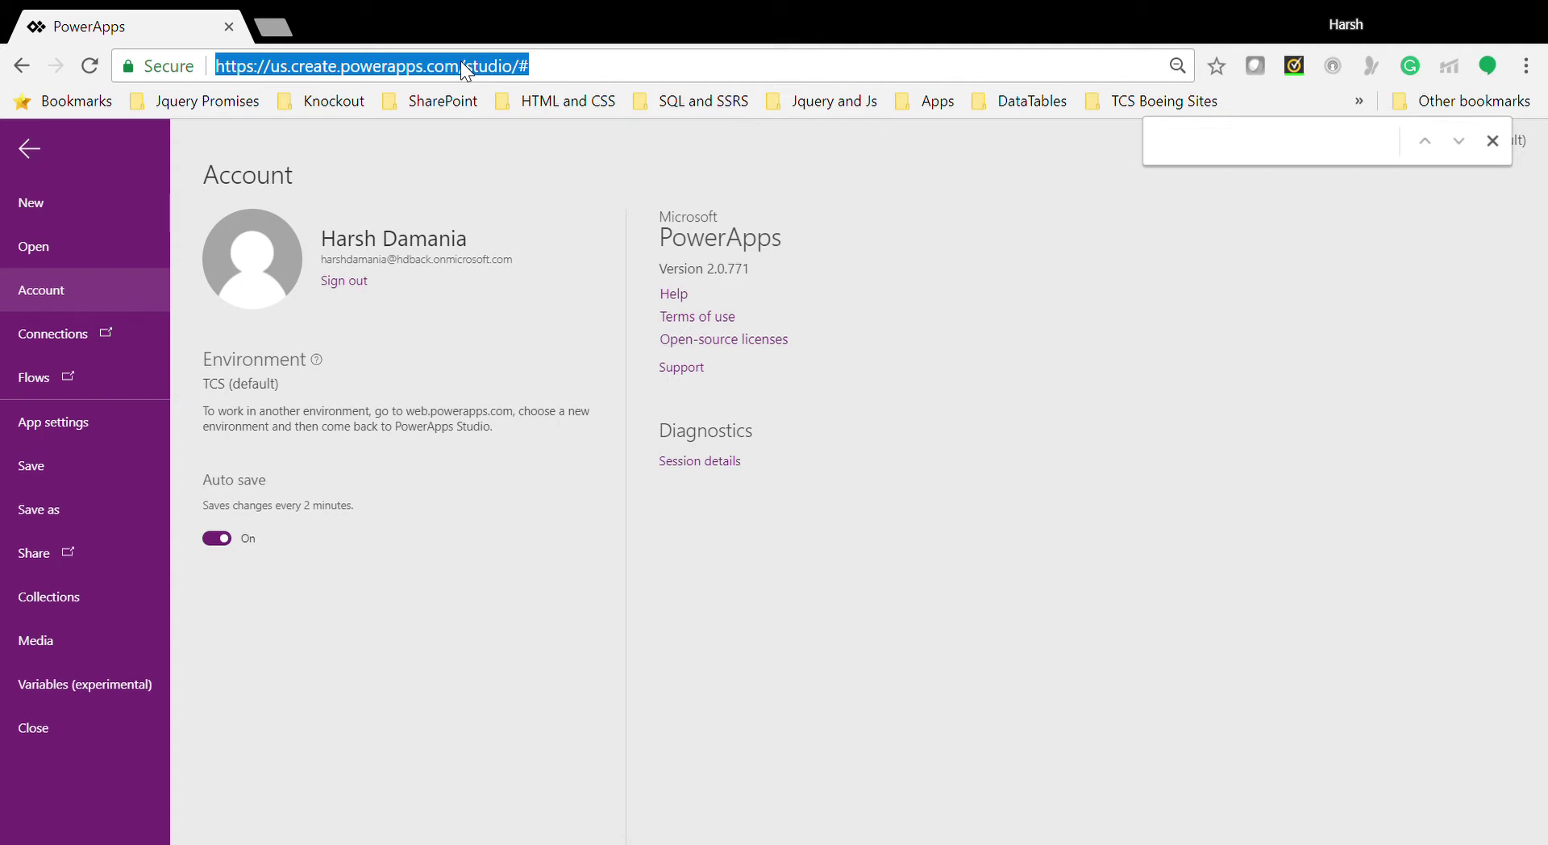
Step: Preview the Asset Checkout app template and return to the app creation choices
{"action": "key", "text": "Return"}
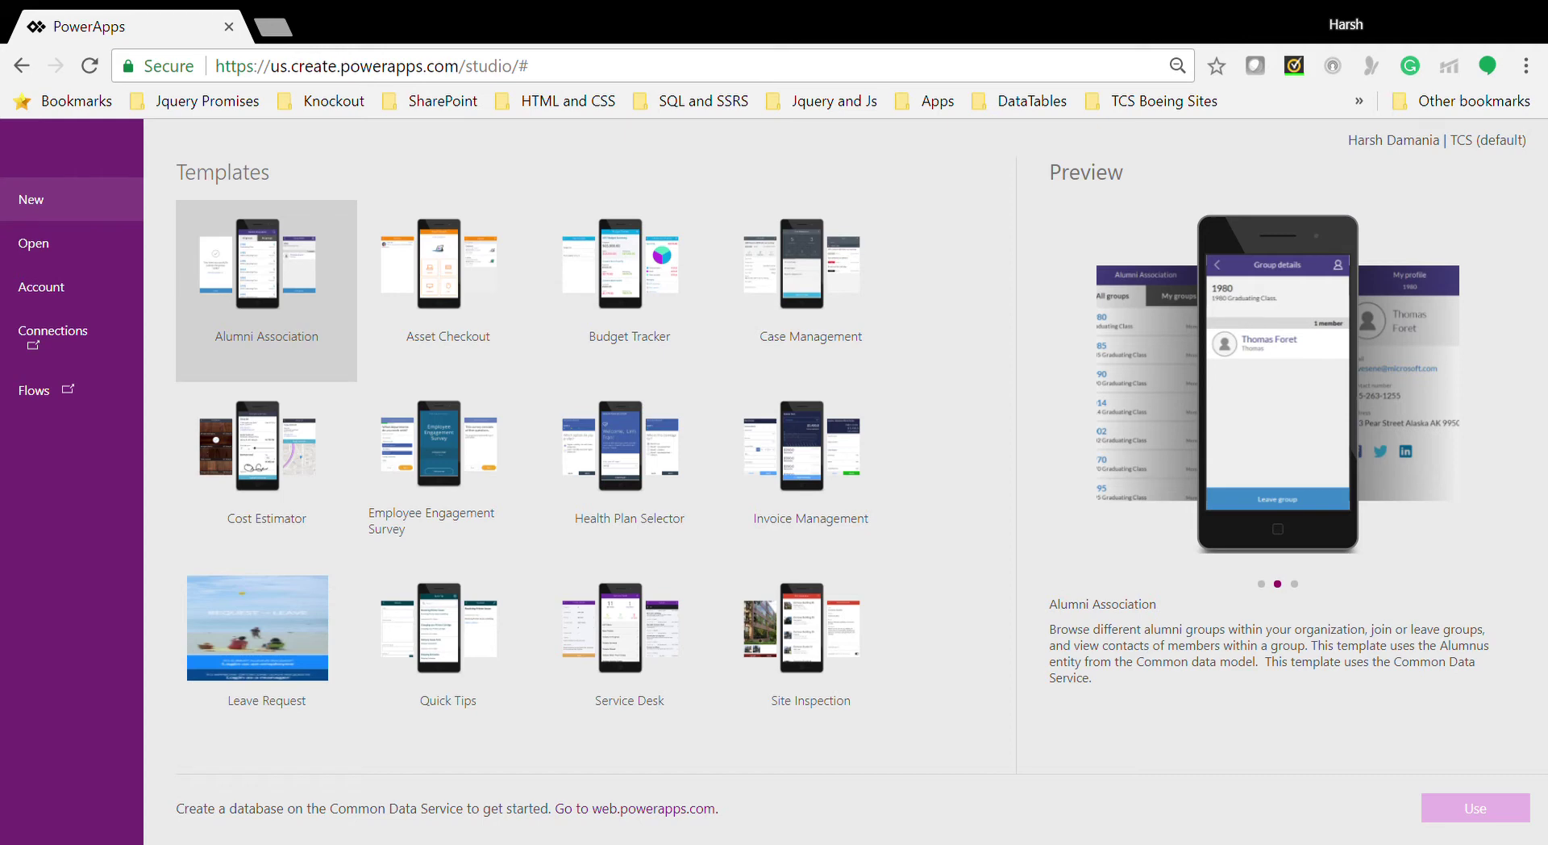
{"action": "left_click", "coordinate": [448, 274]}
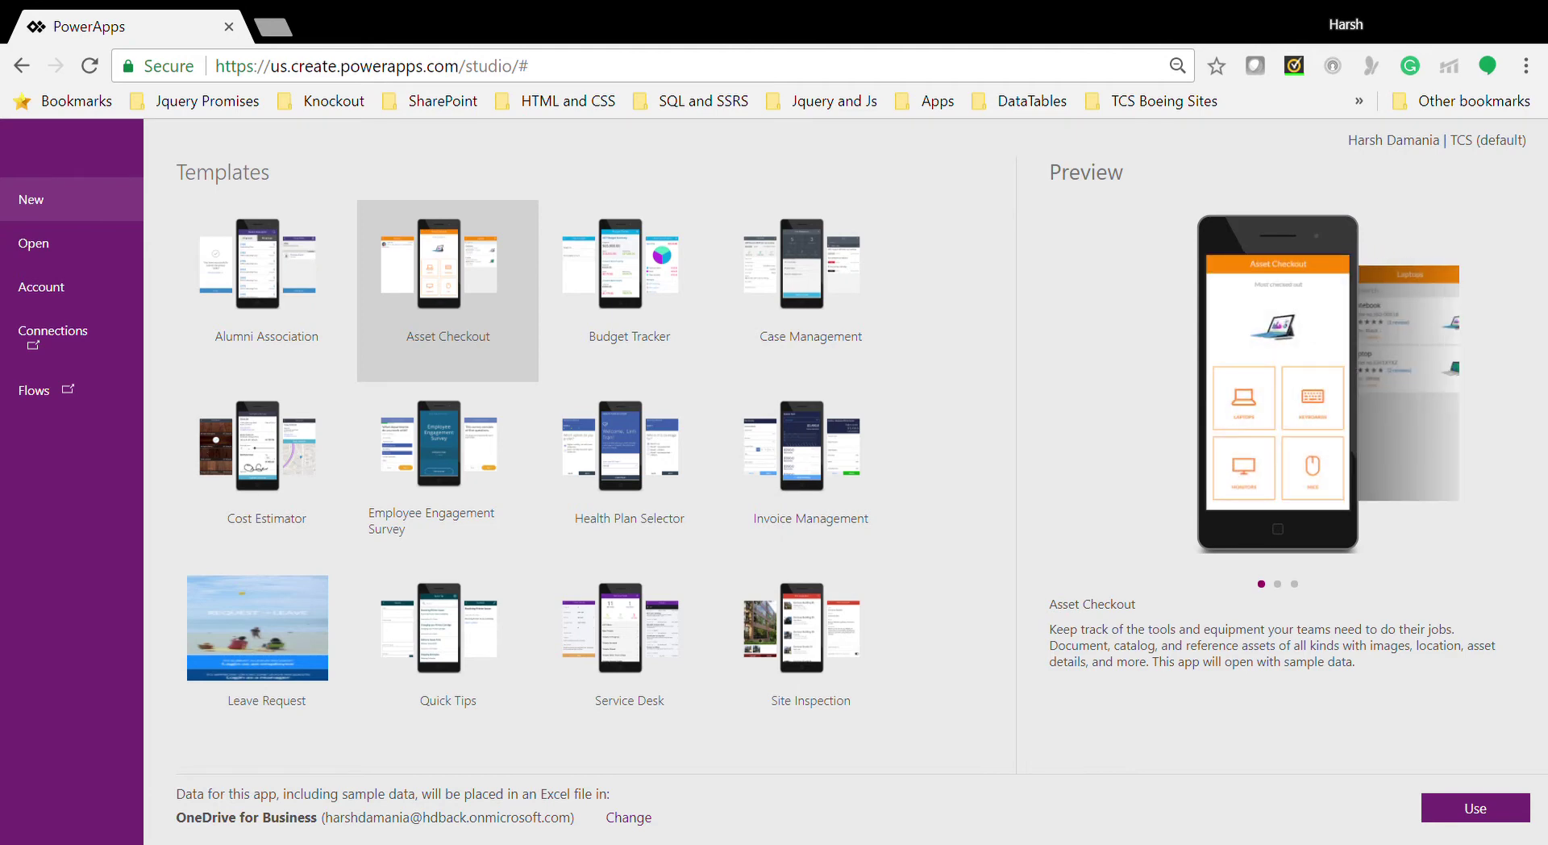
{"action": "left_click", "coordinate": [21, 65]}
{"action": "left_click", "coordinate": [22, 65]}
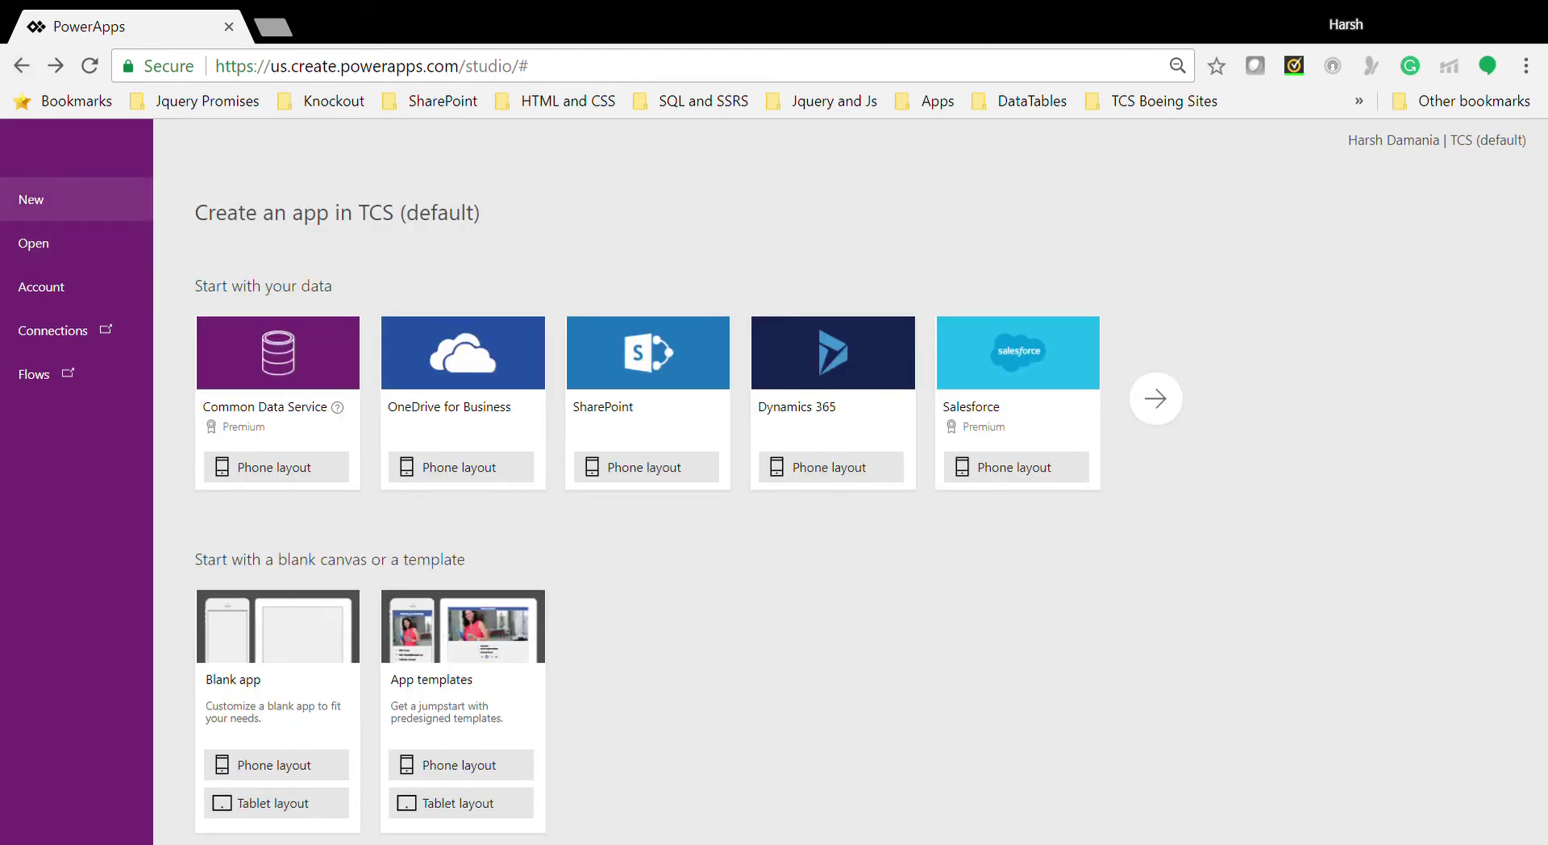
Step: Create a blank app with the phone layout and skip the welcome dialog
{"action": "left_click", "coordinate": [277, 764]}
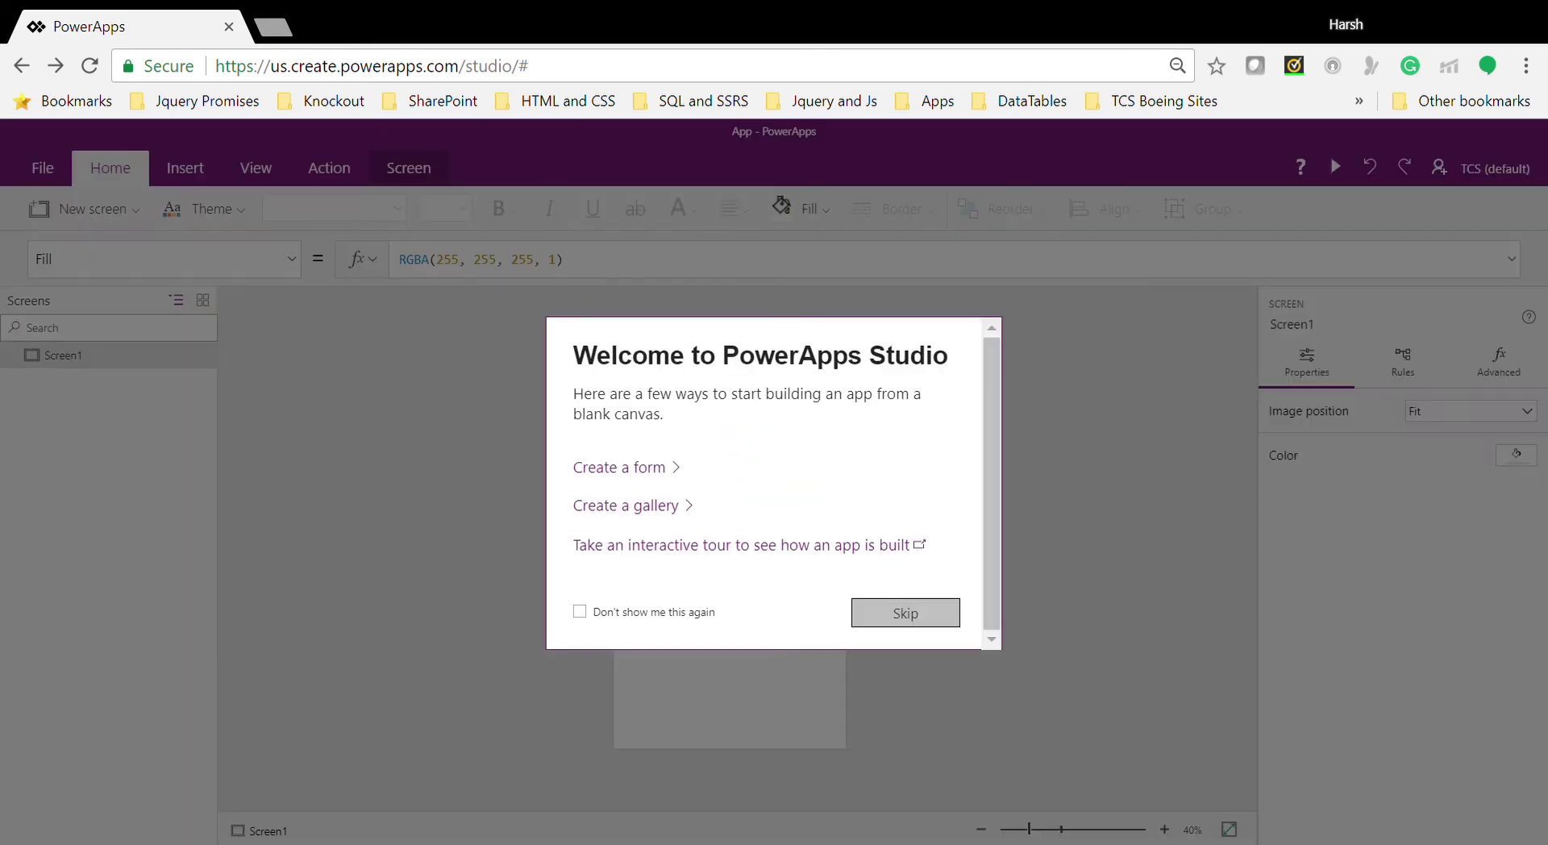
{"action": "left_click", "coordinate": [921, 620]}
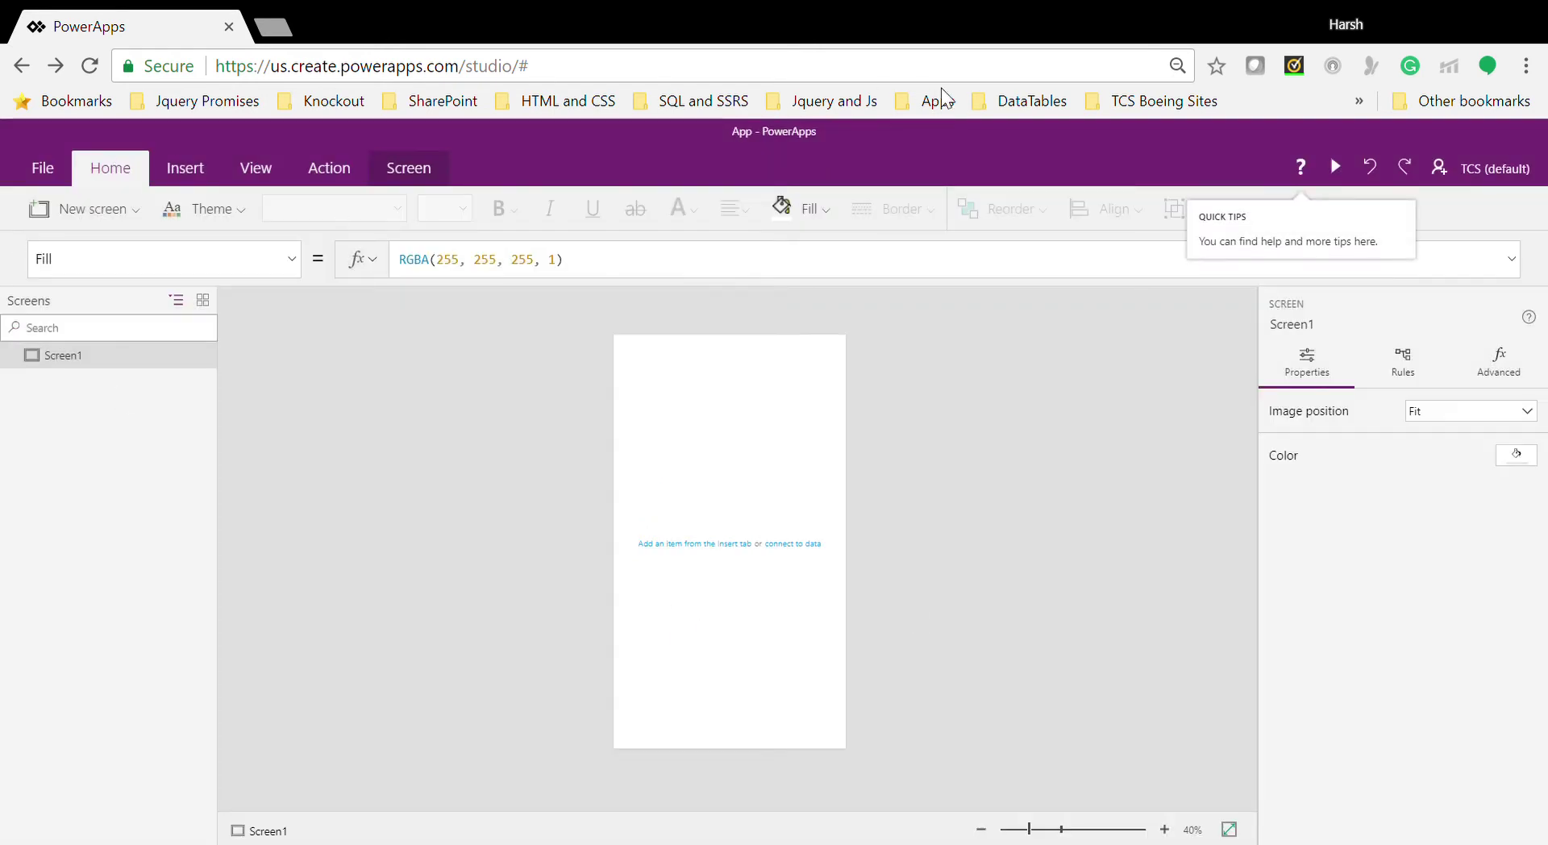
Step: Set the app name to Demo in the app settings
{"action": "left_click", "coordinate": [35, 167]}
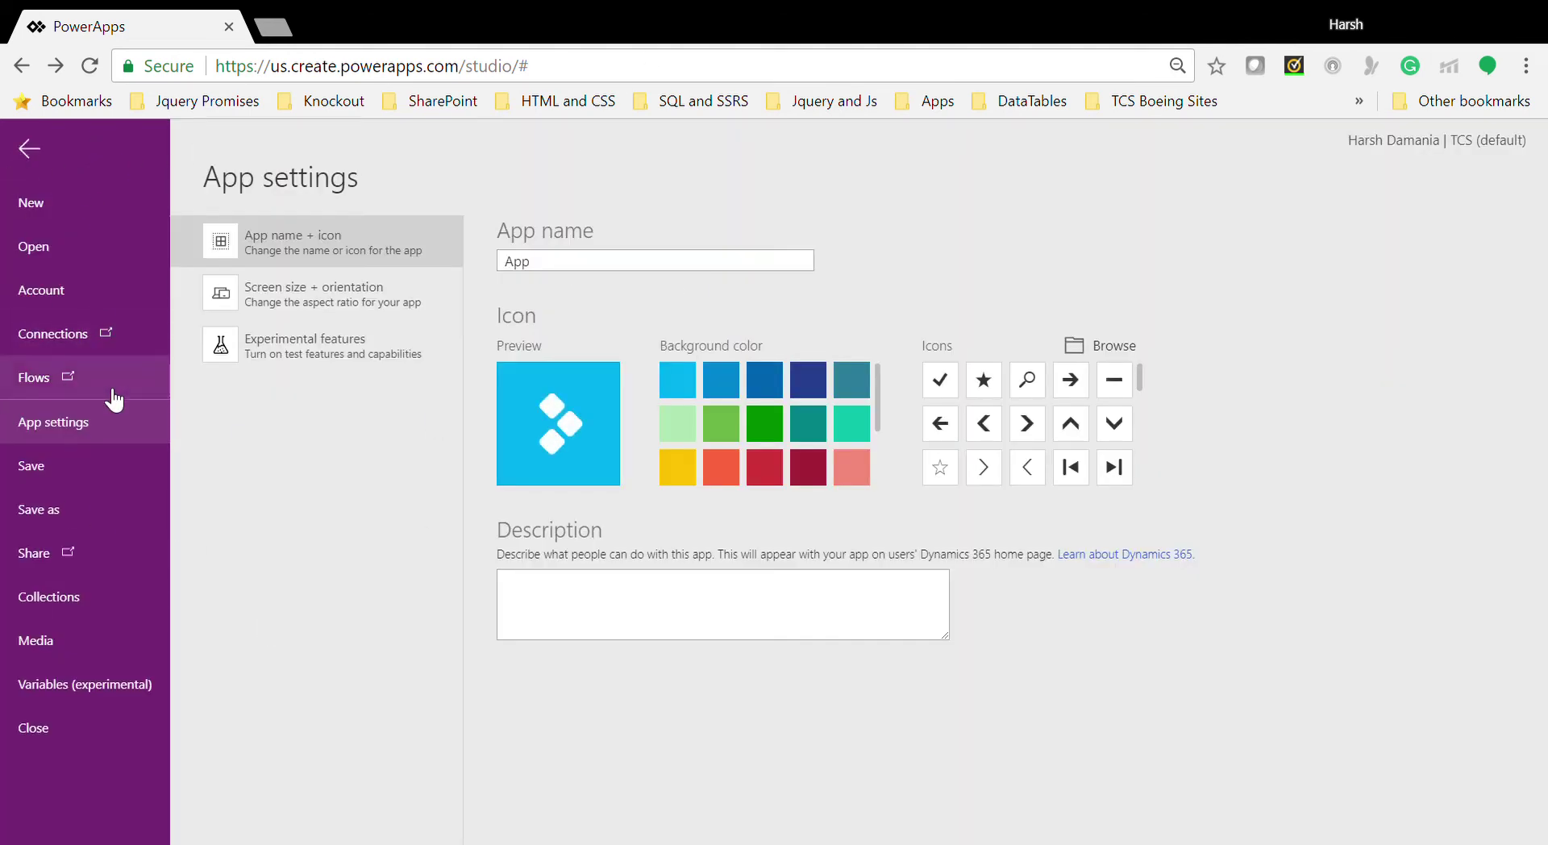
{"action": "double_click", "coordinate": [541, 276]}
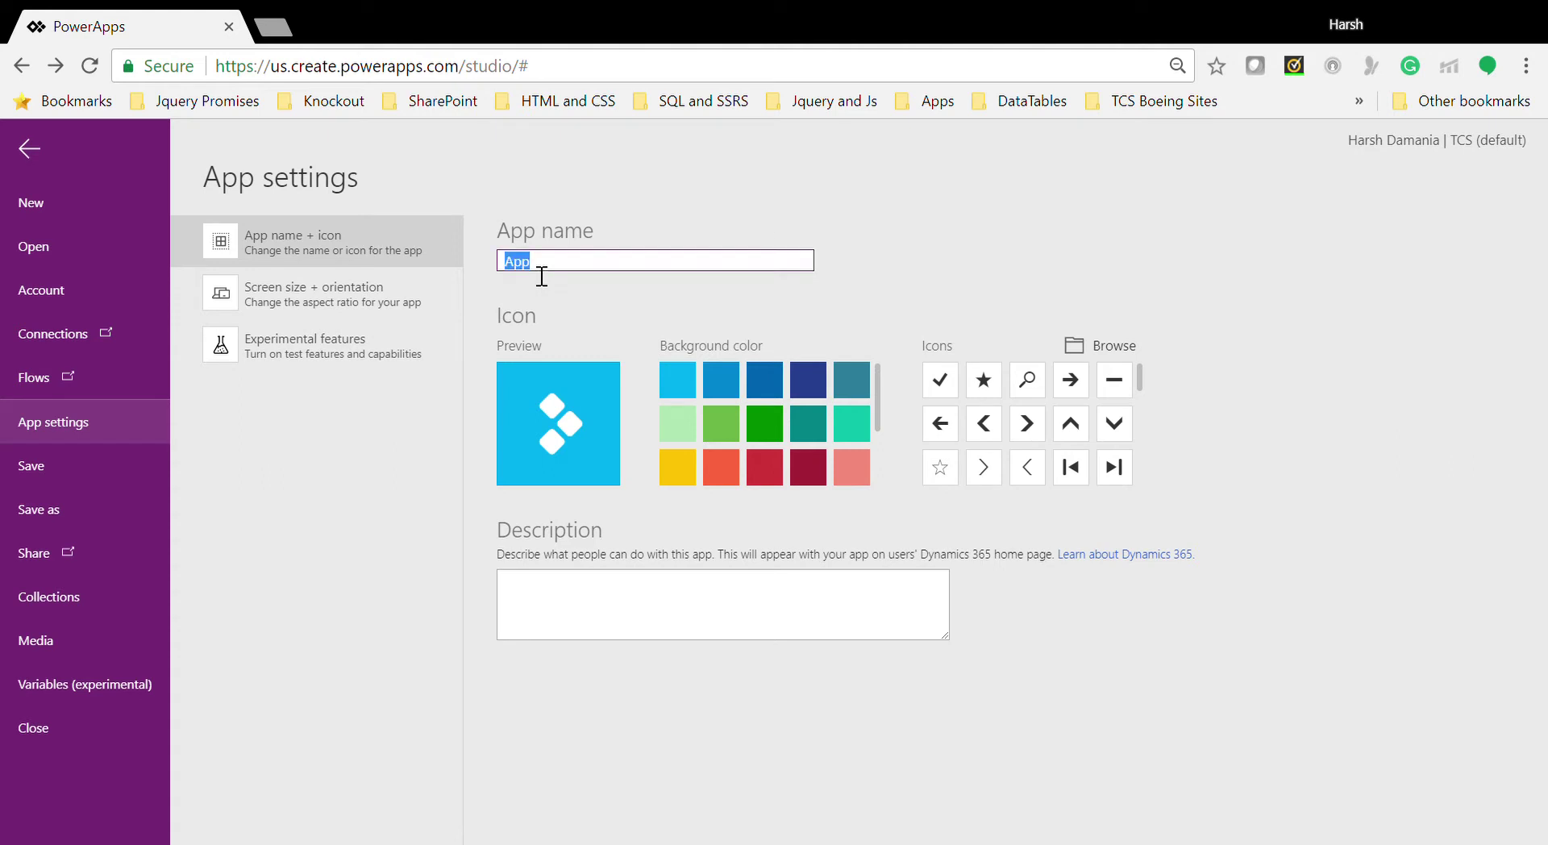
{"action": "type", "text": "Demo"}
Step: Give the app icon an orange-red background and the laughing smiley symbol
{"action": "scroll", "coordinate": [890, 411], "scroll_direction": "down", "scroll_amount": 2}
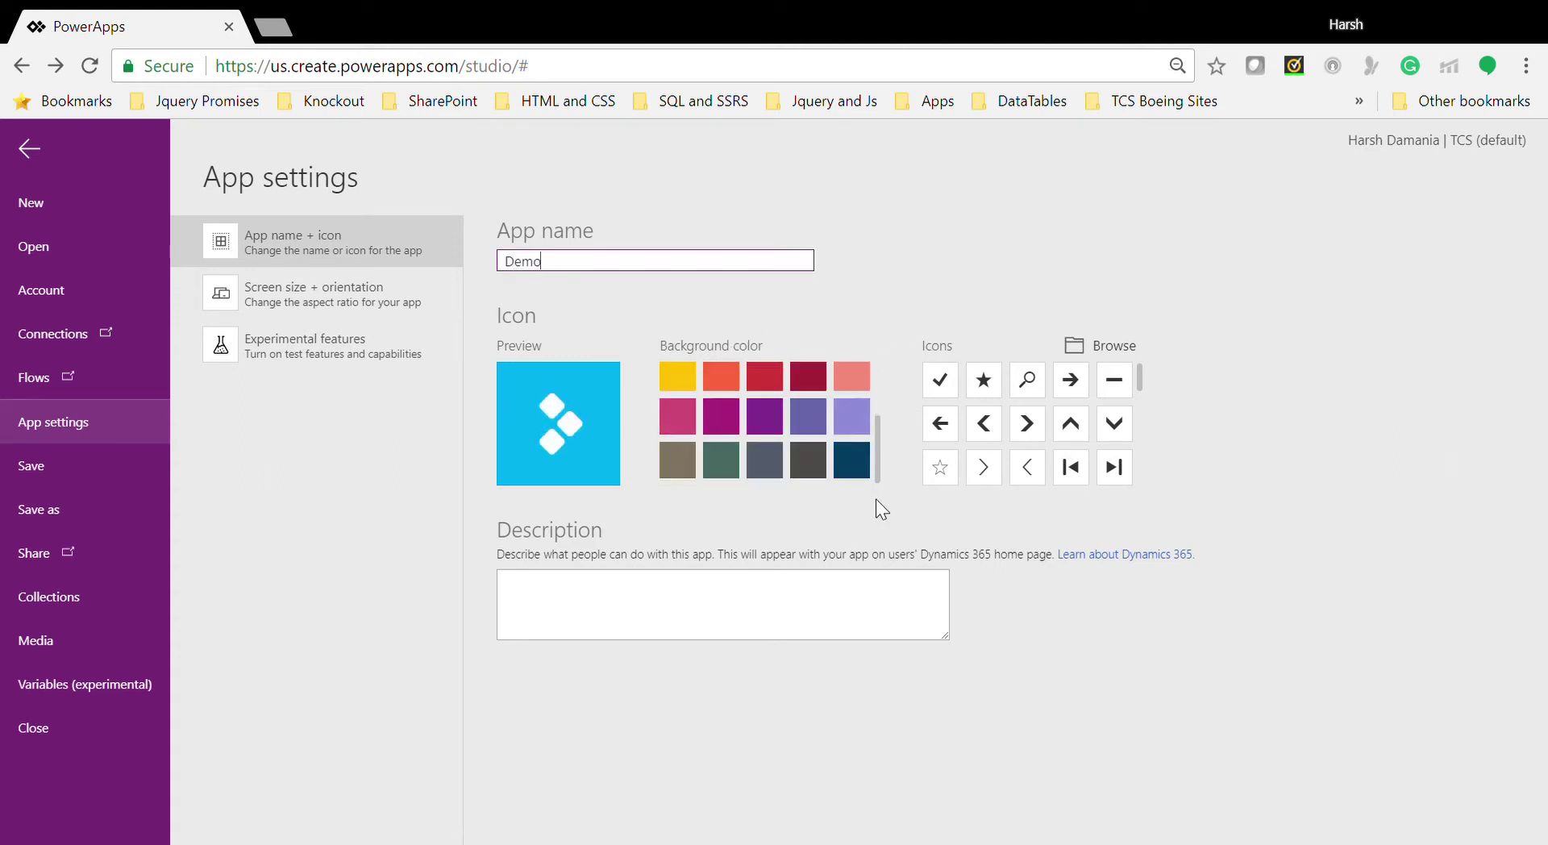
{"action": "left_click", "coordinate": [730, 389]}
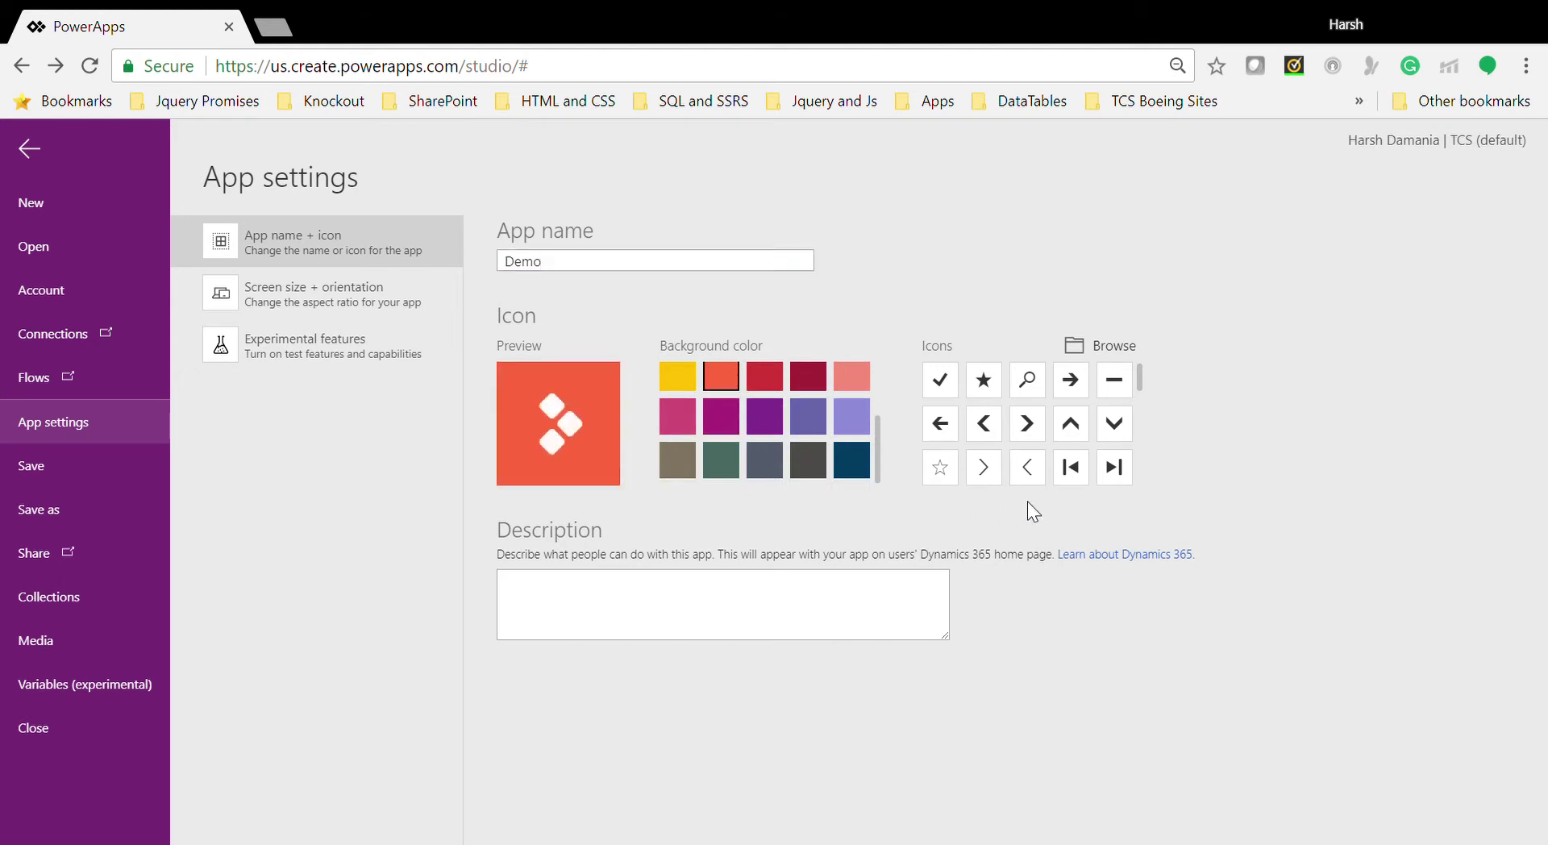
{"action": "scroll", "coordinate": [1137, 382], "scroll_direction": "down", "scroll_amount": 2}
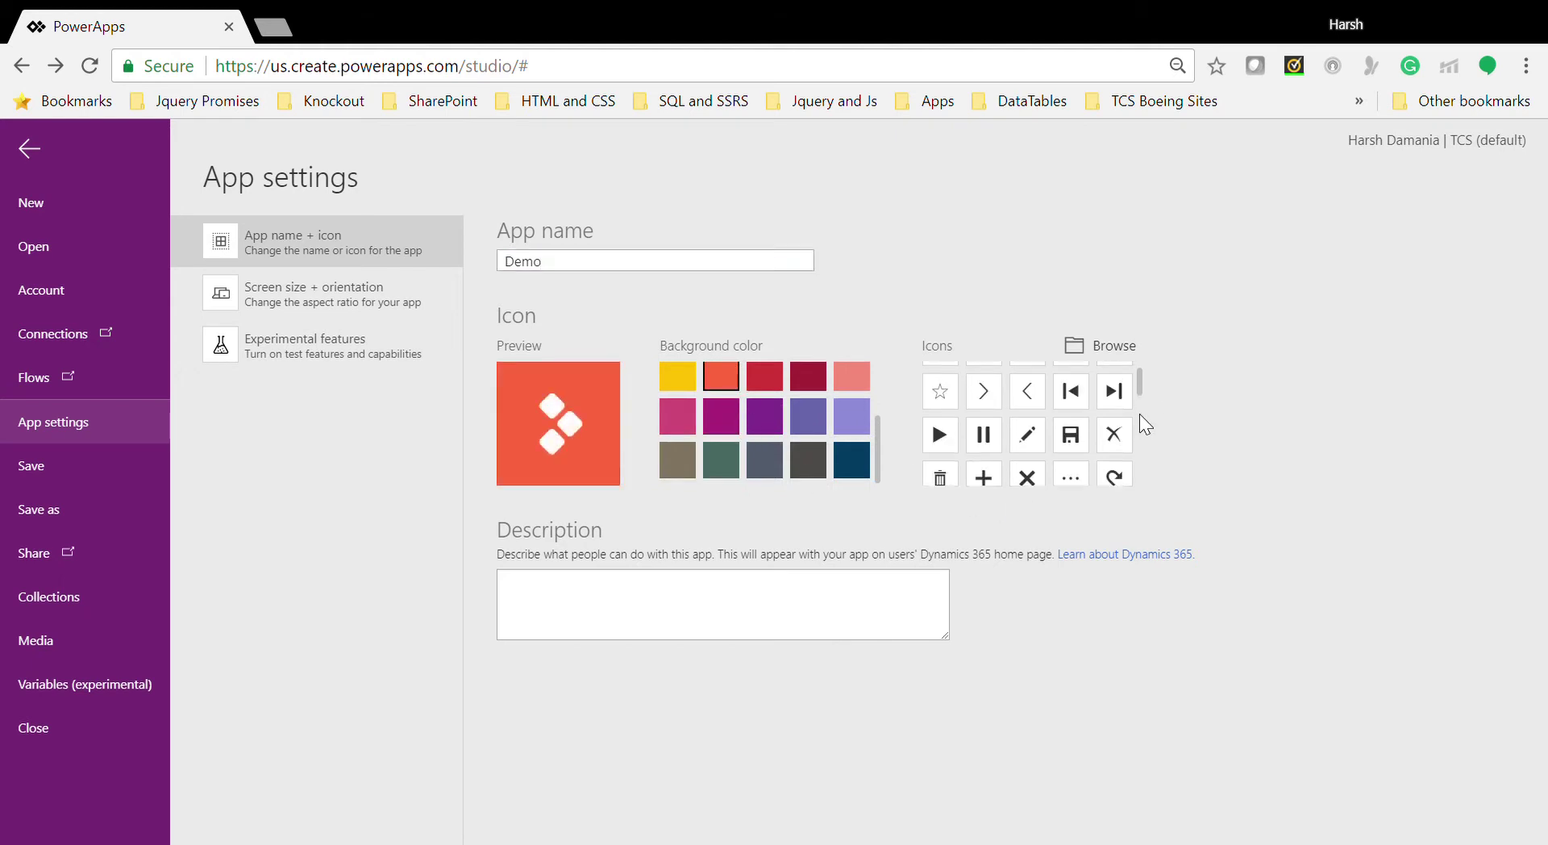
{"action": "scroll", "coordinate": [1148, 389], "scroll_direction": "down", "scroll_amount": 5}
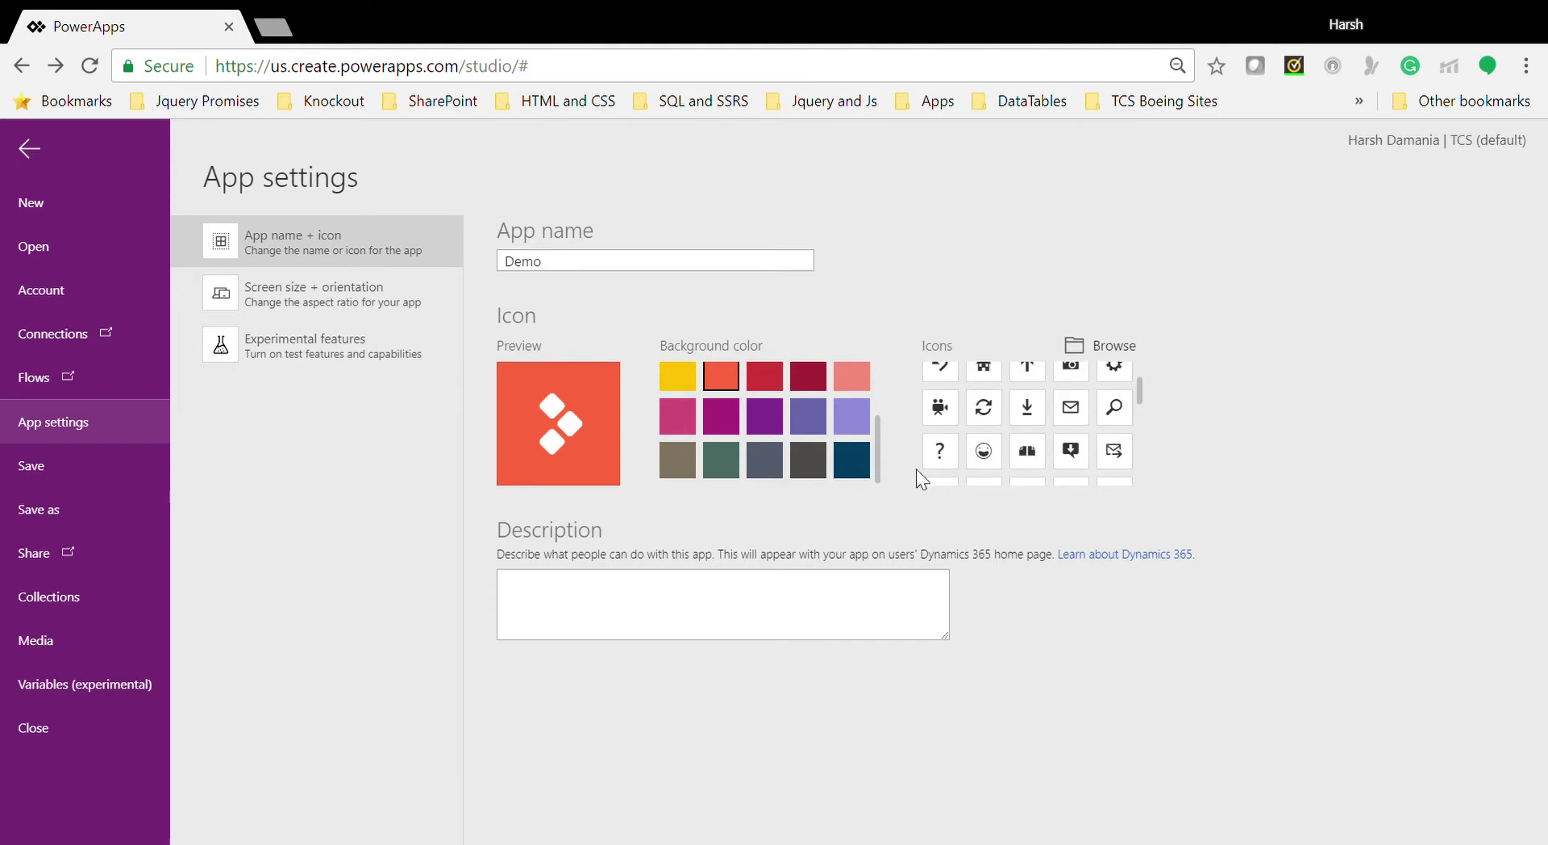
{"action": "left_click", "coordinate": [998, 456]}
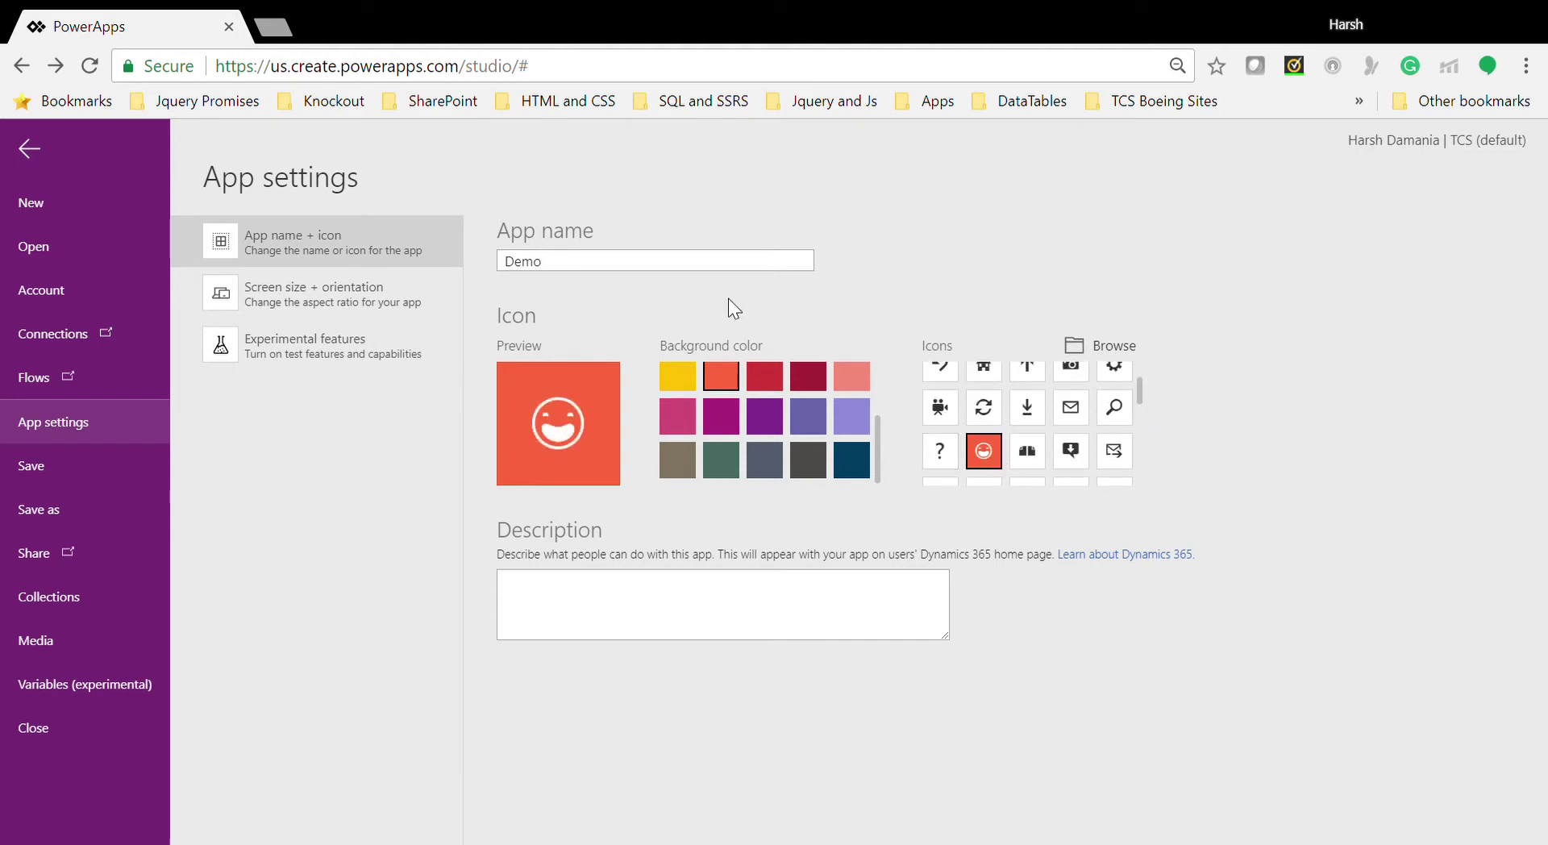
Step: Review the screen size and orientation settings, and save the app to the cloud under the name Demo
{"action": "left_click", "coordinate": [311, 301]}
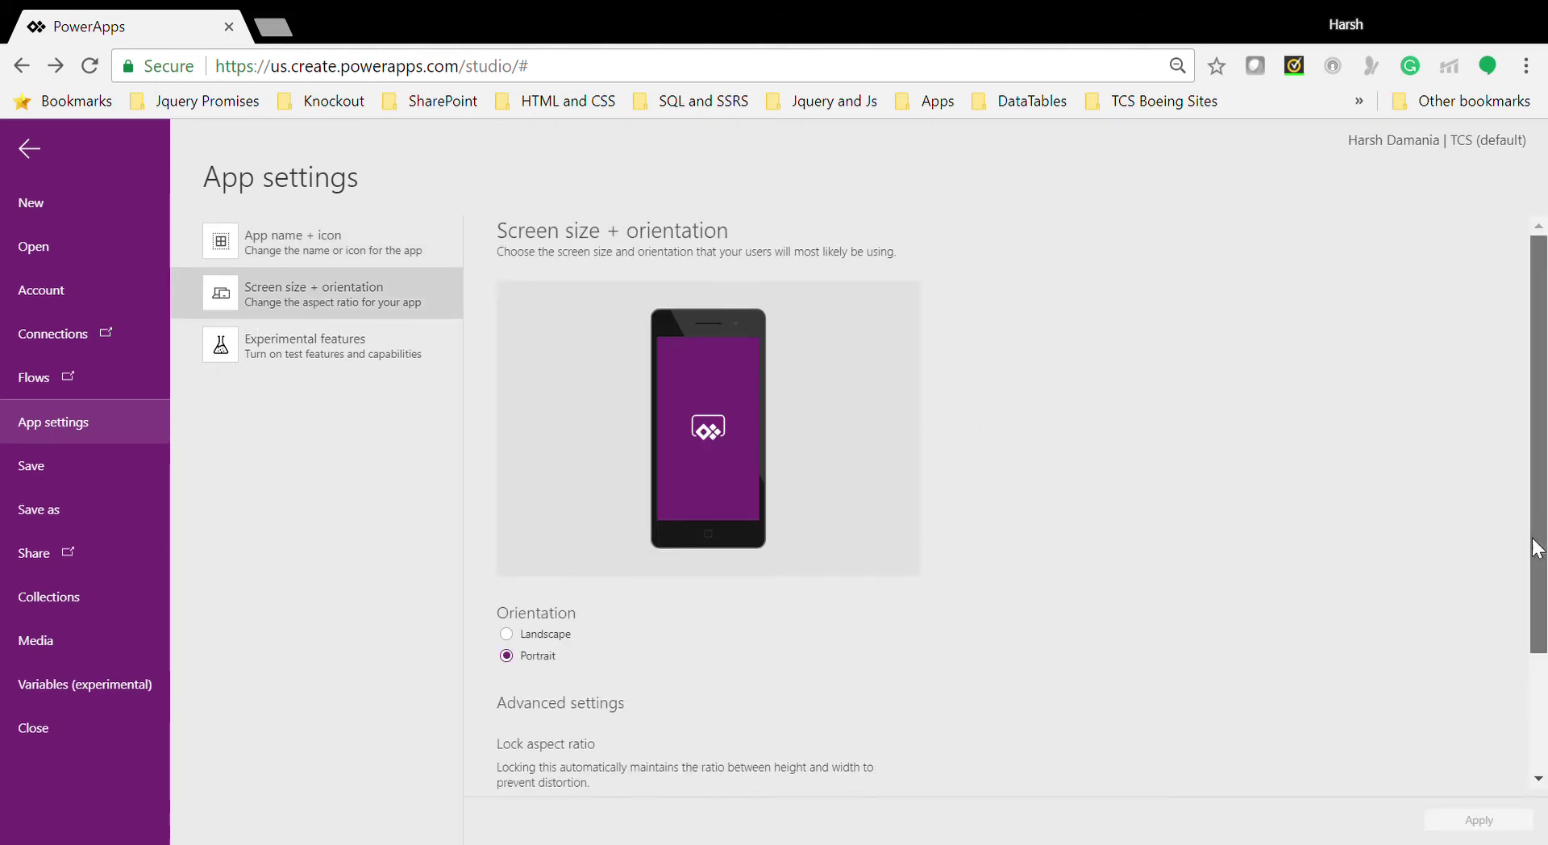
{"action": "left_click_drag", "start_coordinate": [1540, 539], "coordinate": [1541, 735]}
{"action": "left_click_drag", "start_coordinate": [1544, 617], "coordinate": [1542, 496]}
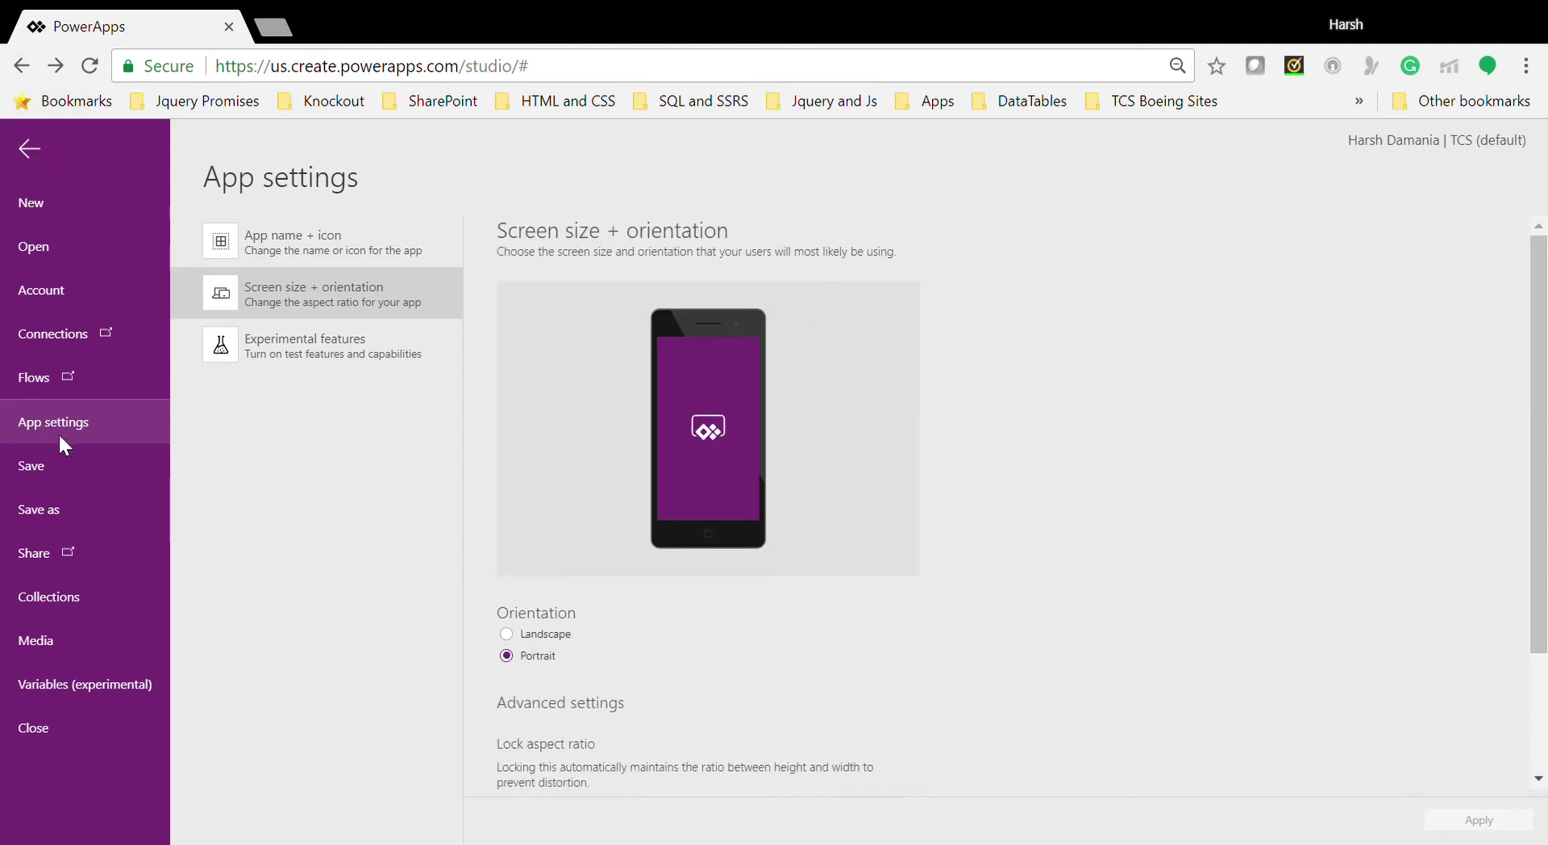
{"action": "left_click", "coordinate": [62, 504]}
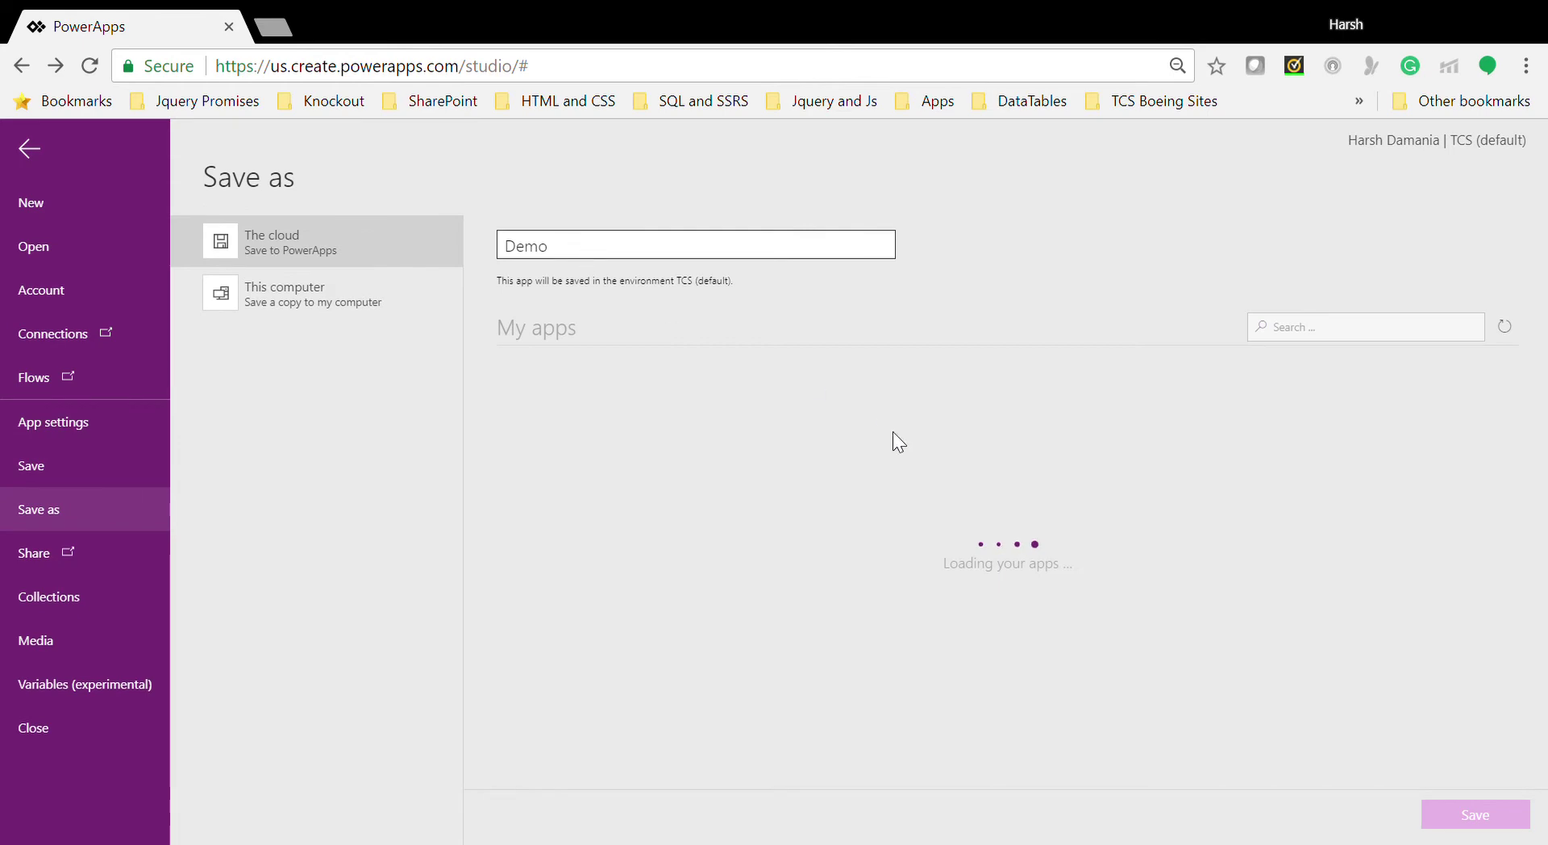
{"action": "left_click", "coordinate": [1487, 824]}
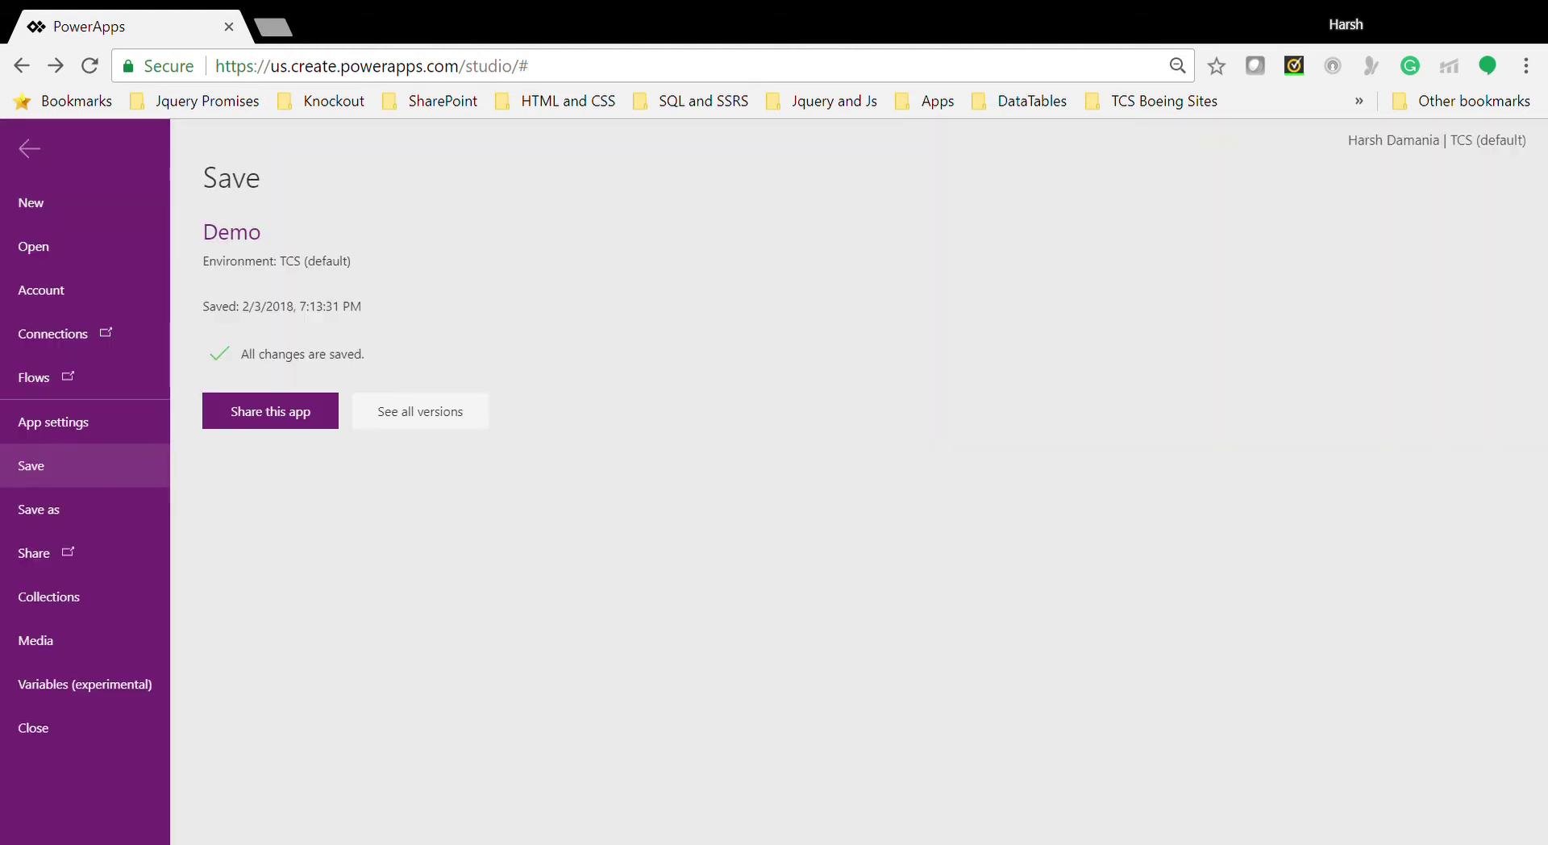
{"action": "left_click", "coordinate": [29, 148]}
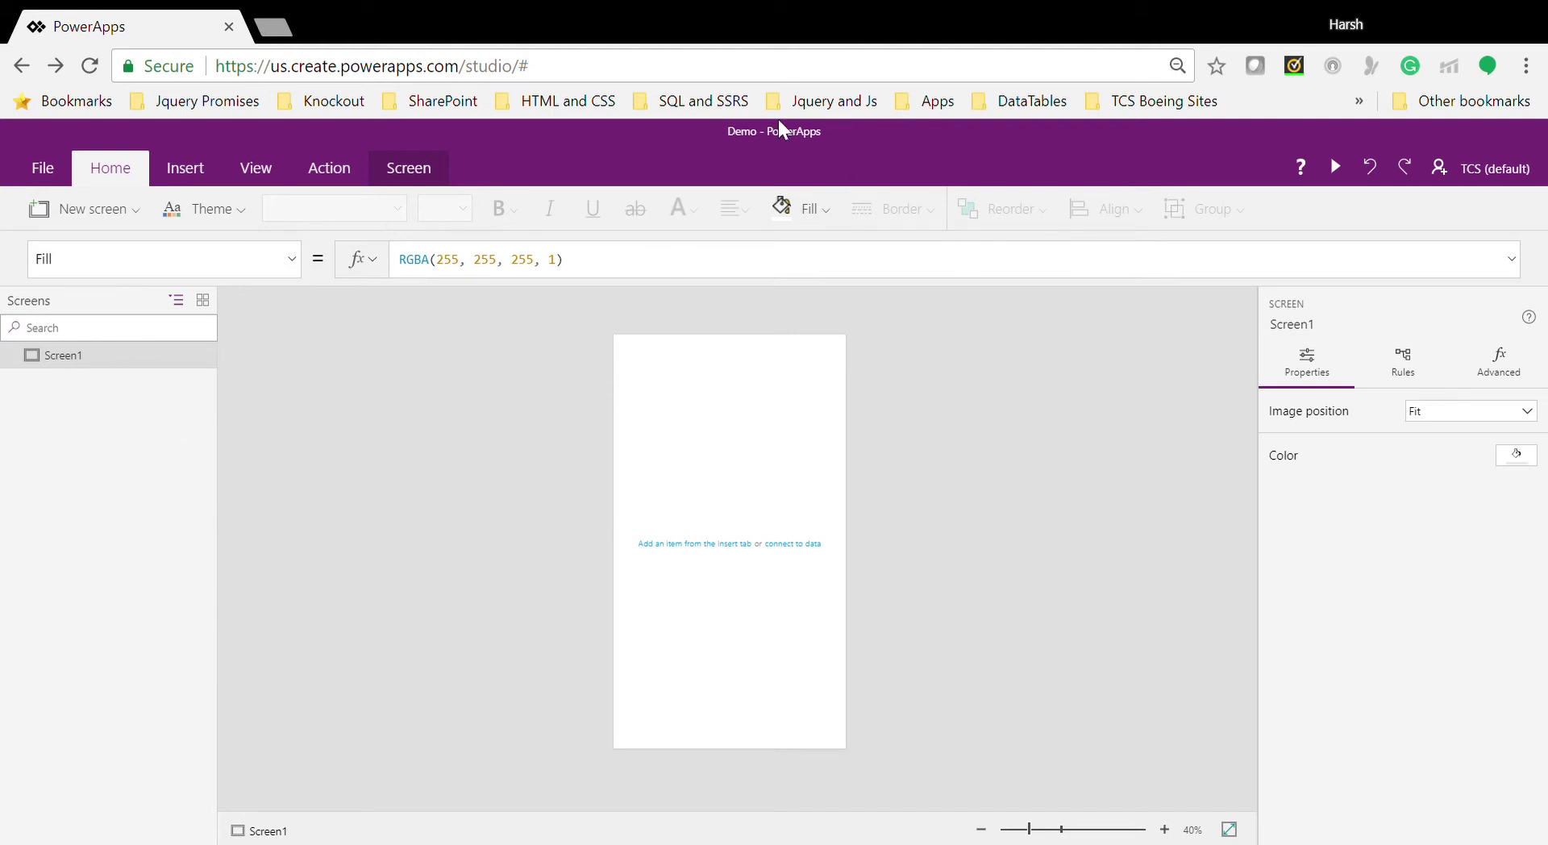
Step: Insert a rectangle shape on Screen1
{"action": "left_click", "coordinate": [179, 177]}
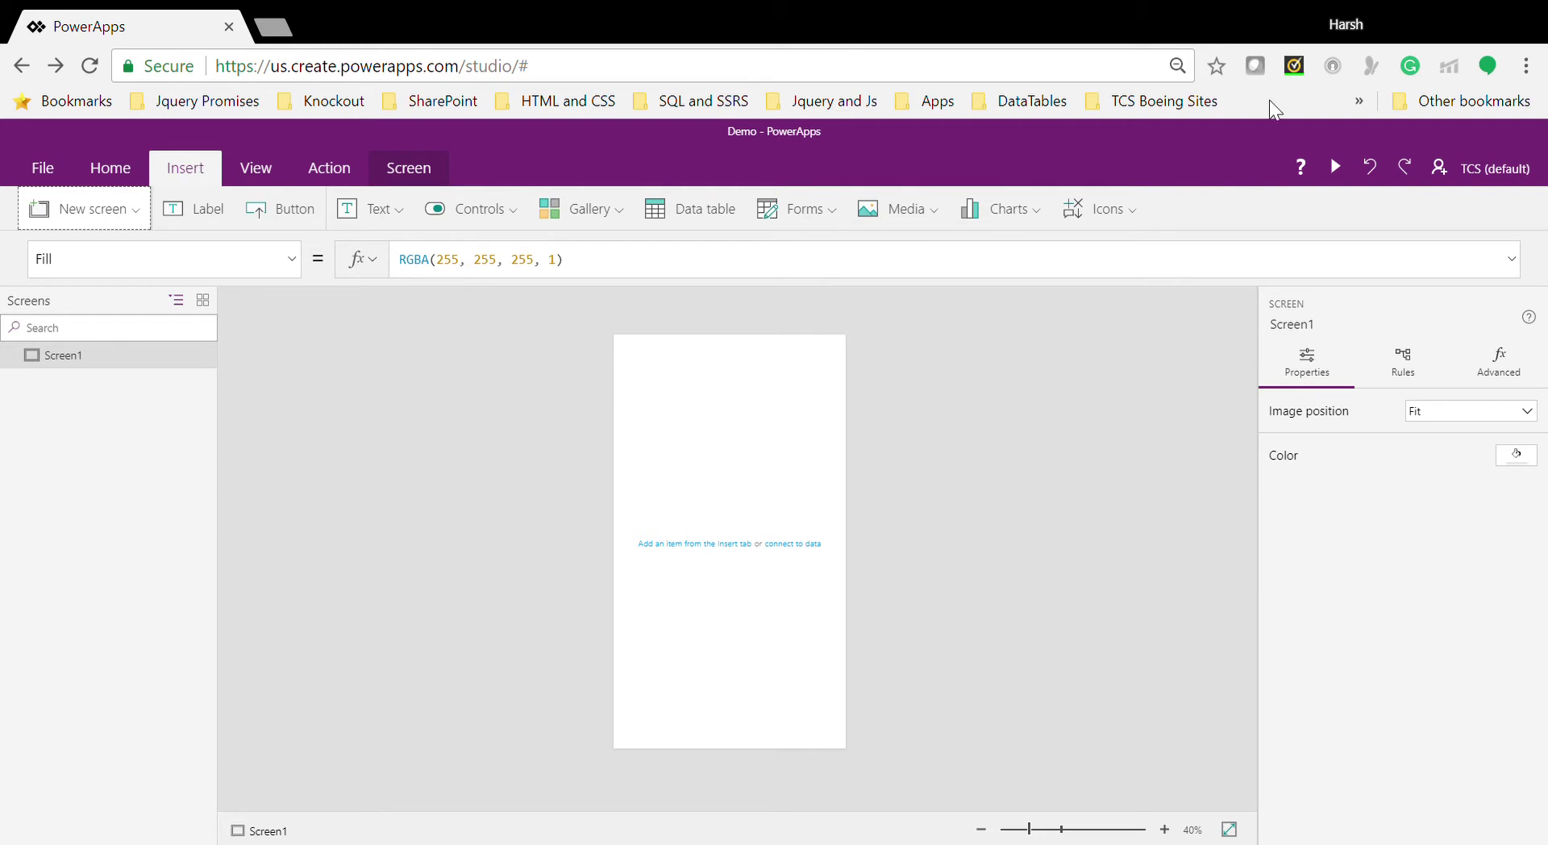
{"action": "left_click", "coordinate": [1129, 212]}
{"action": "left_click", "coordinate": [1129, 213]}
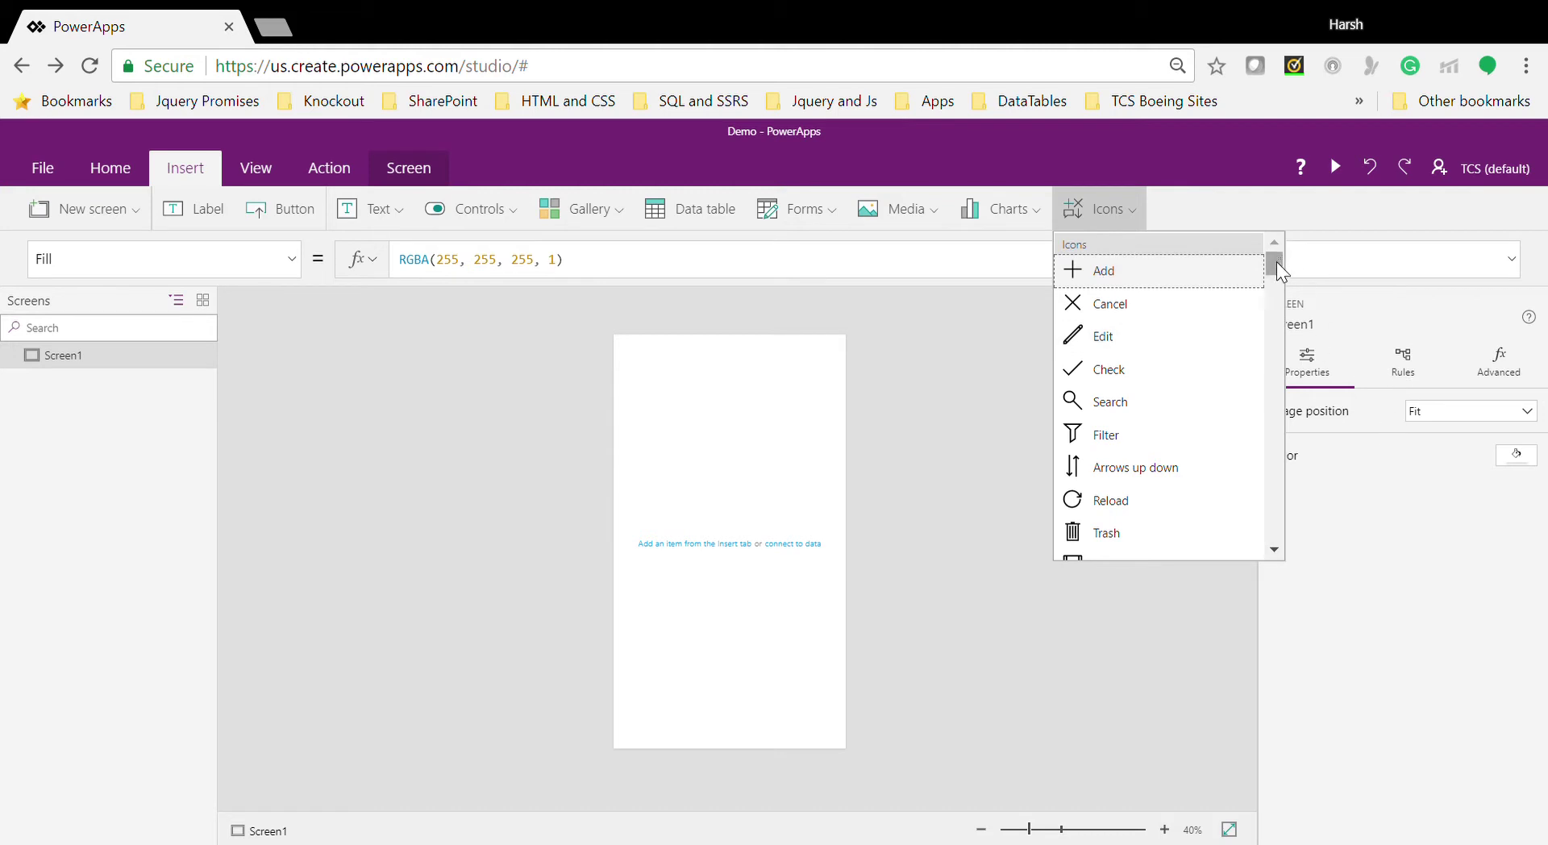
{"action": "left_click_drag", "start_coordinate": [1275, 261], "coordinate": [1288, 507]}
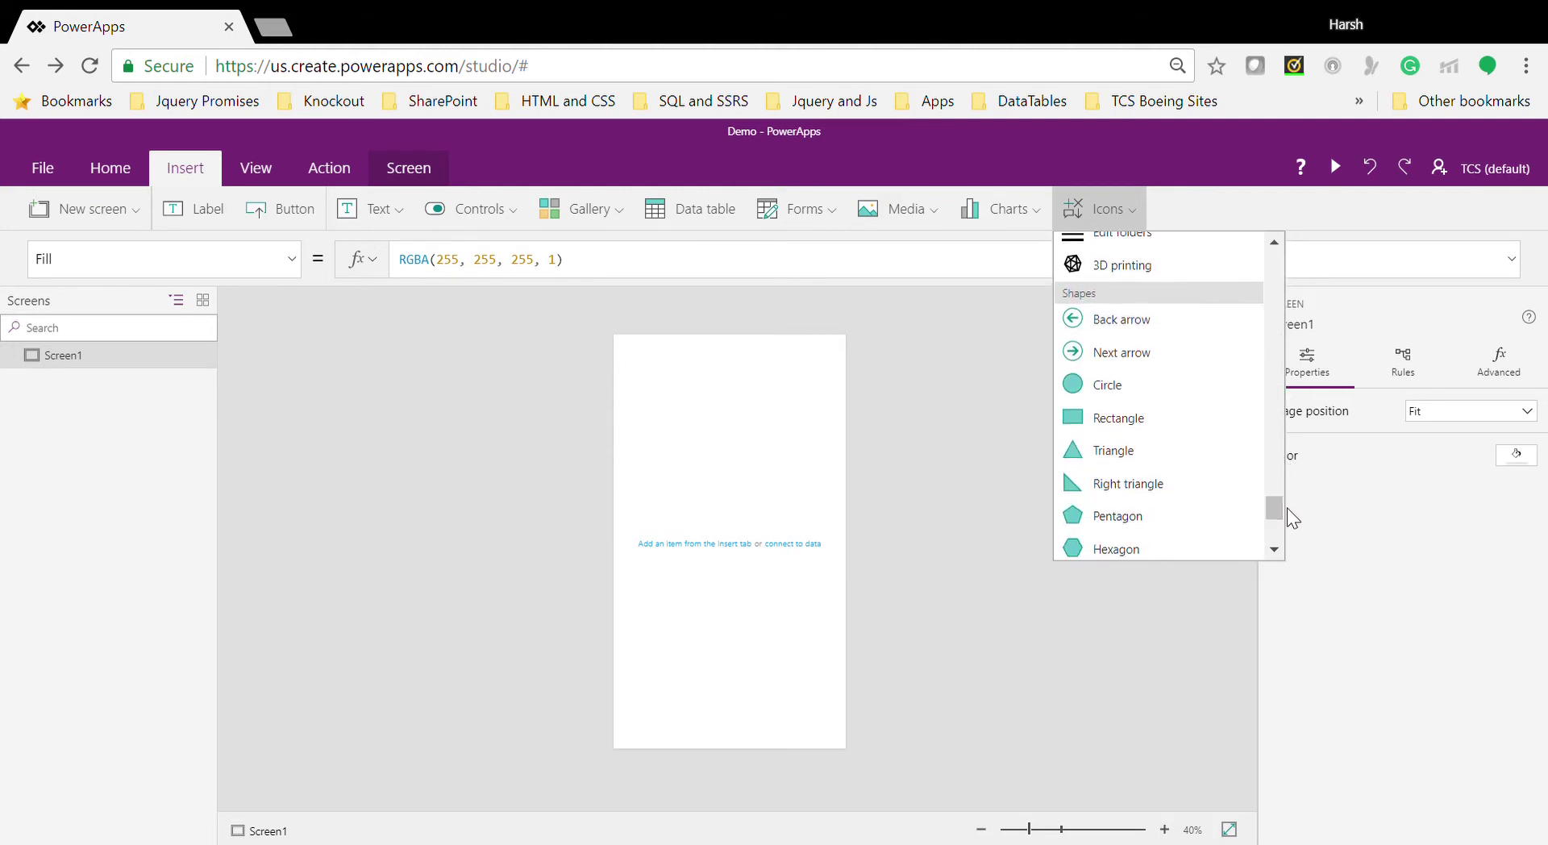
{"action": "key", "text": "Escape"}
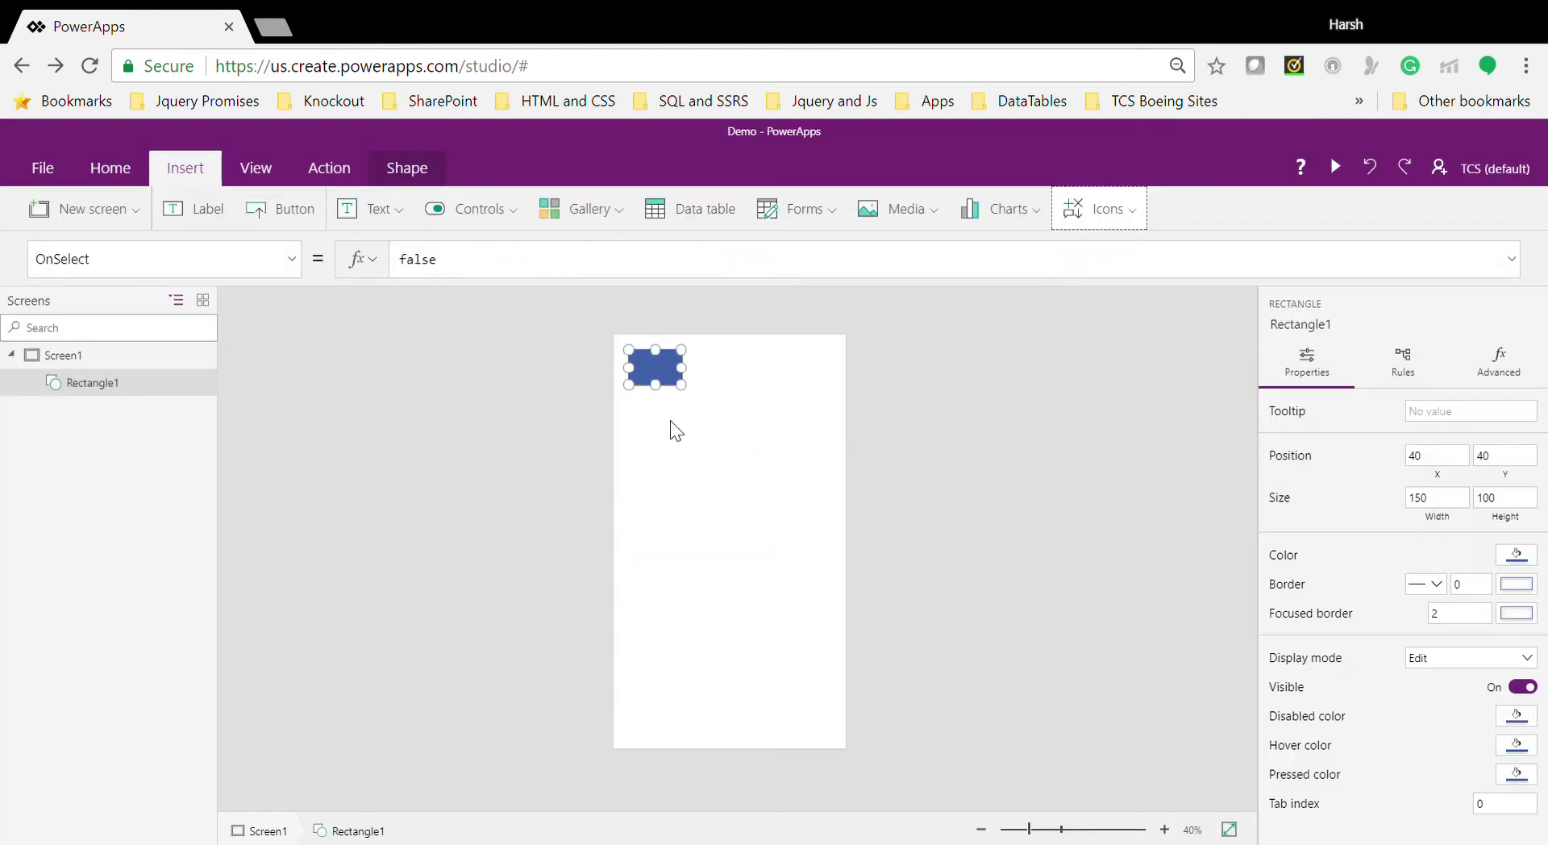
Step: Move and stretch the rectangle into a full-width header bar at the screen's upper edge, 640 wide and about 128 high
{"action": "left_click_drag", "start_coordinate": [653, 367], "coordinate": [863, 347]}
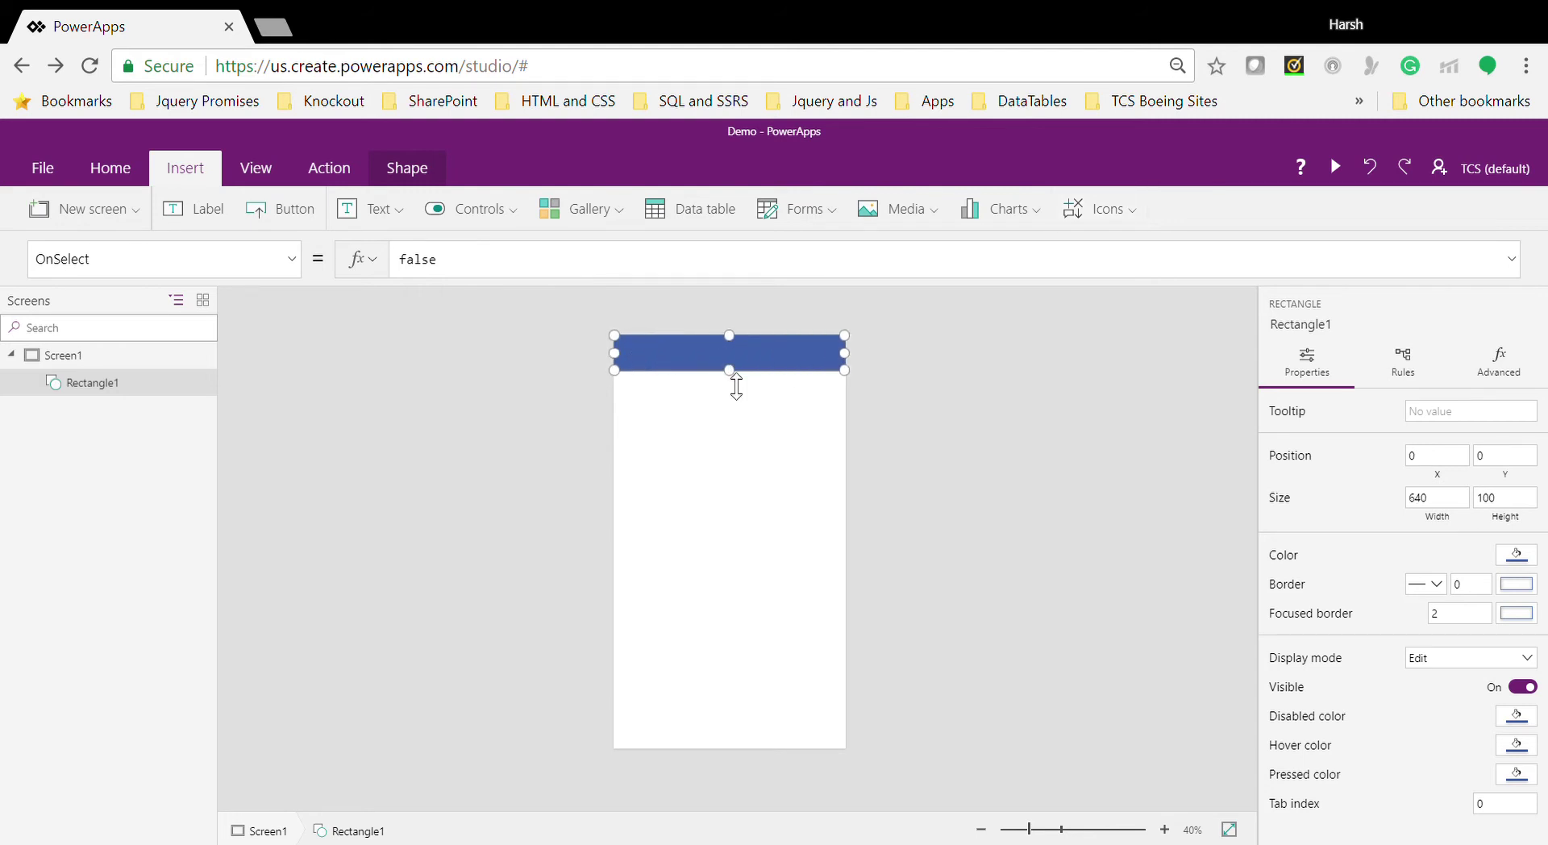
{"action": "left_click_drag", "start_coordinate": [731, 375], "coordinate": [736, 397]}
{"action": "left_click", "coordinate": [456, 401]}
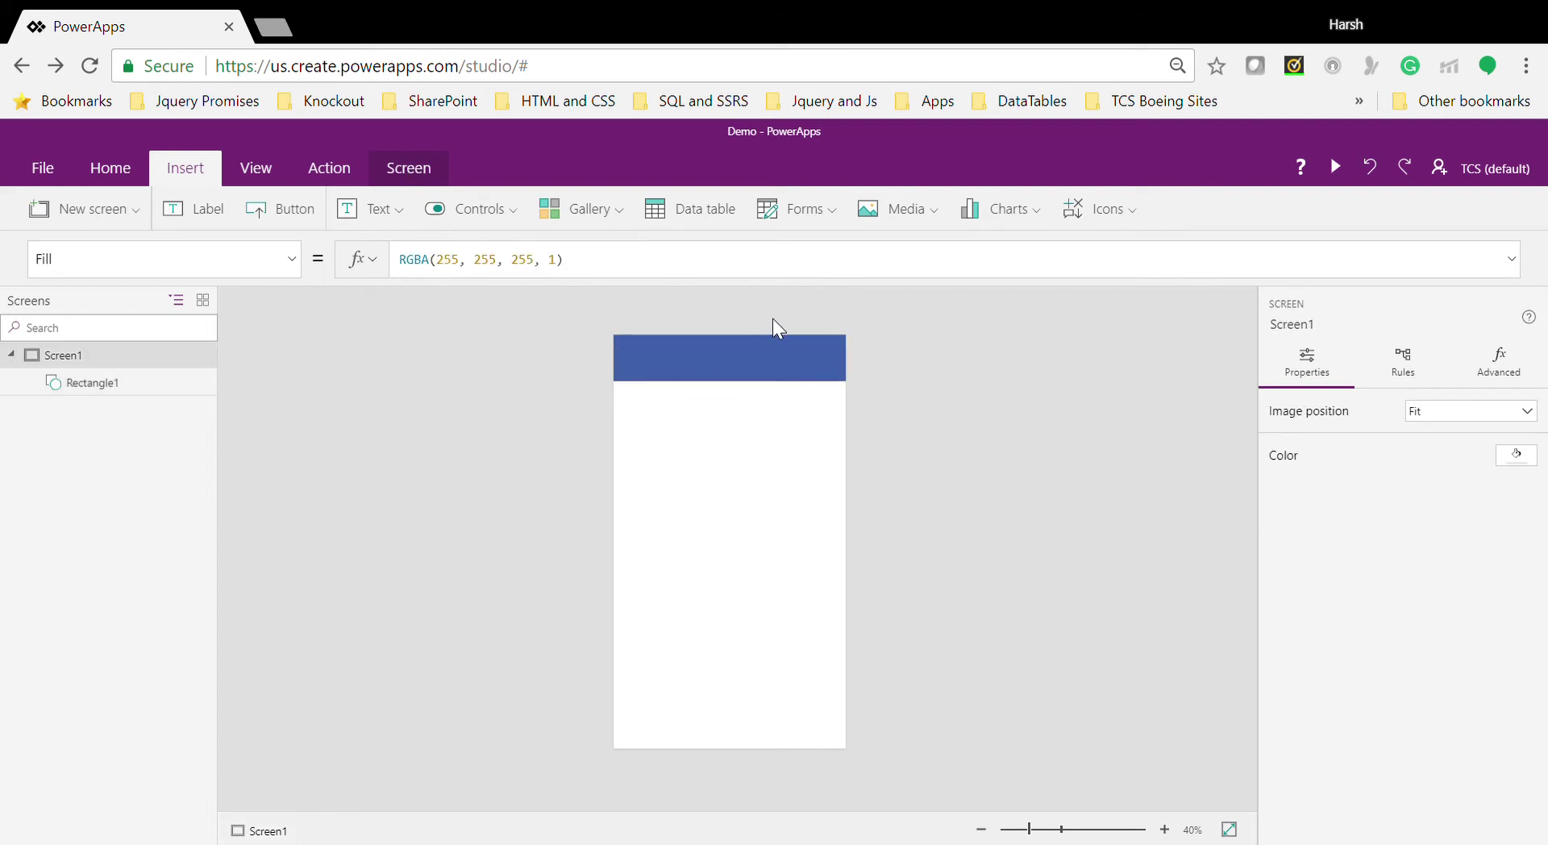
Step: Insert a label and stretch it over the whole header rectangle, at position 0, 0 and size 640 by 128
{"action": "left_click", "coordinate": [708, 358]}
{"action": "left_click", "coordinate": [205, 215]}
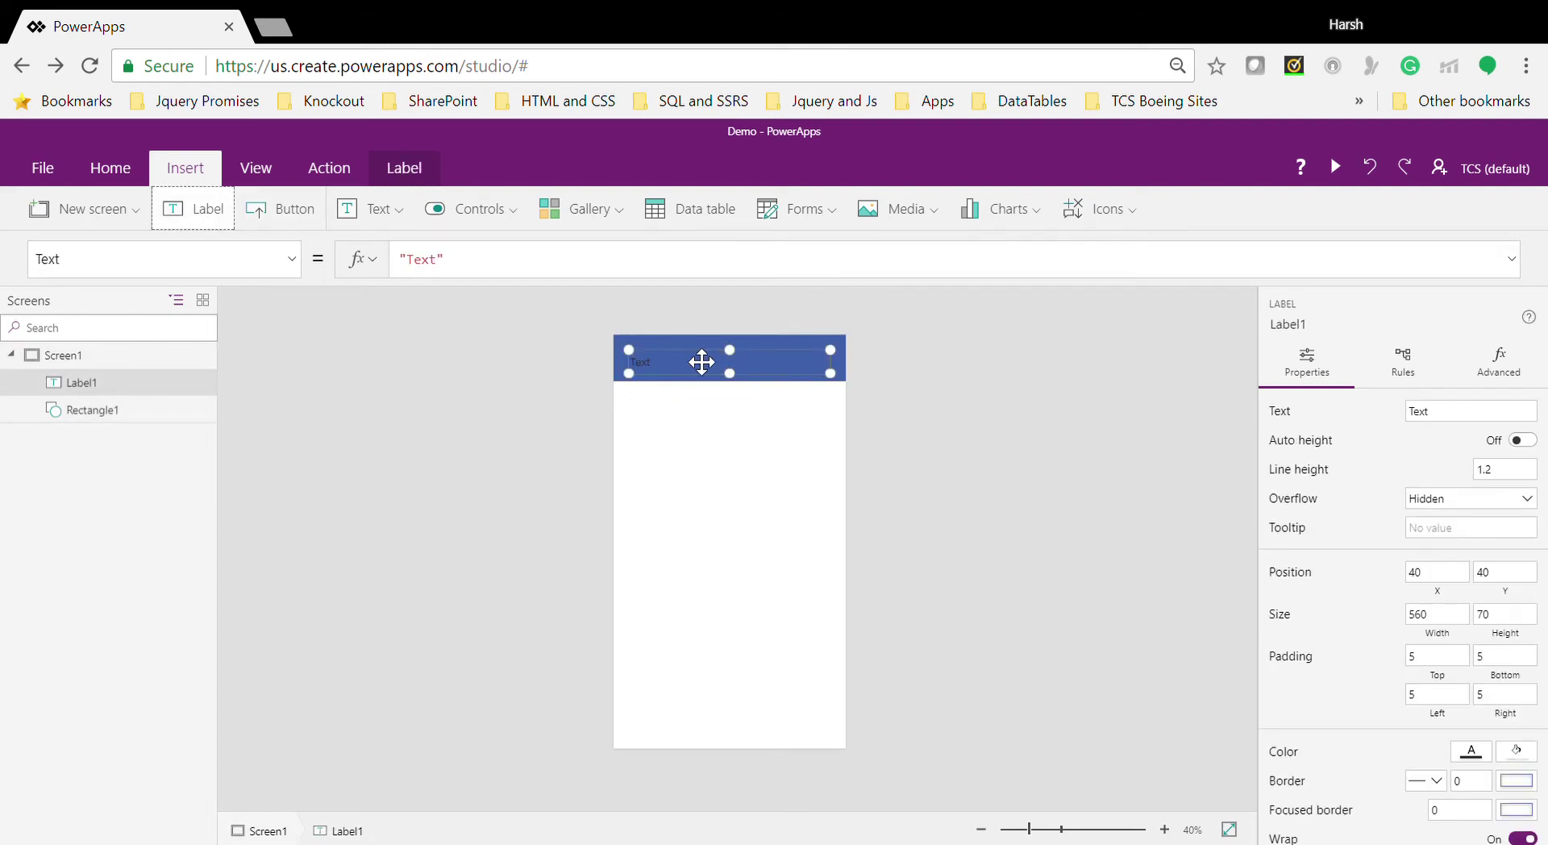
{"action": "mouse_move", "coordinate": [702, 362]}
{"action": "left_mouse_down"}
{"action": "mouse_move", "coordinate": [666, 347]}
{"action": "mouse_move", "coordinate": [687, 344]}
{"action": "mouse_move", "coordinate": [715, 379]}
{"action": "left_mouse_up"}
{"action": "left_click_drag", "start_coordinate": [817, 358], "coordinate": [859, 367]}
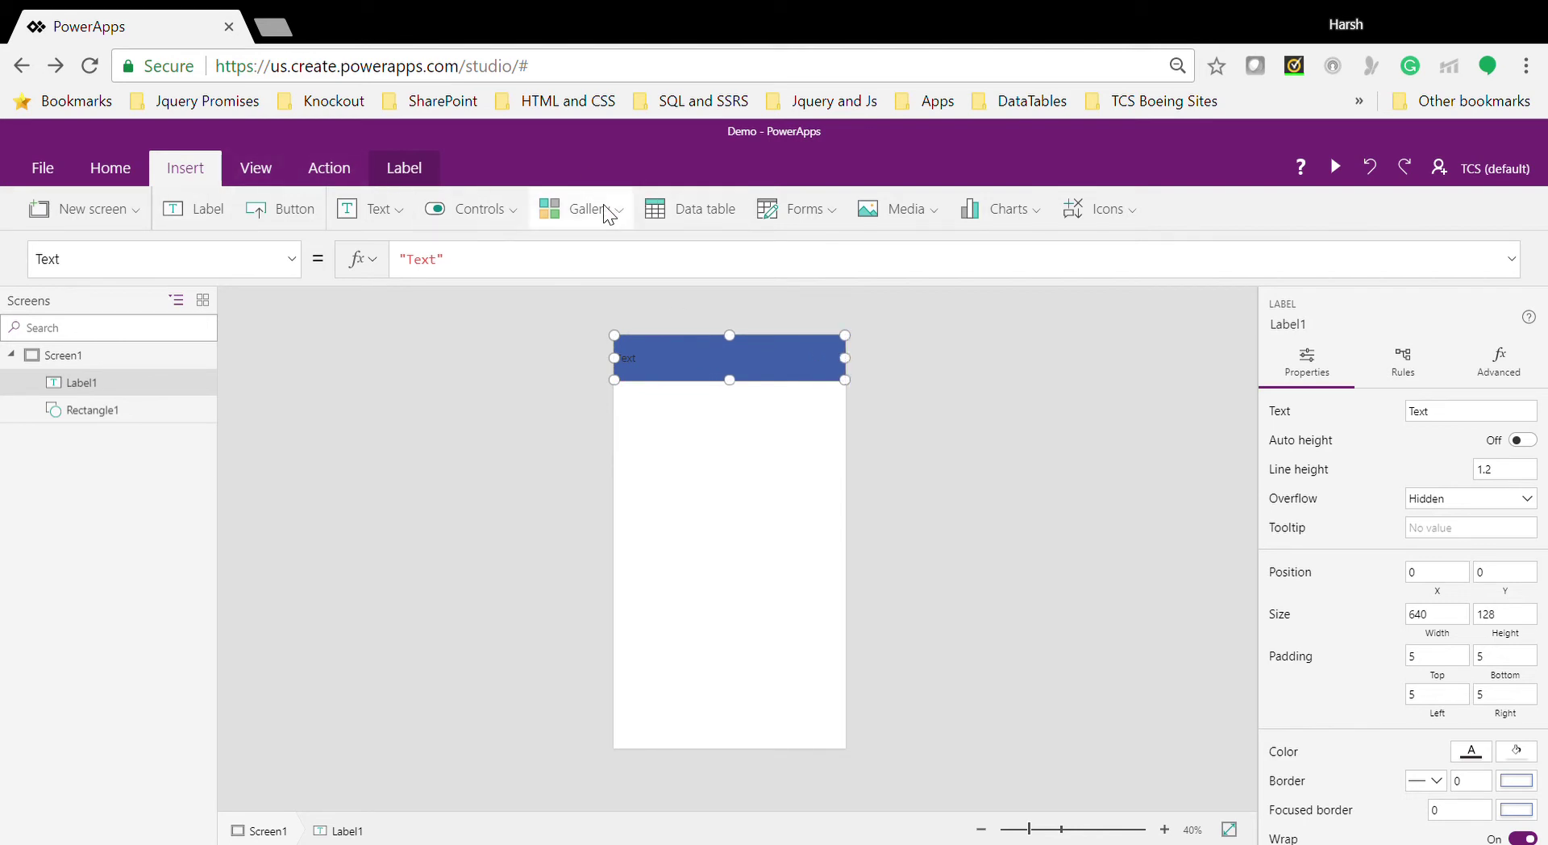
Step: Align the header label's text to the center
{"action": "left_click", "coordinate": [109, 168]}
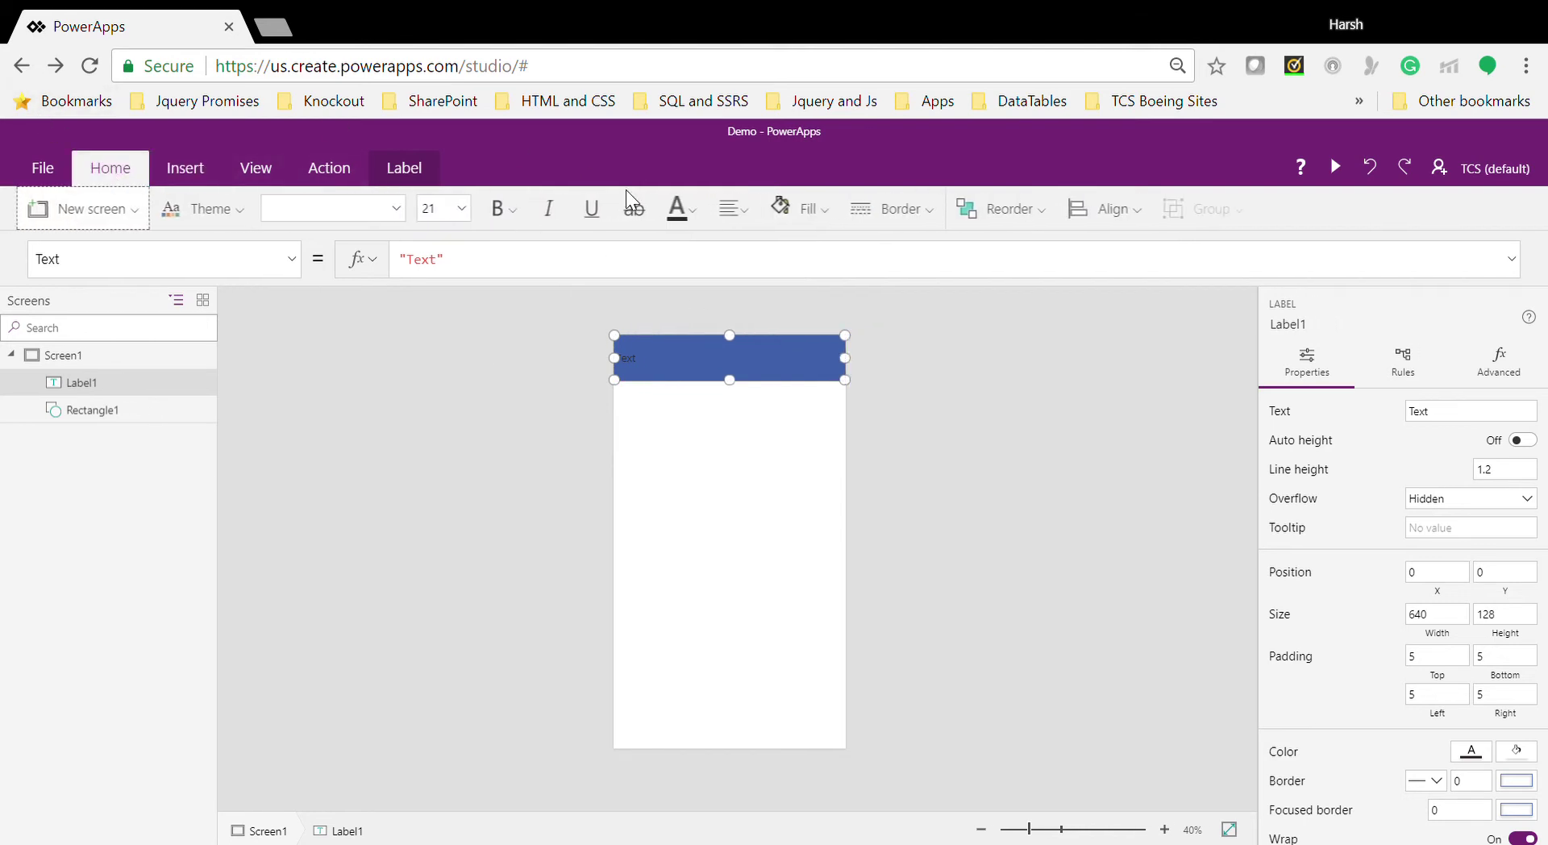
{"action": "left_click", "coordinate": [752, 216]}
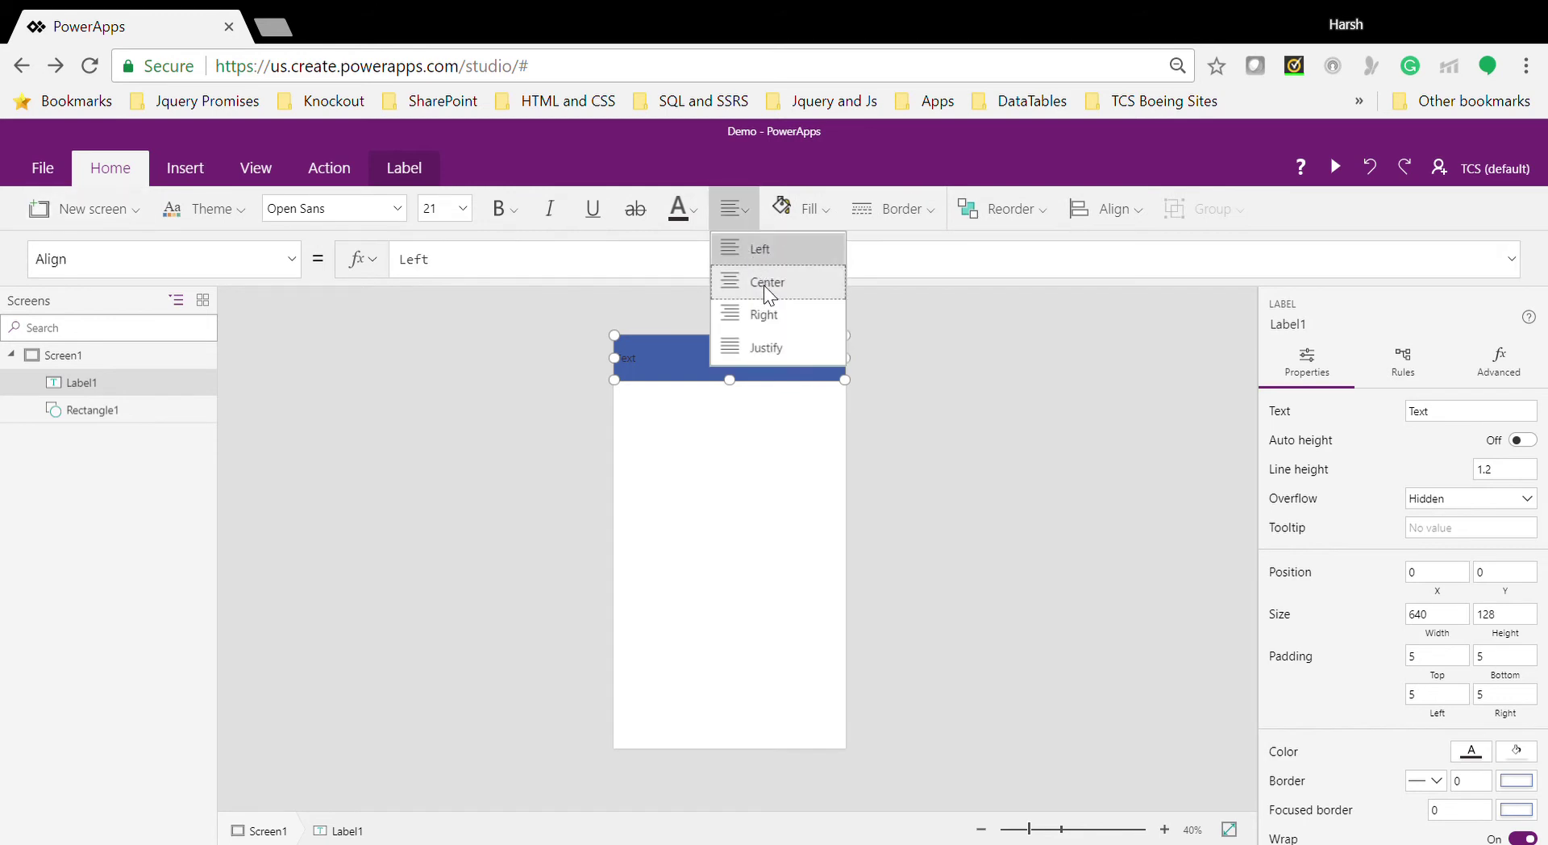
{"action": "left_click", "coordinate": [763, 282]}
{"action": "left_click", "coordinate": [496, 379]}
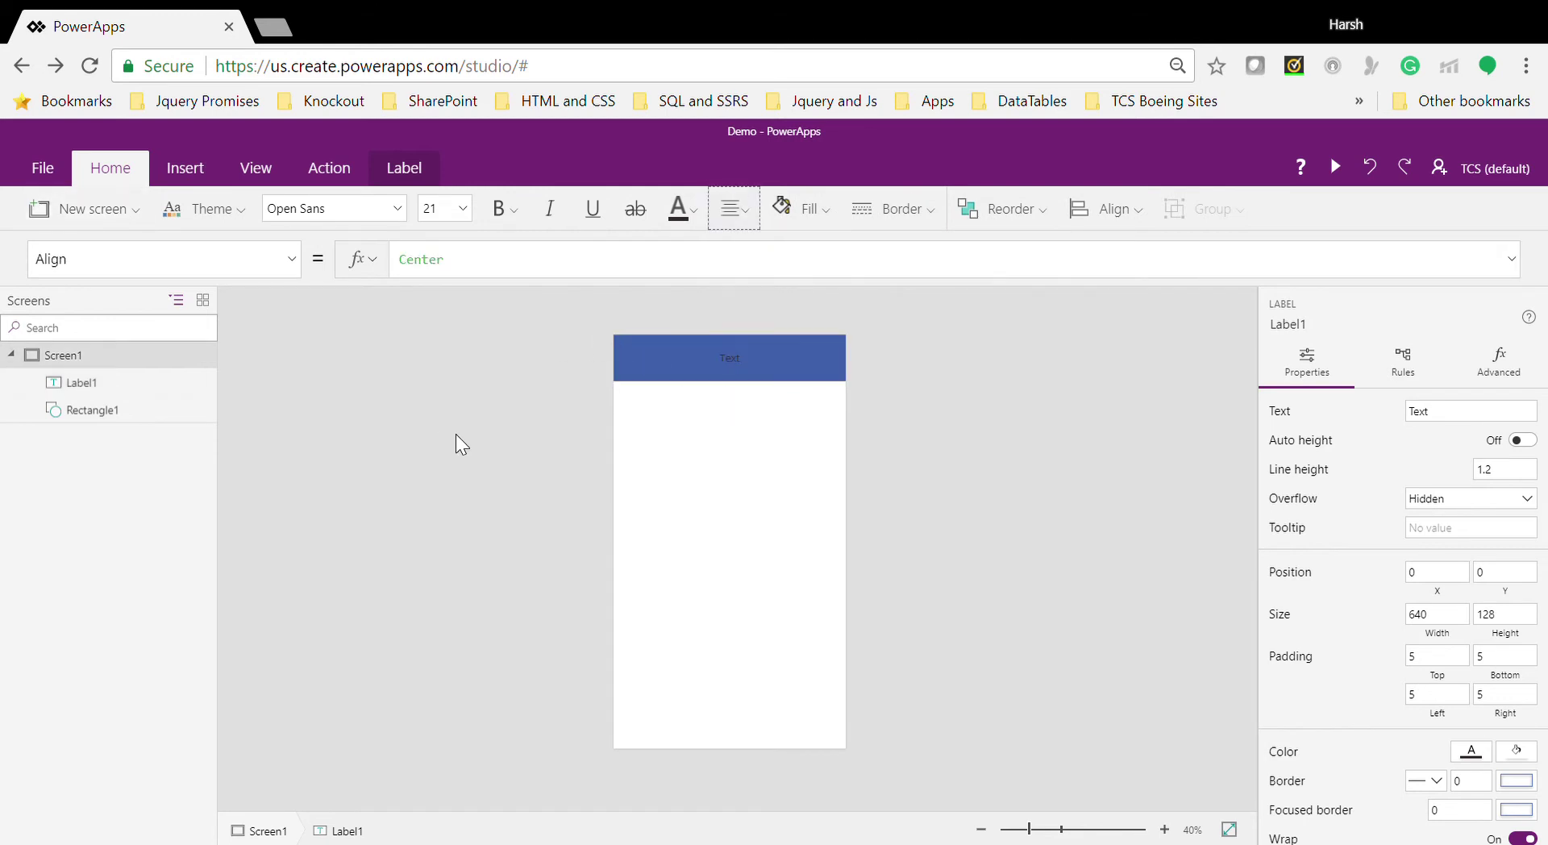
Step: Change the header label's text to "Demo App" and save the app
{"action": "left_click", "coordinate": [726, 364]}
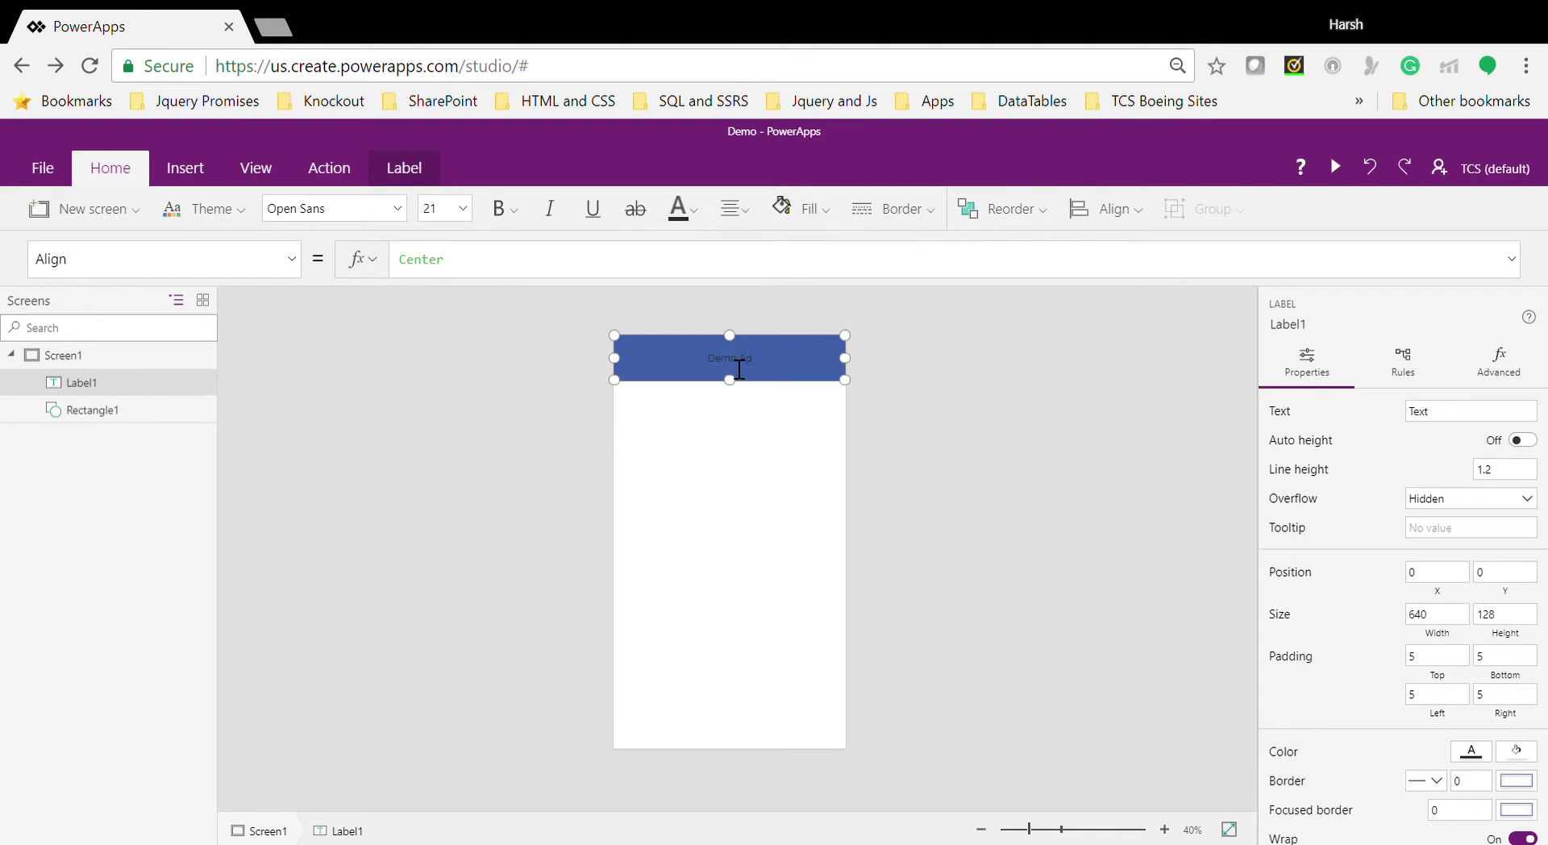
{"action": "key", "text": "ctrl+s"}
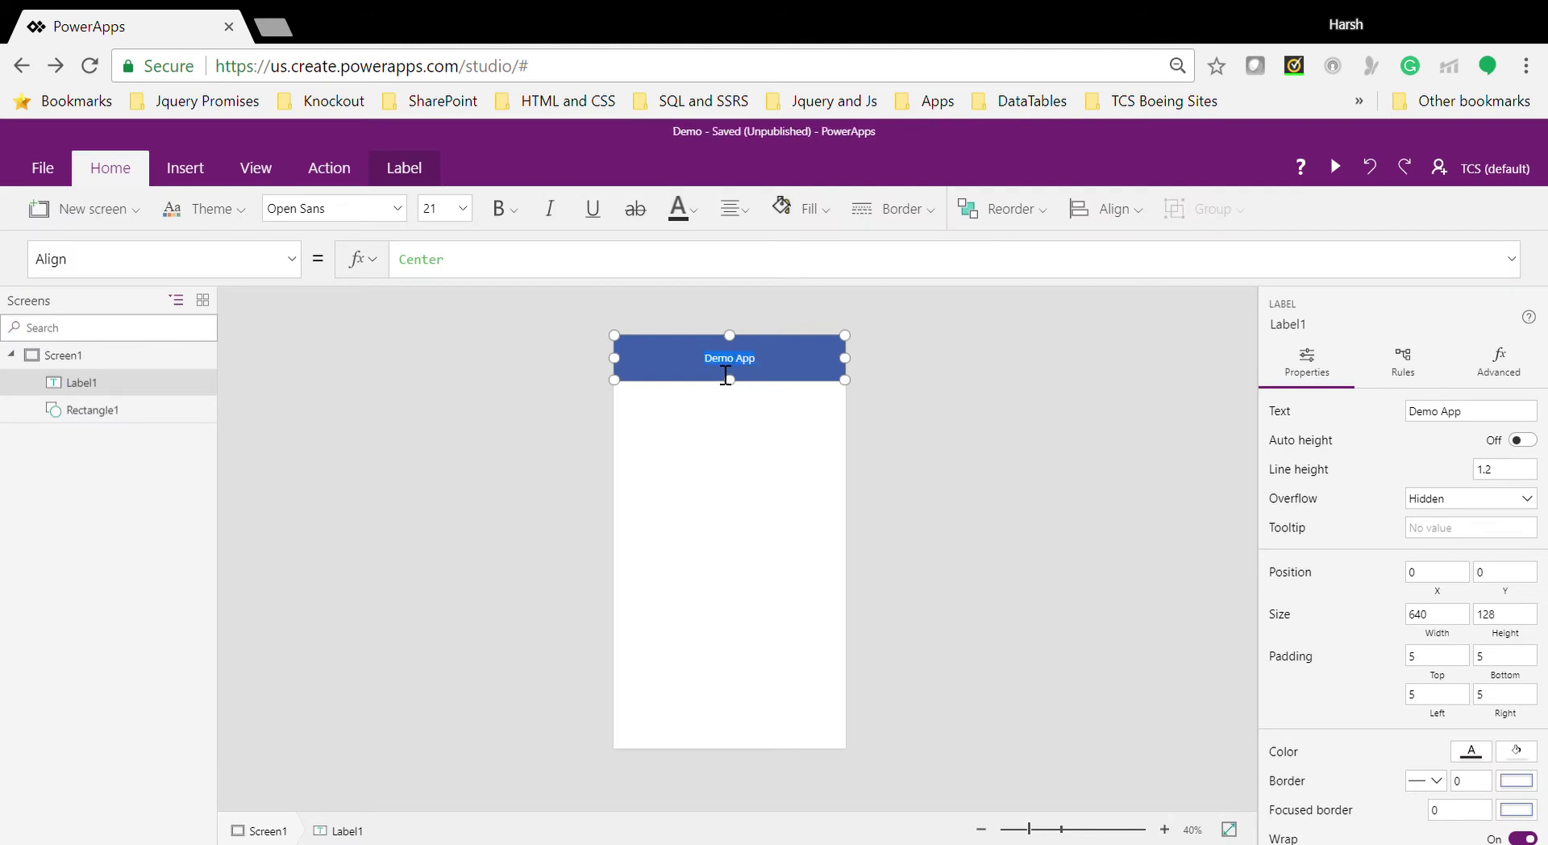
Step: Make the header label's text bold and set its color to white, RGBA(255, 255, 255, 1)
{"action": "left_click", "coordinate": [508, 214]}
{"action": "left_click", "coordinate": [526, 249]}
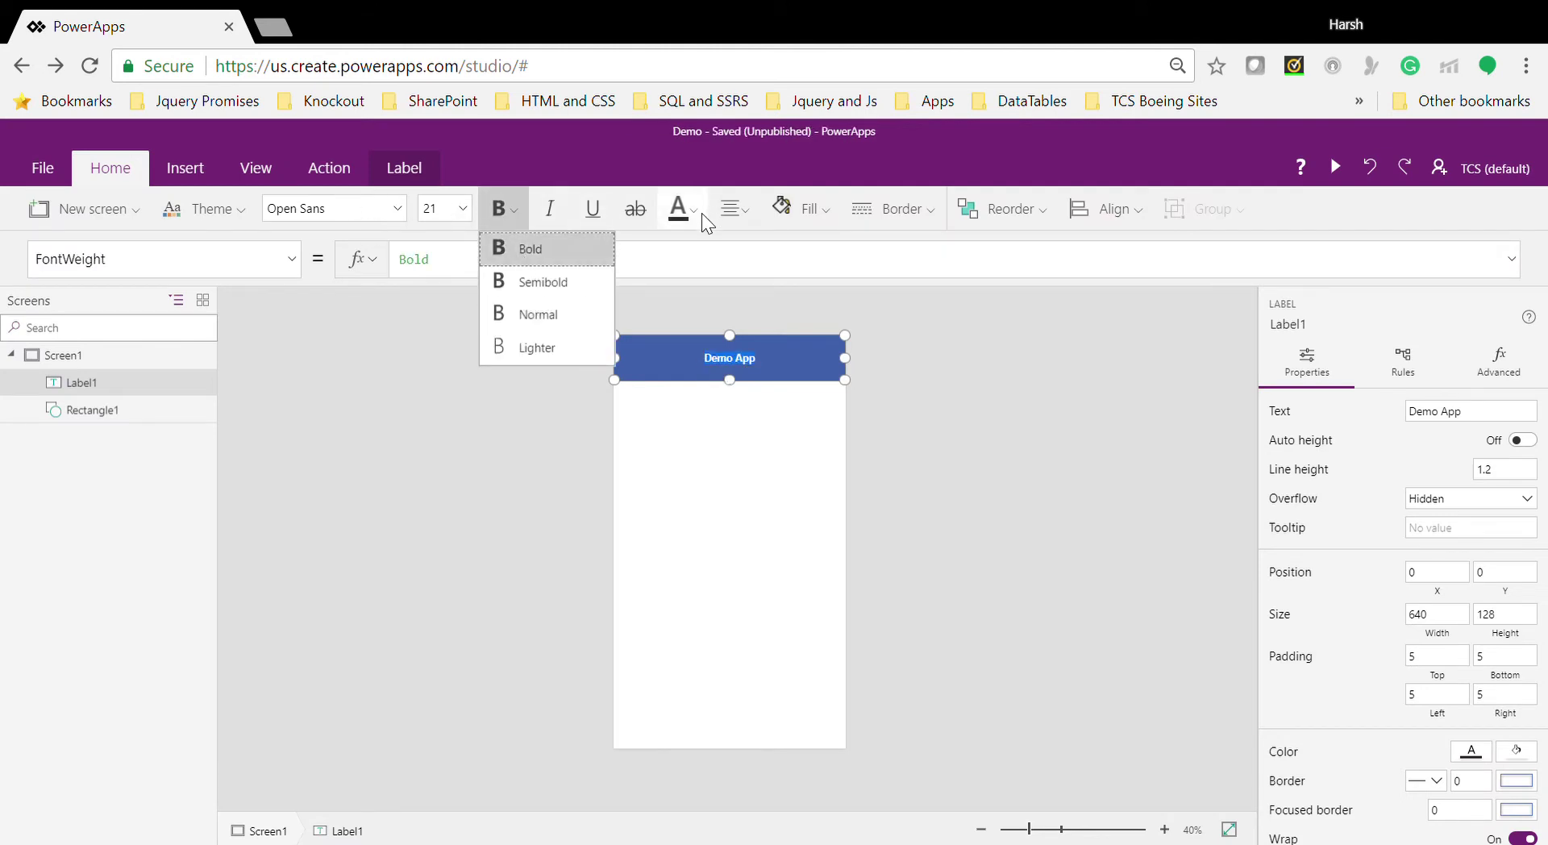
{"action": "left_click", "coordinate": [700, 214]}
{"action": "left_click", "coordinate": [700, 334]}
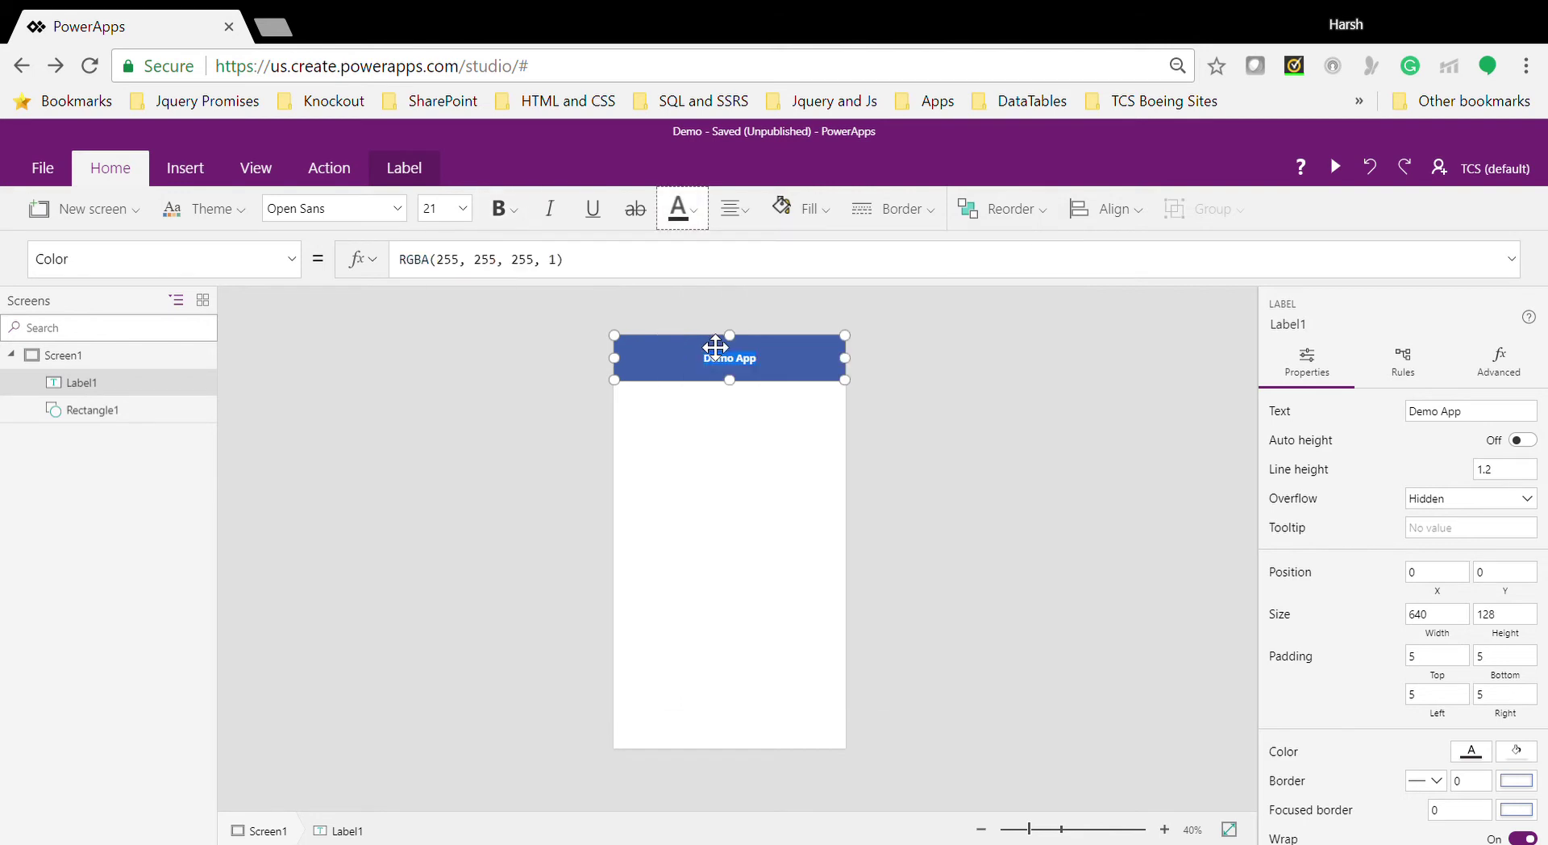
{"action": "left_click", "coordinate": [751, 530]}
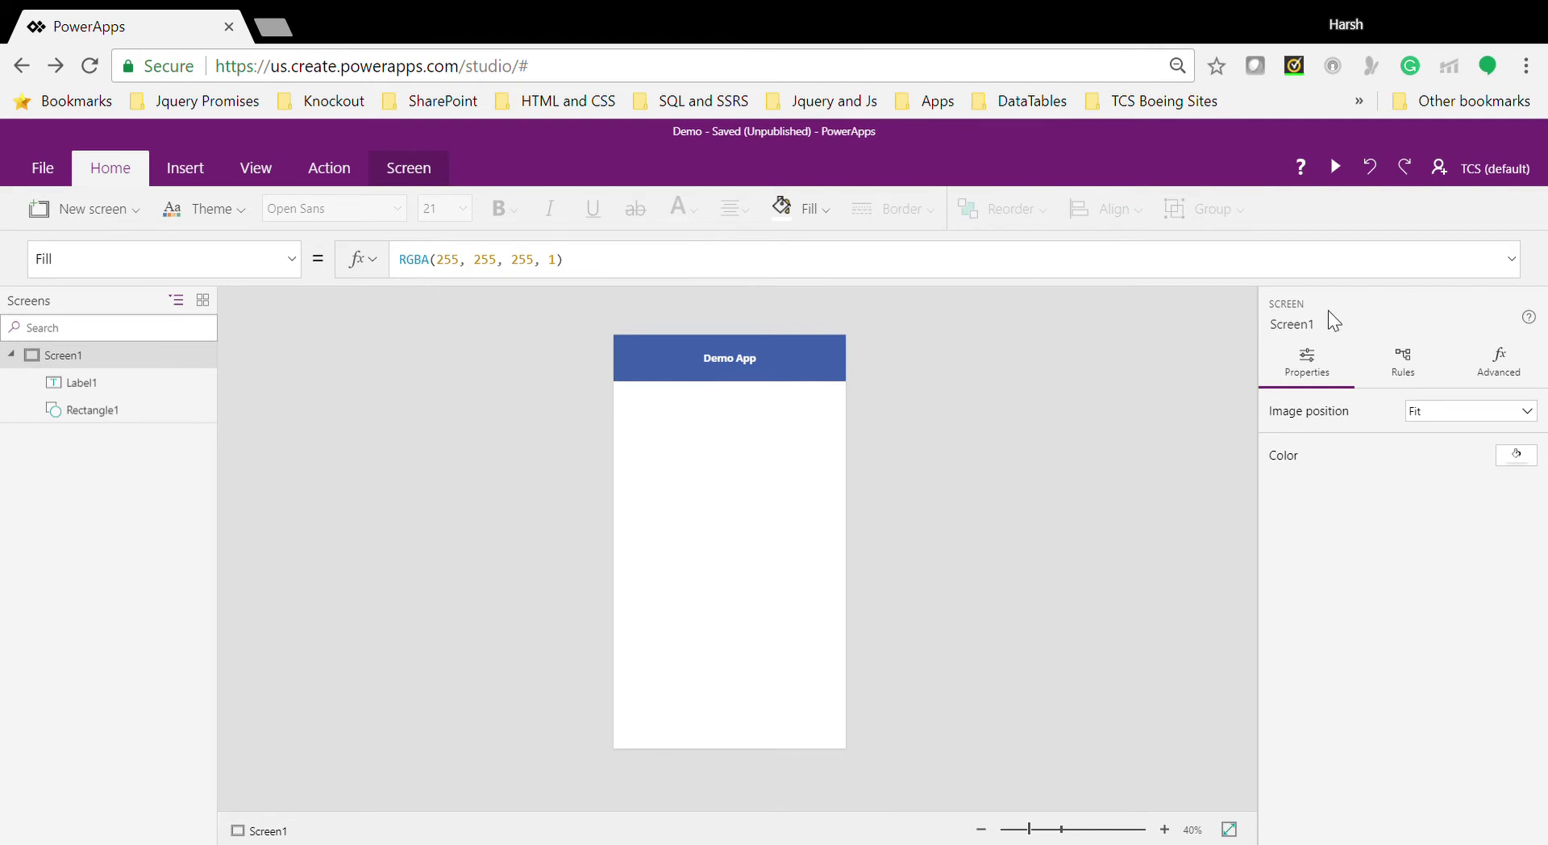
Step: Look through the insertable media types and the app's Collections and Media pages
{"action": "left_click", "coordinate": [183, 171]}
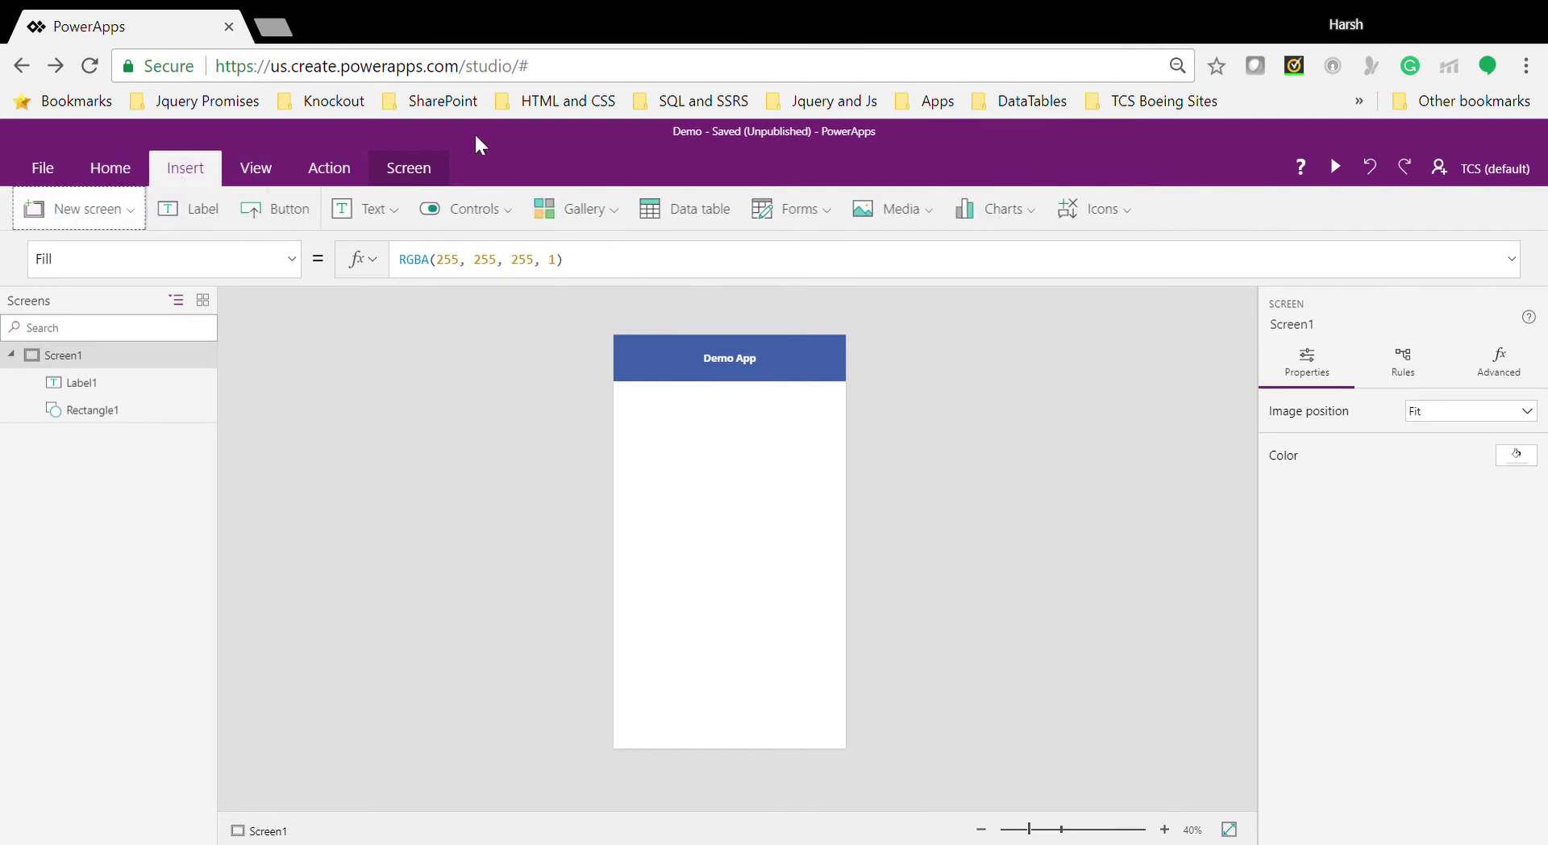
{"action": "left_click", "coordinate": [1129, 211]}
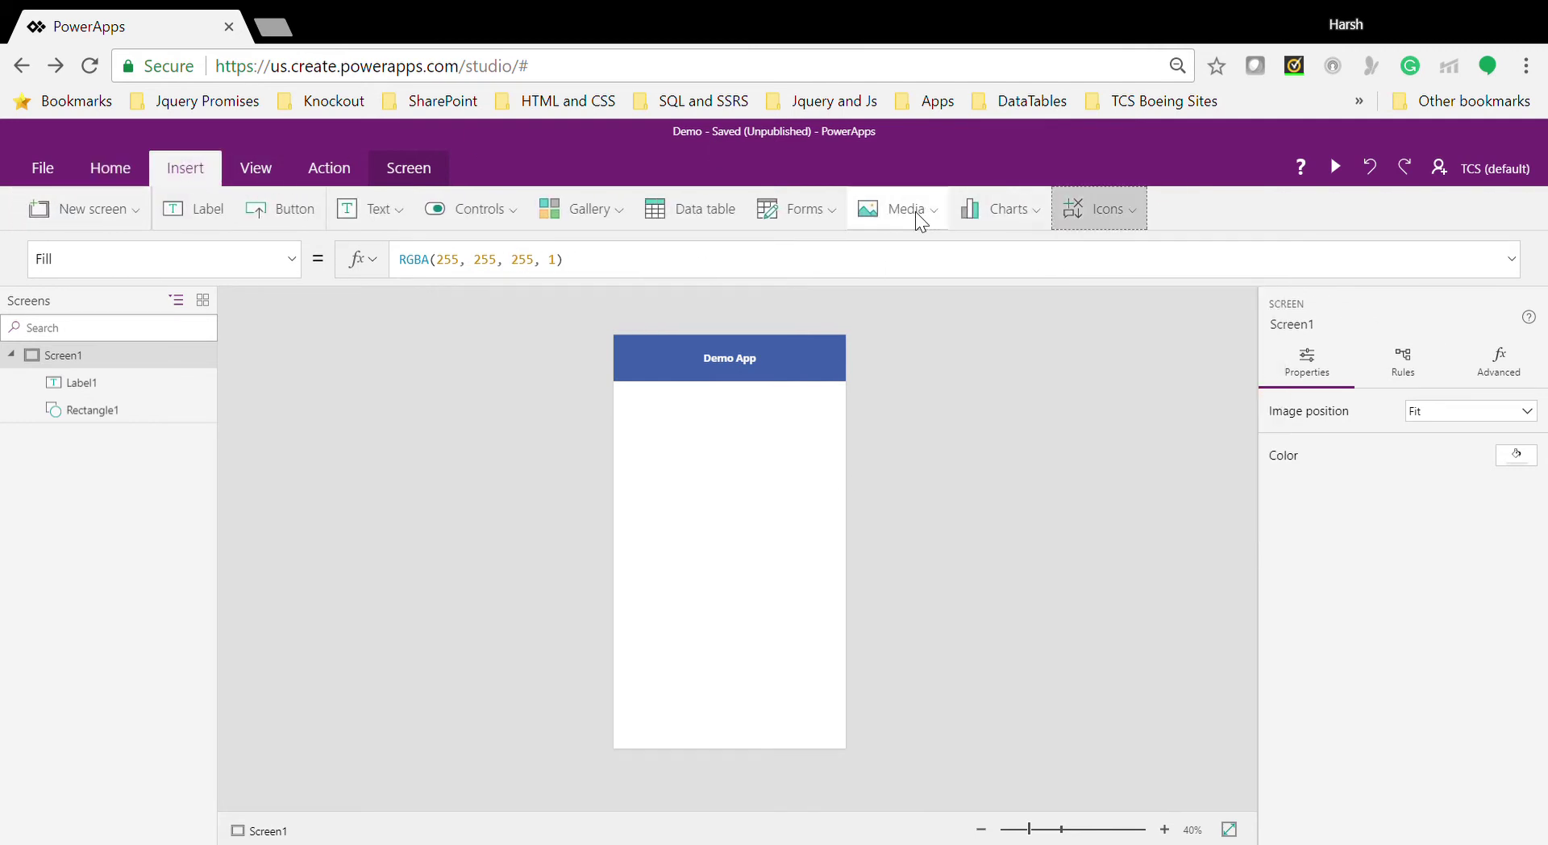
{"action": "left_click", "coordinate": [913, 216]}
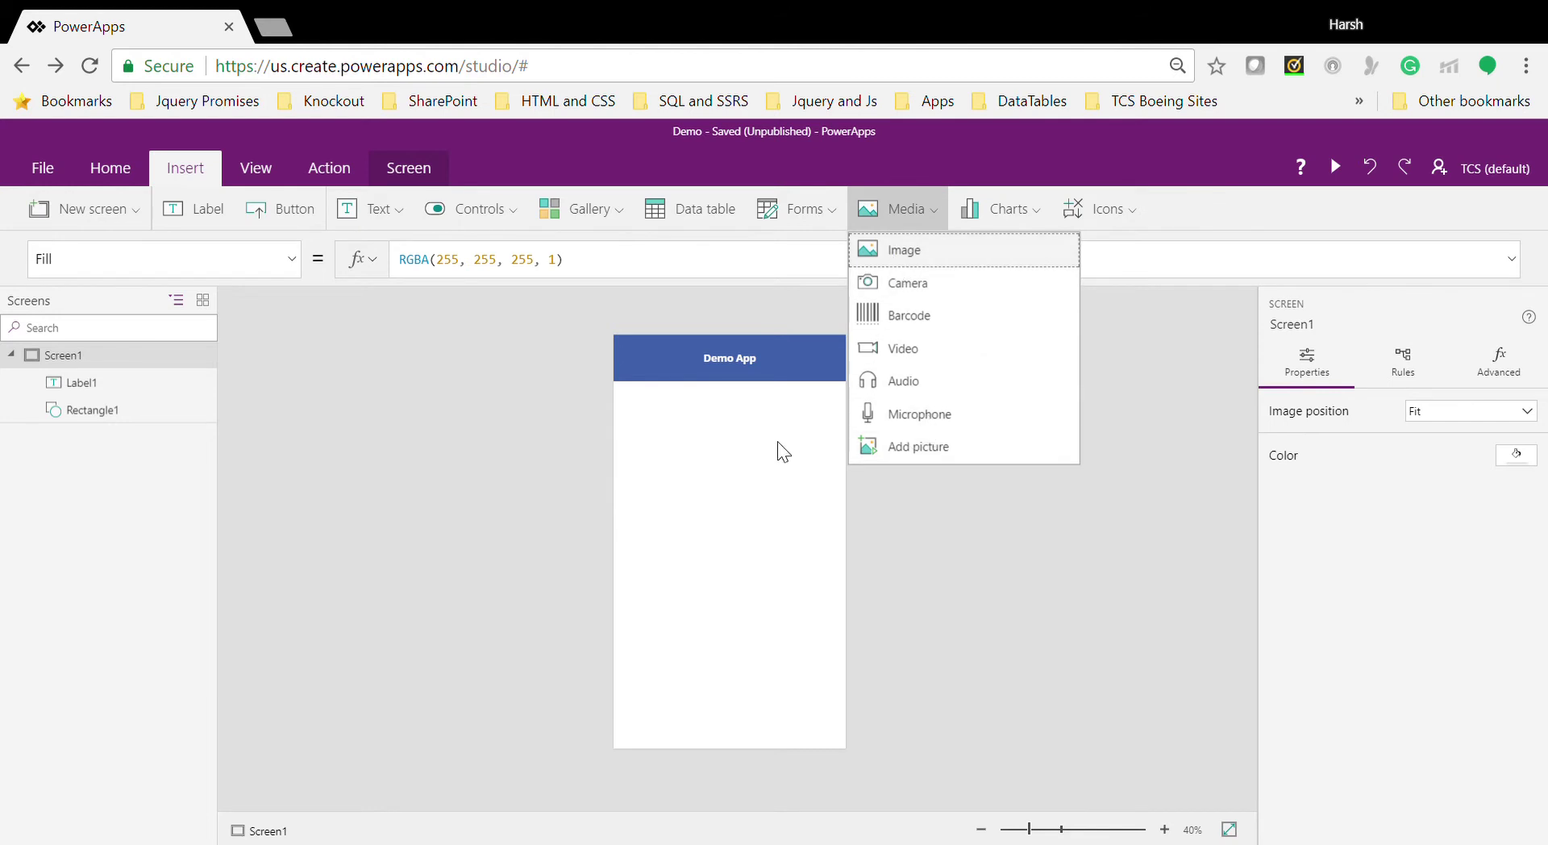
{"action": "left_click", "coordinate": [390, 477]}
{"action": "left_click", "coordinate": [32, 161]}
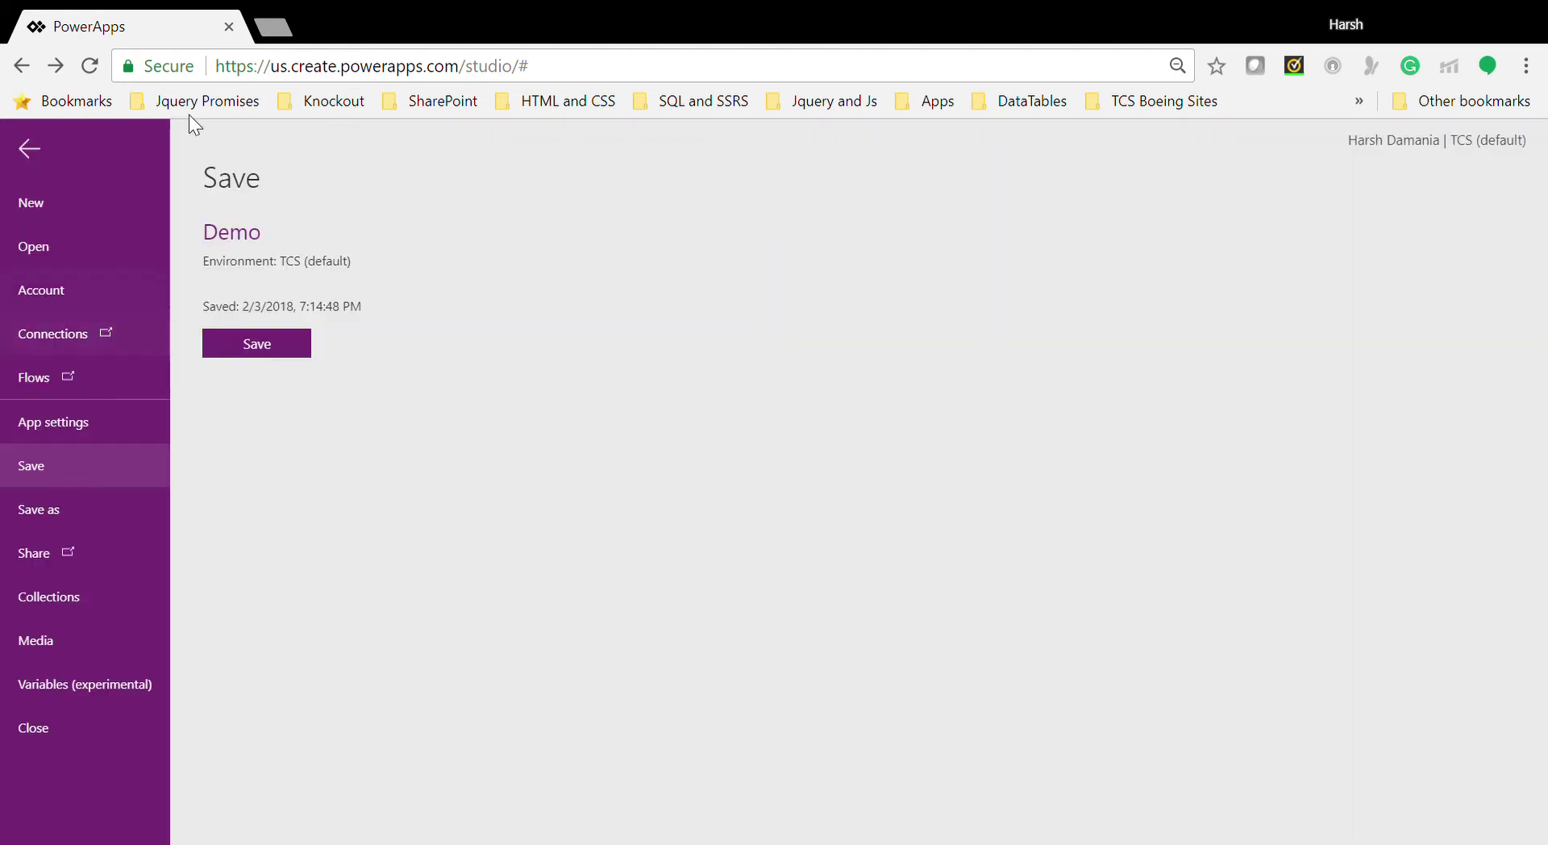
{"action": "left_click", "coordinate": [36, 596]}
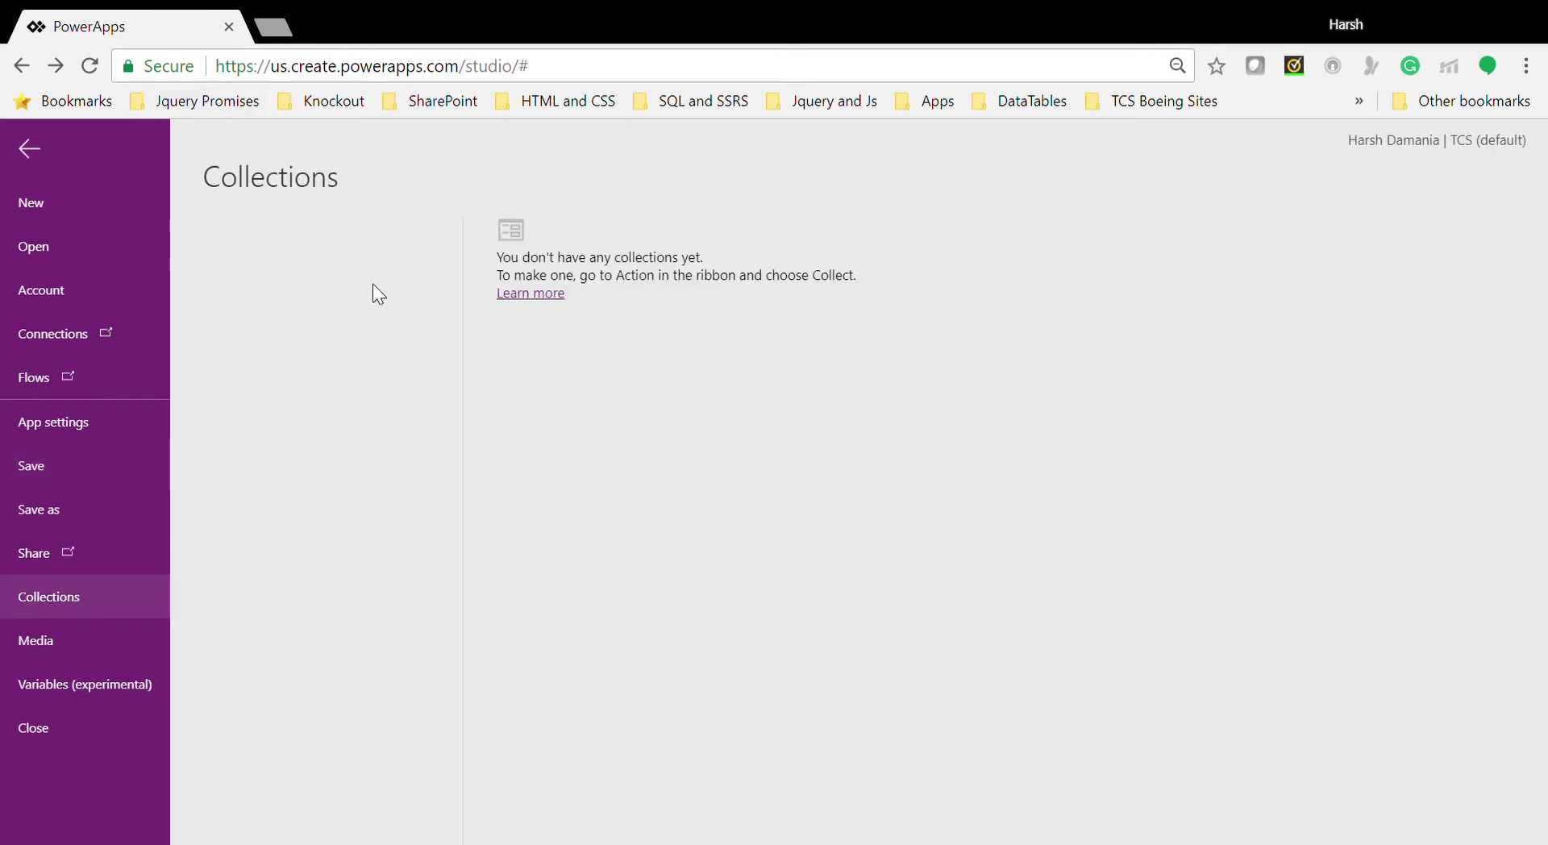
{"action": "left_click", "coordinate": [46, 645]}
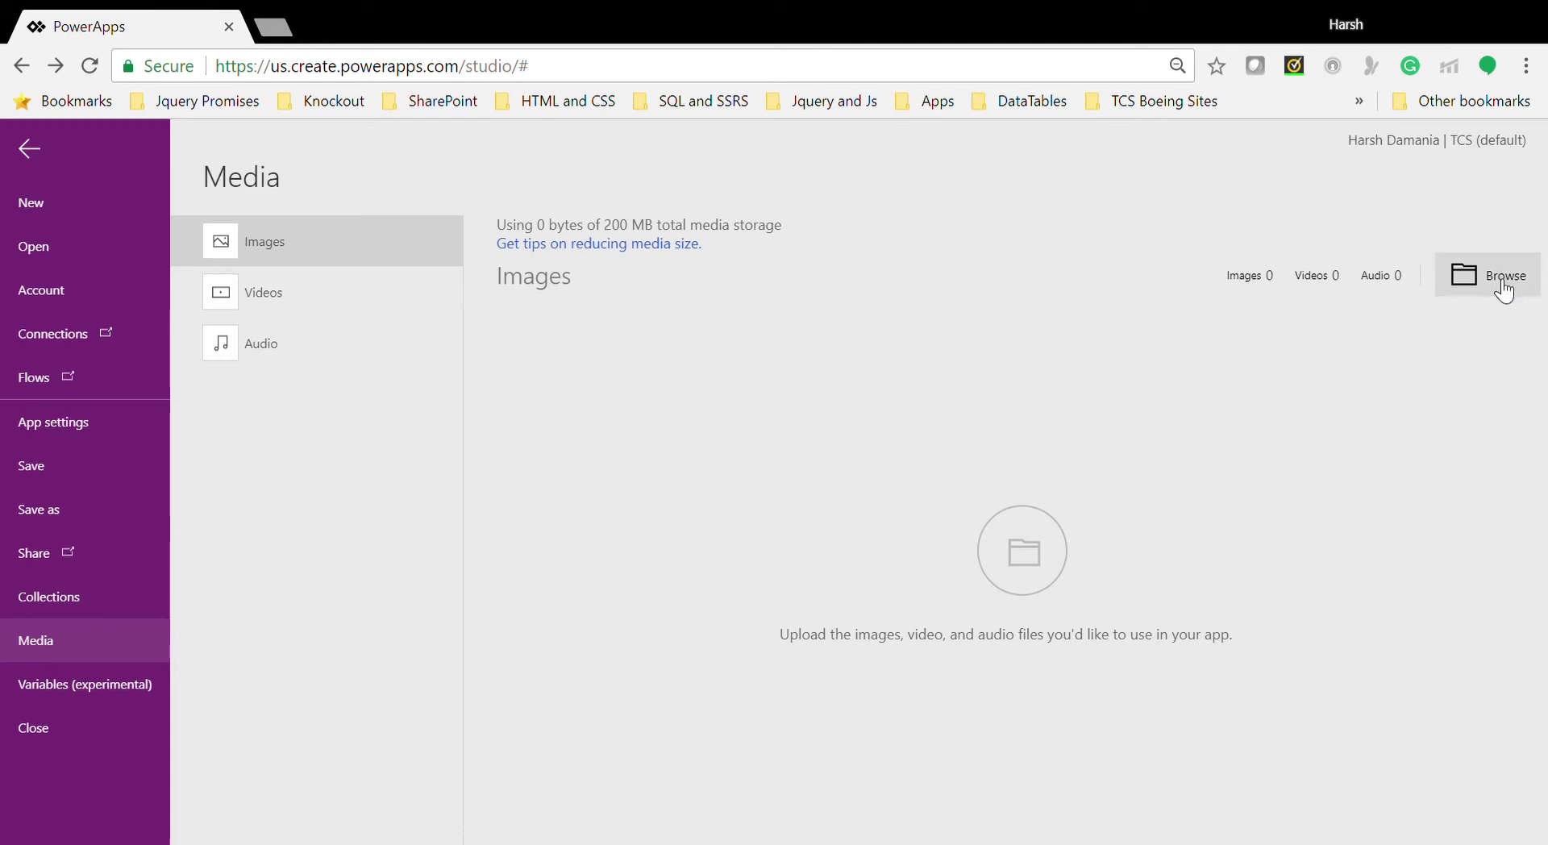
{"action": "left_click", "coordinate": [31, 155]}
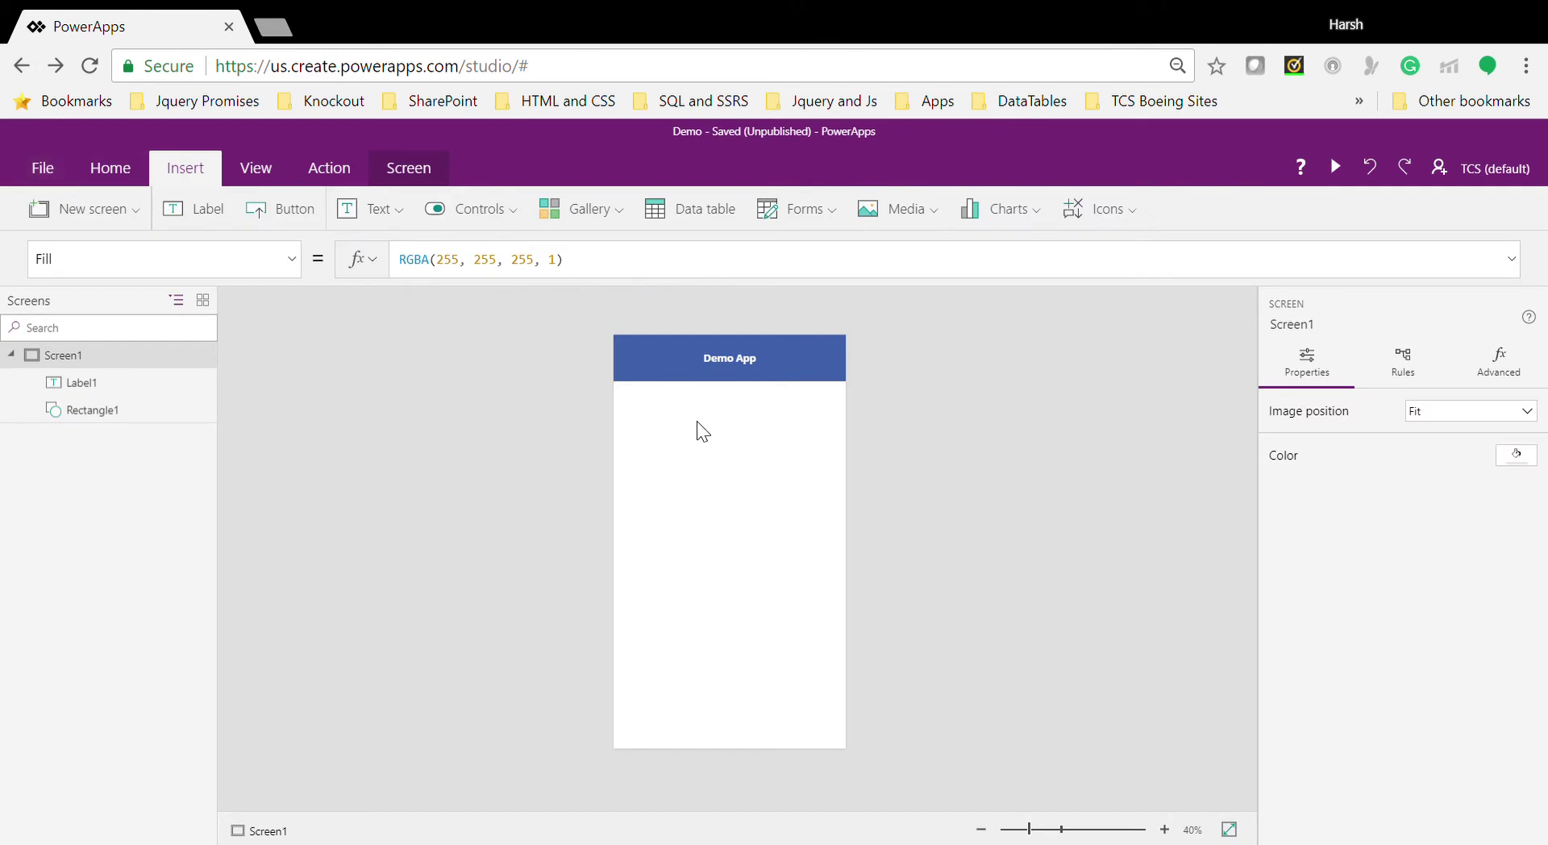
{"action": "left_click", "coordinate": [664, 372]}
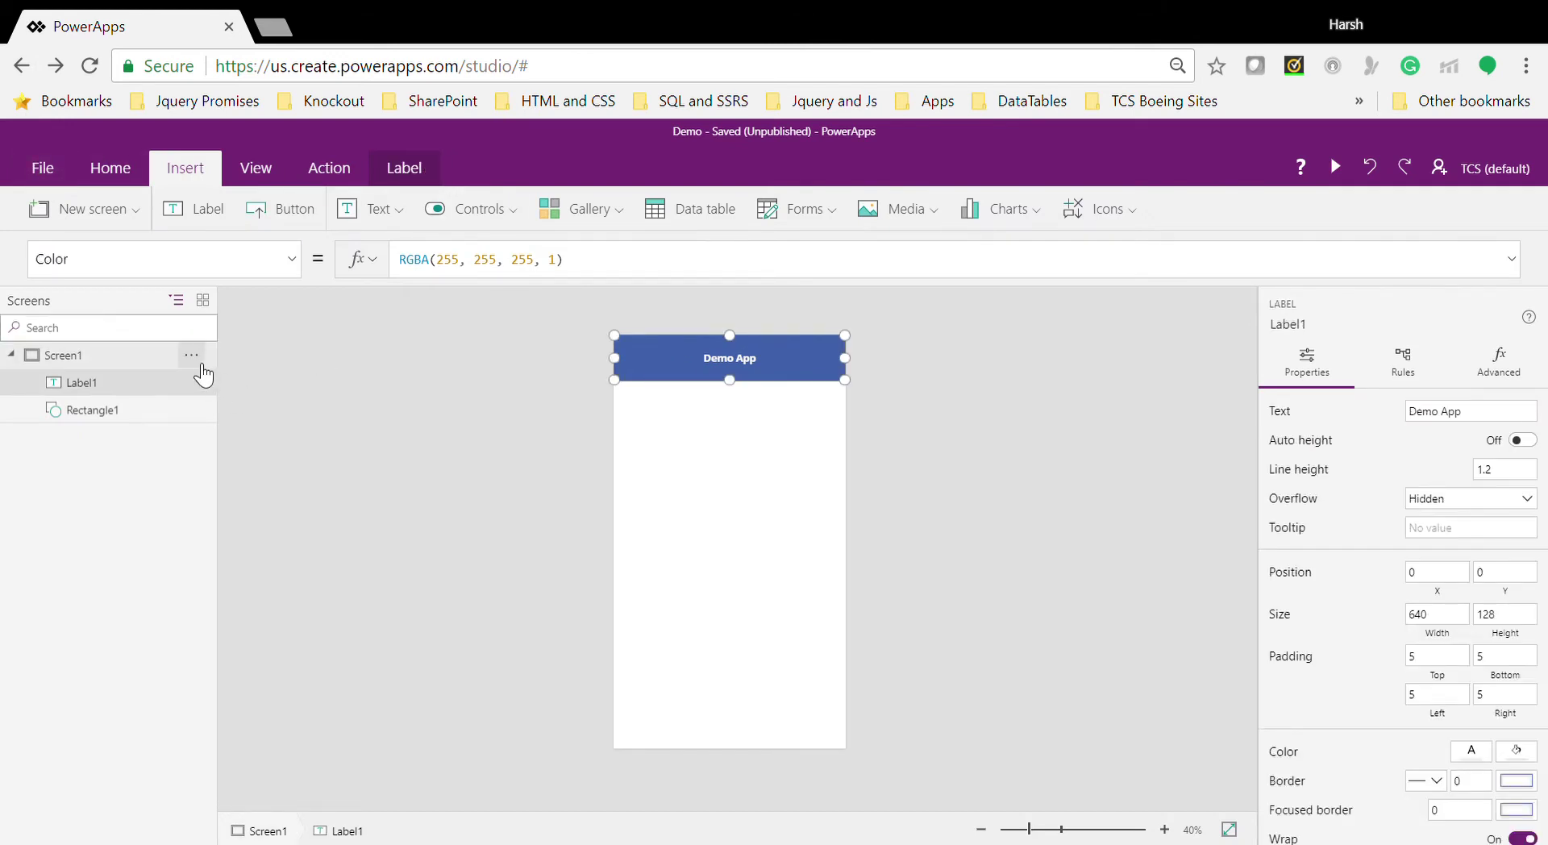
{"action": "left_click", "coordinate": [192, 356]}
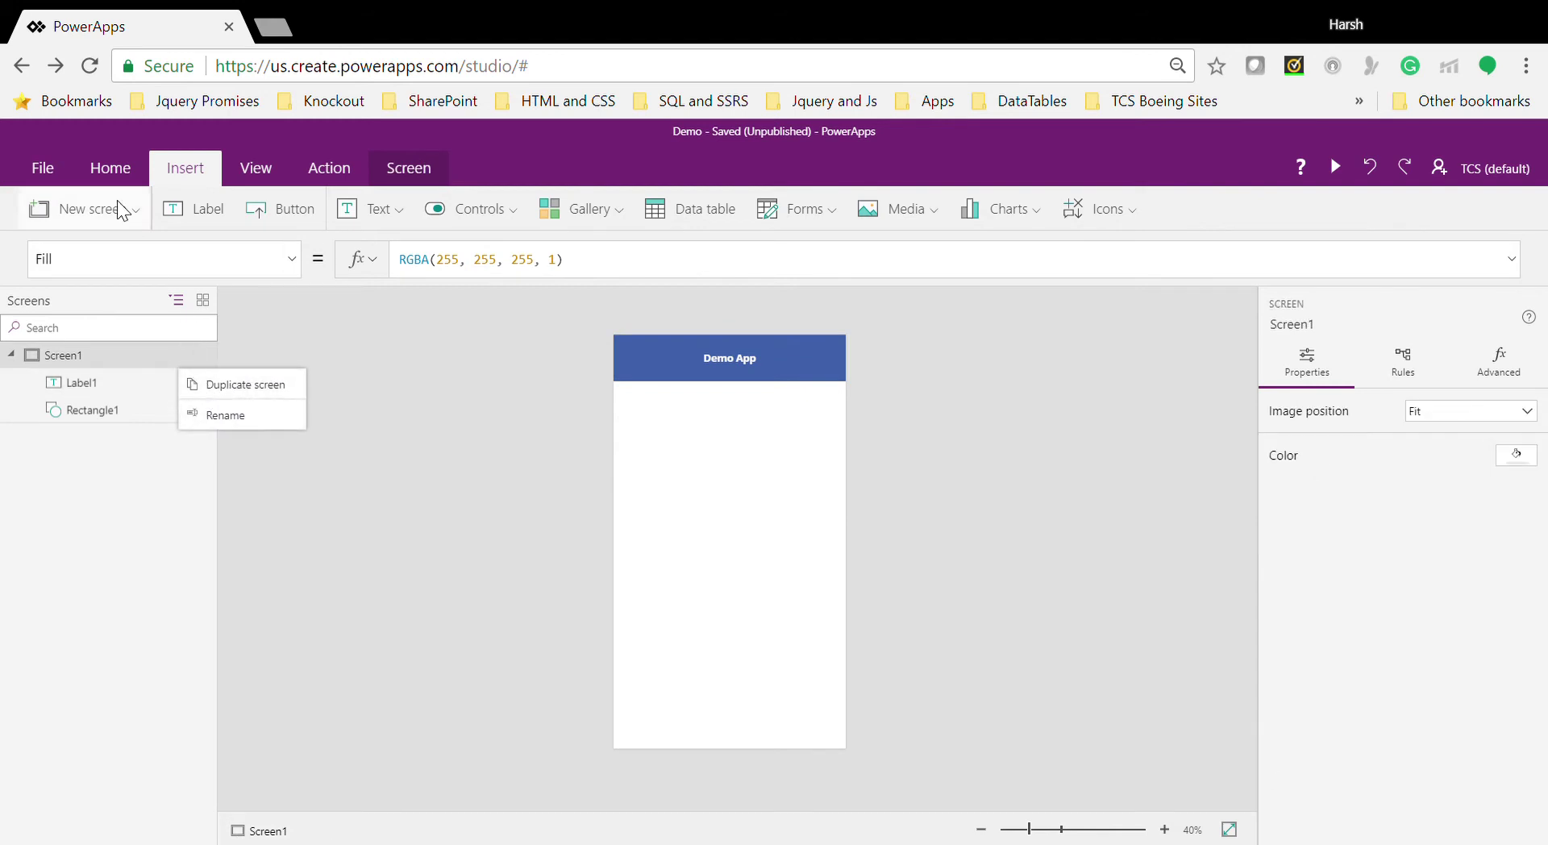
{"action": "left_click", "coordinate": [162, 612]}
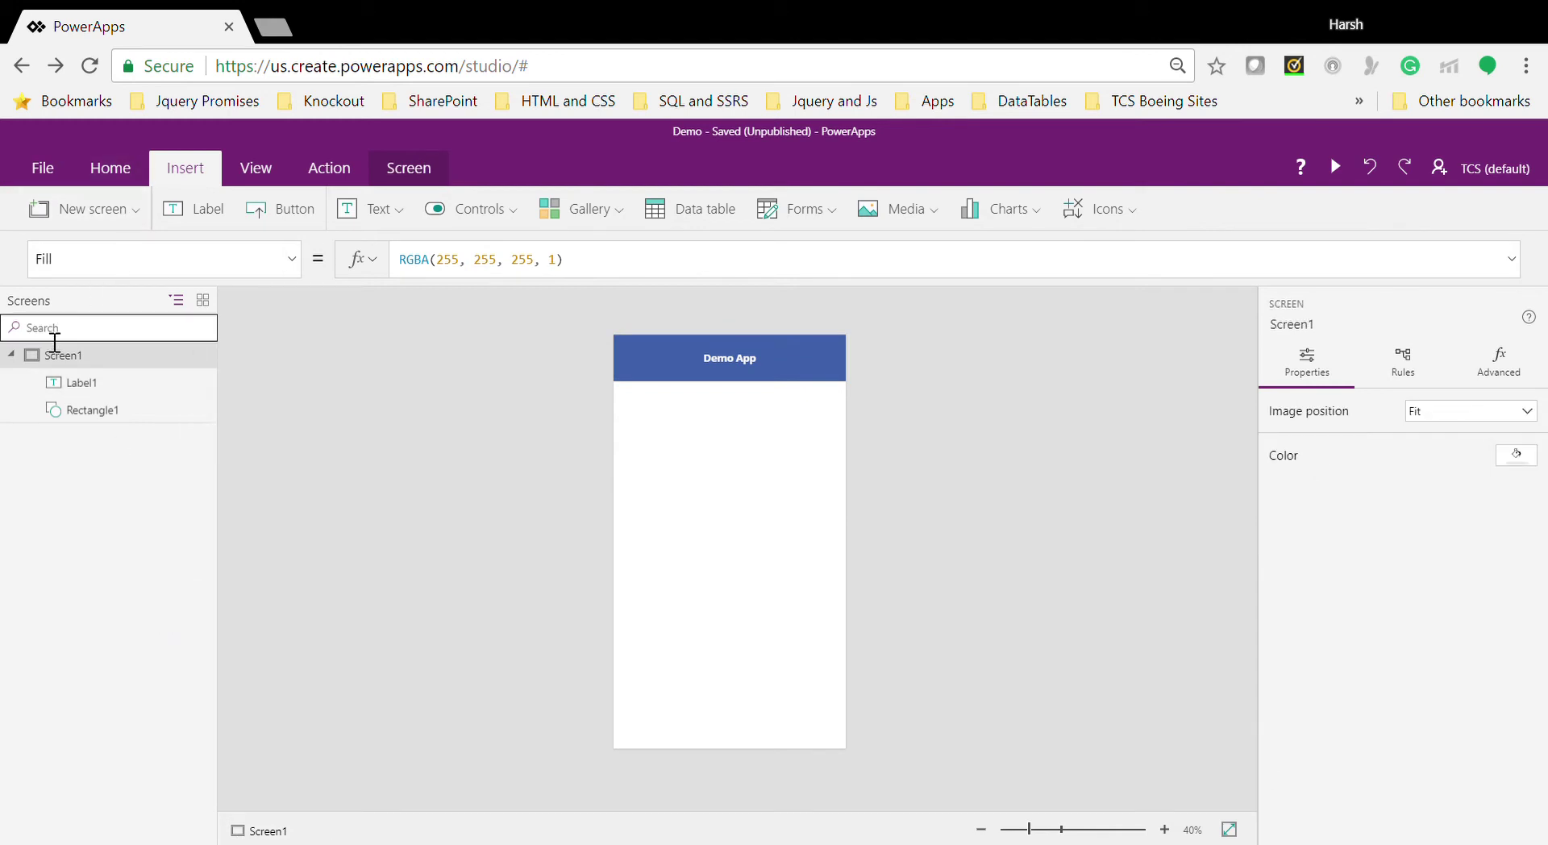
Step: Add a scrollable screen, a list screen and a form screen to the app
{"action": "left_click", "coordinate": [139, 209]}
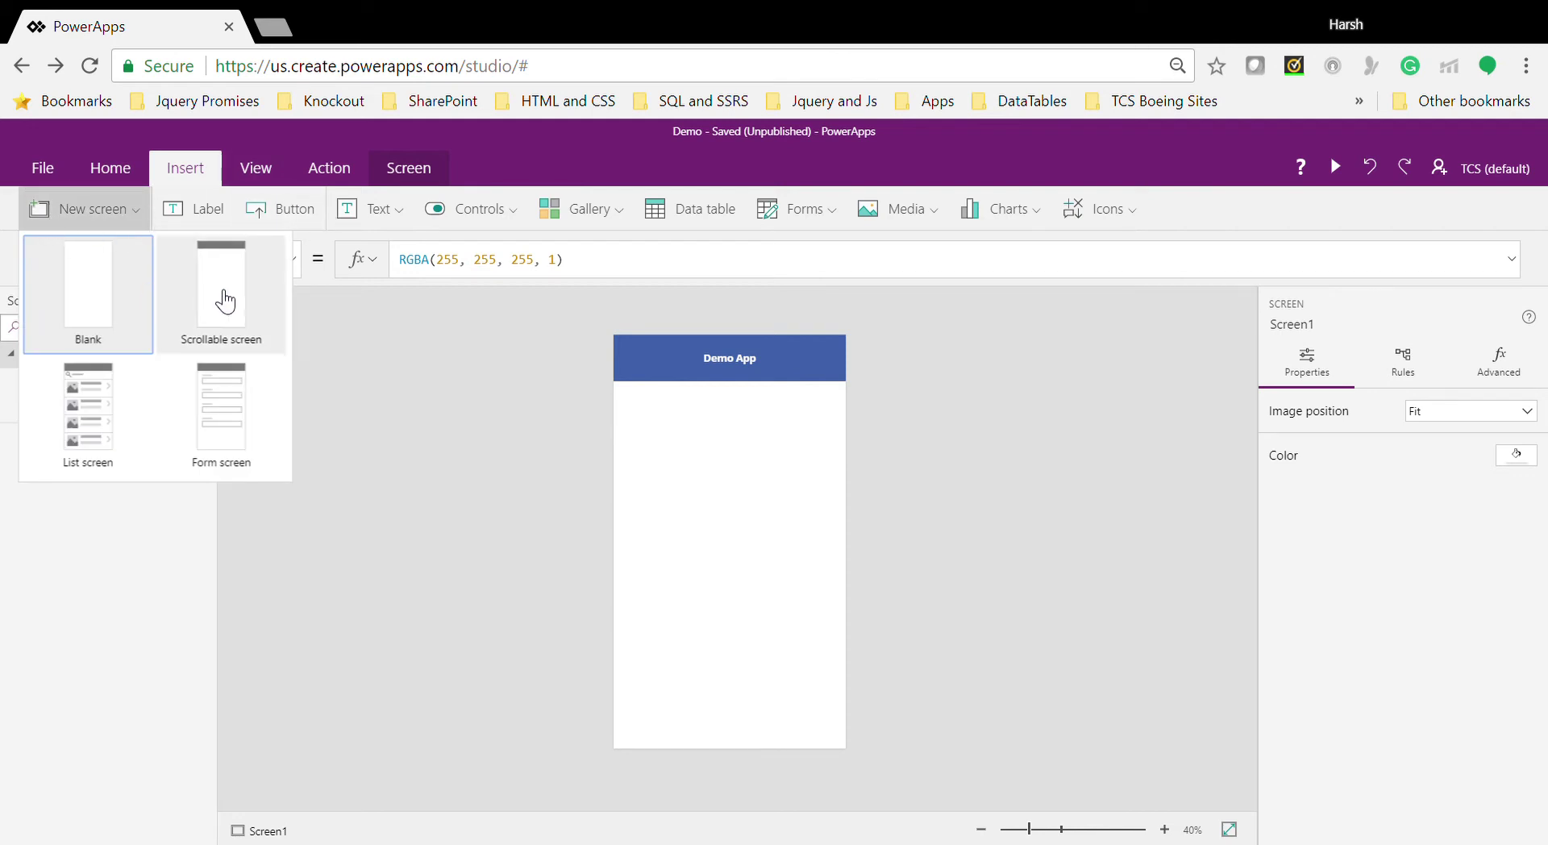
{"action": "key", "text": "Escape"}
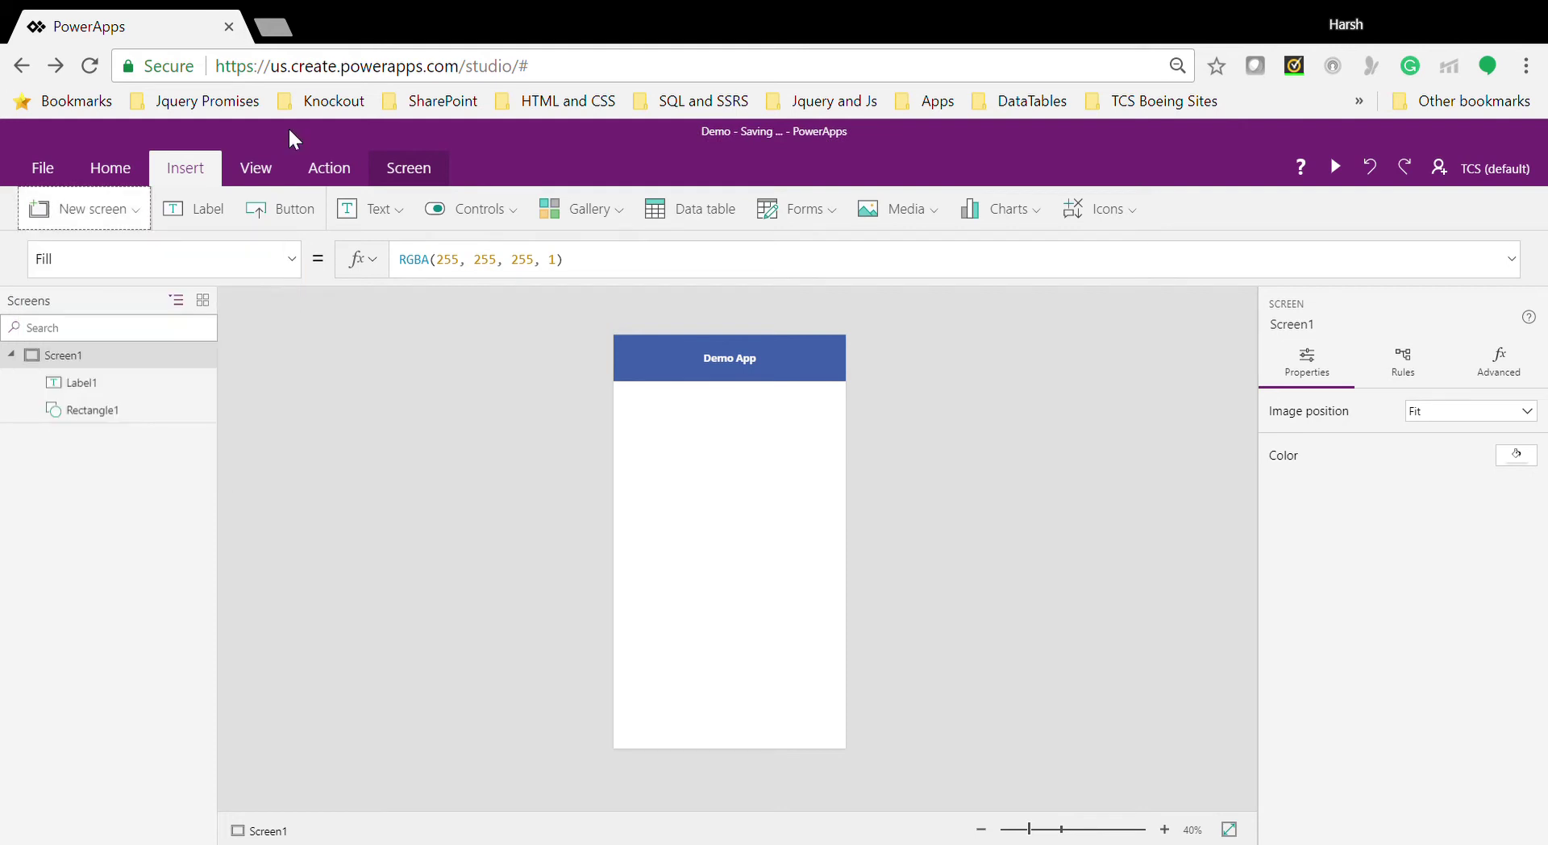
{"action": "left_click", "coordinate": [138, 211]}
{"action": "key", "text": "Escape"}
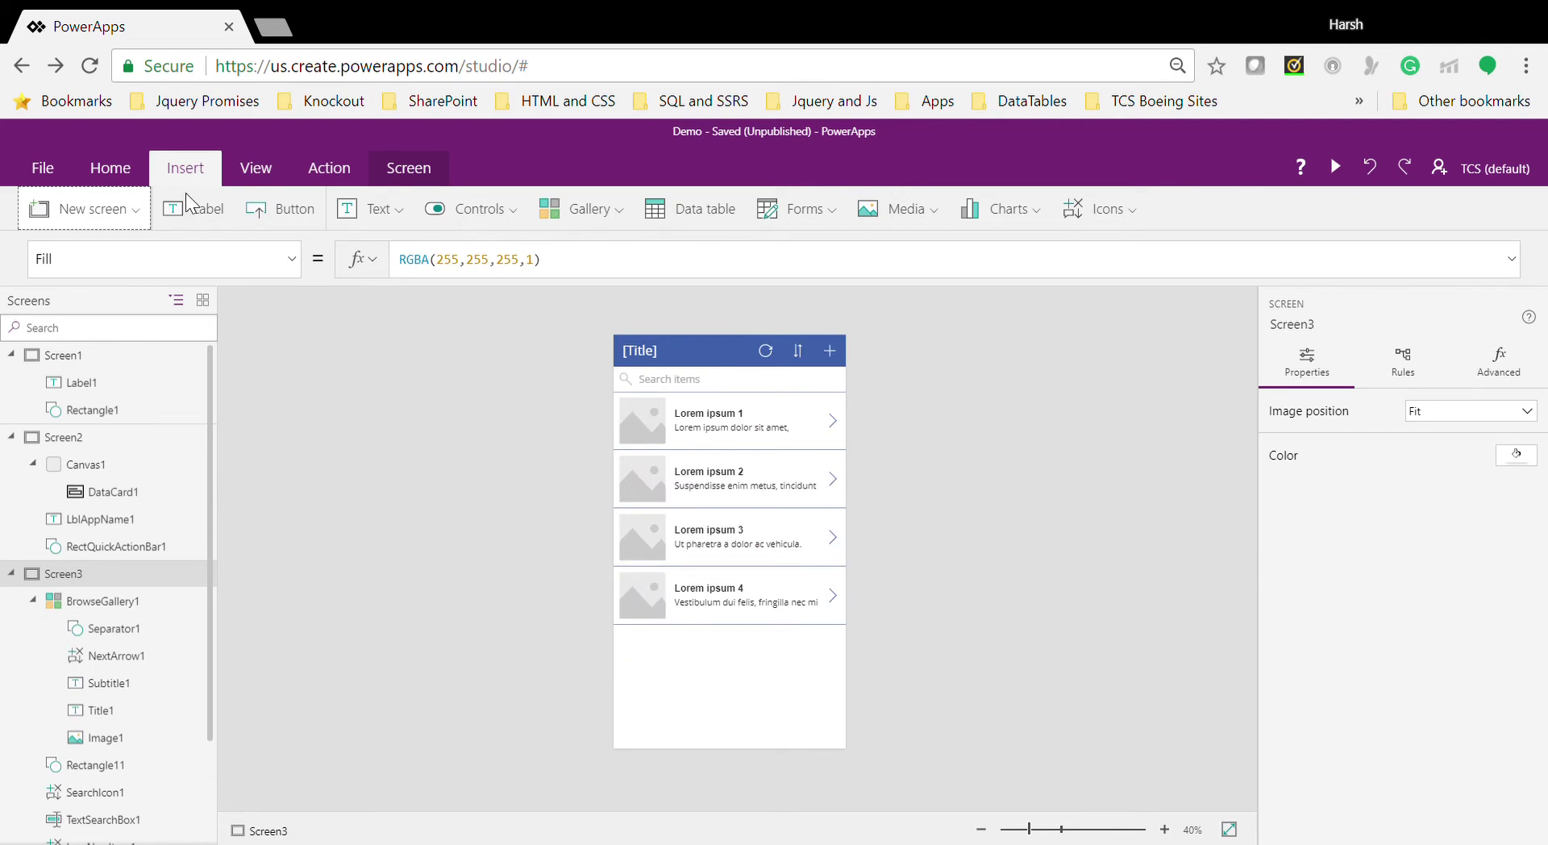
{"action": "left_click", "coordinate": [137, 211]}
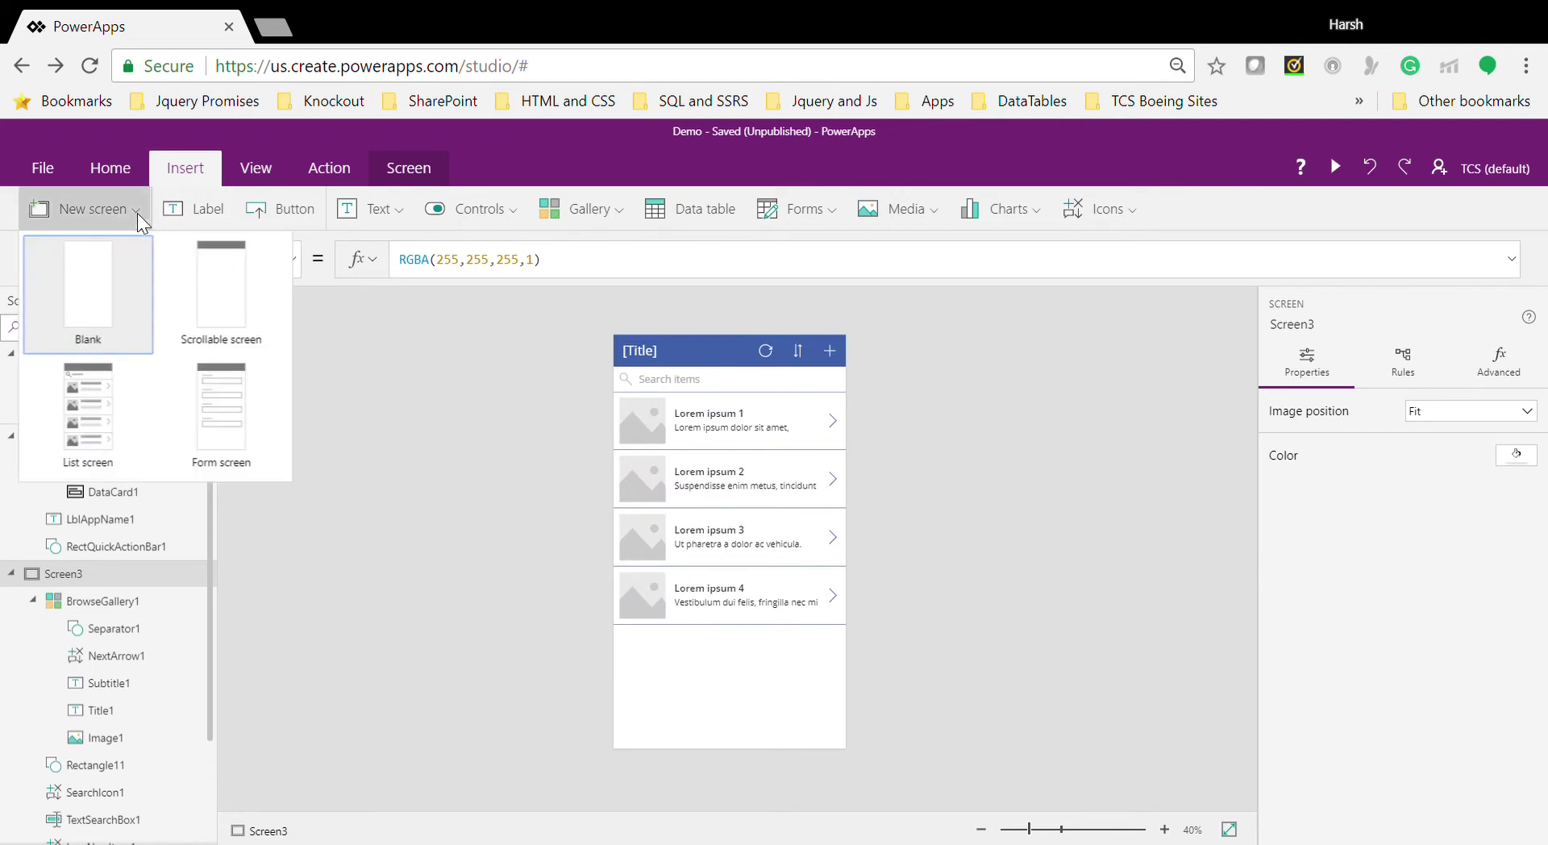
{"action": "left_click", "coordinate": [231, 421]}
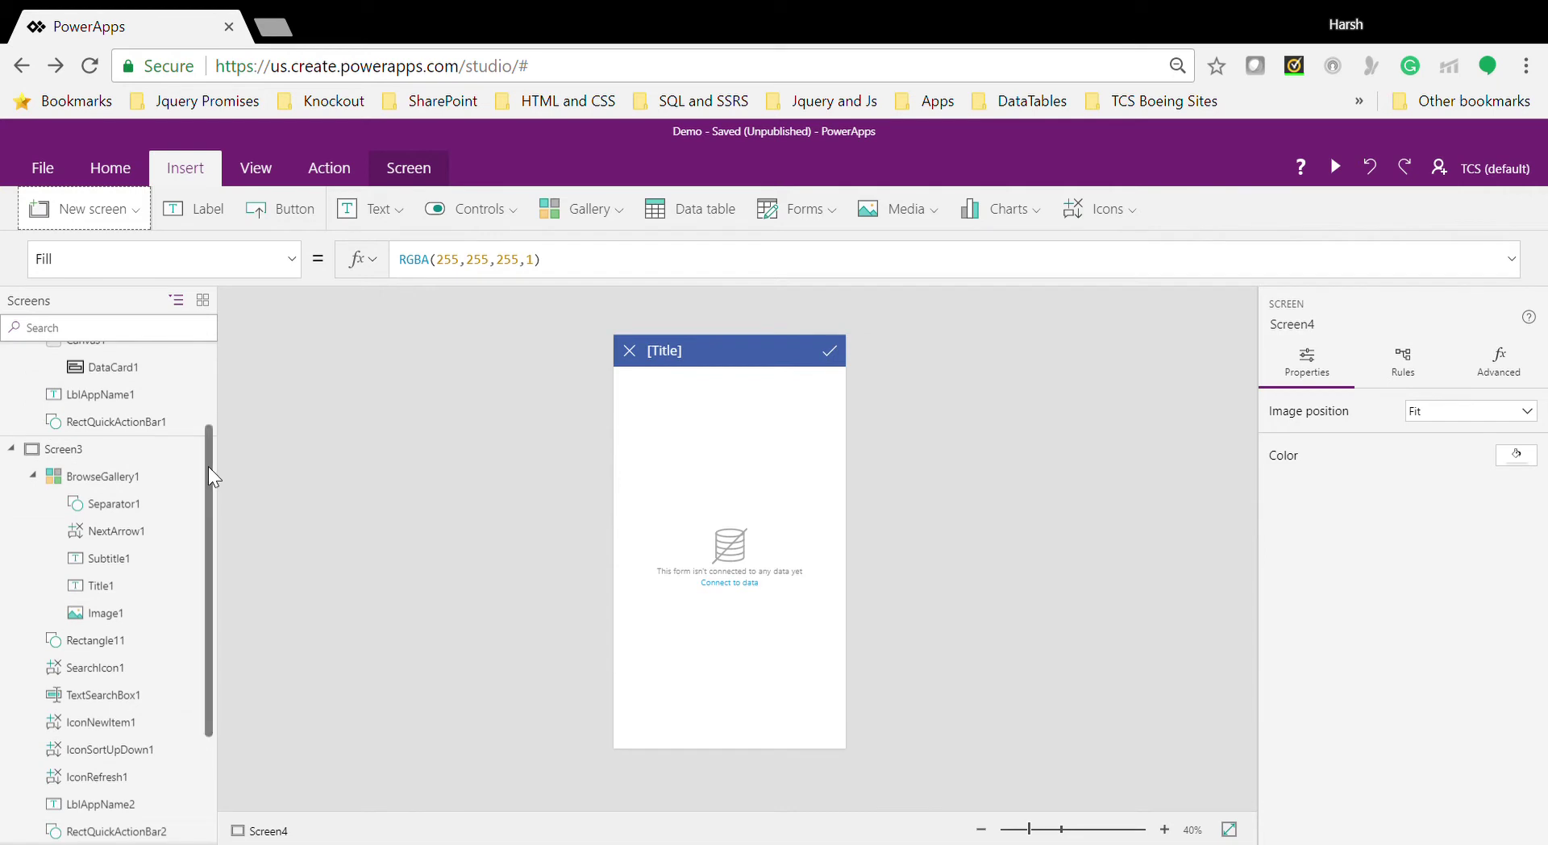
Step: Delete Screen1 from the app's screens
{"action": "left_click_drag", "start_coordinate": [208, 476], "coordinate": [208, 375]}
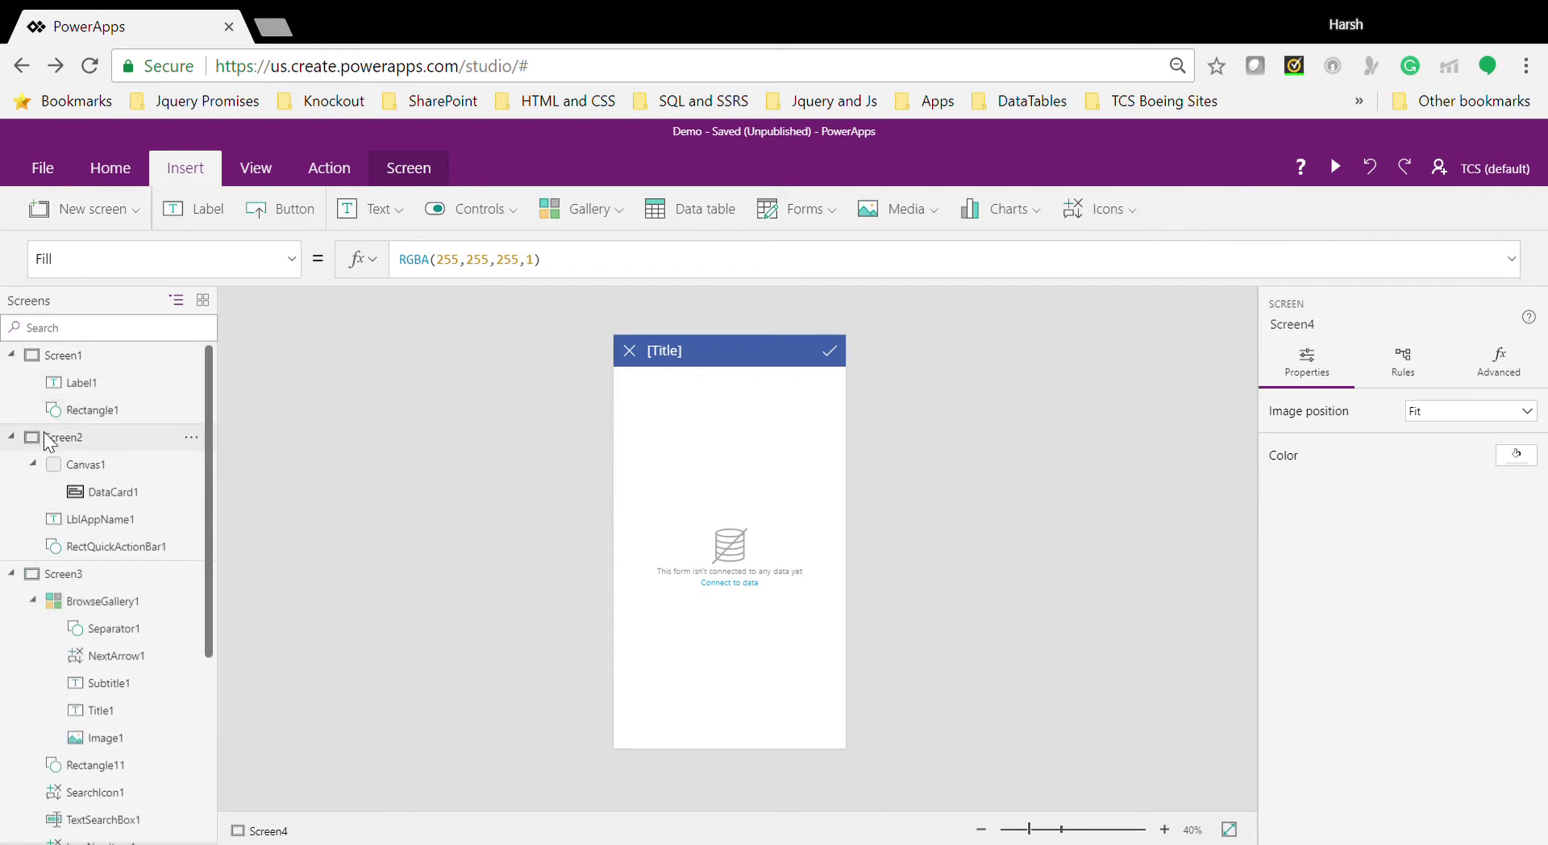
{"action": "left_click", "coordinate": [44, 432]}
{"action": "left_click", "coordinate": [191, 354]}
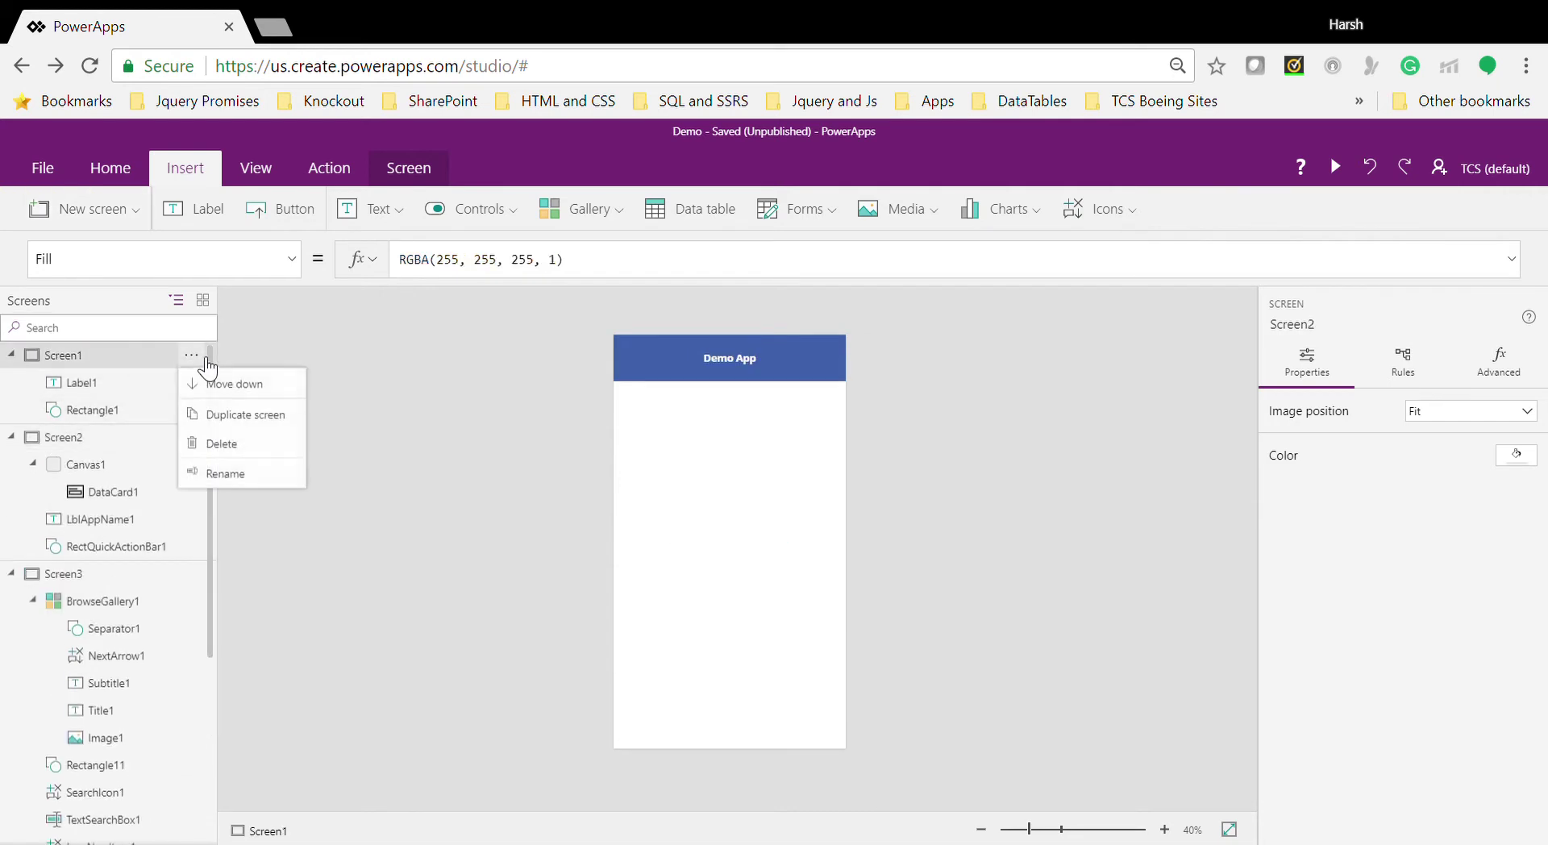
{"action": "left_click", "coordinate": [228, 452]}
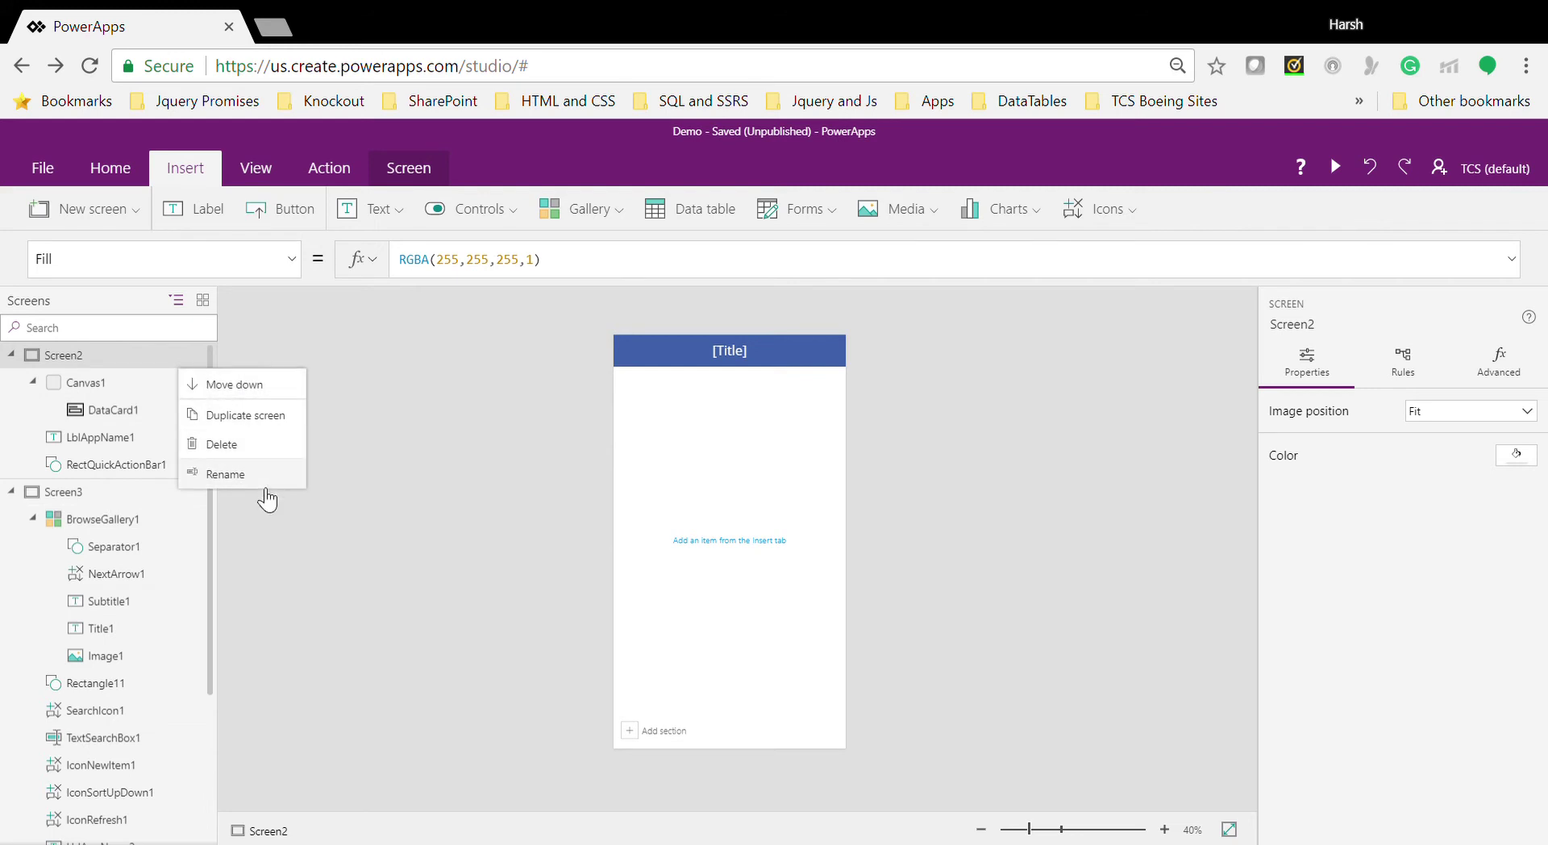
{"action": "left_click", "coordinate": [539, 537]}
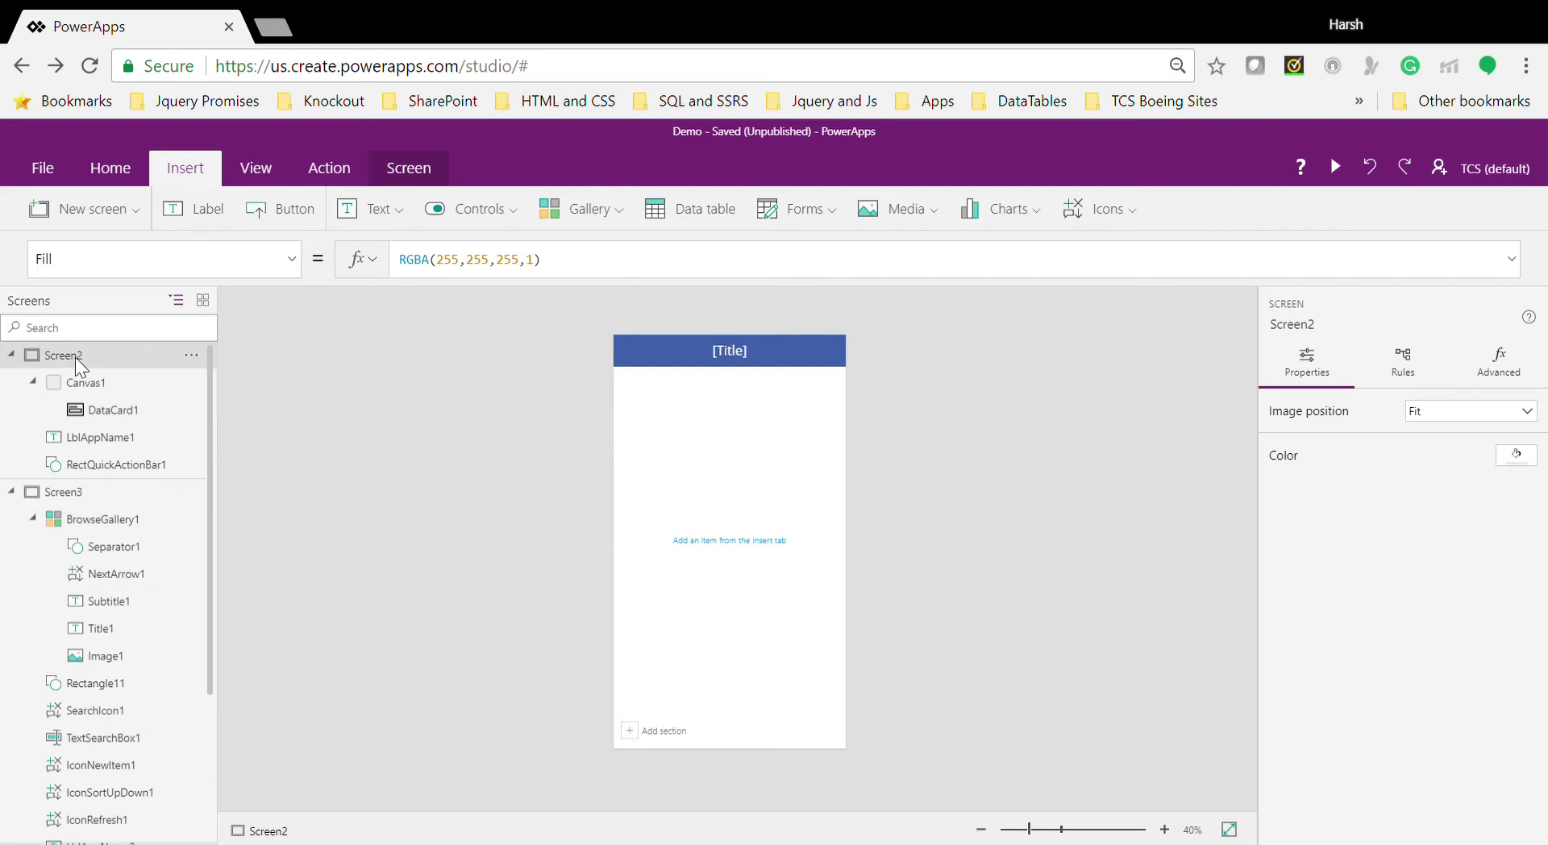
{"action": "left_click", "coordinate": [191, 464]}
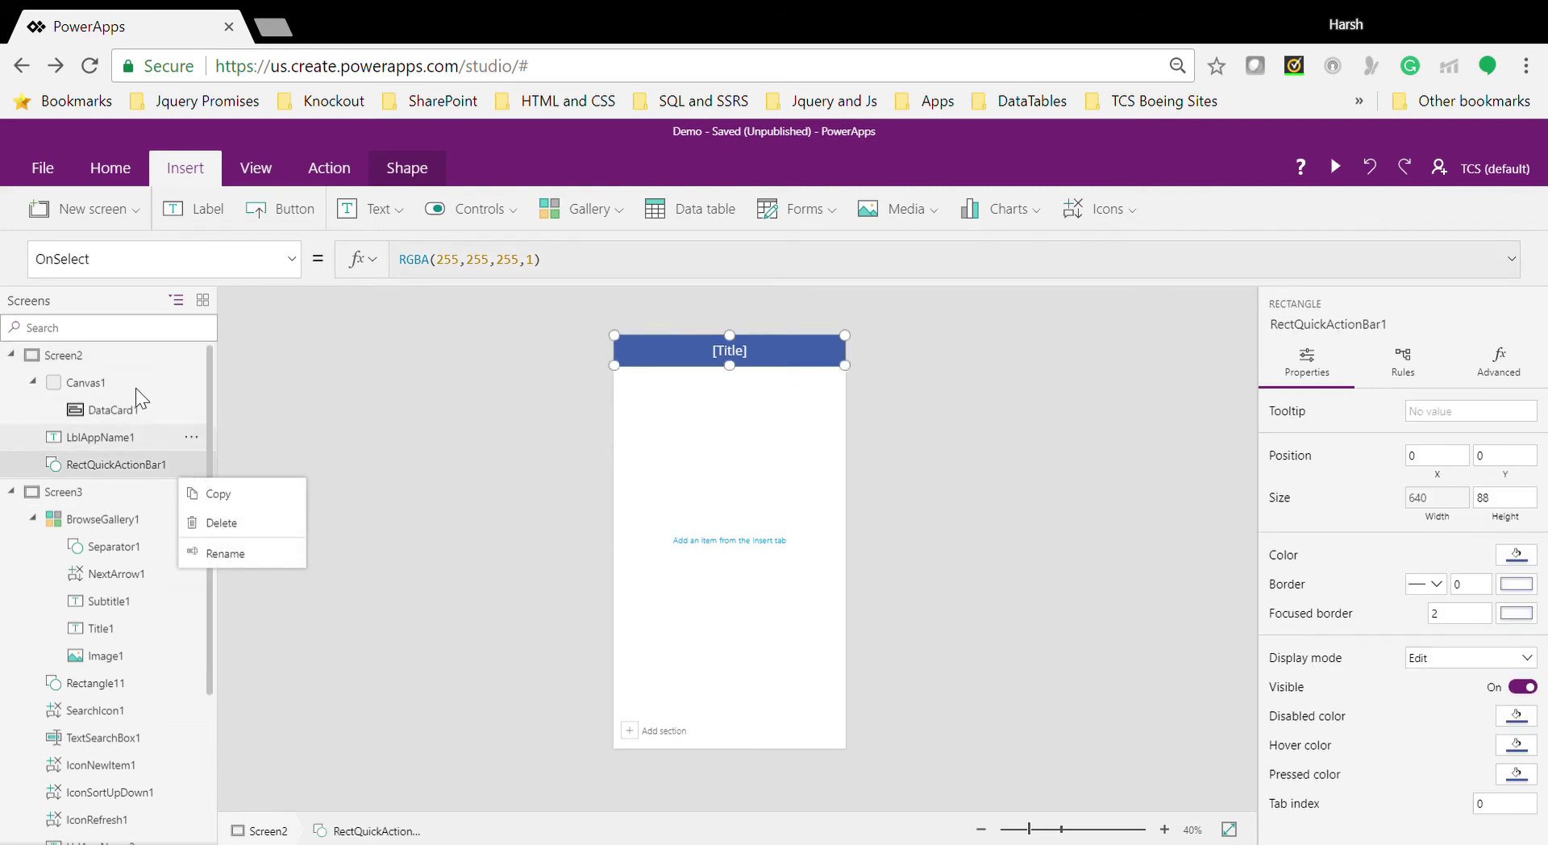
{"action": "left_click", "coordinate": [192, 356]}
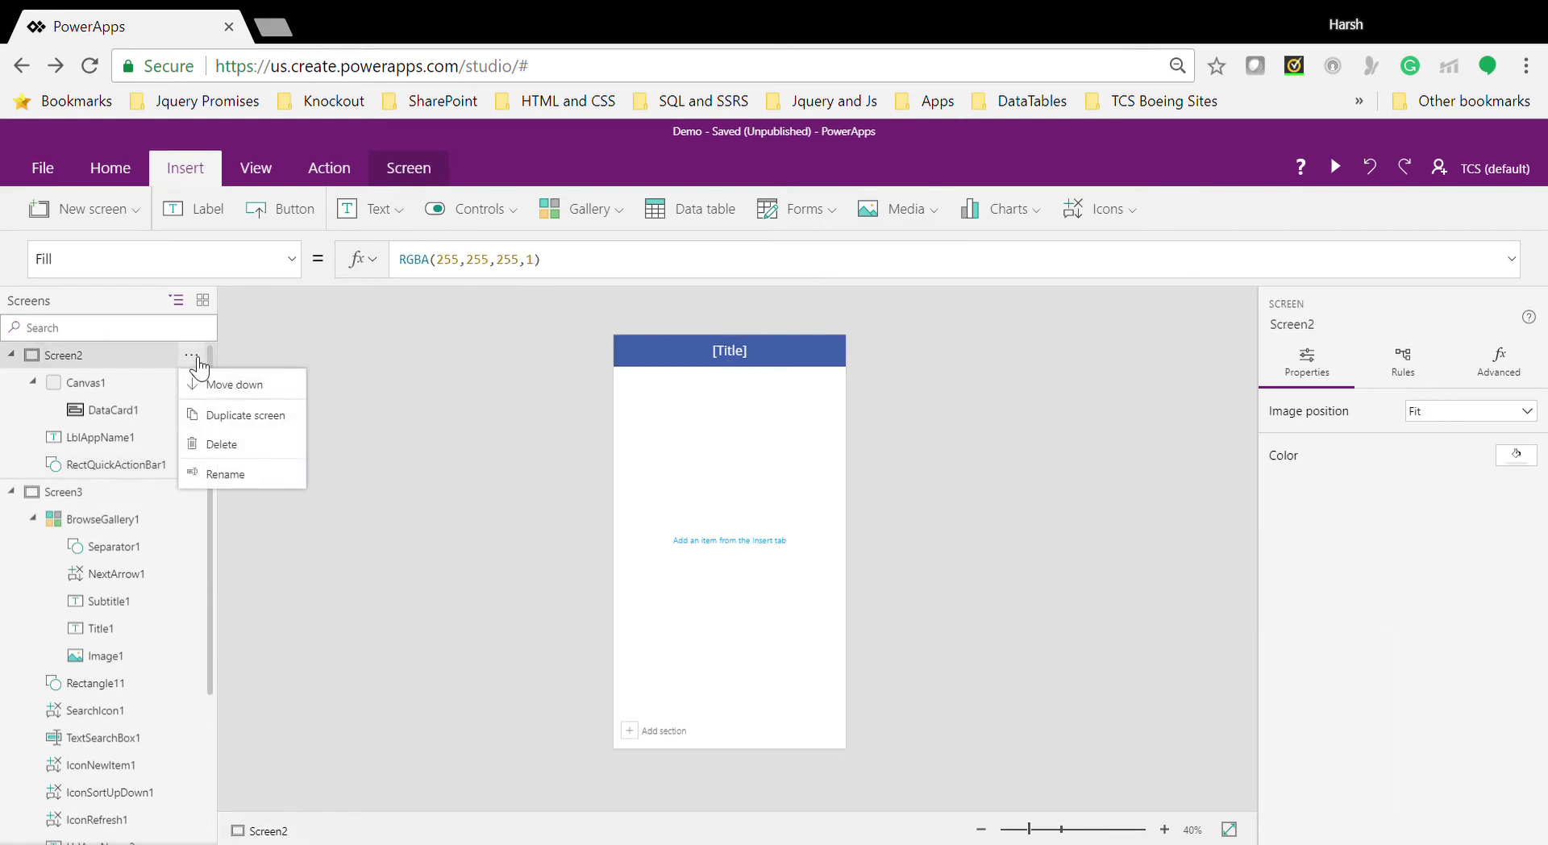
{"action": "left_click", "coordinate": [424, 362]}
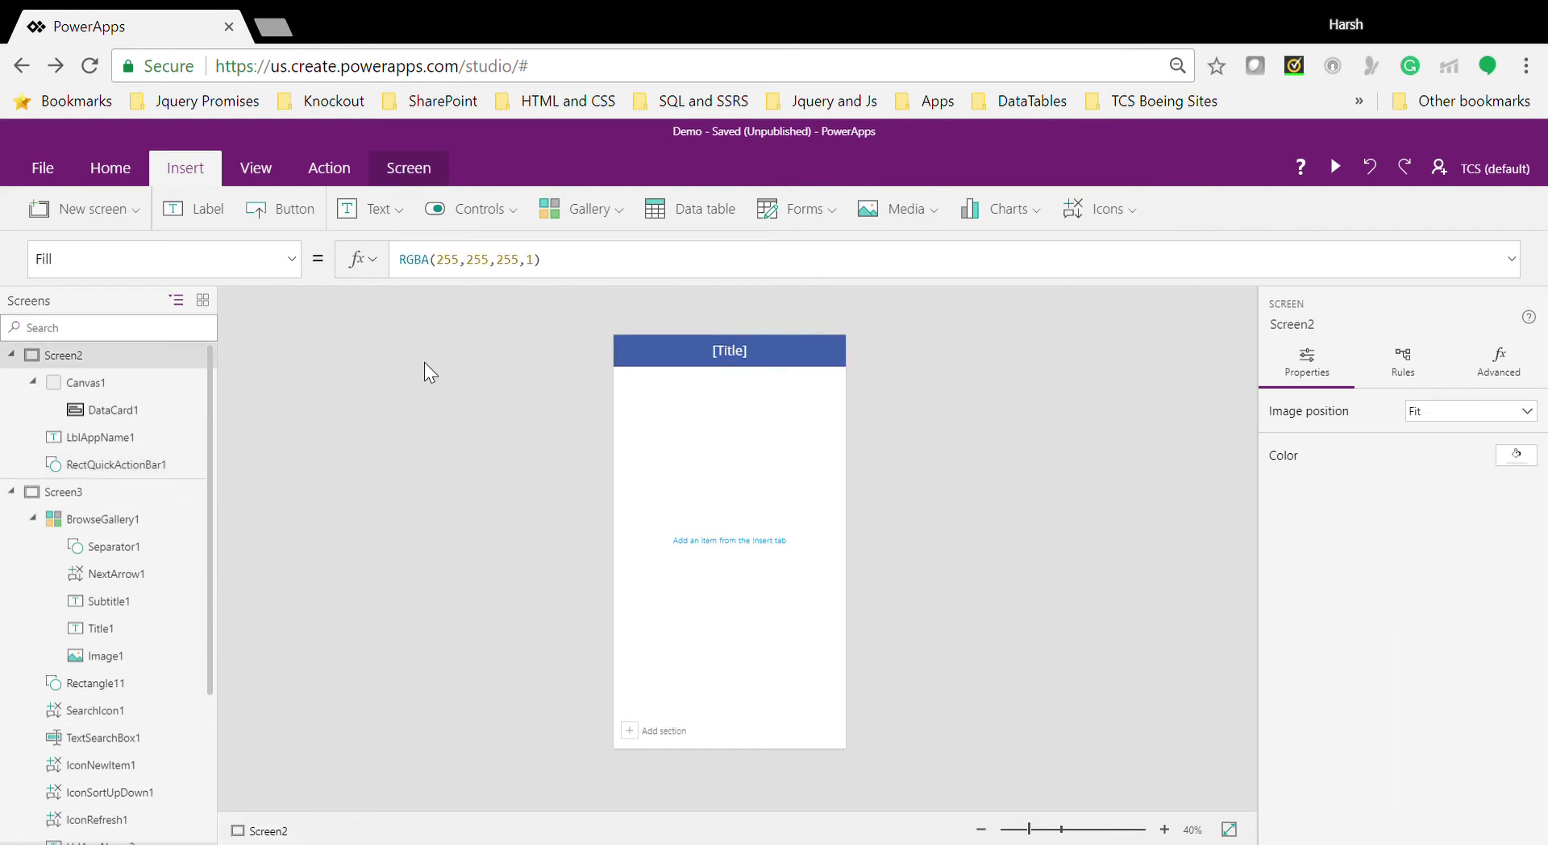
Step: Change the header title of the scrollable screen to "[Demo App]"
{"action": "double_click", "coordinate": [735, 354]}
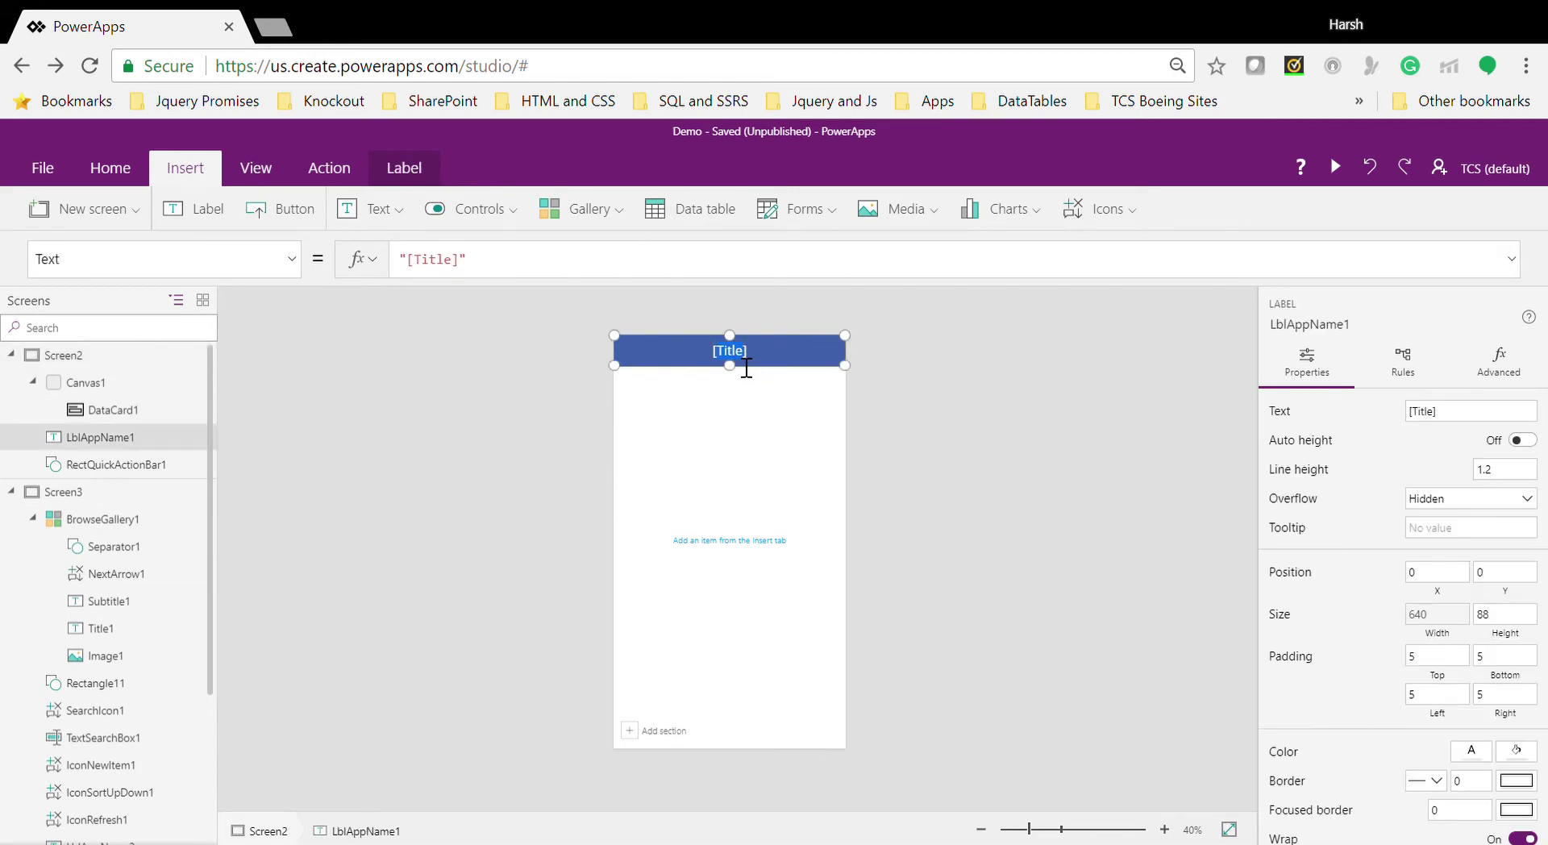
{"action": "type", "text": "Demo App"}
{"action": "left_click", "coordinate": [791, 448]}
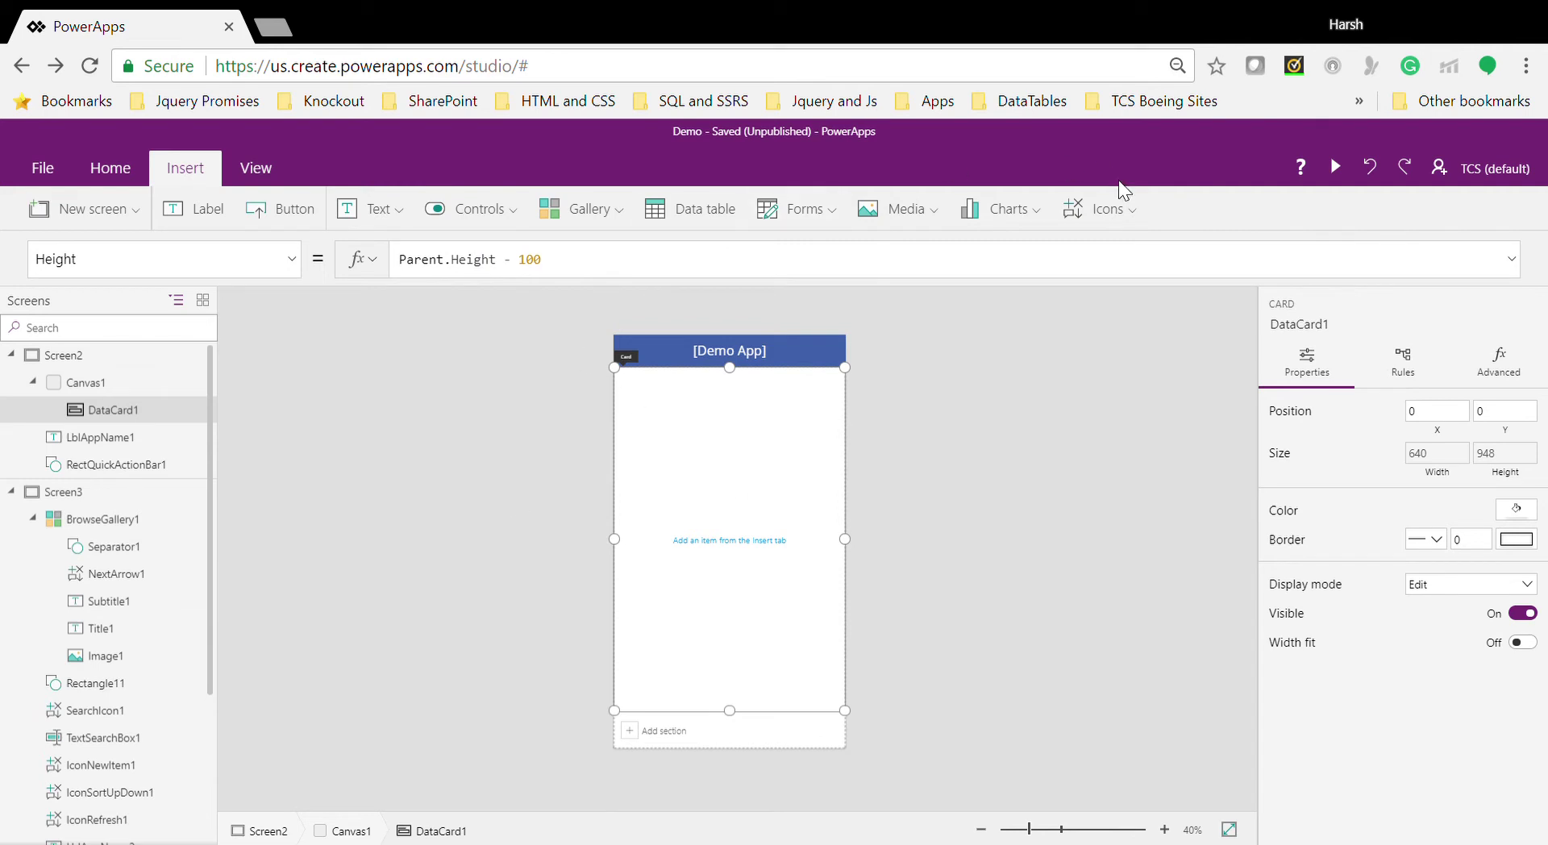
Step: Insert a circle shape in the scrollable screen's data card and enlarge it to about 202 by 208
{"action": "left_click", "coordinate": [1124, 203]}
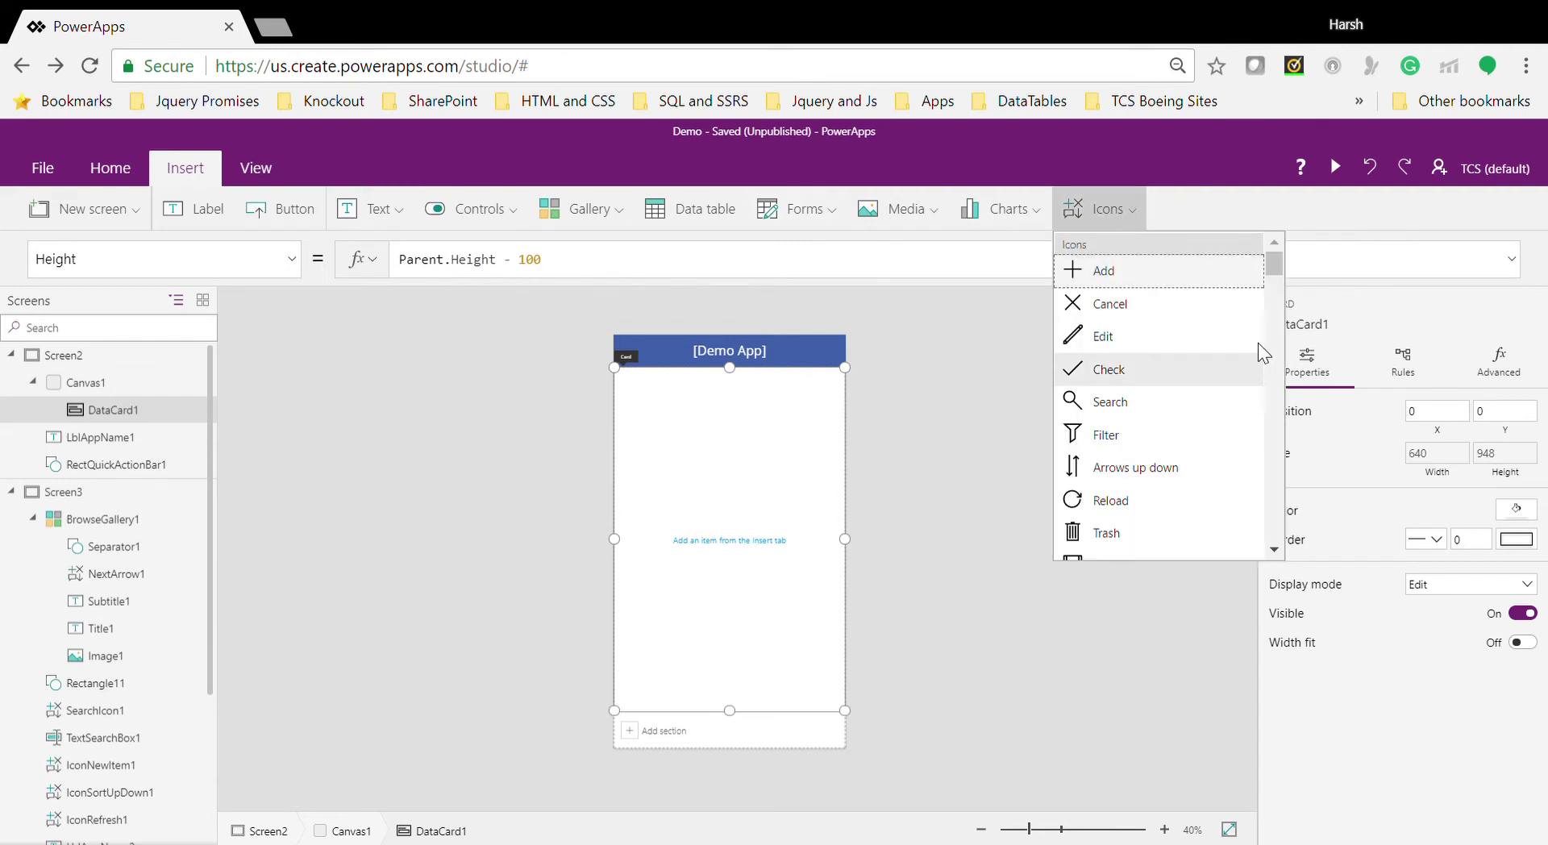
{"action": "left_click_drag", "start_coordinate": [1277, 272], "coordinate": [1304, 519]}
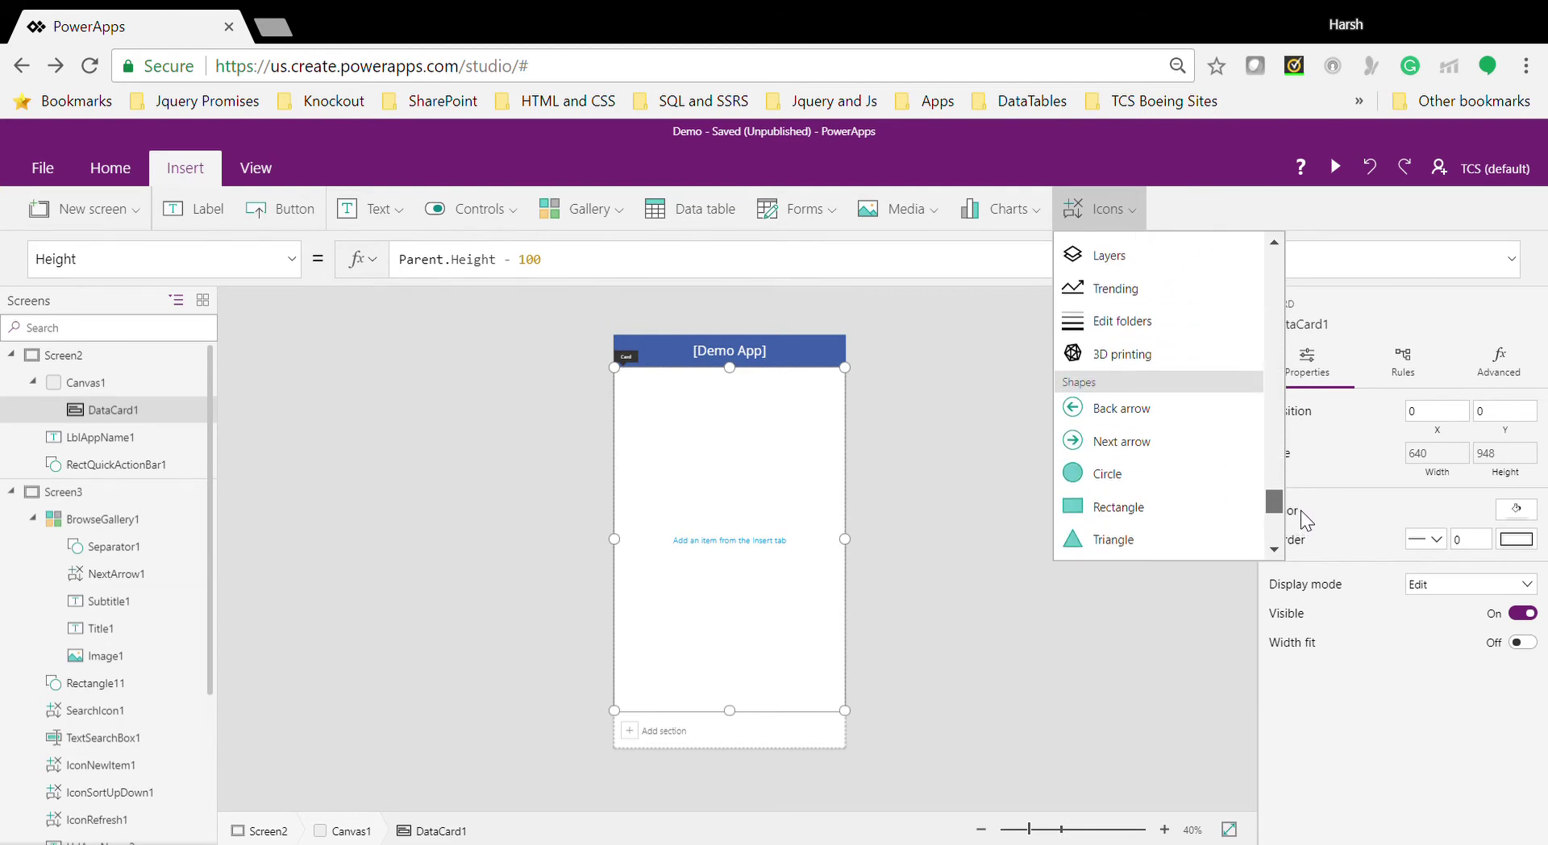
{"action": "left_click", "coordinate": [1131, 466]}
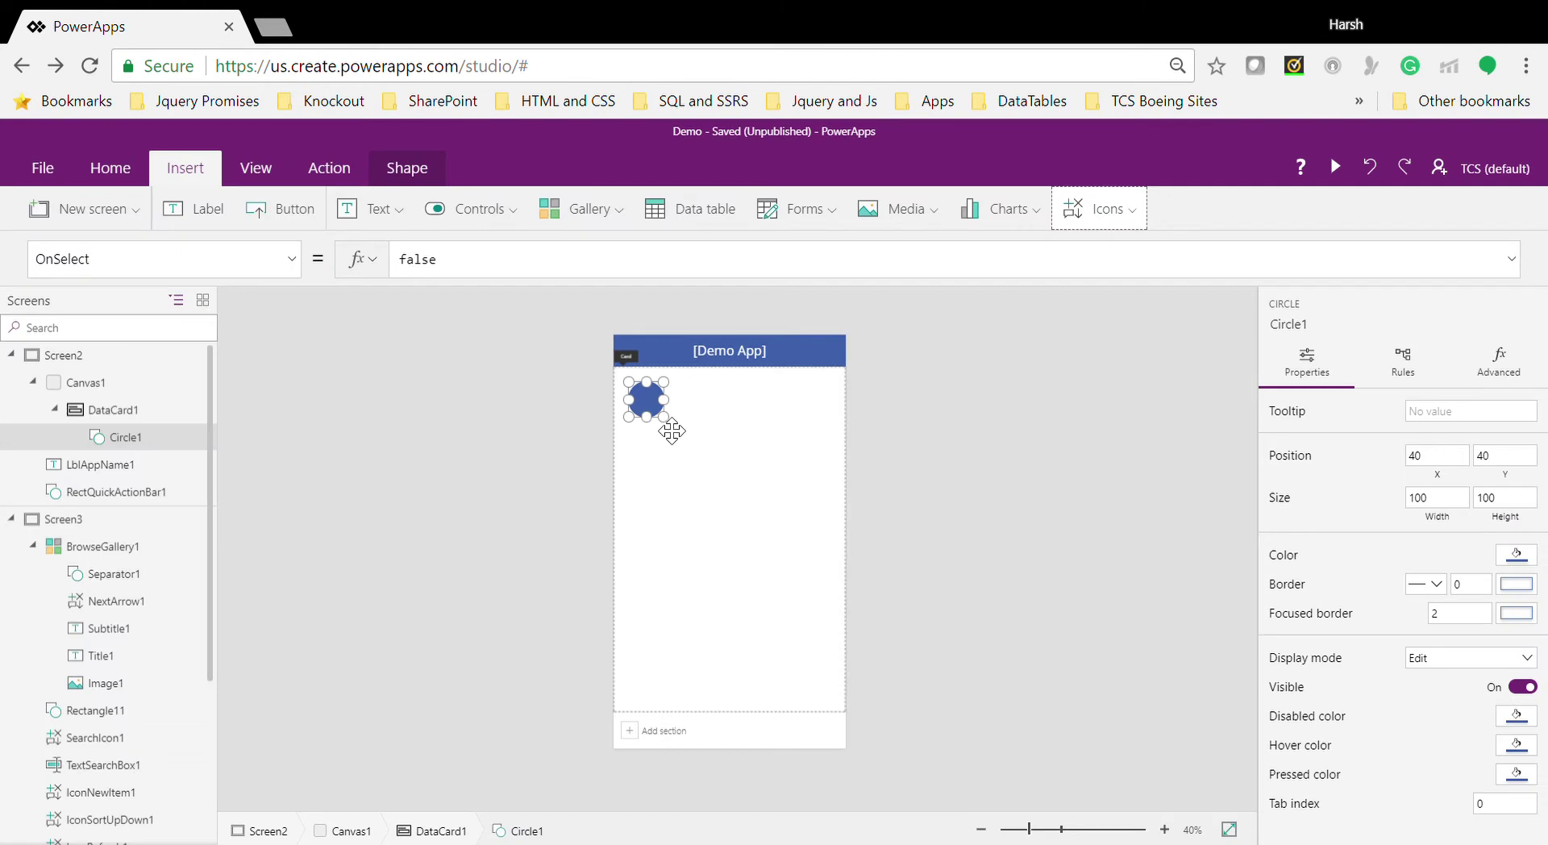
{"action": "left_click_drag", "start_coordinate": [665, 417], "coordinate": [712, 465]}
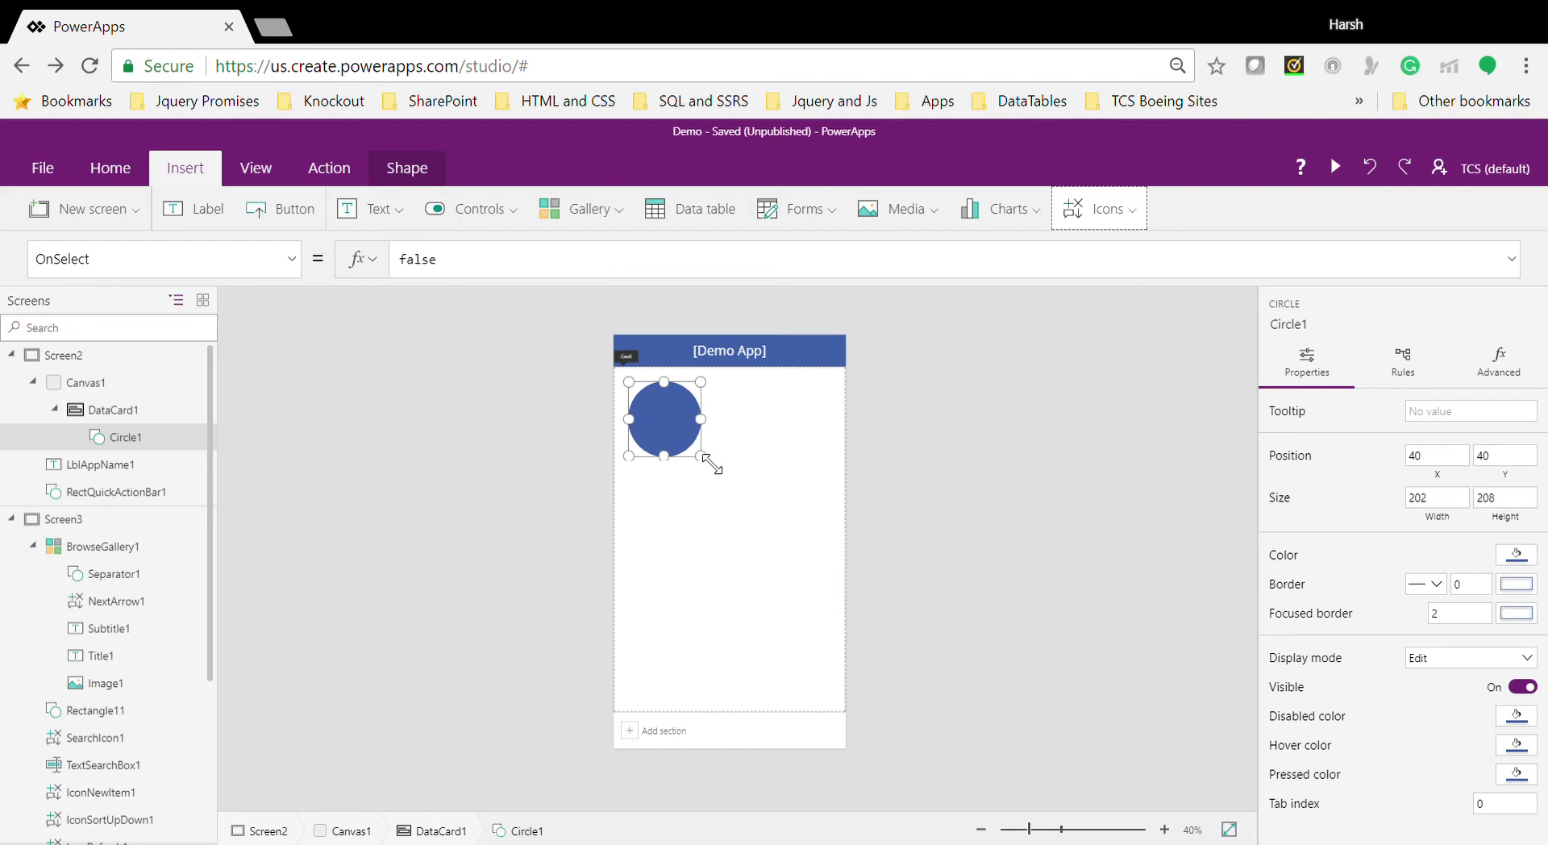
Step: Duplicate the circle and place the copy beside the original at about position 348, 40
{"action": "left_click", "coordinate": [669, 428]}
{"action": "left_click", "coordinate": [666, 424]}
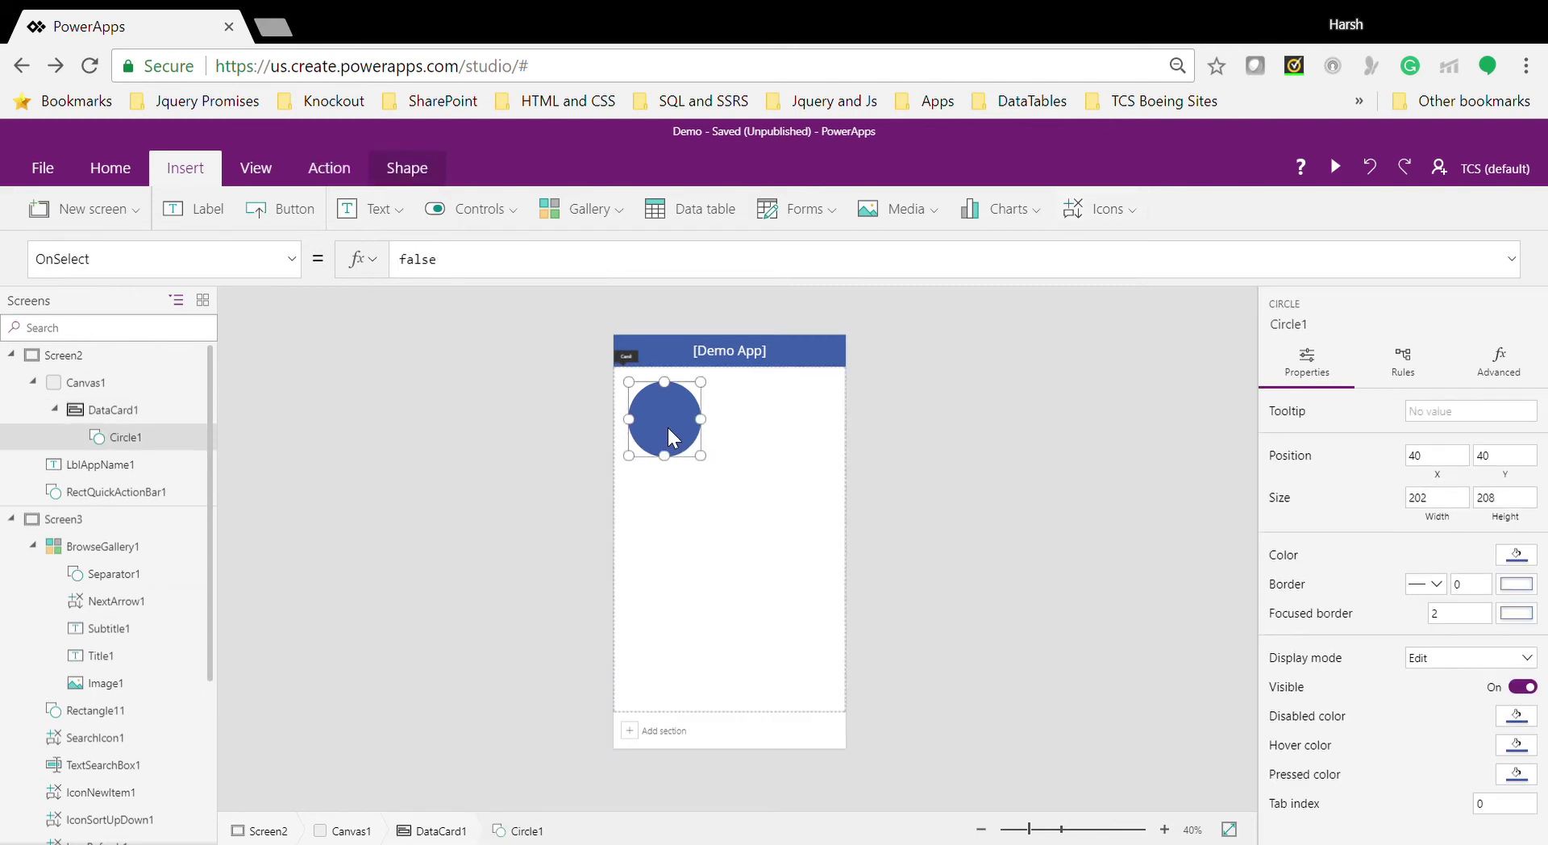
{"action": "key", "text": "ctrl+c"}
{"action": "key", "text": "ctrl+v"}
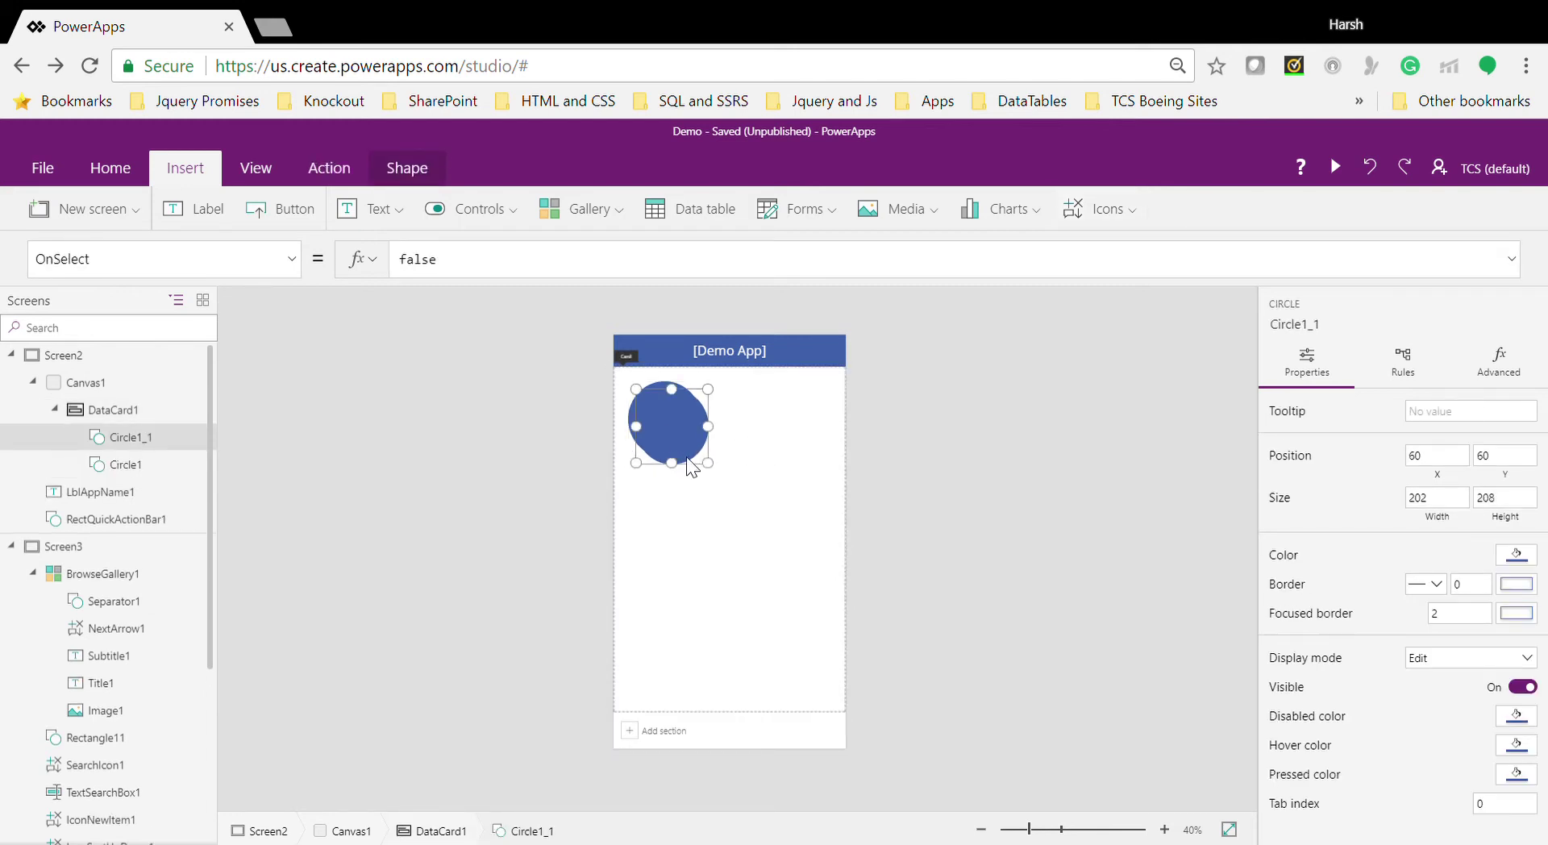
{"action": "left_click_drag", "start_coordinate": [709, 479], "coordinate": [809, 470]}
Step: Paste another copy of the circle and place it below the first one at about position 40, 308
{"action": "left_click", "coordinate": [719, 554]}
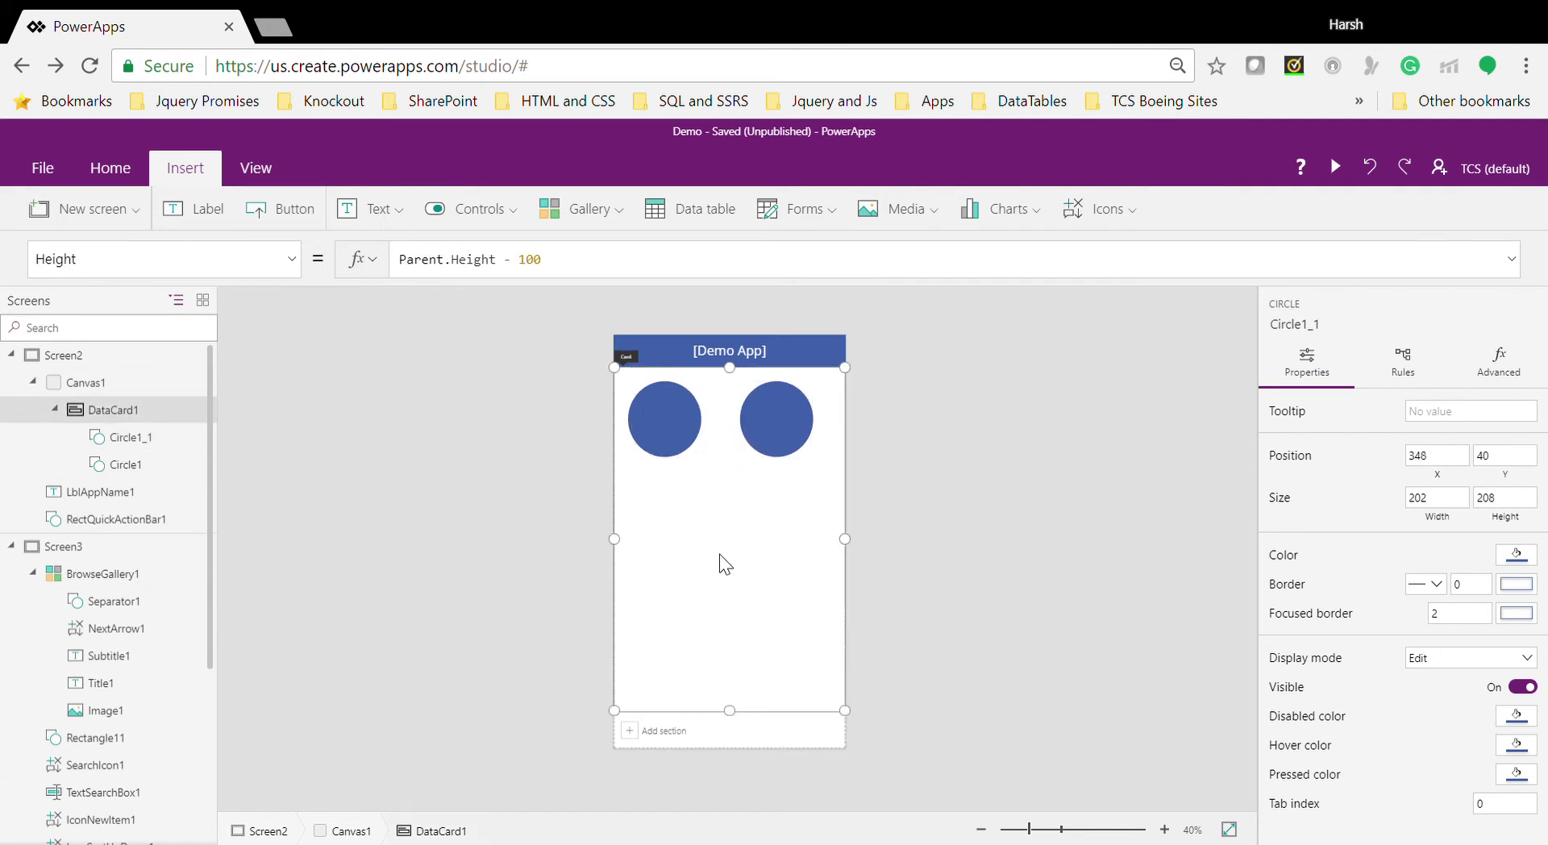
{"action": "key", "text": "ctrl+v"}
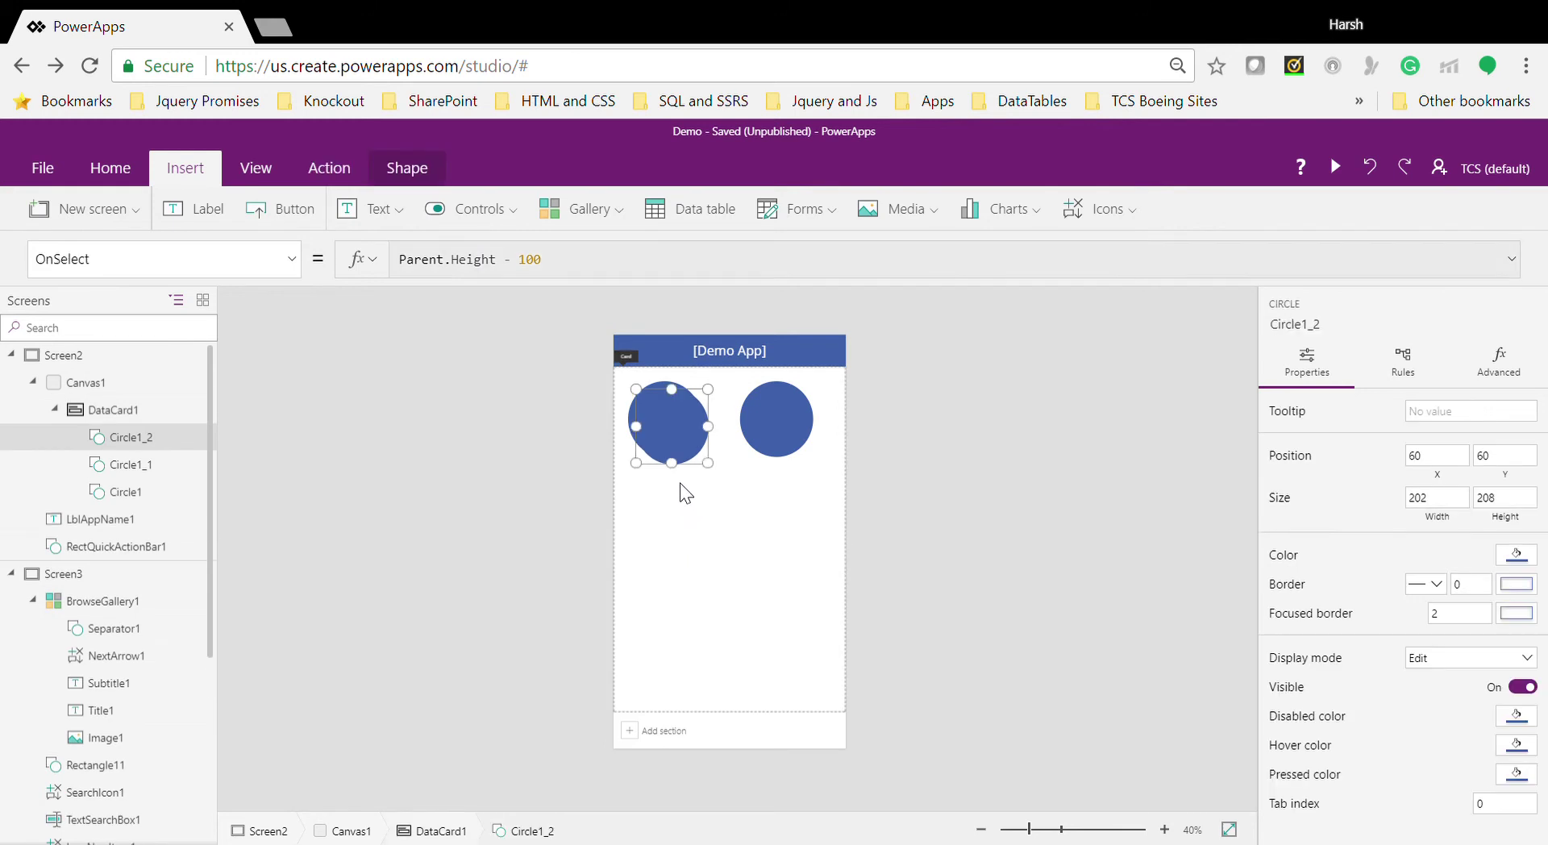
{"action": "left_click_drag", "start_coordinate": [686, 488], "coordinate": [663, 554]}
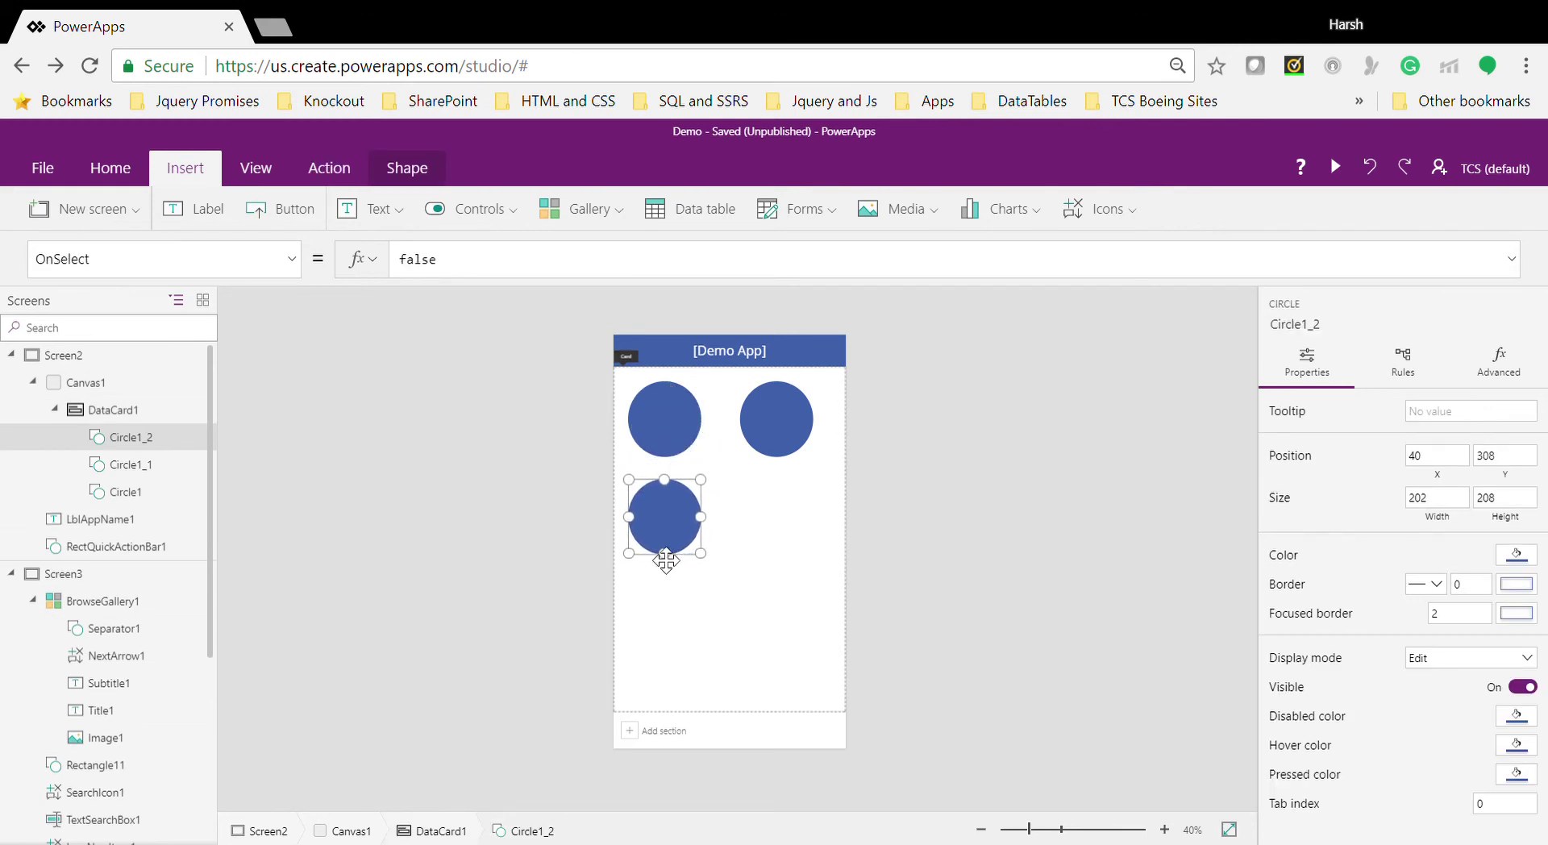
{"action": "left_click", "coordinate": [191, 437]}
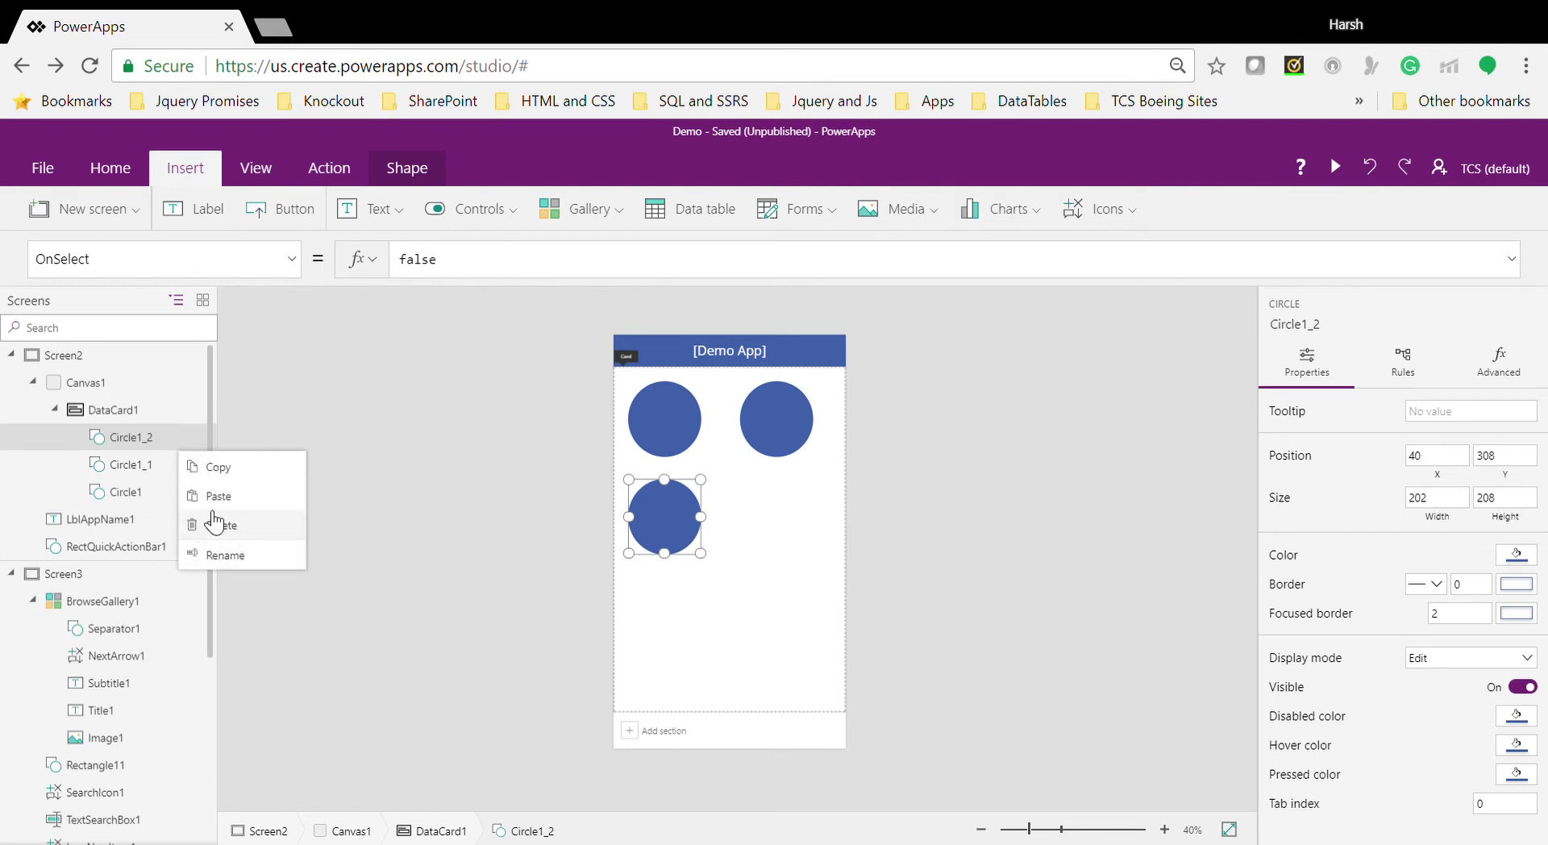
{"action": "left_click", "coordinate": [121, 439]}
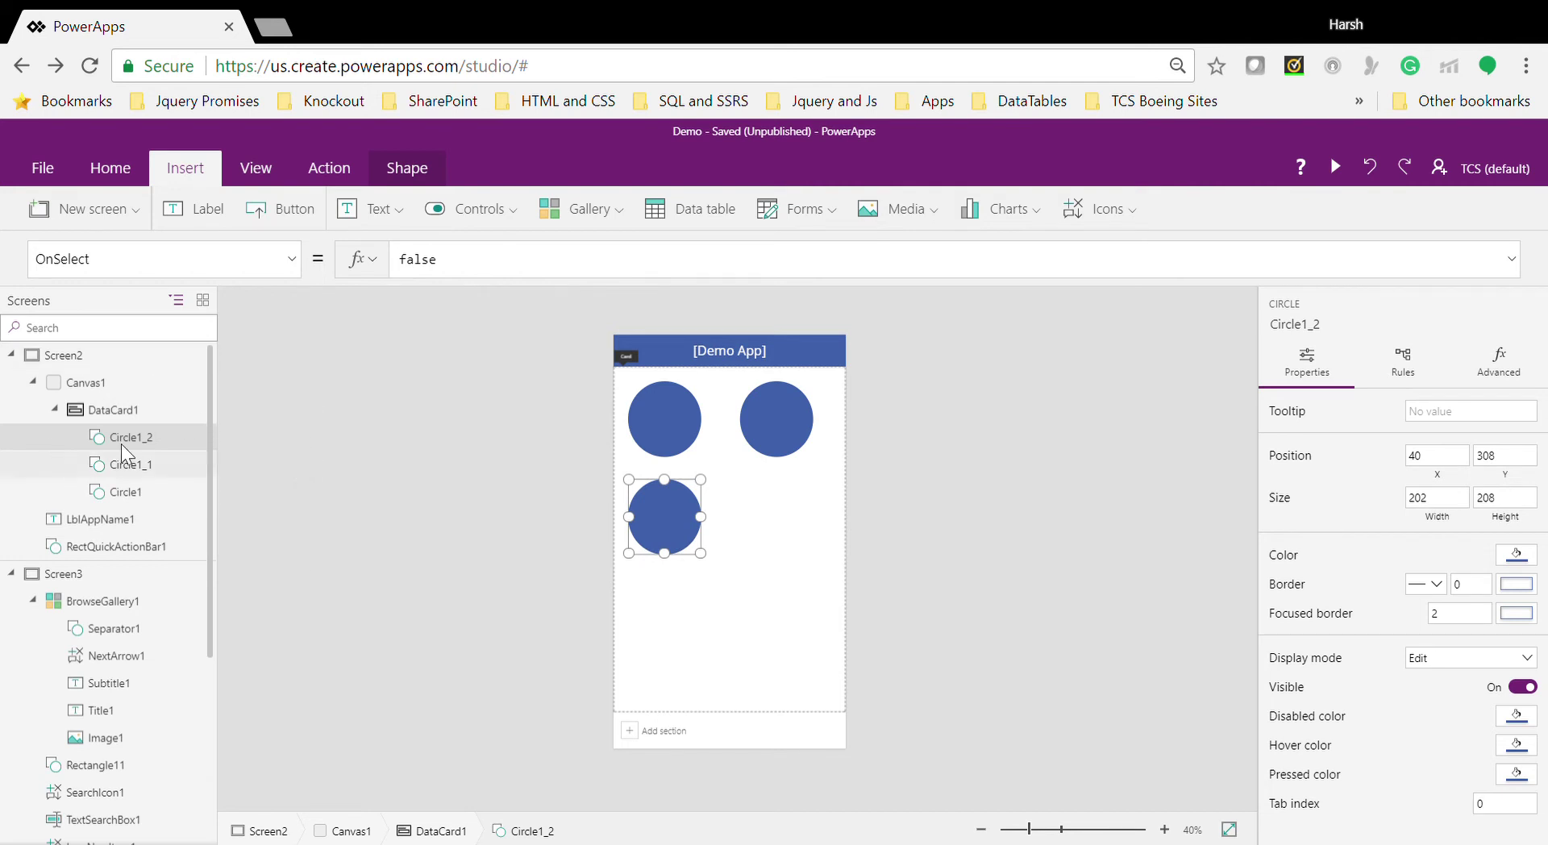
Step: Paste another copy of the circle into the data card and place it beside the lower circle at about position 348, 308
{"action": "left_click", "coordinate": [191, 413]}
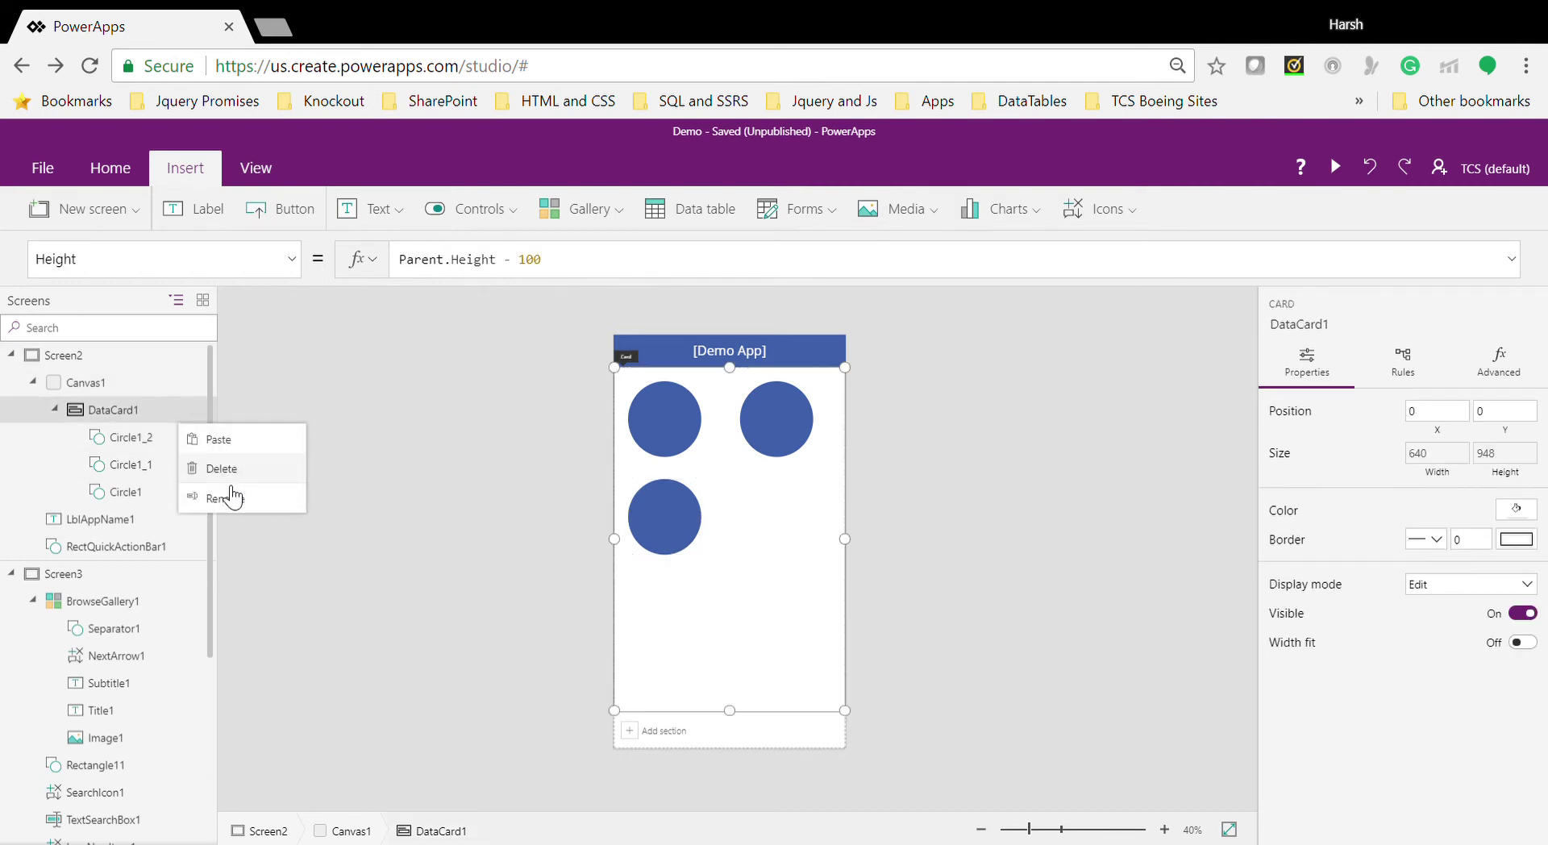
{"action": "left_click", "coordinate": [212, 441]}
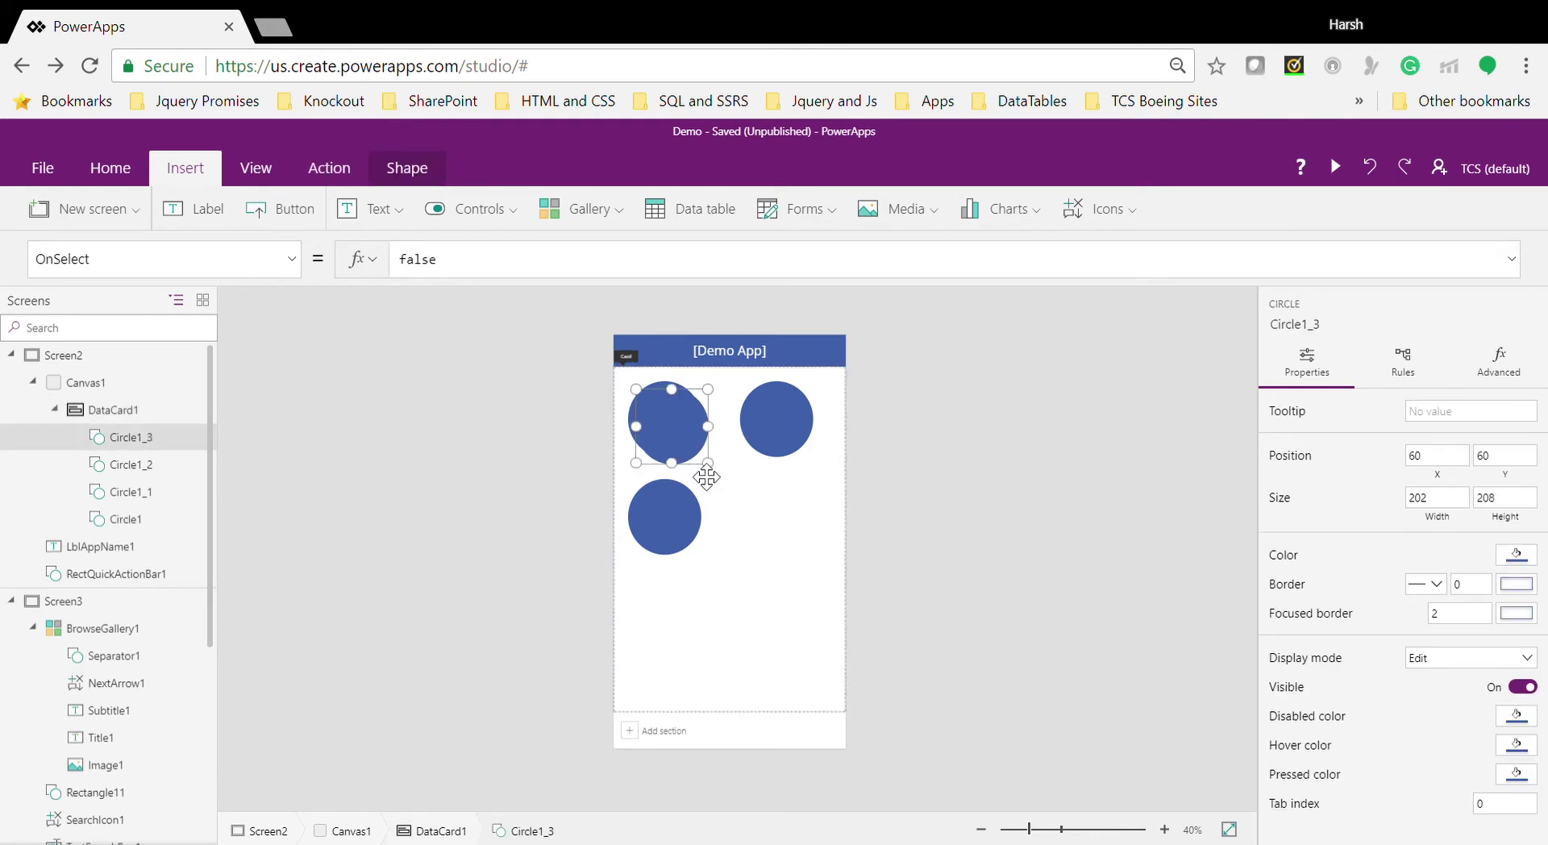
{"action": "left_click_drag", "start_coordinate": [705, 475], "coordinate": [777, 568]}
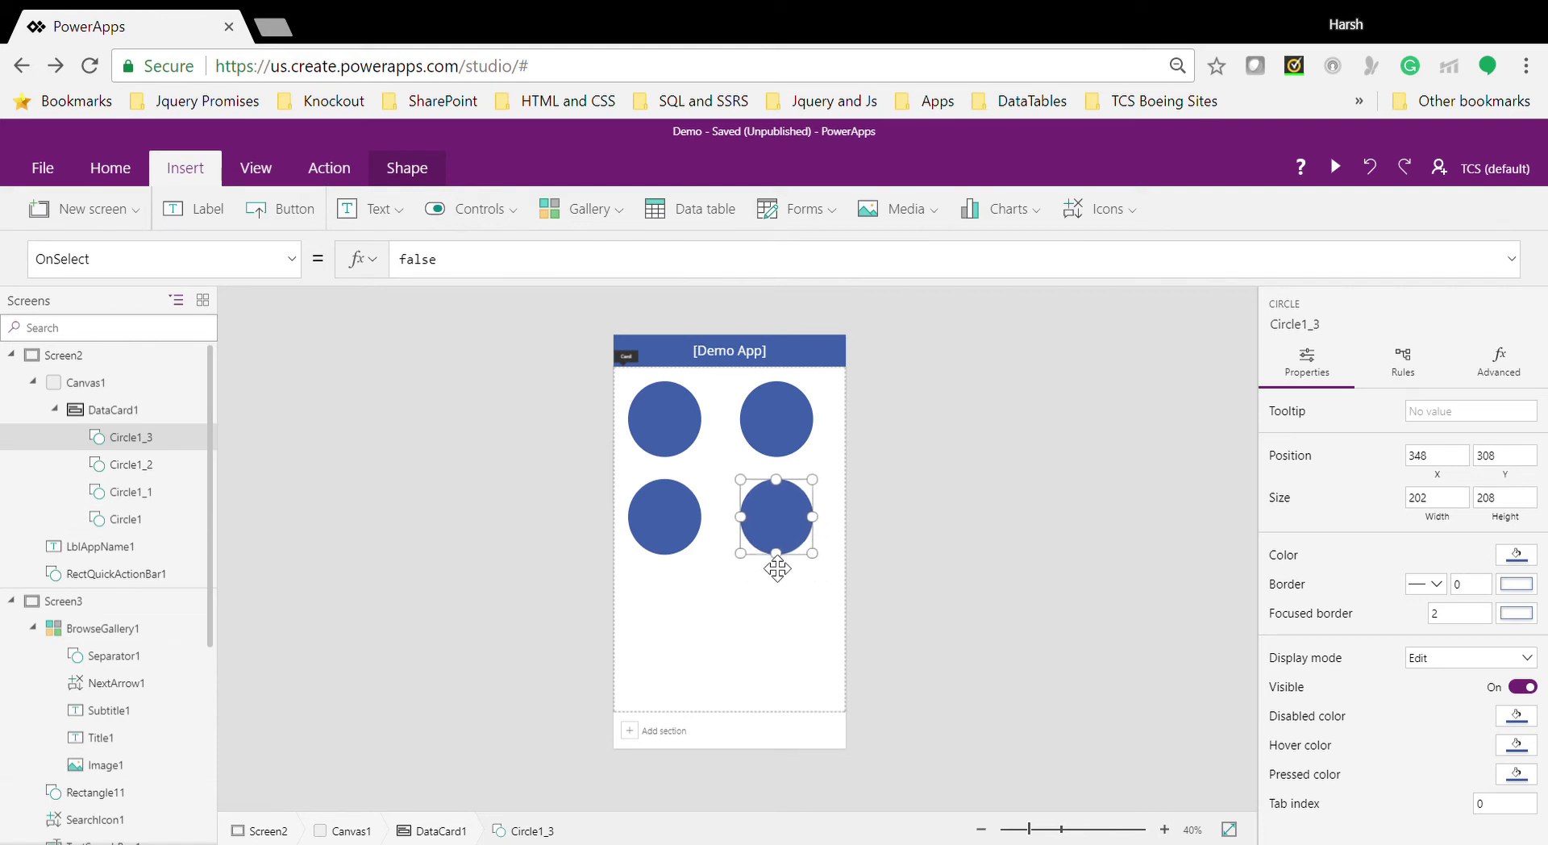
{"action": "left_click", "coordinate": [762, 581]}
Step: Insert an Add icon and centre it on the first circle at about position 109, 100
{"action": "left_click", "coordinate": [651, 414]}
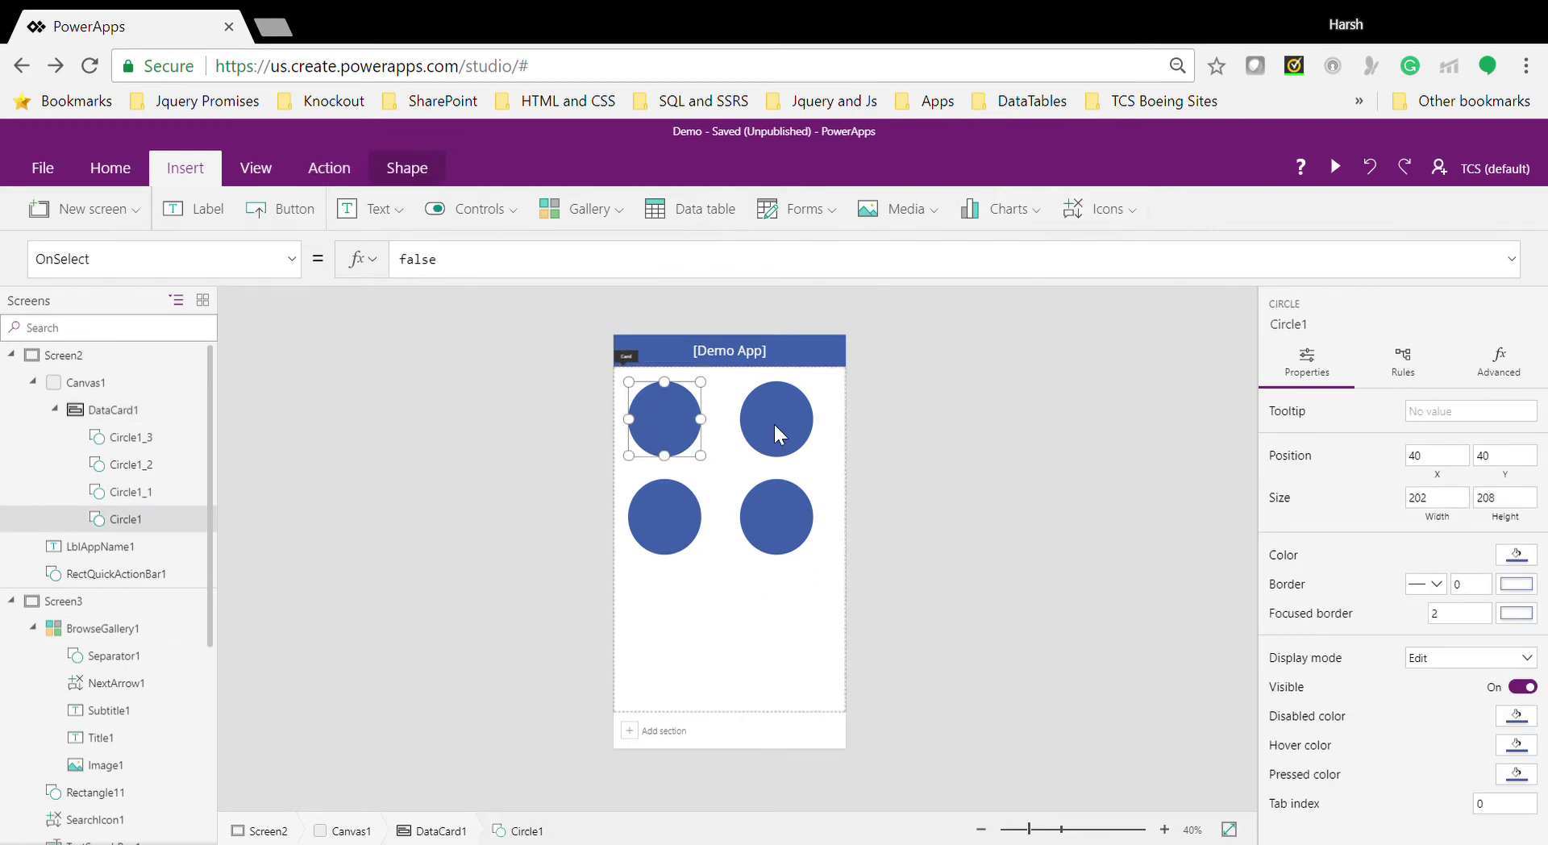
{"action": "left_click", "coordinate": [1134, 216]}
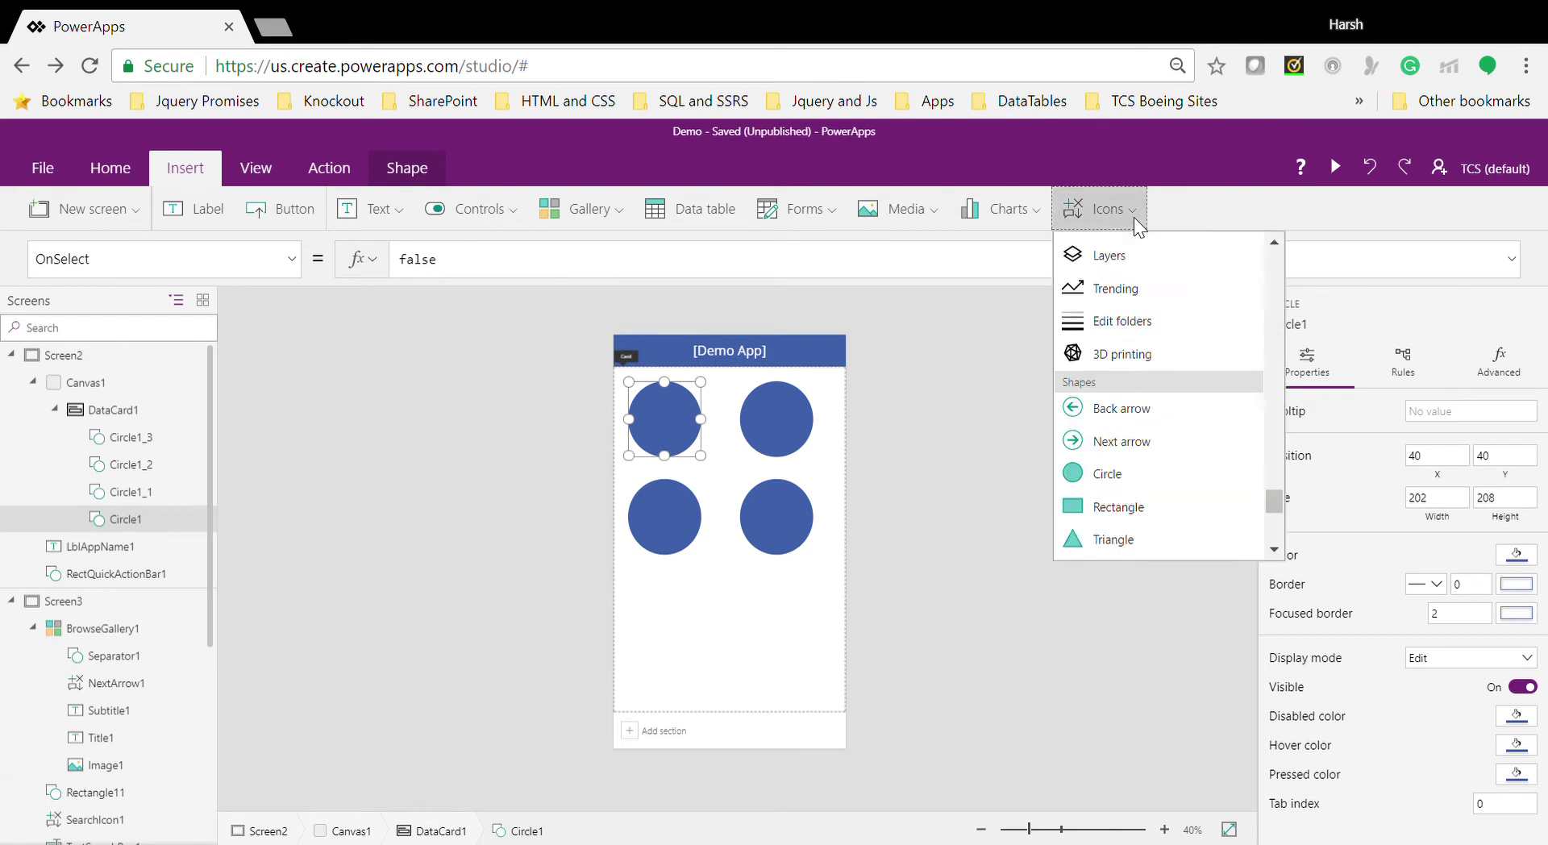
{"action": "left_click", "coordinate": [1114, 284]}
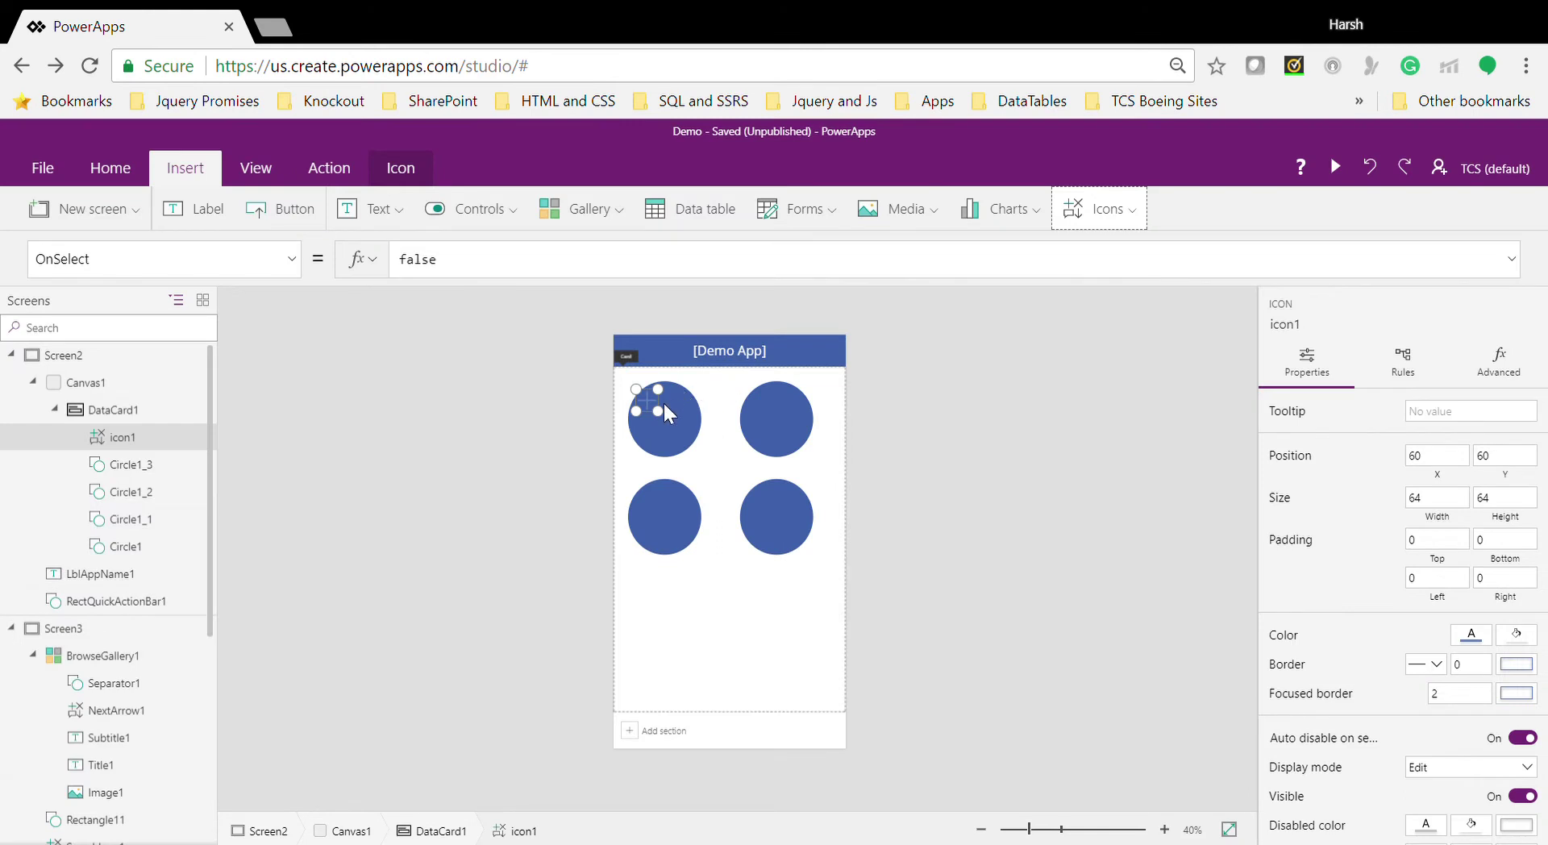
{"action": "left_click_drag", "start_coordinate": [664, 427], "coordinate": [679, 442]}
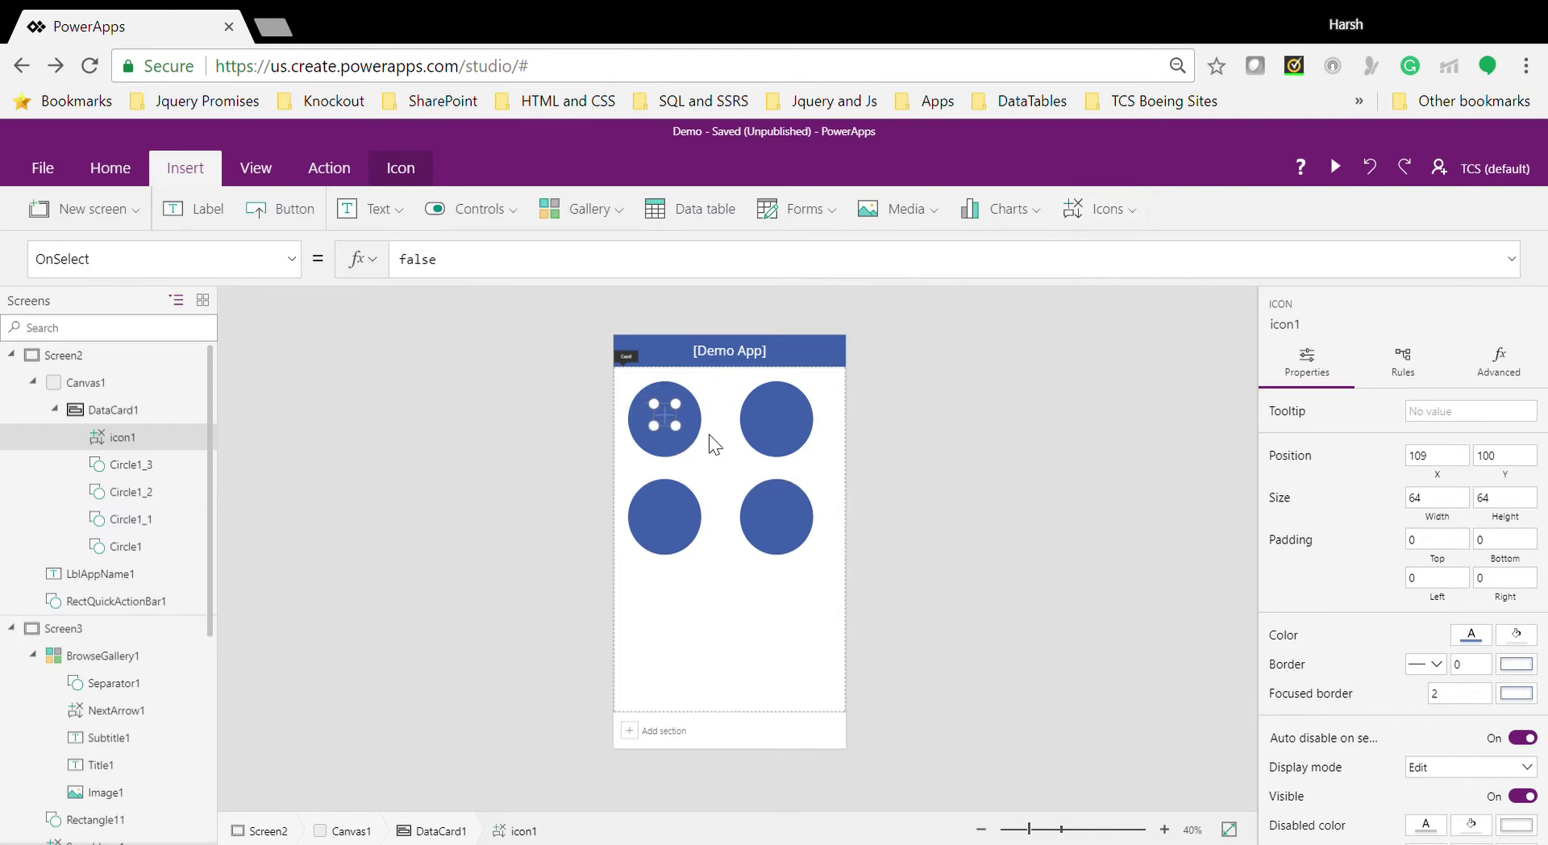
Step: Insert a Search icon and centre it on the second circle of the upper row at about position 417, 112
{"action": "left_click", "coordinate": [778, 409]}
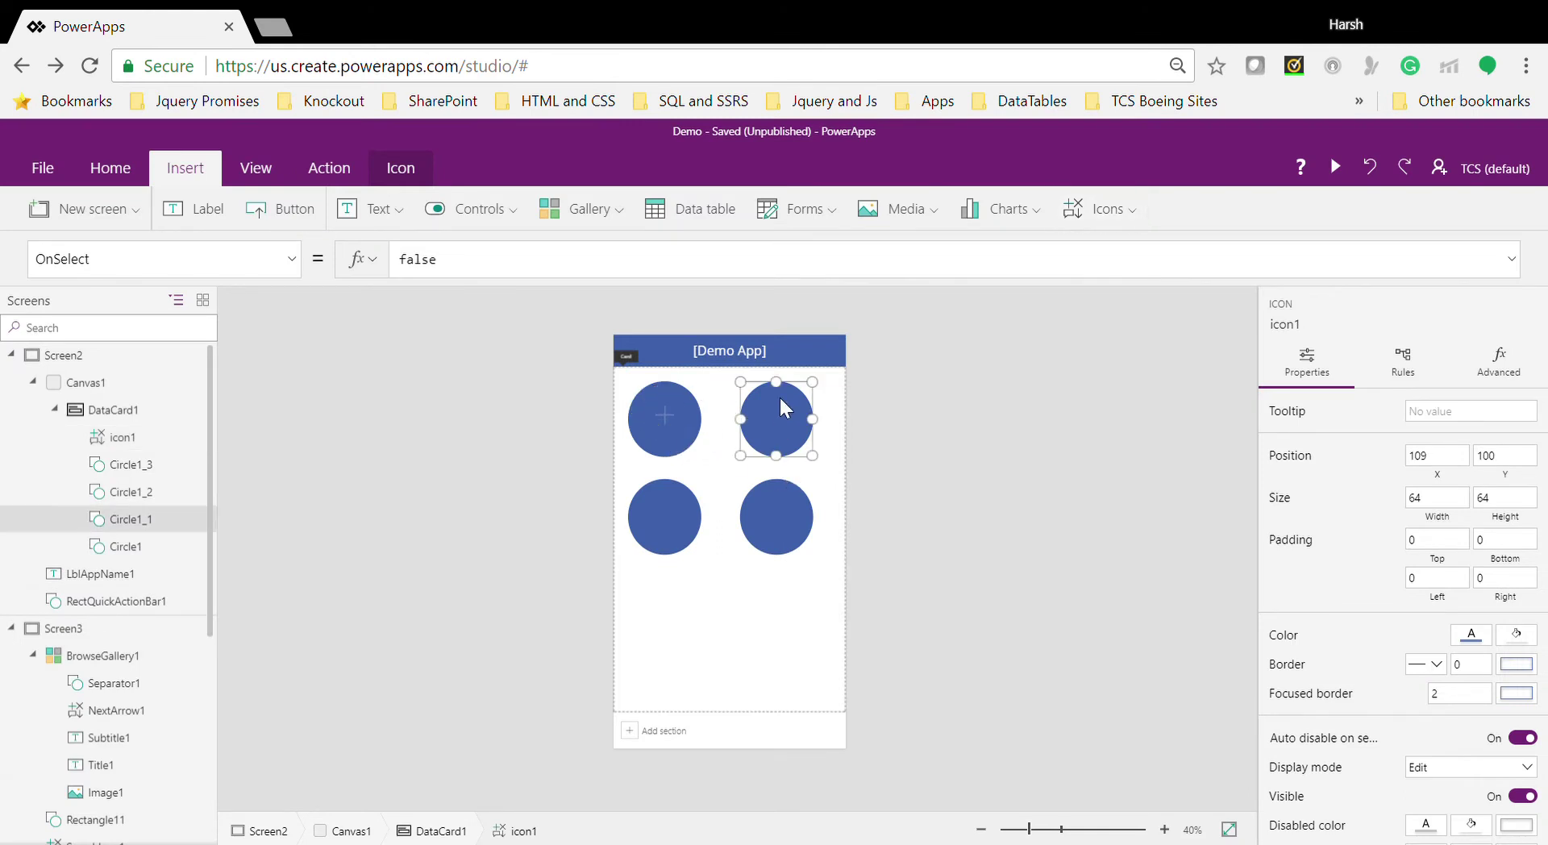
{"action": "left_click", "coordinate": [1090, 211]}
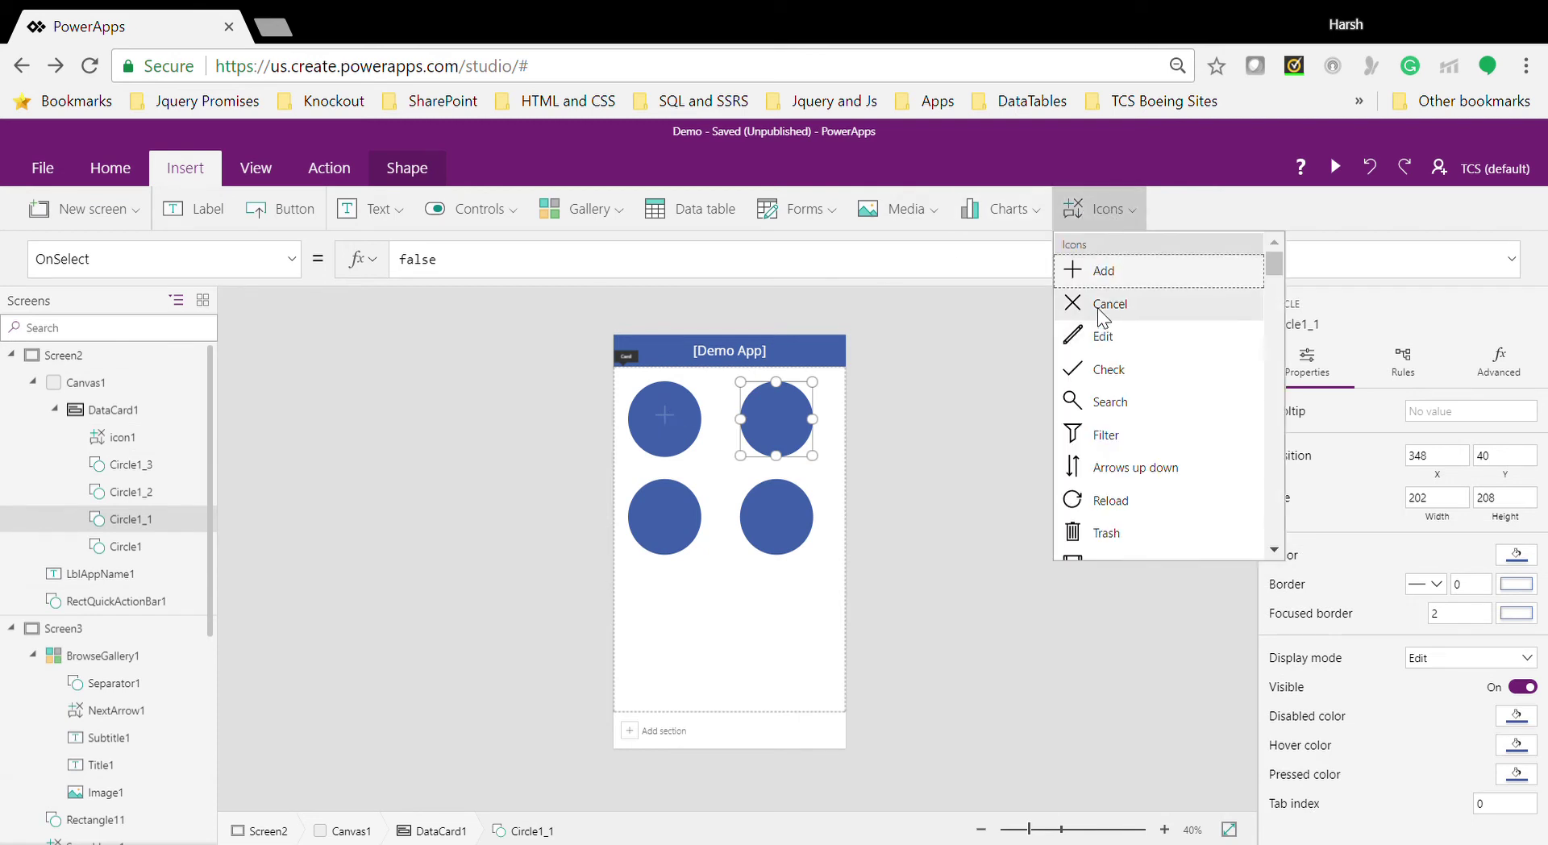
{"action": "left_click", "coordinate": [1110, 404]}
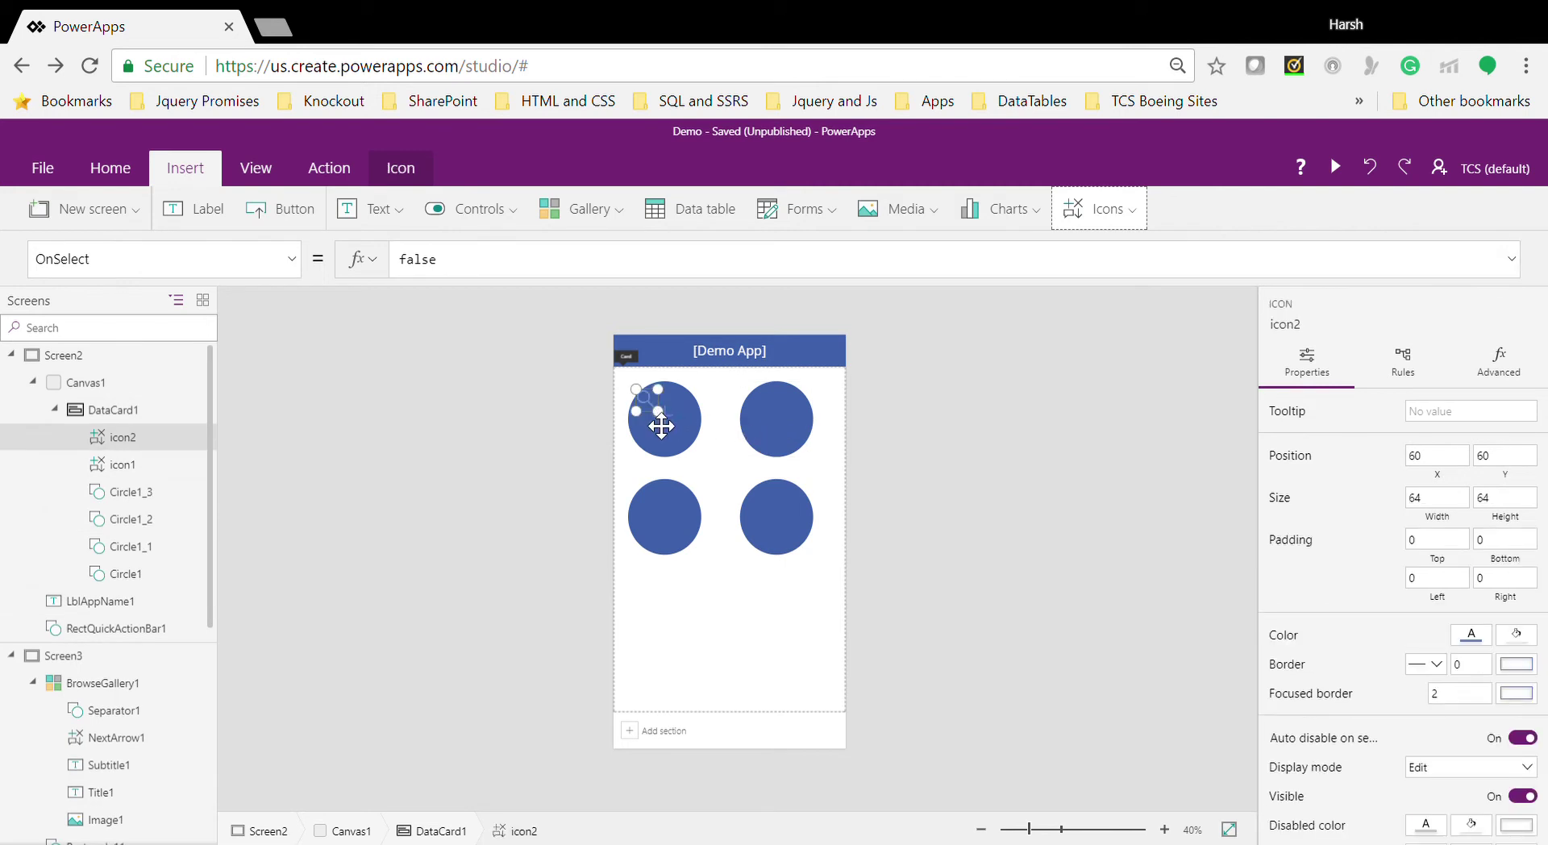
{"action": "left_click_drag", "start_coordinate": [659, 418], "coordinate": [789, 444]}
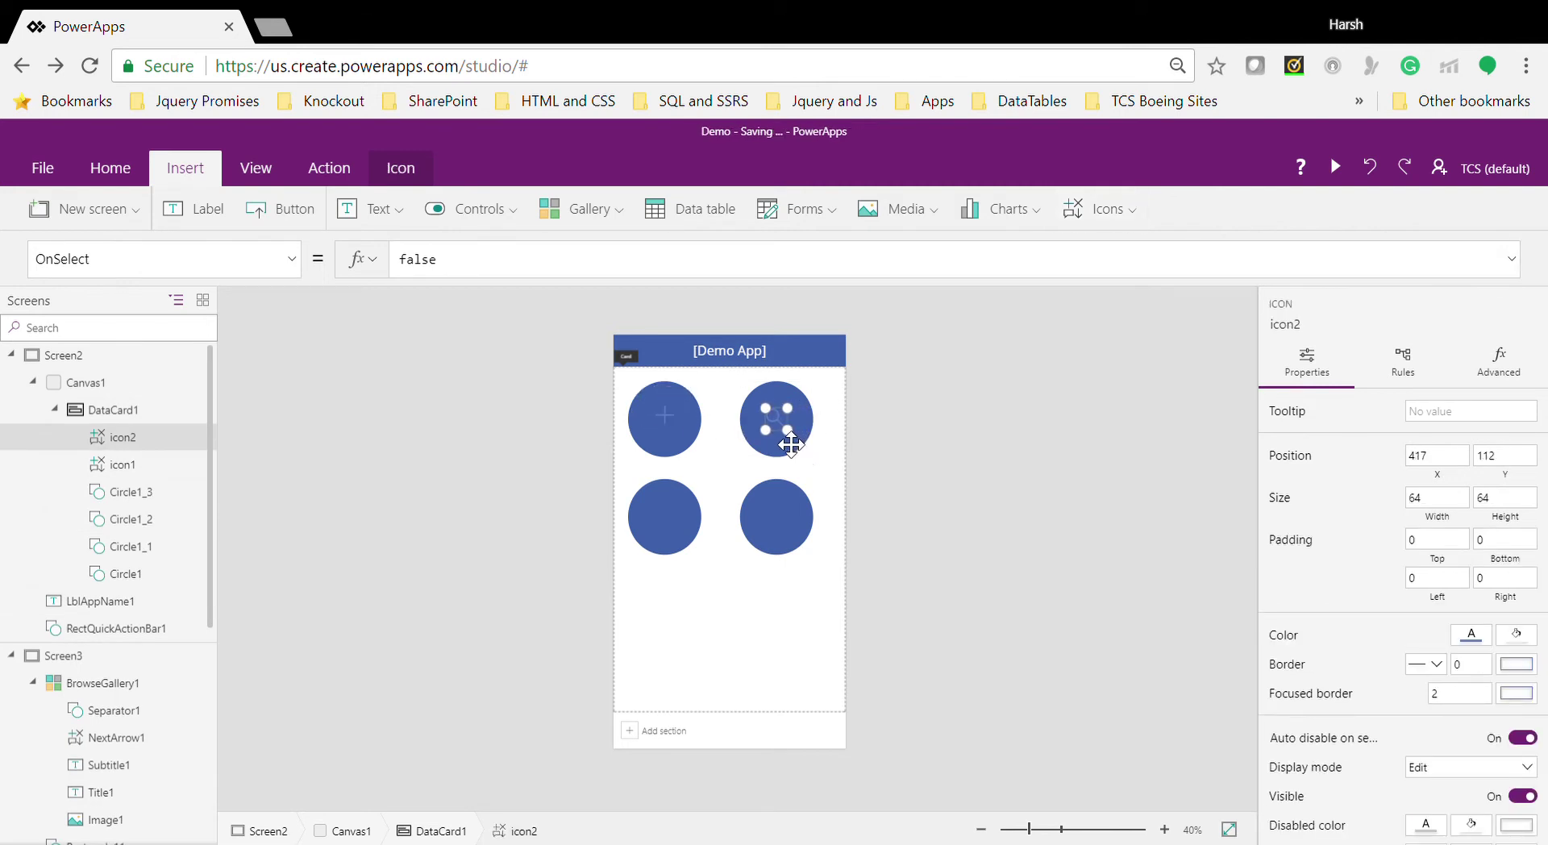
Step: Insert a Calendar icon and centre it on the first circle of the lower row at about position 109, 380
{"action": "left_click", "coordinate": [663, 514]}
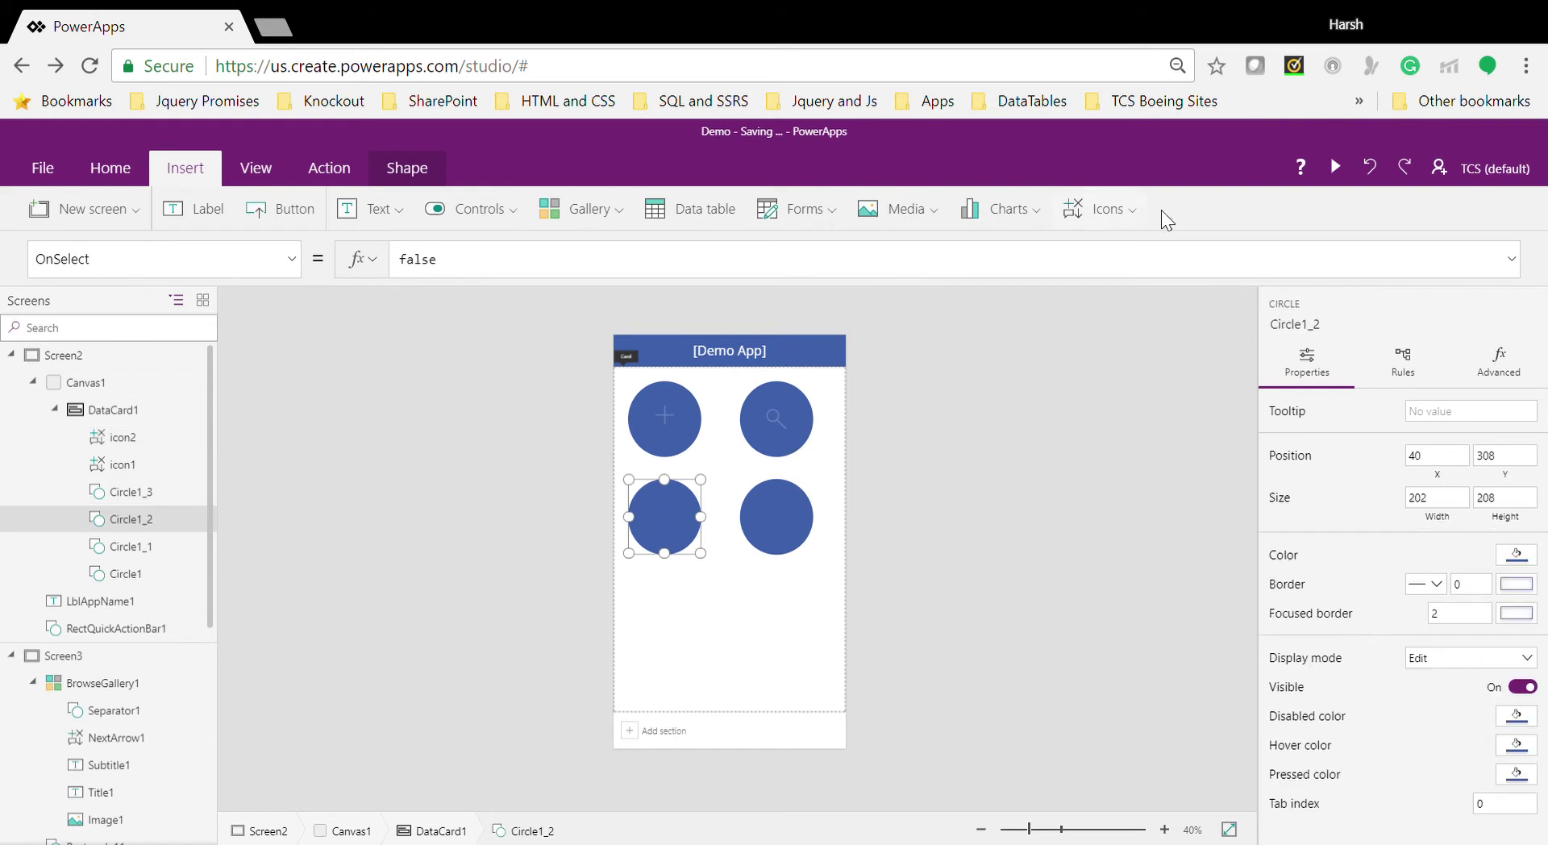
{"action": "left_click", "coordinate": [1122, 212]}
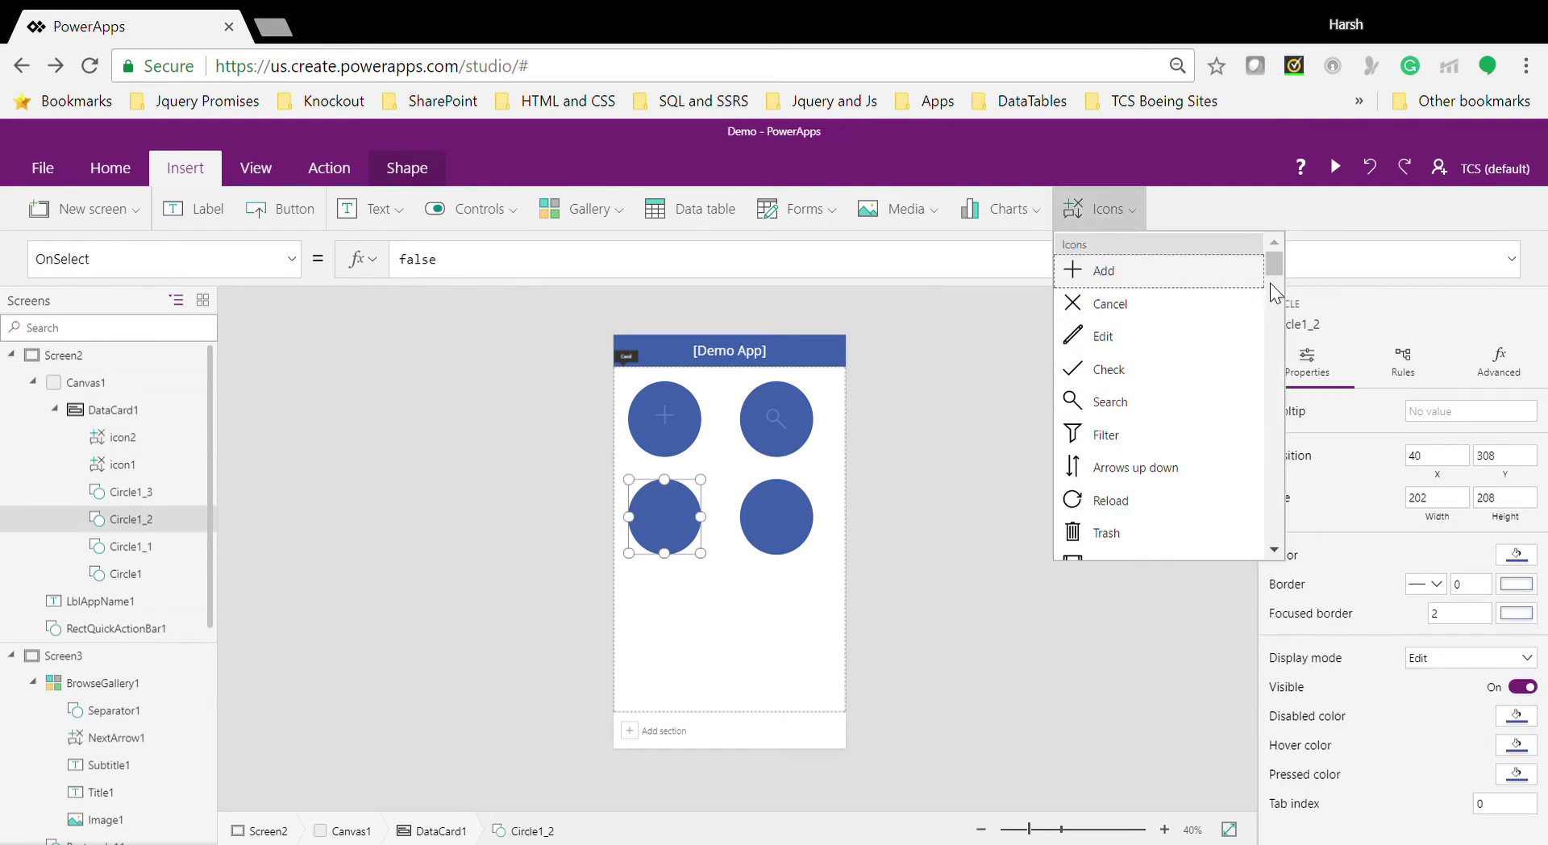
{"action": "left_click_drag", "start_coordinate": [1271, 273], "coordinate": [1275, 394]}
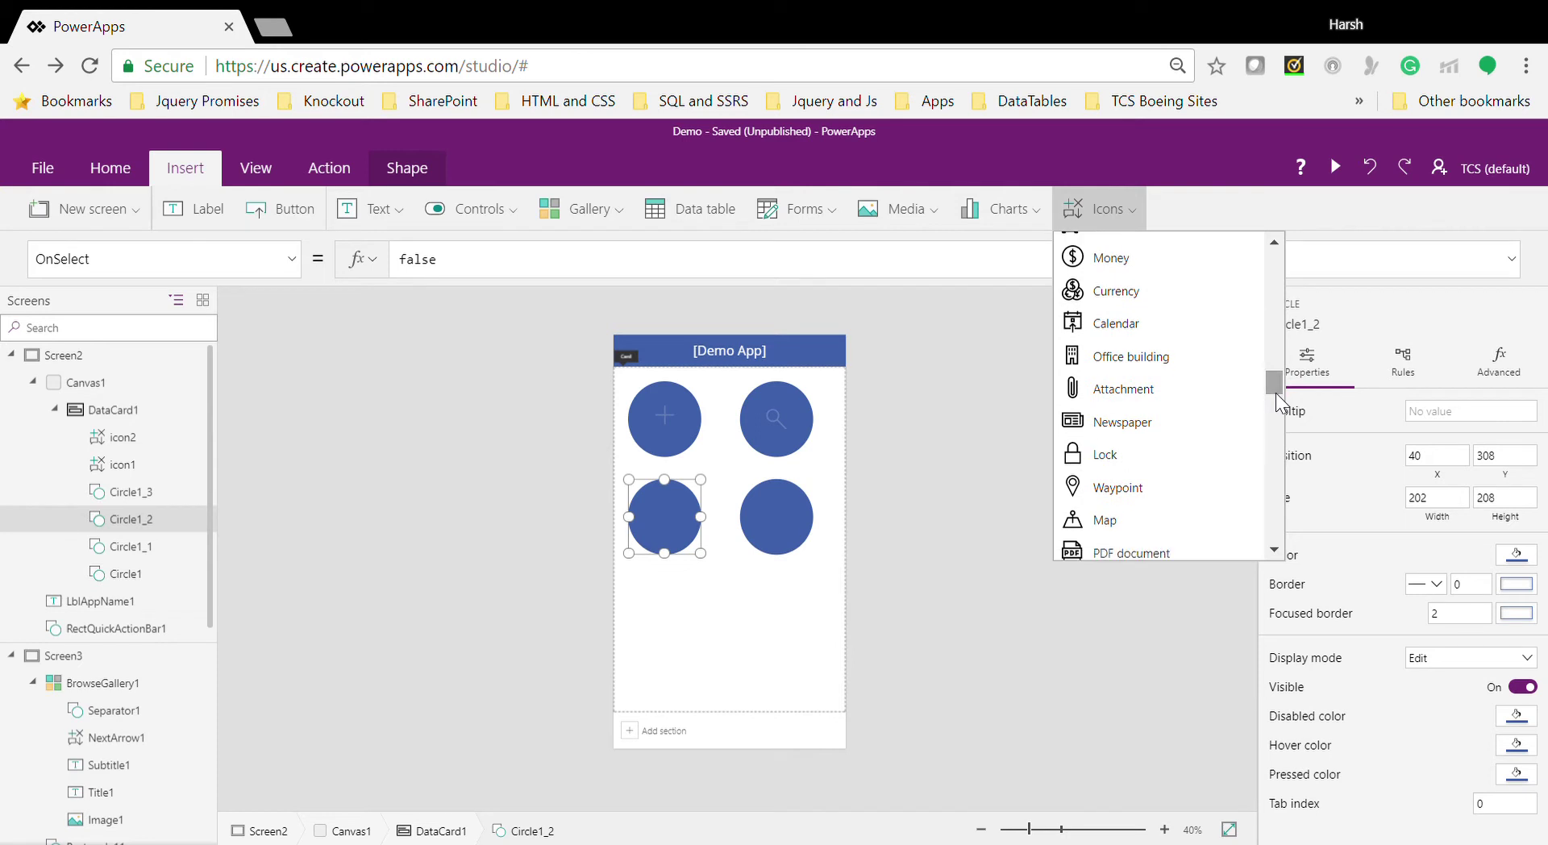
{"action": "left_click", "coordinate": [1146, 328]}
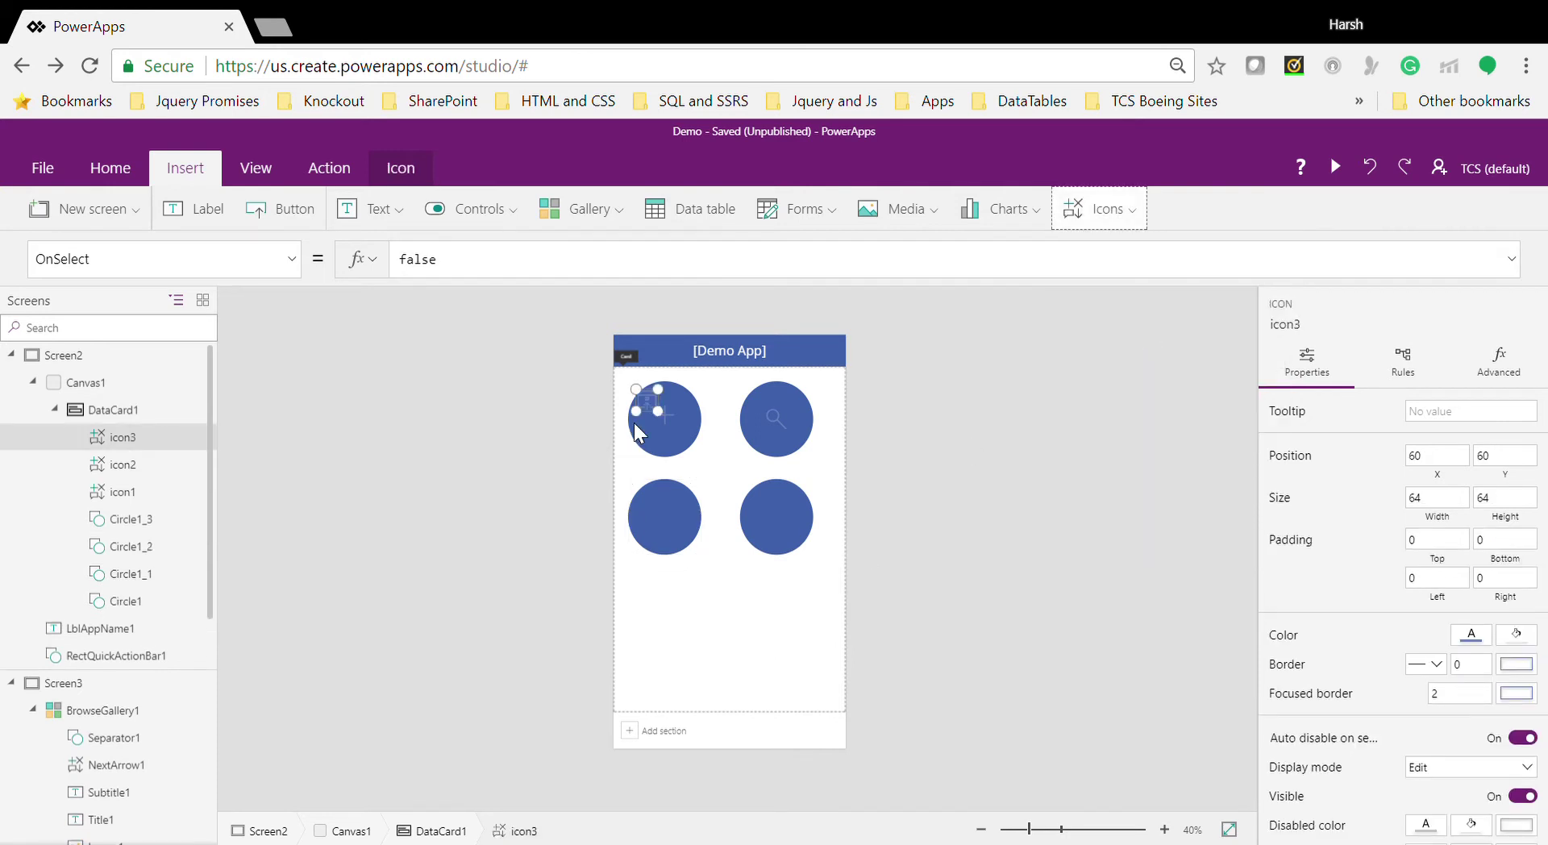
{"action": "left_click_drag", "start_coordinate": [664, 420], "coordinate": [673, 530]}
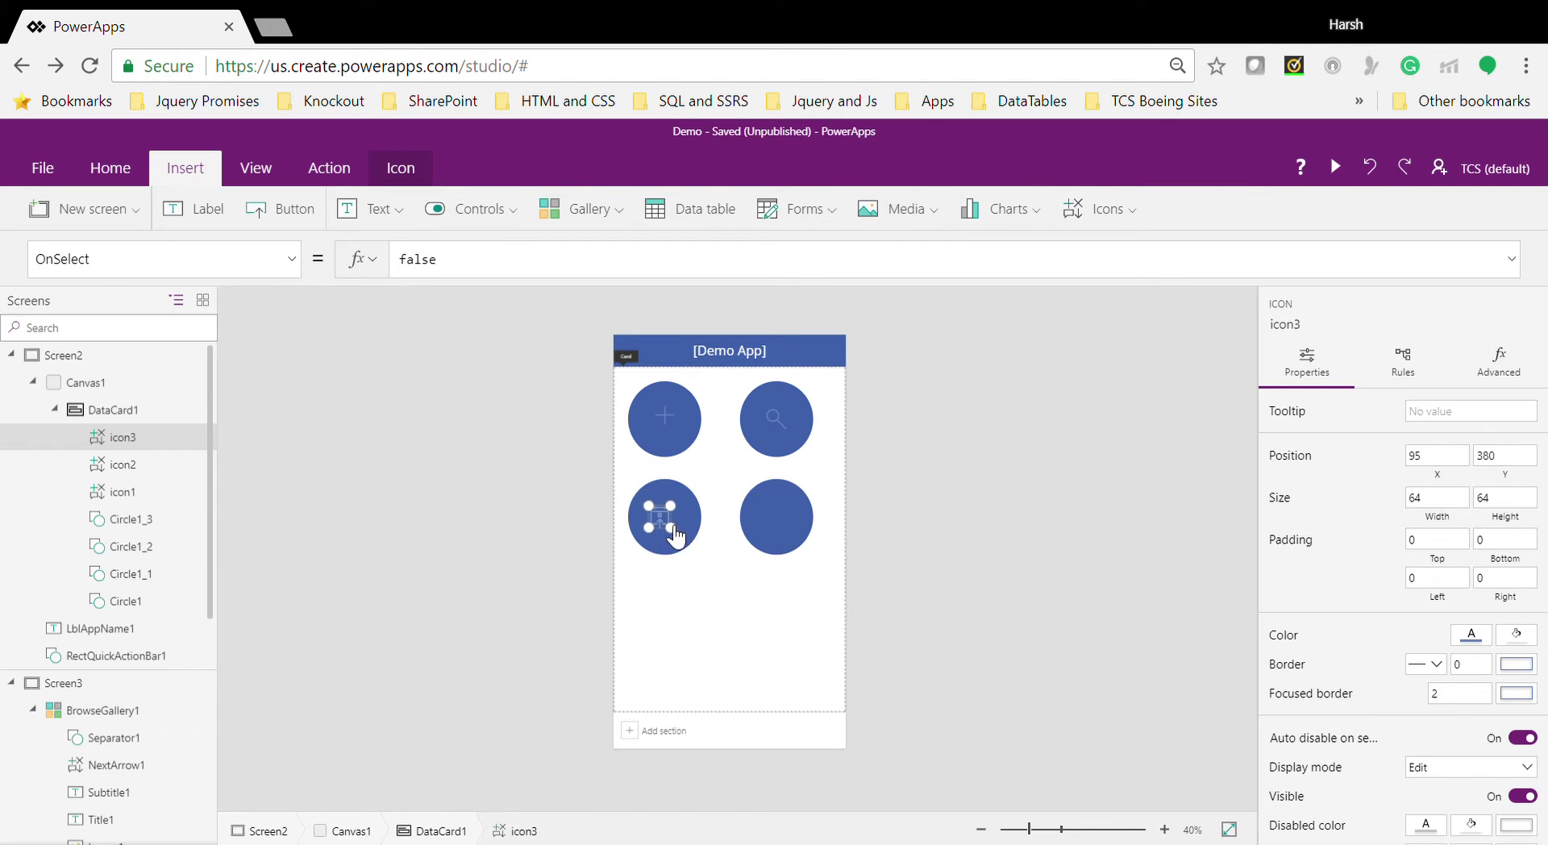
{"action": "left_click", "coordinate": [694, 598]}
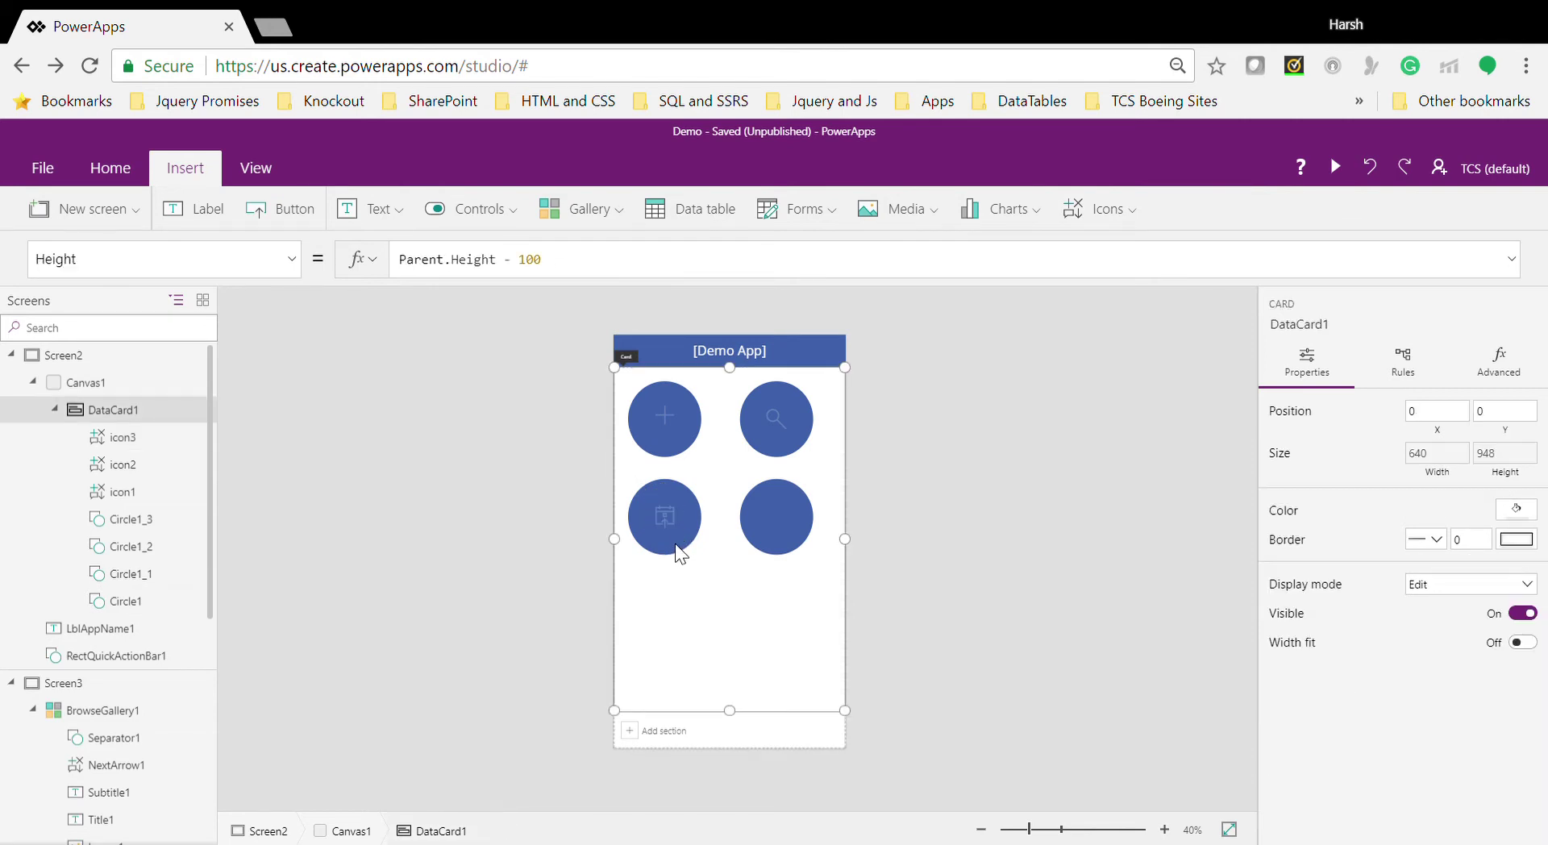
Step: Set the Color property of the calendar, add and search icons together to White
{"action": "left_click", "coordinate": [671, 531]}
{"action": "left_click", "coordinate": [662, 513]}
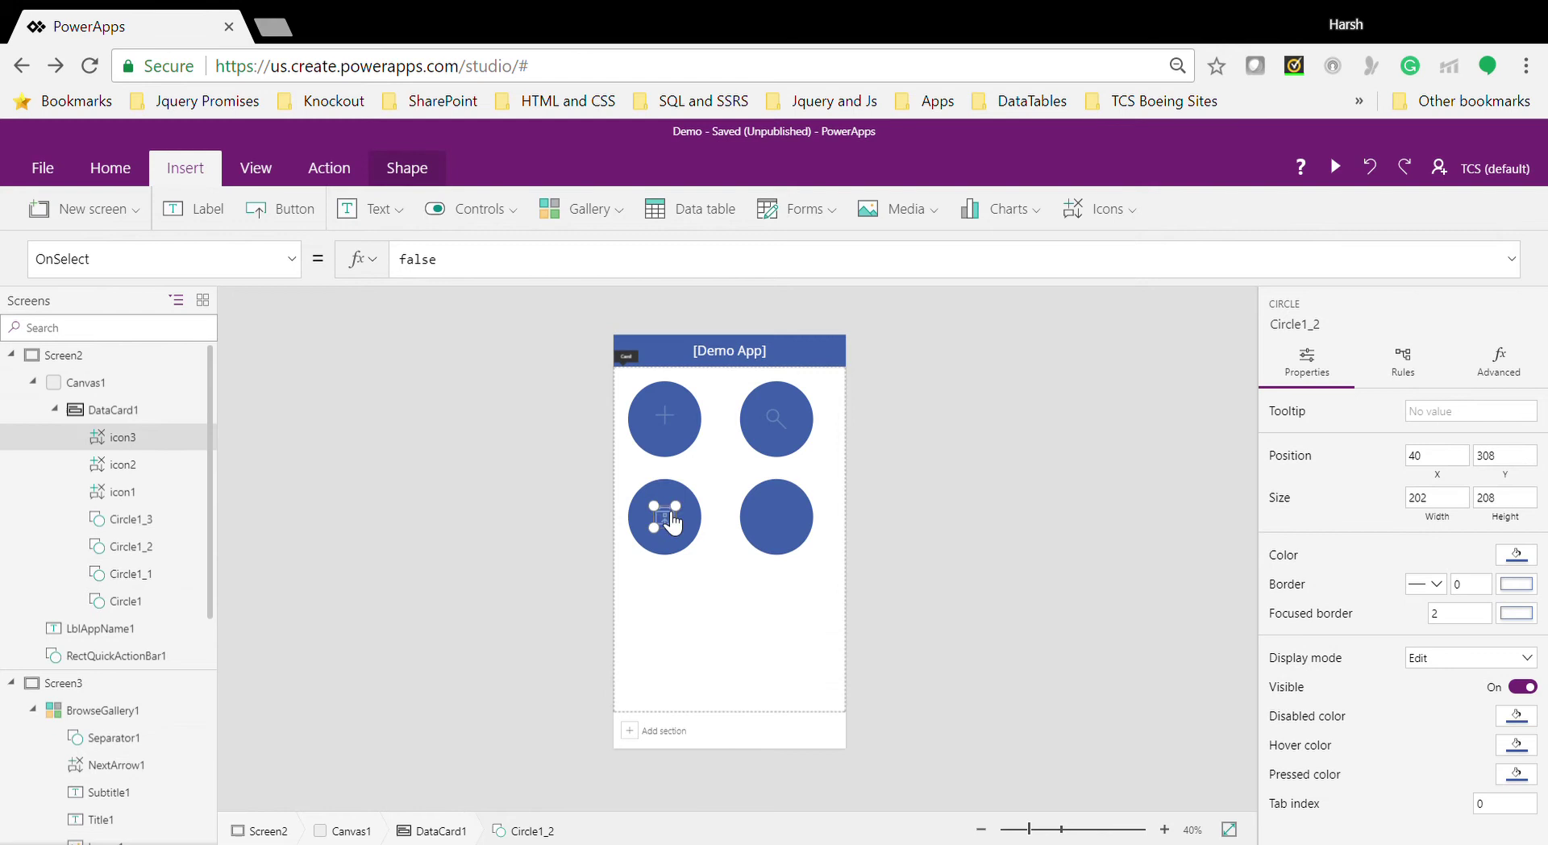
{"action": "left_click", "coordinate": [663, 424], "text": "ctrl"}
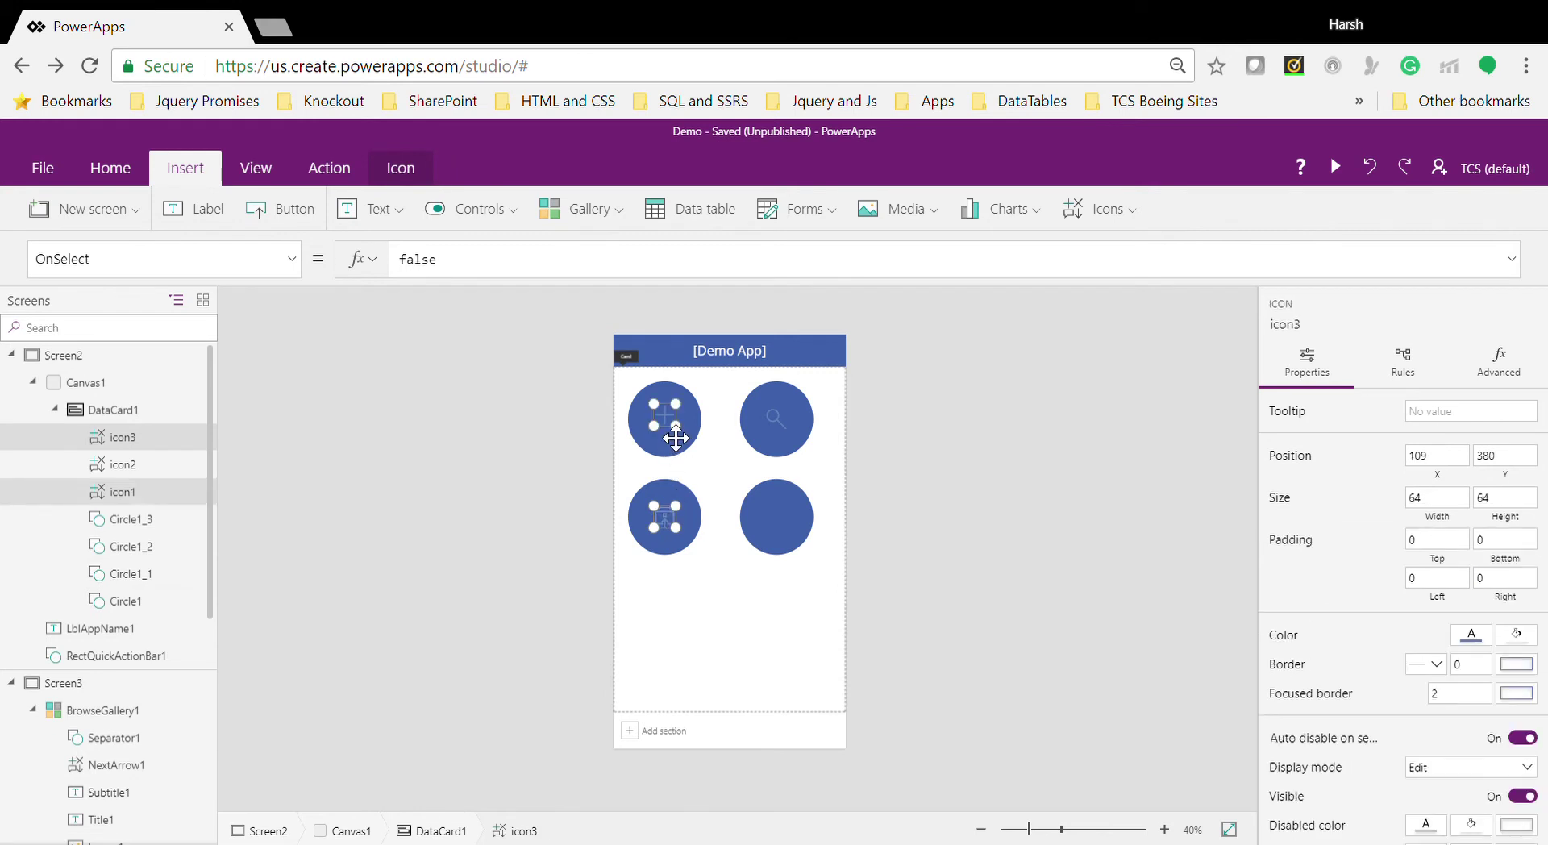
{"action": "left_click", "coordinate": [774, 423], "text": "ctrl"}
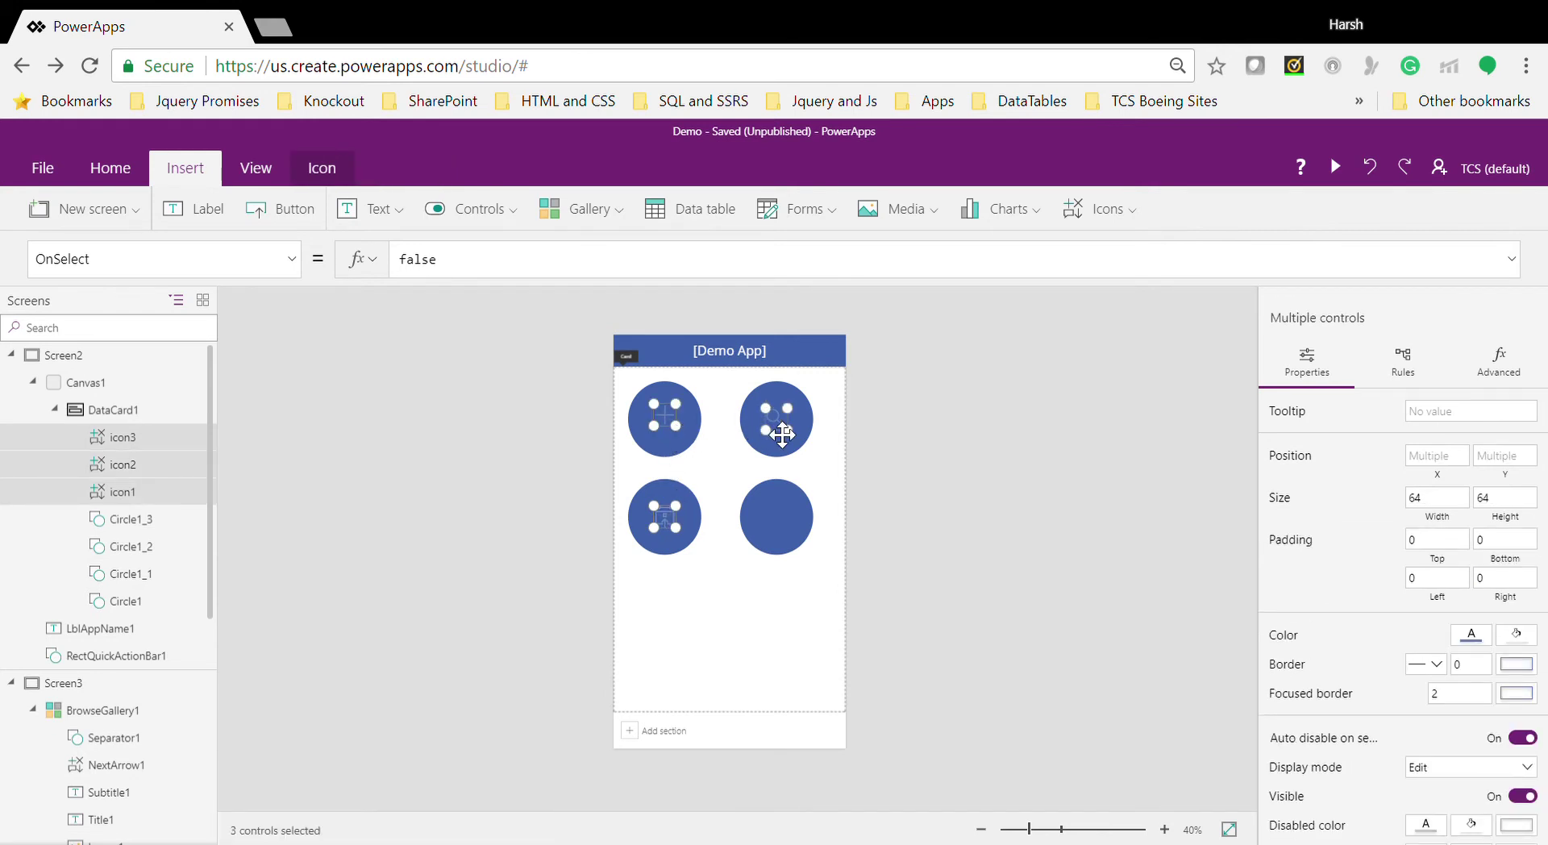
{"action": "left_click", "coordinate": [295, 271]}
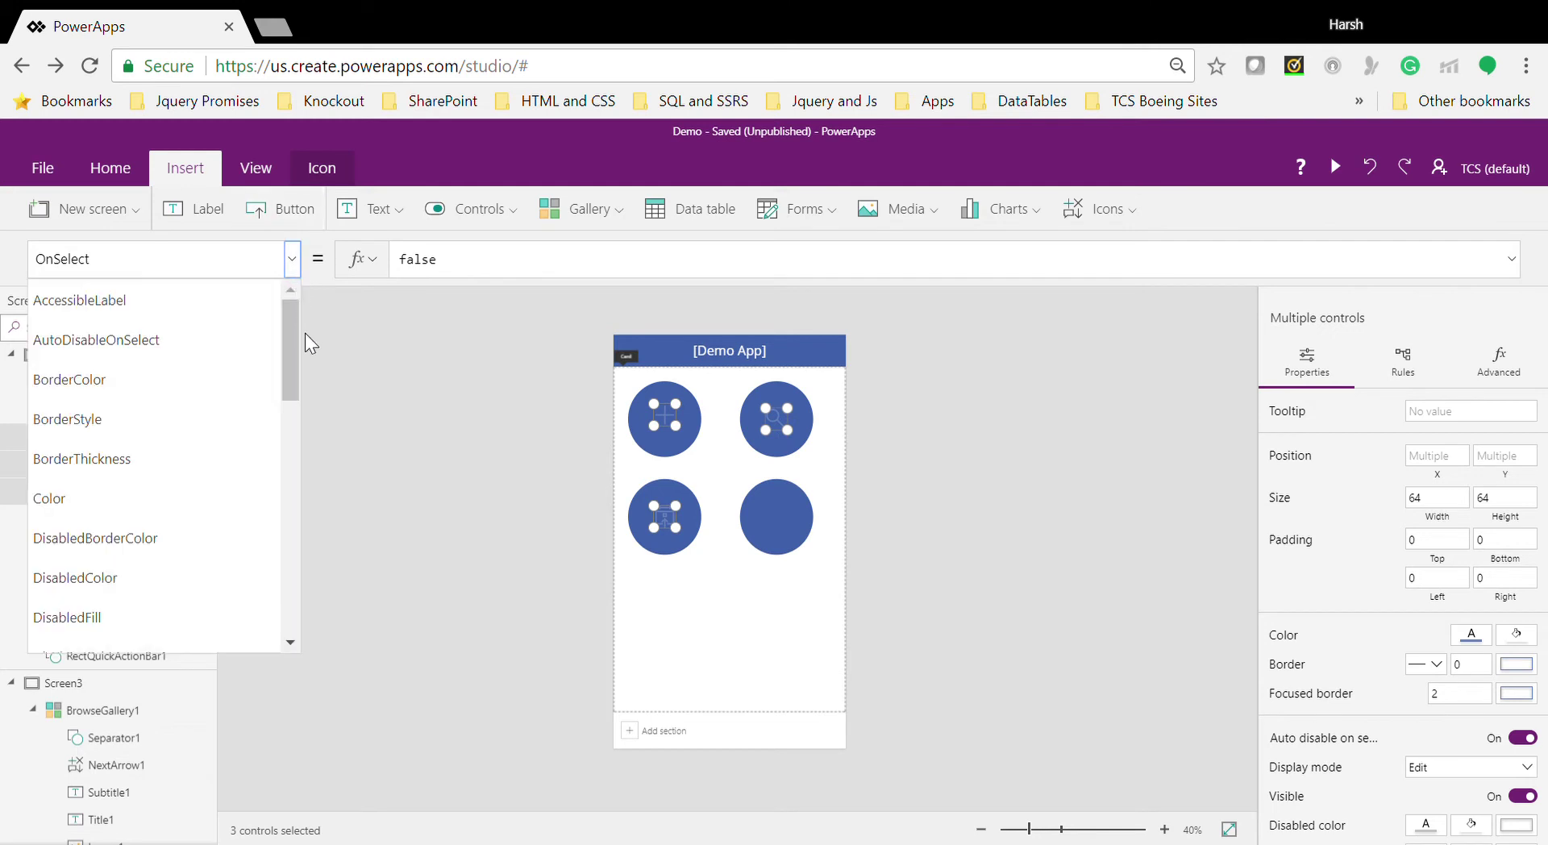
{"action": "left_click_drag", "start_coordinate": [295, 333], "coordinate": [293, 361]}
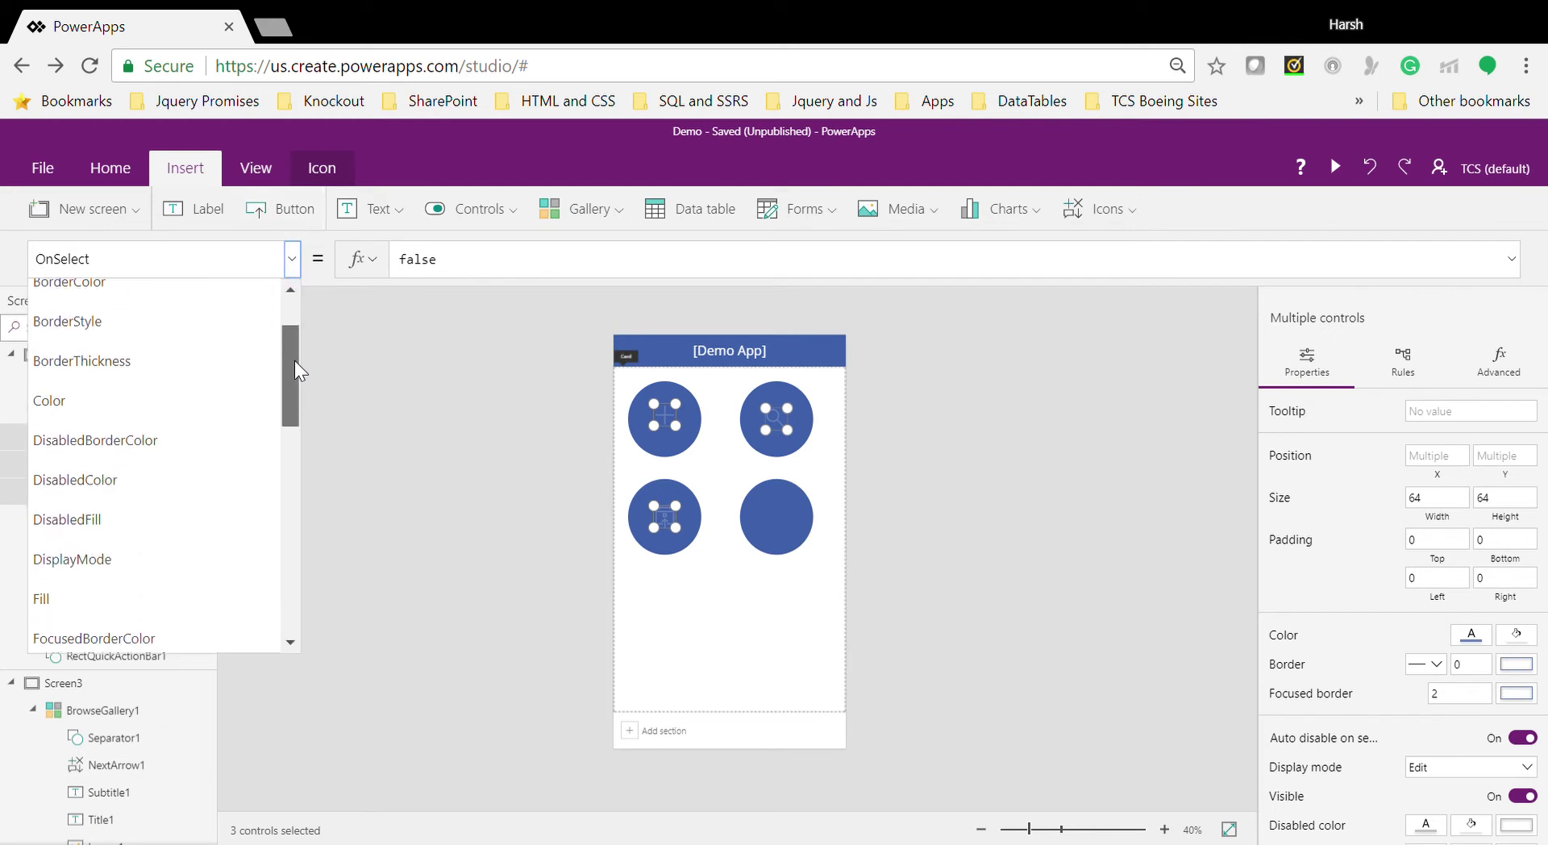
{"action": "left_click", "coordinate": [128, 391]}
{"action": "left_click", "coordinate": [292, 259]}
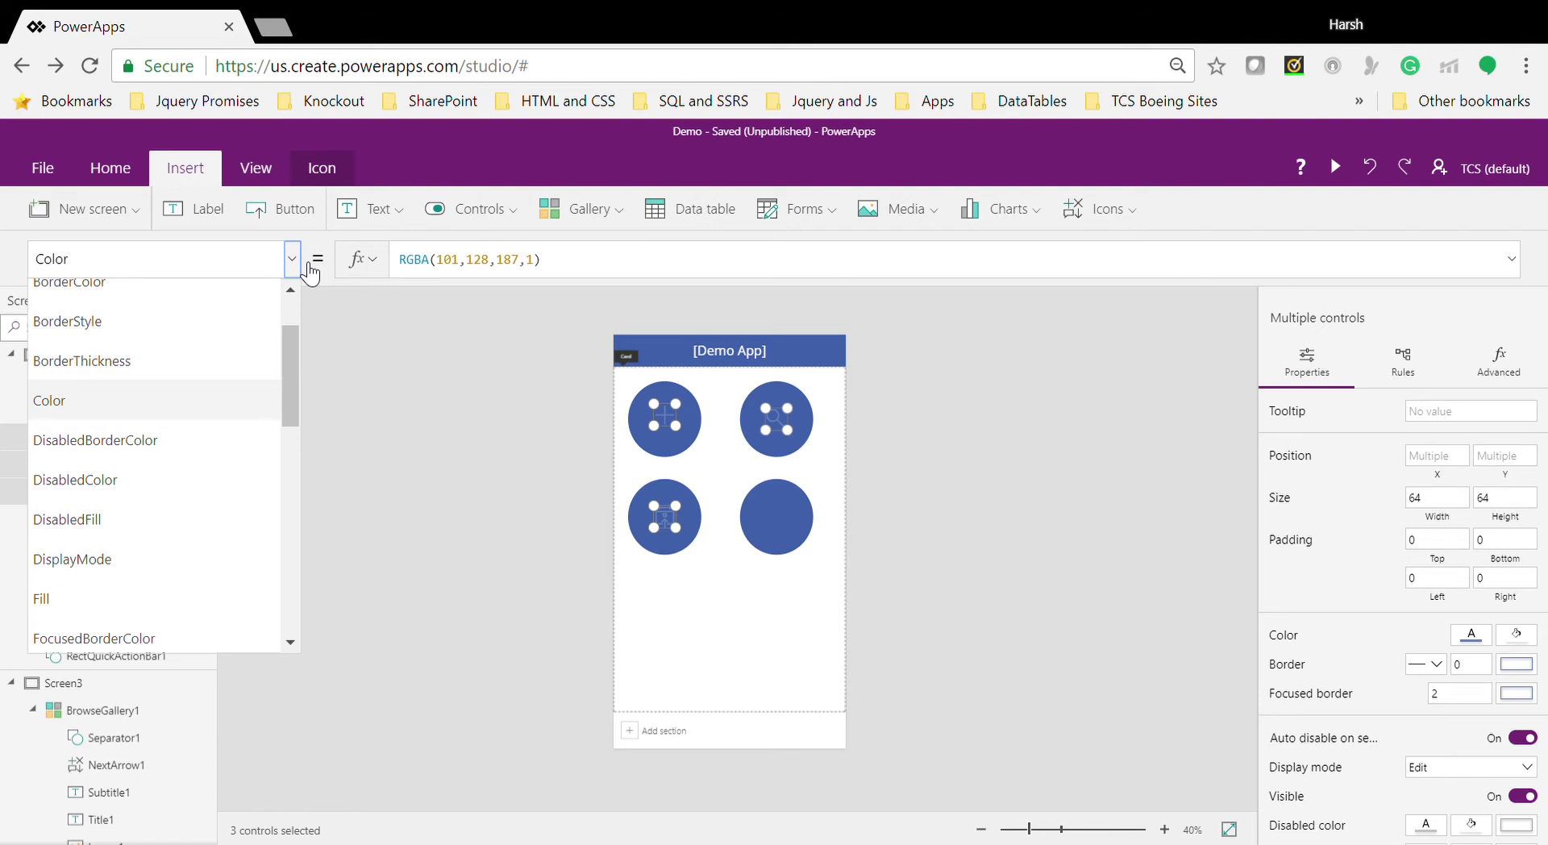
{"action": "left_click", "coordinate": [426, 273]}
{"action": "type", "text": "white"}
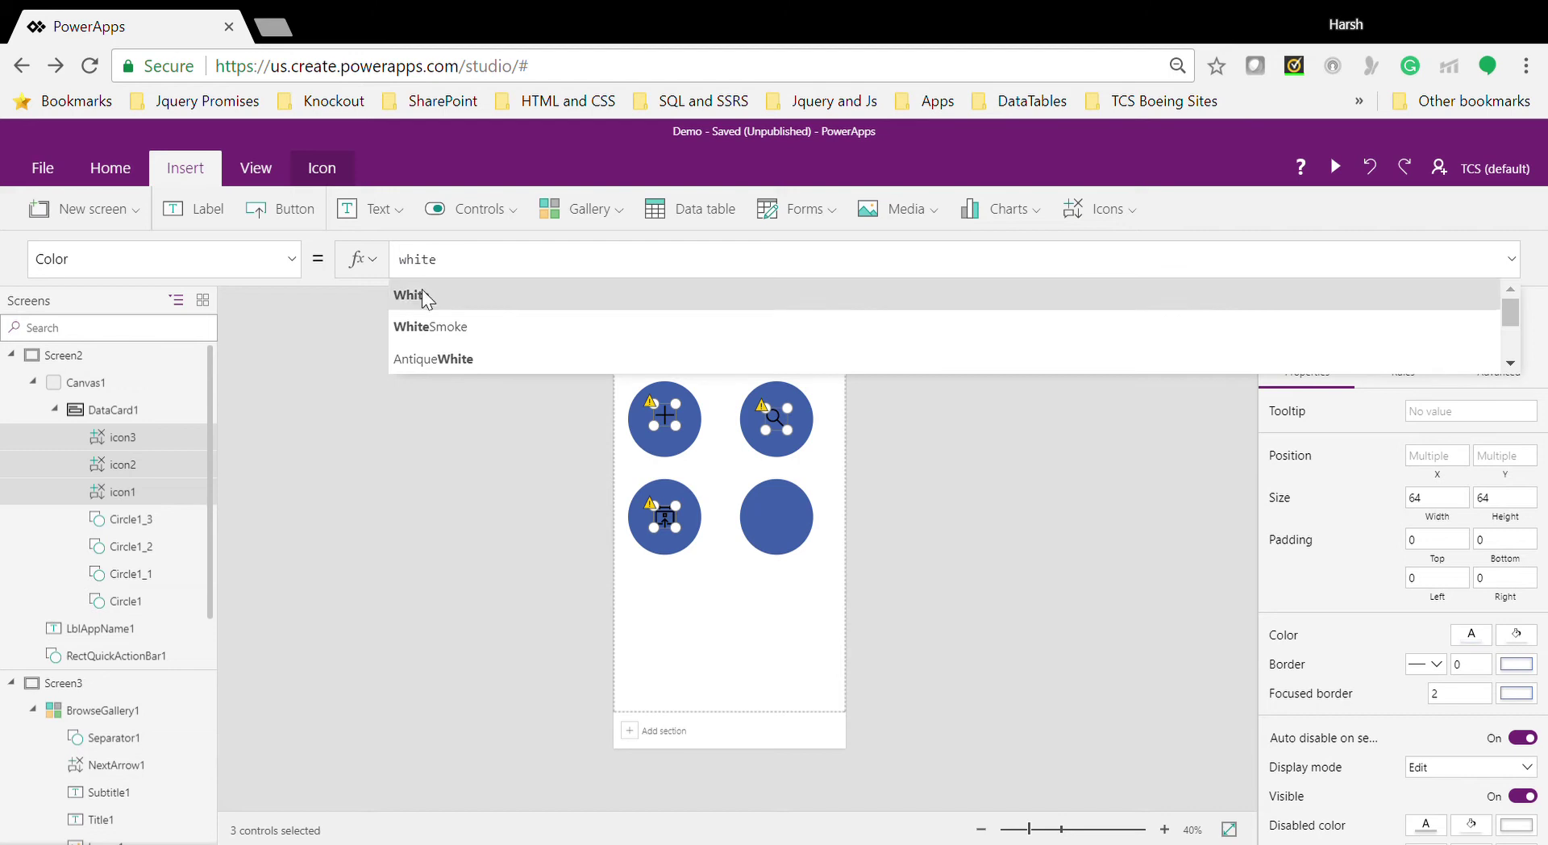
{"action": "left_click", "coordinate": [423, 288]}
{"action": "left_click", "coordinate": [999, 493]}
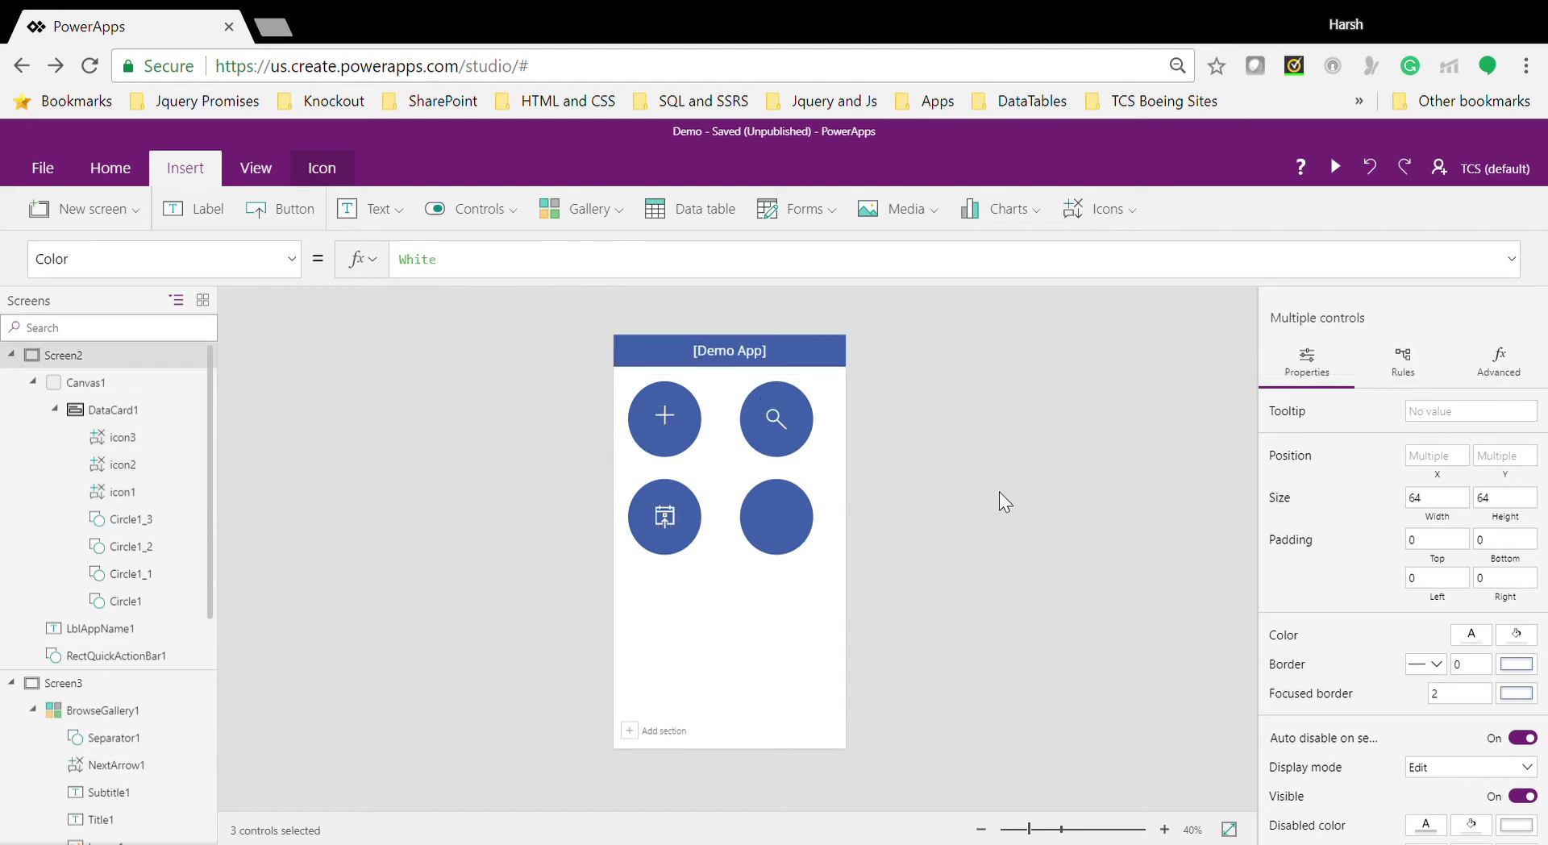
Step: Resize the add, calendar and search icons together to a width and height of 100
{"action": "left_click", "coordinate": [672, 516]}
{"action": "left_click", "coordinate": [666, 429]}
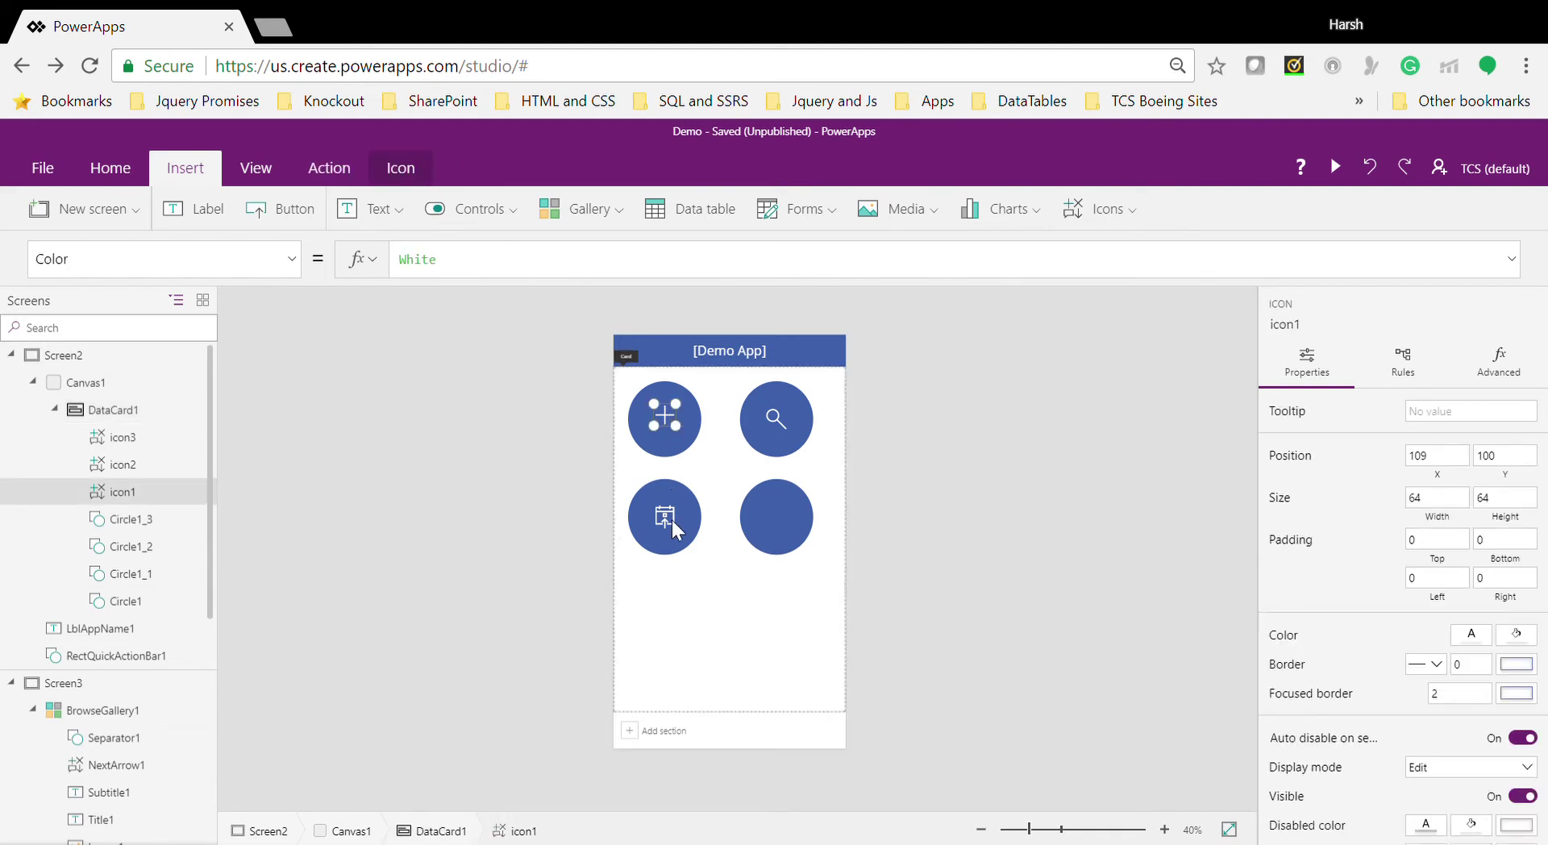
{"action": "left_click", "coordinate": [671, 516], "text": "shift"}
{"action": "left_click", "coordinate": [784, 435], "text": "shift"}
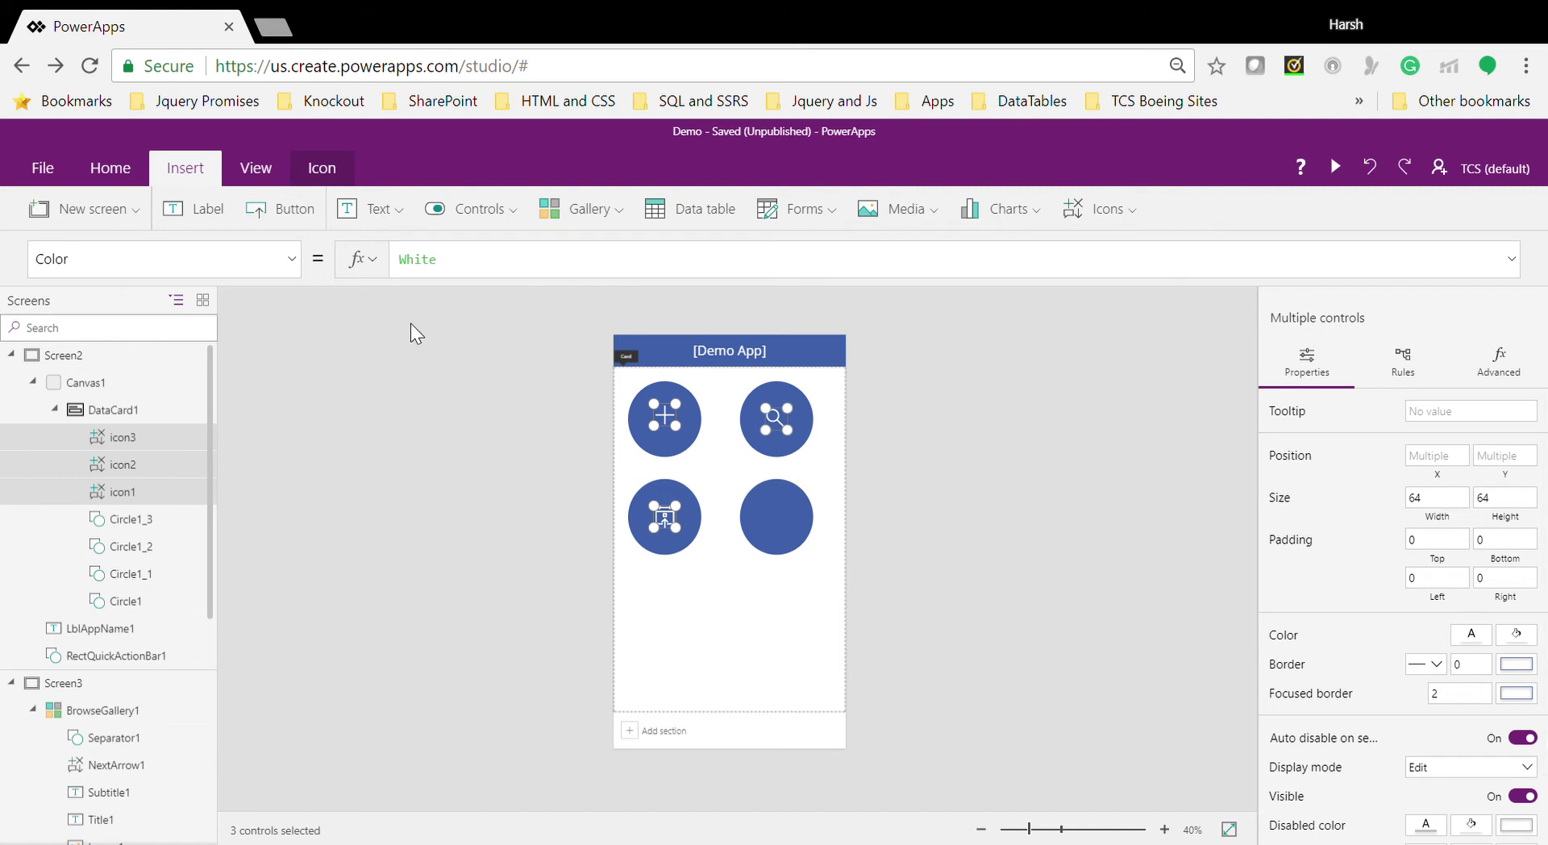
{"action": "left_click", "coordinate": [1444, 506]}
{"action": "type", "text": "100"}
{"action": "key", "text": "Tab"}
{"action": "type", "text": "100"}
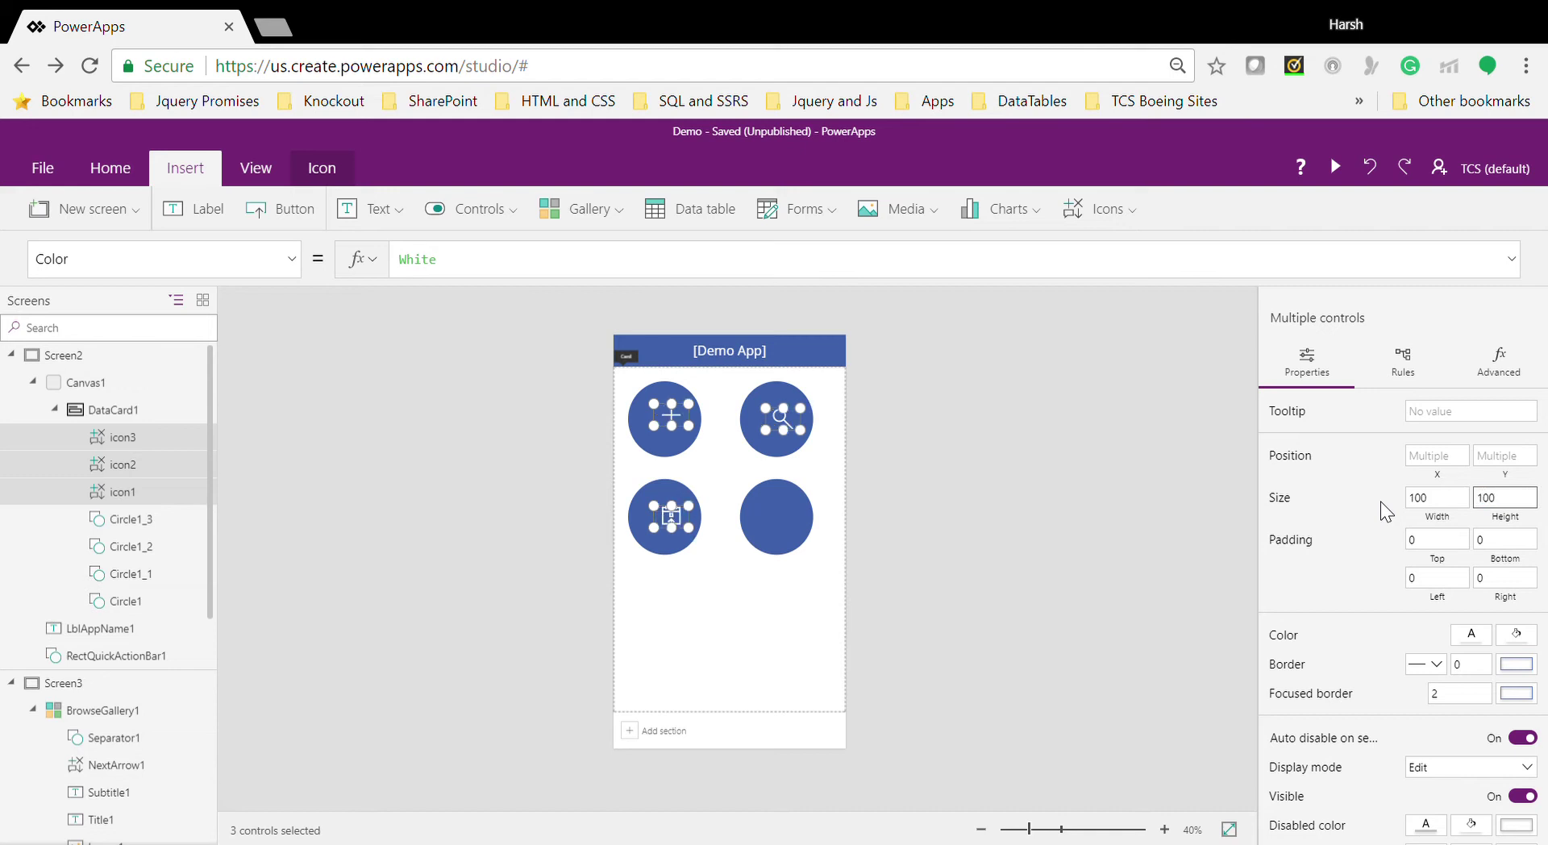
{"action": "left_click", "coordinate": [1076, 560]}
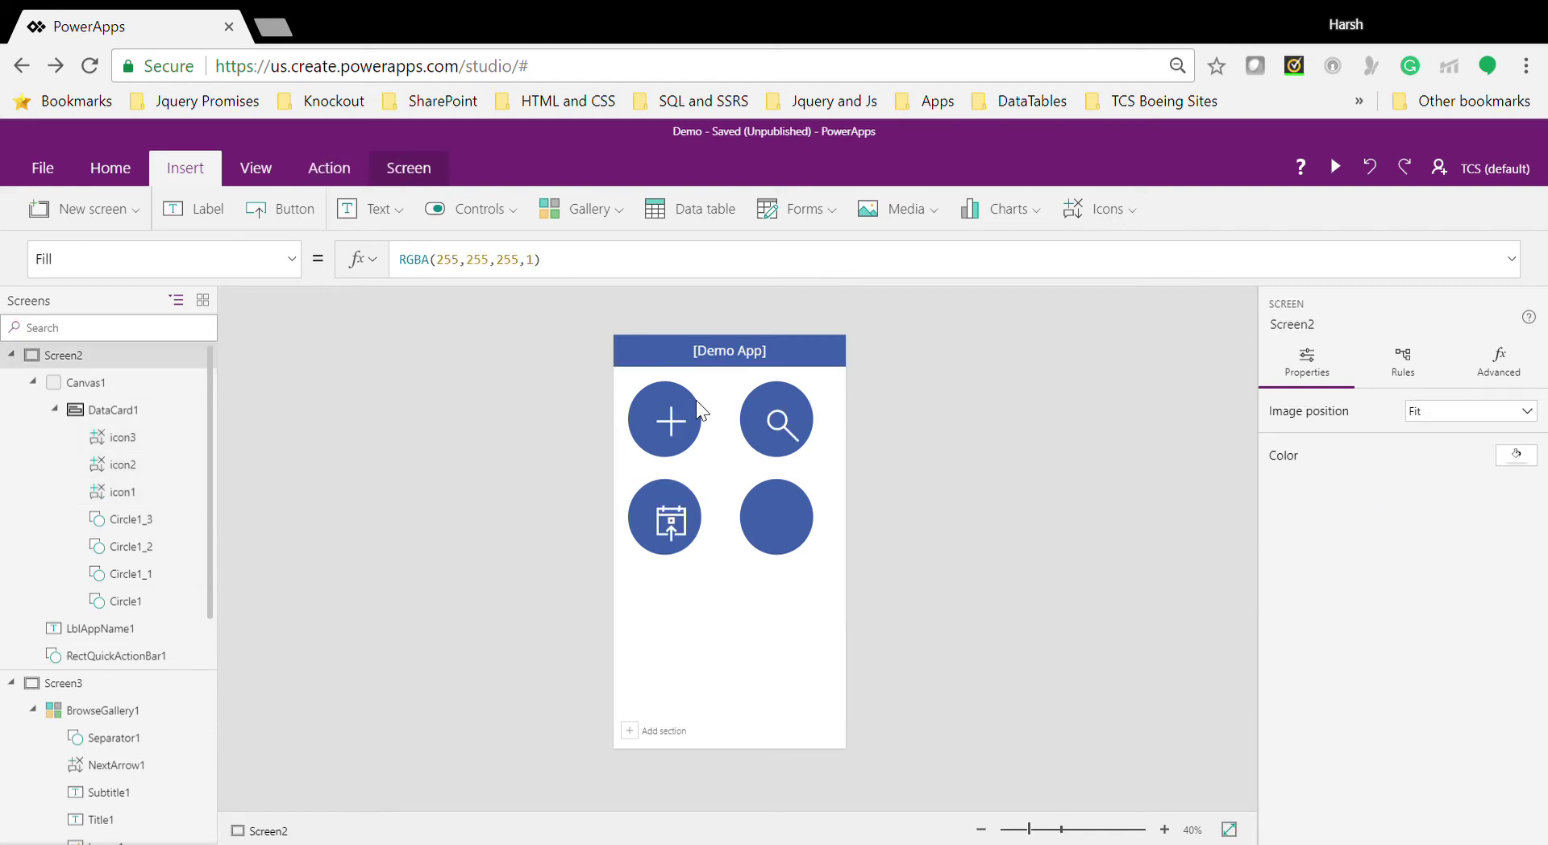
Step: Re-centre the add and calendar icons on their circles at about positions 91, 94 and 91, 362
{"action": "left_click", "coordinate": [671, 425]}
{"action": "left_click", "coordinate": [671, 425]}
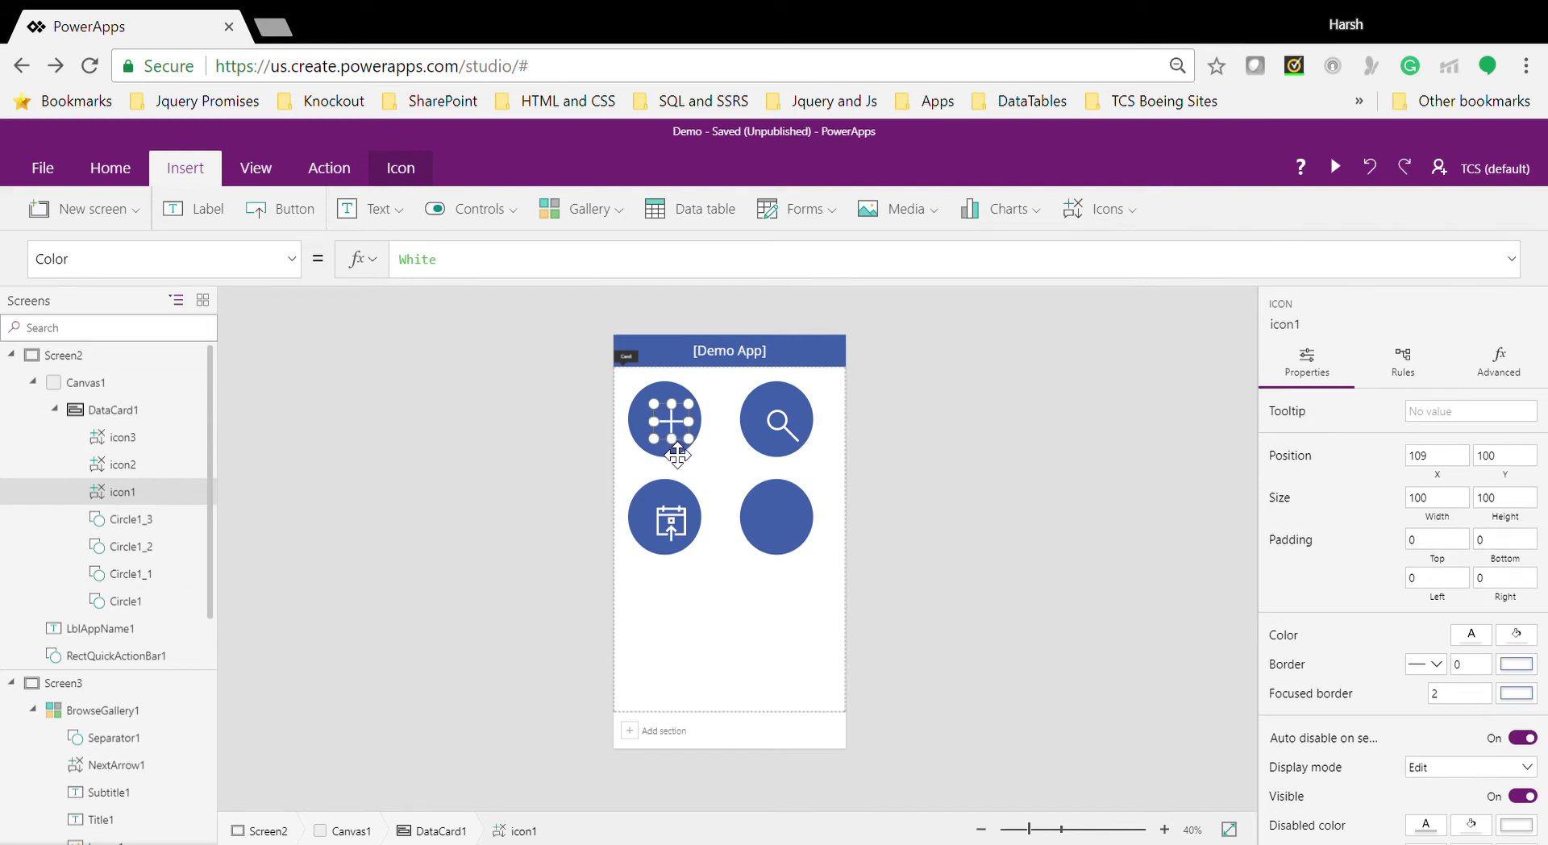
{"action": "mouse_move", "coordinate": [674, 442]}
{"action": "left_mouse_down"}
{"action": "mouse_move", "coordinate": [661, 442]}
{"action": "mouse_move", "coordinate": [671, 450]}
{"action": "left_mouse_up"}
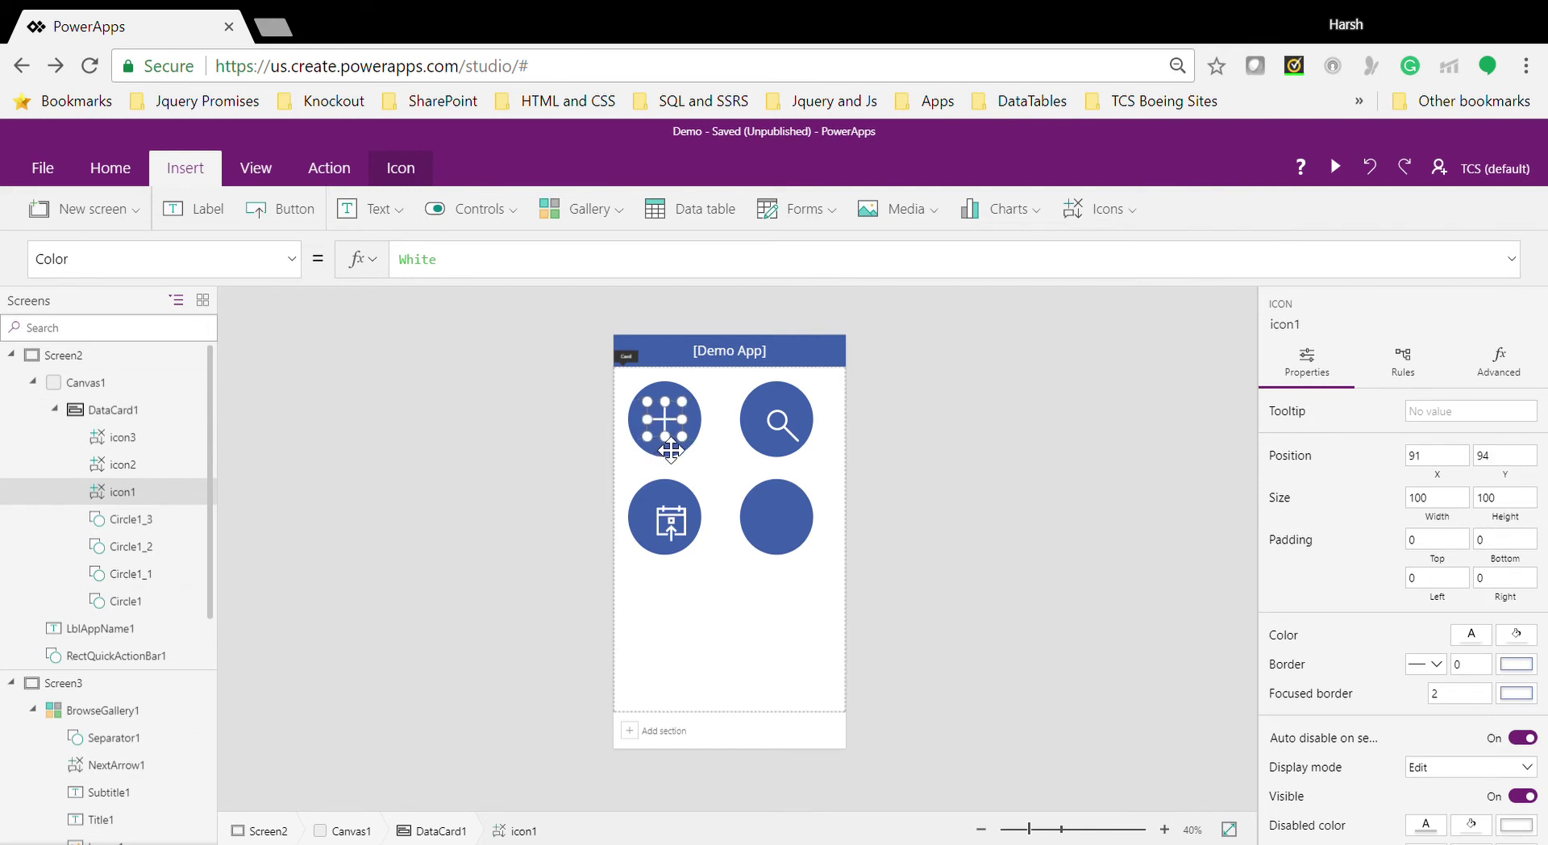
{"action": "left_click", "coordinate": [678, 525]}
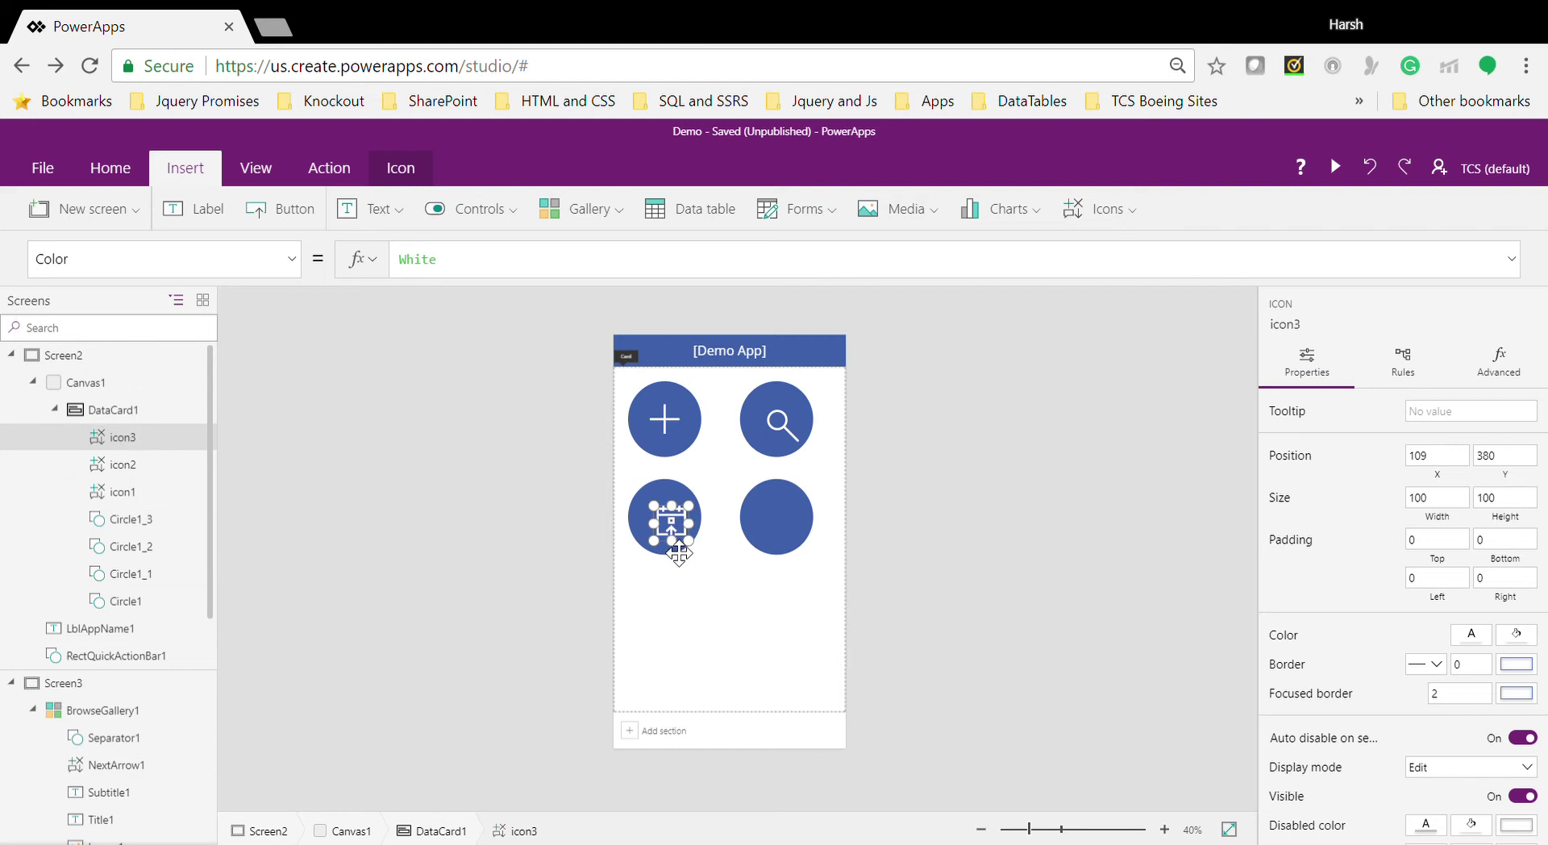
{"action": "left_click_drag", "start_coordinate": [674, 544], "coordinate": [668, 538]}
{"action": "left_click", "coordinate": [894, 429]}
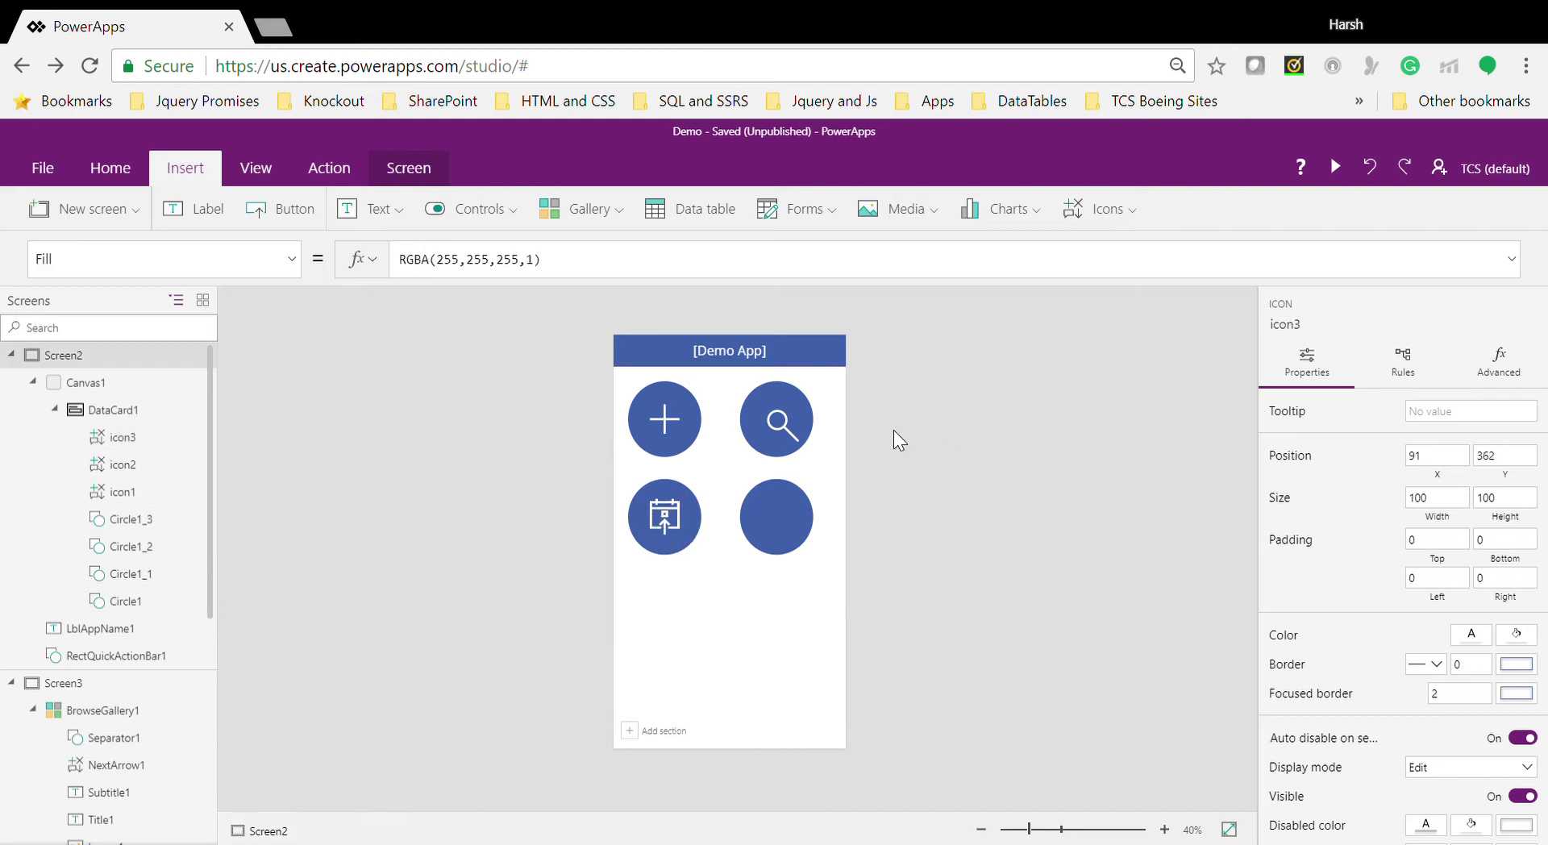
Step: Re-centre the enlarged search icon on its circle in the upper row
{"action": "left_click", "coordinate": [782, 420]}
{"action": "left_click", "coordinate": [782, 423]}
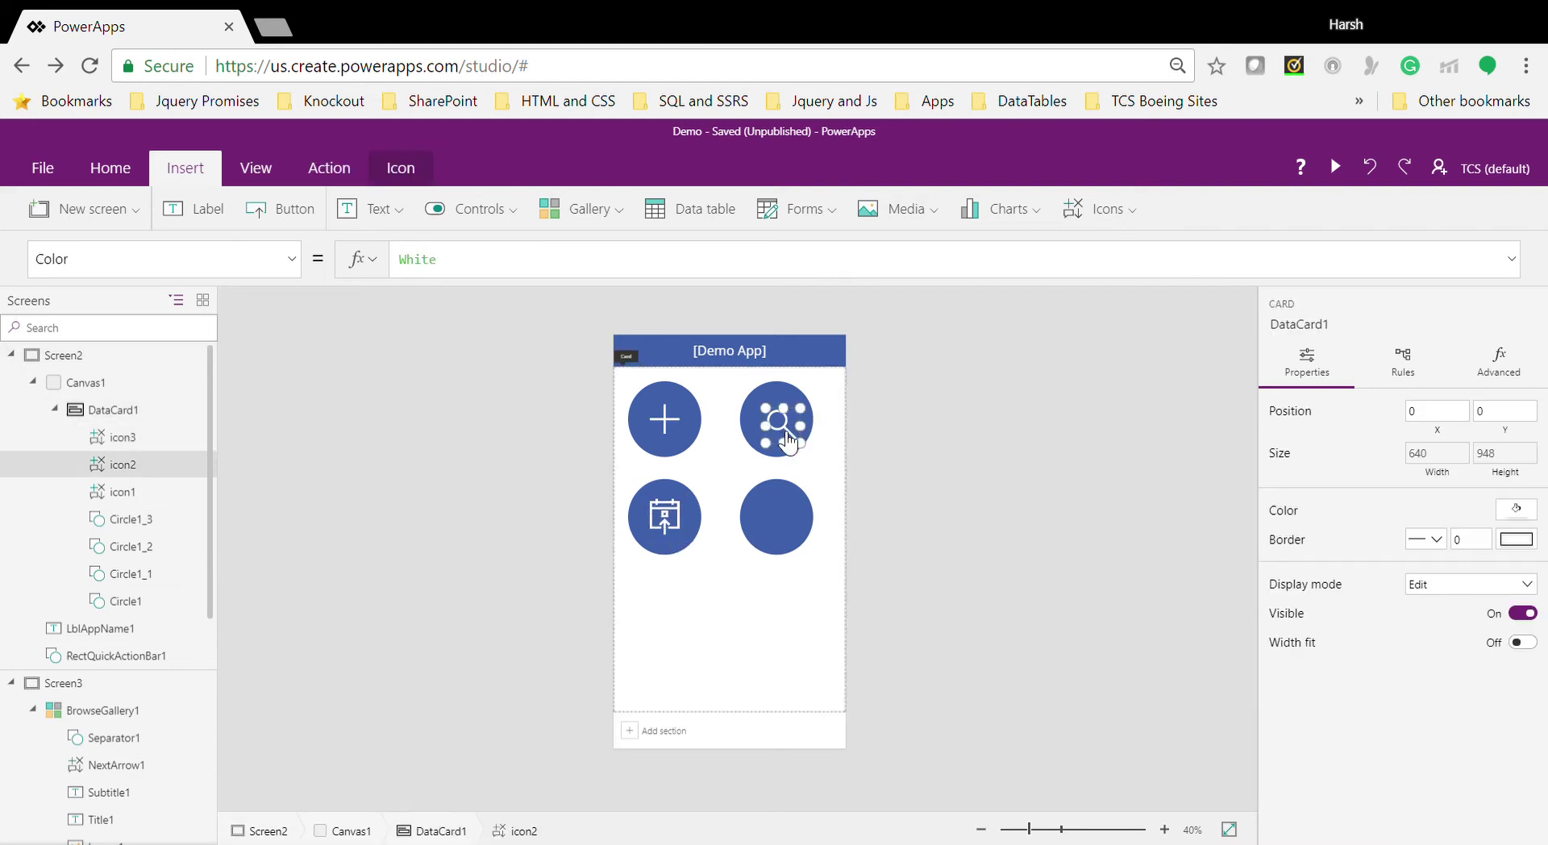
{"action": "left_click_drag", "start_coordinate": [777, 448], "coordinate": [781, 454]}
{"action": "left_click", "coordinate": [982, 470]}
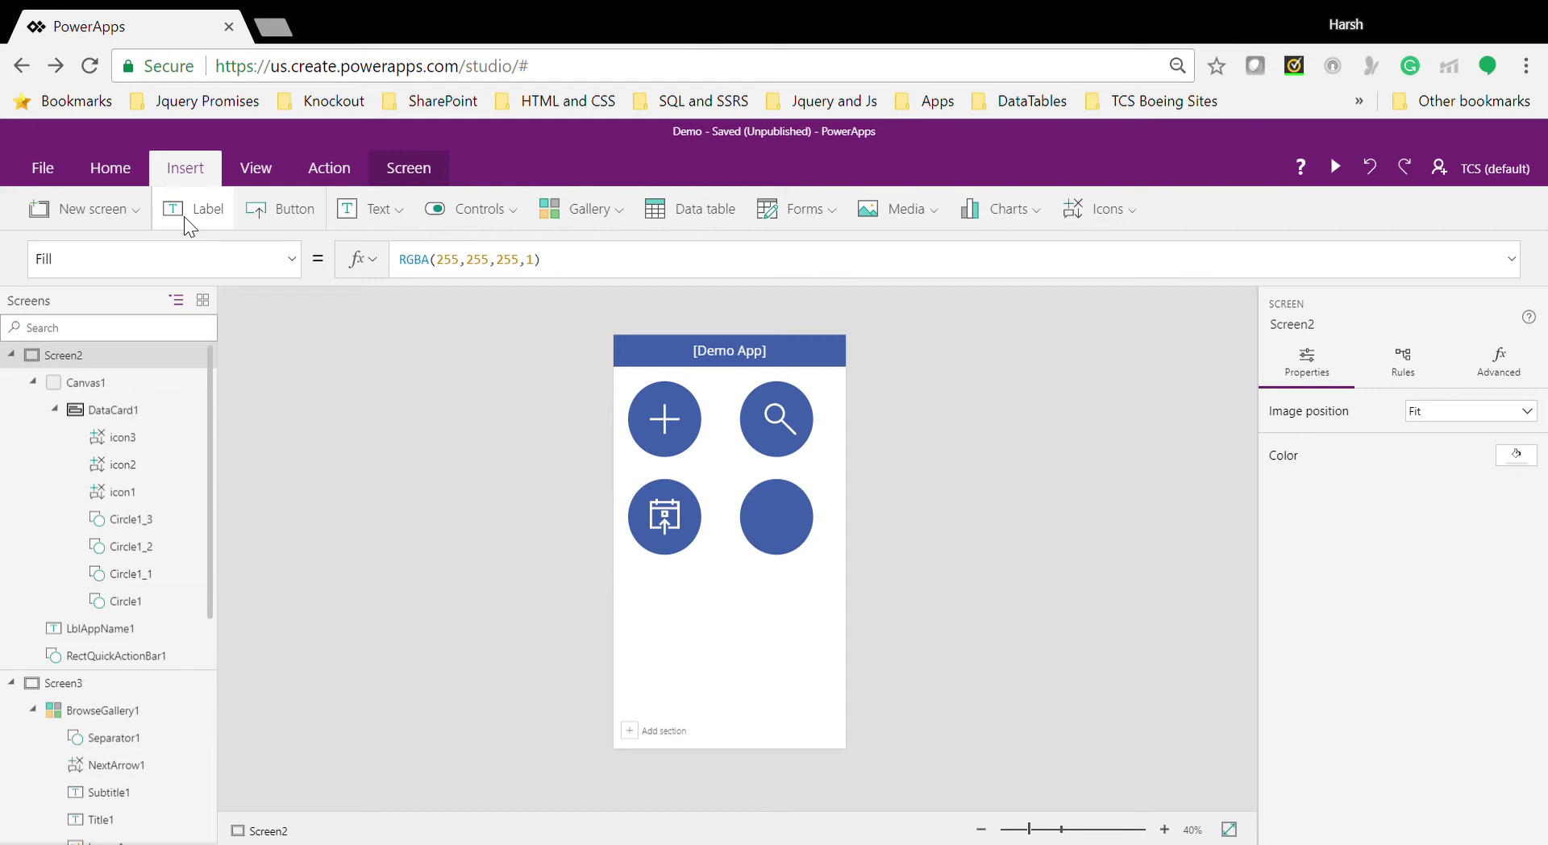
Step: Look through the text, control and gallery types that can be inserted on Screen2
{"action": "left_click", "coordinate": [395, 211]}
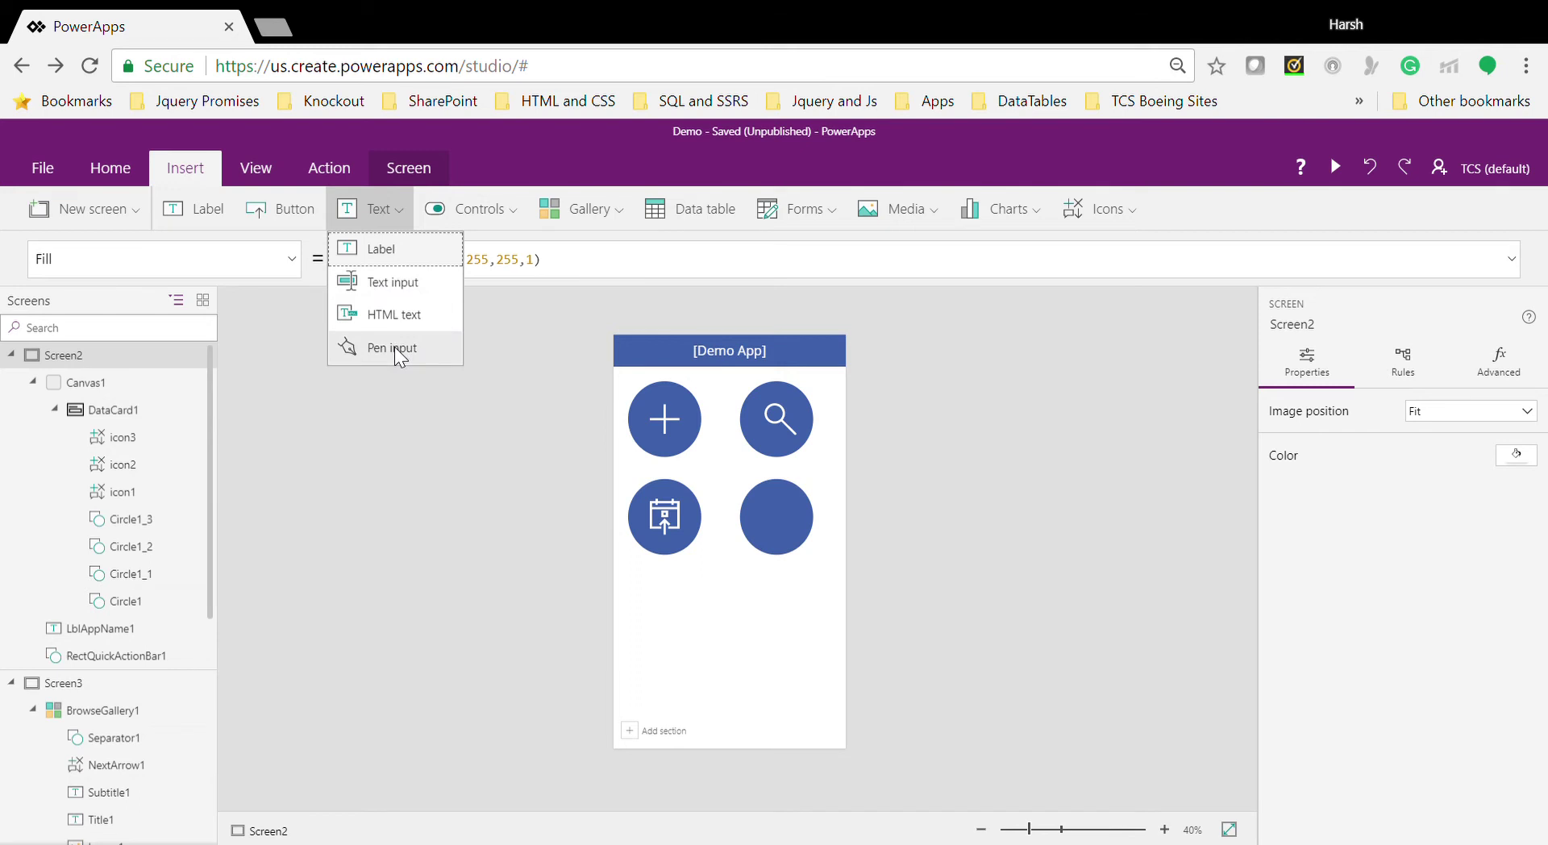
{"action": "left_click", "coordinate": [516, 210]}
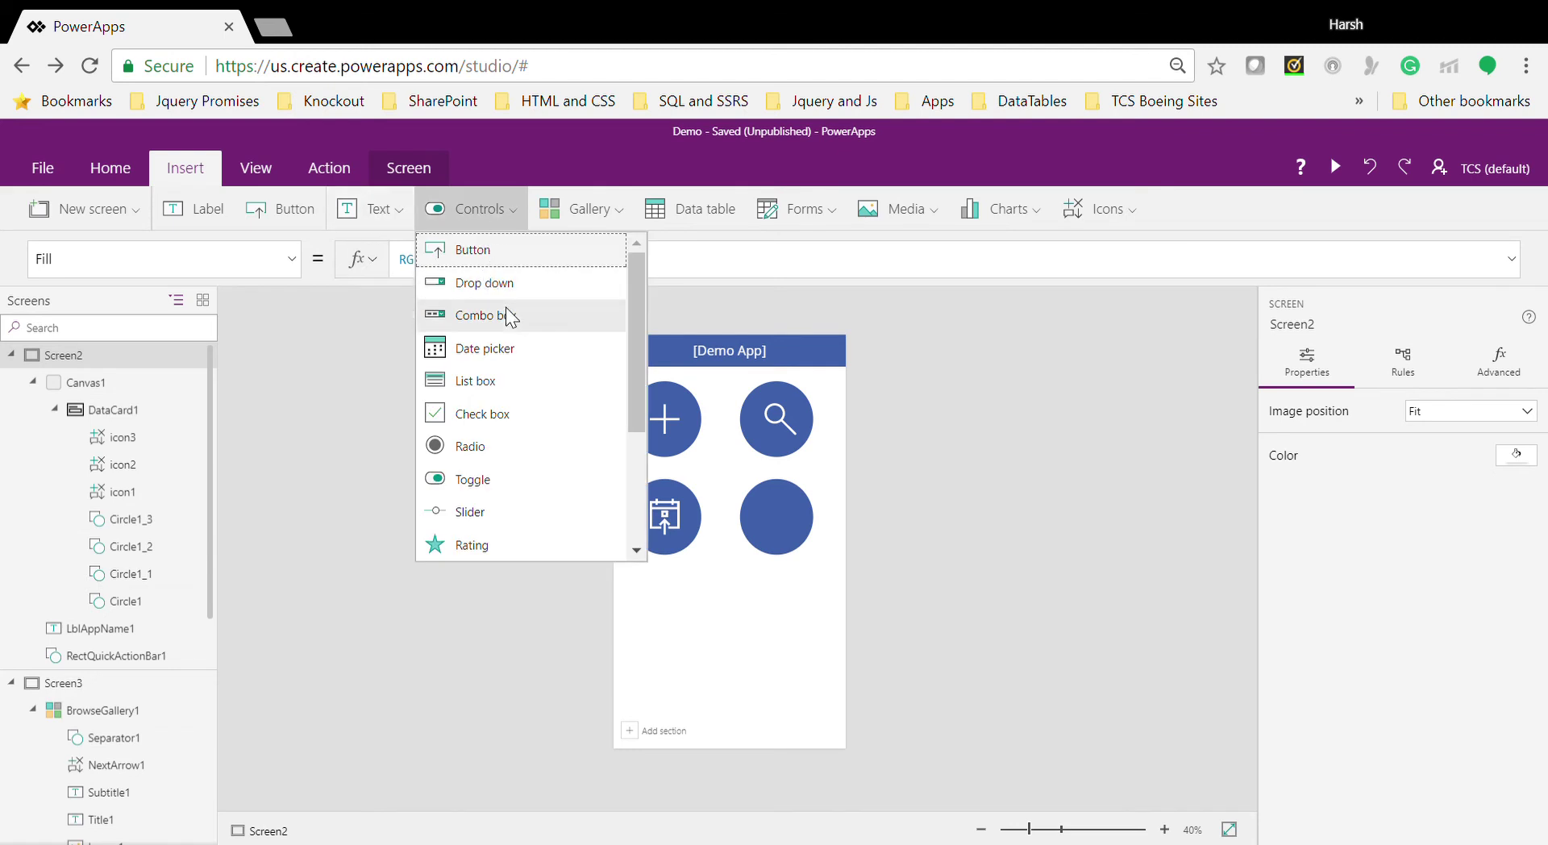
{"action": "scroll", "coordinate": [508, 313], "scroll_direction": "down", "scroll_amount": 1}
{"action": "scroll", "coordinate": [505, 307], "scroll_direction": "down", "scroll_amount": 1}
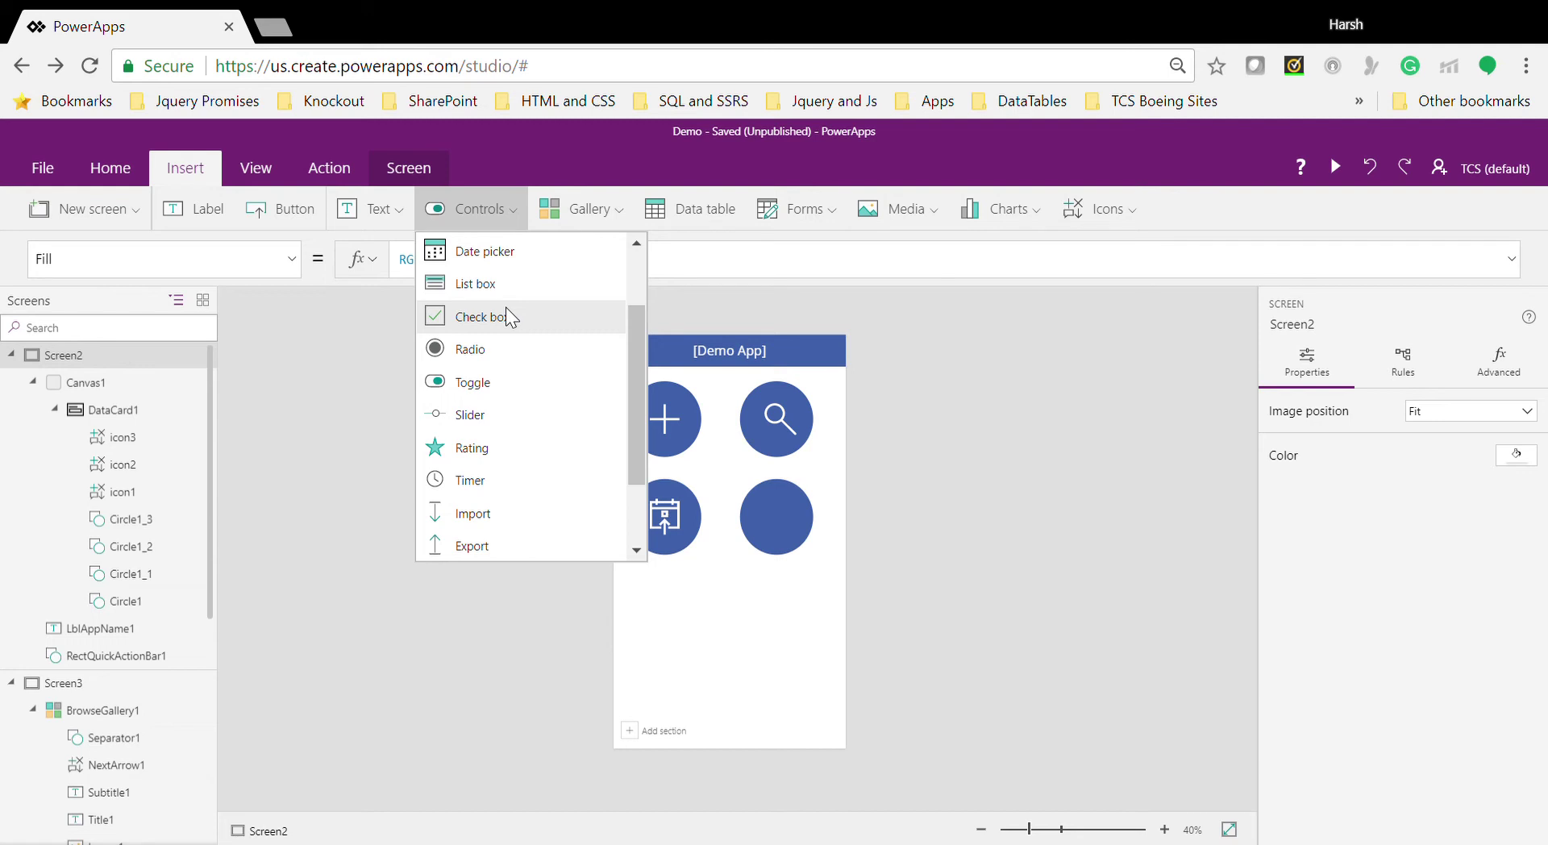
{"action": "scroll", "coordinate": [508, 316], "scroll_direction": "down", "scroll_amount": 2}
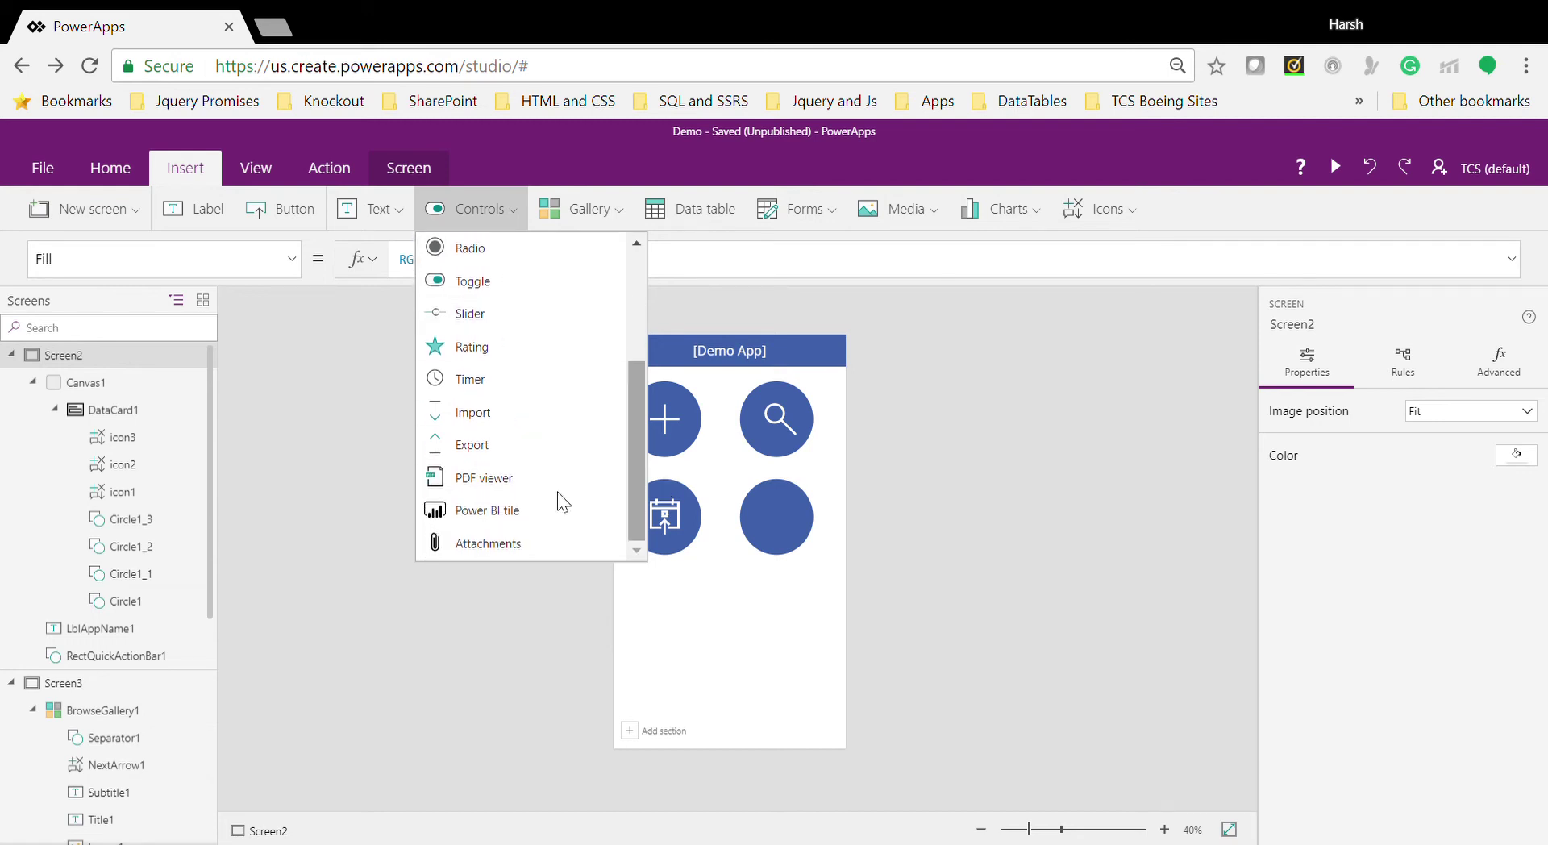
{"action": "left_click", "coordinate": [640, 278]}
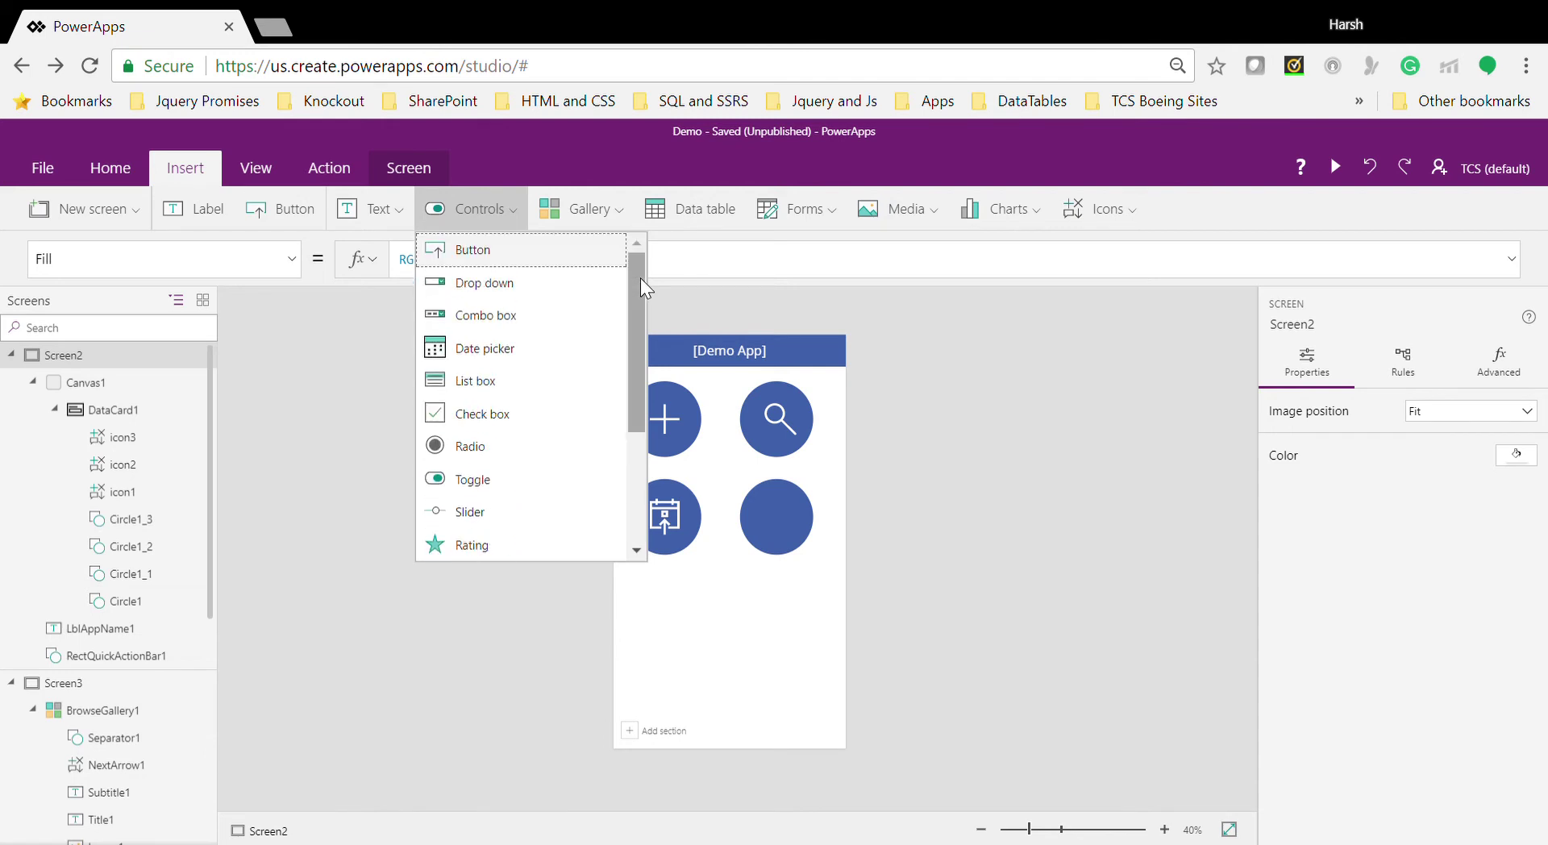
{"action": "left_click", "coordinate": [608, 209]}
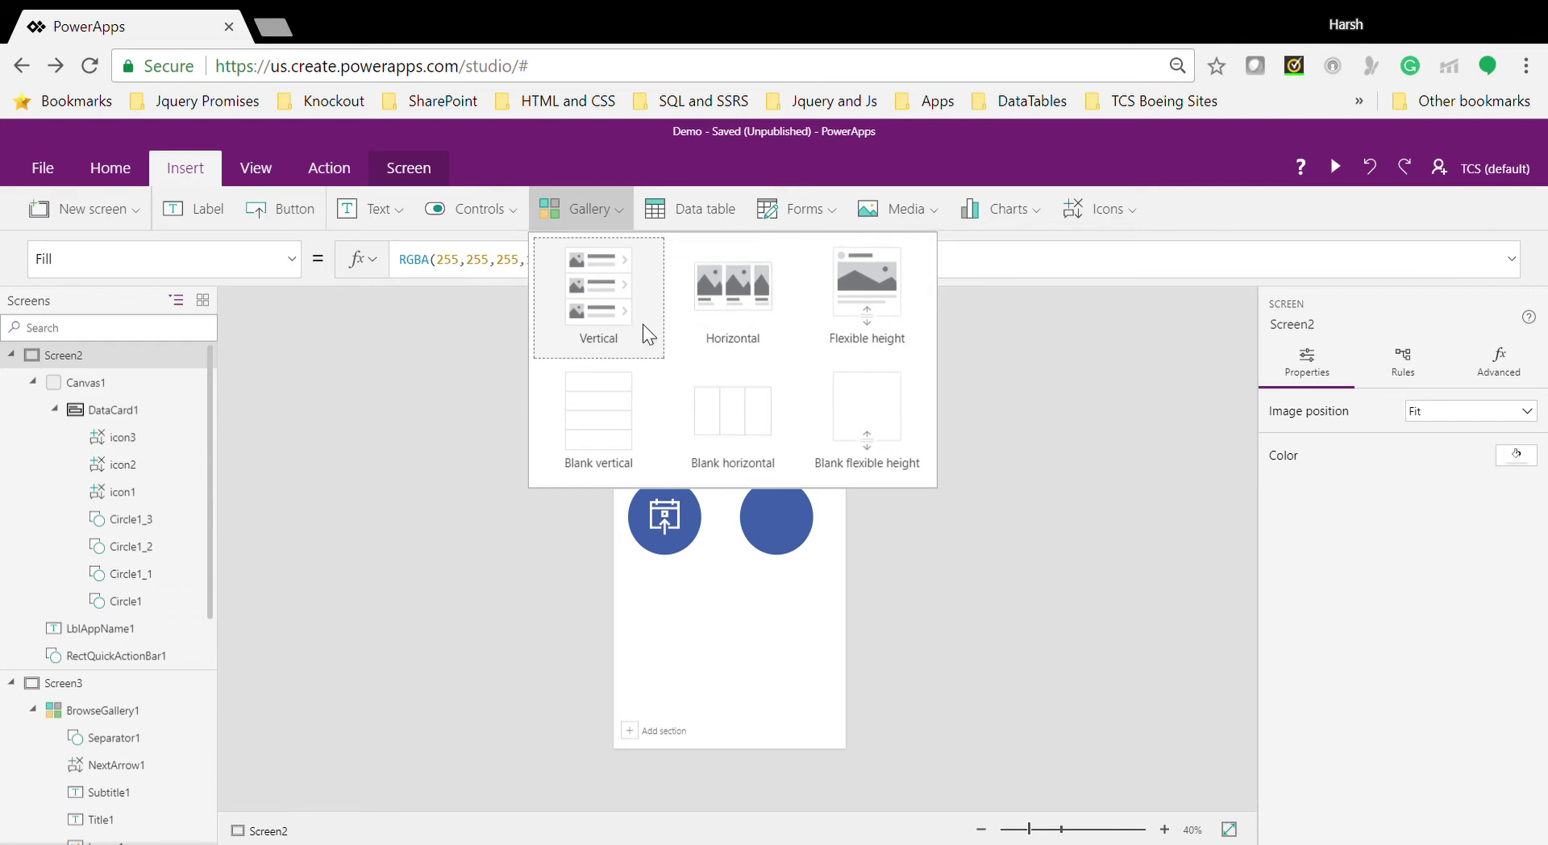
{"action": "key", "text": "Escape"}
Step: Insert a data table on Screen2 and delete it again
{"action": "left_click", "coordinate": [724, 216]}
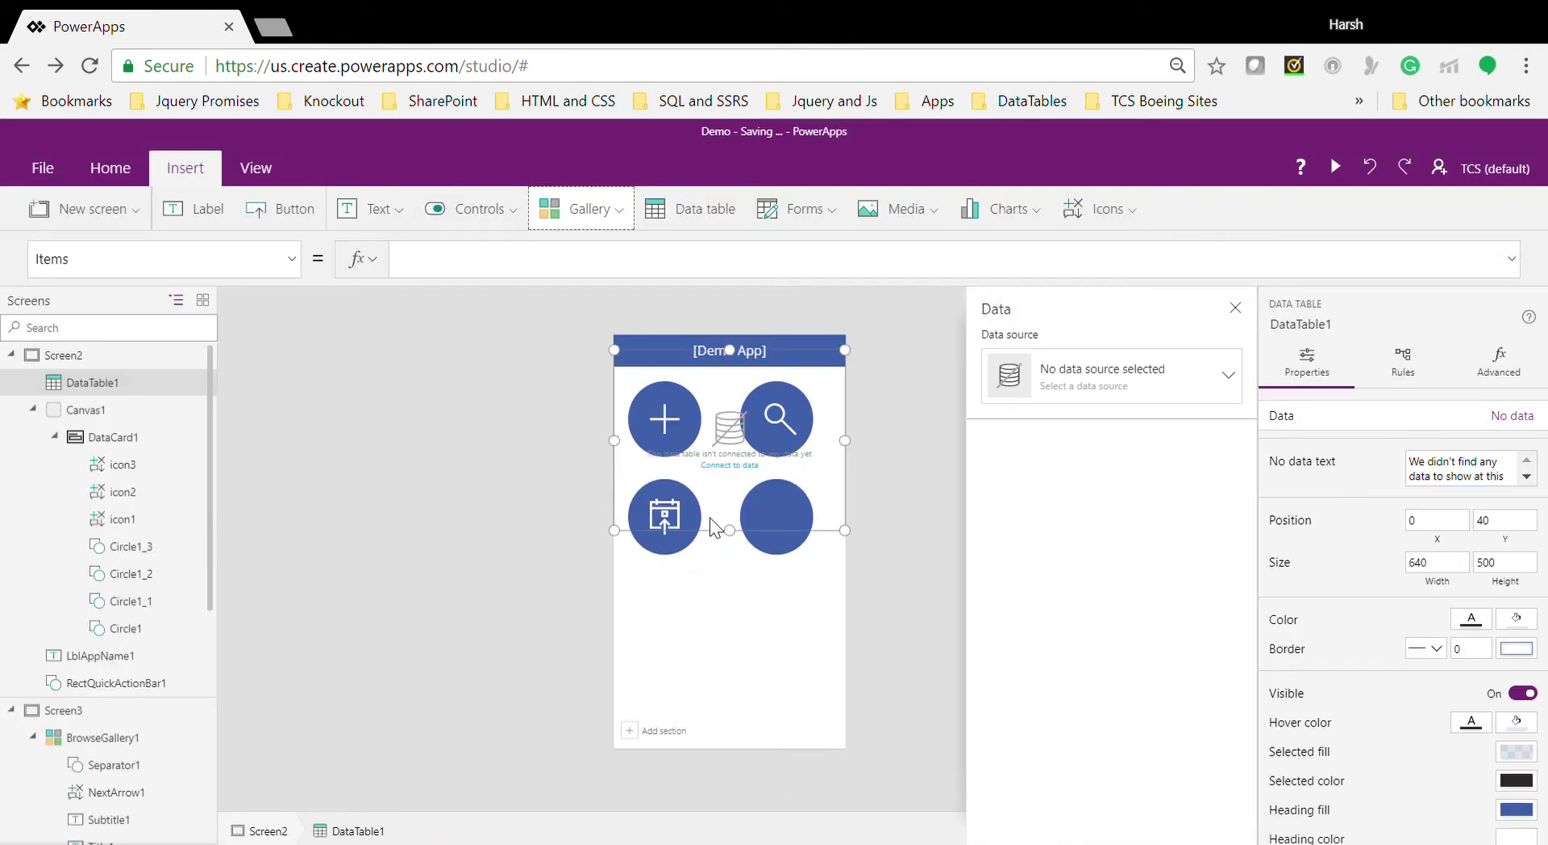
{"action": "key", "text": "Delete"}
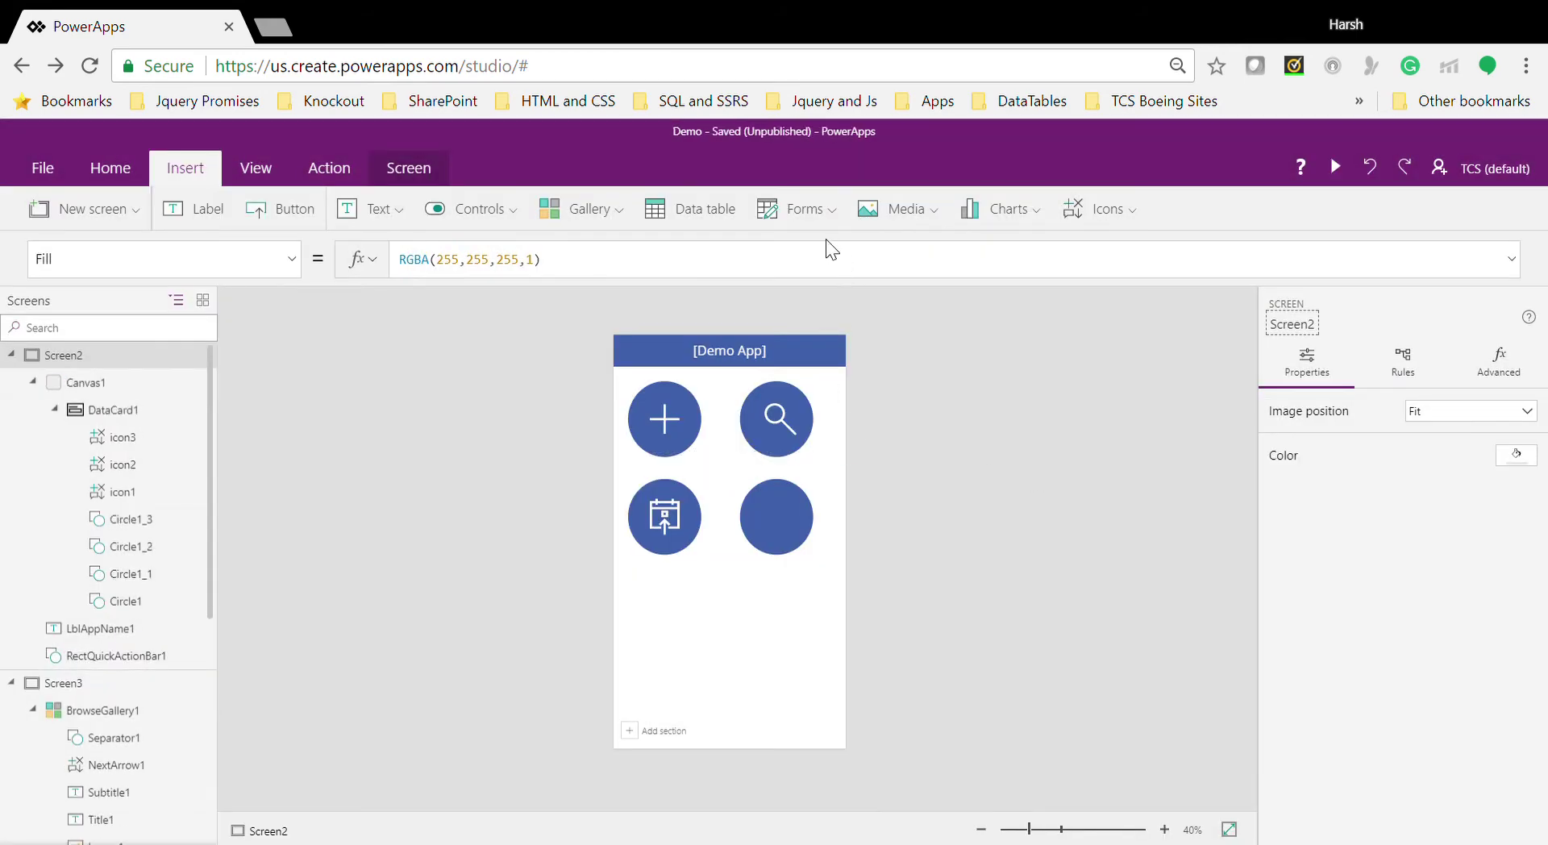
Step: Look through the form, media, chart and icon types that can be inserted on Screen2
{"action": "left_click", "coordinate": [820, 220]}
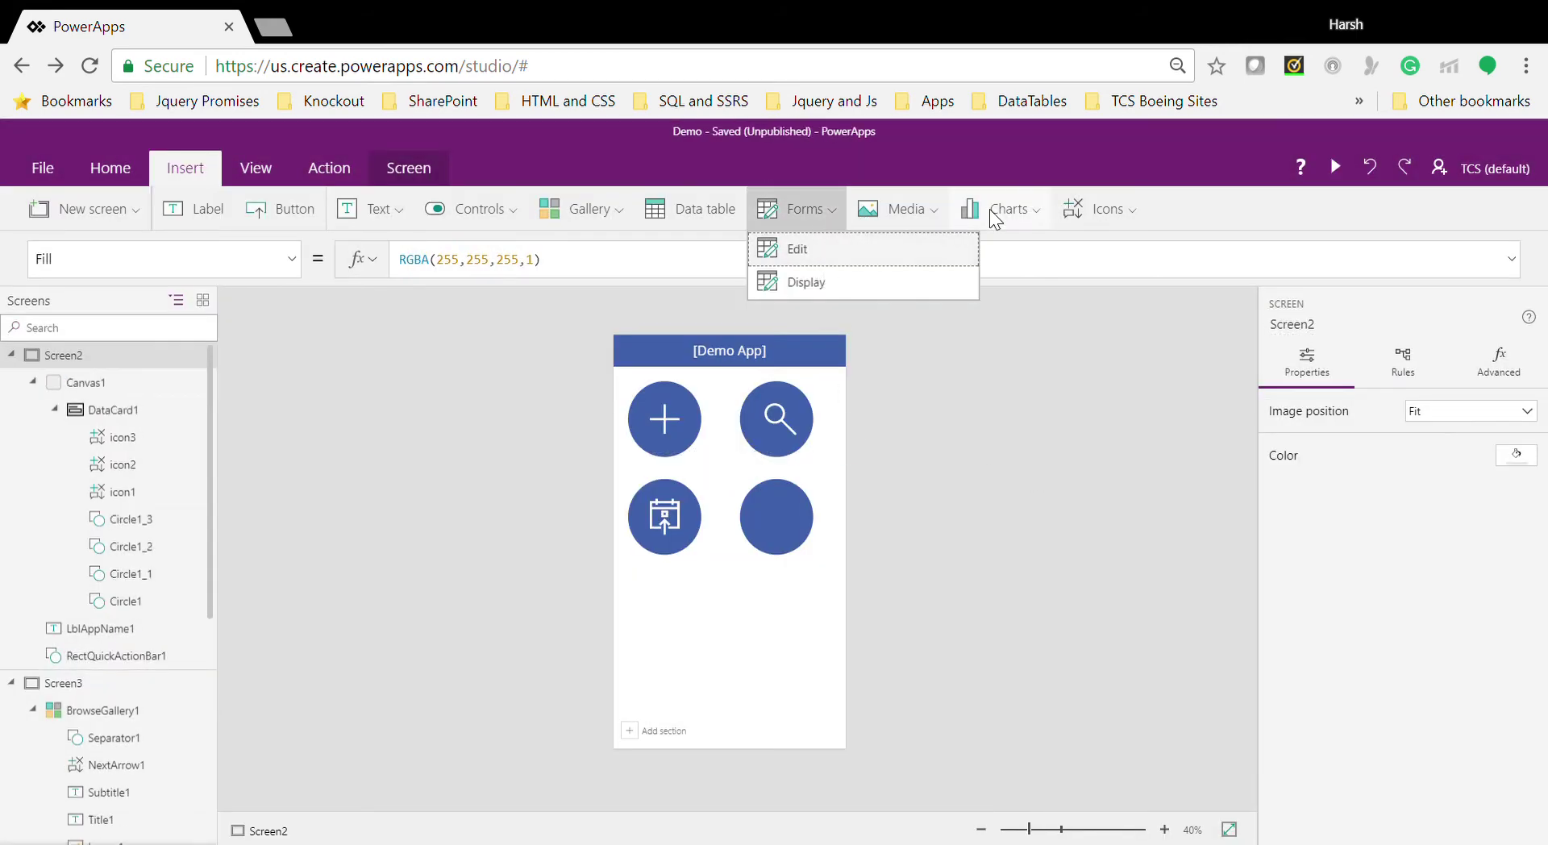
{"action": "left_click", "coordinate": [940, 209]}
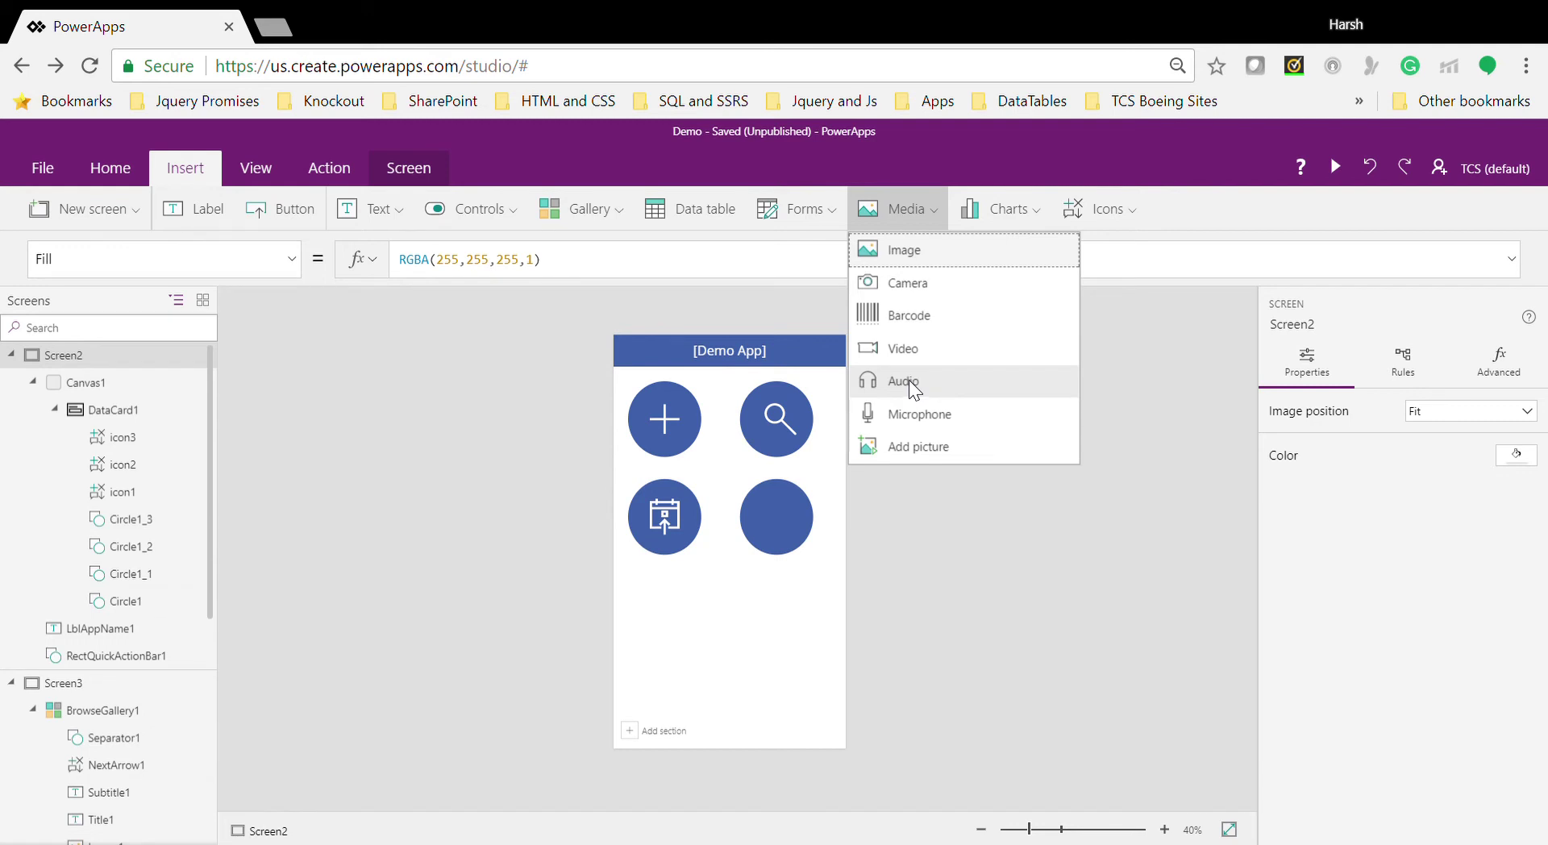
{"action": "left_click", "coordinate": [1020, 213]}
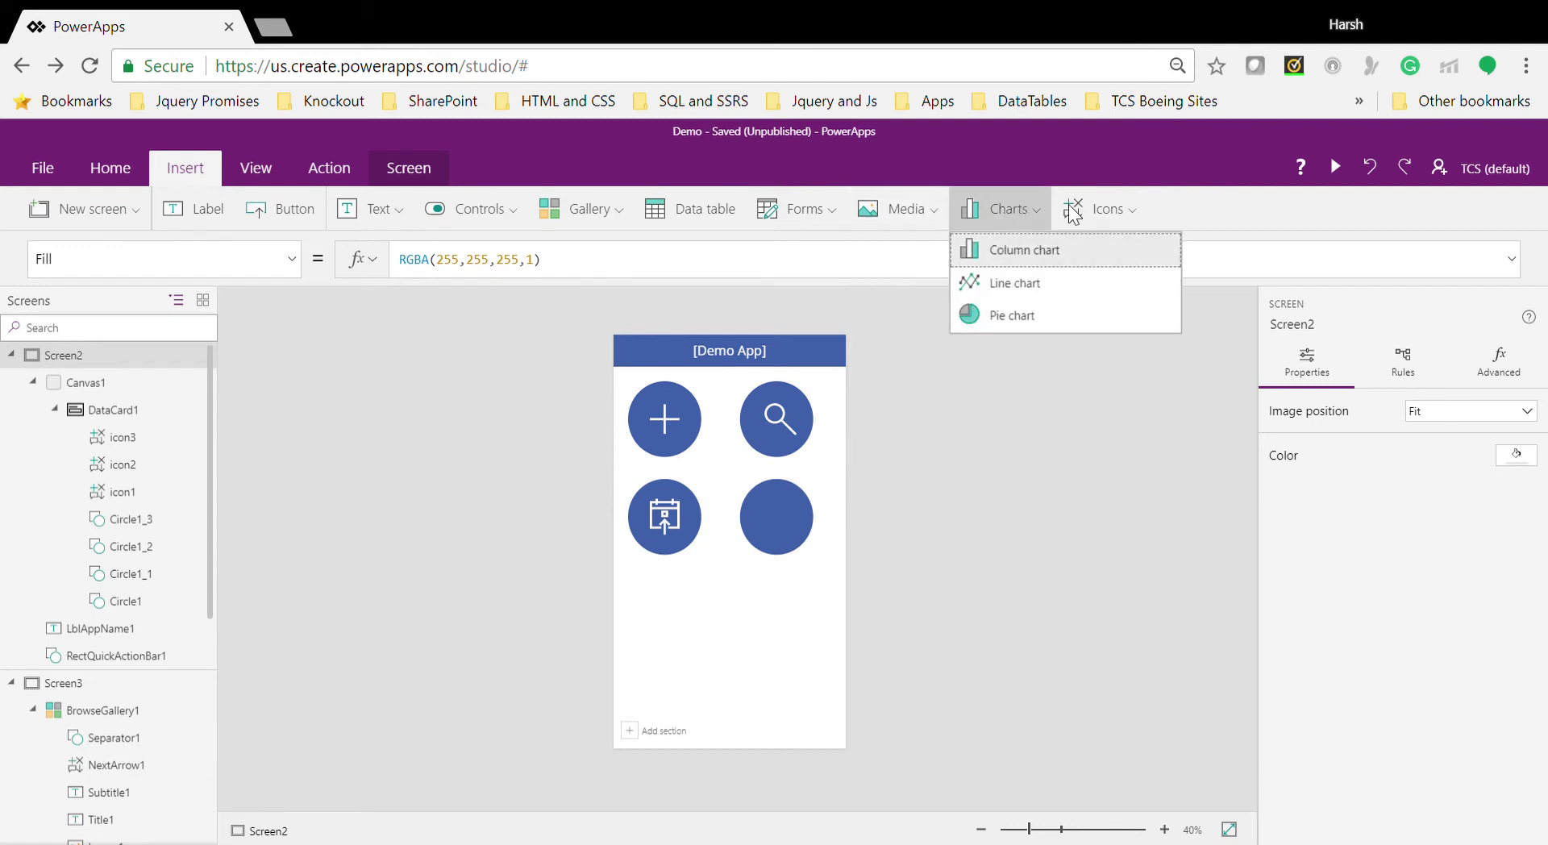
{"action": "left_click", "coordinate": [1118, 214]}
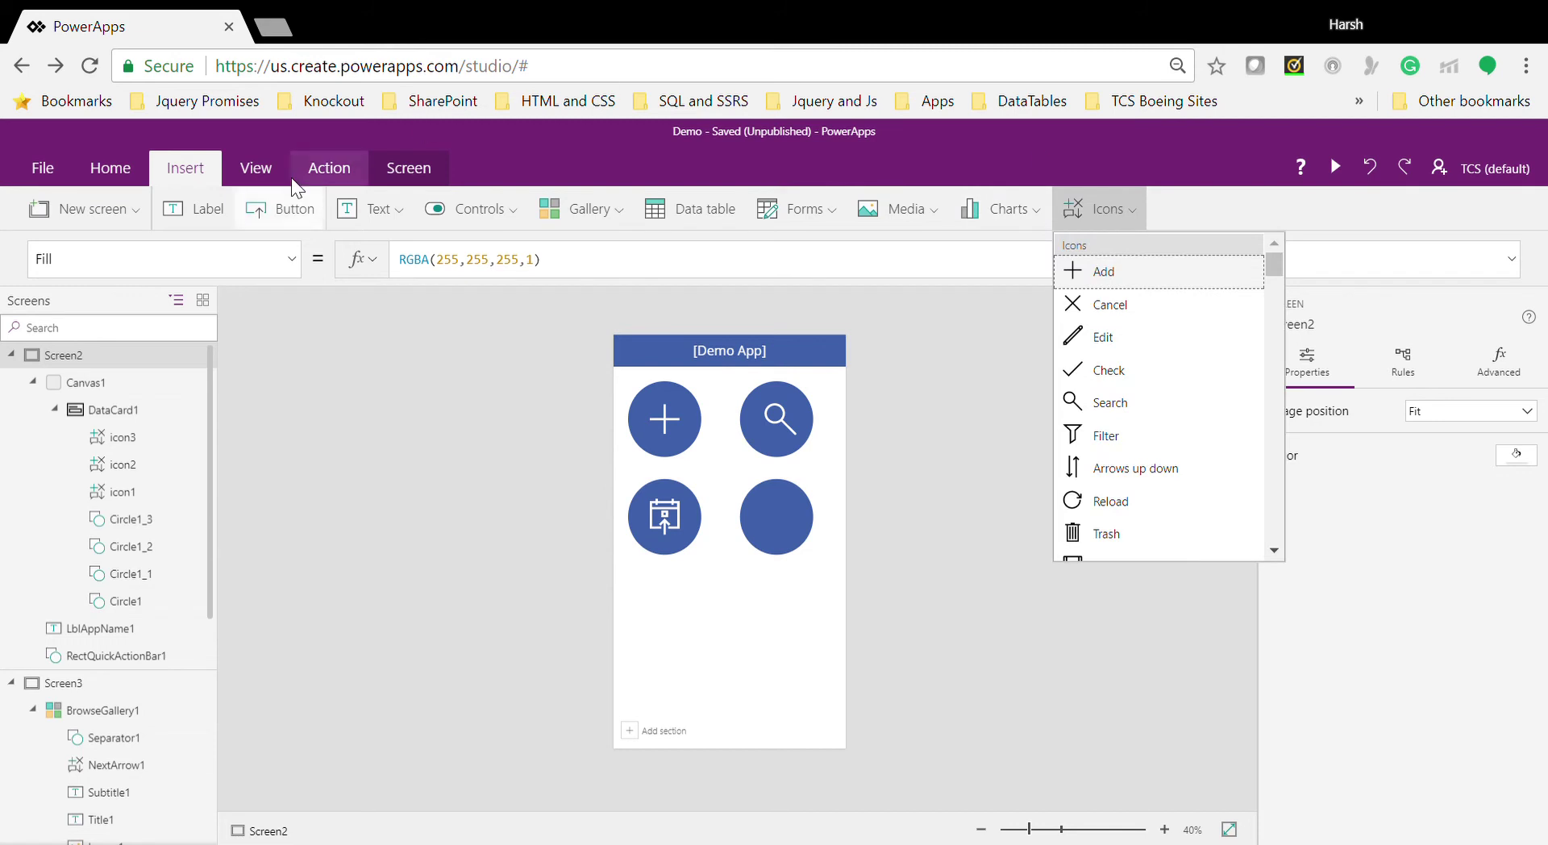
{"action": "left_click", "coordinate": [119, 169]}
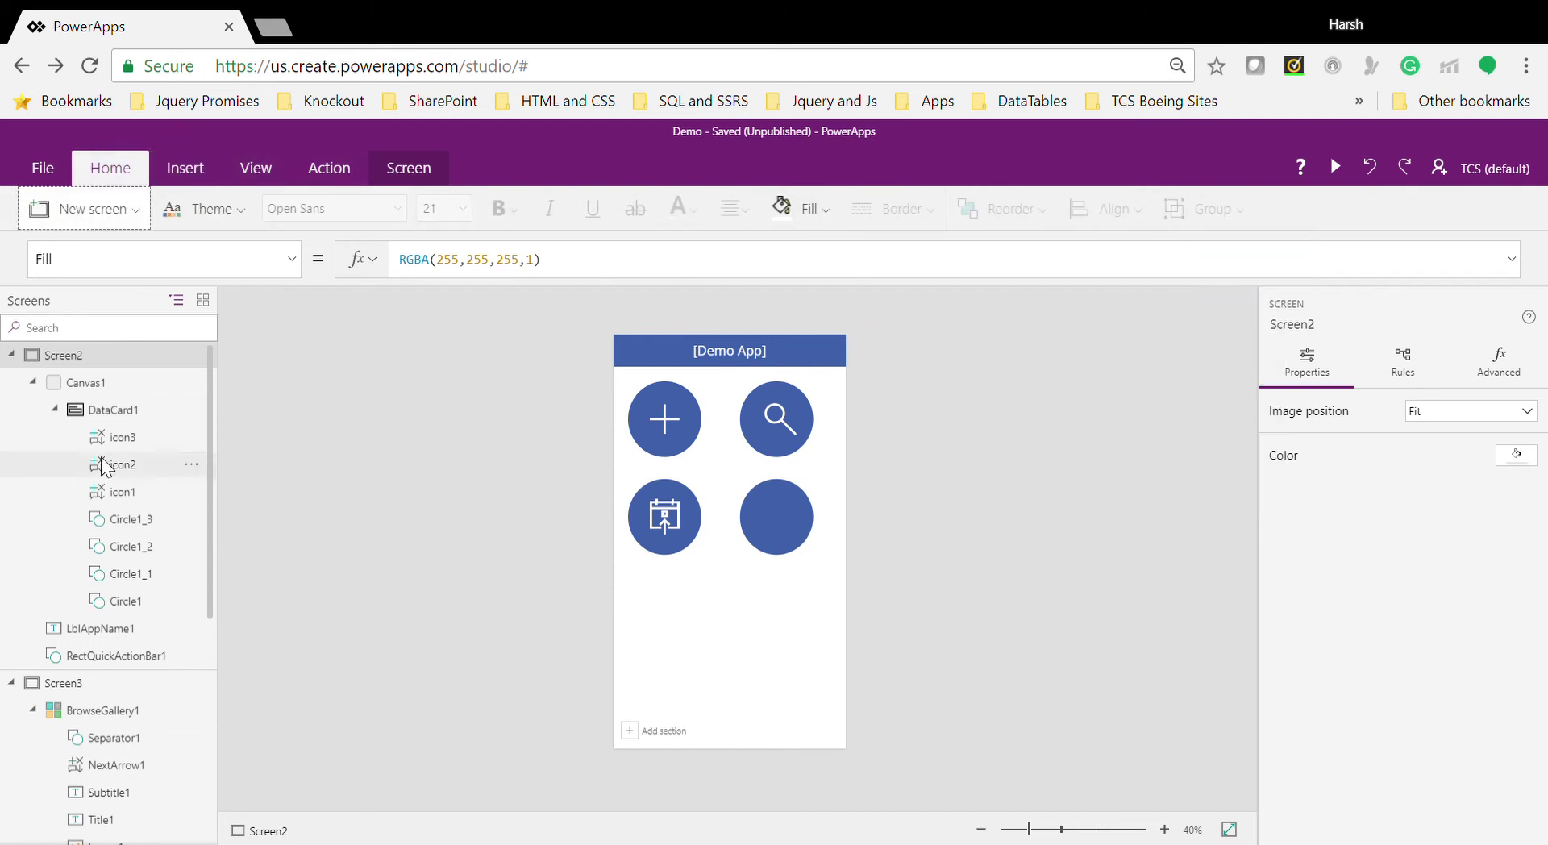
Step: Collapse Screen2, Screen3 and Screen4 in the screen tree
{"action": "left_click", "coordinate": [12, 355]}
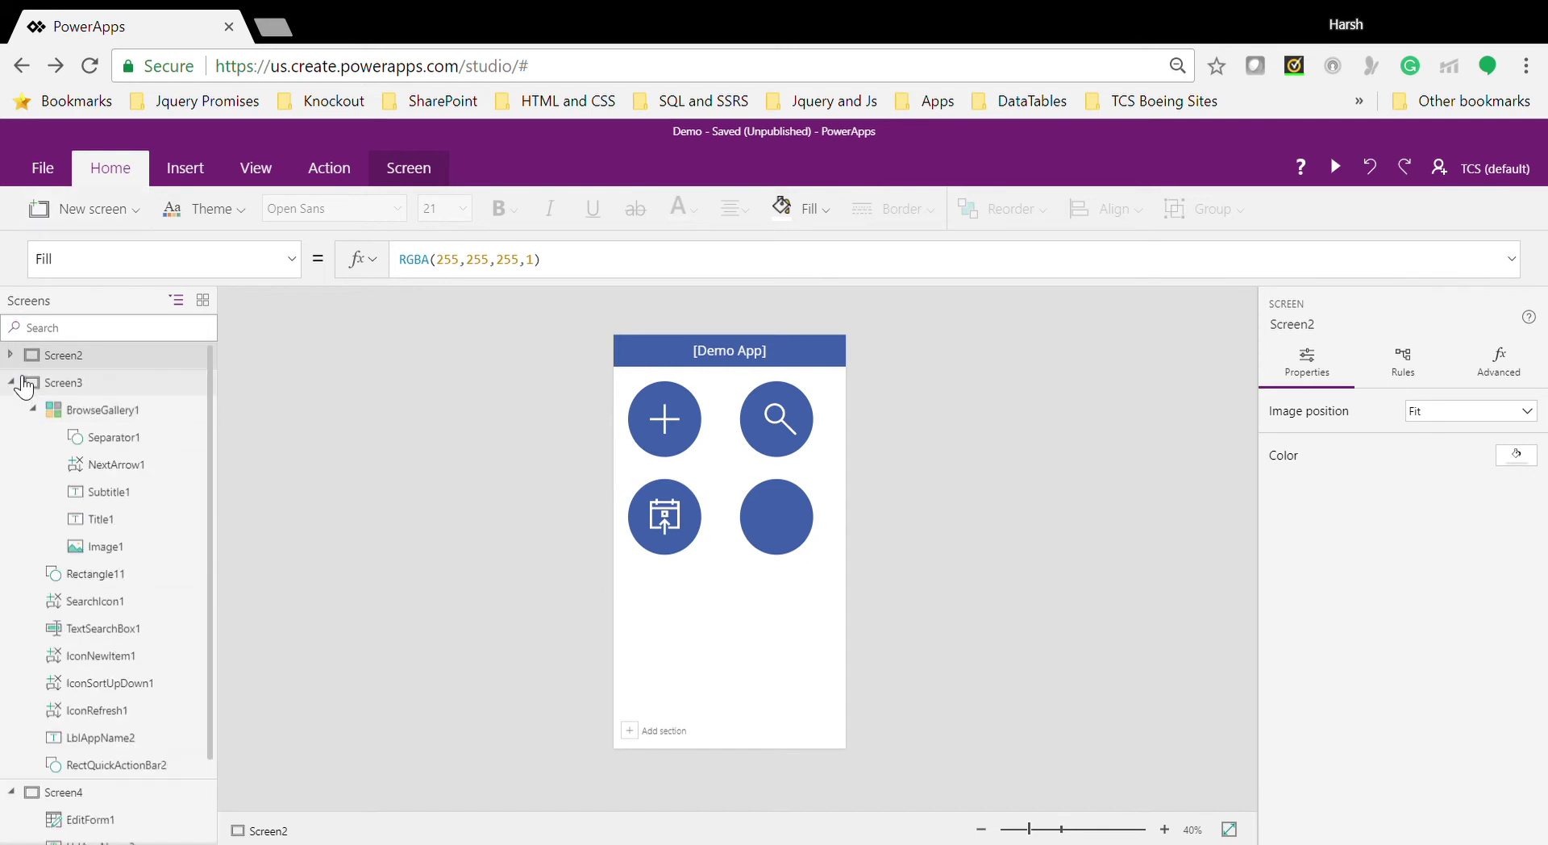
{"action": "left_click", "coordinate": [13, 382]}
{"action": "left_click", "coordinate": [13, 409]}
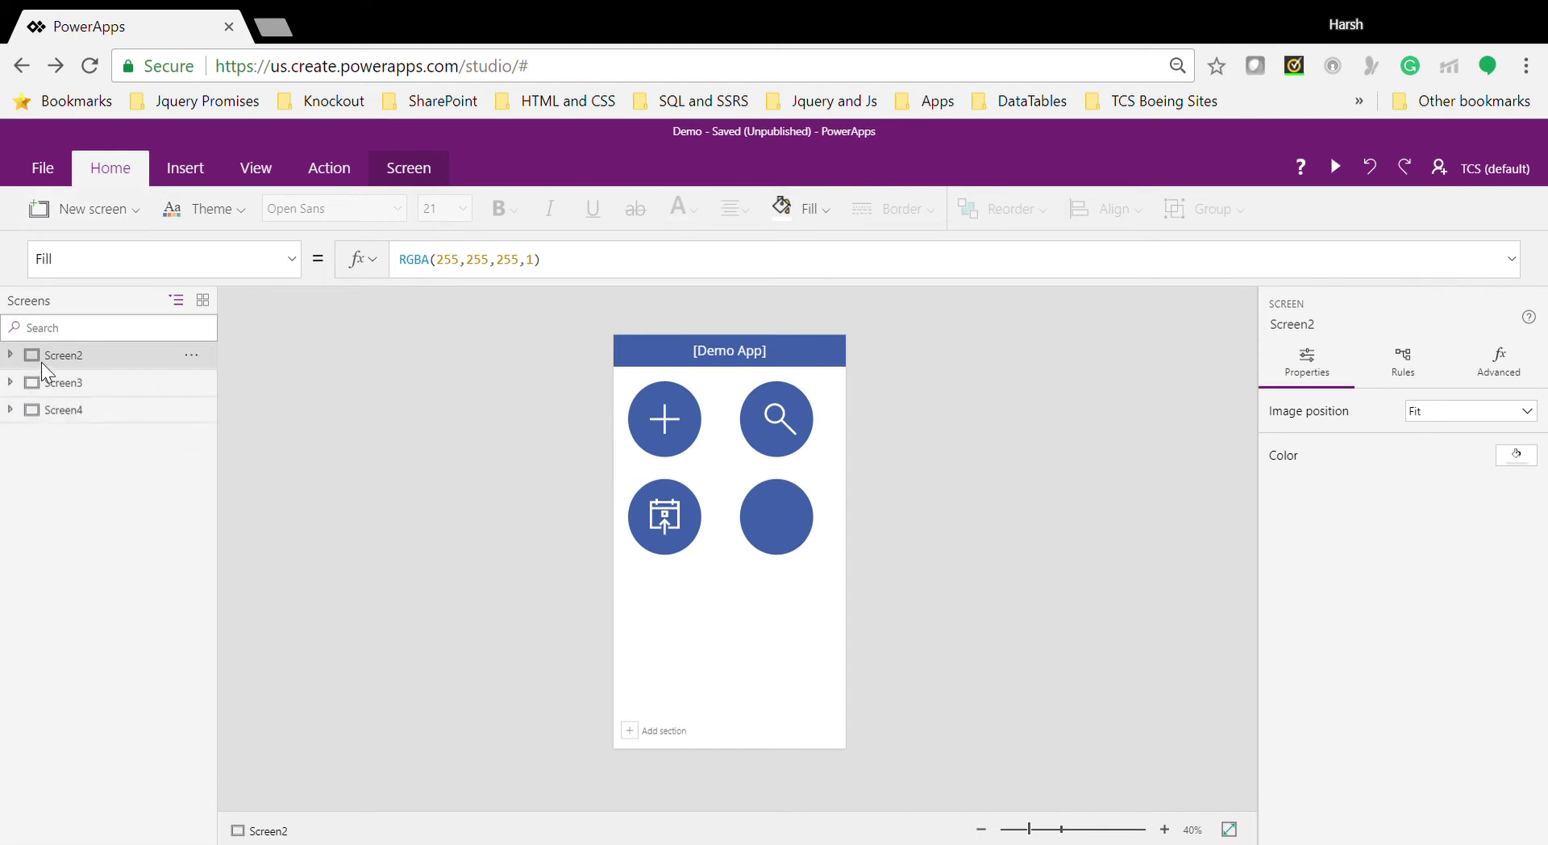
Step: Filter the screen tree for "icon" and select icon2 on Screen2
{"action": "left_click", "coordinate": [51, 332]}
{"action": "type", "text": "icon"}
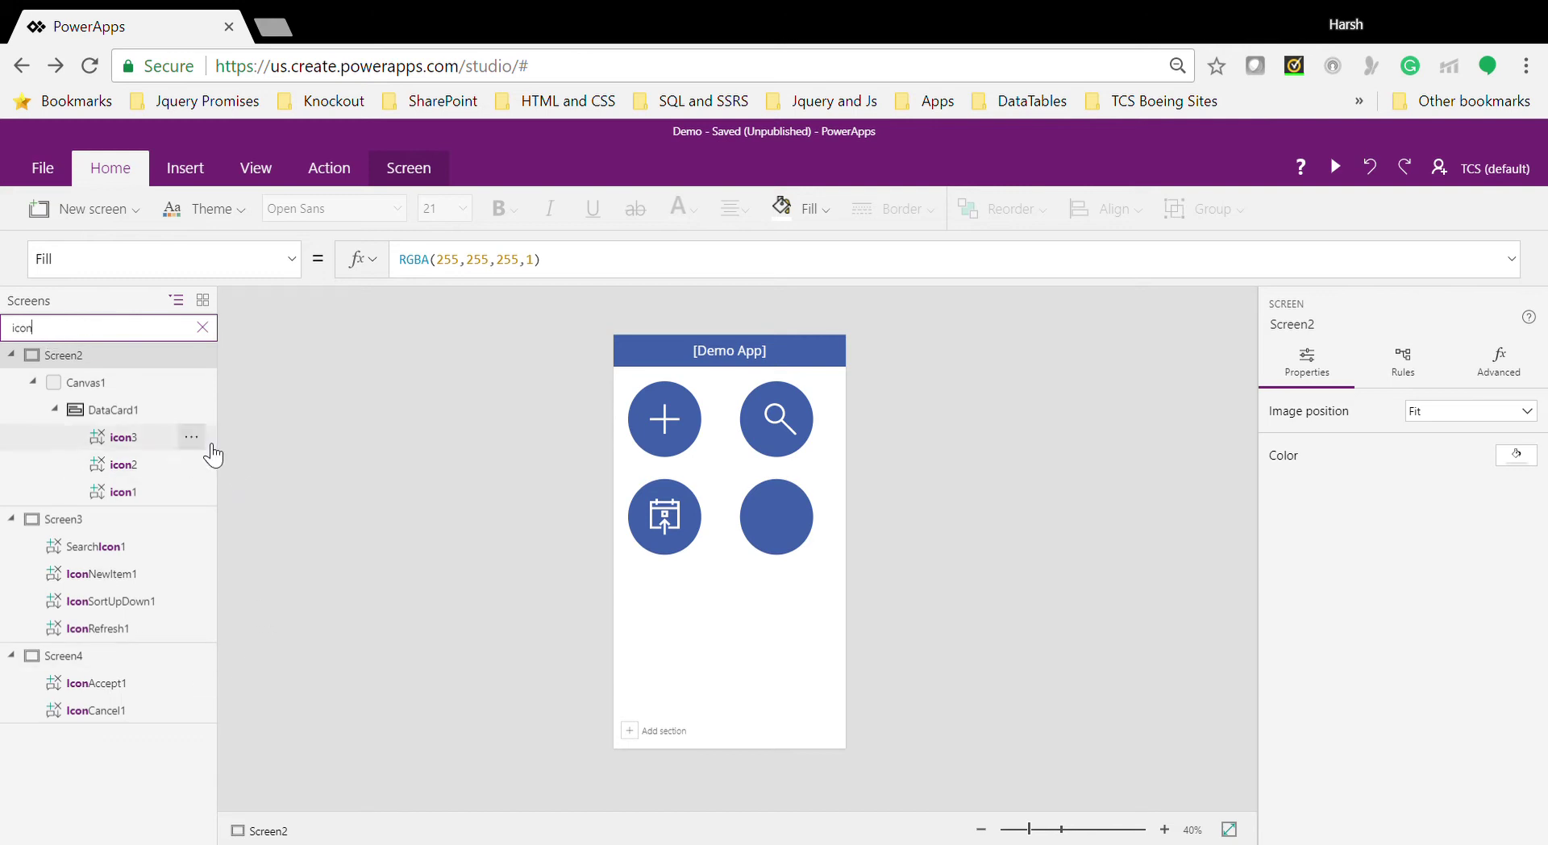
{"action": "left_click", "coordinate": [196, 438]}
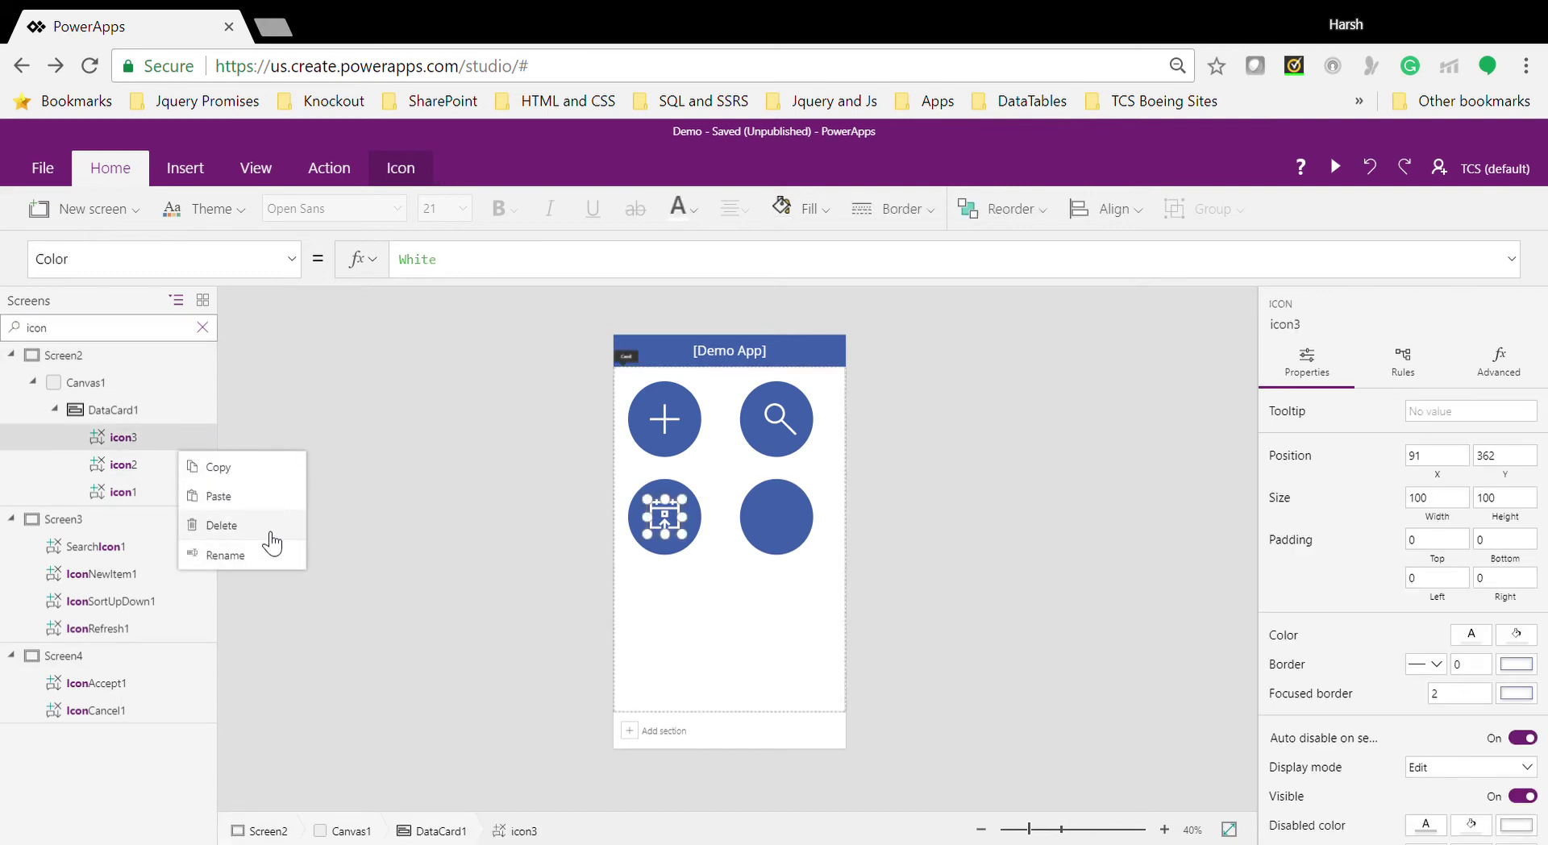
{"action": "left_click", "coordinate": [122, 456]}
{"action": "left_click", "coordinate": [45, 167]}
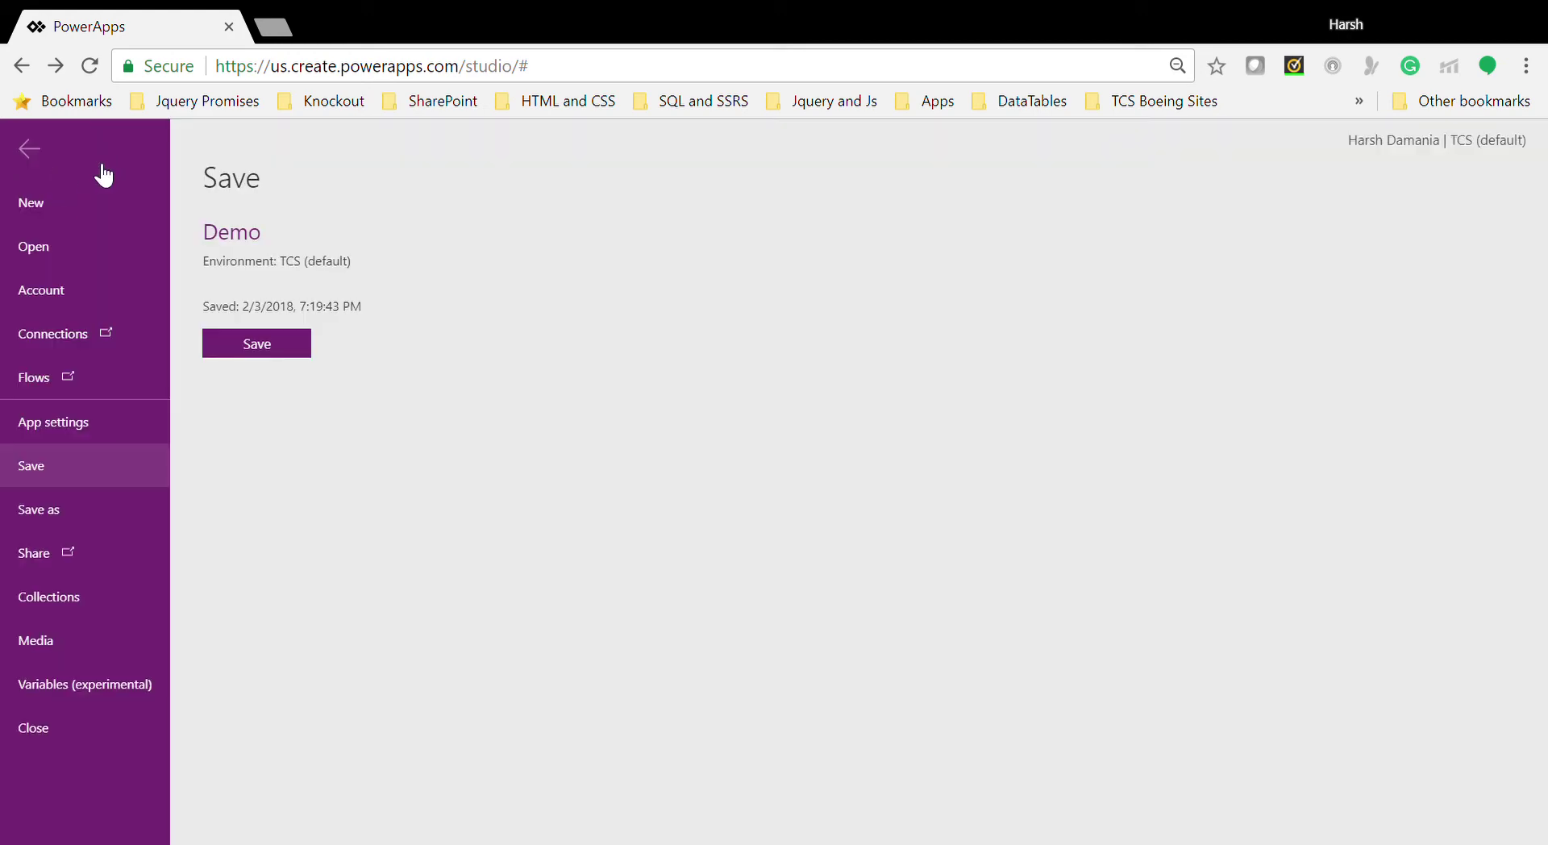
{"action": "left_click", "coordinate": [50, 150]}
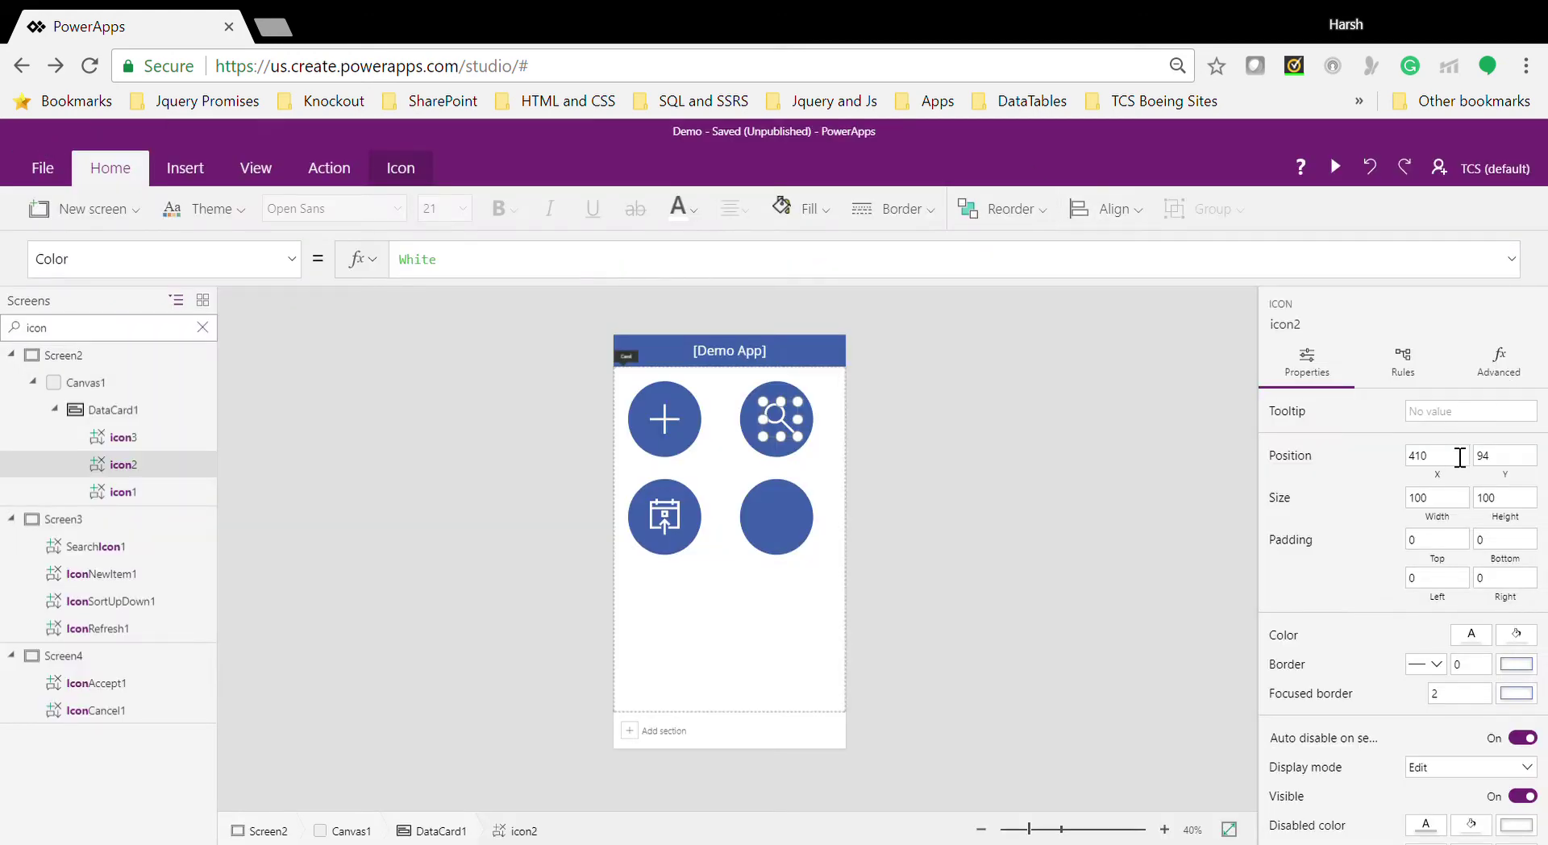
Step: Clear the tree filter and view the screens as thumbnails before returning to the tree view
{"action": "left_click", "coordinate": [204, 328]}
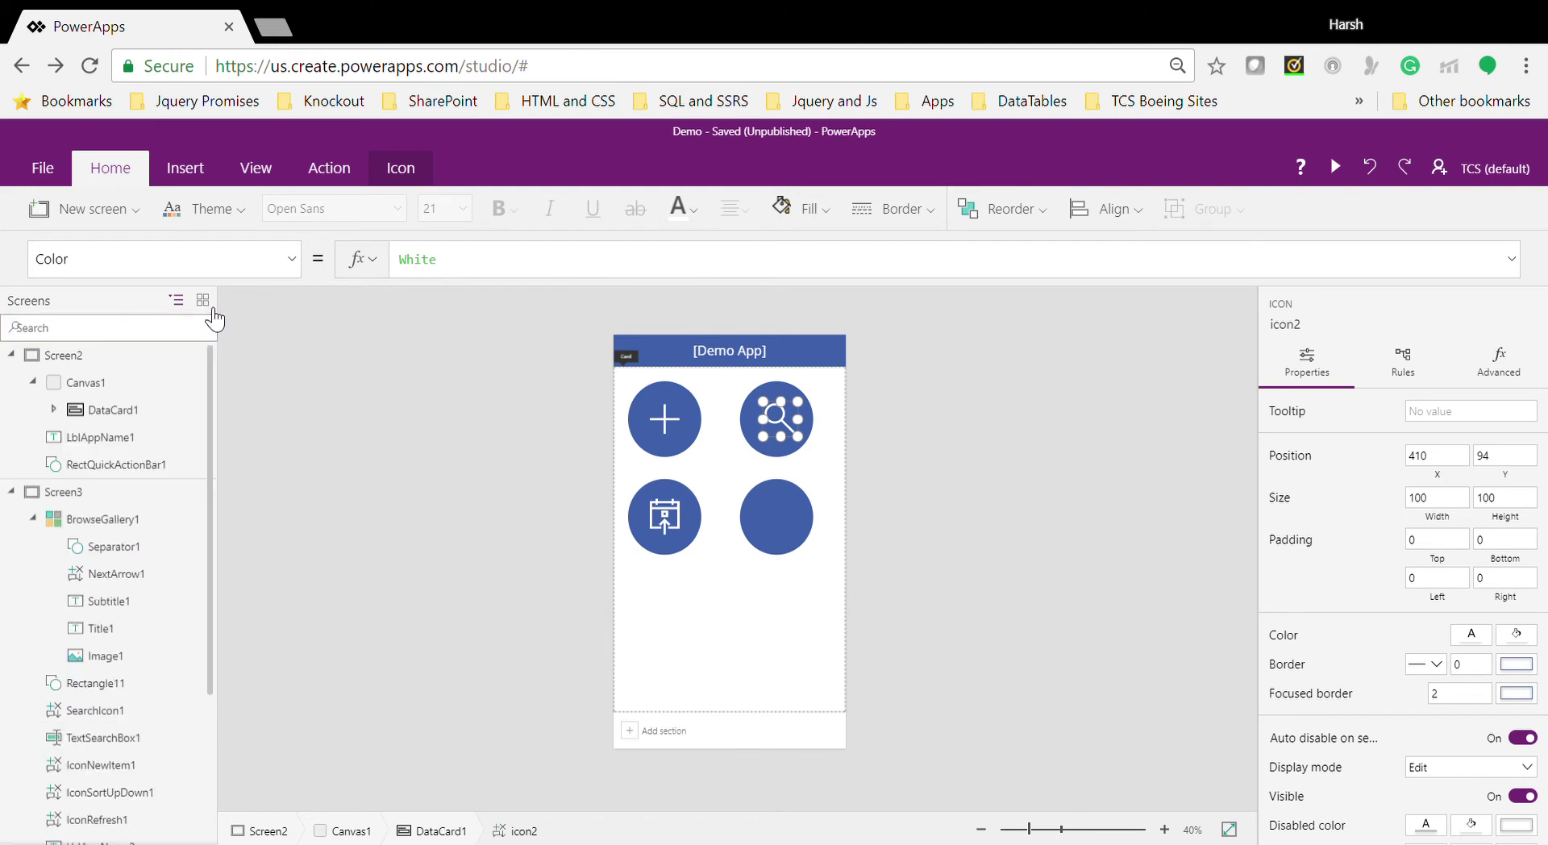
{"action": "left_click", "coordinate": [205, 302]}
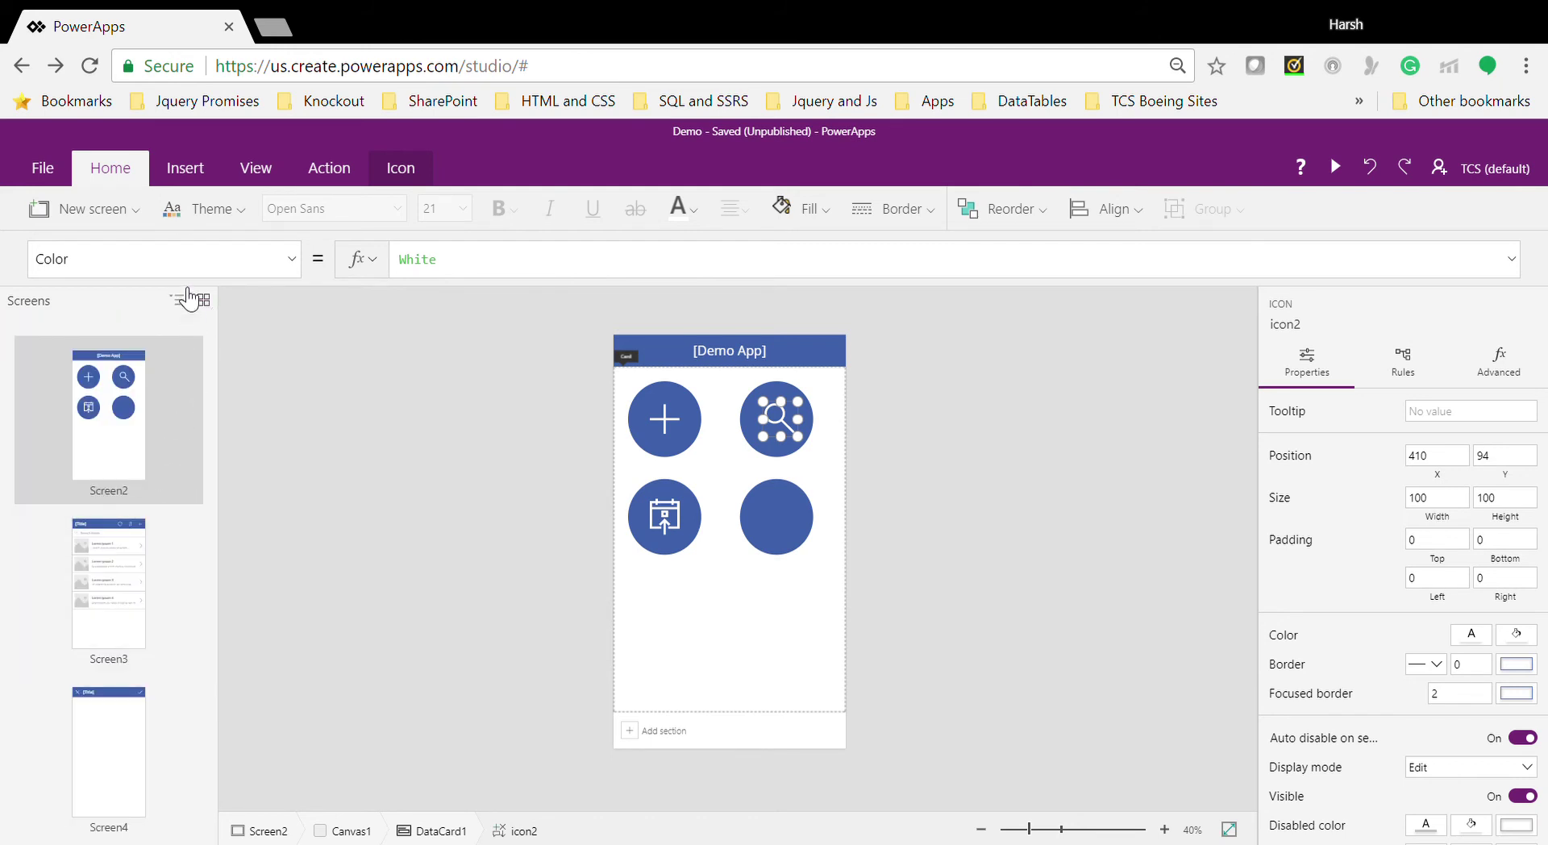
{"action": "left_click", "coordinate": [180, 301]}
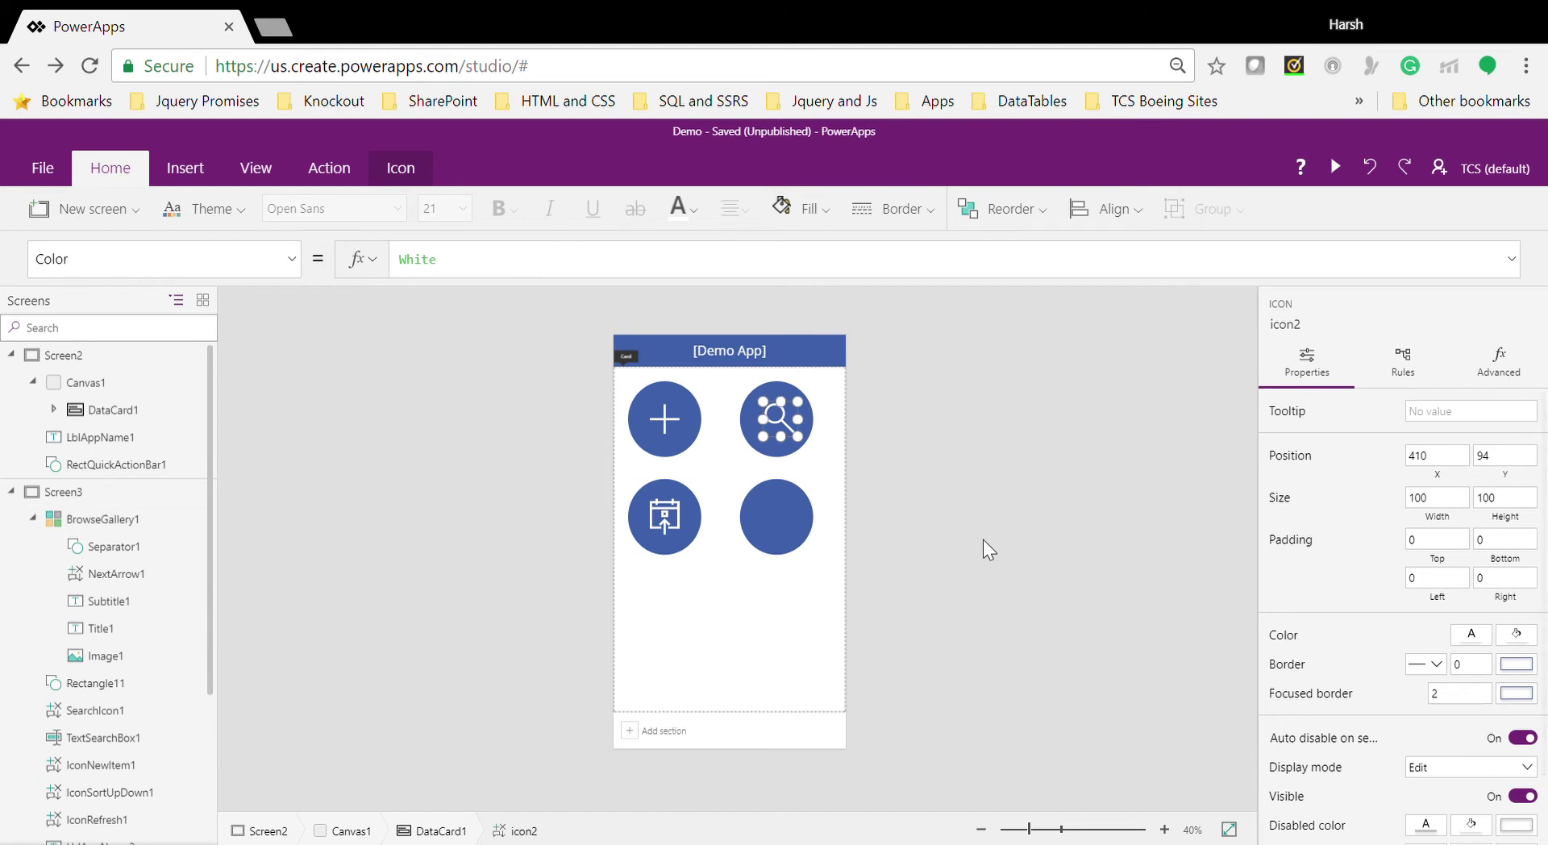
Step: Examine the display mode options, rules and full advanced properties of DataCard1 on Screen2
{"action": "left_click", "coordinate": [667, 609]}
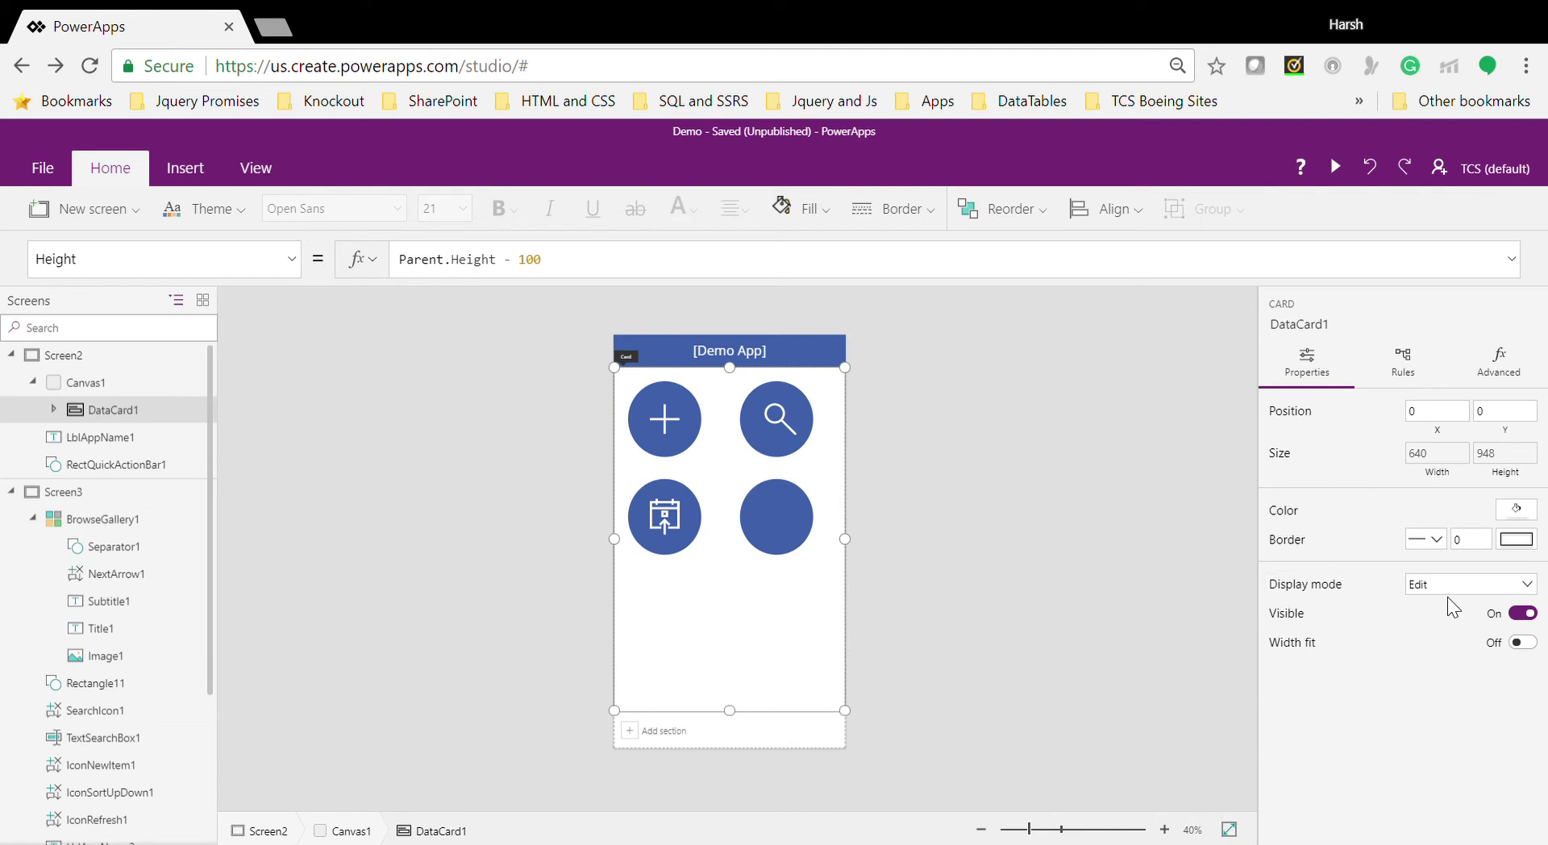
{"action": "left_click", "coordinate": [1441, 580]}
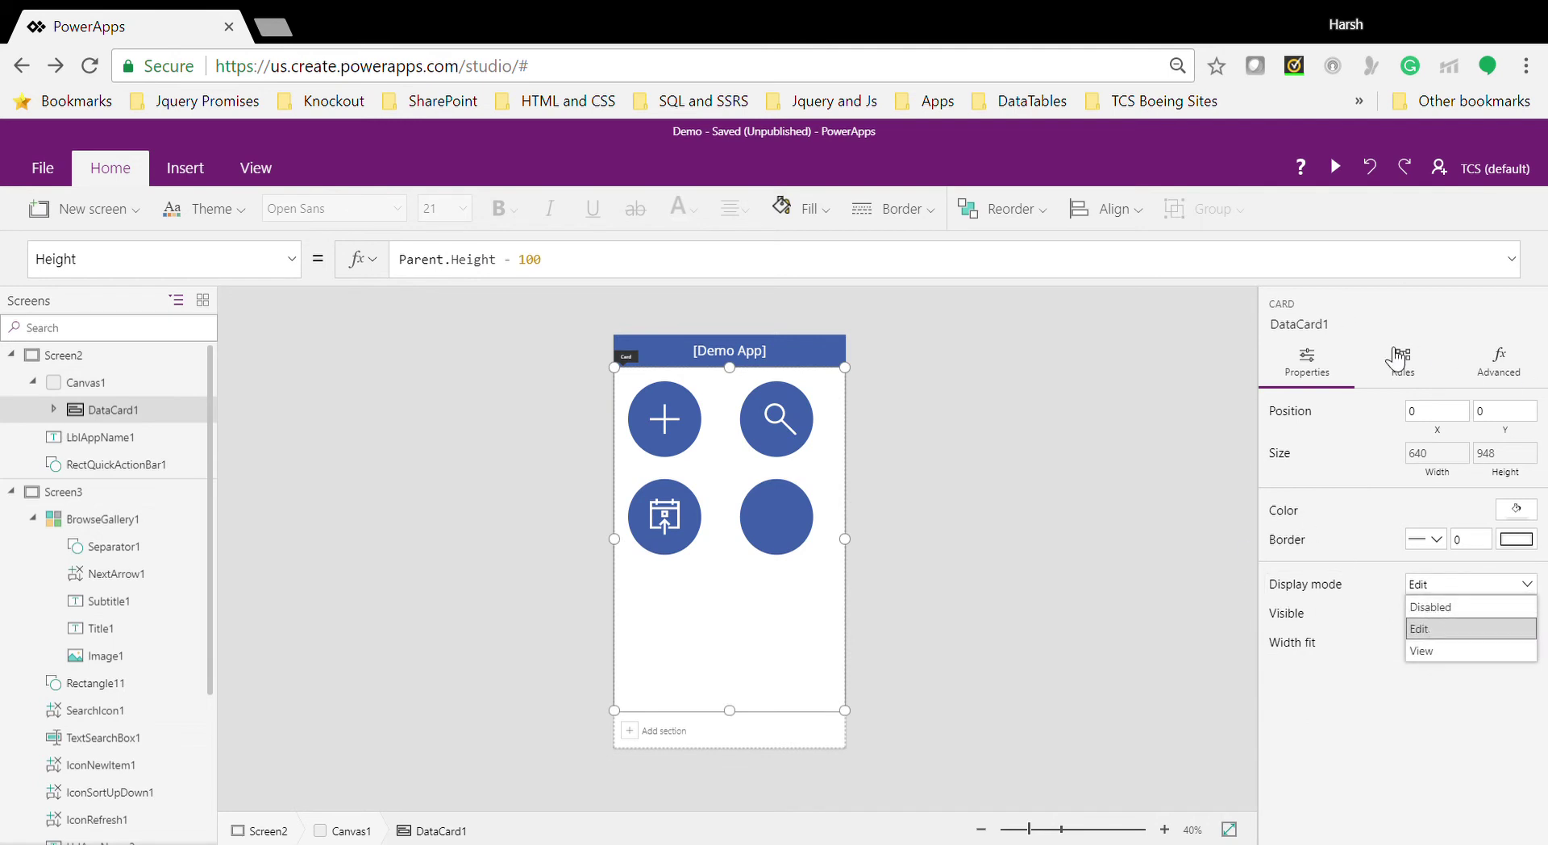
{"action": "left_click", "coordinate": [1421, 379]}
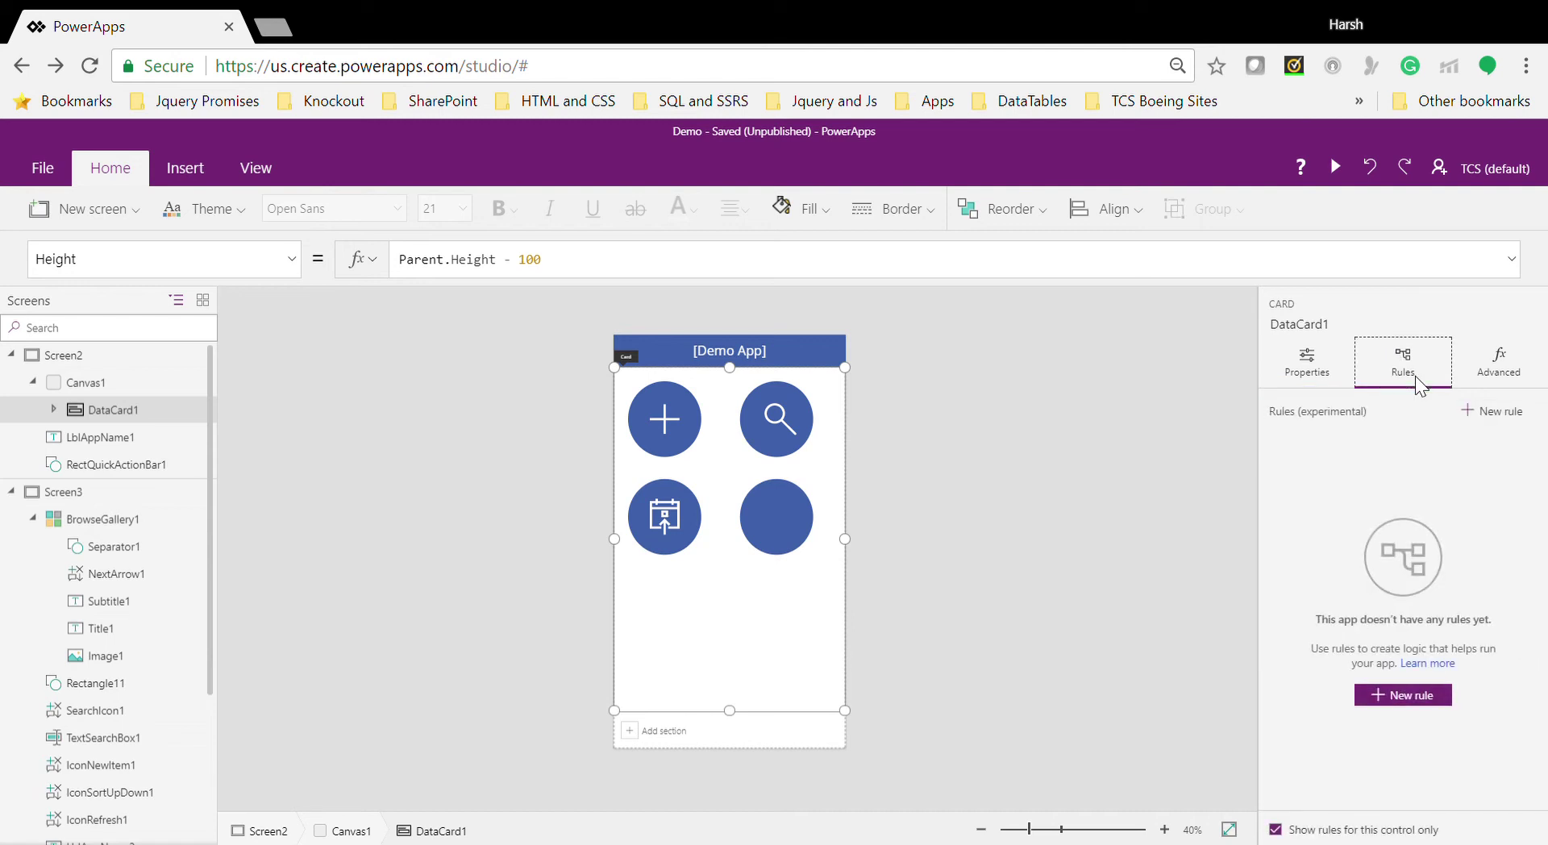
{"action": "left_click", "coordinate": [1498, 375]}
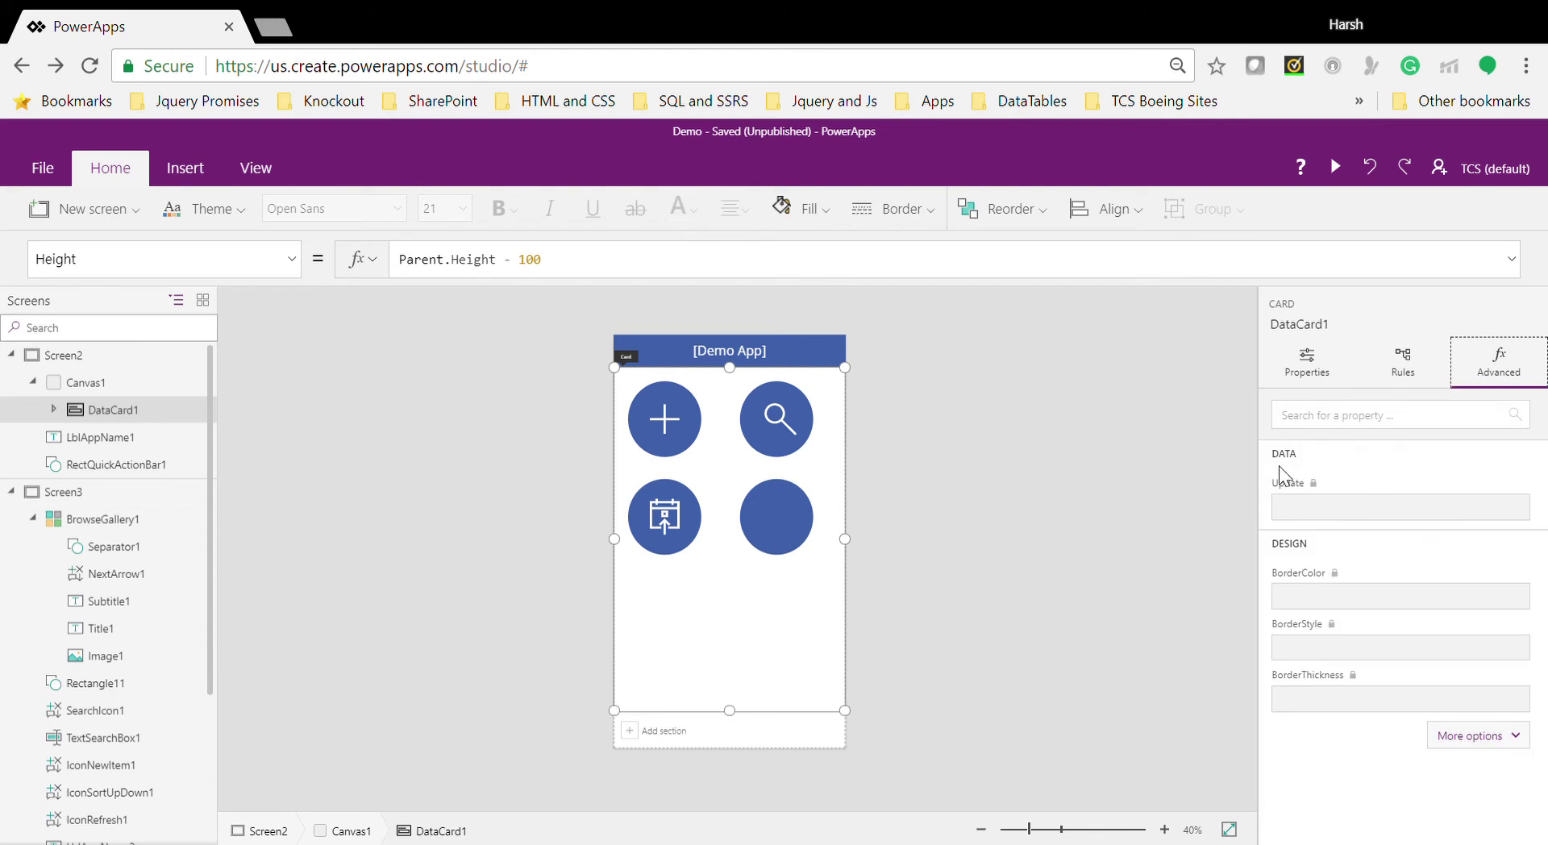
{"action": "left_click", "coordinate": [1504, 740]}
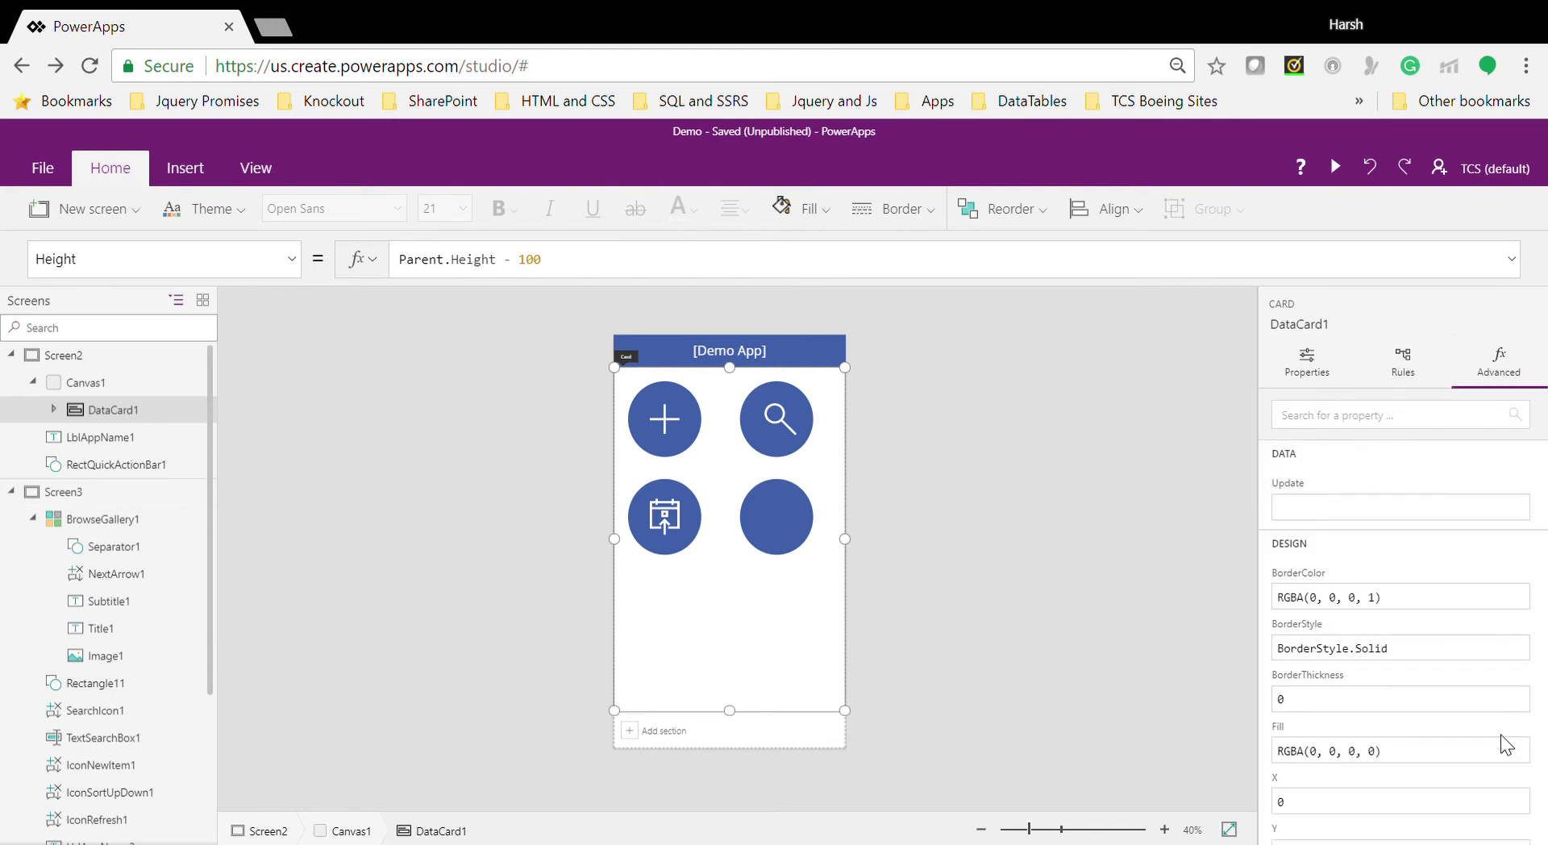
{"action": "left_click", "coordinate": [1049, 476]}
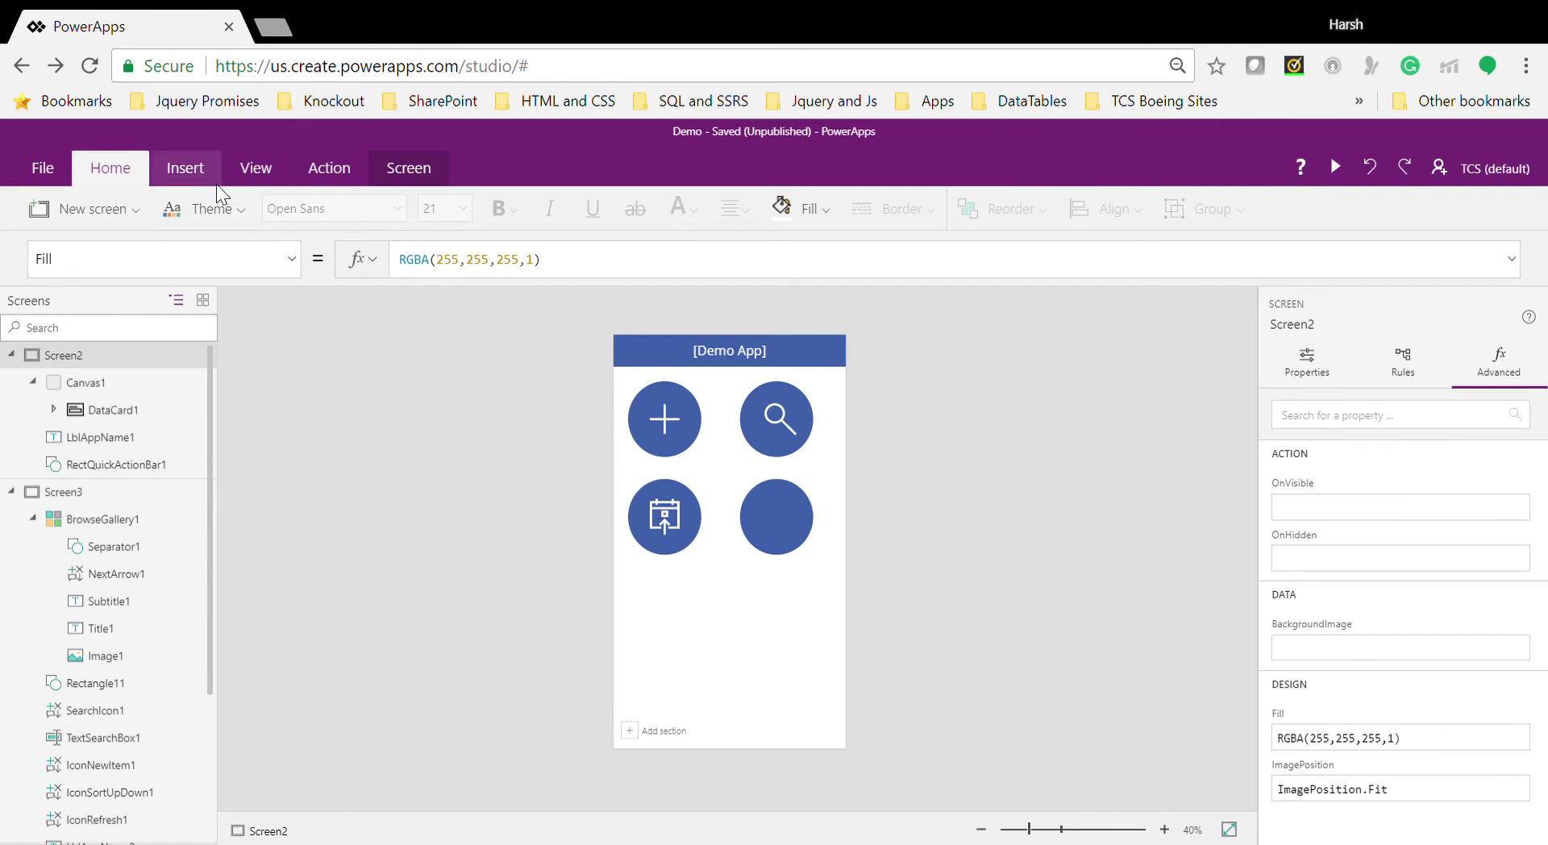
Step: Review the available insert and view commands and collapse Screen2 in the screen tree
{"action": "left_click", "coordinate": [183, 172]}
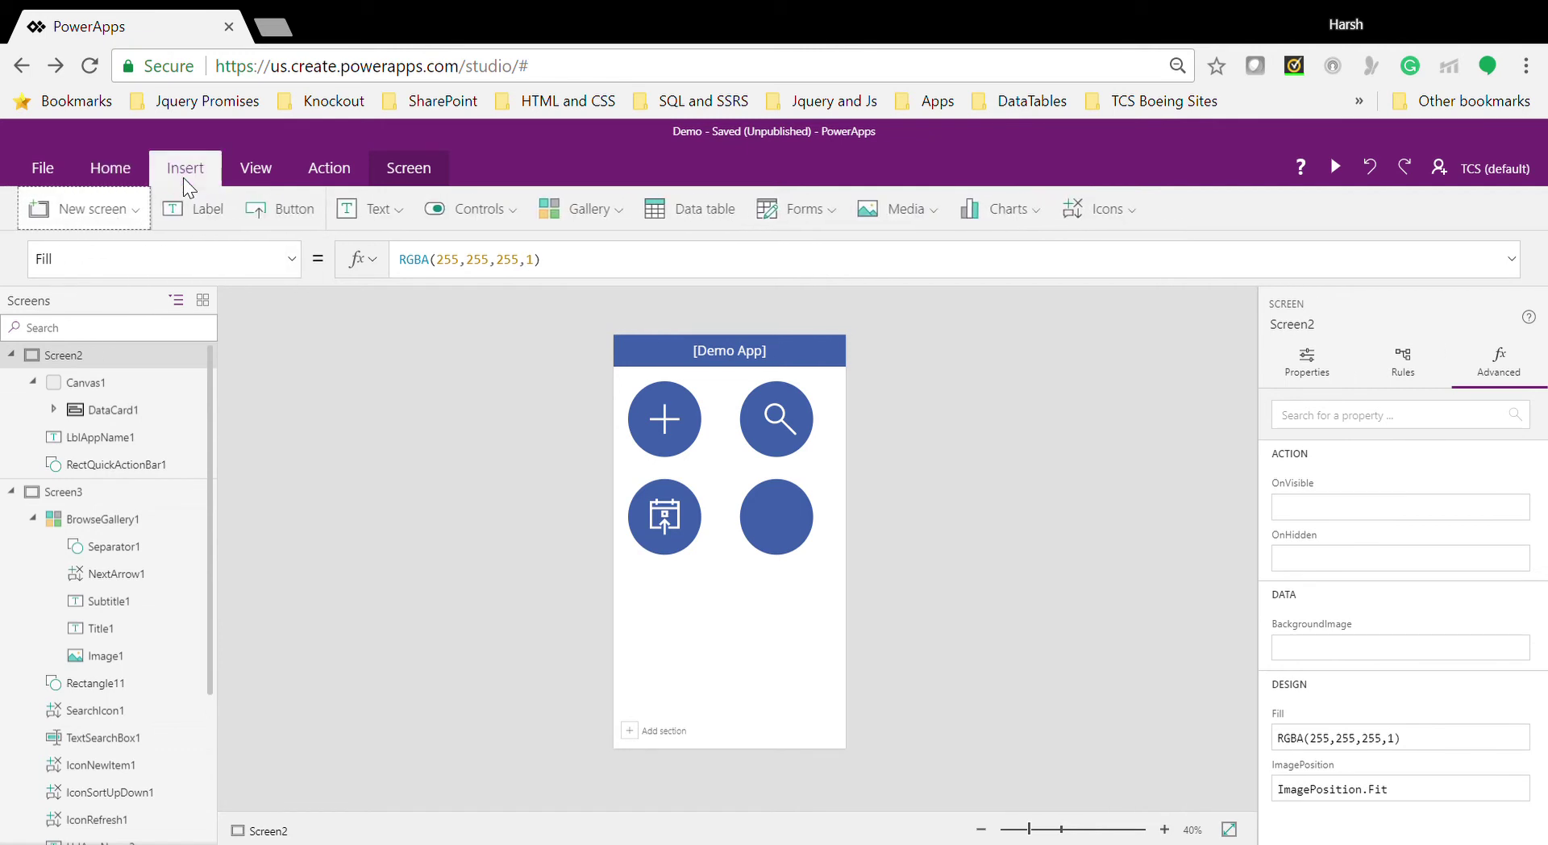
{"action": "left_click", "coordinate": [270, 167]}
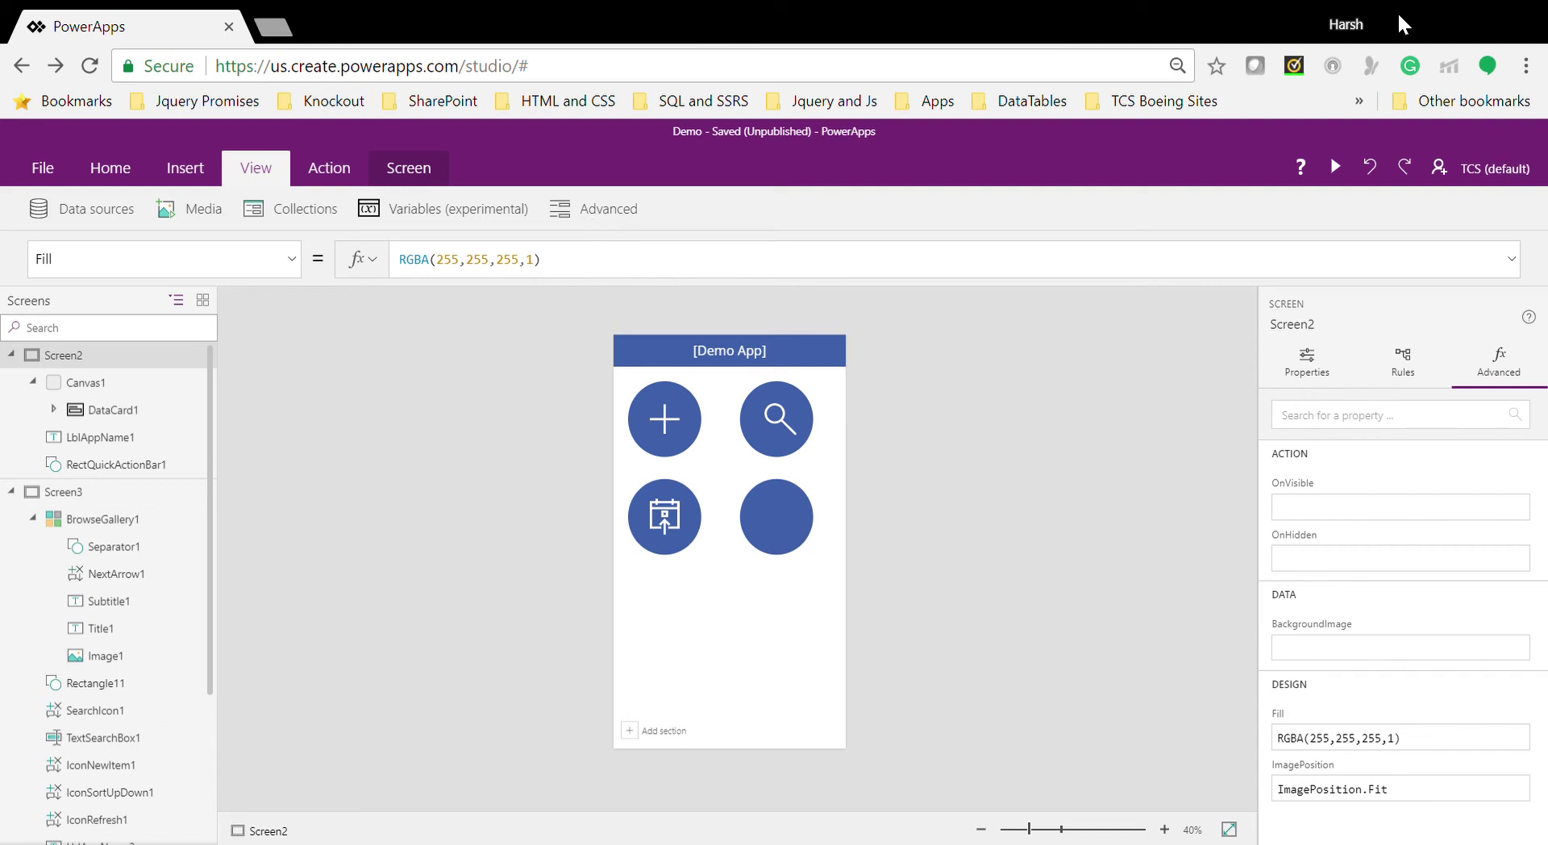
{"action": "key", "text": "Tab"}
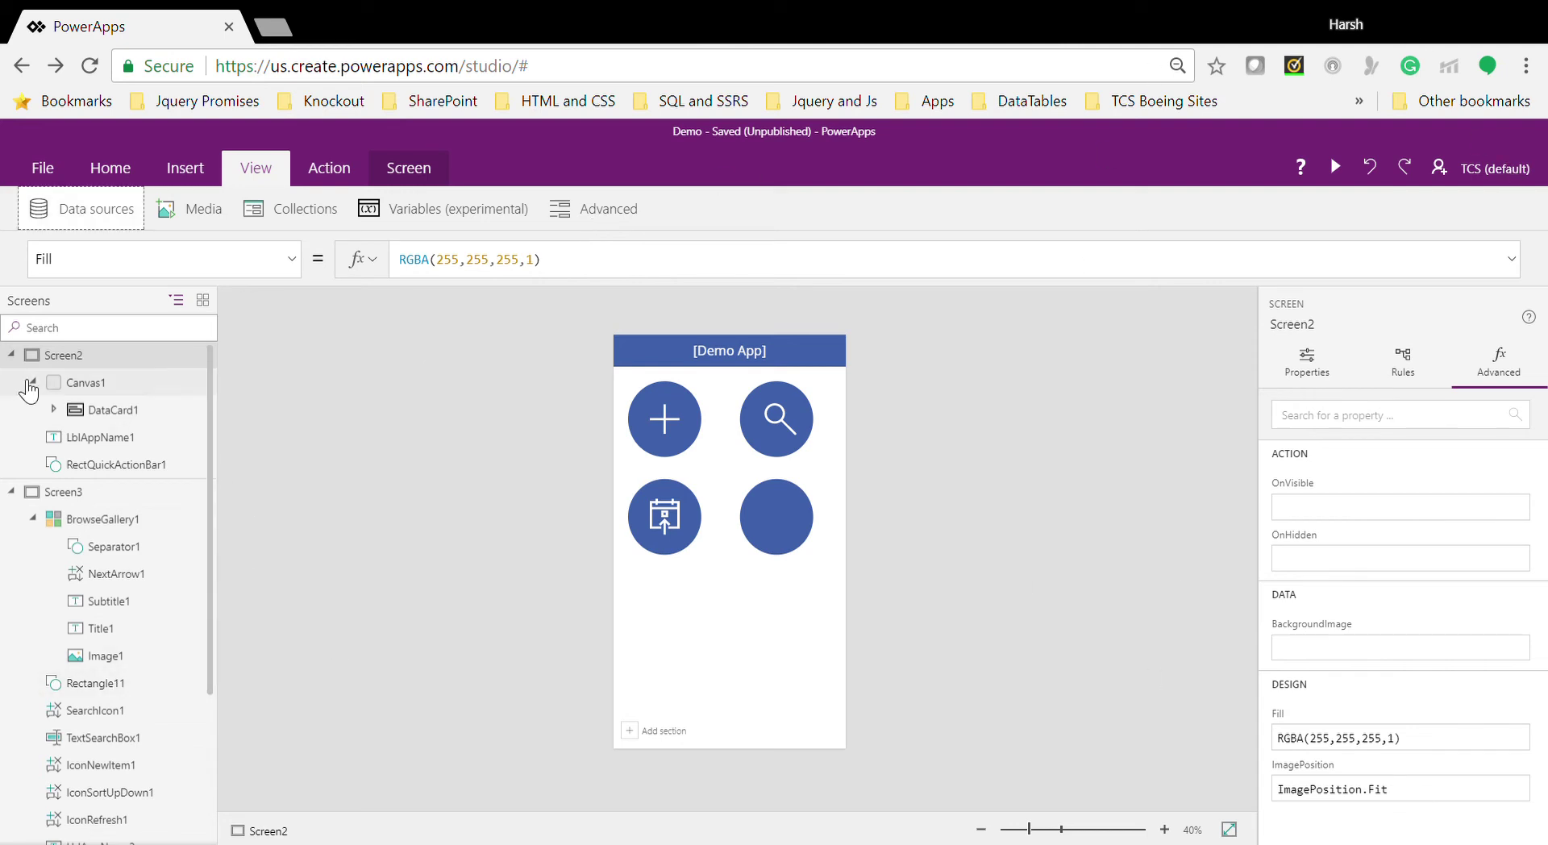
{"action": "left_click", "coordinate": [14, 357]}
{"action": "left_click", "coordinate": [14, 357]}
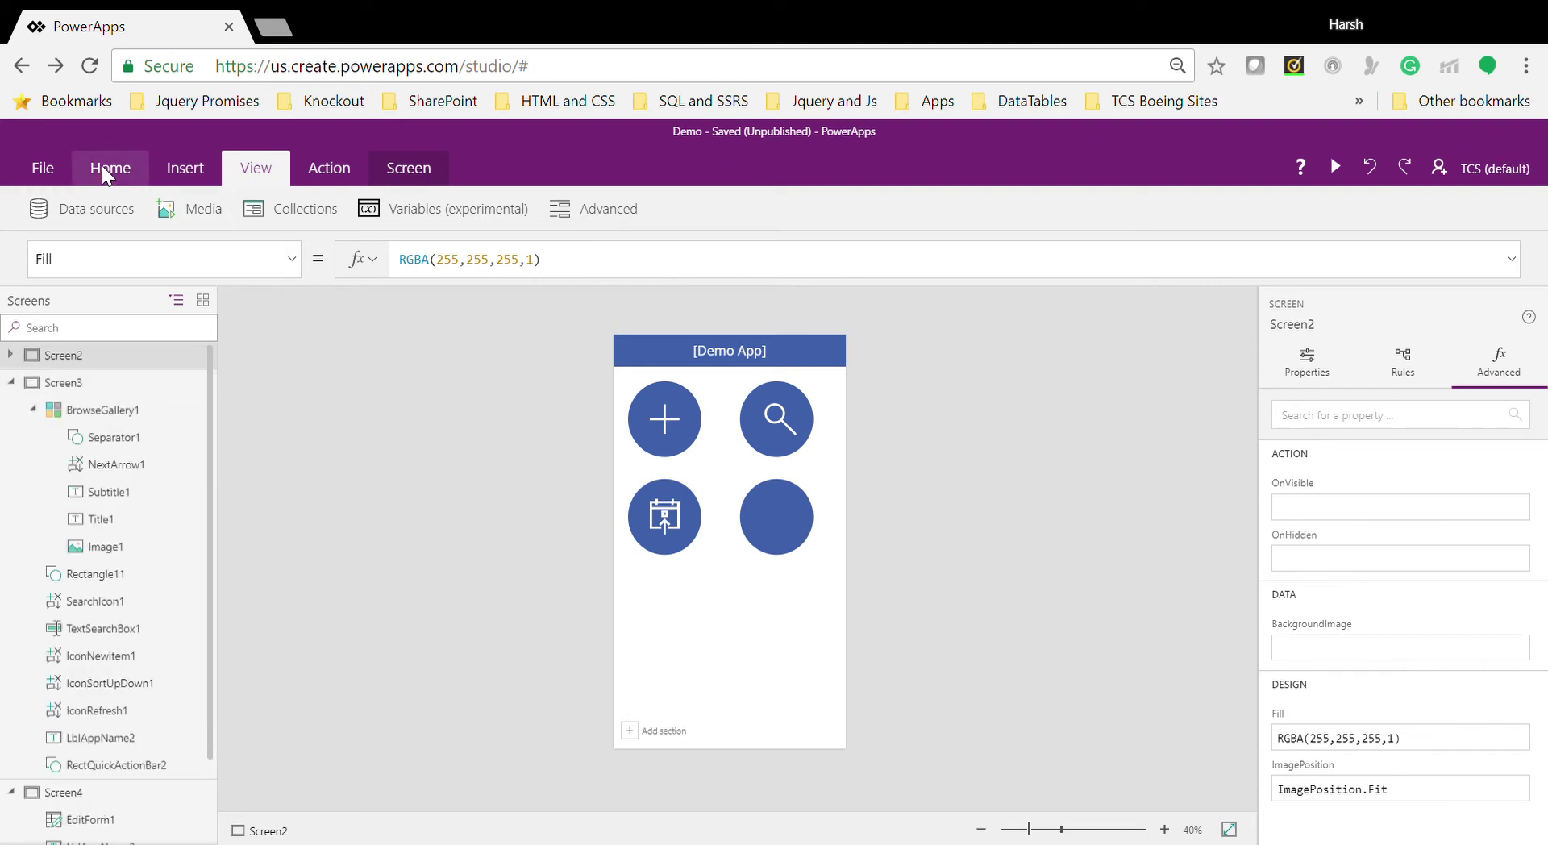
Step: Apply the Dark theme to the app and open Screen3 to check its appearance
{"action": "left_click", "coordinate": [101, 166]}
{"action": "left_click", "coordinate": [229, 215]}
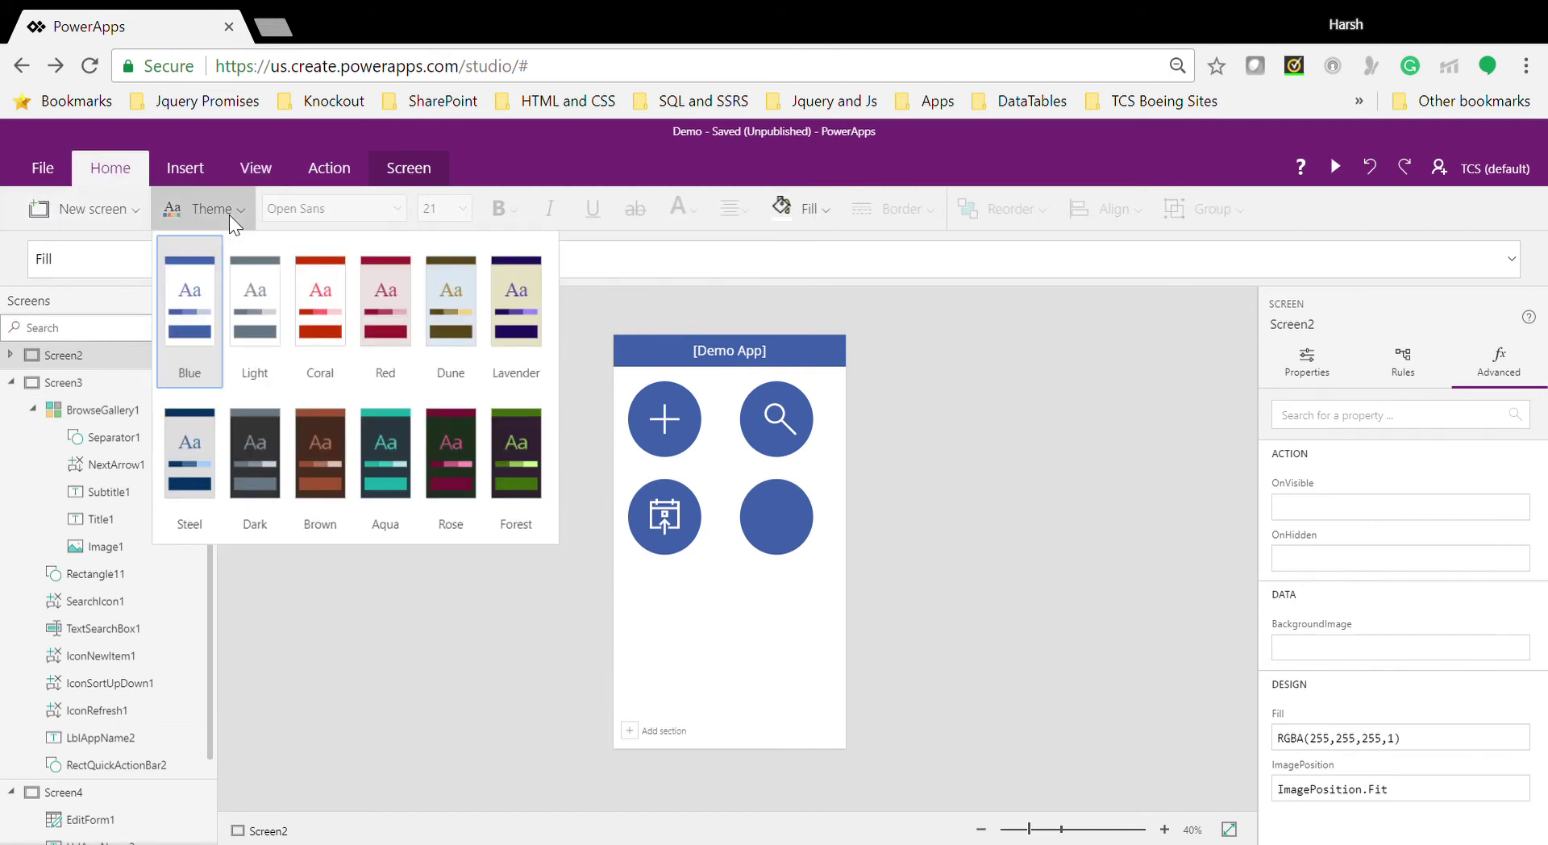
{"action": "left_click", "coordinate": [313, 490]}
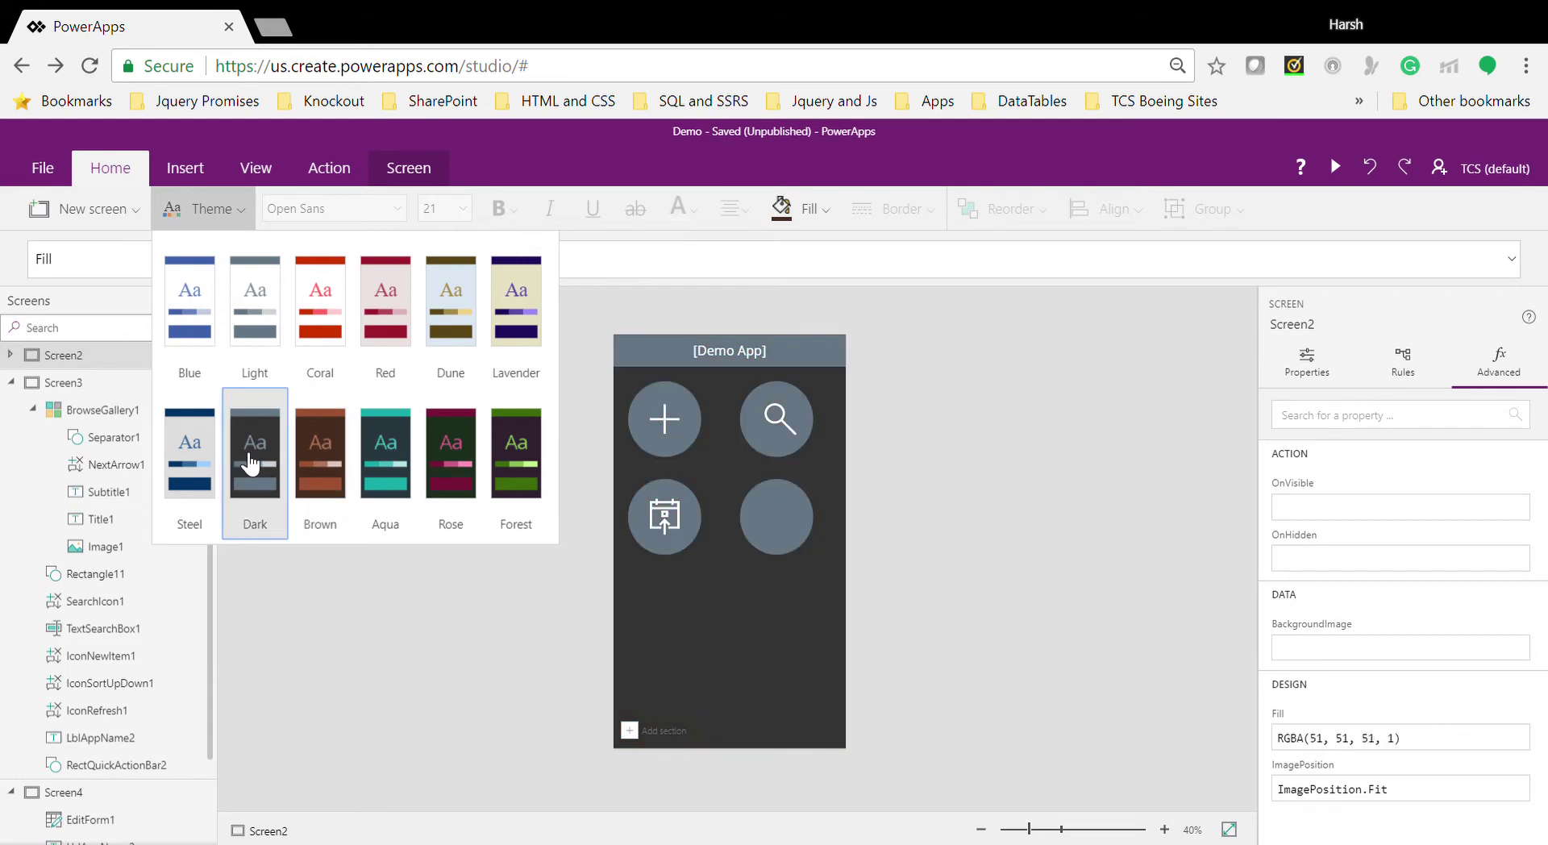
{"action": "left_click", "coordinate": [32, 390]}
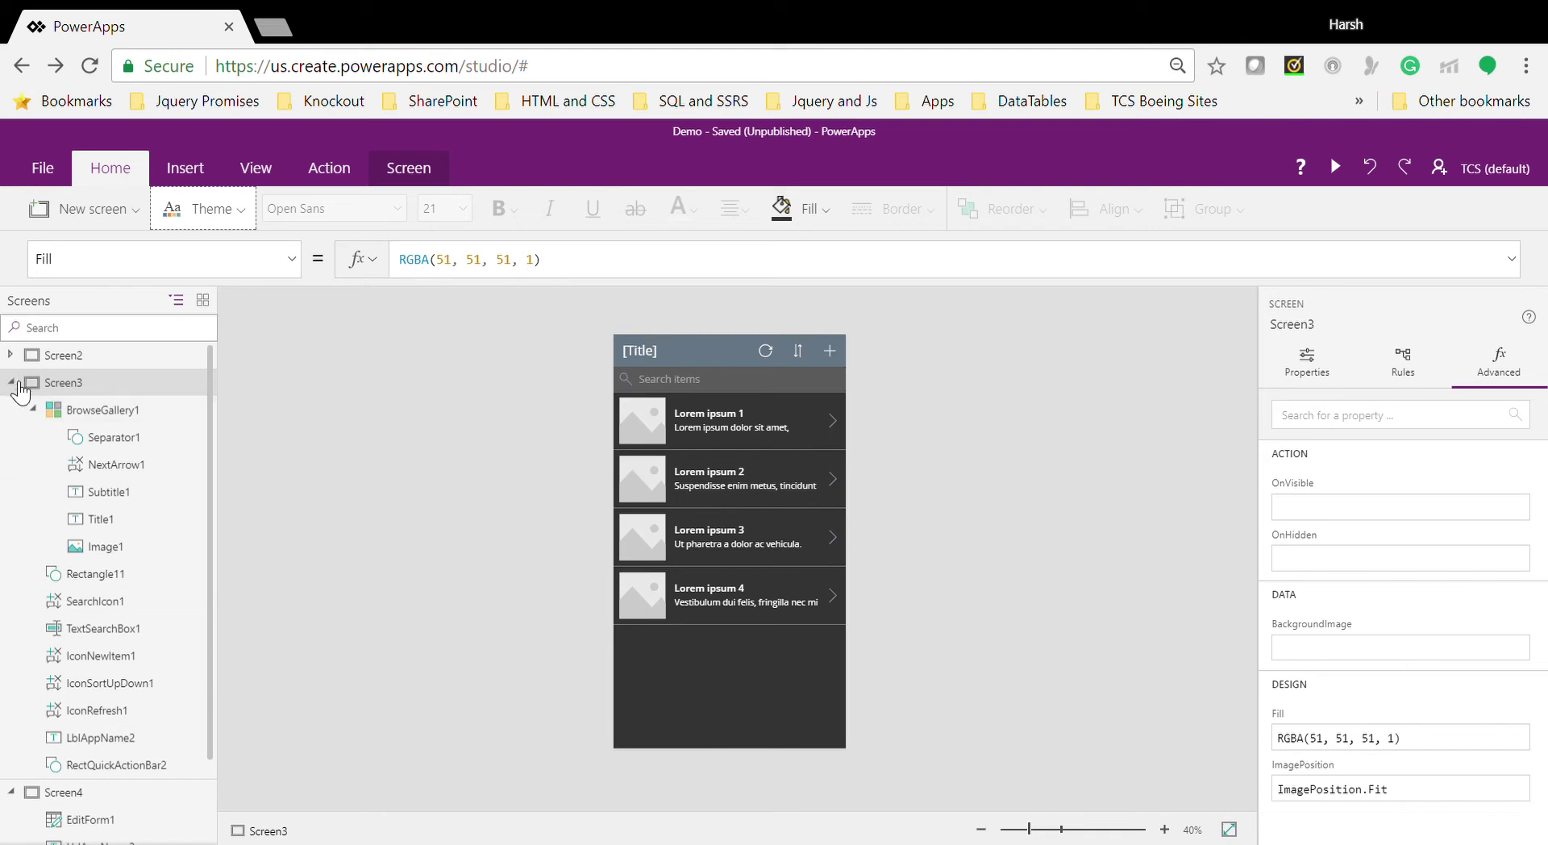
Step: Make the gallery's title label on Screen3 italic and deselect it
{"action": "left_click", "coordinate": [17, 384]}
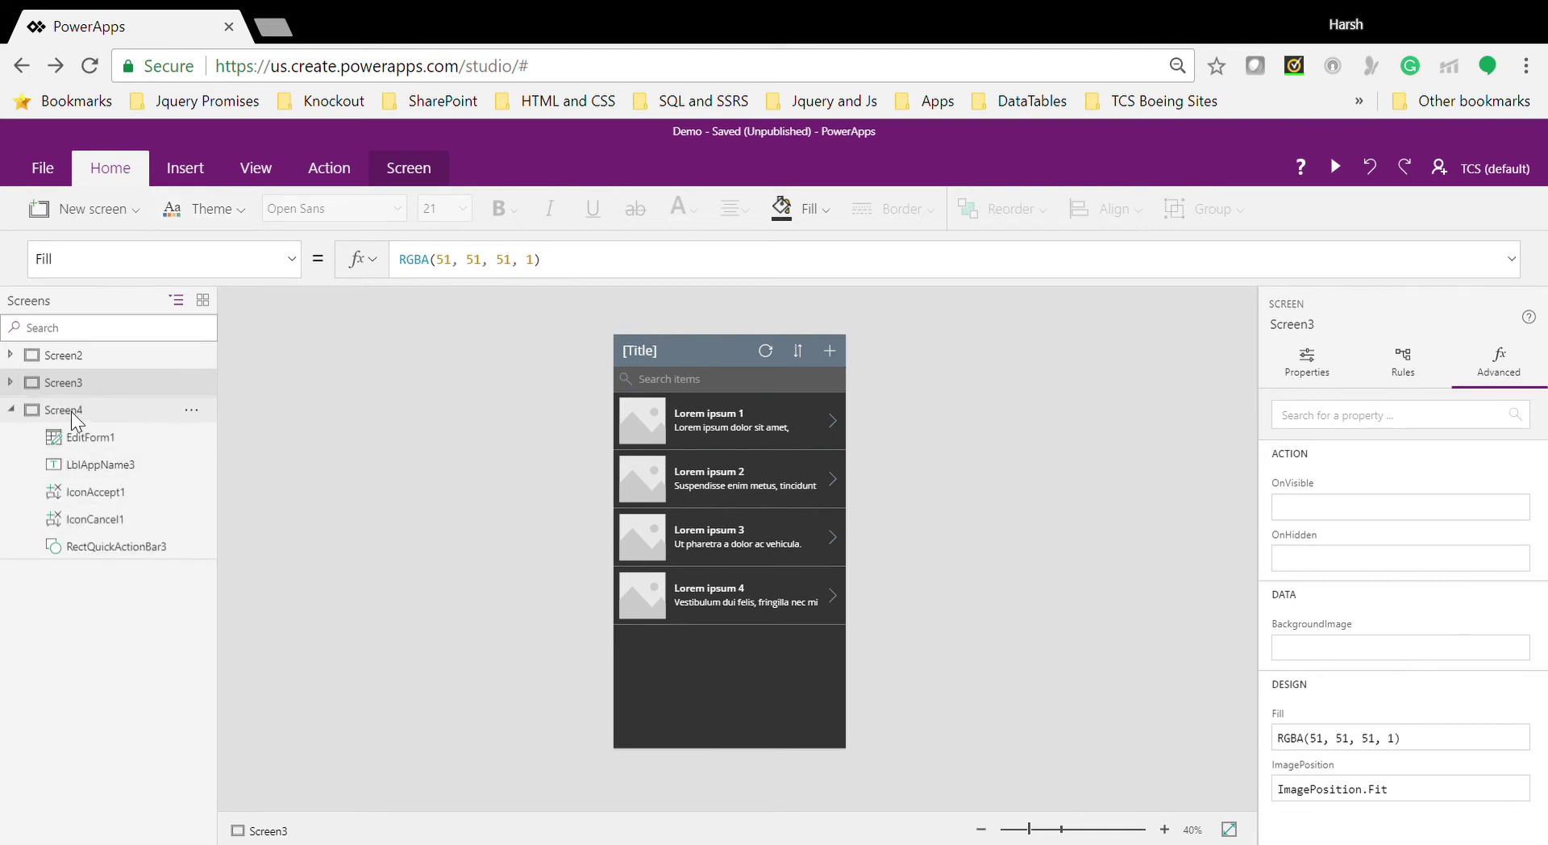
{"action": "left_click", "coordinate": [71, 412]}
{"action": "left_click", "coordinate": [64, 384]}
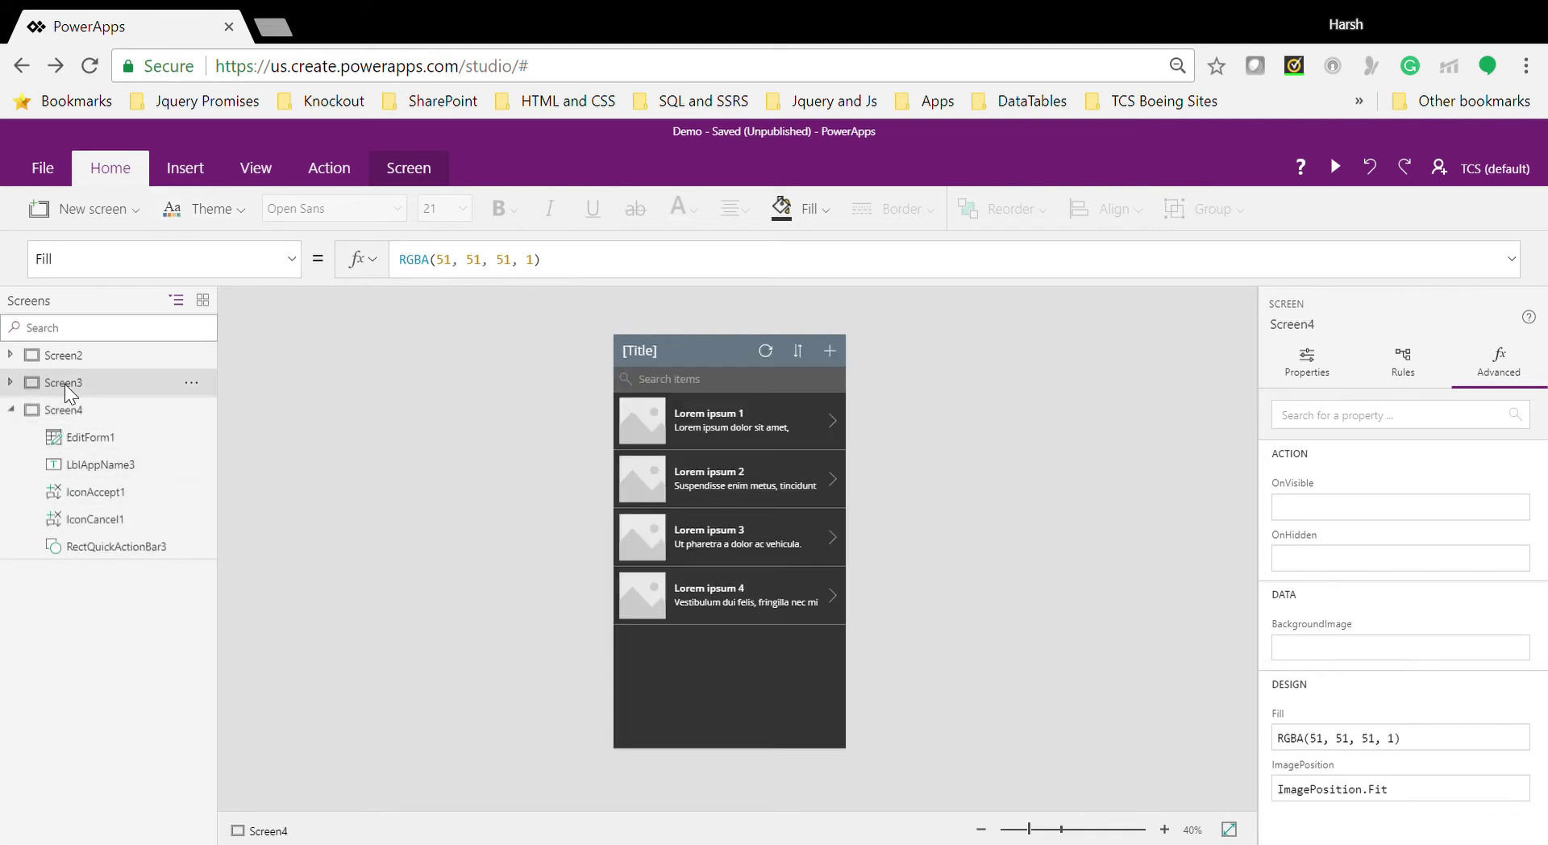
{"action": "left_click", "coordinate": [725, 412]}
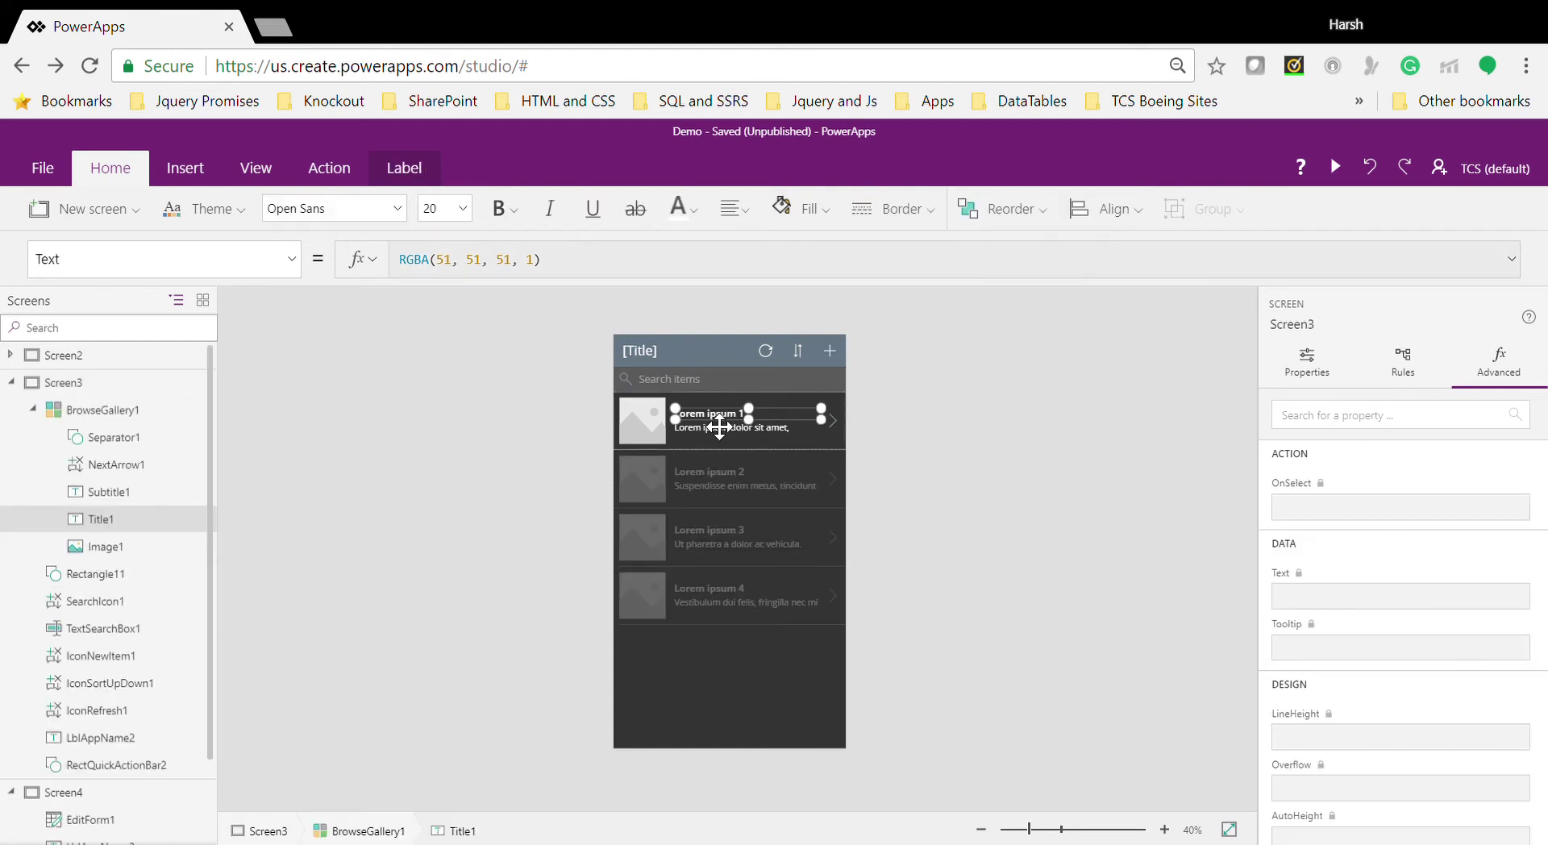
{"action": "left_click", "coordinate": [562, 212]}
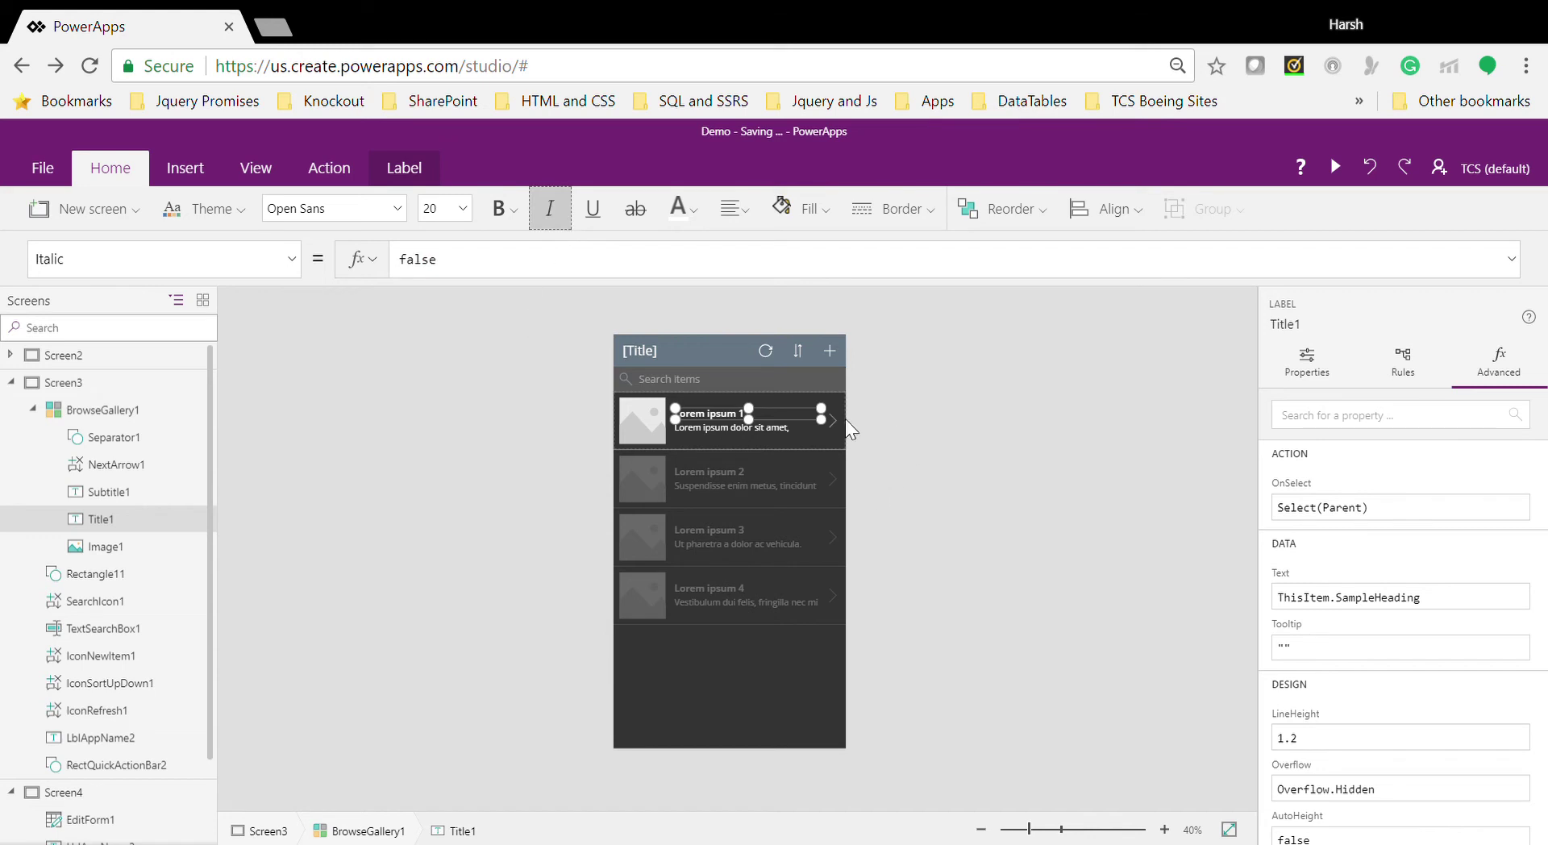
{"action": "left_click", "coordinate": [945, 495]}
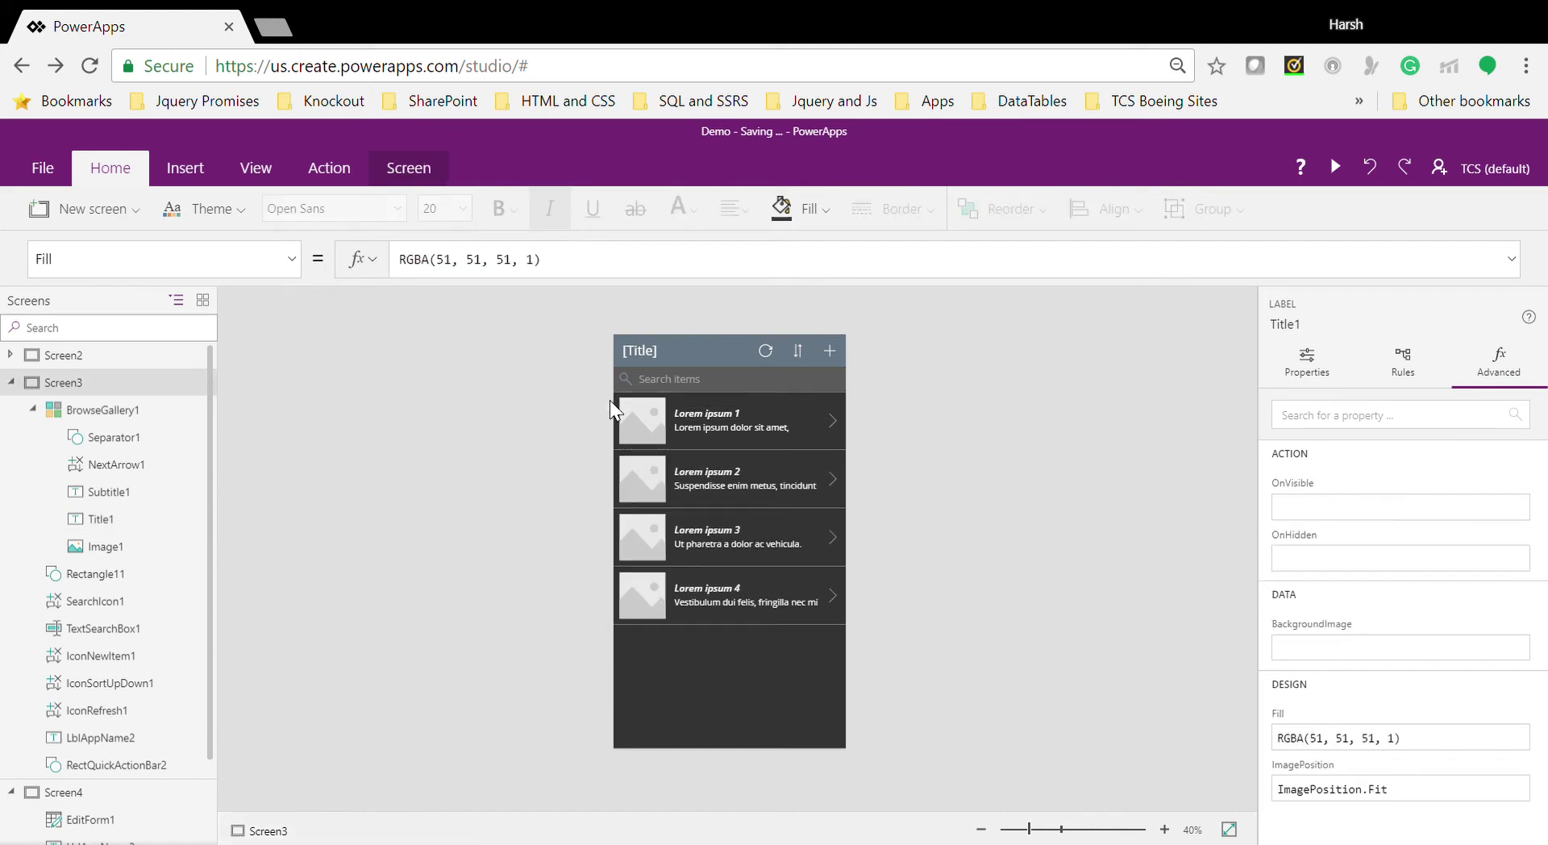
Step: Review the view, action and home commands for the title label, and collapse Screen3 and Screen4 in the screen tree
{"action": "left_click", "coordinate": [704, 409]}
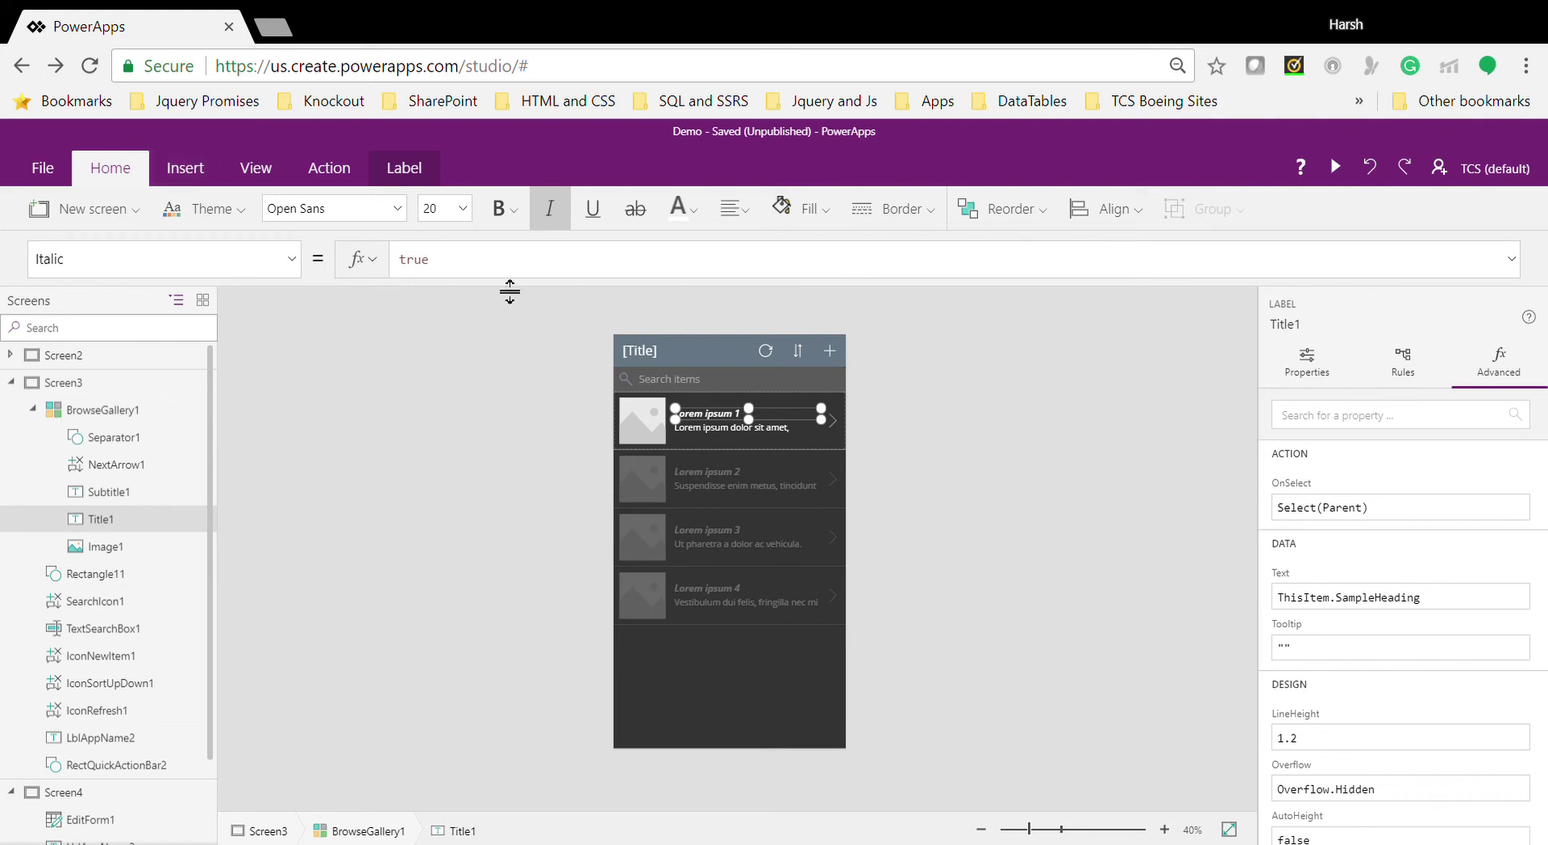
{"action": "left_click", "coordinate": [251, 172]}
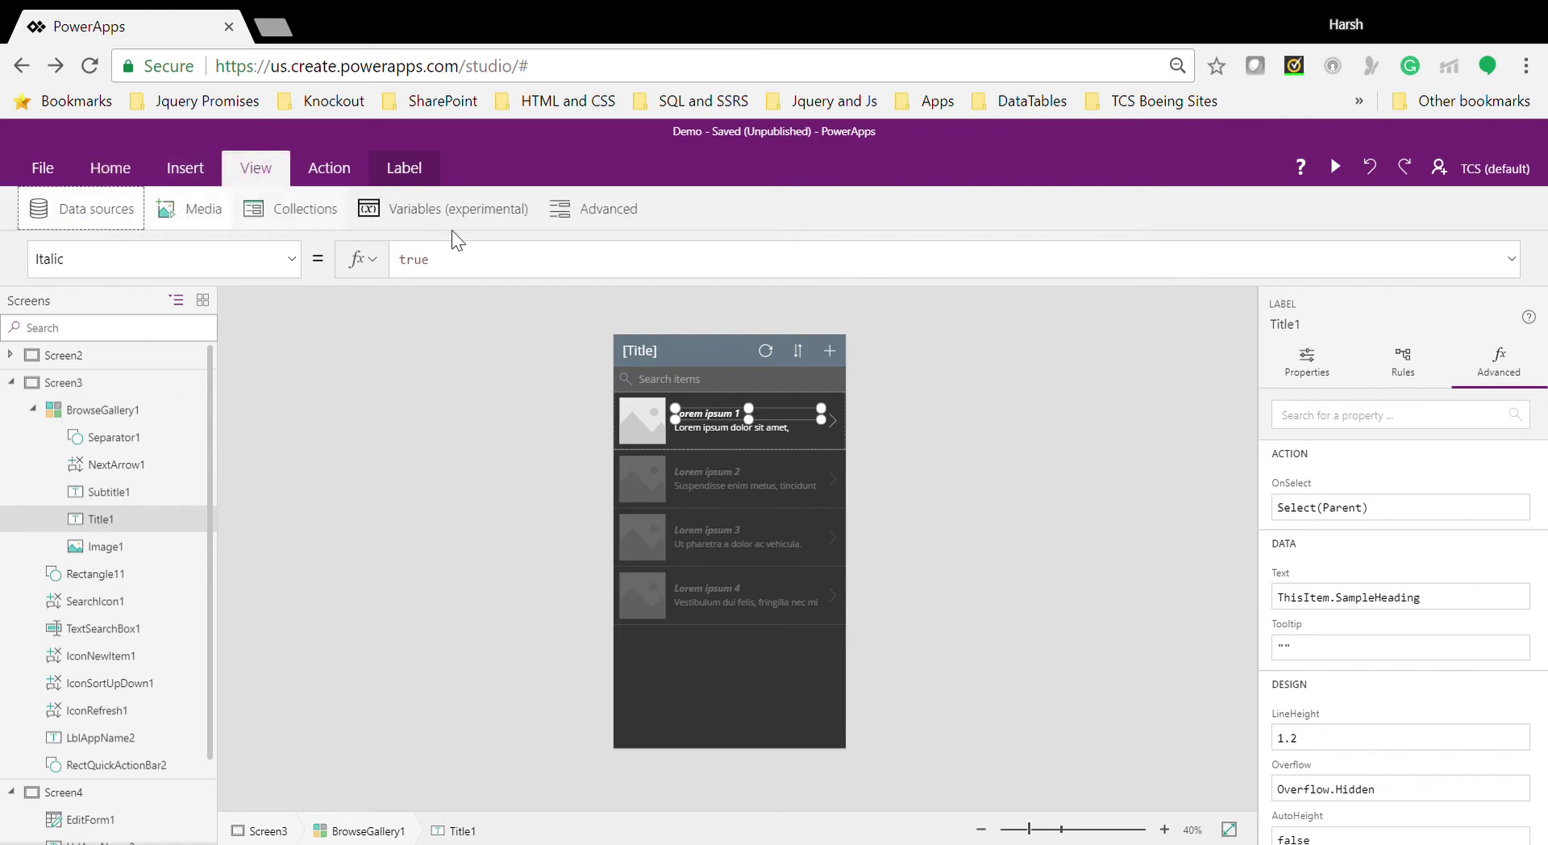
{"action": "left_click", "coordinate": [346, 166]}
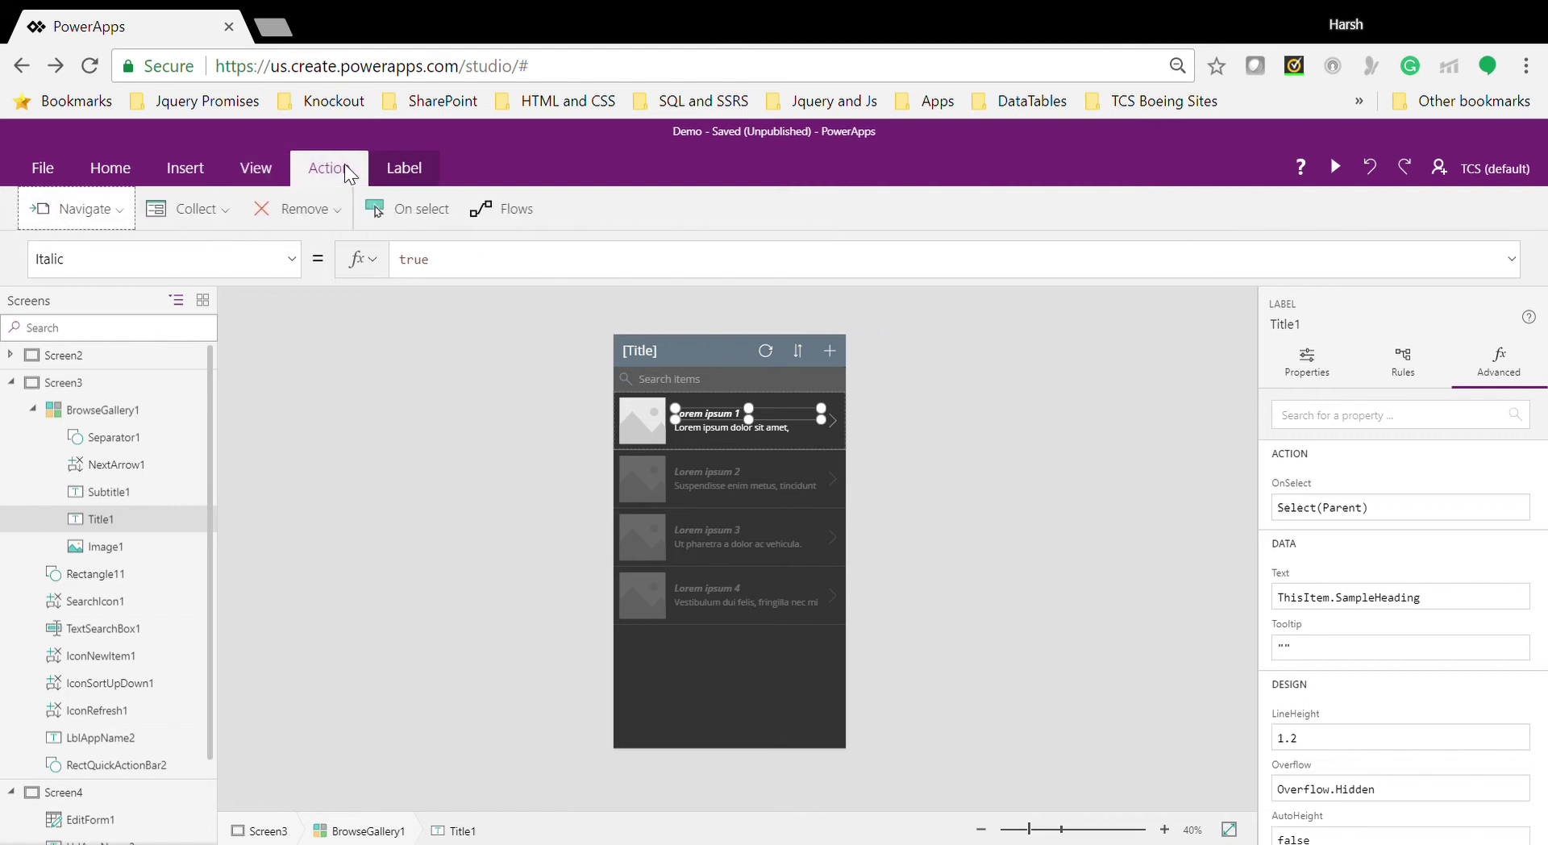
{"action": "left_click", "coordinate": [127, 174]}
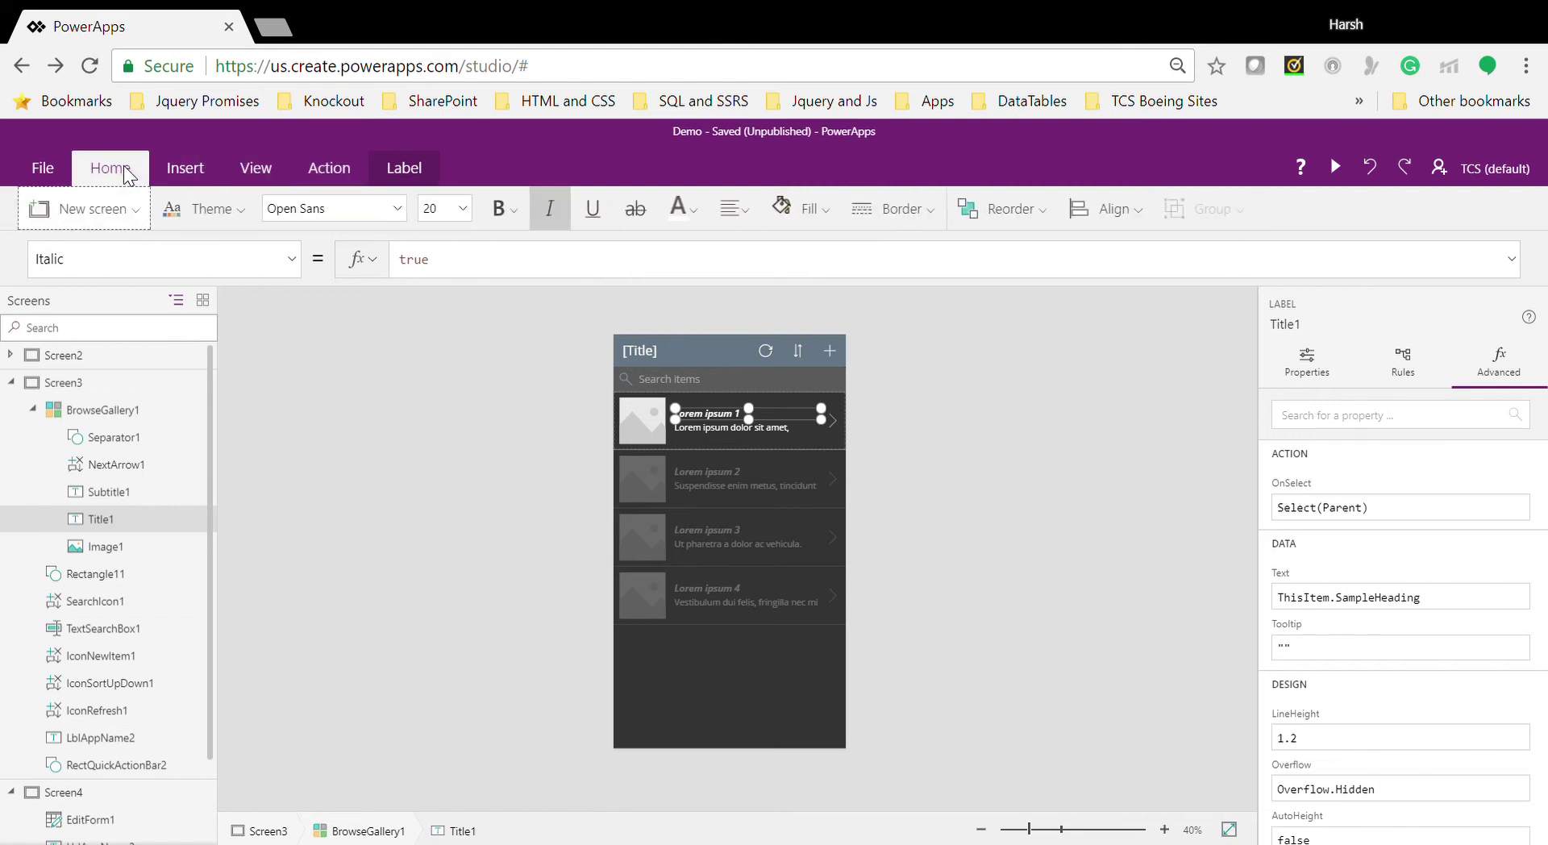
{"action": "left_click", "coordinate": [12, 382]}
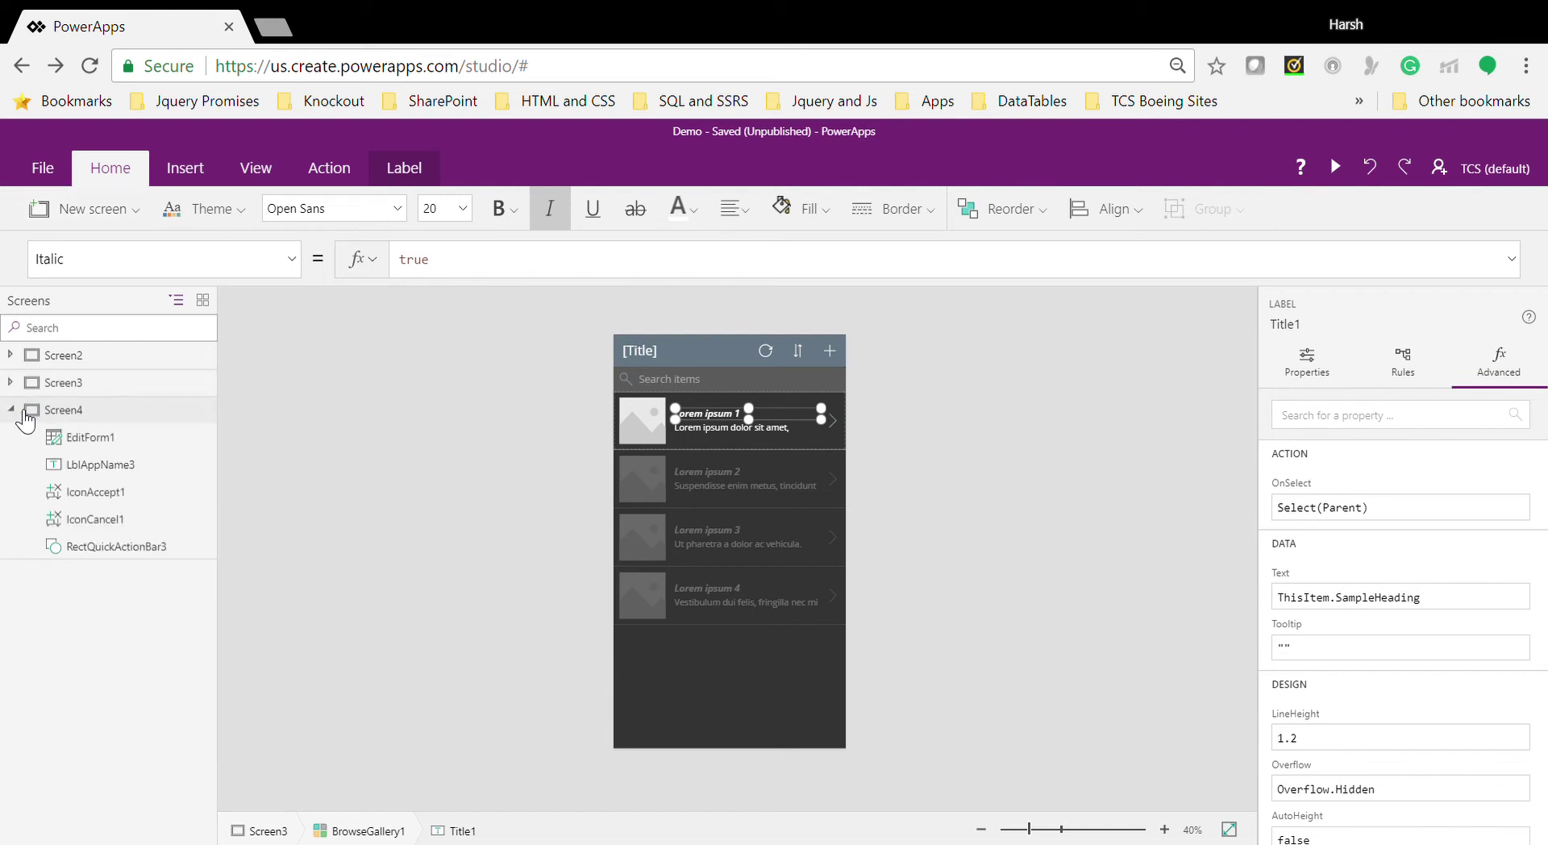
{"action": "left_click", "coordinate": [11, 410]}
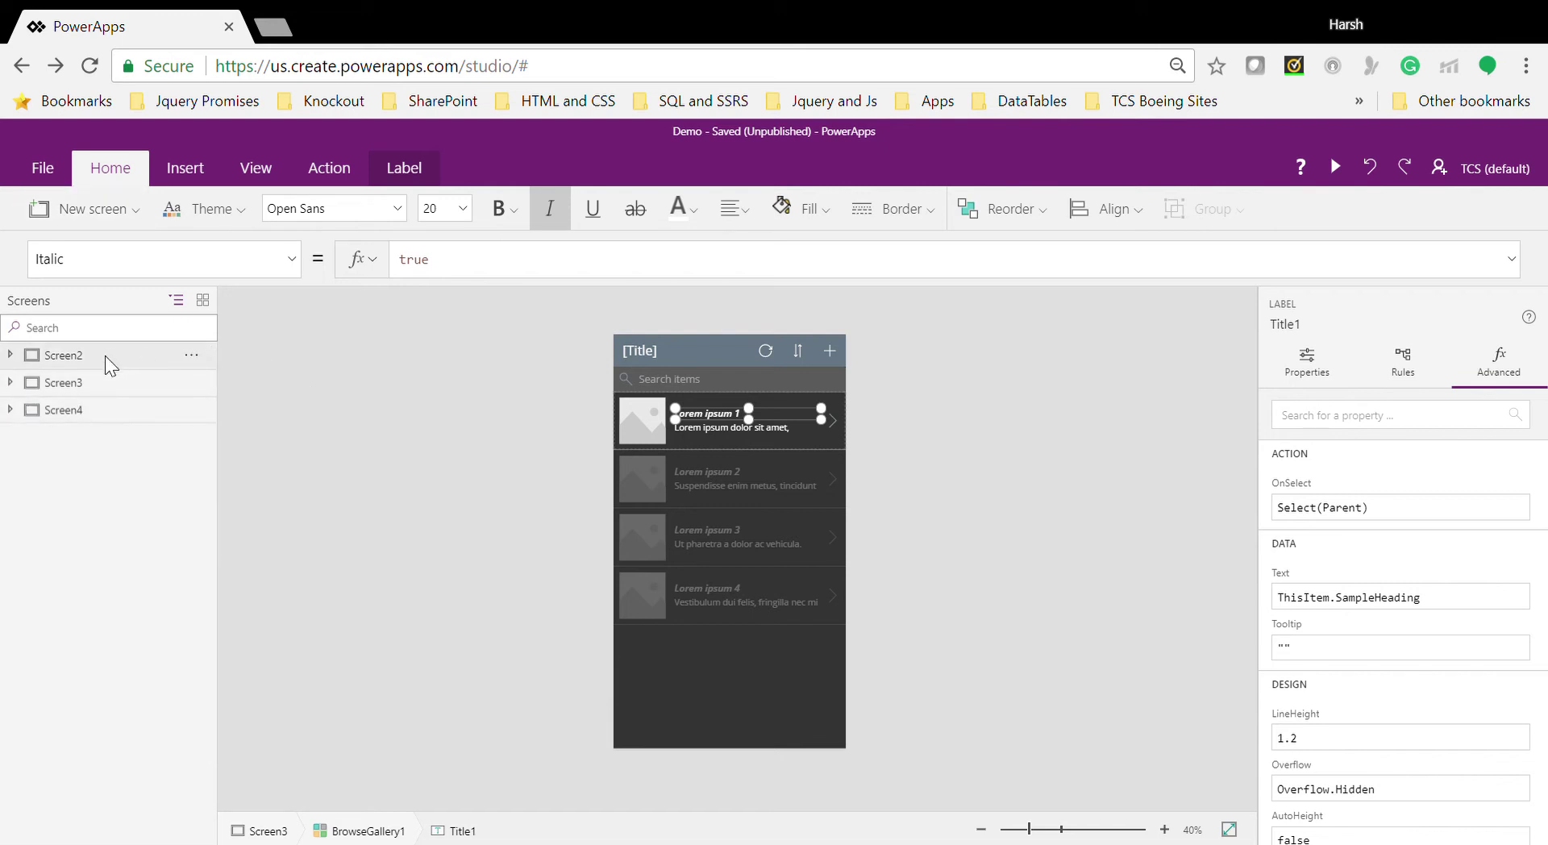
{"action": "left_click", "coordinate": [487, 348]}
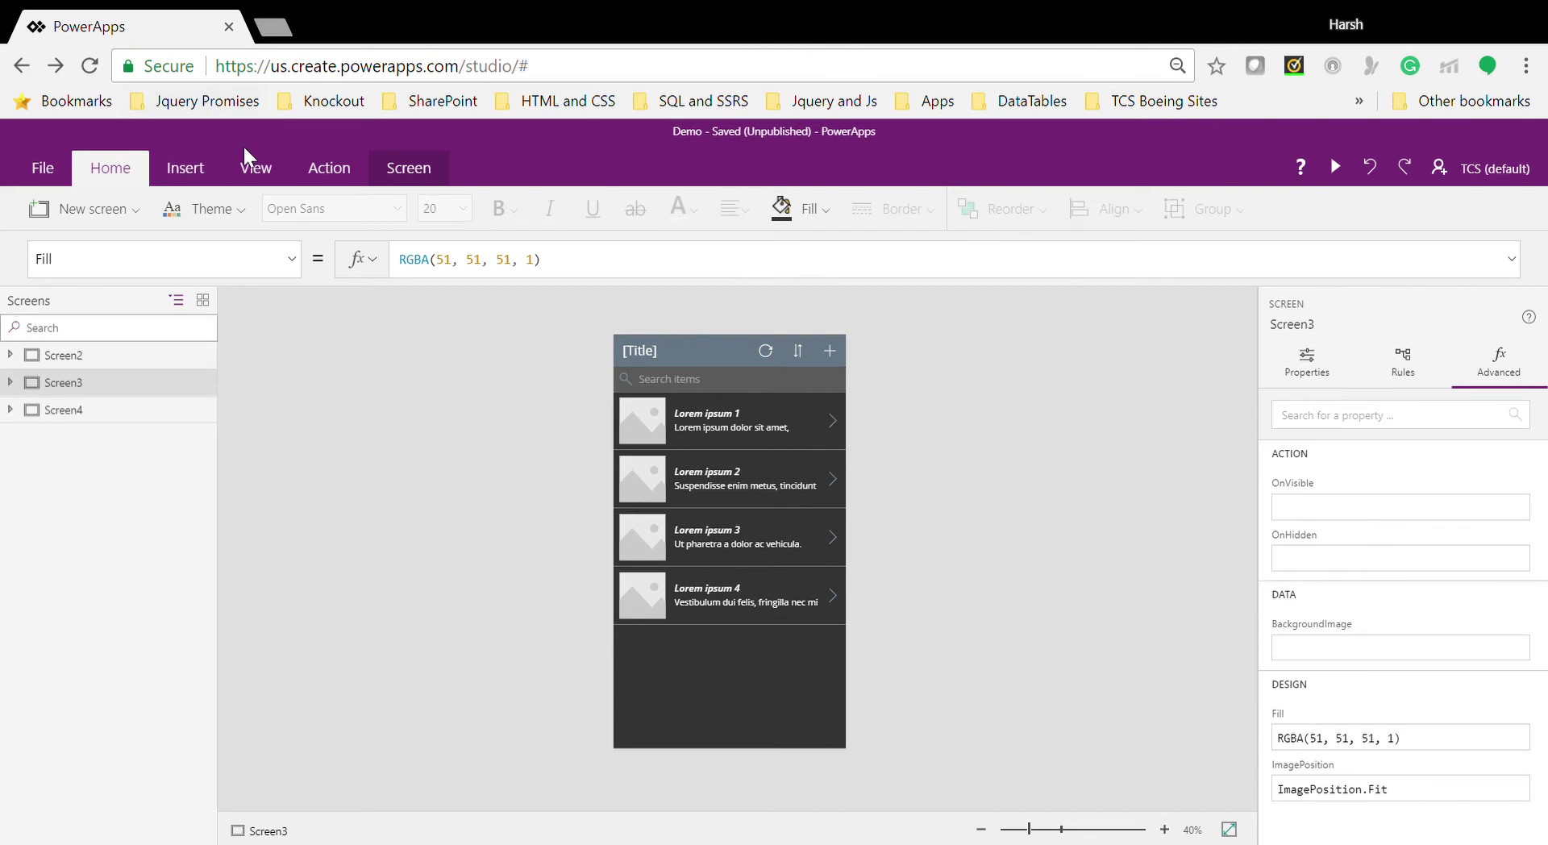
Step: Browse the existing connections and the list of new connection types for the app's data sources, and cancel without adding one
{"action": "left_click", "coordinate": [263, 168]}
{"action": "left_click", "coordinate": [111, 211]}
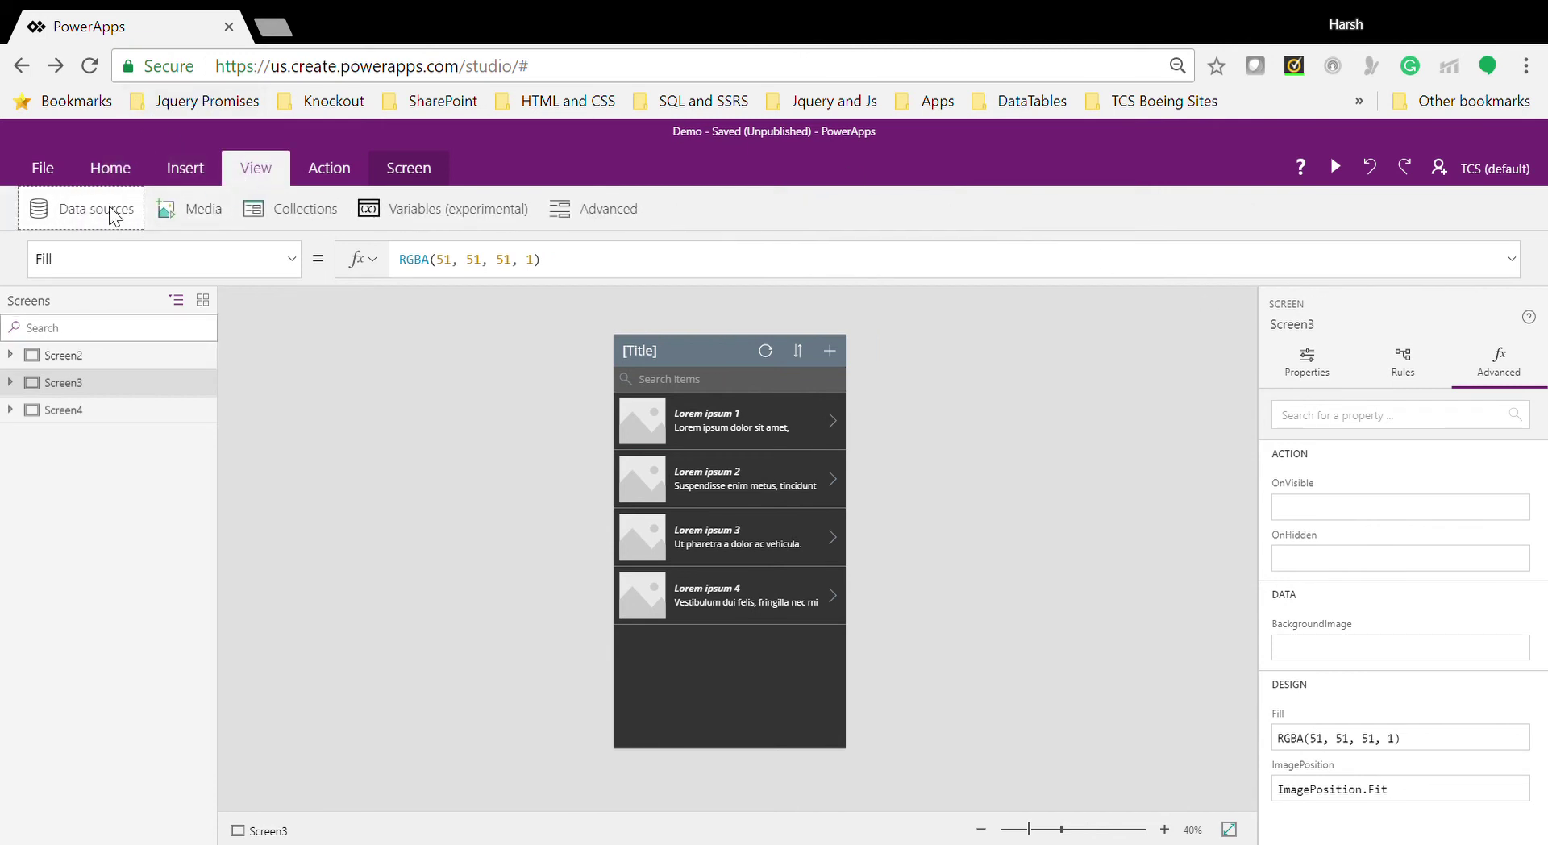
{"action": "left_click", "coordinate": [1081, 353]}
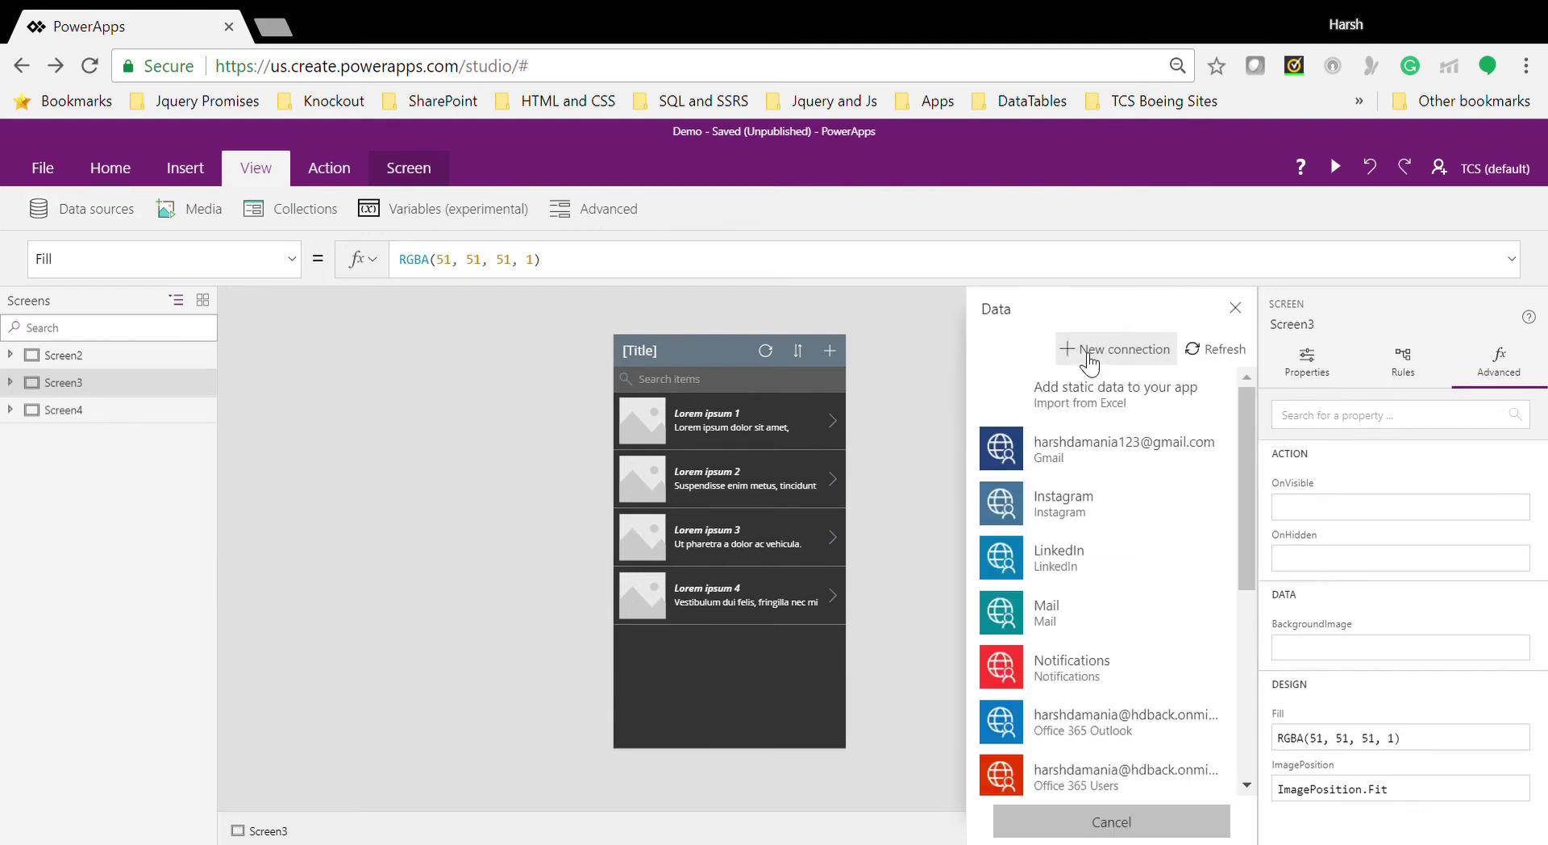
{"action": "left_click", "coordinate": [1130, 351]}
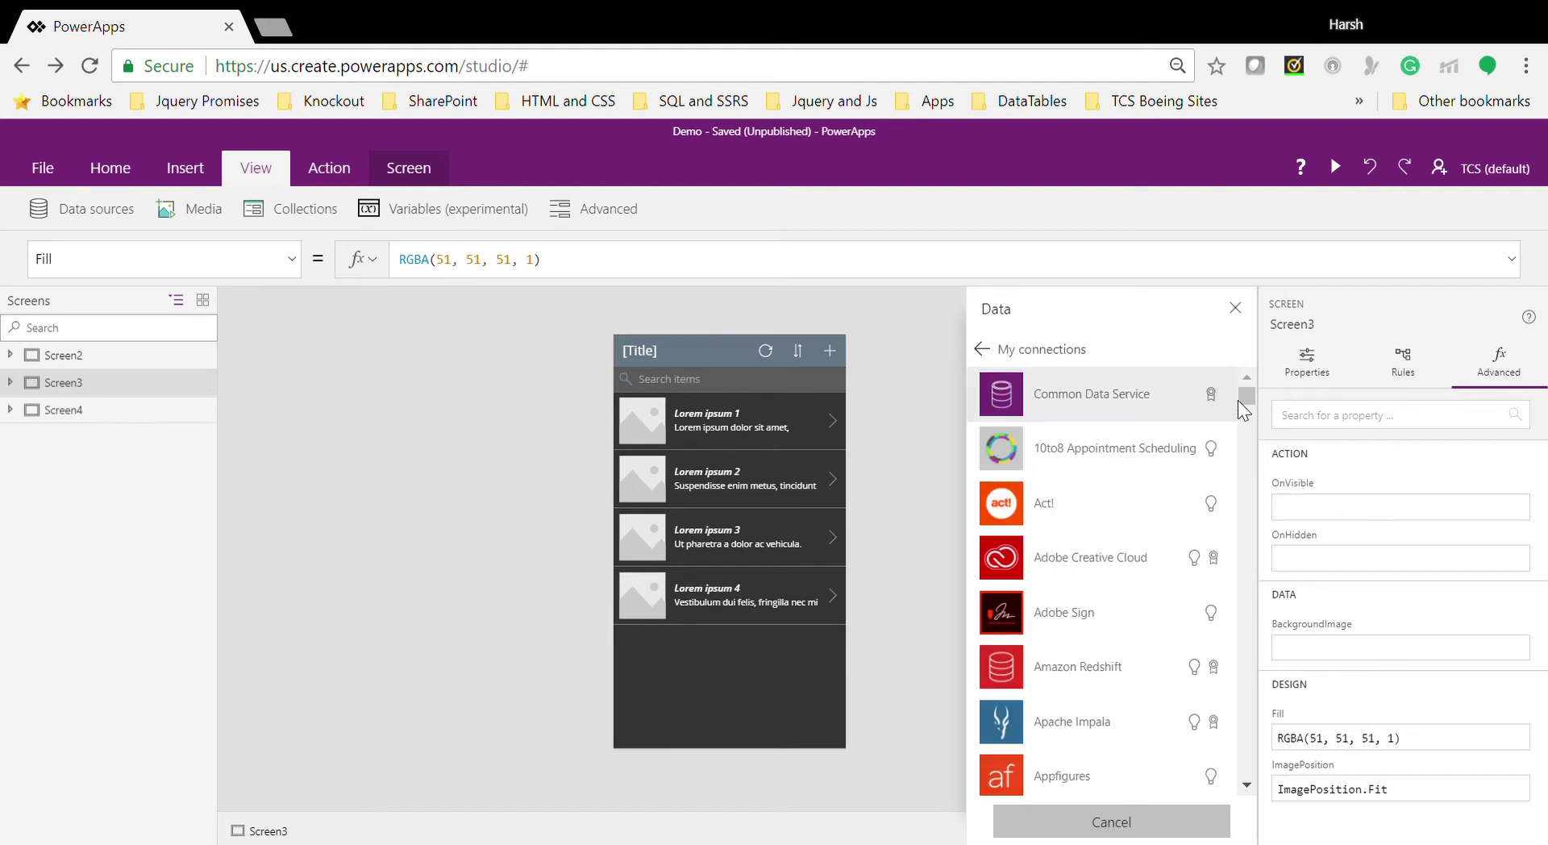
{"action": "left_click_drag", "start_coordinate": [1243, 400], "coordinate": [1255, 607]}
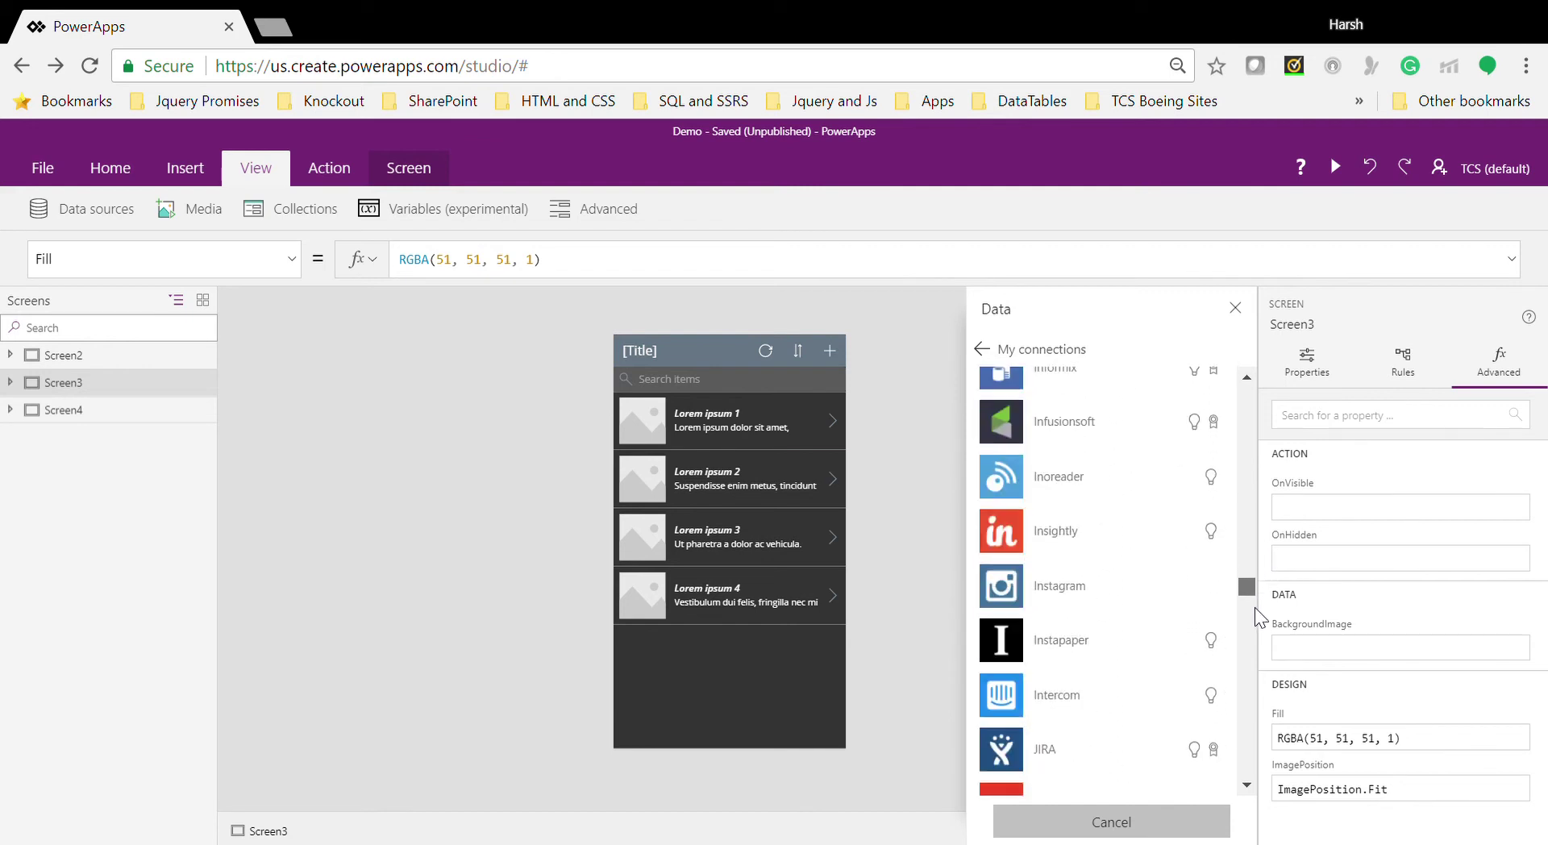
{"action": "left_click", "coordinate": [1121, 831]}
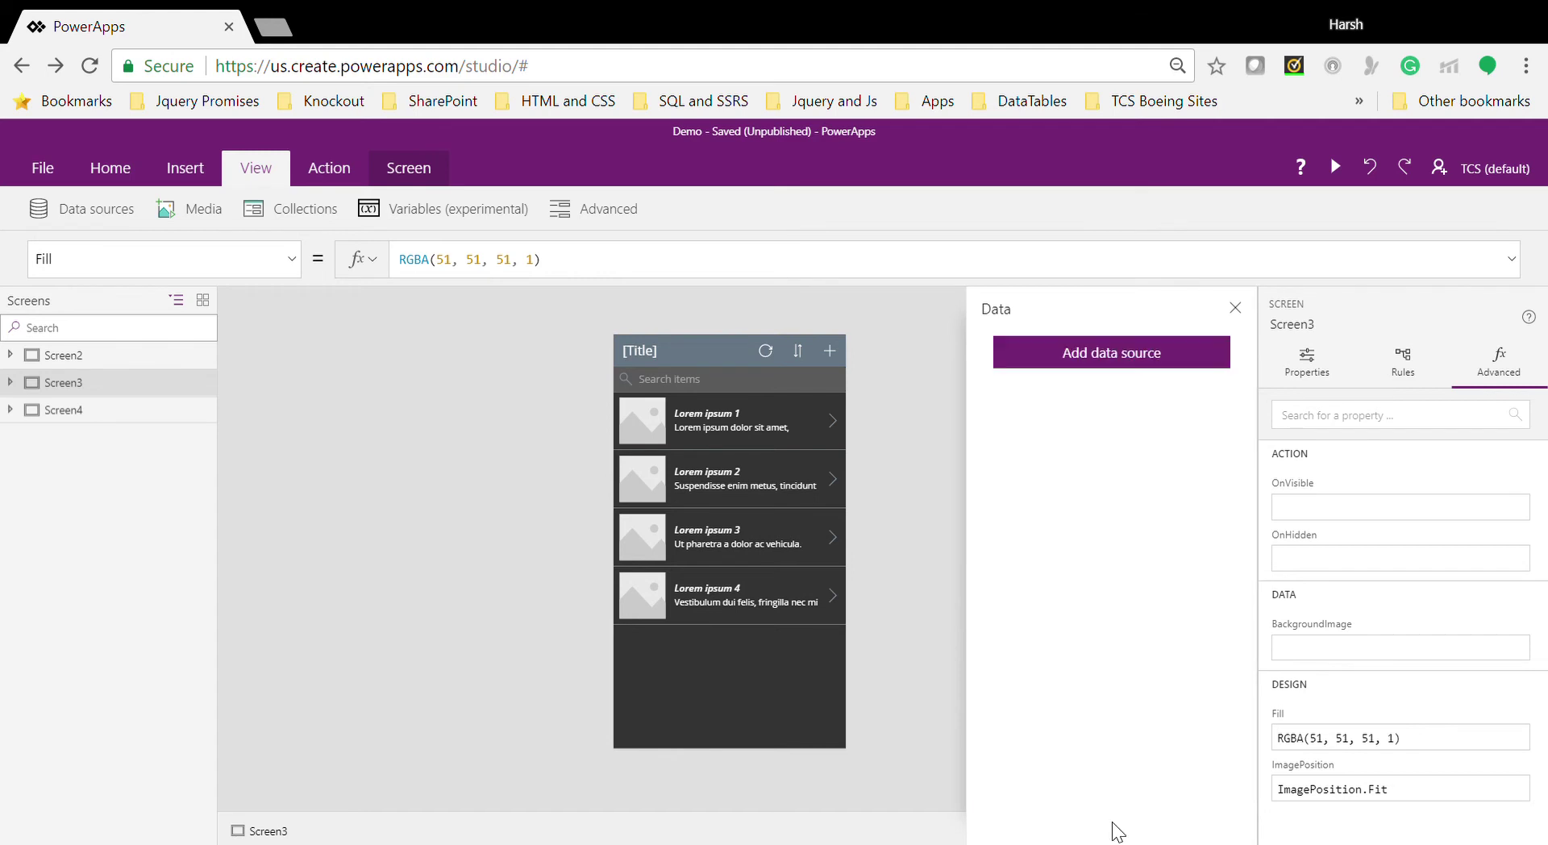
Step: Add the IT Request list from the PowerApps SharePoint site as a data source
{"action": "left_click", "coordinate": [1125, 372]}
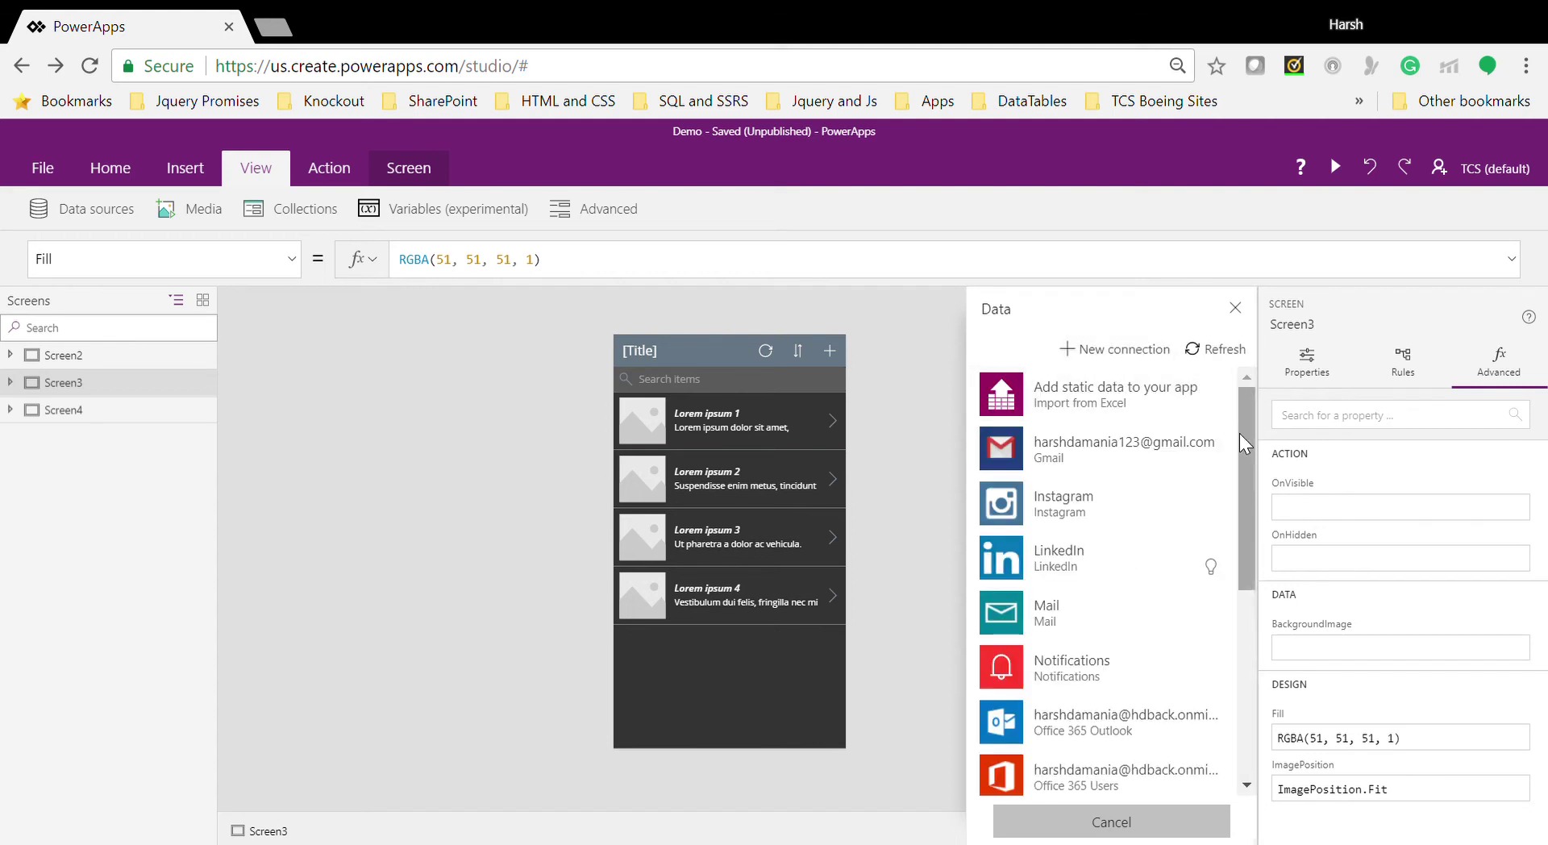
{"action": "left_click_drag", "start_coordinate": [1241, 433], "coordinate": [1278, 606]}
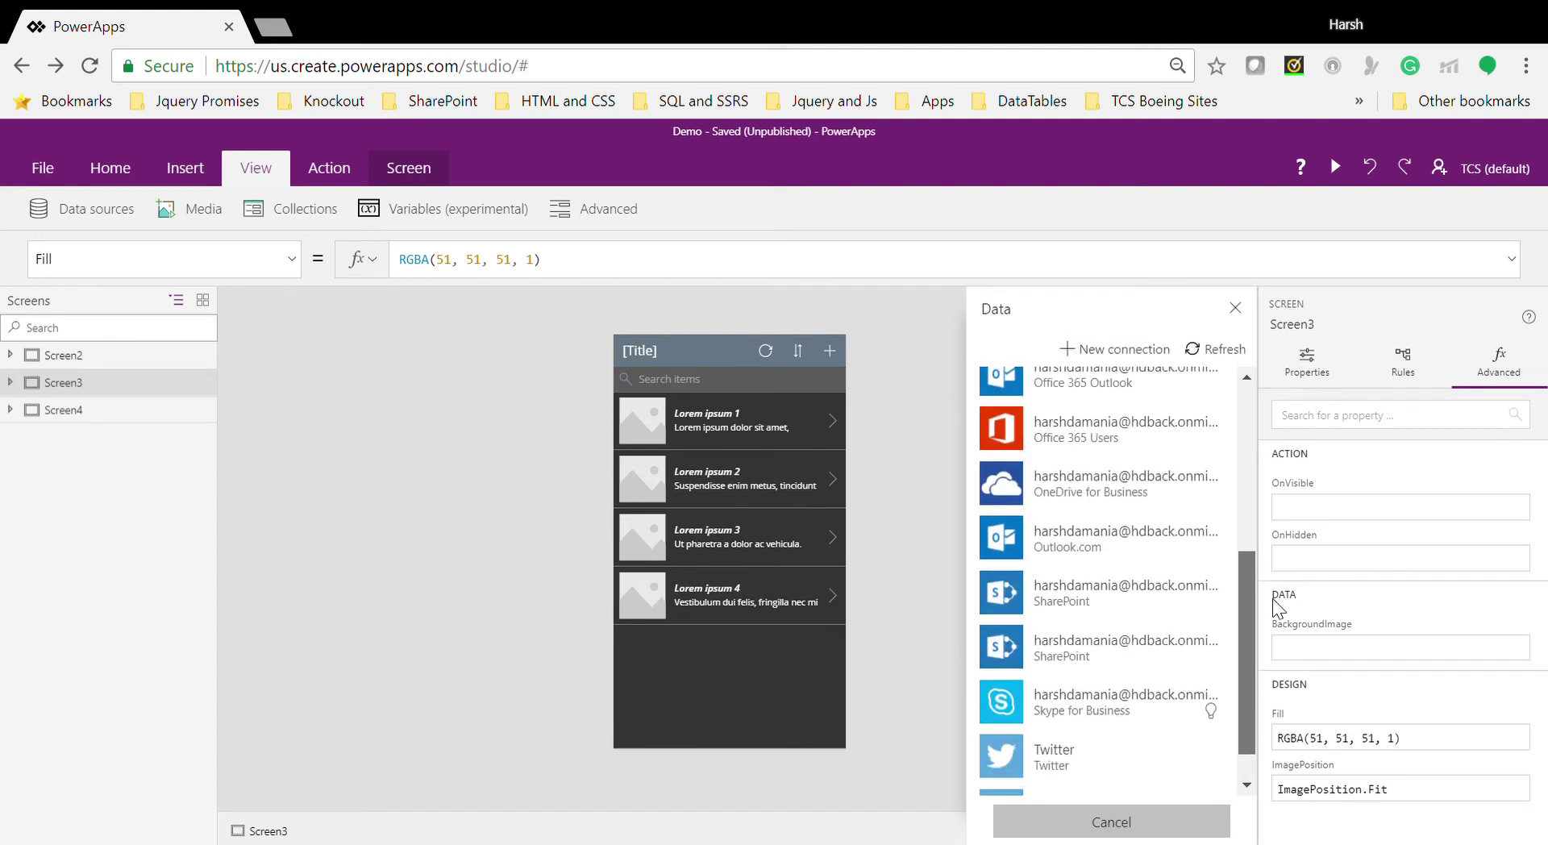
{"action": "left_click", "coordinate": [1075, 604]}
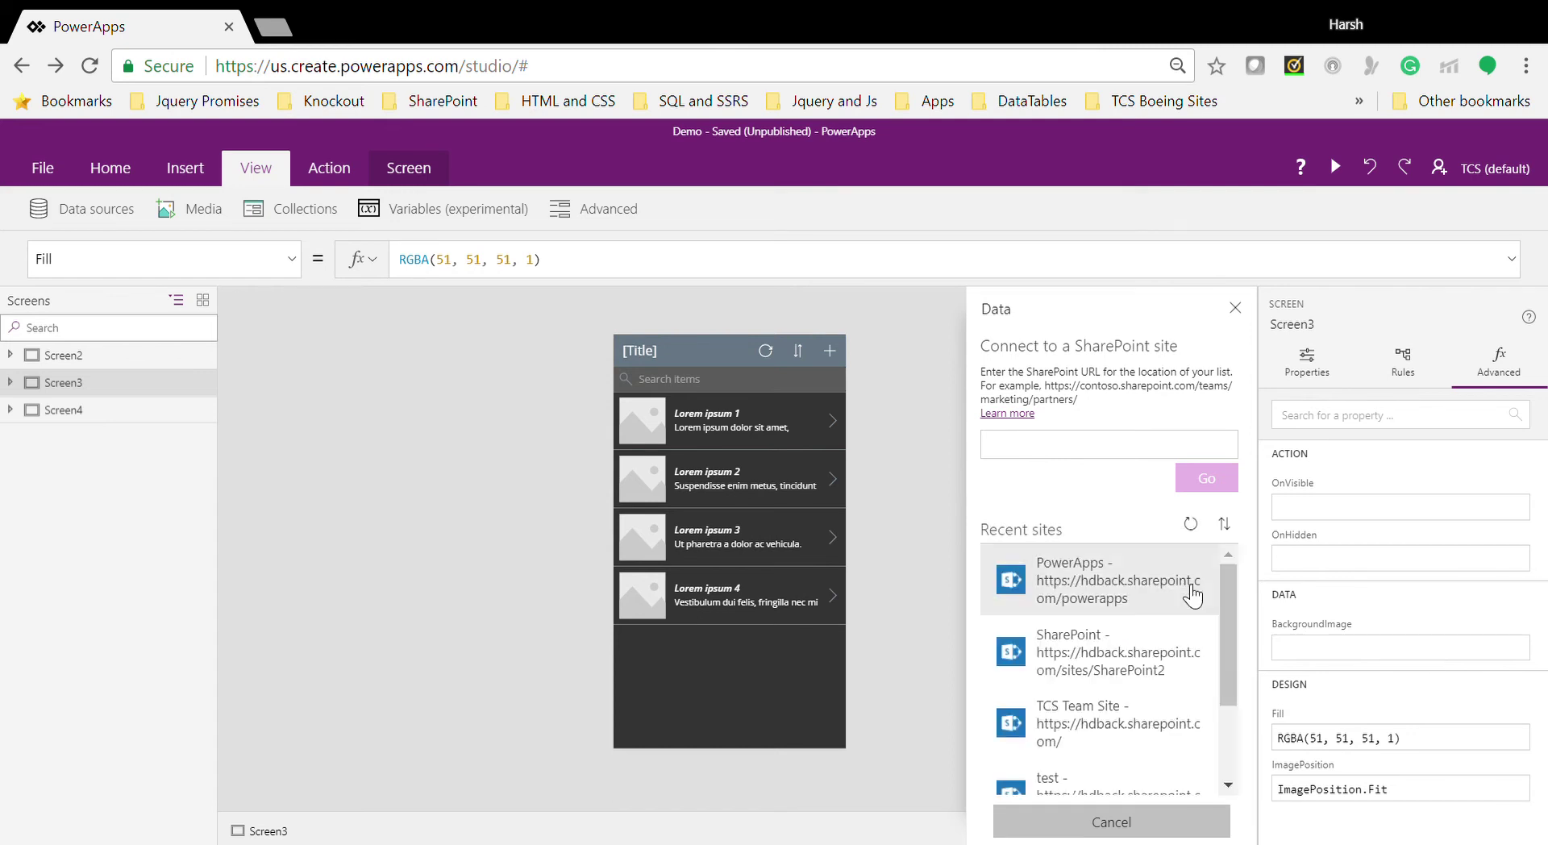
{"action": "left_click", "coordinate": [1123, 595]}
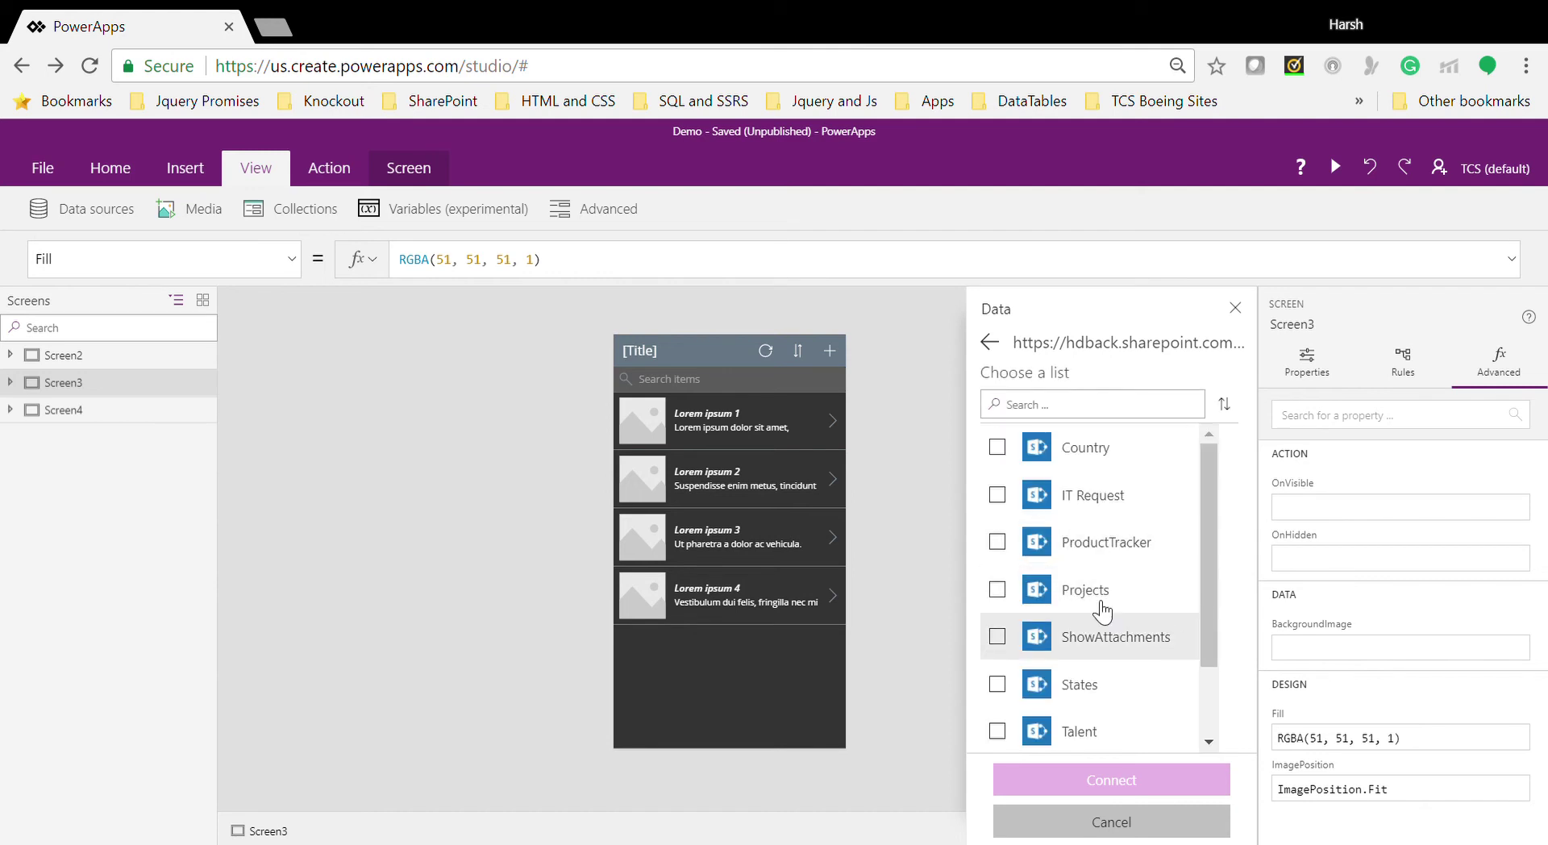
{"action": "left_click", "coordinate": [999, 496]}
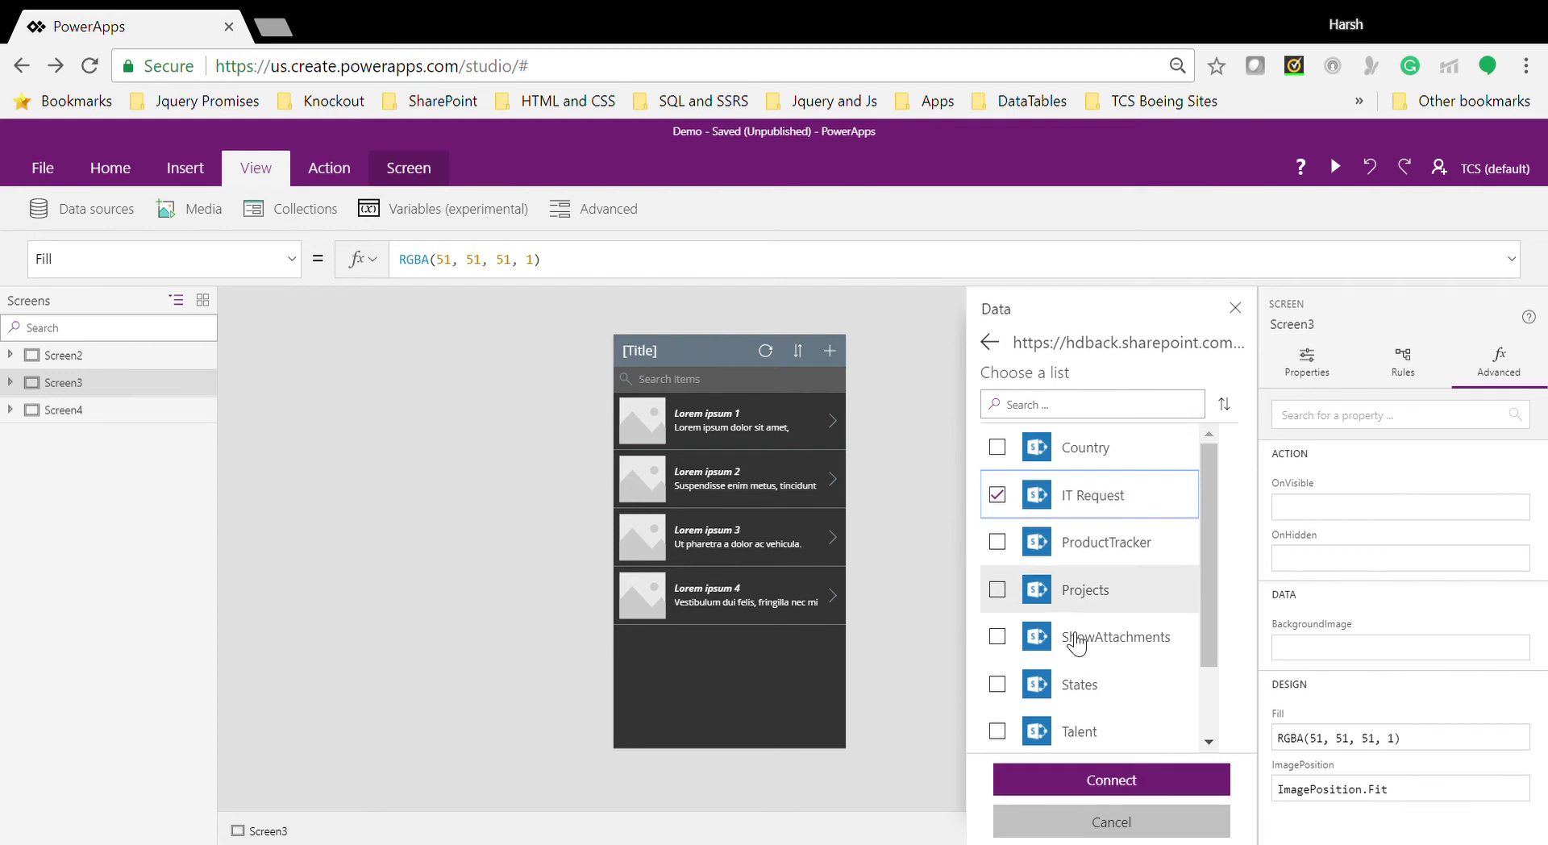
{"action": "left_click", "coordinate": [1098, 786]}
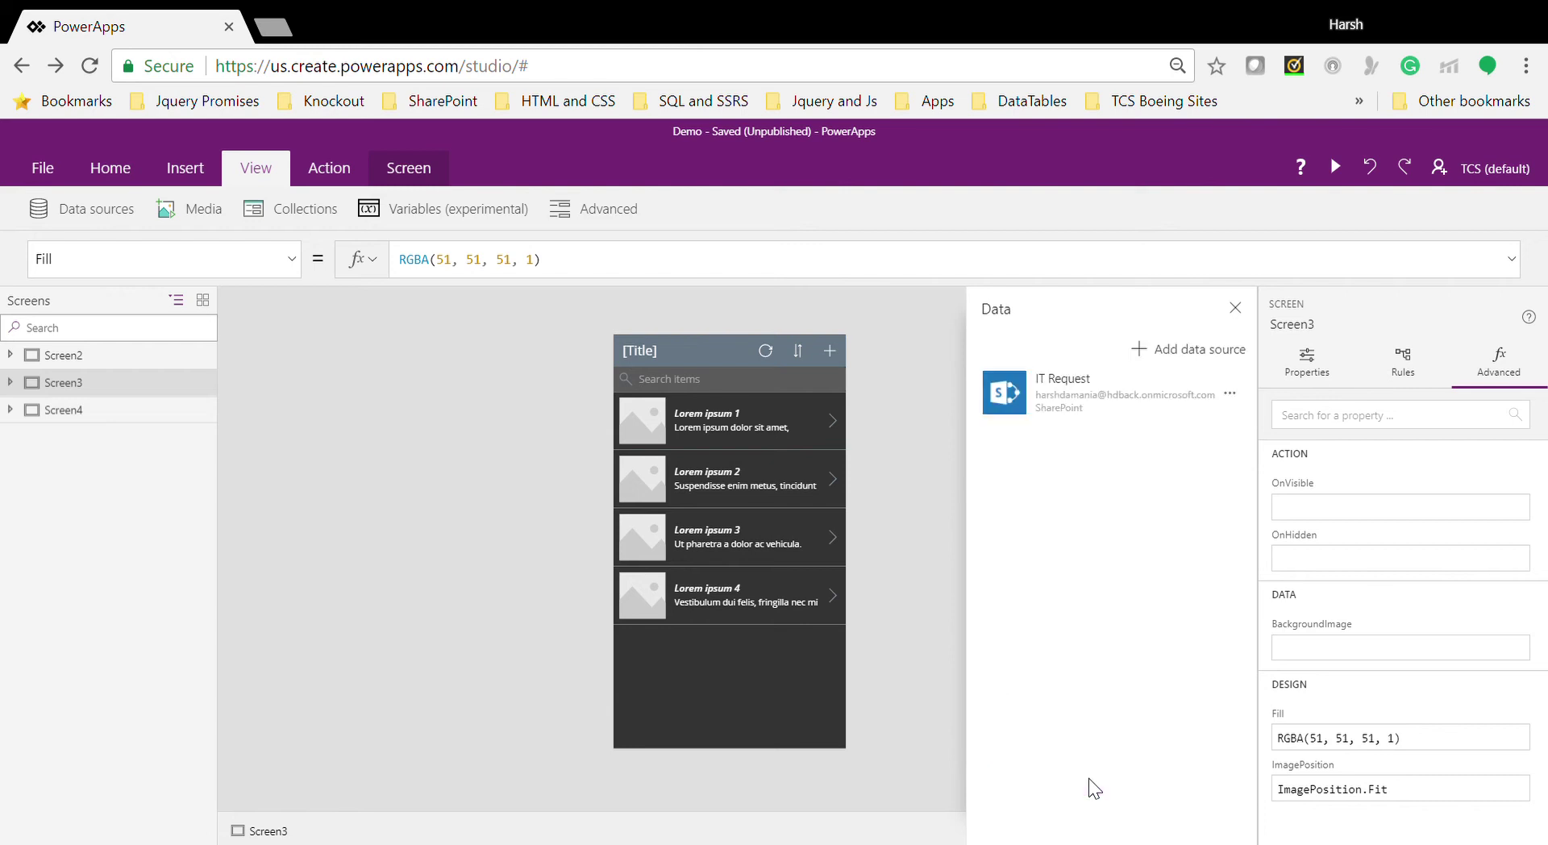
Step: Add the ColorCode table from ColorCode.xlsx in the OneDrive for Business ColorCode folder as a data source and close the data pane
{"action": "left_click", "coordinate": [1178, 349]}
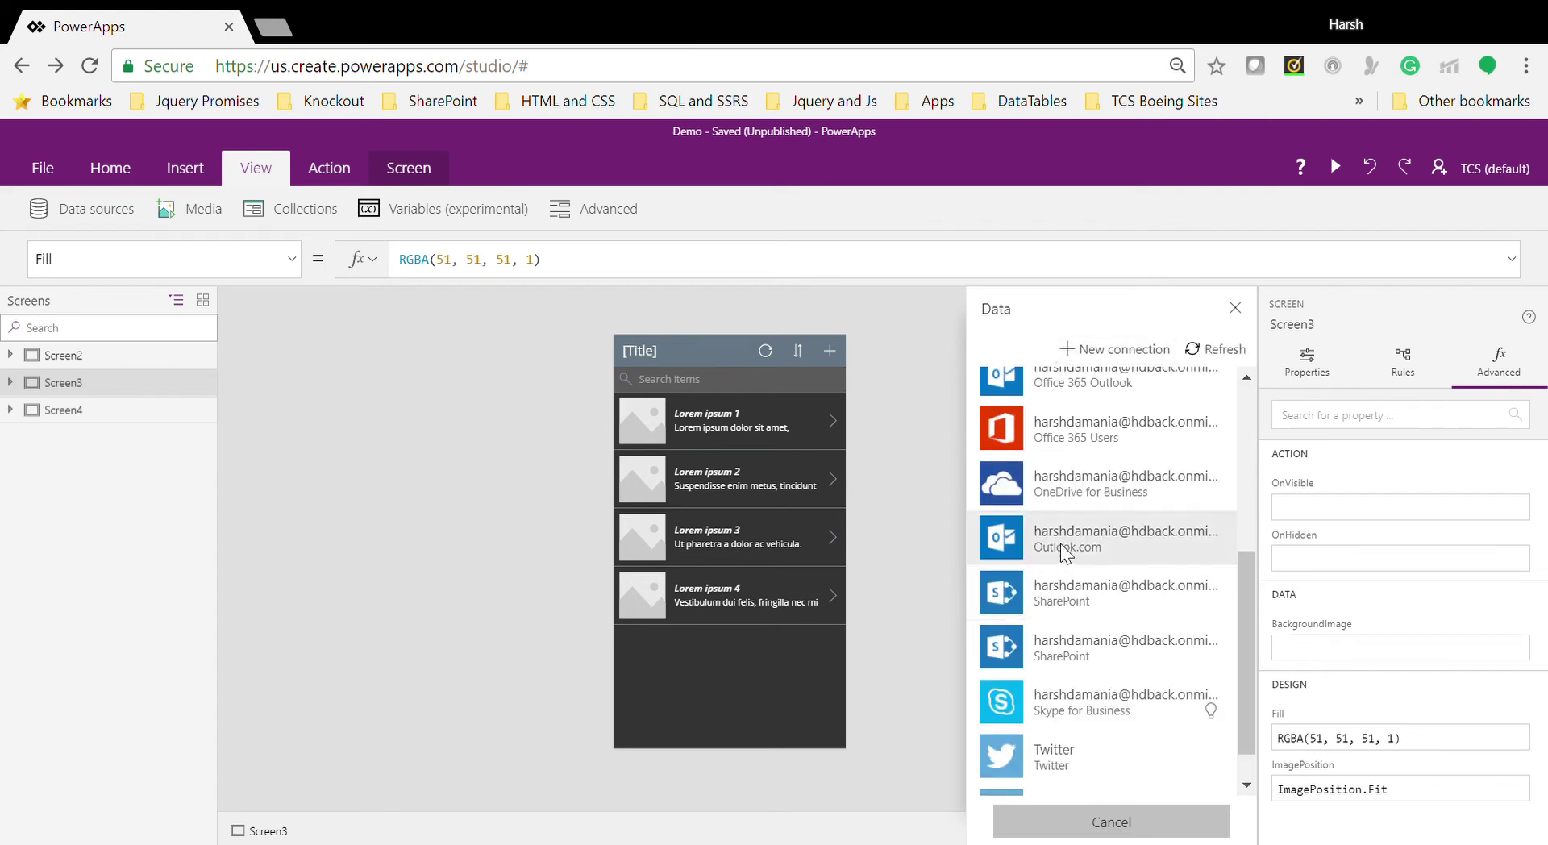
{"action": "left_click_drag", "start_coordinate": [1245, 670], "coordinate": [1266, 814]}
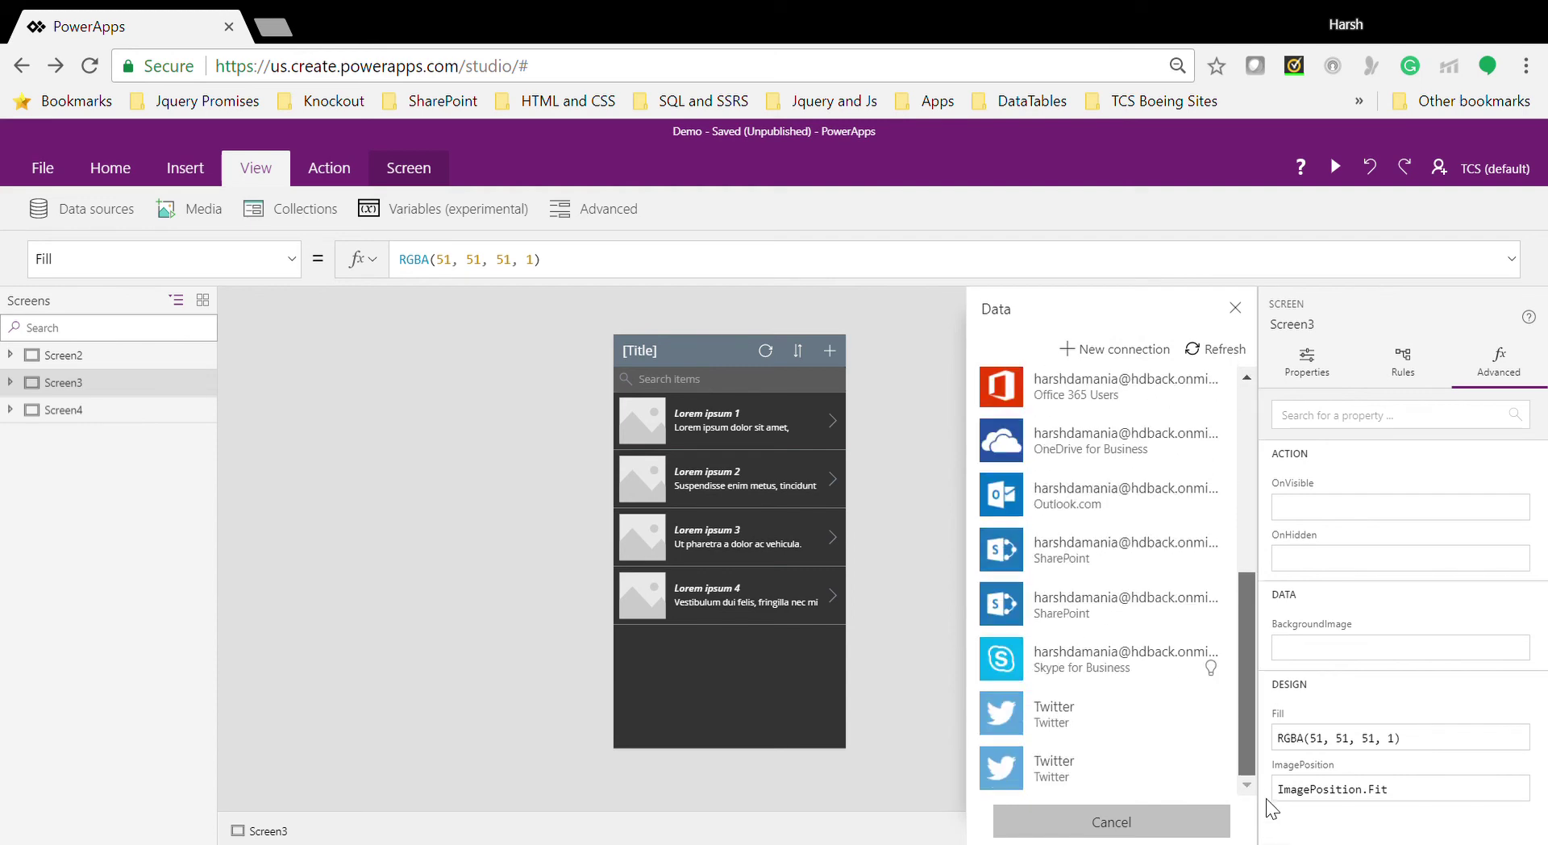
{"action": "left_click", "coordinate": [1097, 446]}
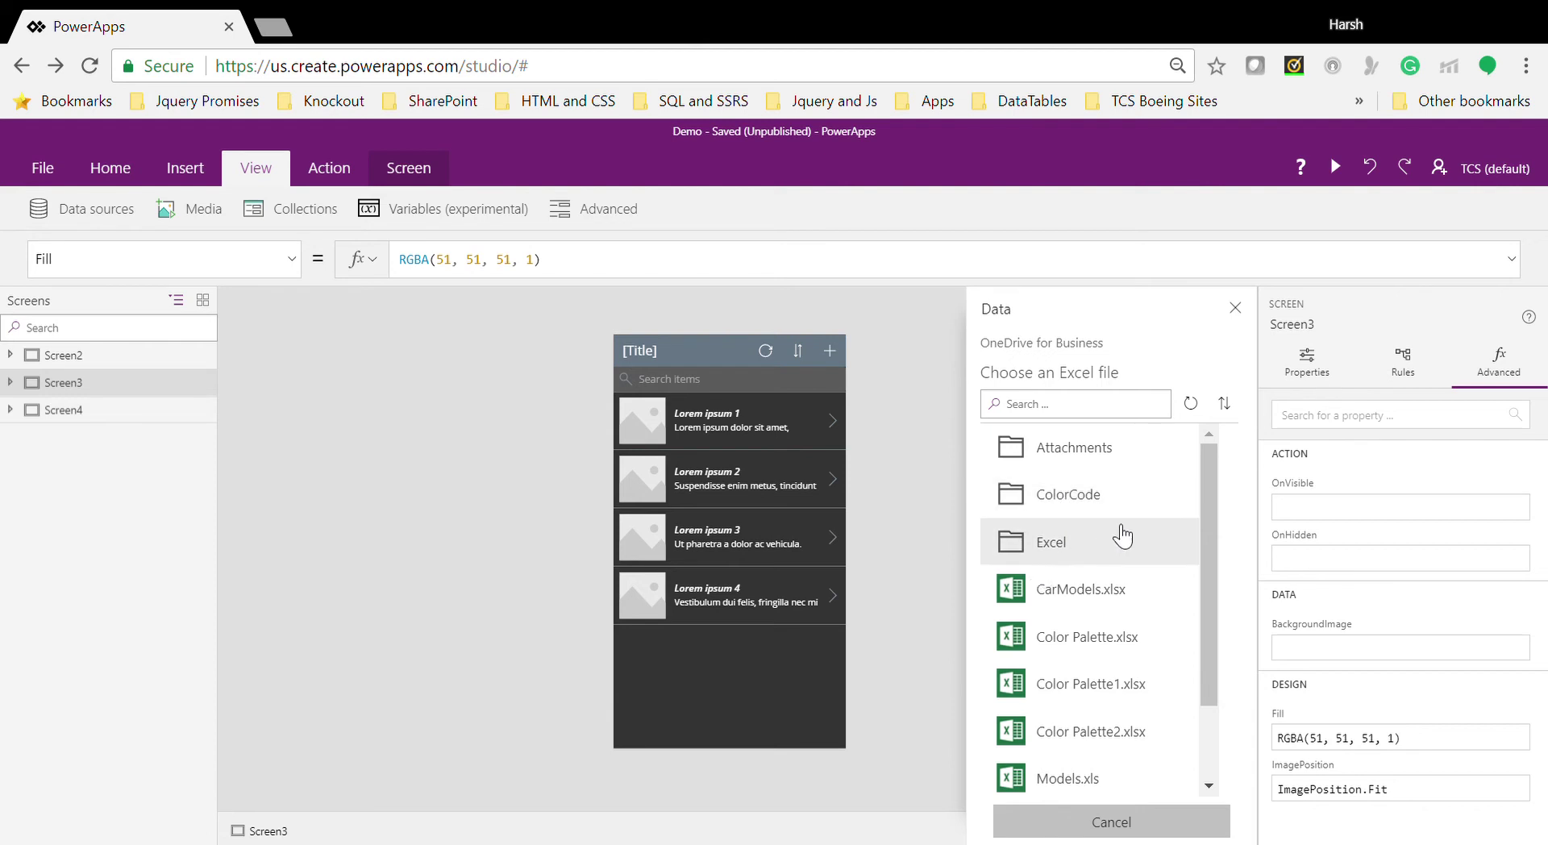
{"action": "left_click", "coordinate": [1066, 494]}
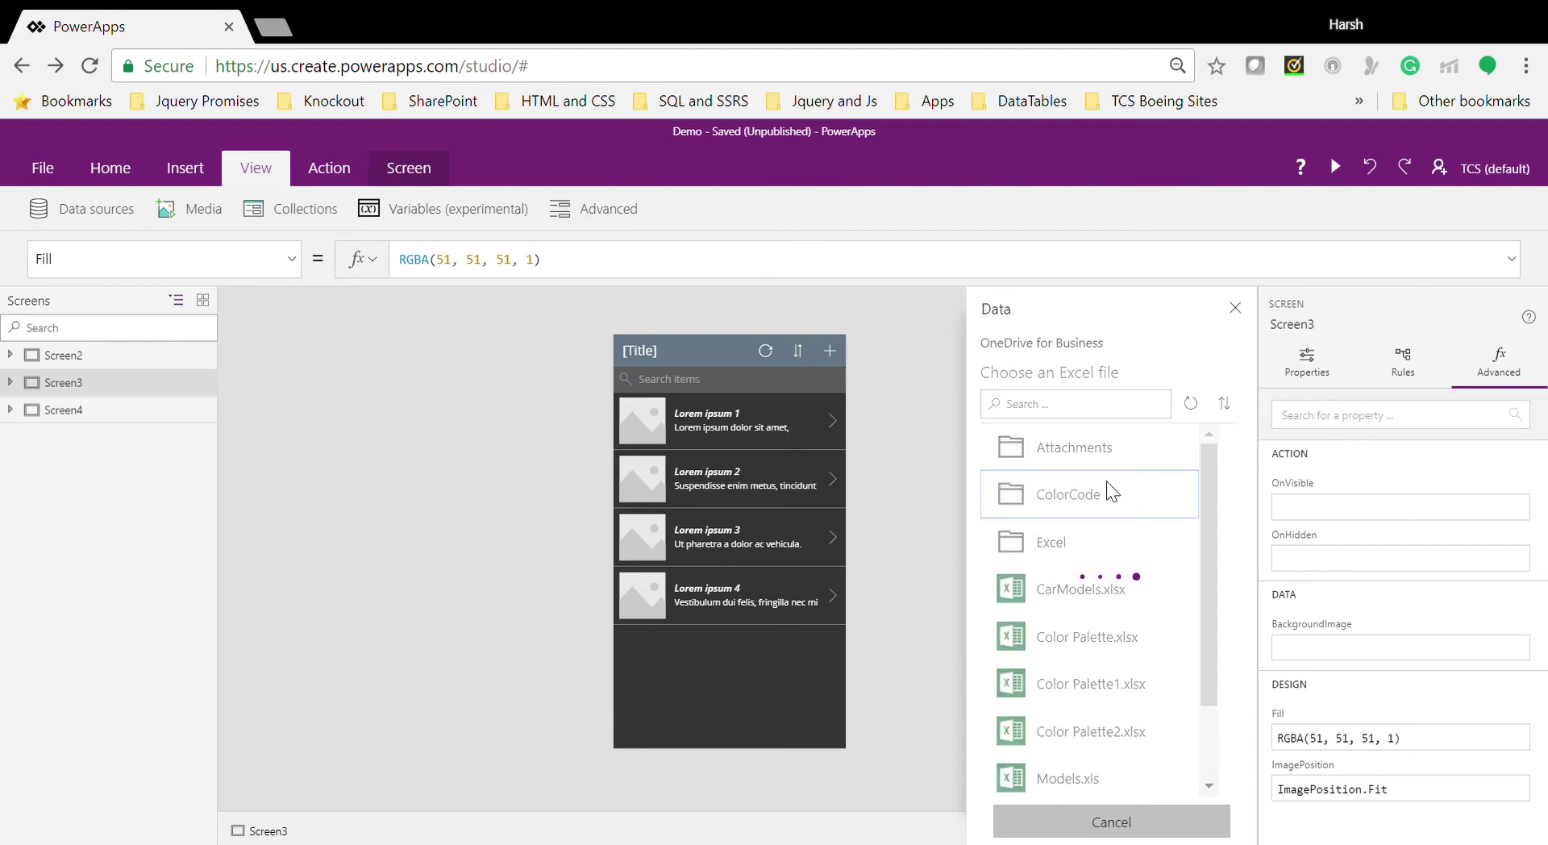
{"action": "left_click", "coordinate": [1085, 455]}
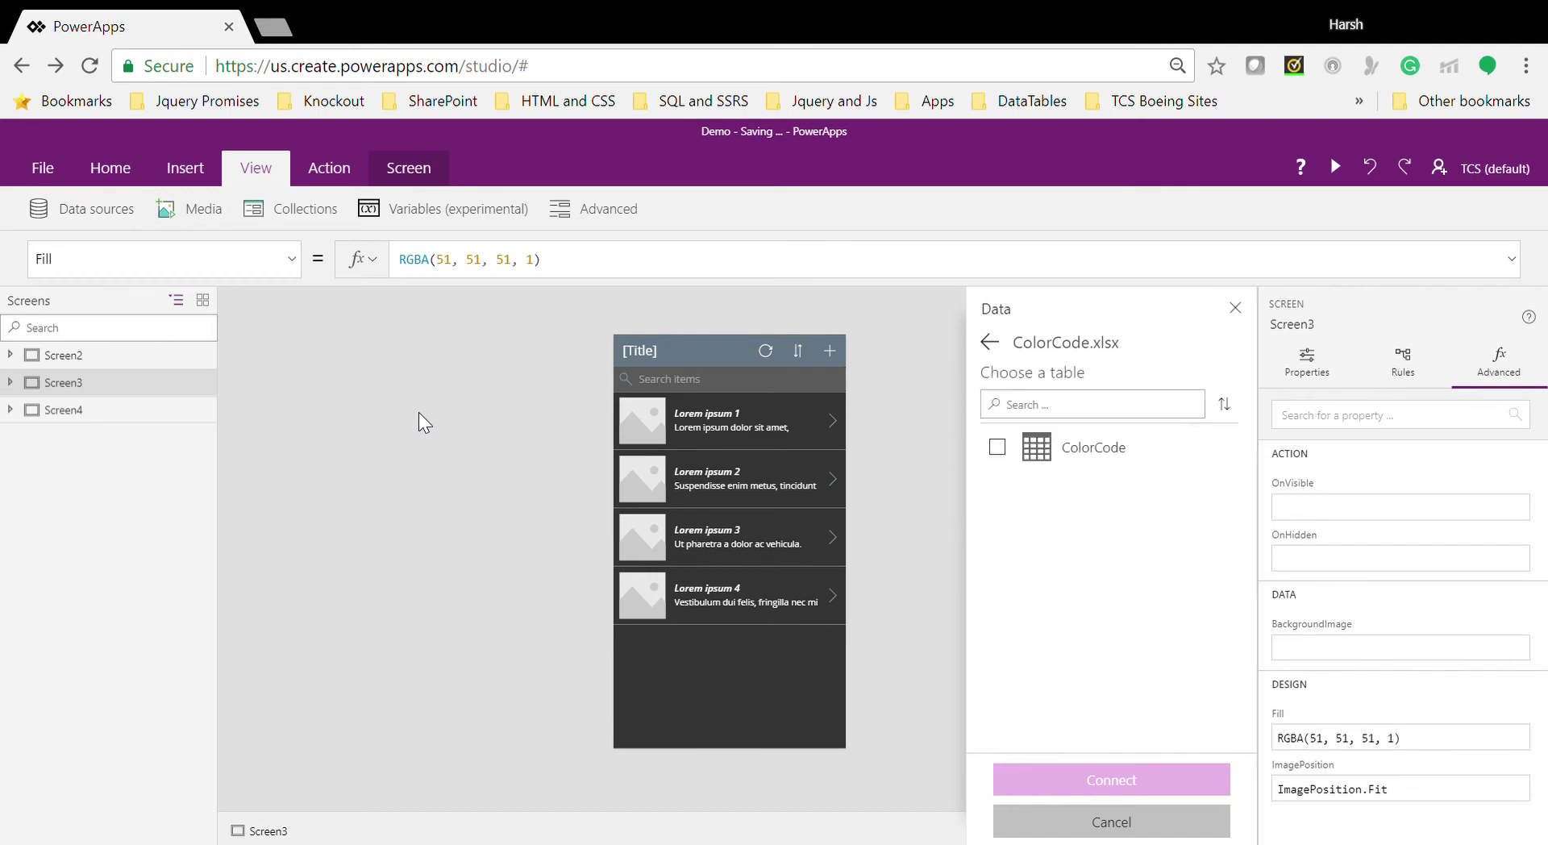
{"action": "left_click", "coordinate": [1000, 456]}
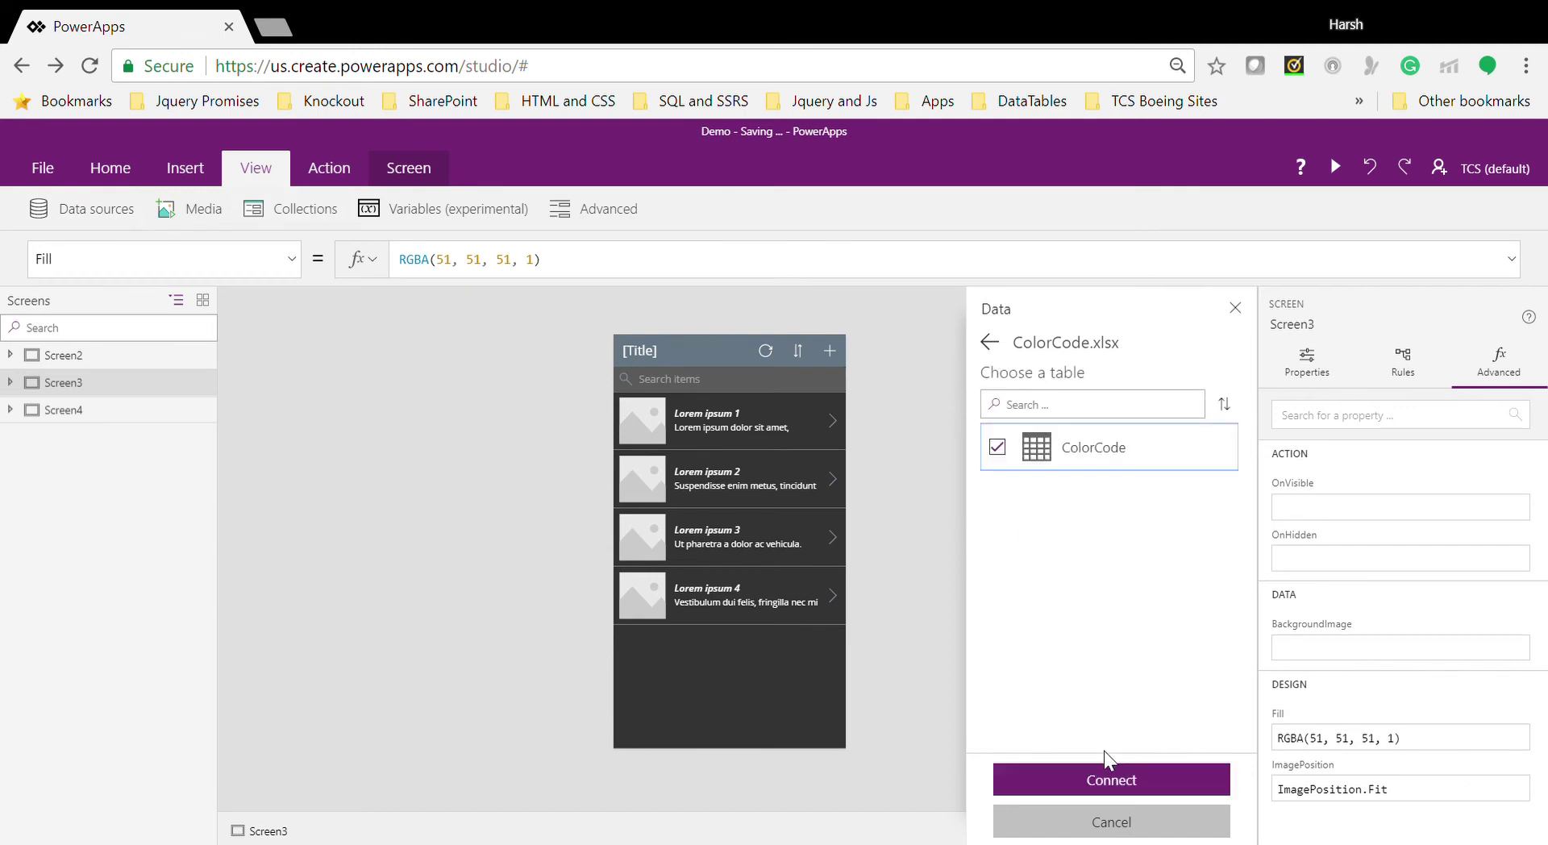
{"action": "left_click", "coordinate": [1103, 779]}
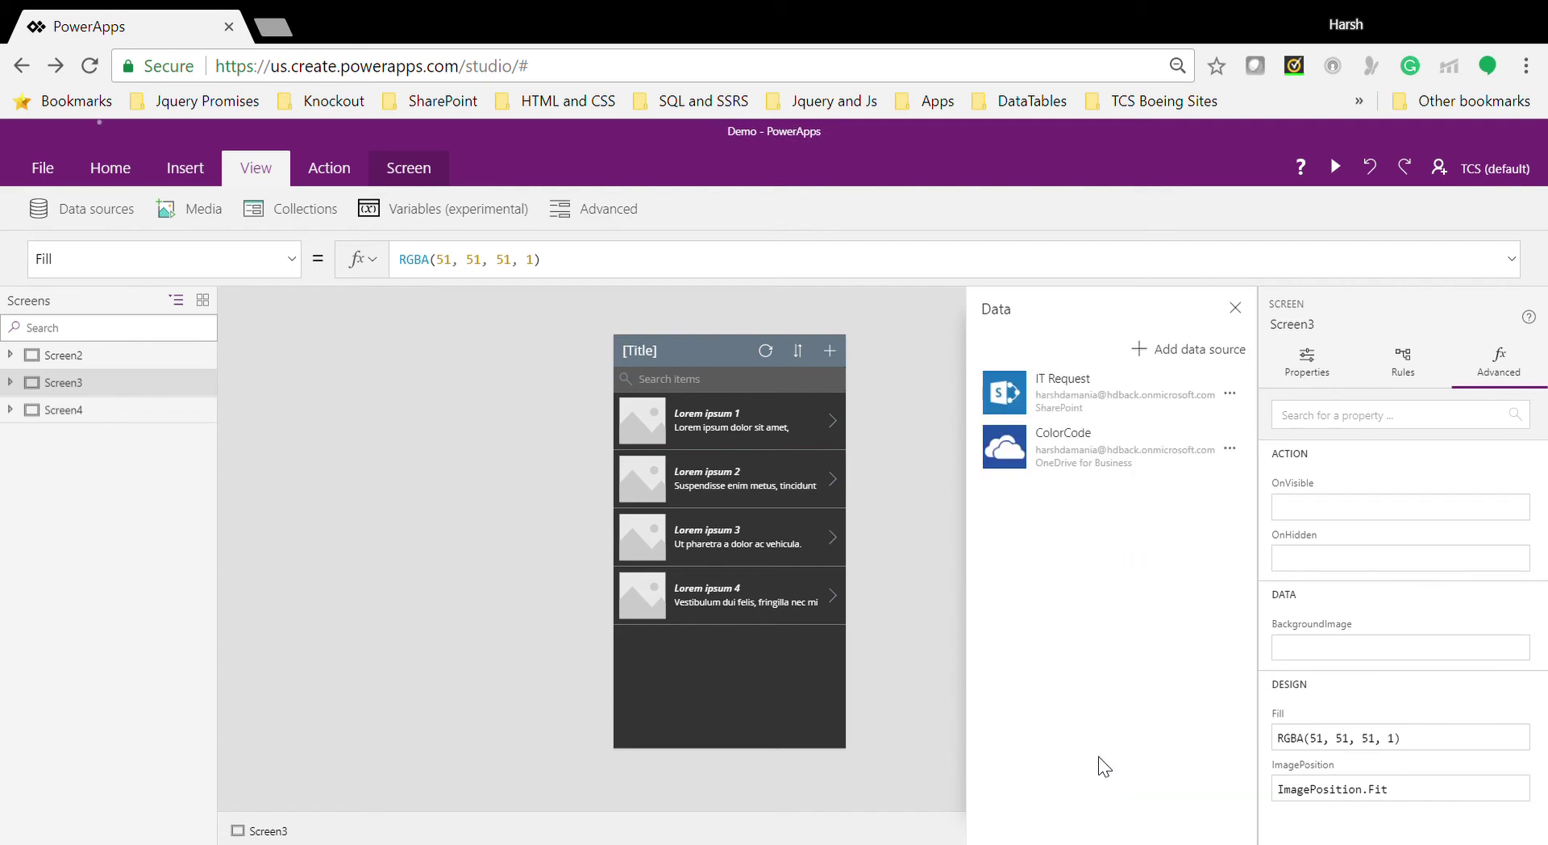
{"action": "left_click", "coordinate": [1236, 306]}
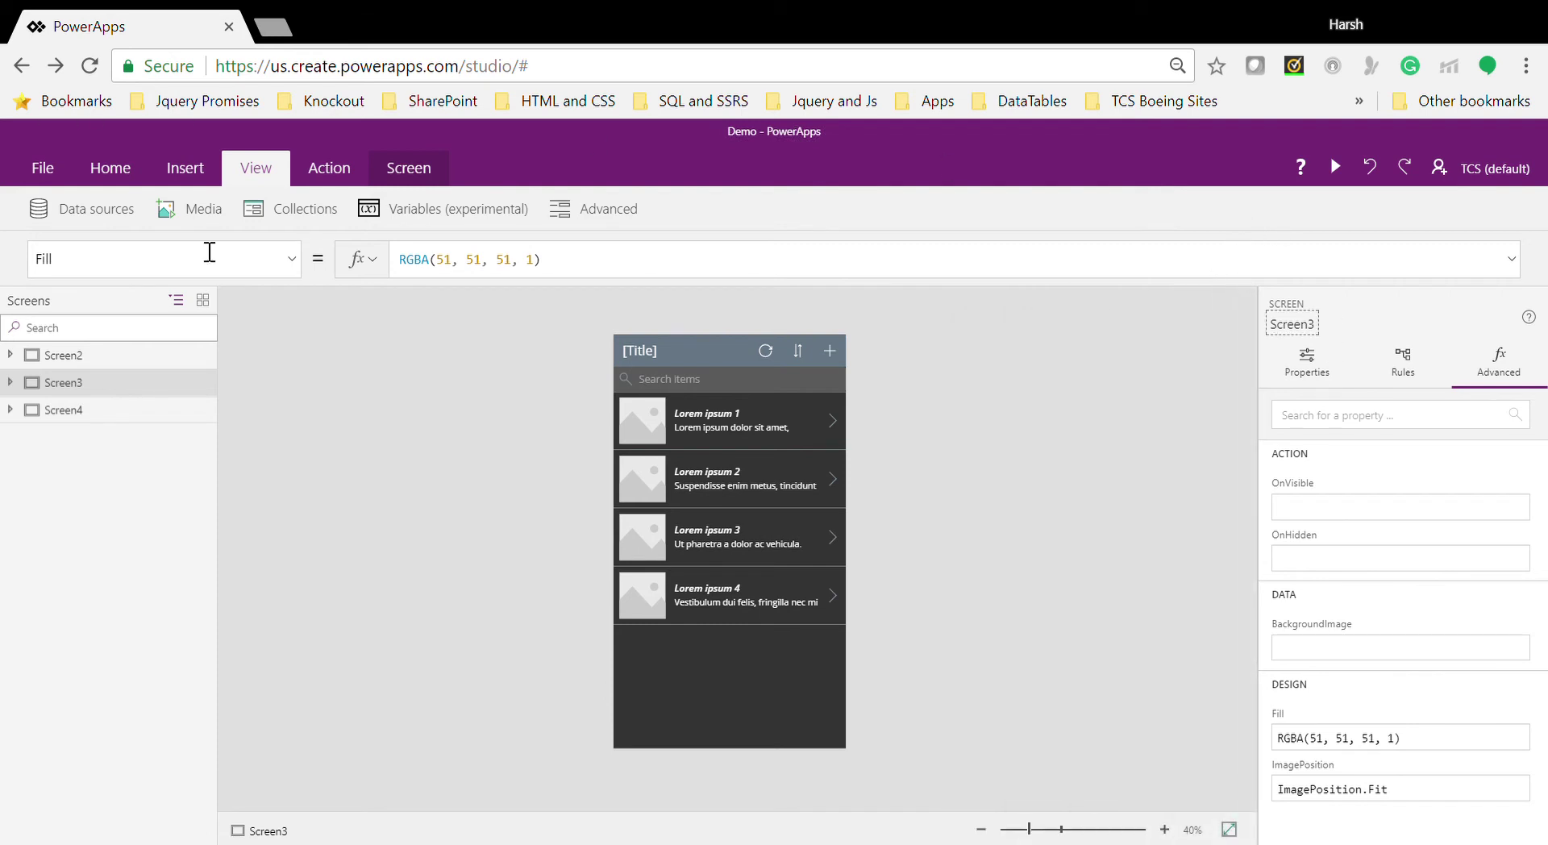
Step: Add a new scrollable screen to the app and collapse it in the screen tree
{"action": "left_click", "coordinate": [66, 355]}
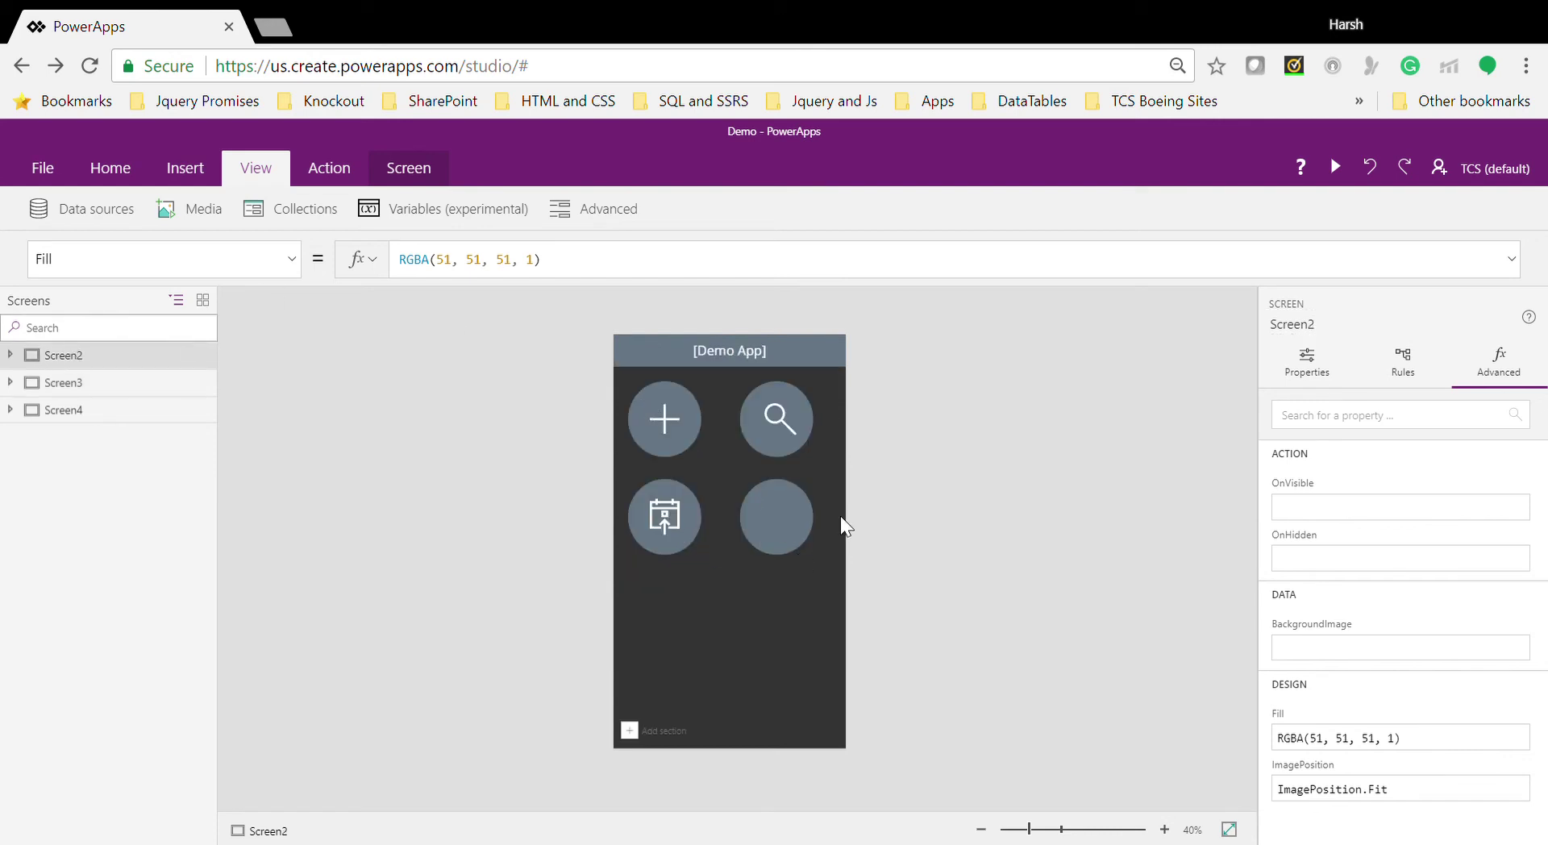
{"action": "left_click", "coordinate": [774, 524]}
{"action": "left_click", "coordinate": [774, 524]}
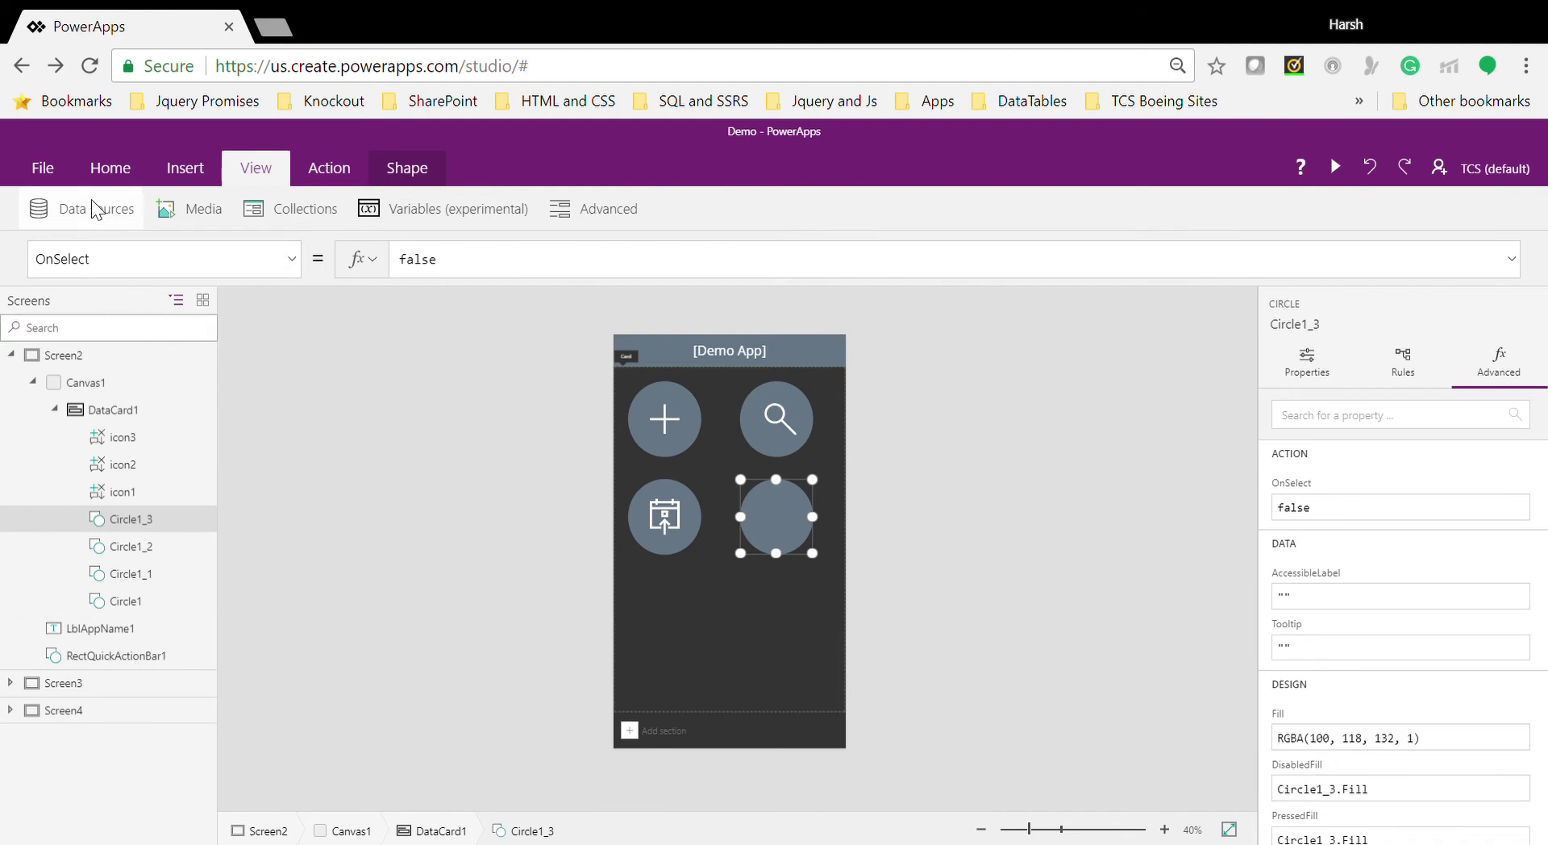
{"action": "left_click", "coordinate": [115, 182]}
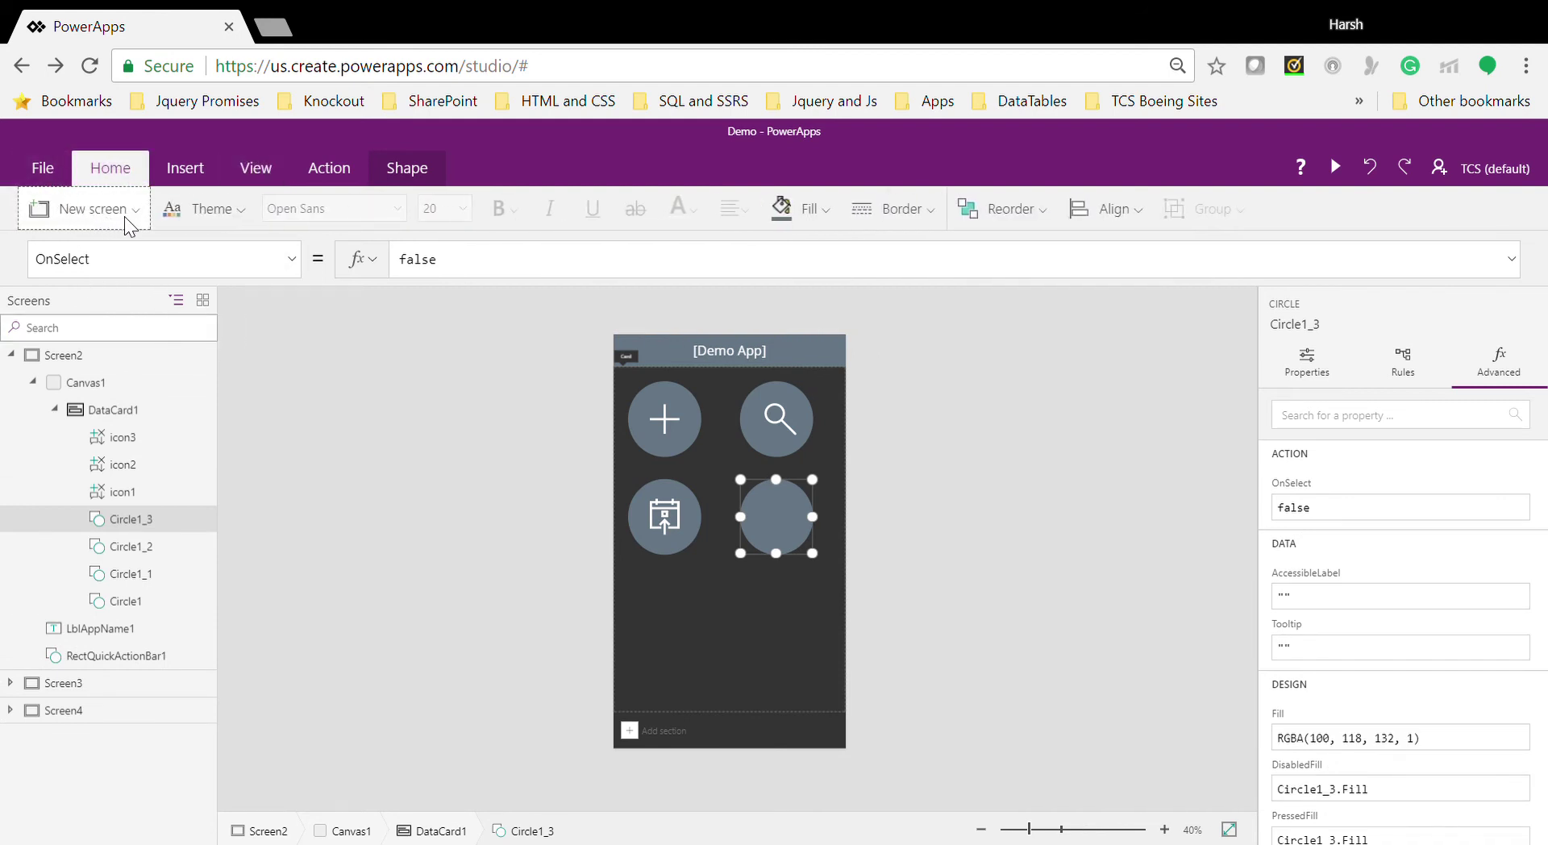
{"action": "left_click", "coordinate": [124, 216]}
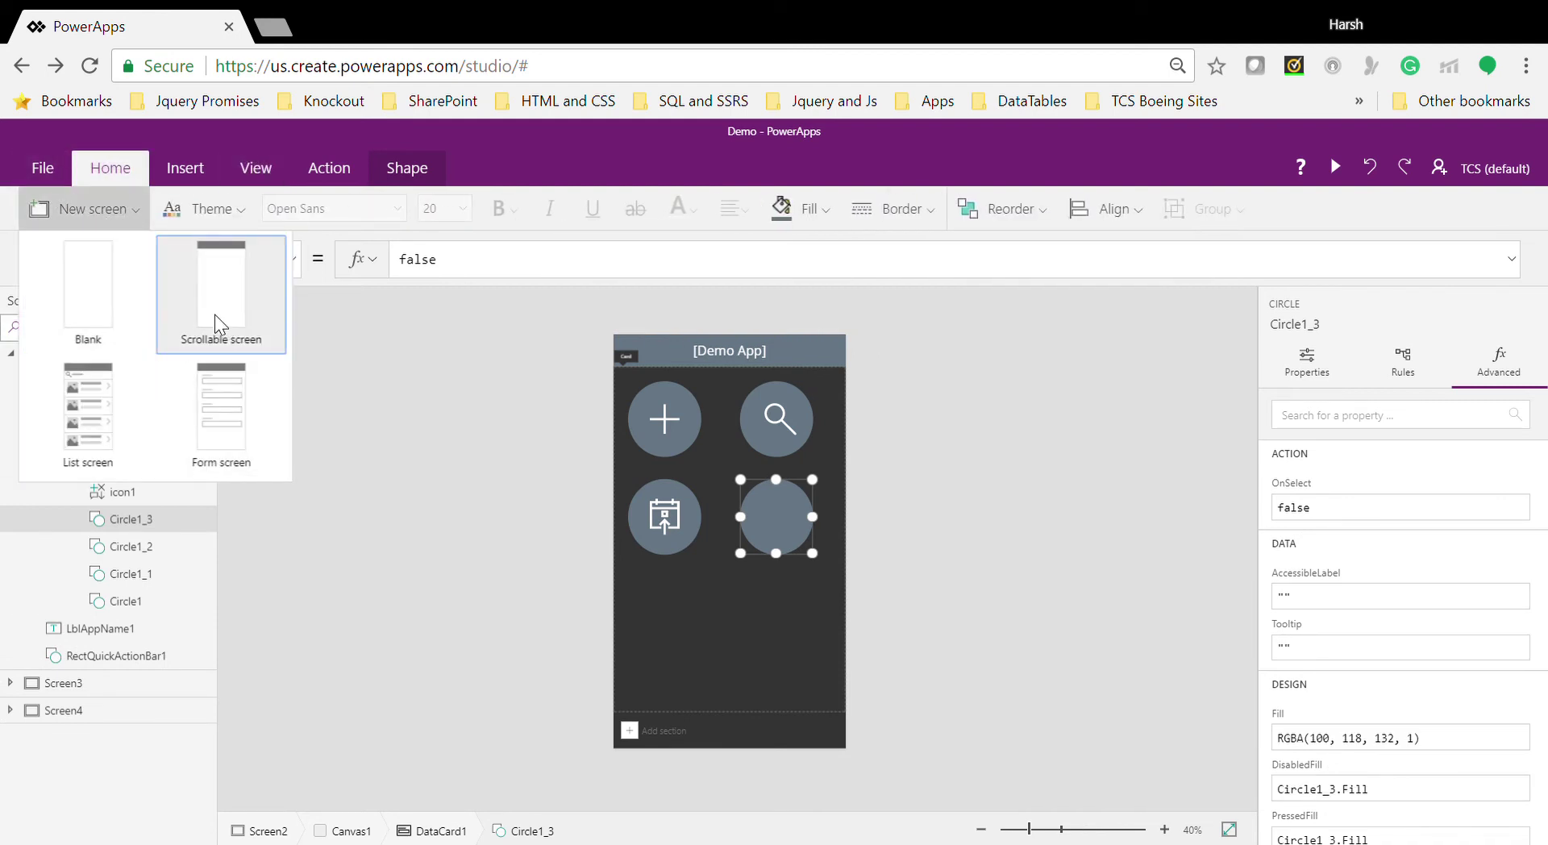
{"action": "key", "text": "Escape"}
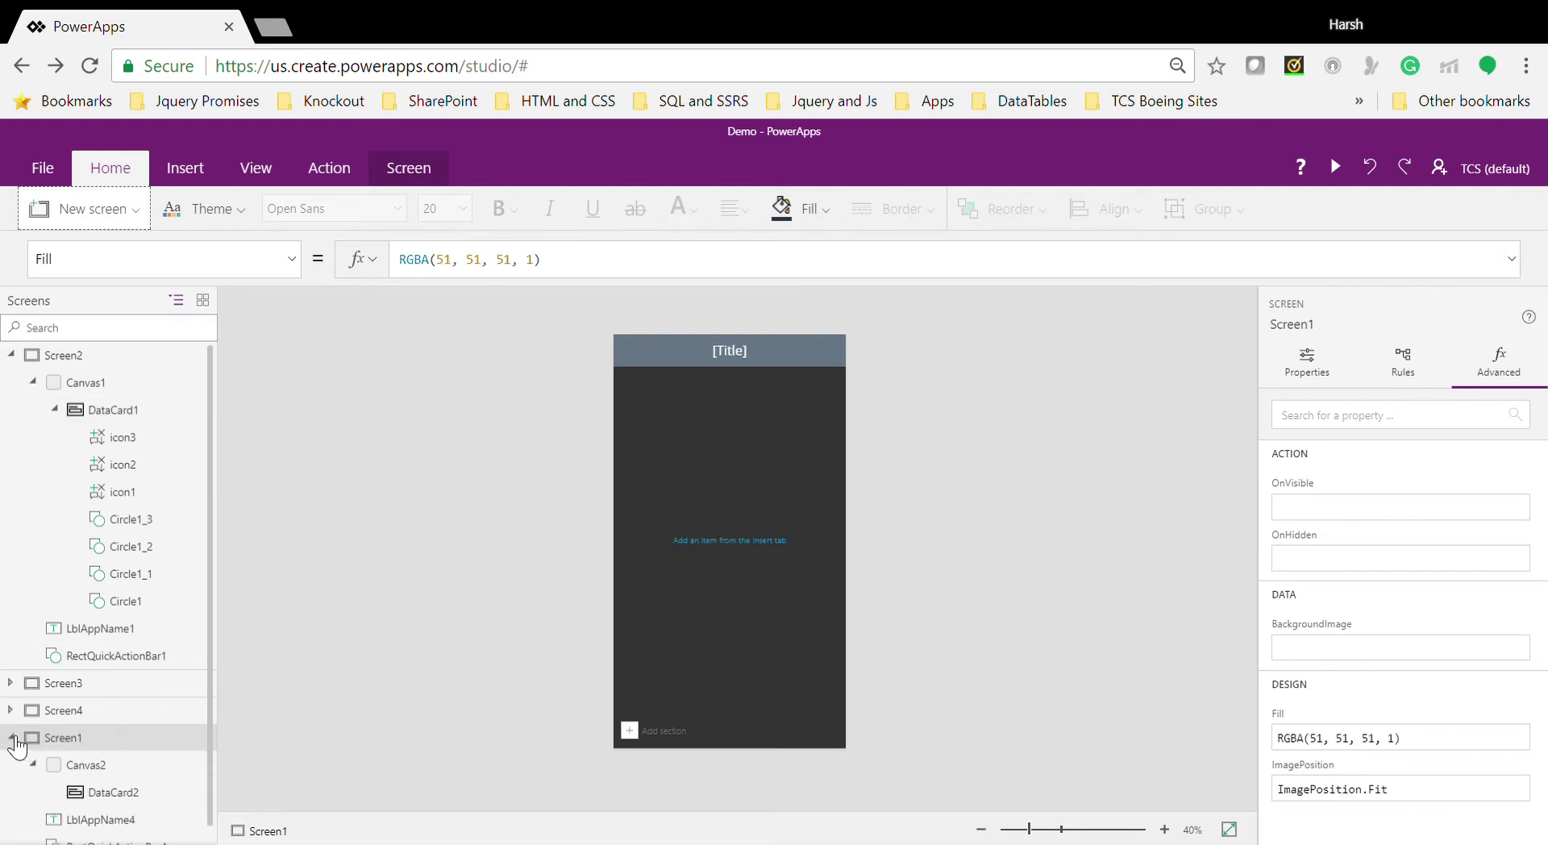
{"action": "left_click", "coordinate": [16, 737]}
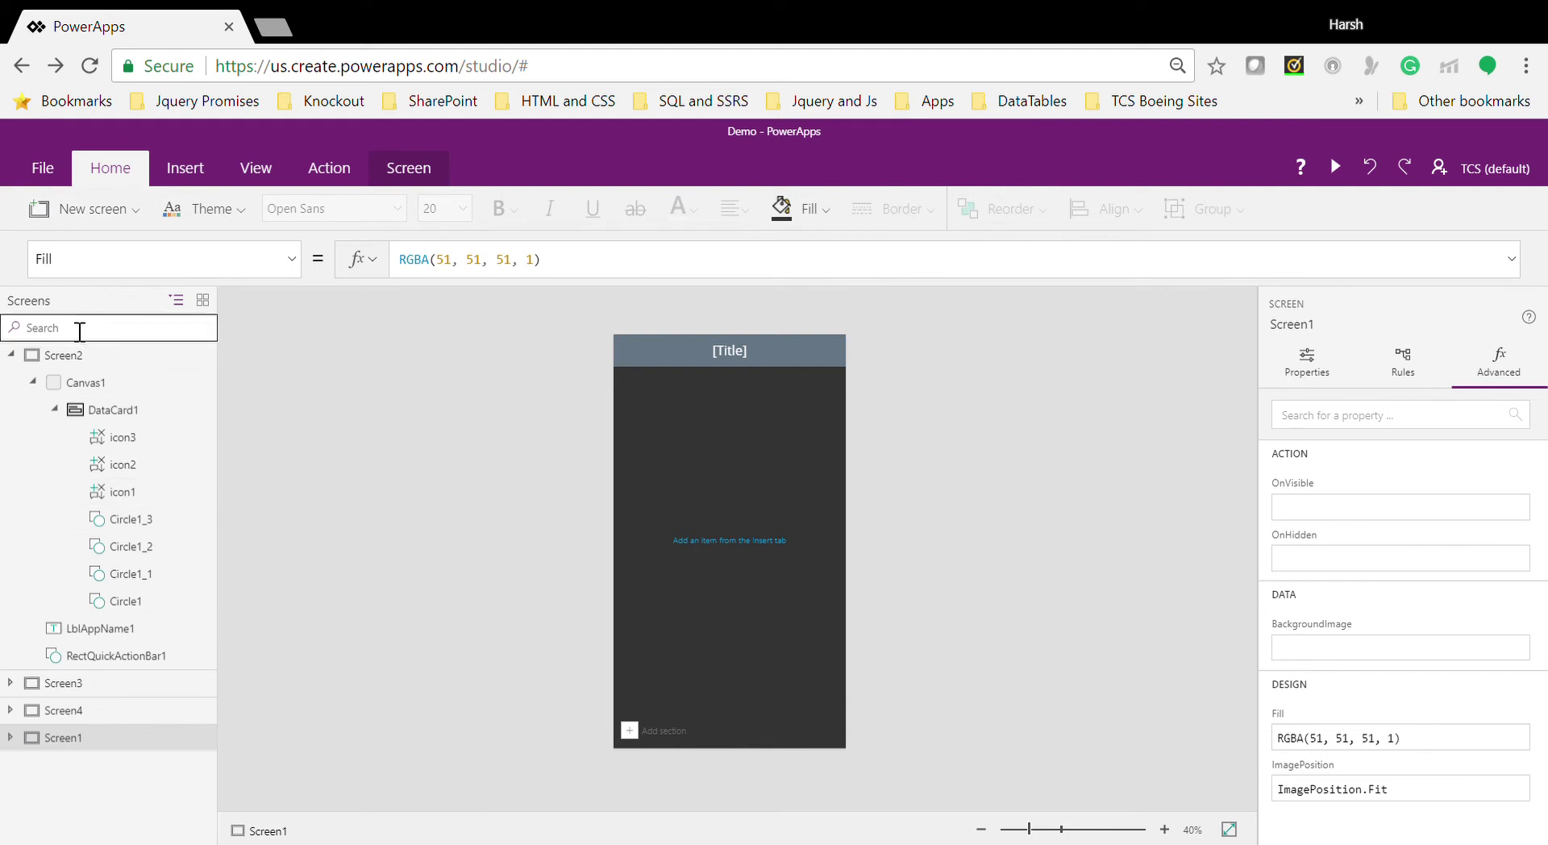
Step: Set the OnSelect formula of the empty fourth circle on Screen2 to Navigate(Screen1,ScreenTransition.Fade)
{"action": "left_click", "coordinate": [70, 360]}
{"action": "left_click", "coordinate": [762, 508]}
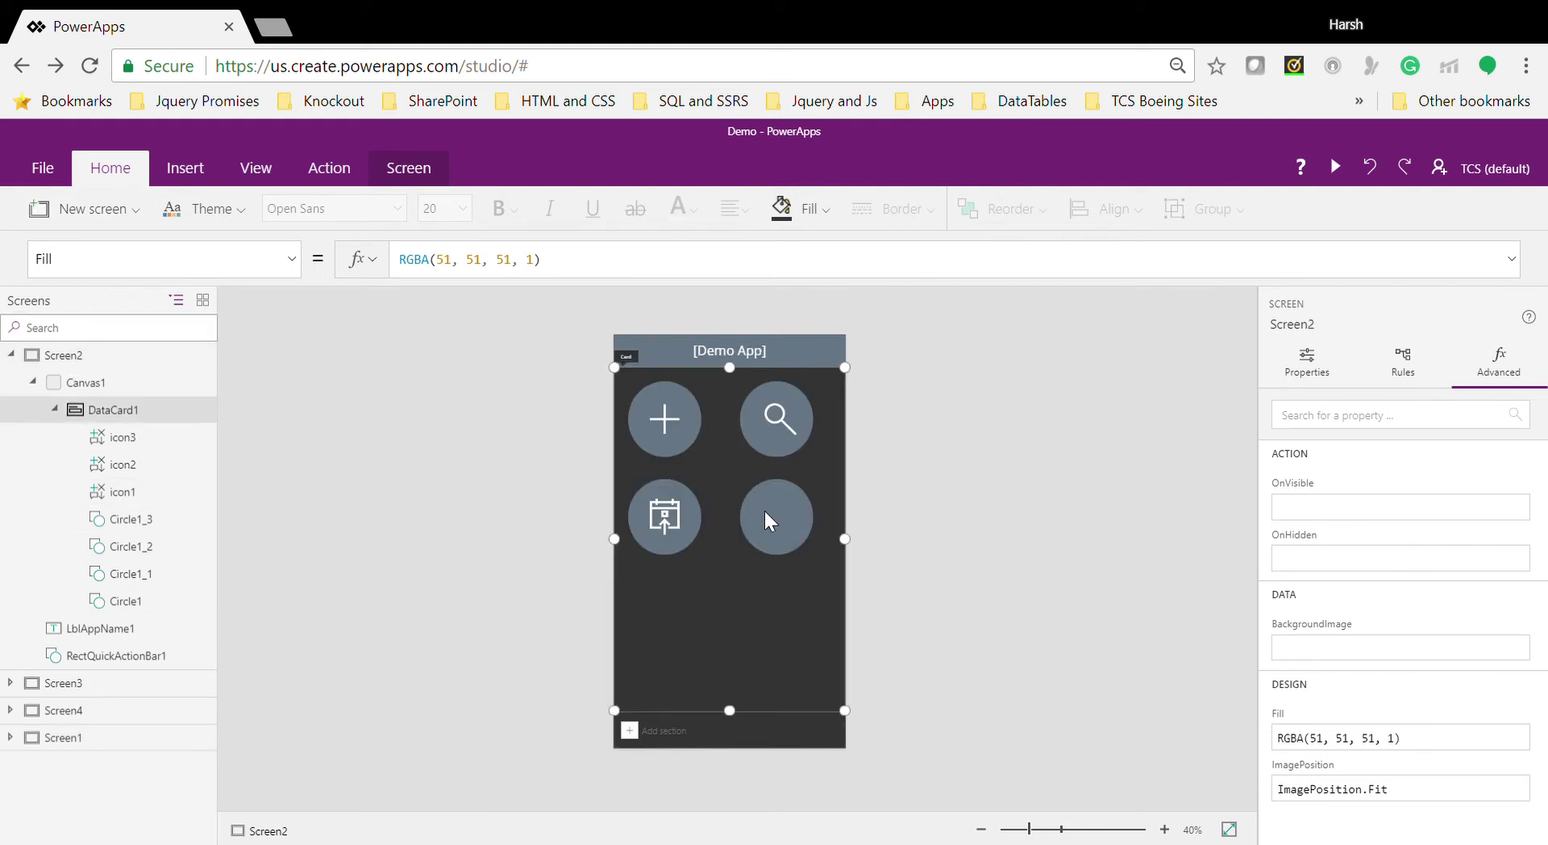
{"action": "left_click", "coordinate": [763, 508]}
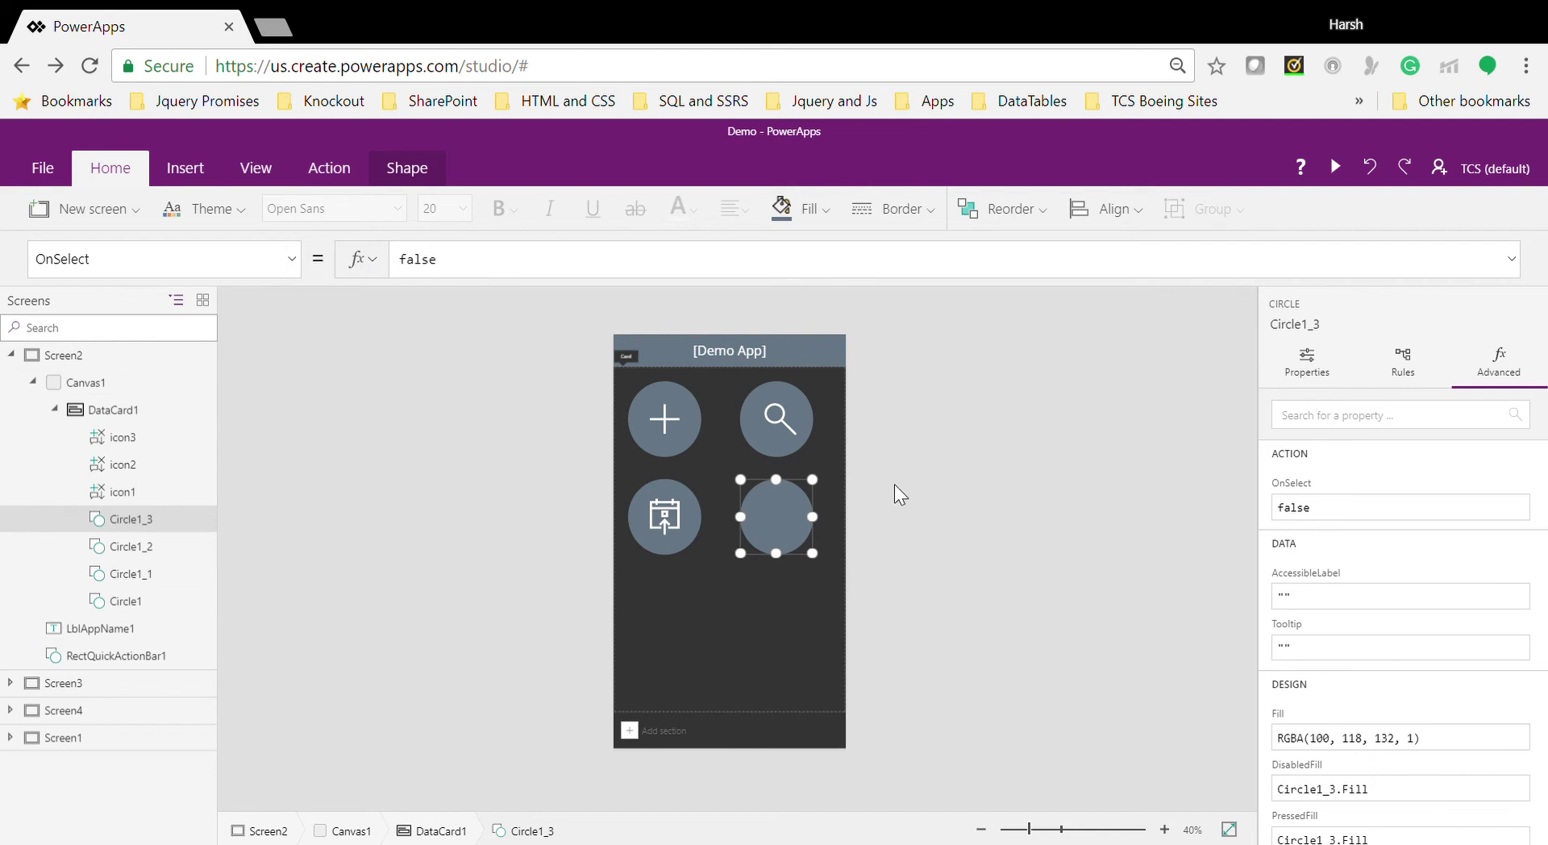
{"action": "double_click", "coordinate": [411, 264]}
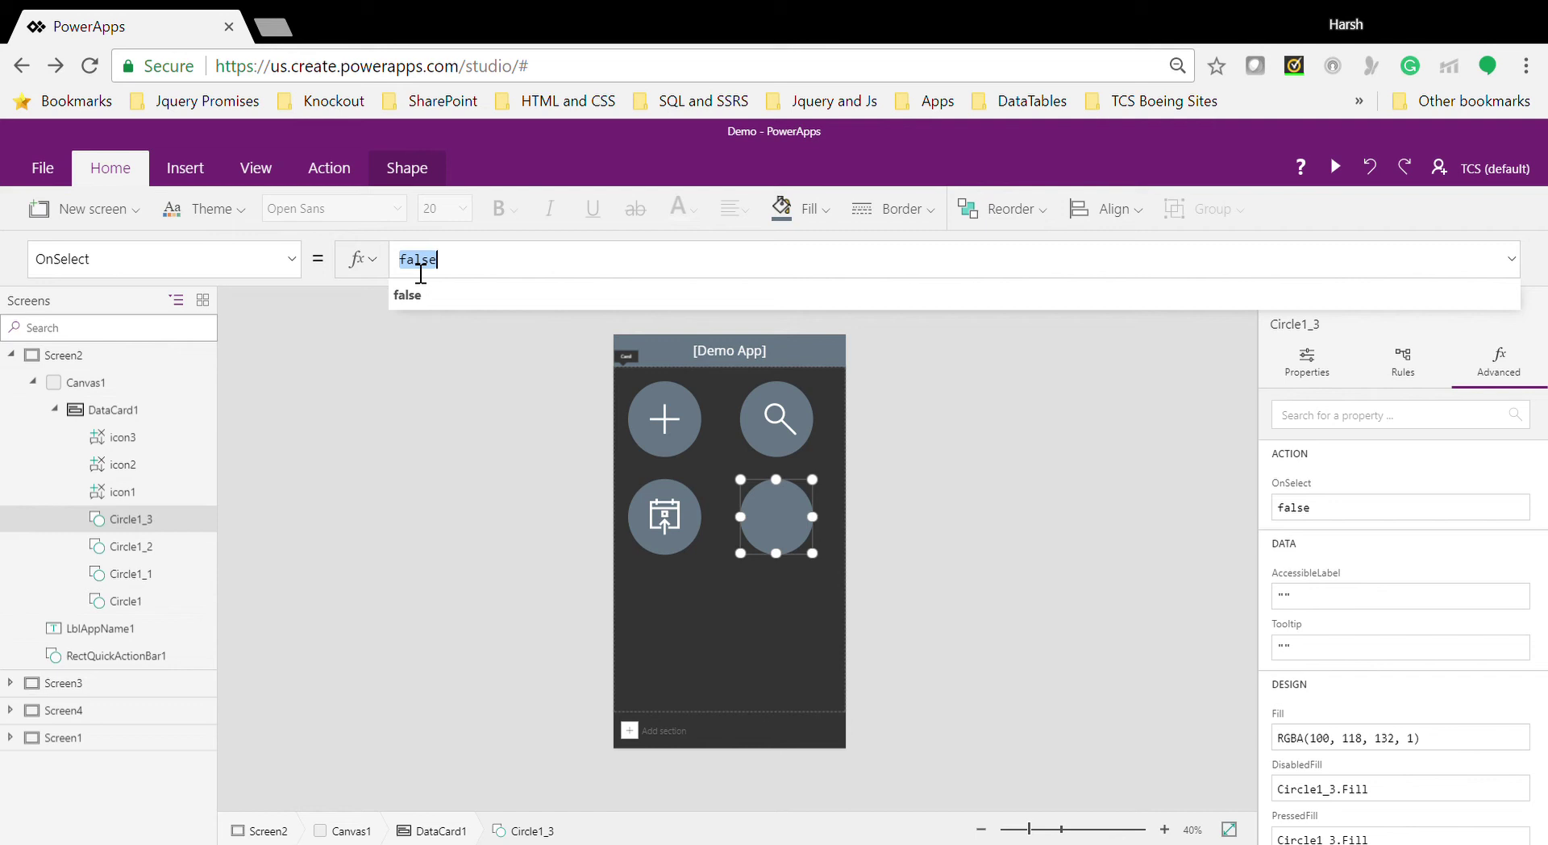
{"action": "type", "text": "Navi"}
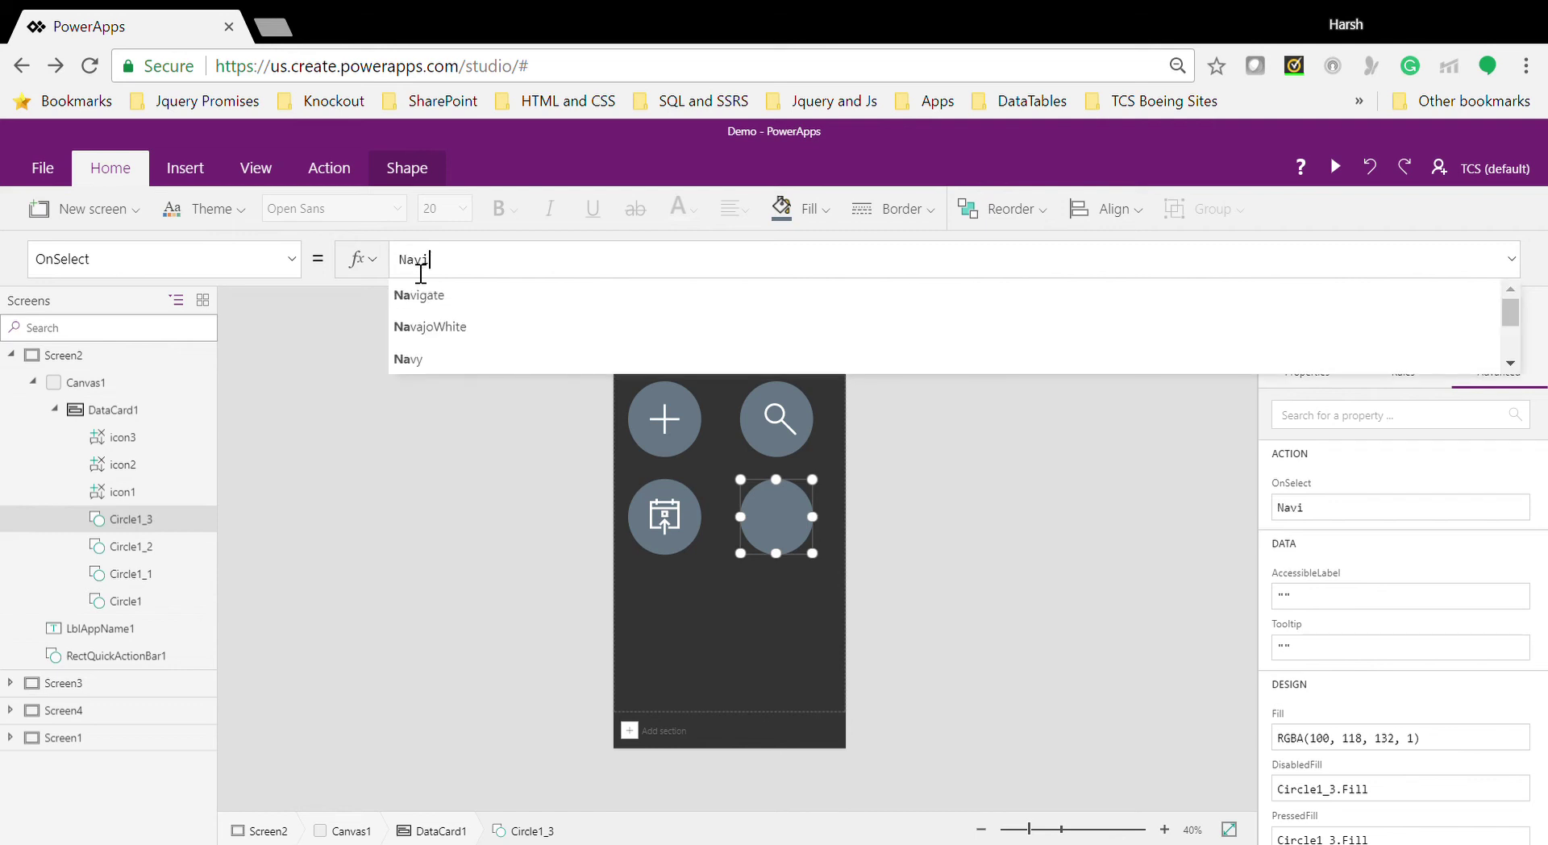
{"action": "type", "text": "gate("}
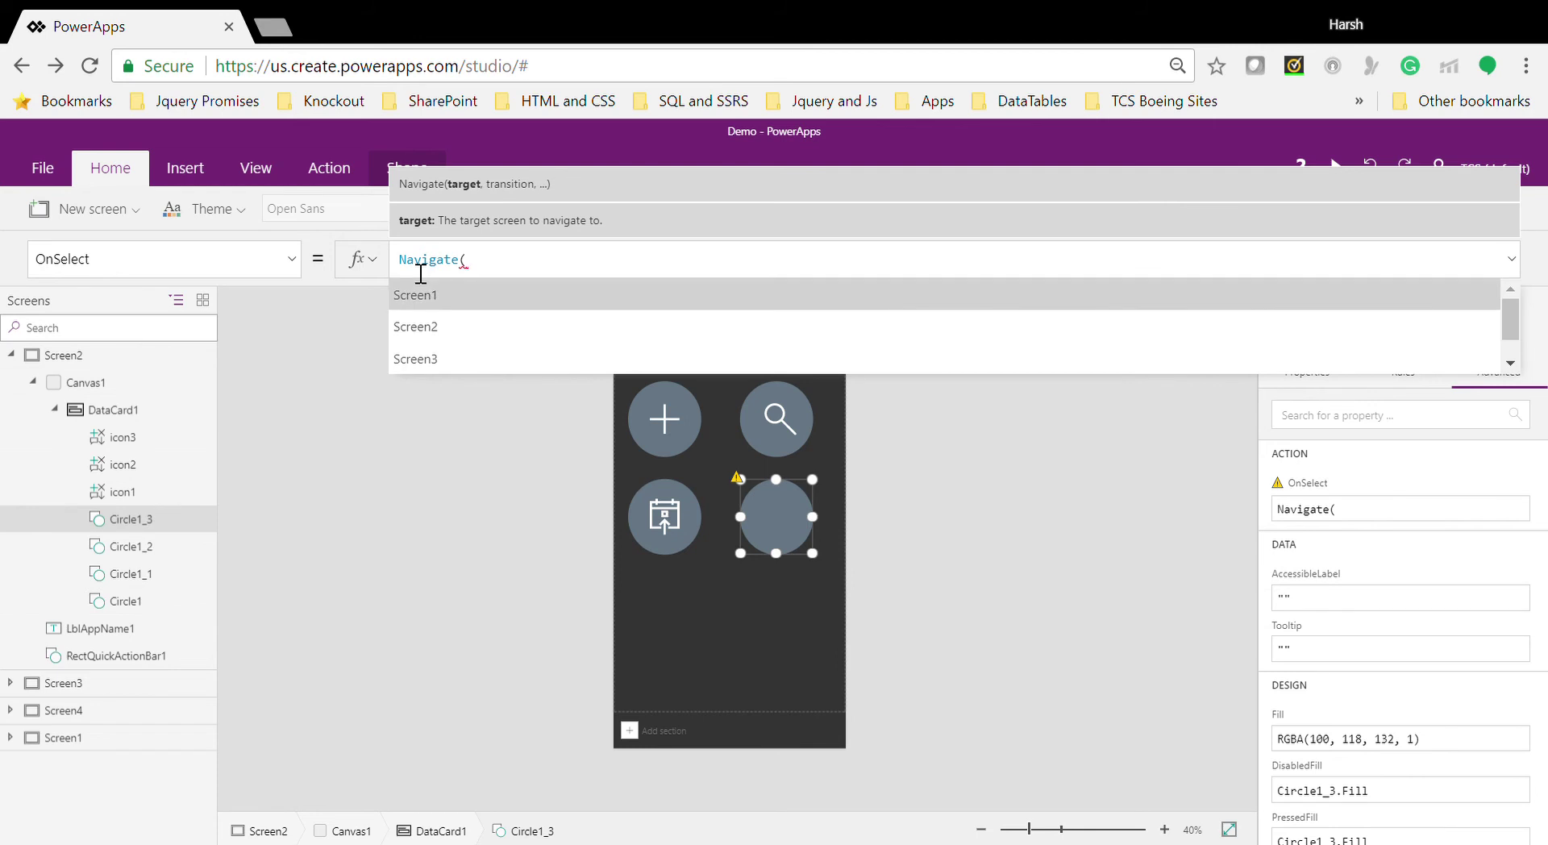
{"action": "key", "text": "Tab"}
{"action": "type", "text": ","}
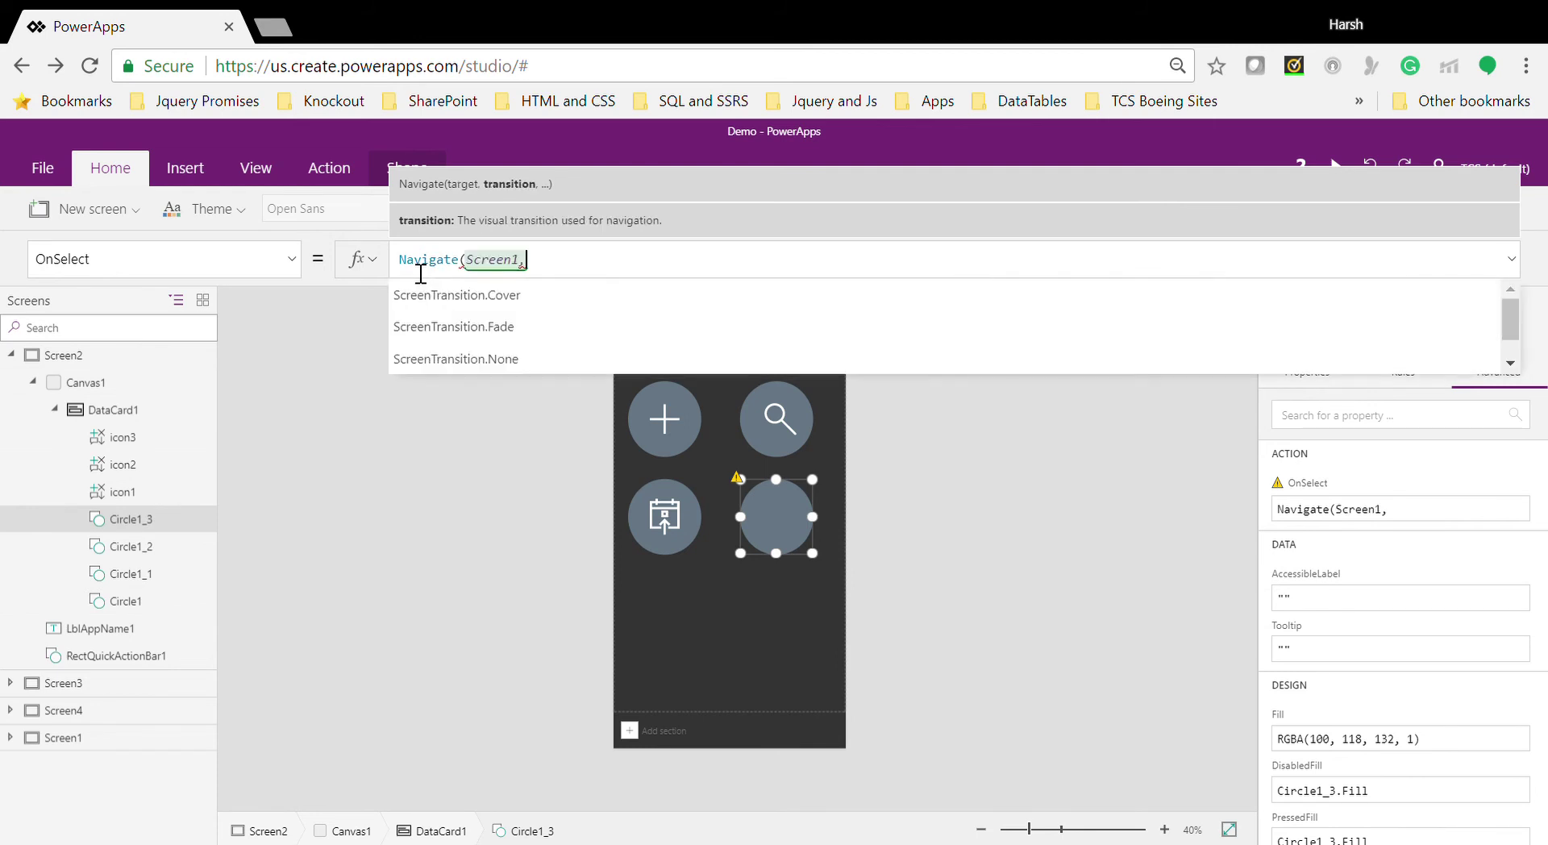
{"action": "key", "text": "Down"}
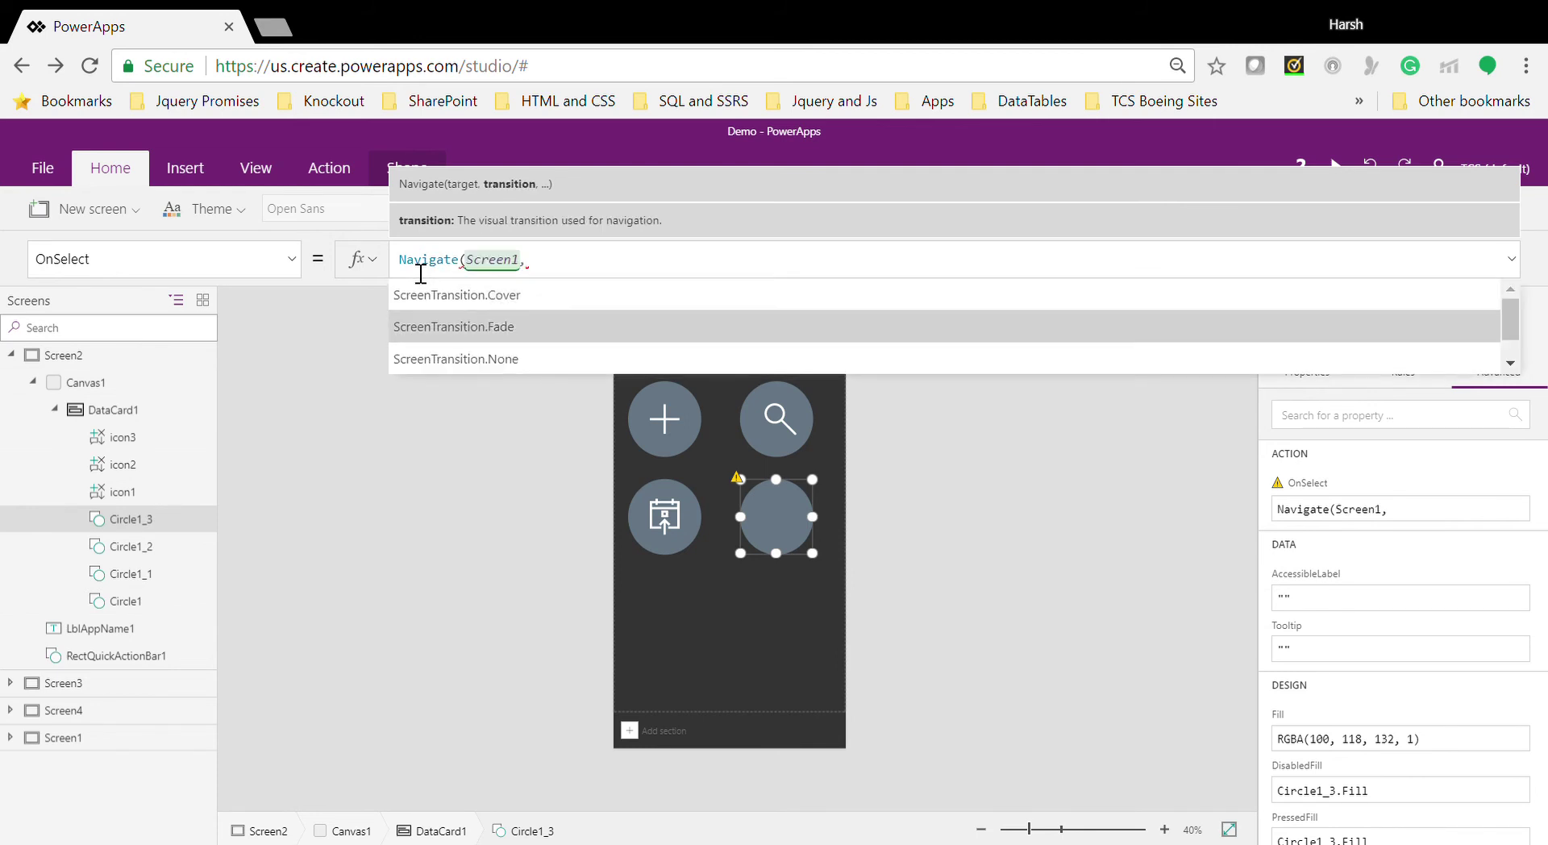
{"action": "key", "text": "Tab"}
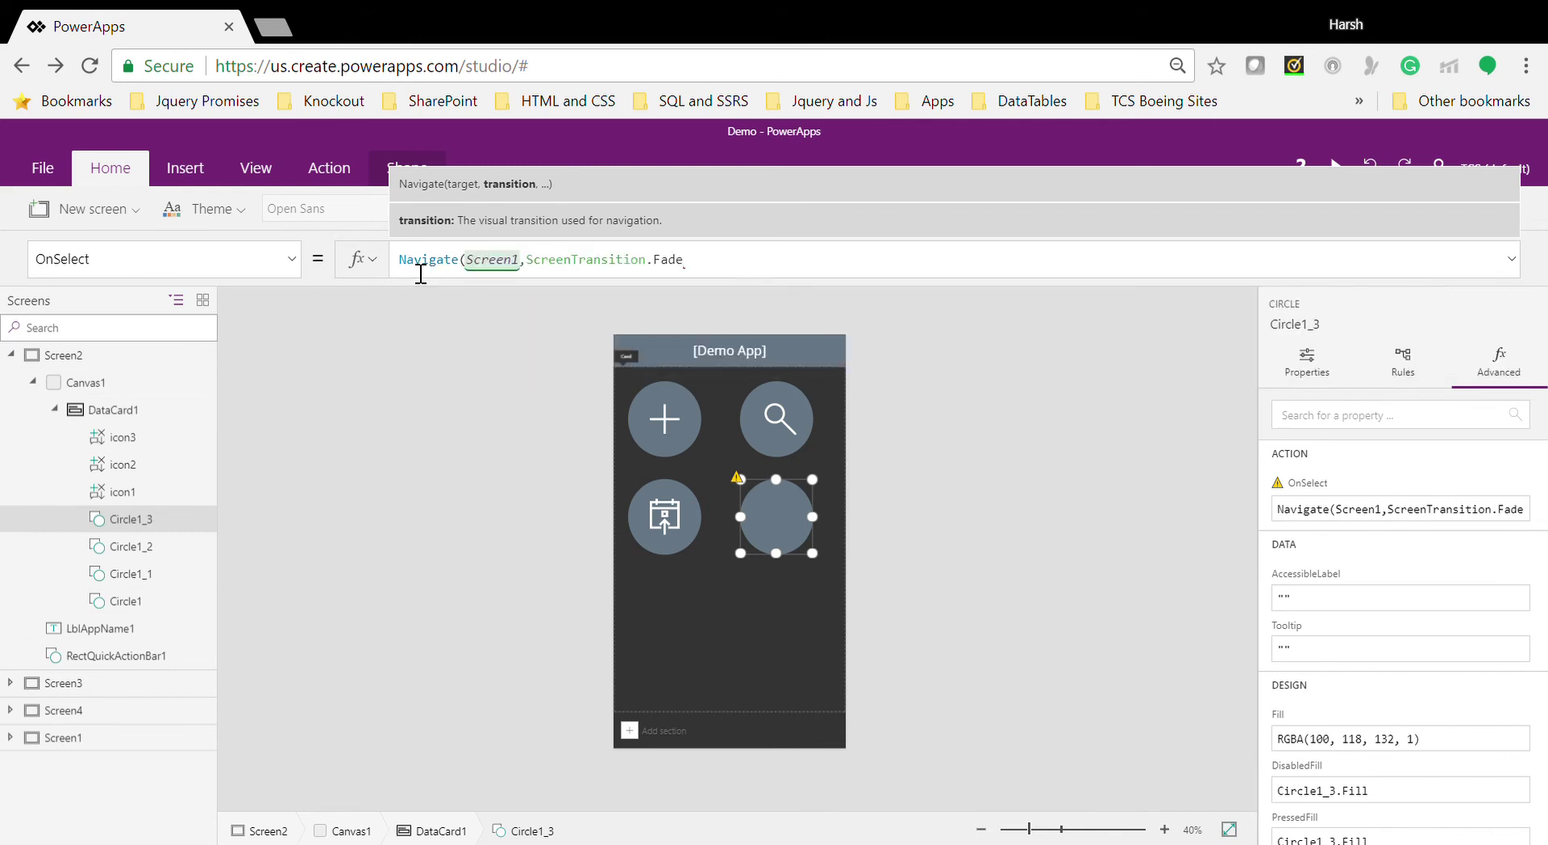
{"action": "type", "text": ")"}
{"action": "left_click", "coordinate": [1068, 418]}
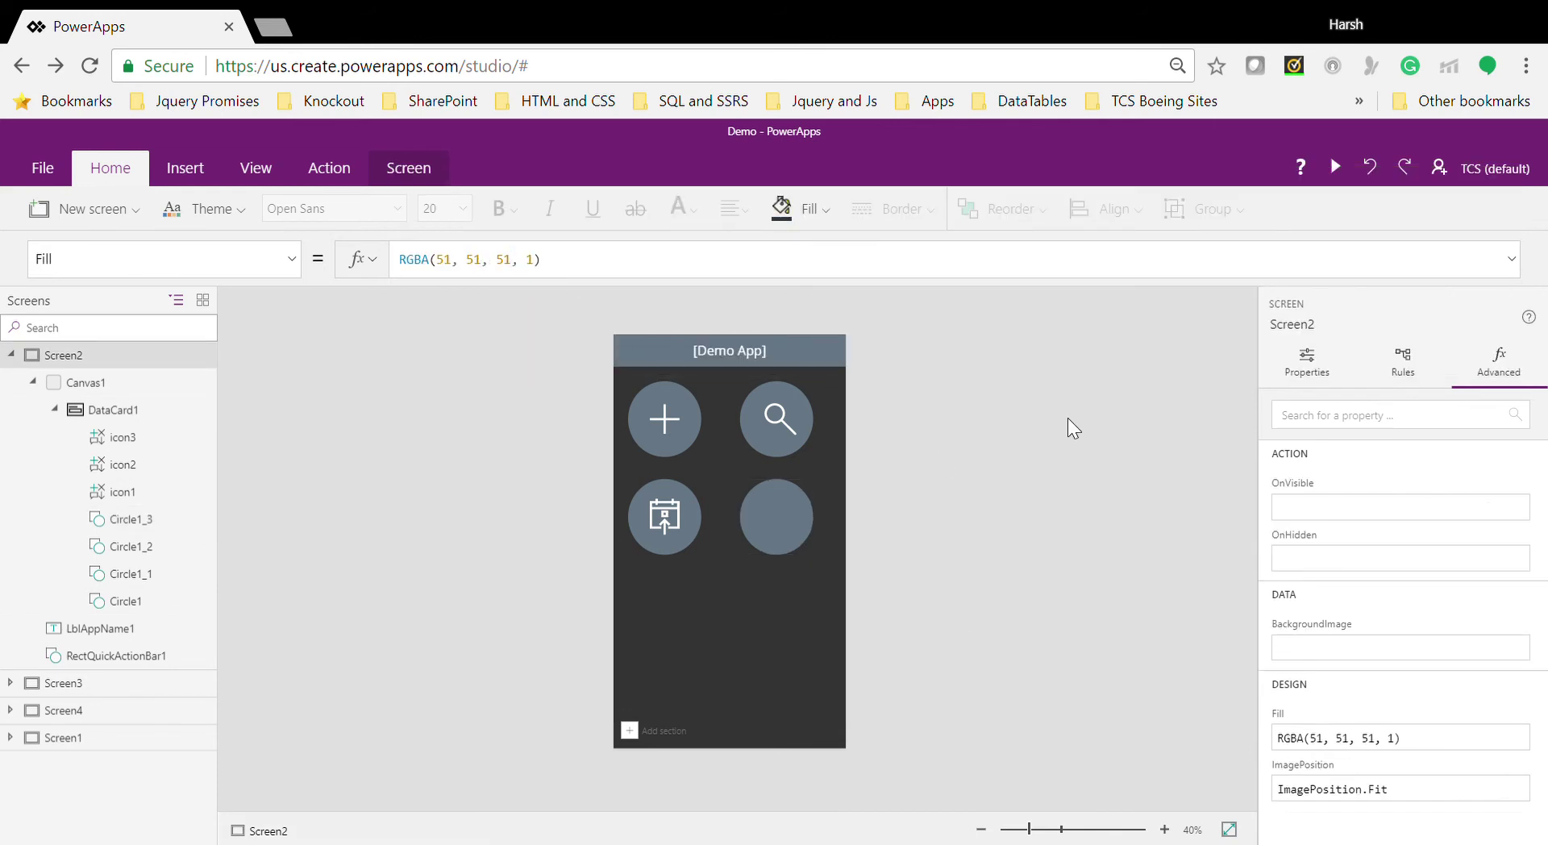
Step: Preview the app, test the empty circle's navigation from the home menu, and close the preview
{"action": "left_click", "coordinate": [1338, 167]}
{"action": "left_click", "coordinate": [822, 442]}
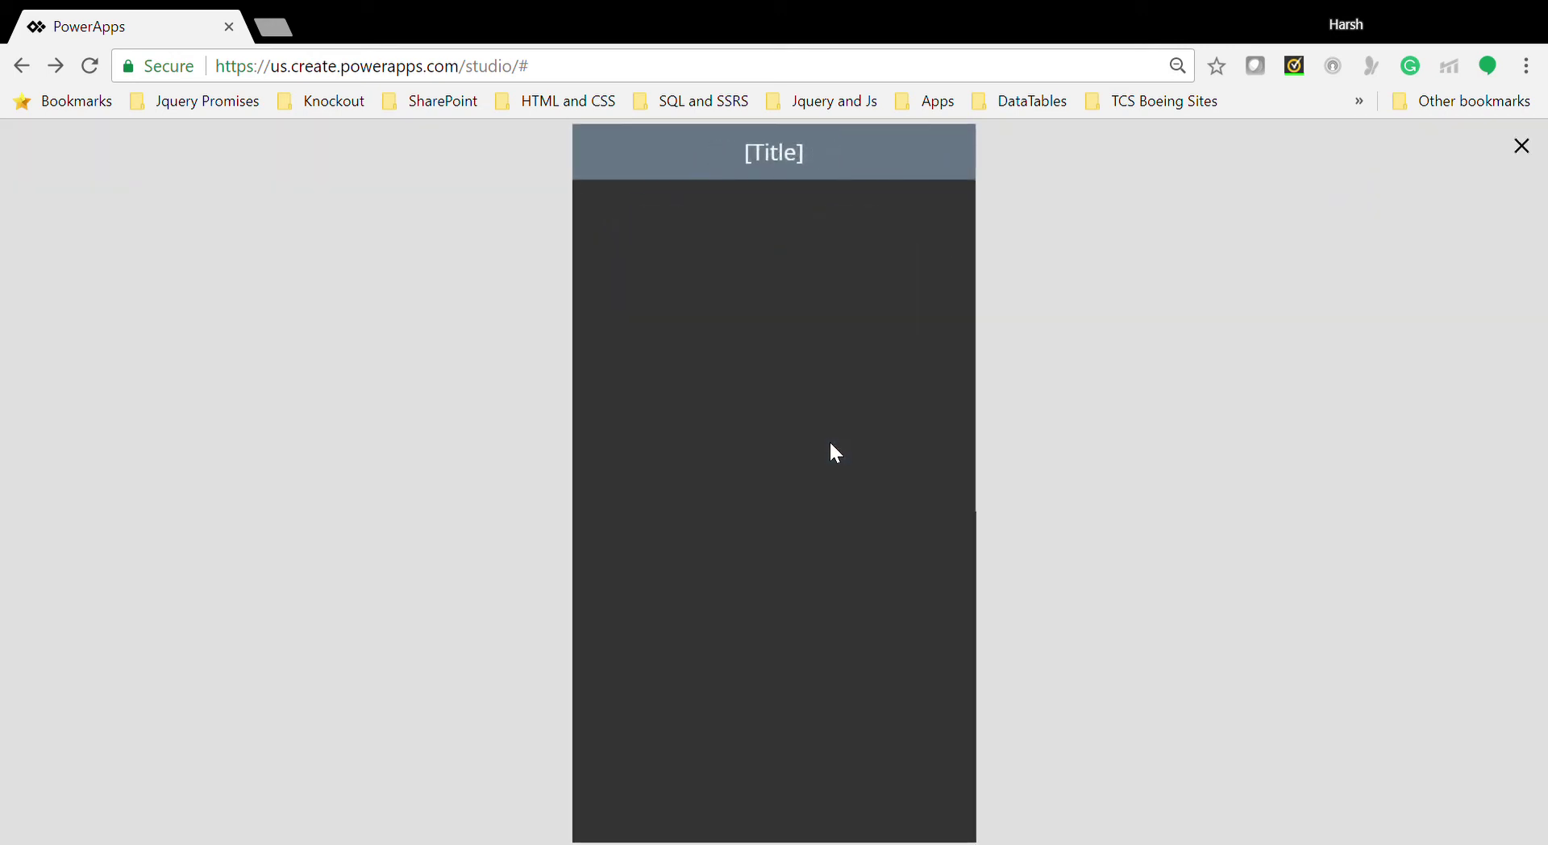
{"action": "left_click", "coordinate": [1523, 147]}
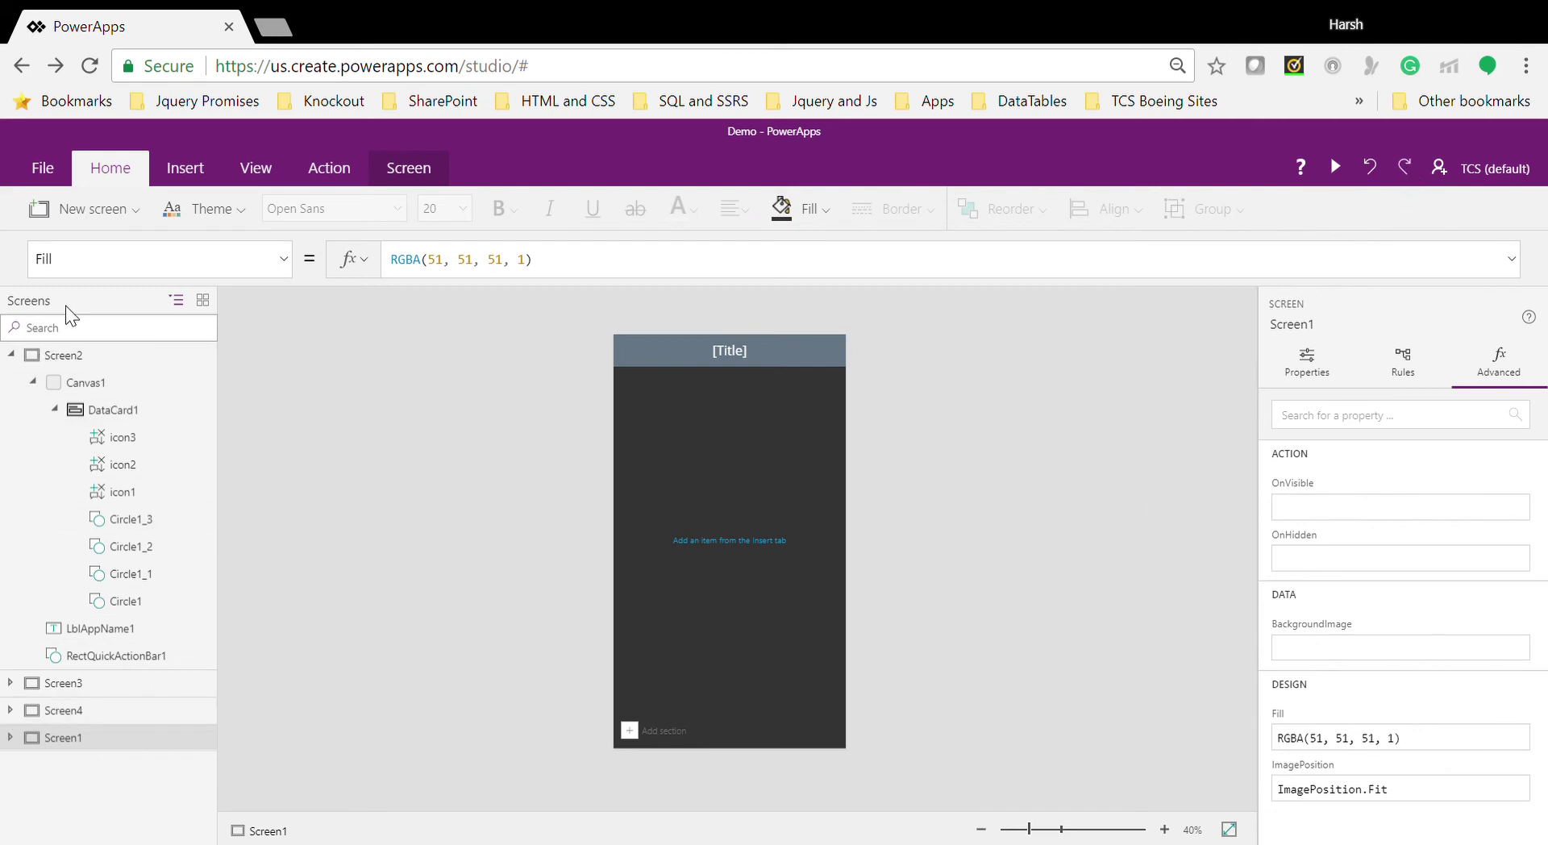
Step: Set the data source of BrowseGallery1 on Screen3 to the IT Request SharePoint list
{"action": "left_click", "coordinate": [84, 392]}
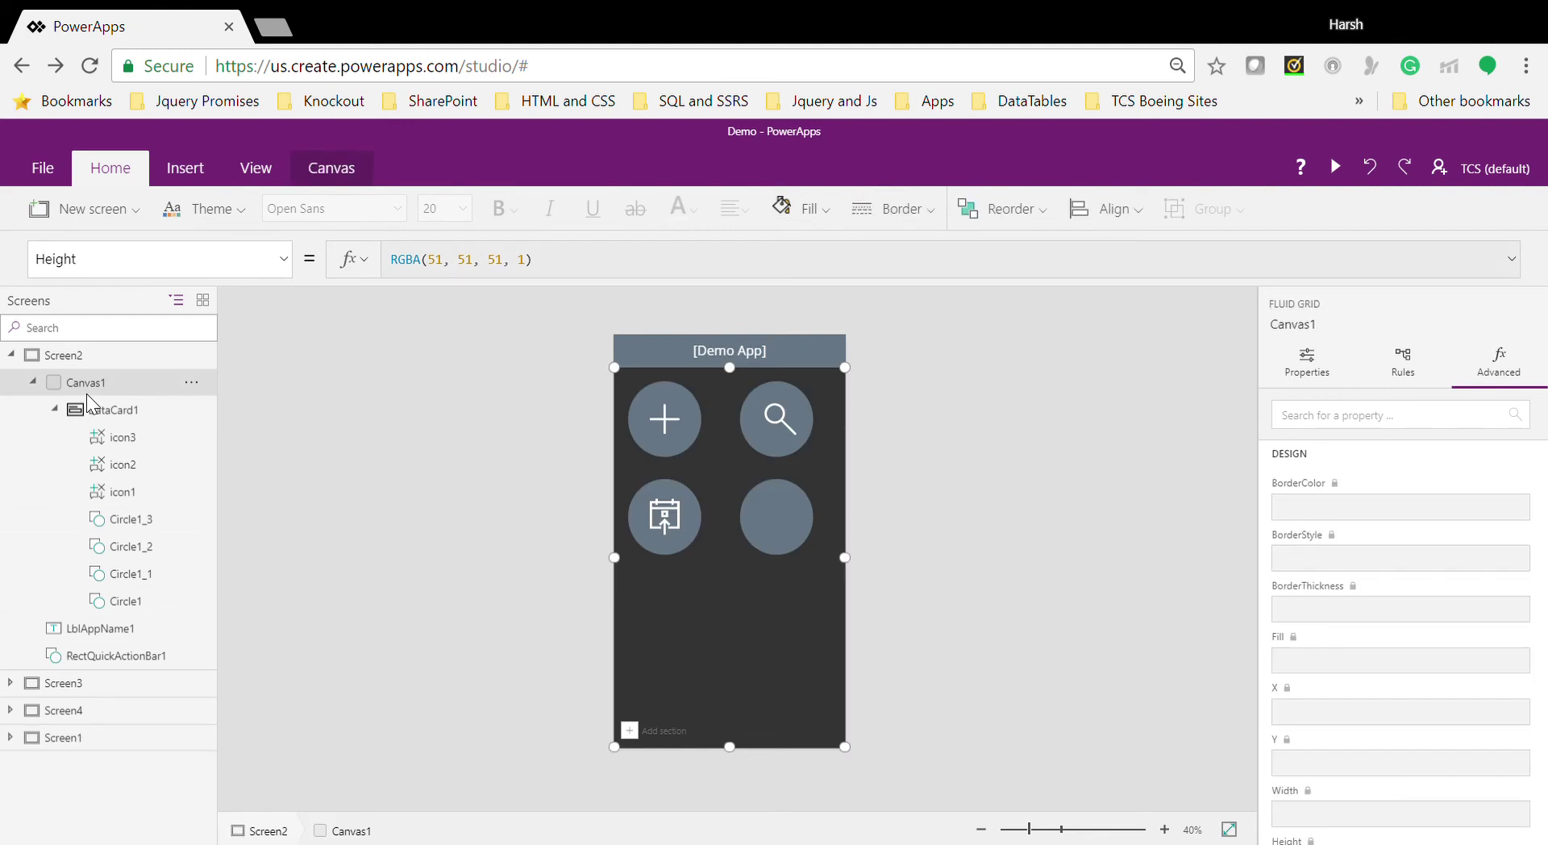
{"action": "left_click", "coordinate": [9, 683]}
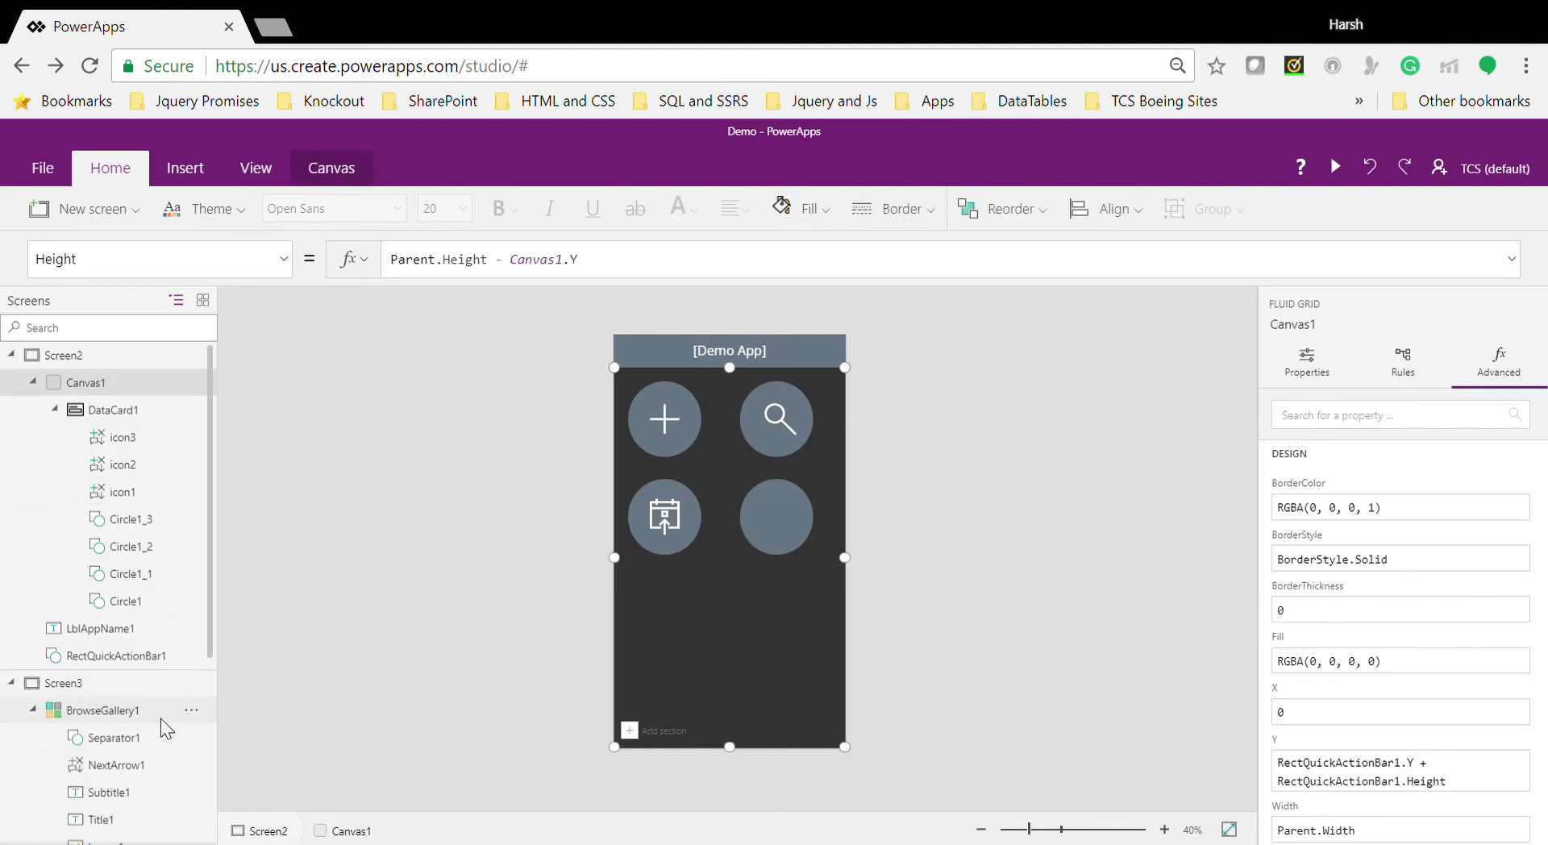
{"action": "left_click", "coordinate": [120, 713]}
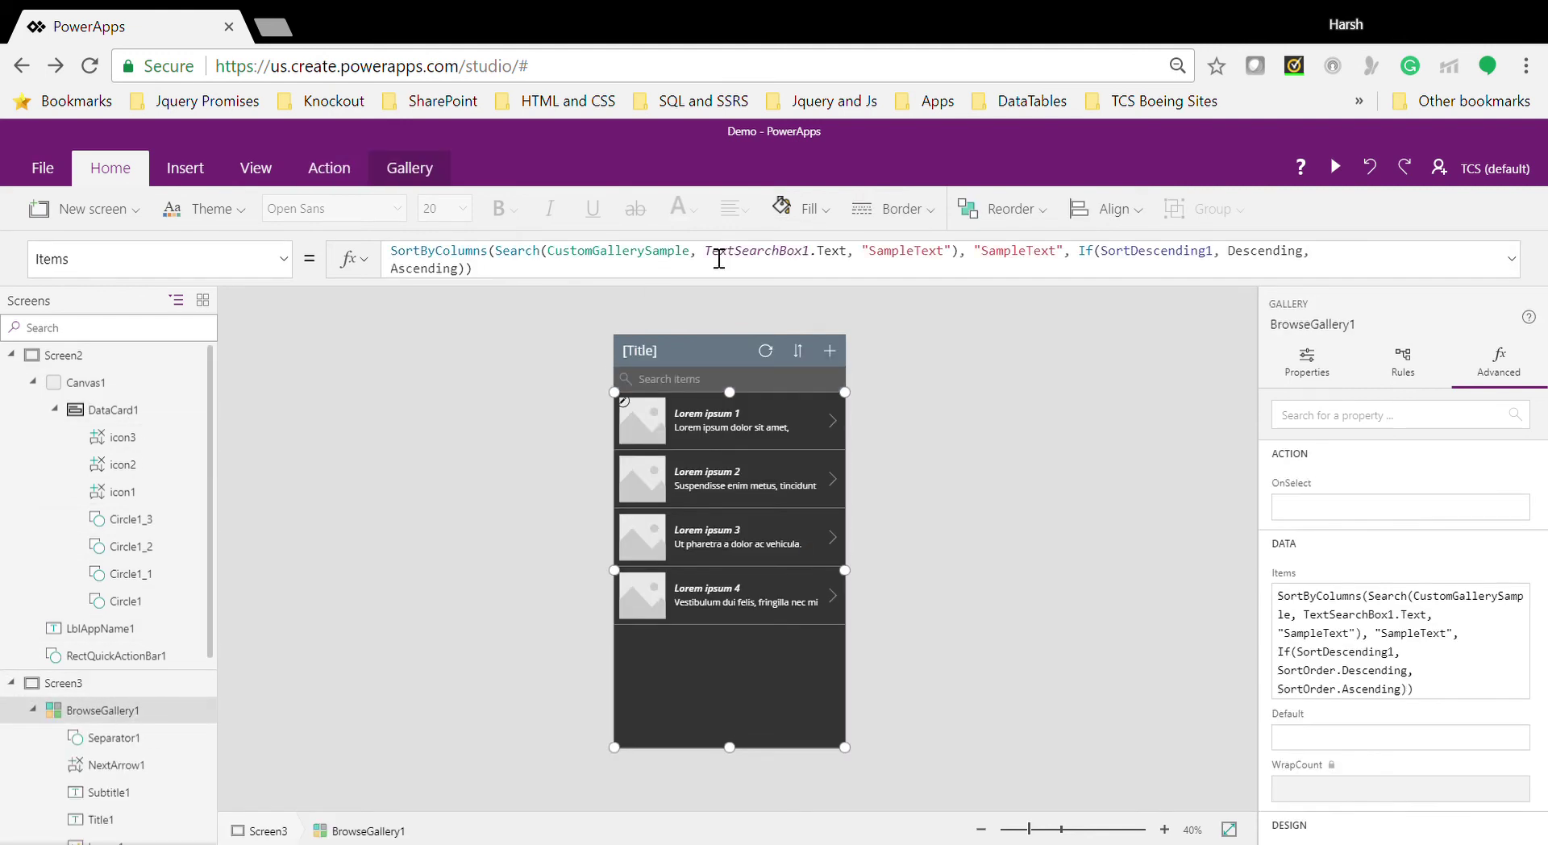
{"action": "left_click", "coordinate": [395, 171]}
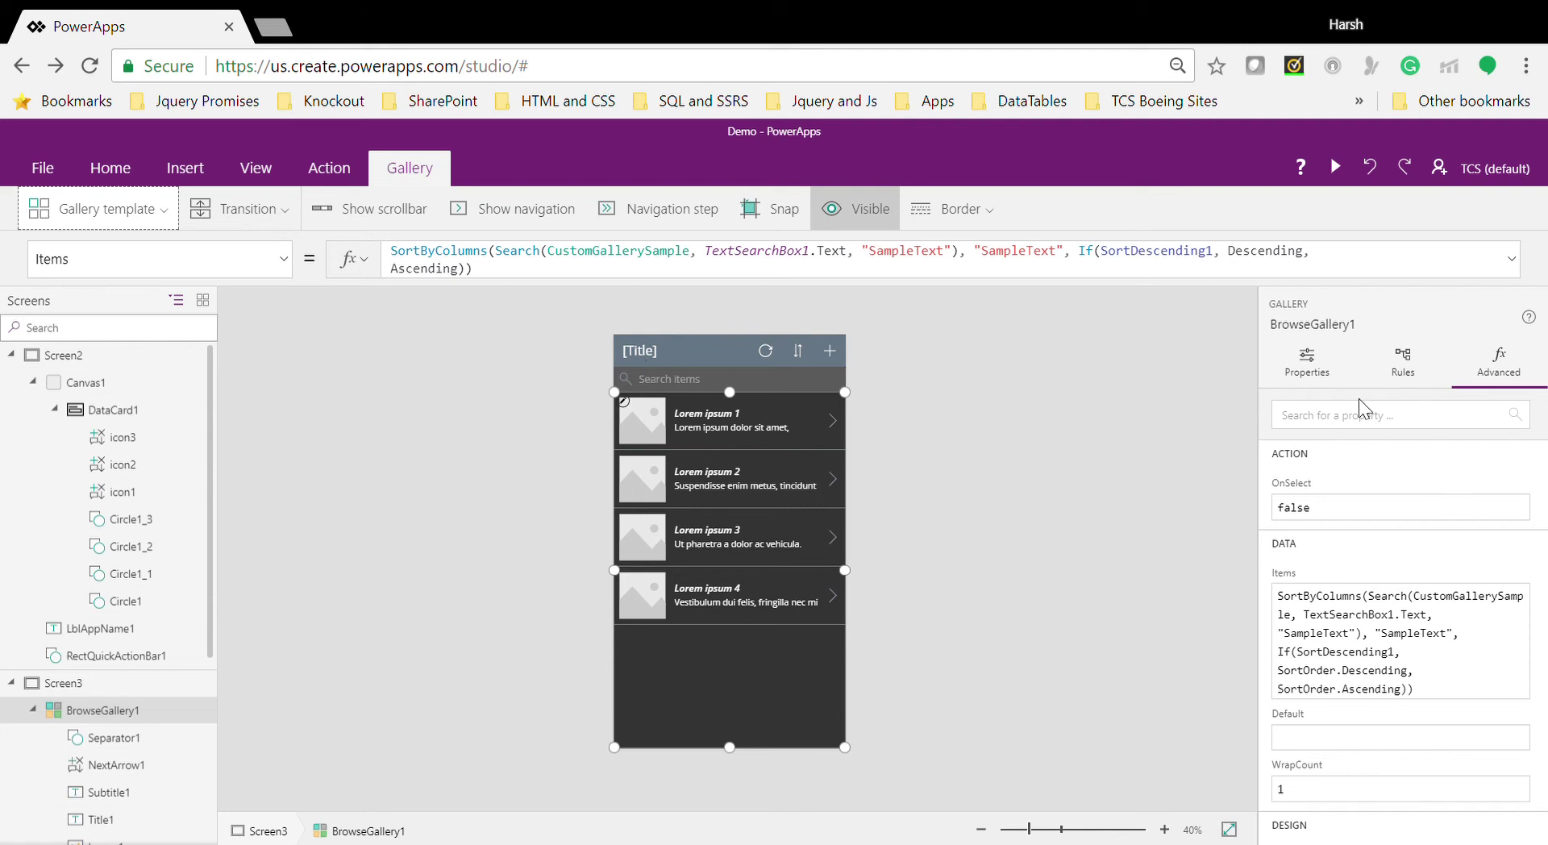
{"action": "left_click", "coordinate": [1306, 363]}
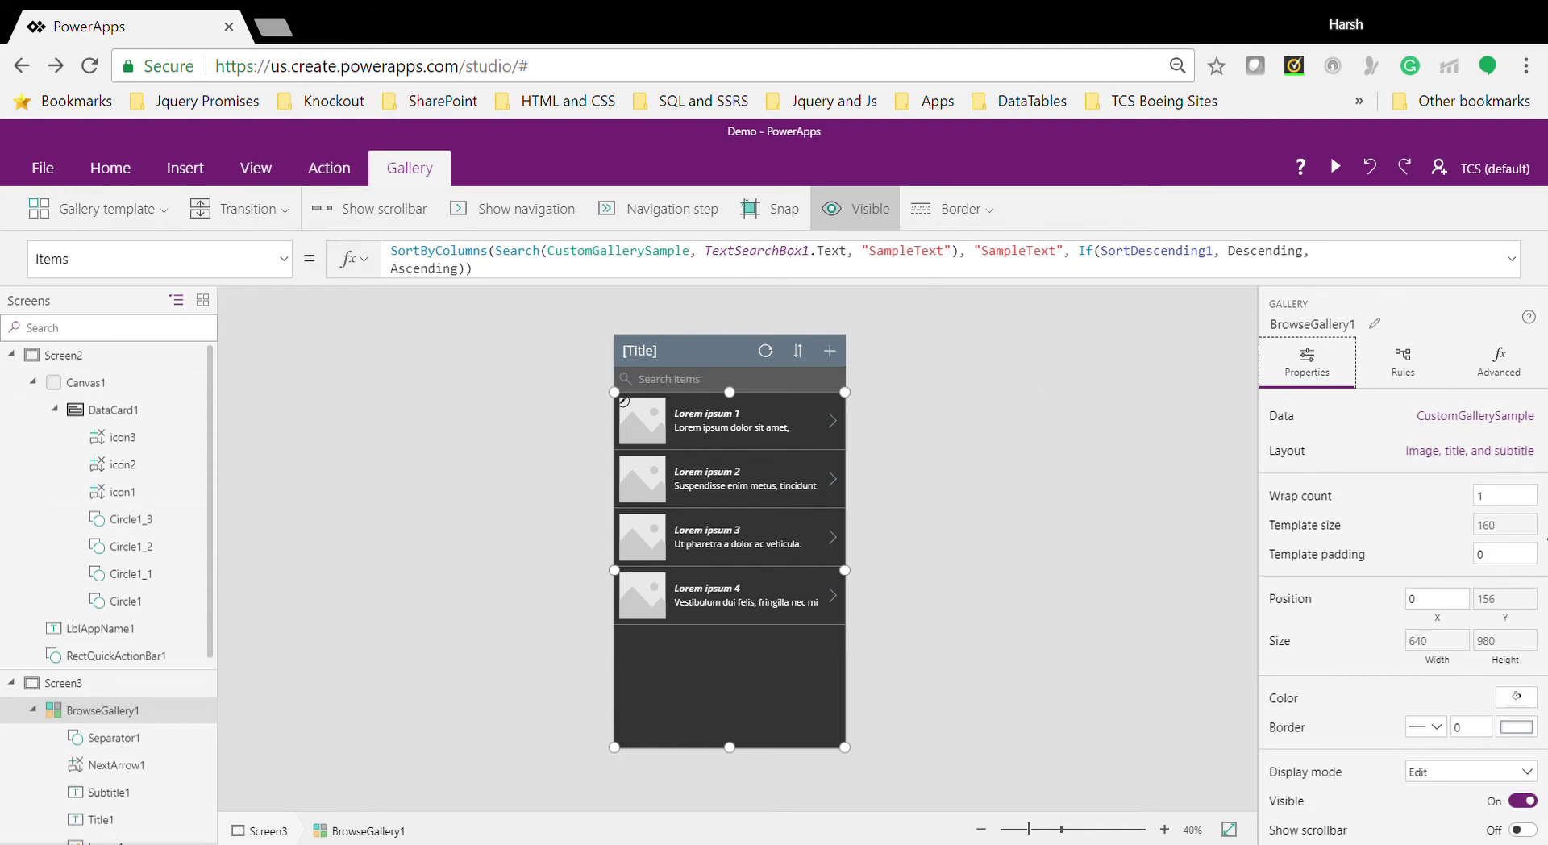
{"action": "left_click", "coordinate": [1477, 417]}
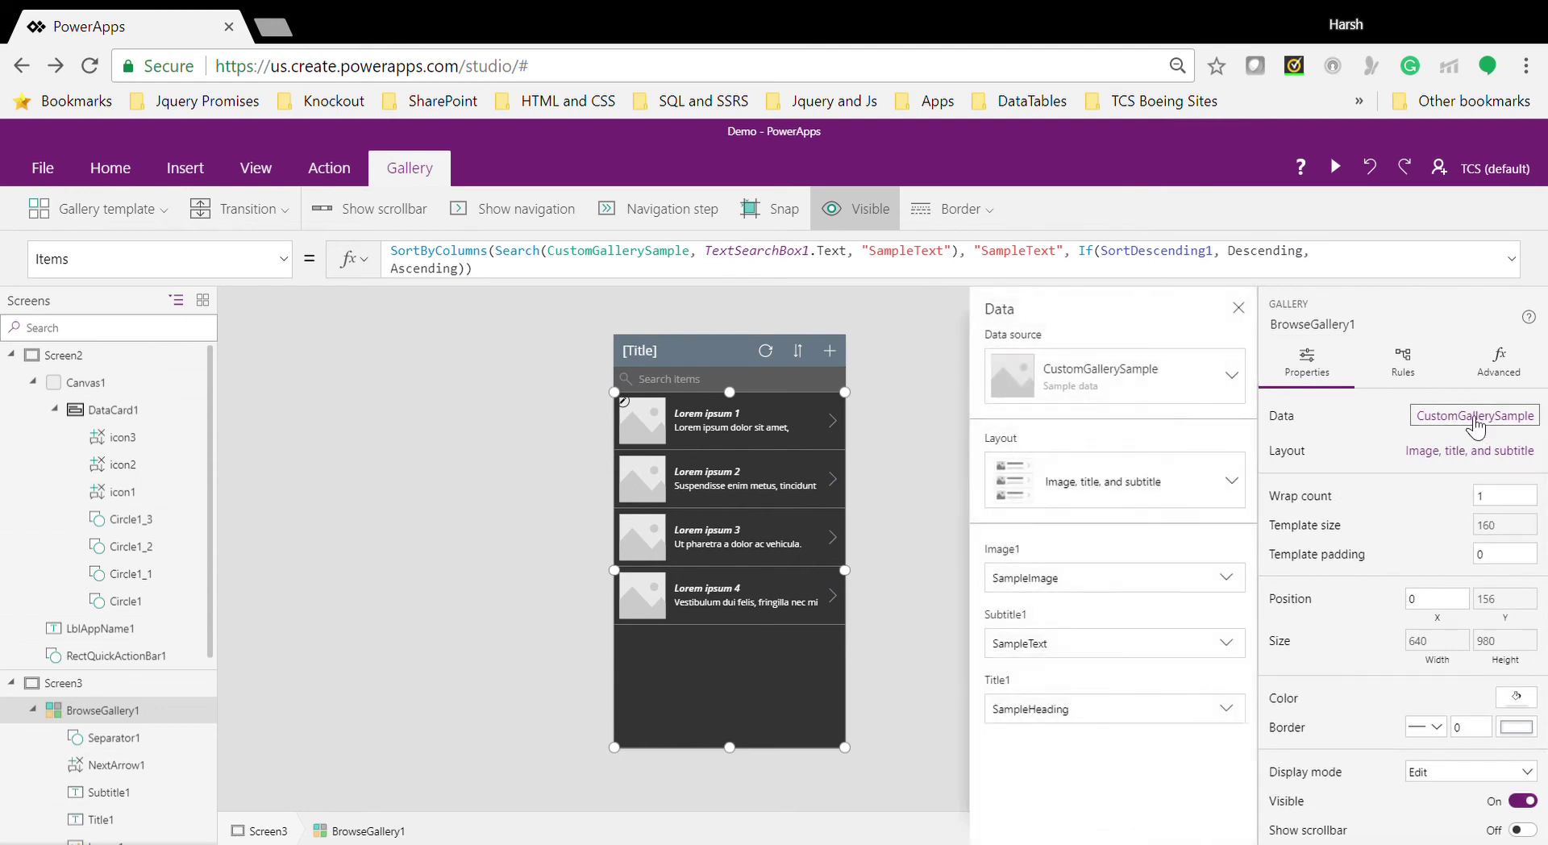
{"action": "left_click", "coordinate": [1235, 388]}
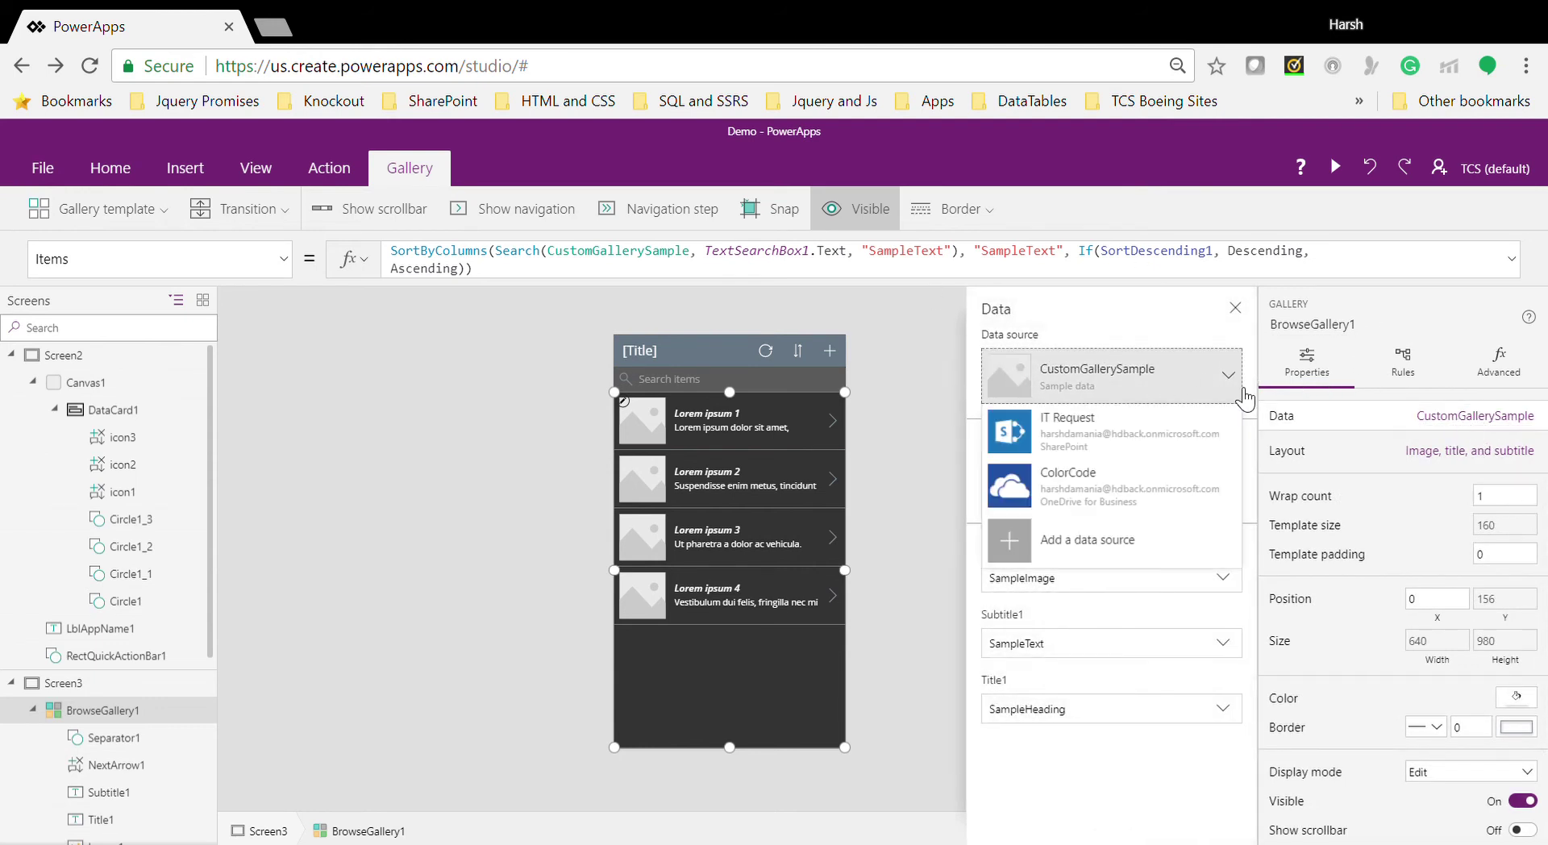
{"action": "left_click", "coordinate": [1082, 426]}
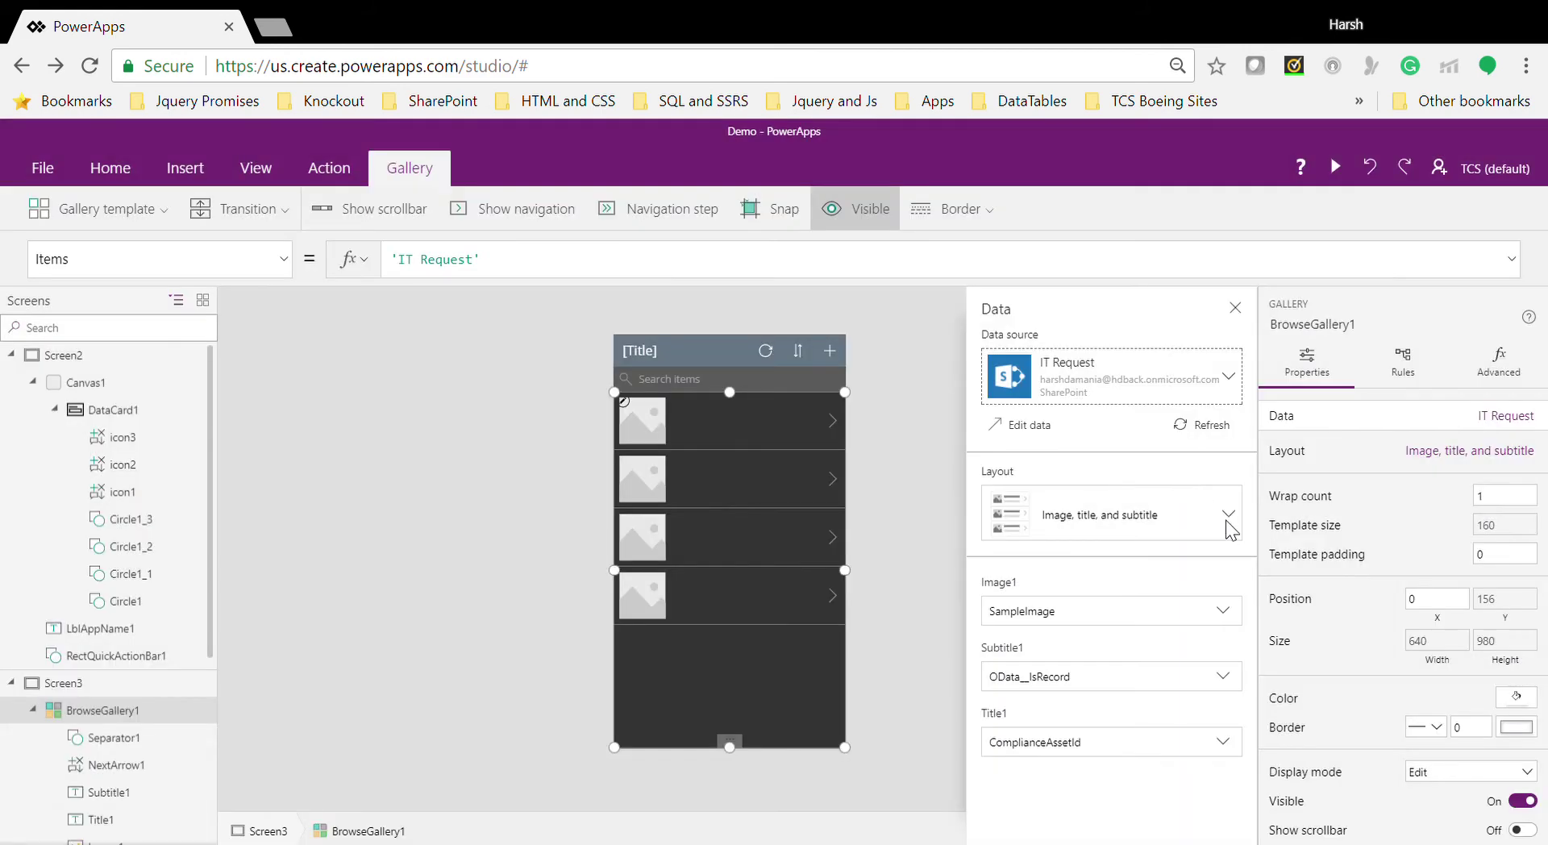
Step: Give the gallery the Title and subtitle layout, with Title as the subtitle field and Prioritycalc as the title field
{"action": "left_click", "coordinate": [1226, 520]}
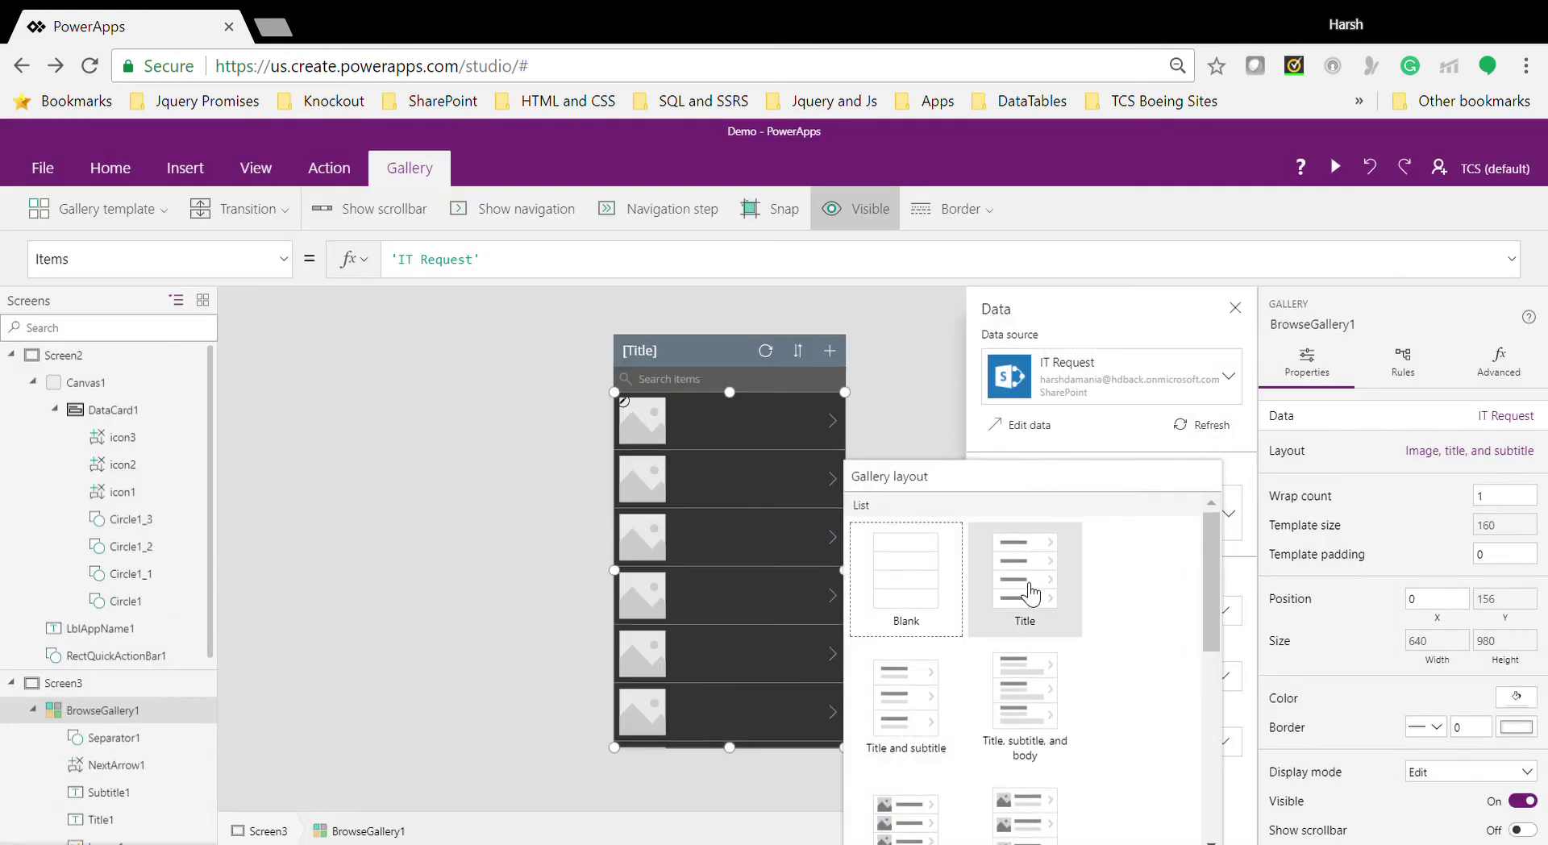
{"action": "left_click", "coordinate": [917, 690]}
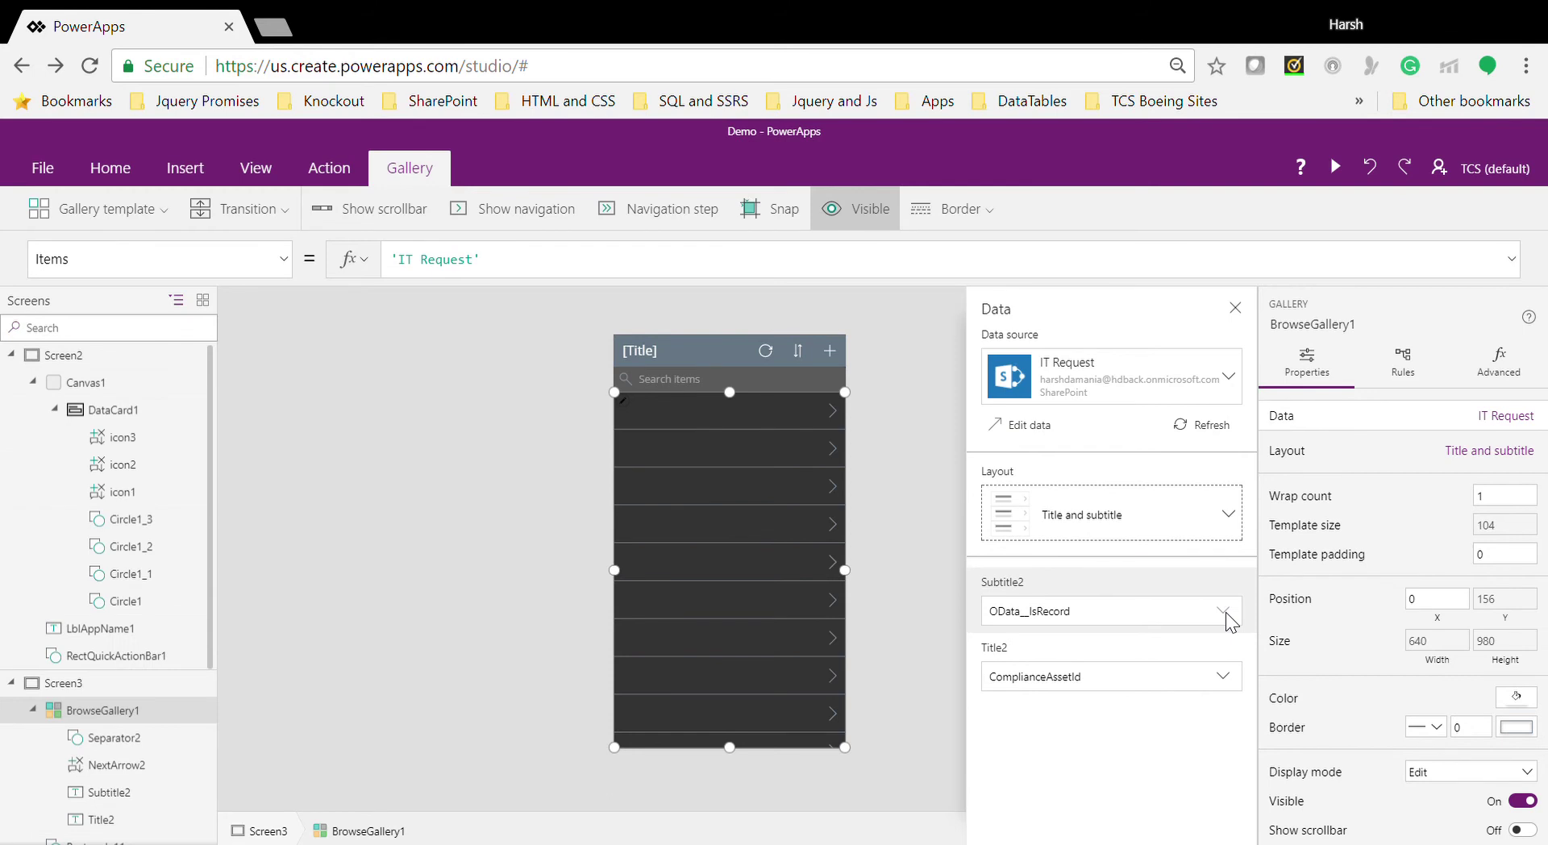
{"action": "left_click", "coordinate": [1226, 612]}
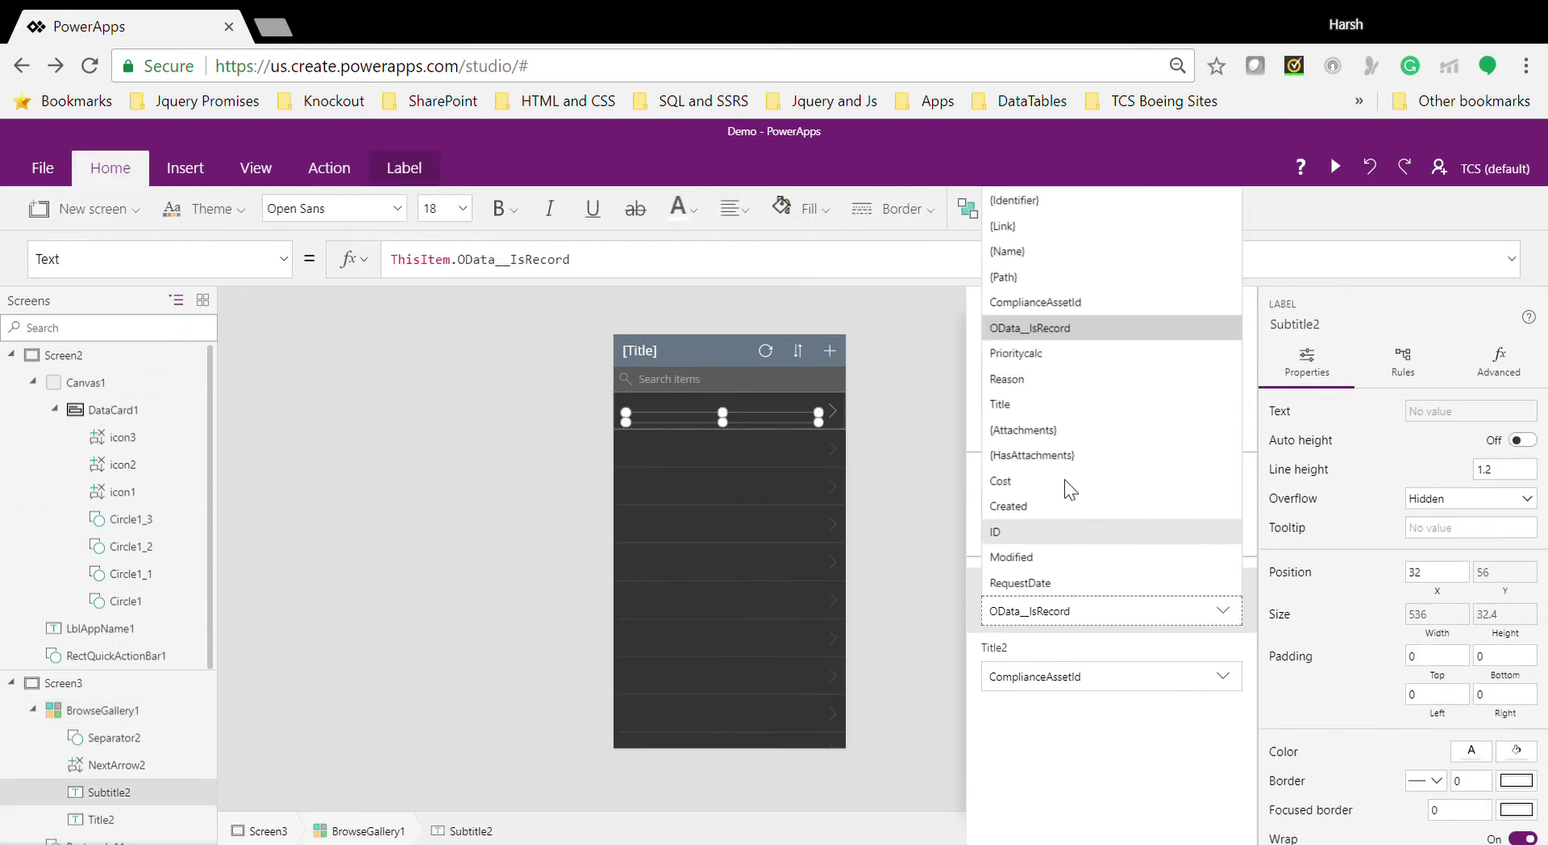
{"action": "left_click", "coordinate": [1014, 405]}
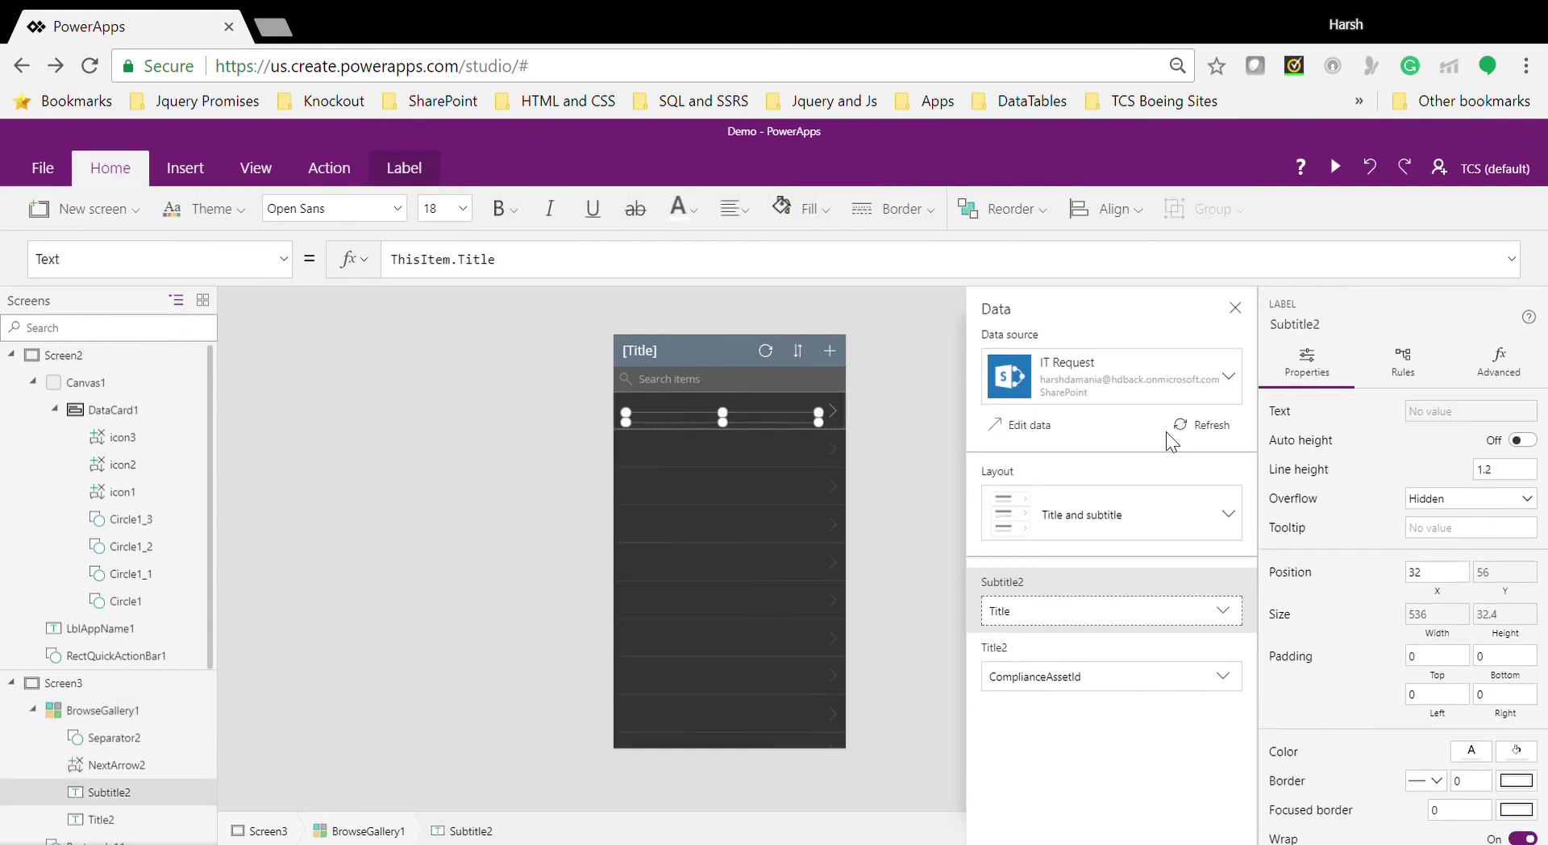
{"action": "left_click", "coordinate": [1226, 678]}
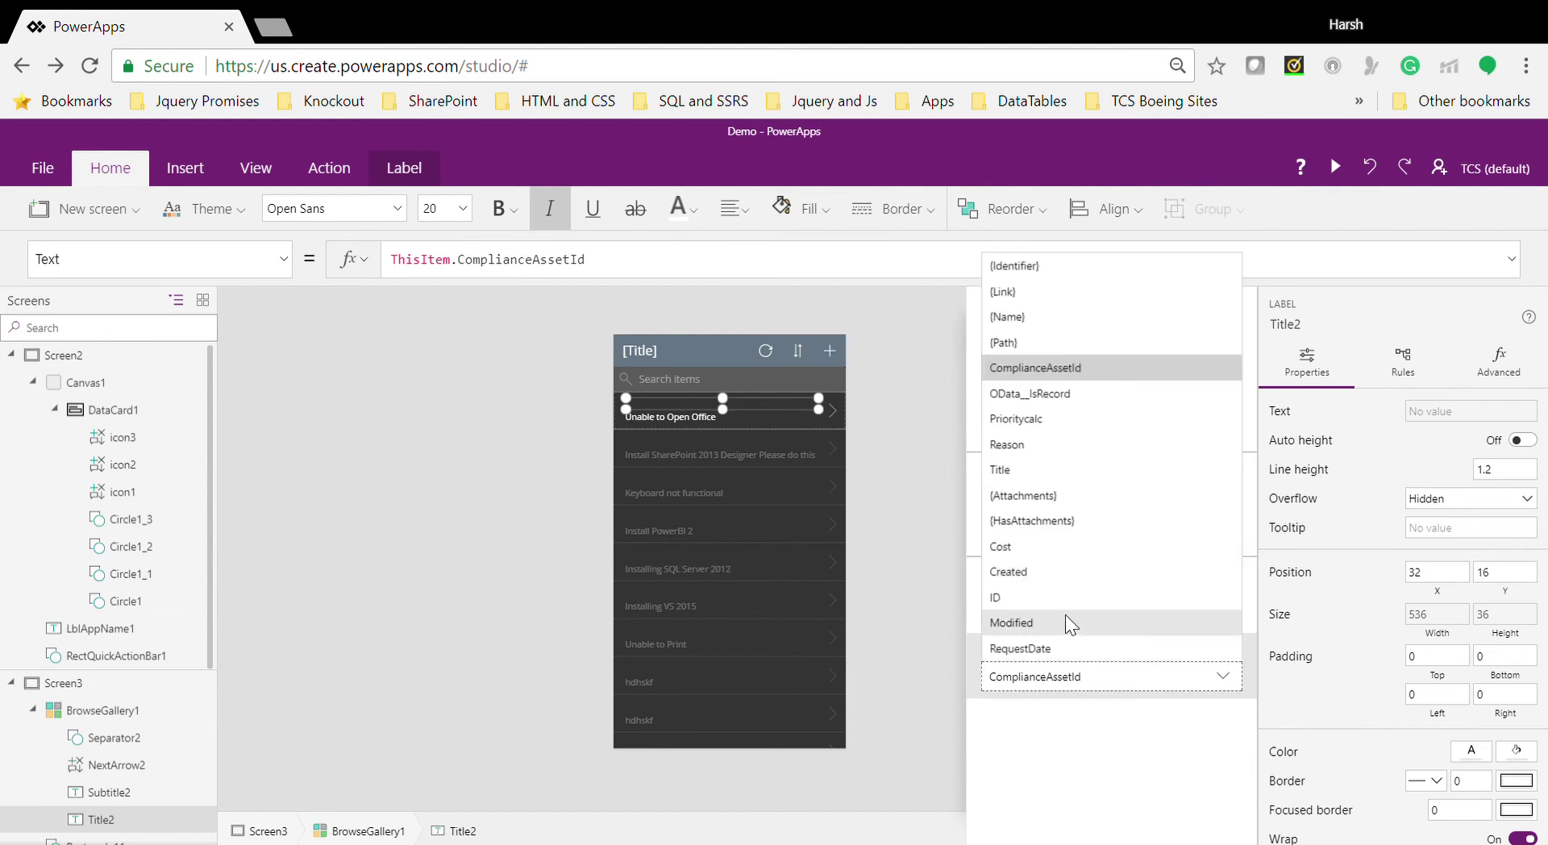
{"action": "left_click", "coordinate": [1011, 418]}
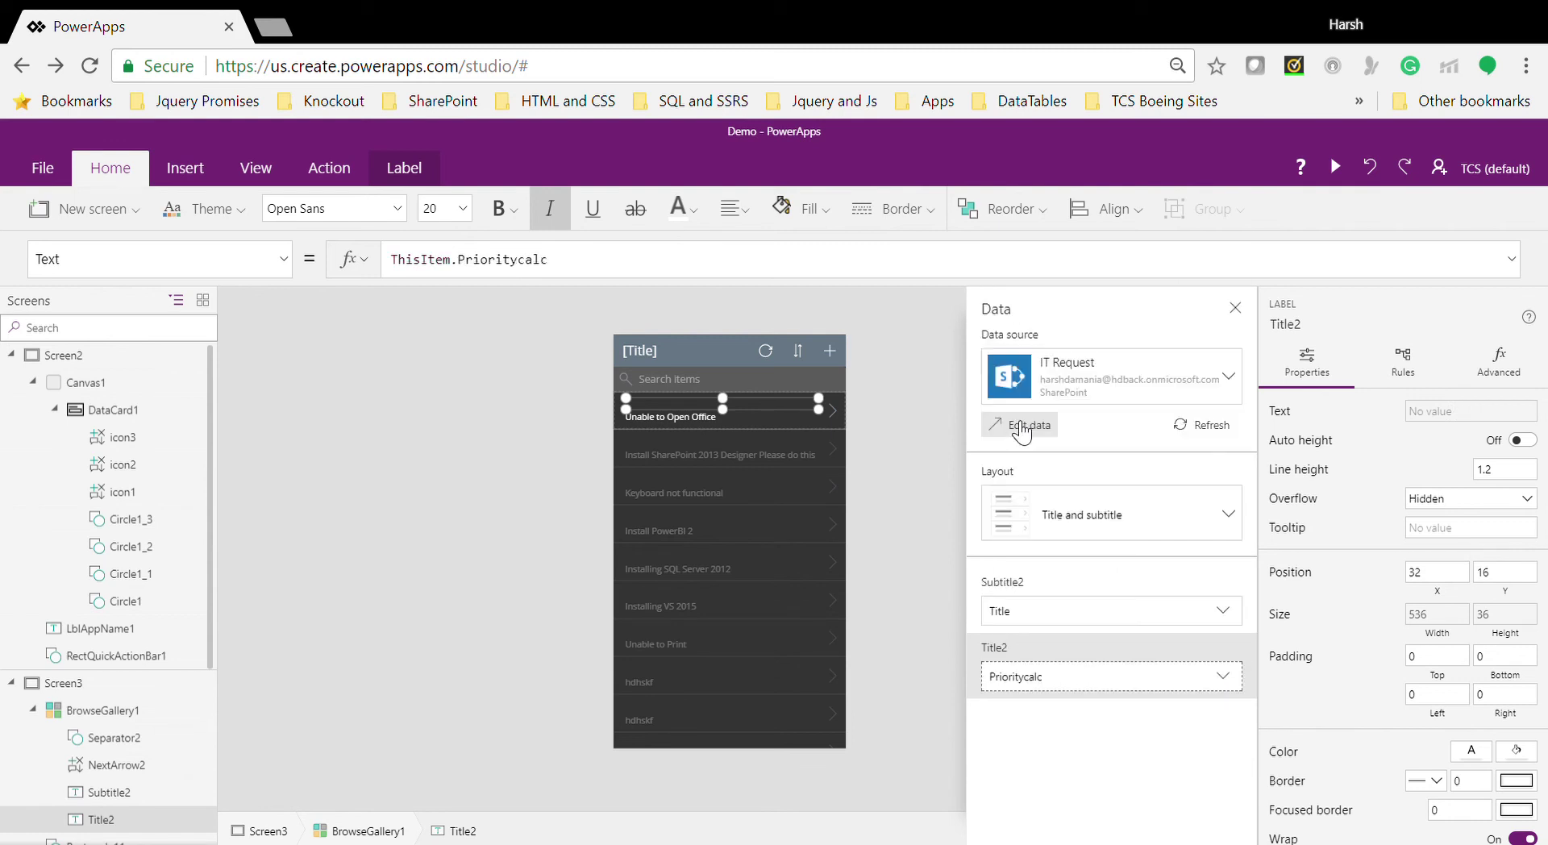
{"action": "left_click", "coordinate": [871, 462]}
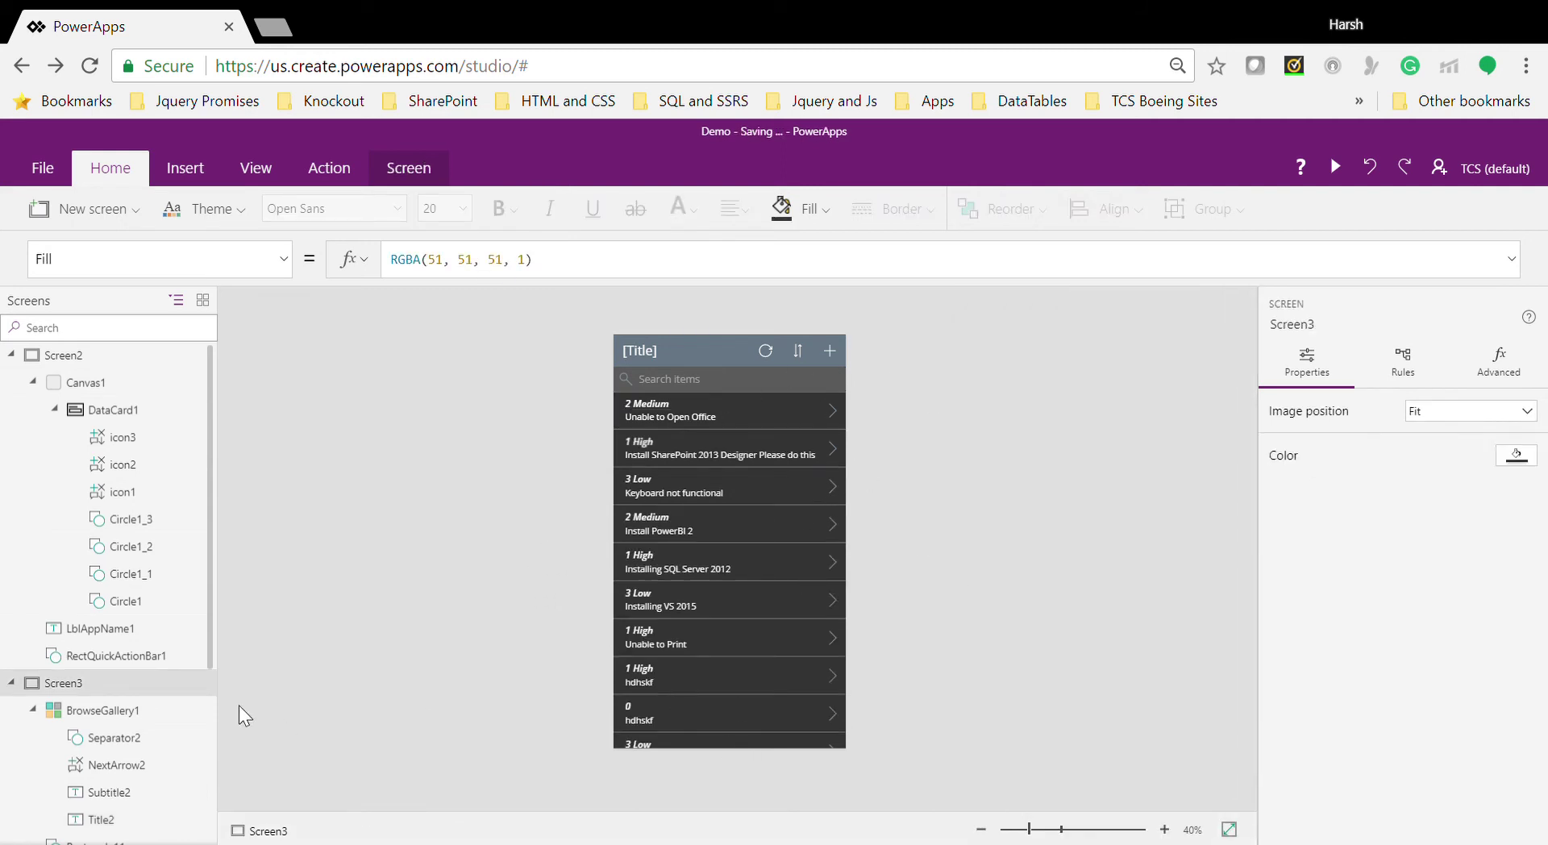
Step: Insert a blank vertical gallery on Screen1
{"action": "left_click_drag", "start_coordinate": [212, 590], "coordinate": [211, 816]}
{"action": "left_click", "coordinate": [64, 832]}
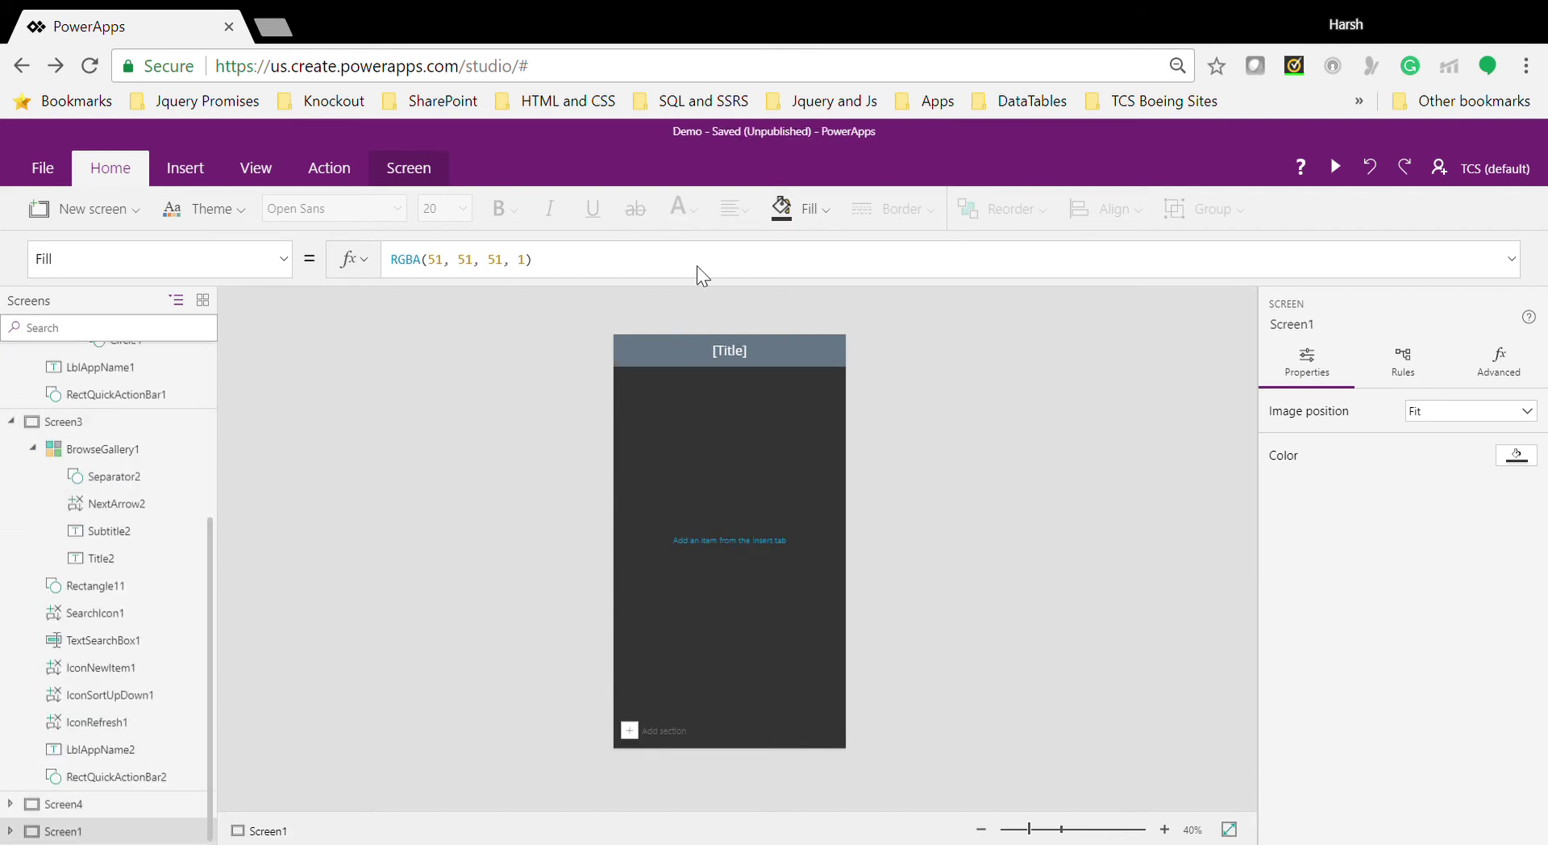
{"action": "left_click", "coordinate": [190, 165]}
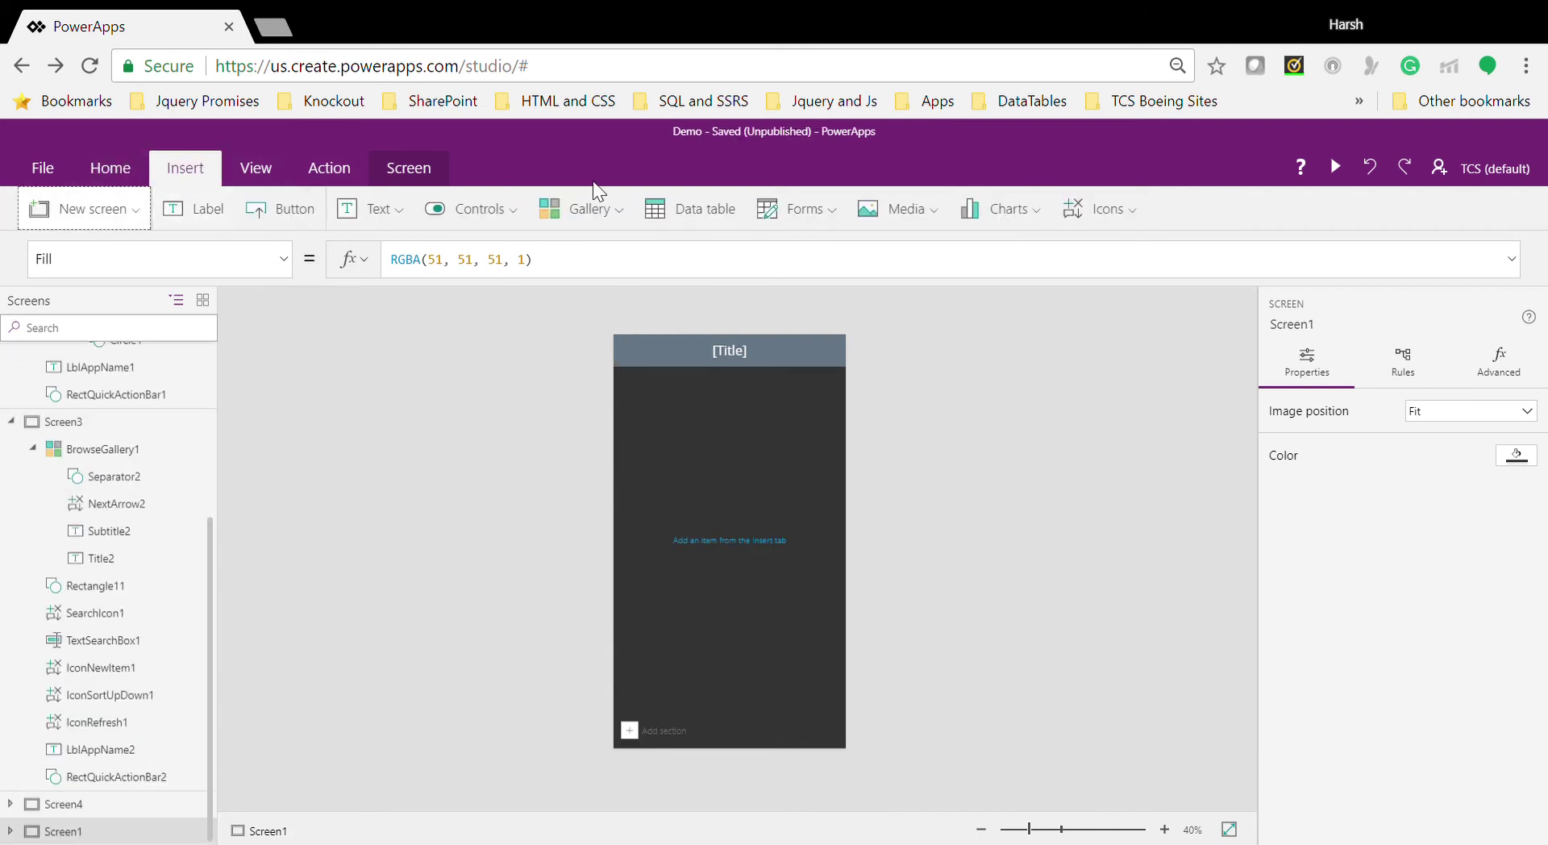
{"action": "left_click", "coordinate": [601, 213]}
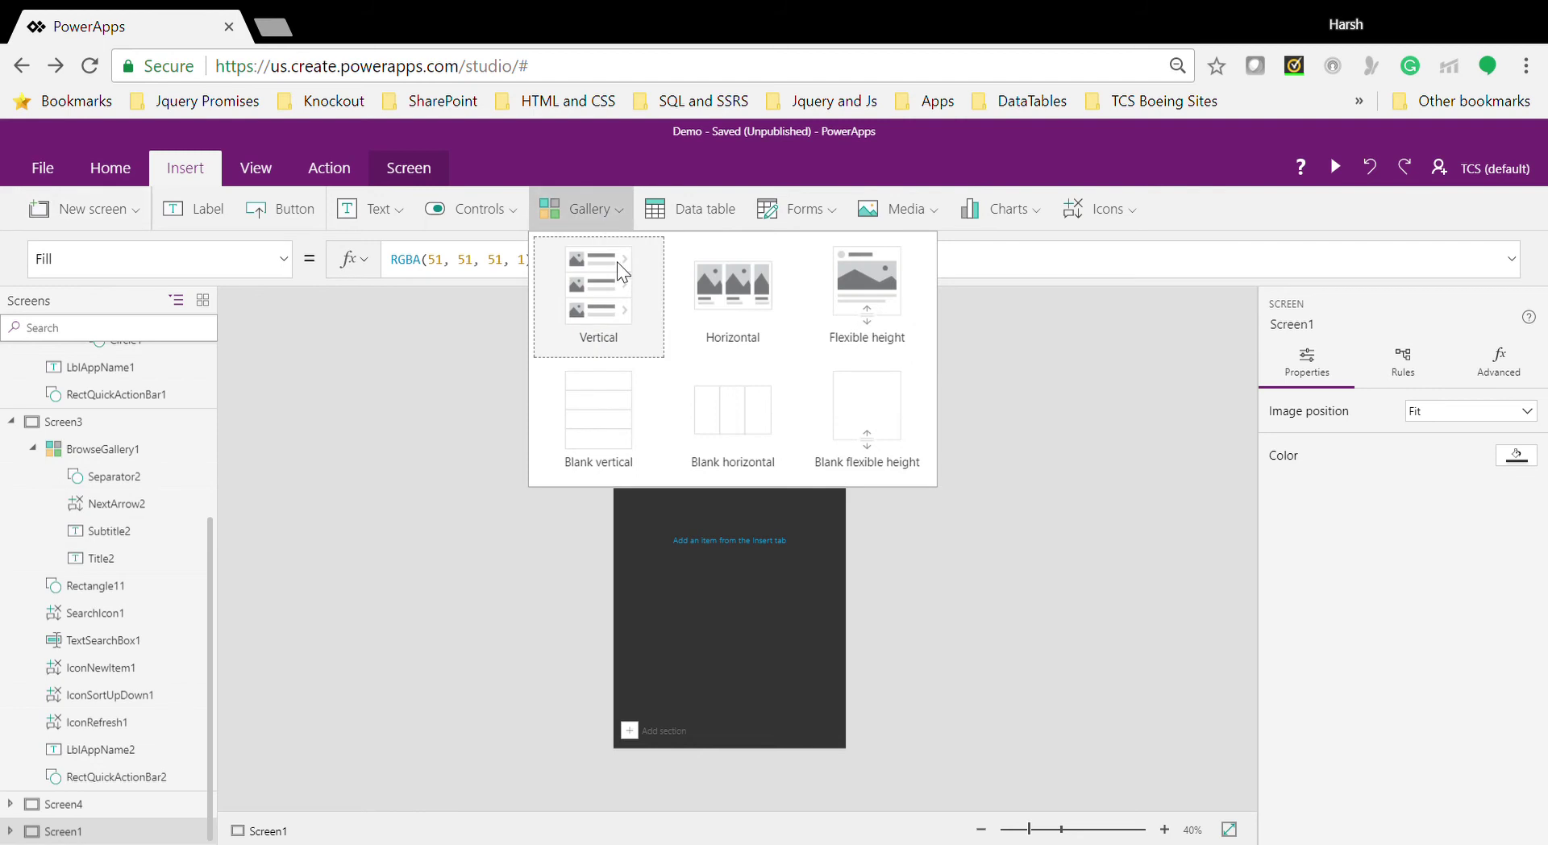
{"action": "left_click", "coordinate": [608, 405]}
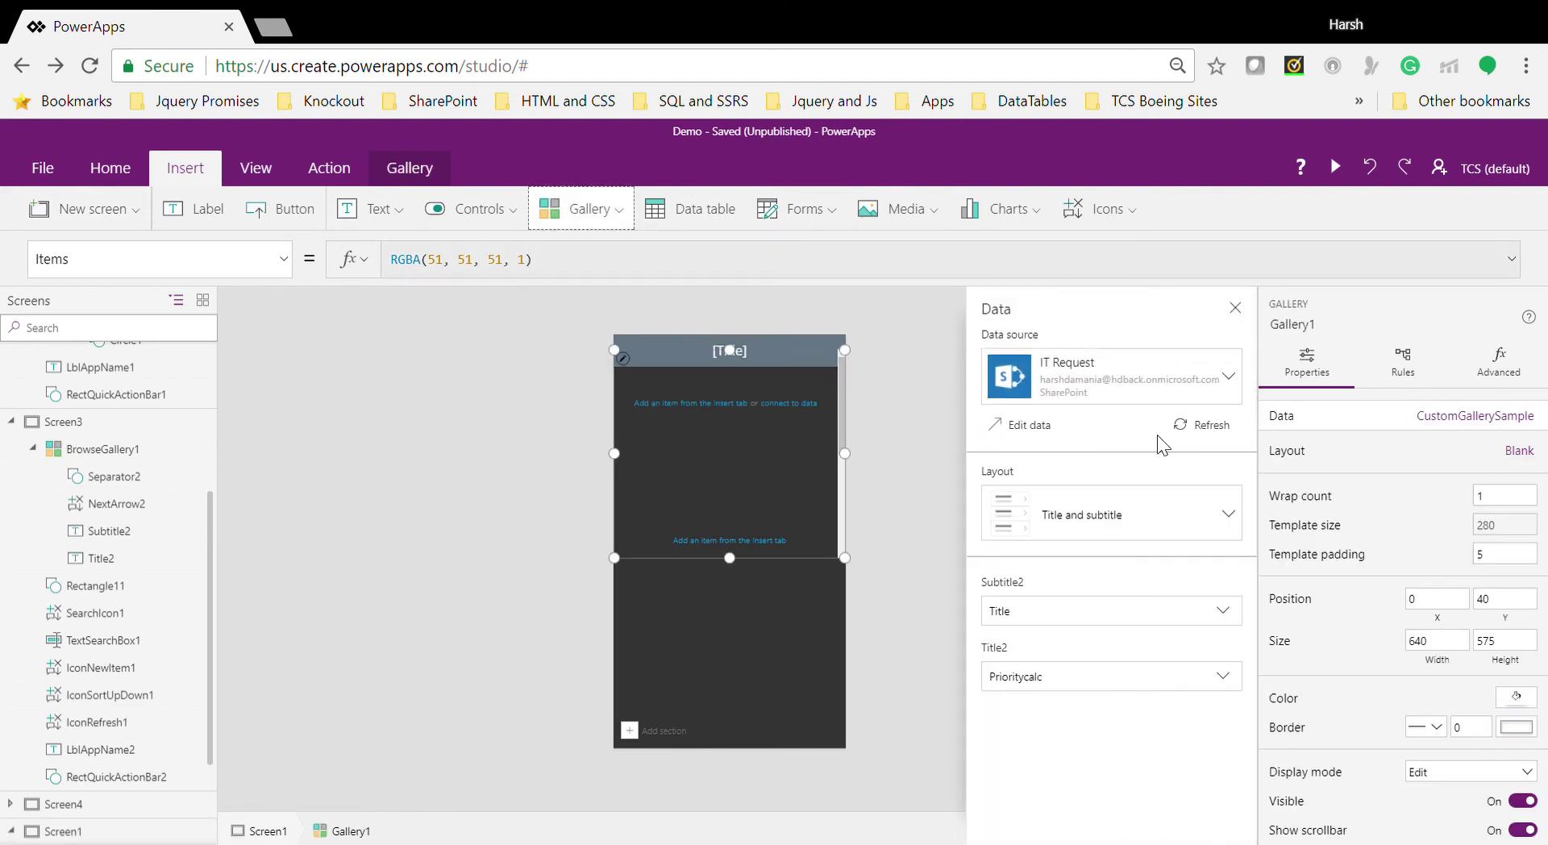
Step: Bind the new gallery to the ColorCode OneDrive for Business data source and give it the Title layout
{"action": "left_click", "coordinate": [1176, 385]}
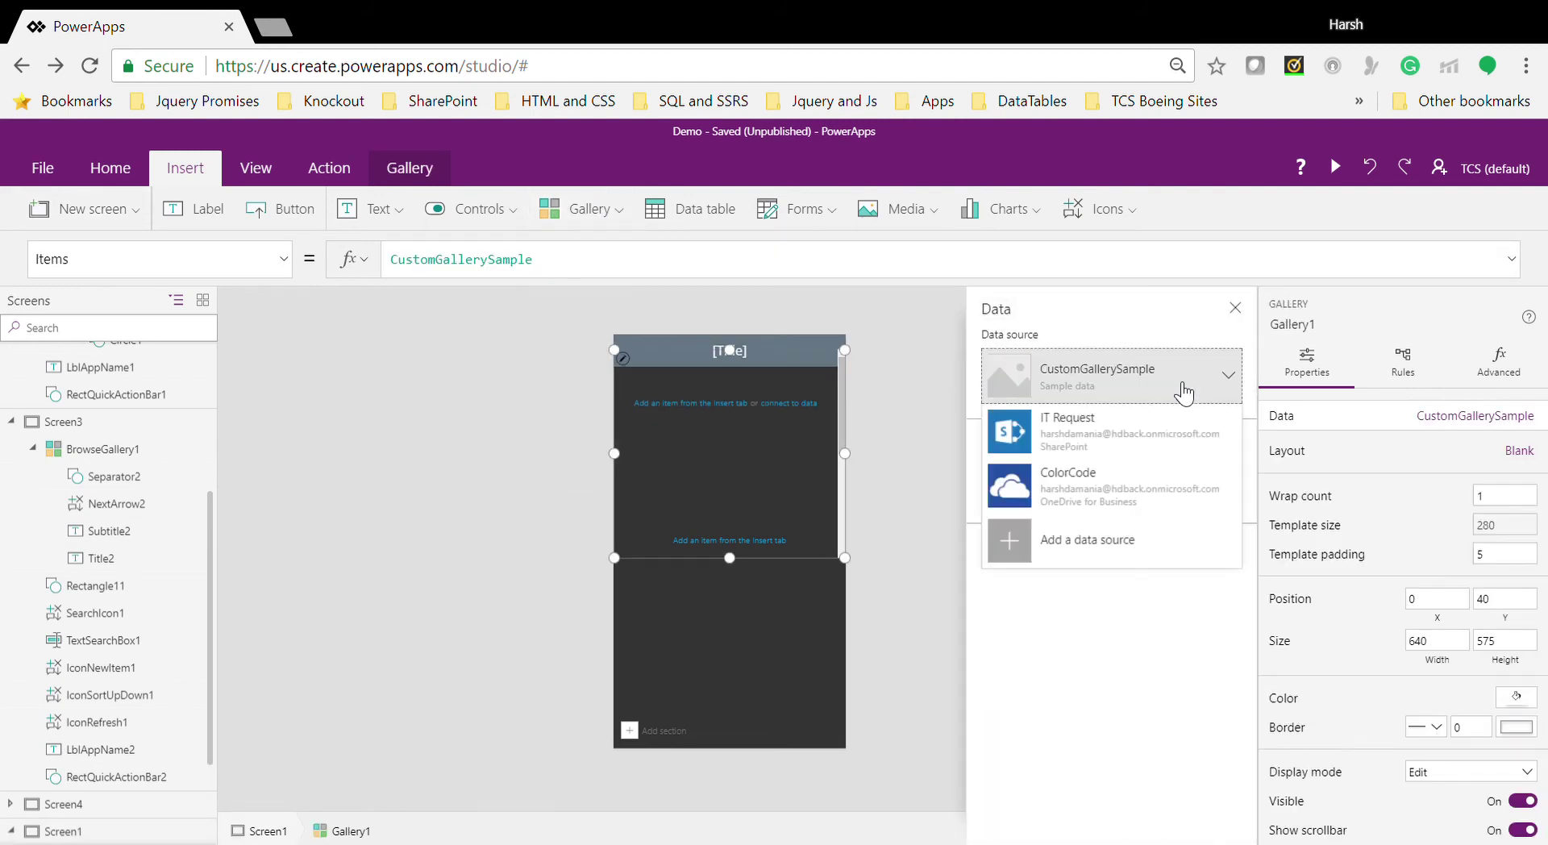
{"action": "left_click", "coordinate": [1073, 486]}
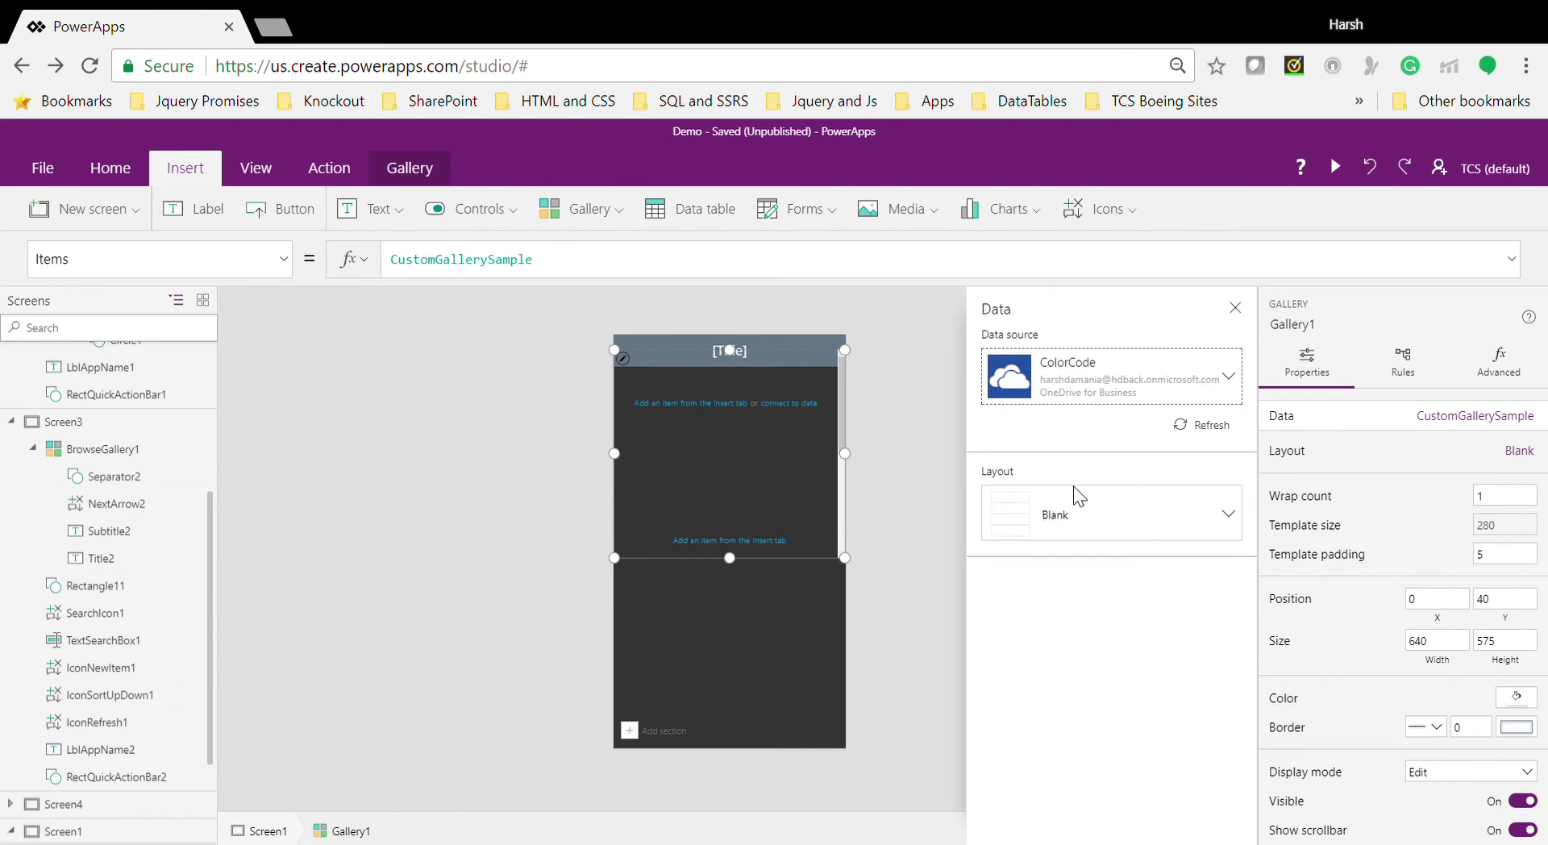
{"action": "left_click", "coordinate": [1229, 522]}
{"action": "left_click", "coordinate": [1016, 578]}
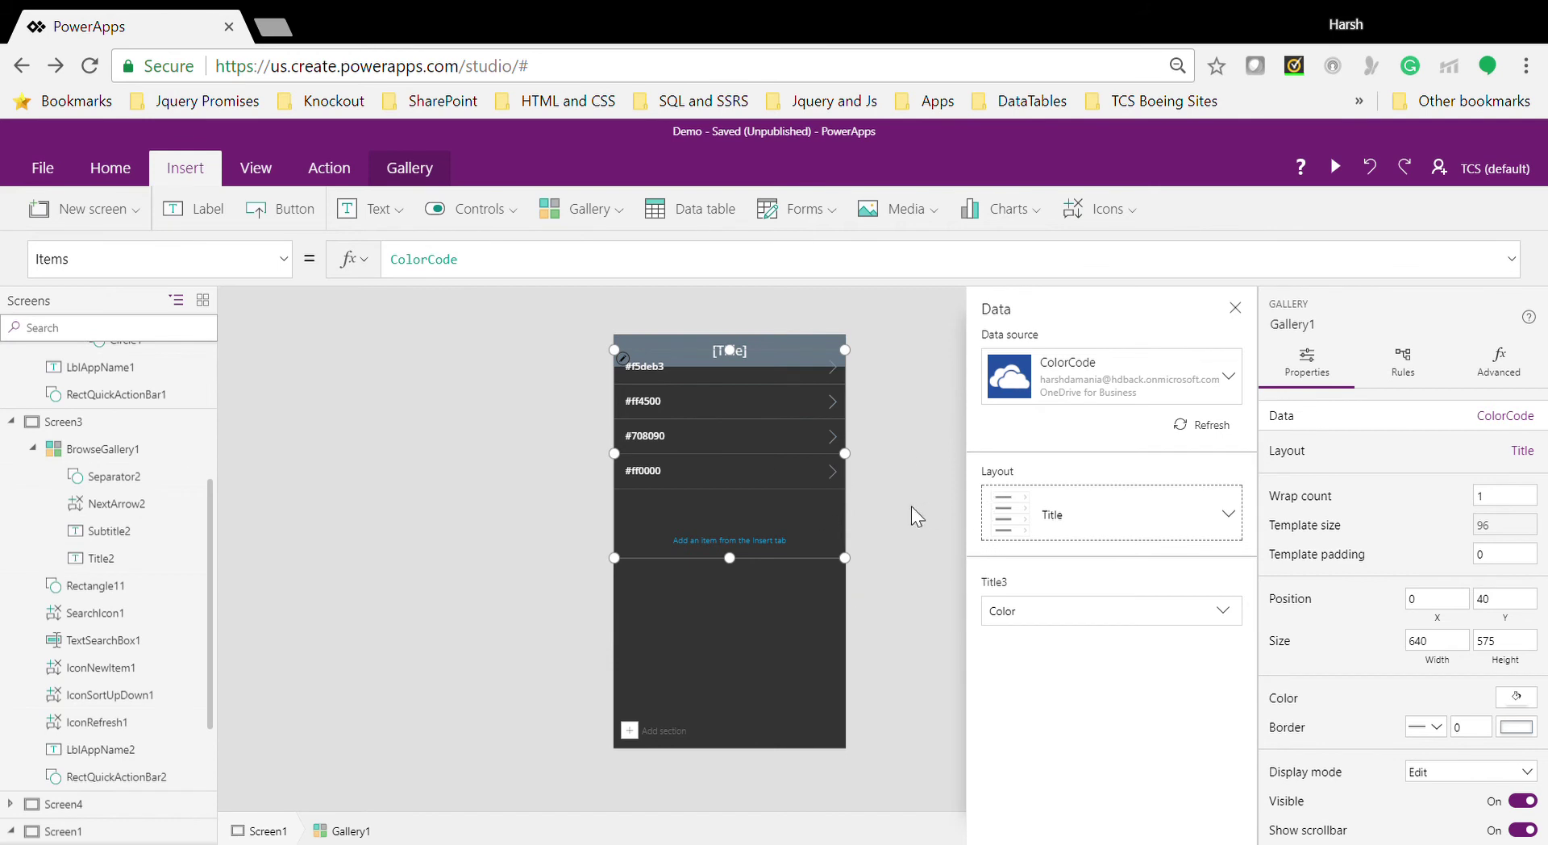
Step: Show the Control field as the gallery's title and move the gallery down below the header to about Y 206
{"action": "left_click", "coordinate": [1063, 617]}
{"action": "left_click", "coordinate": [1050, 610]}
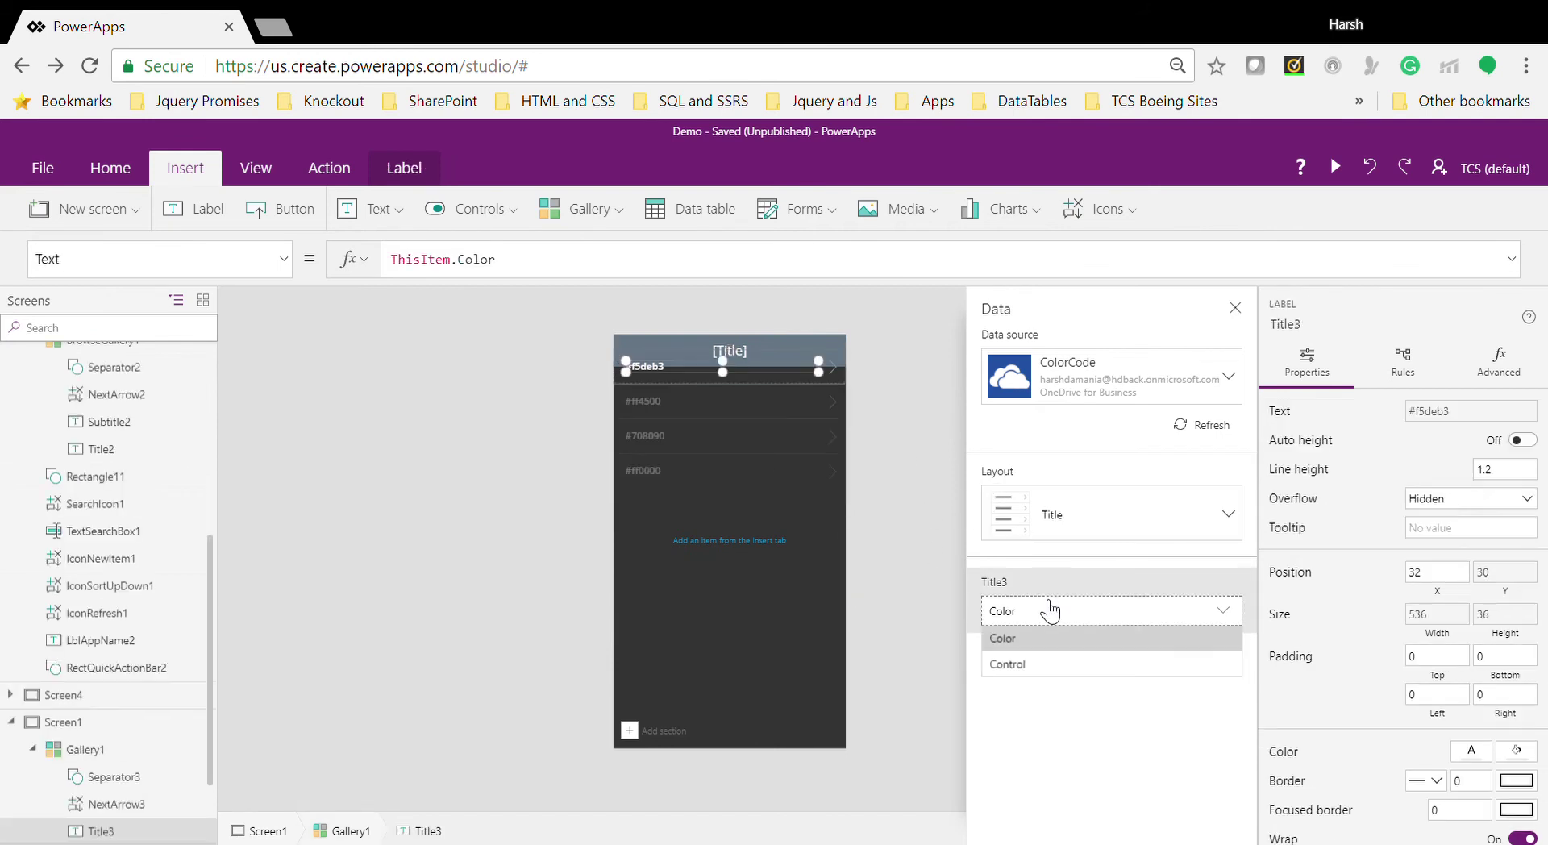
{"action": "left_click", "coordinate": [1031, 663]}
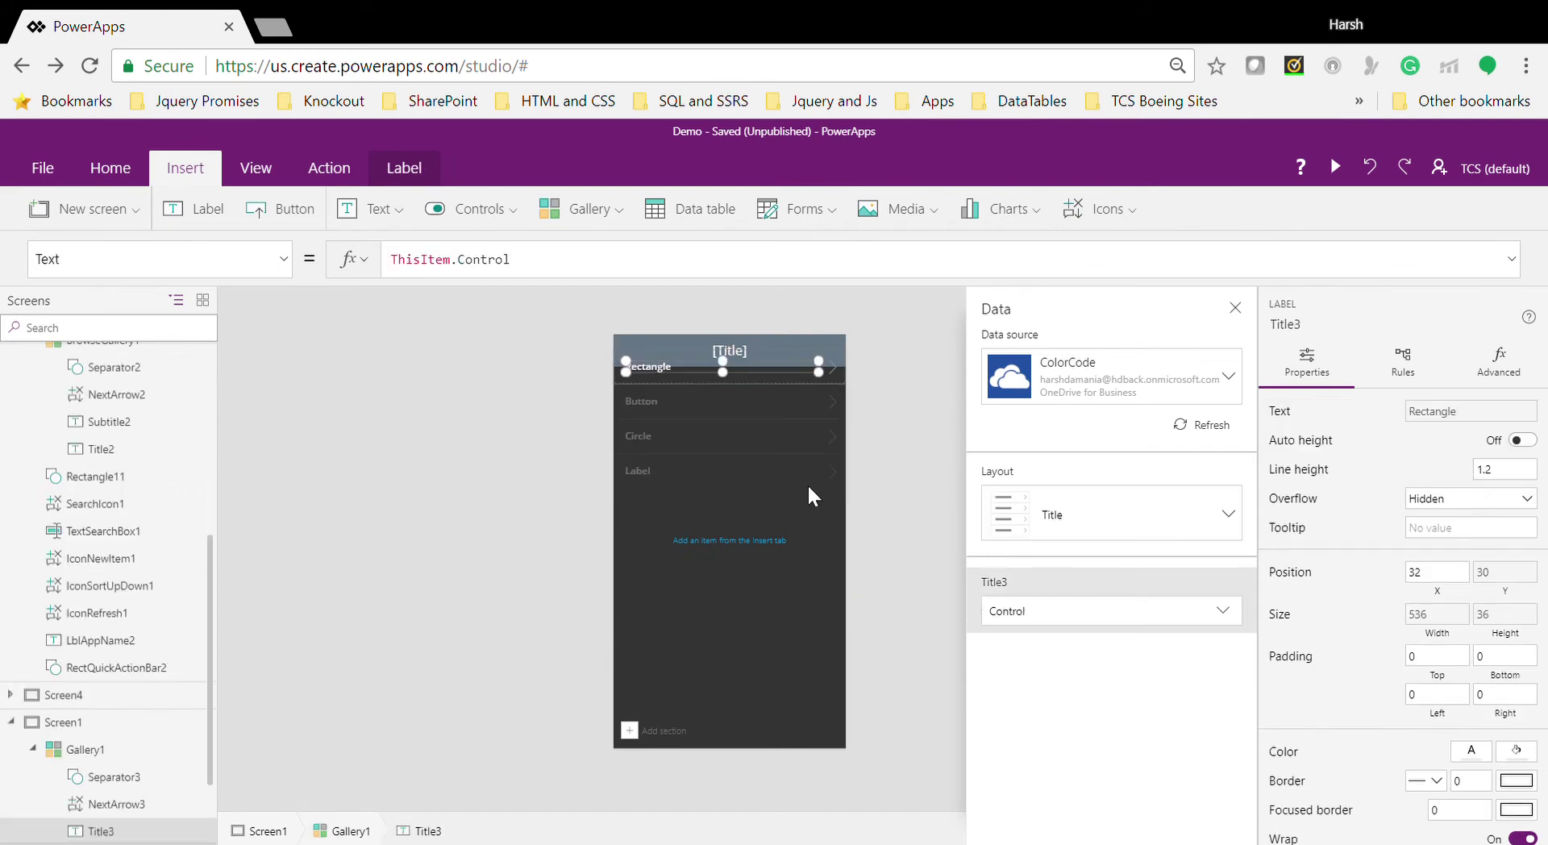
{"action": "left_click", "coordinate": [660, 355]}
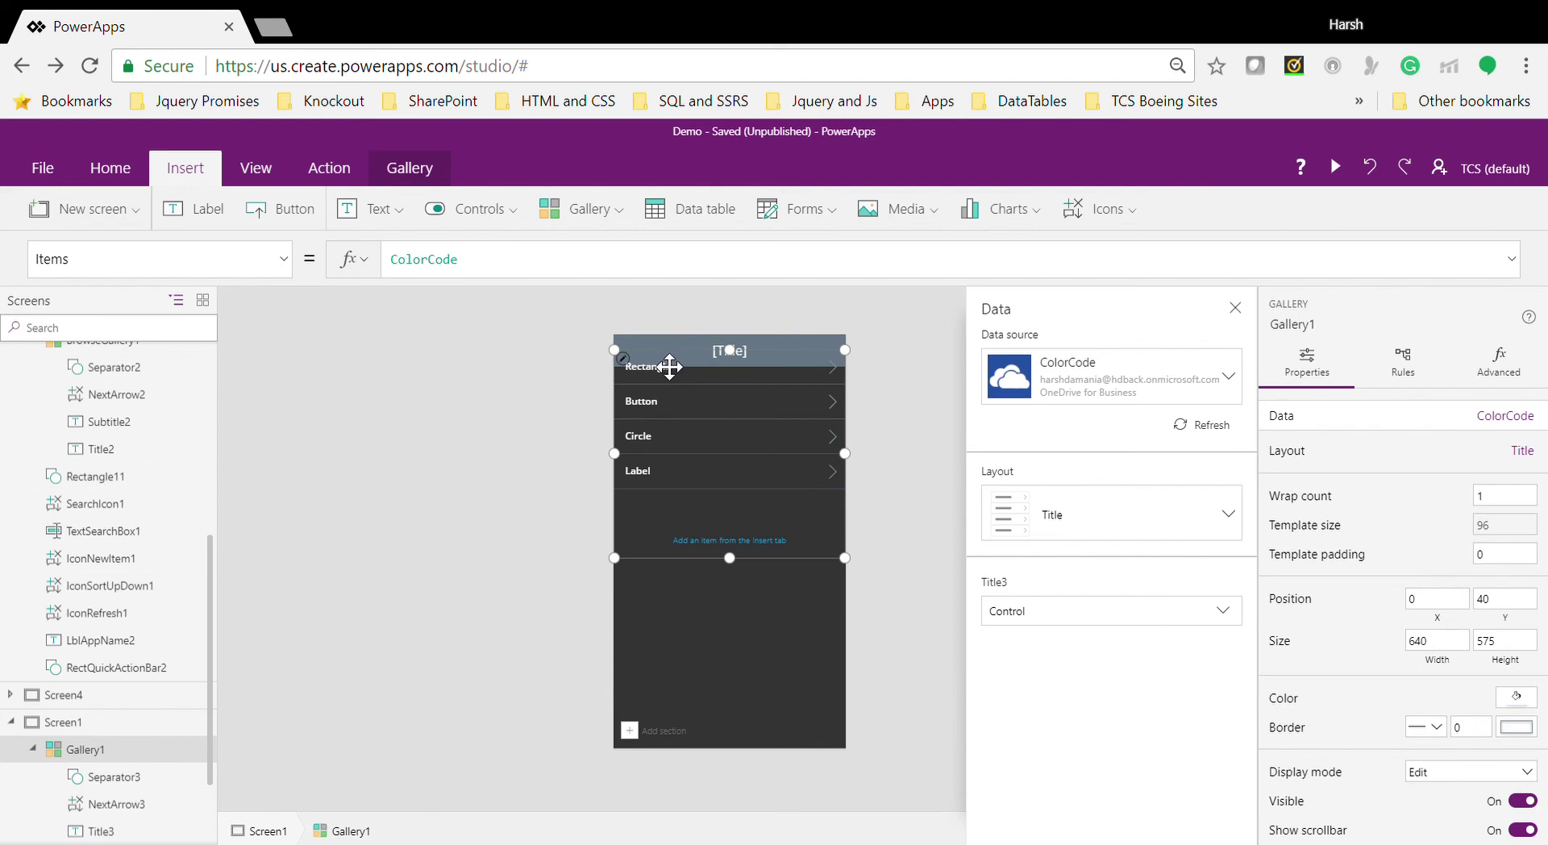
{"action": "left_click_drag", "start_coordinate": [669, 366], "coordinate": [685, 429]}
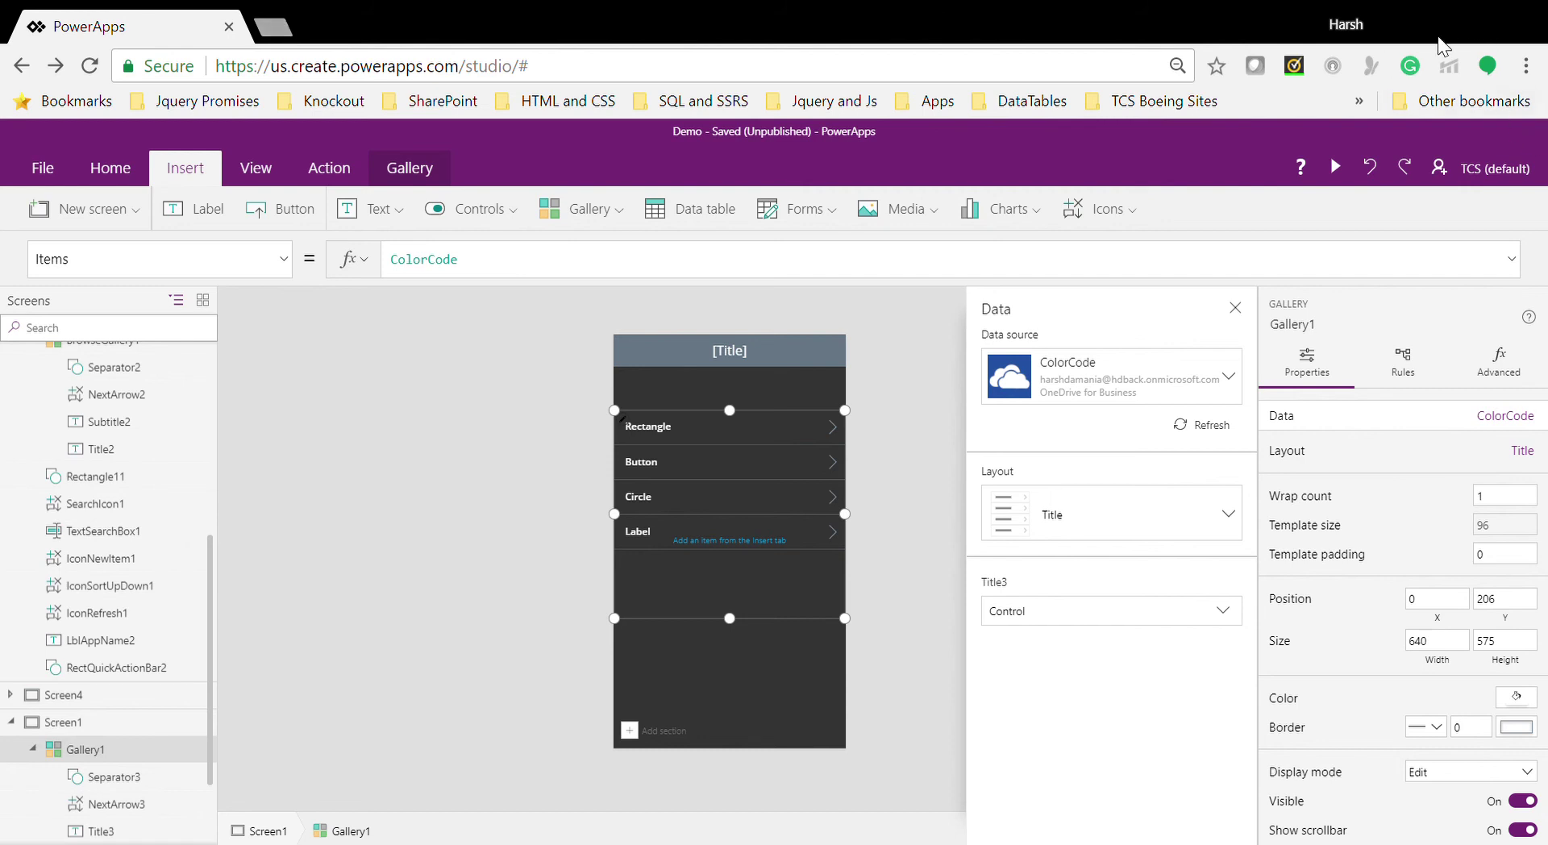
Step: Open the IT Request SharePoint list's AllItems.aspx page in a new browser tab
{"action": "left_click", "coordinate": [273, 27]}
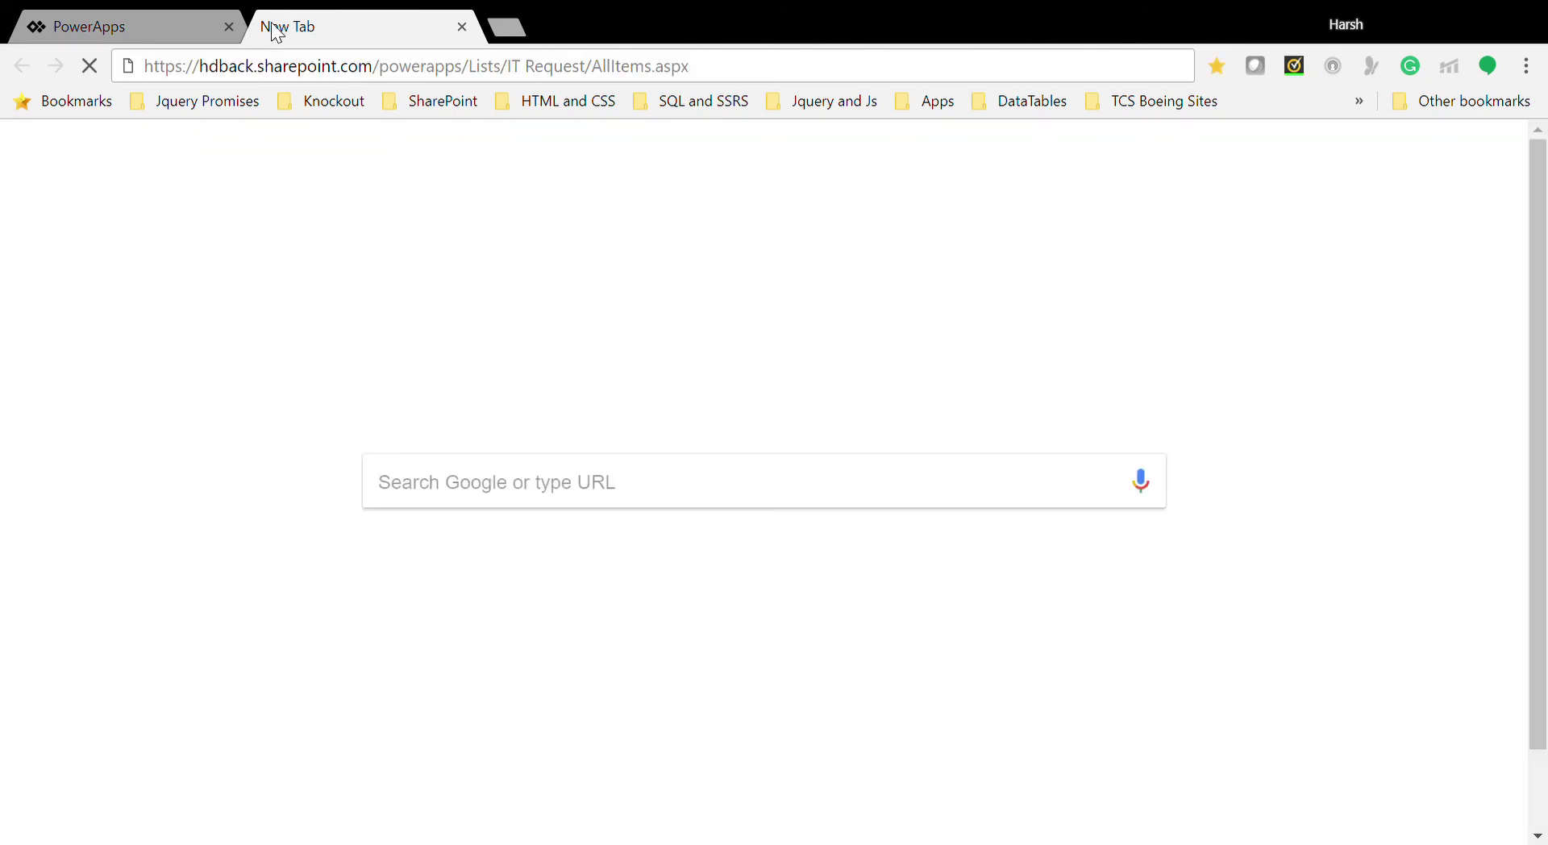
{"action": "type", "text": "IT"}
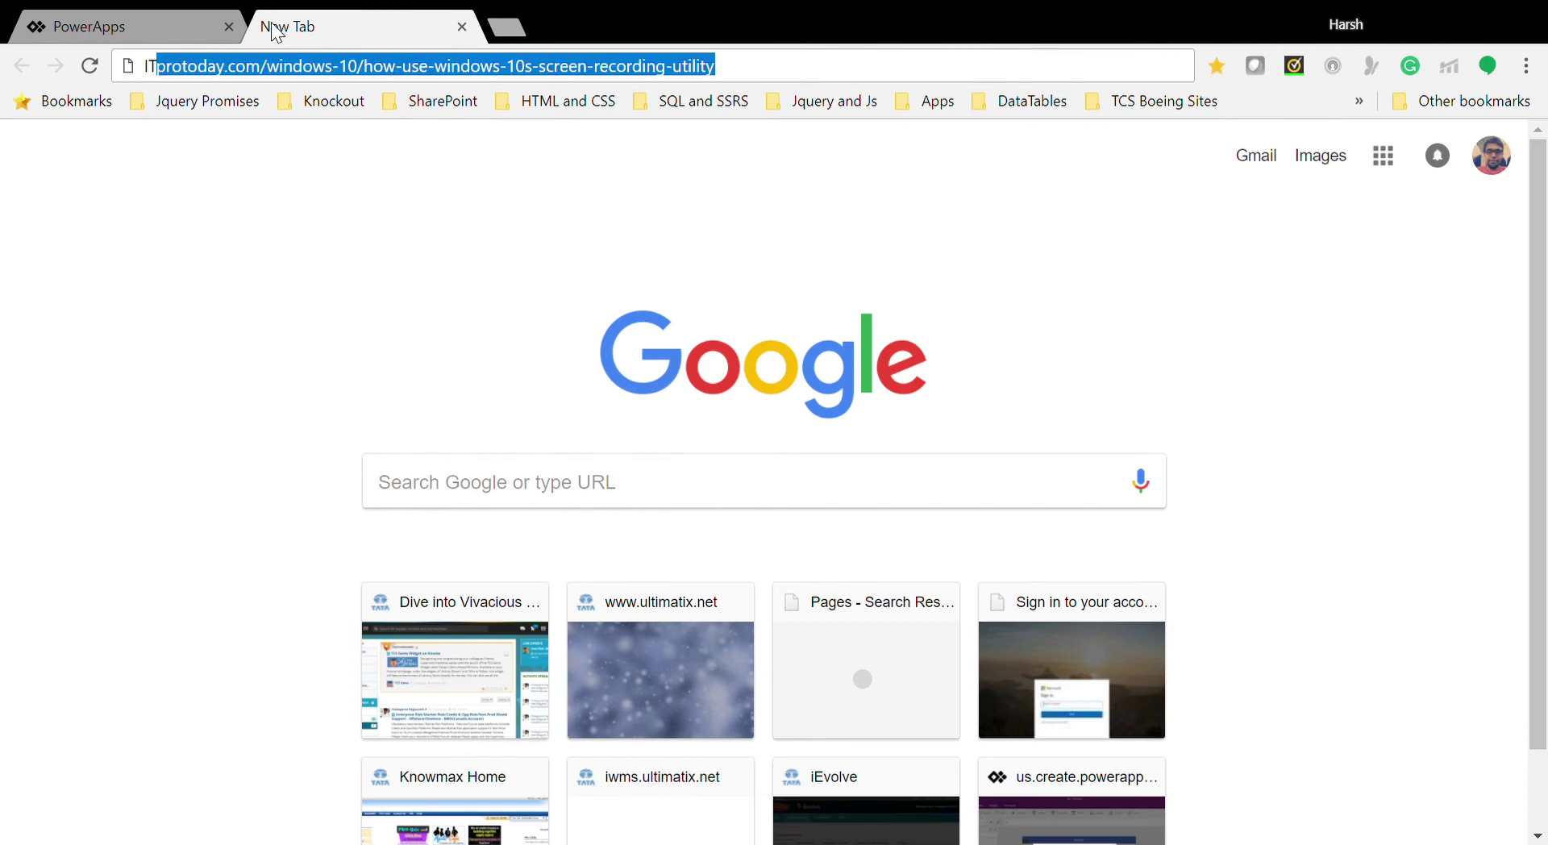
{"action": "type", "text": "r"}
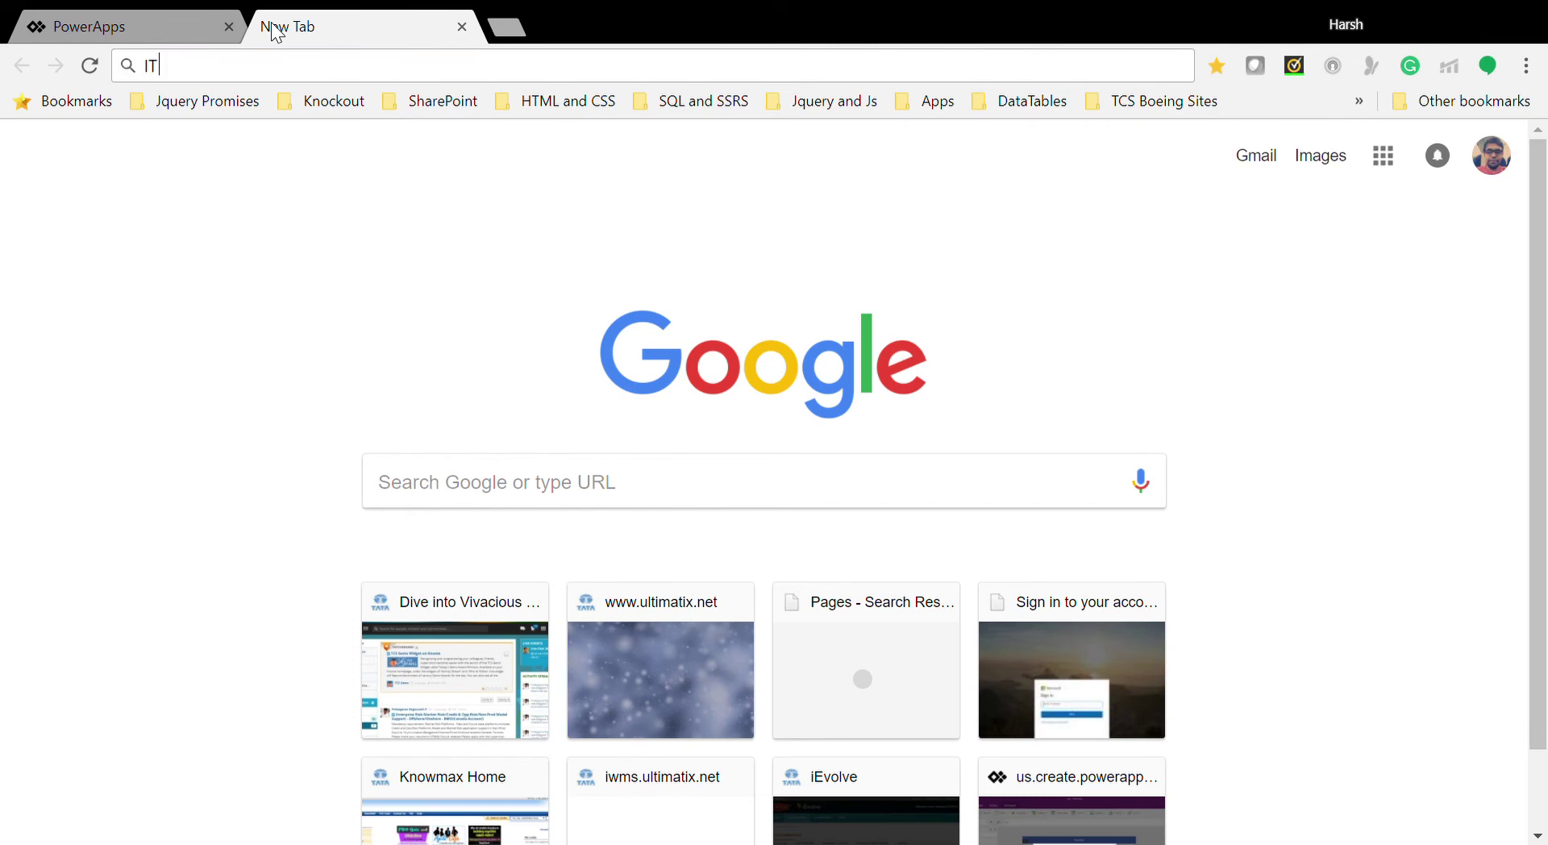
{"action": "key", "text": "ctrl+a"}
{"action": "type", "text": "https://hdback.sharepoint.com/powerapps/Lists/IT Request/AllItems.aspx"}
{"action": "key", "text": "Return"}
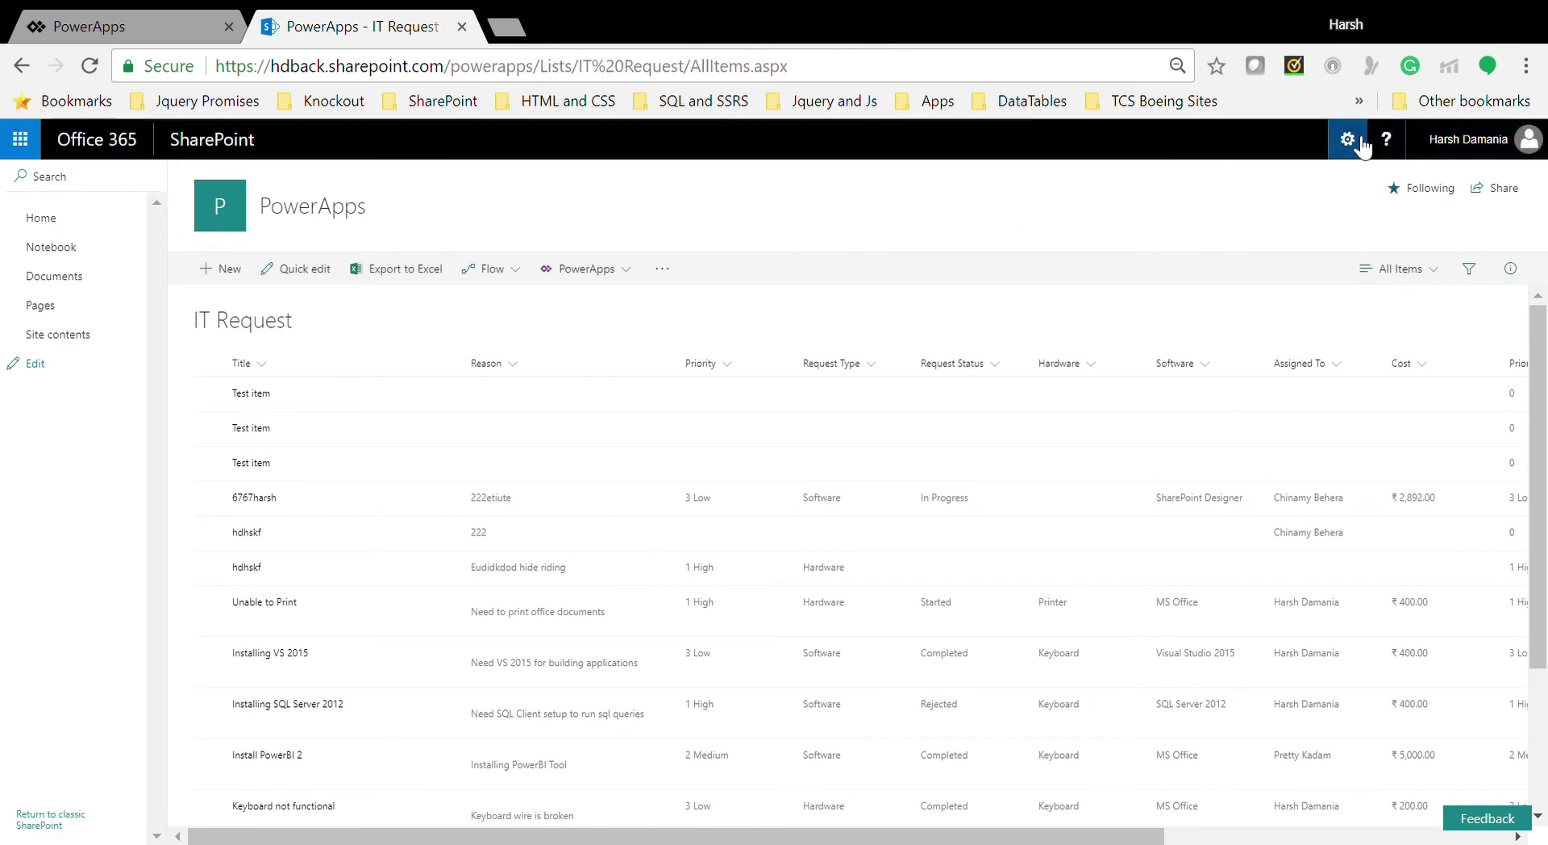
Step: Review the IT Request list's advanced settings down to the list experience options and leave them without saving
{"action": "left_click", "coordinate": [1359, 142]}
{"action": "left_click", "coordinate": [1282, 332]}
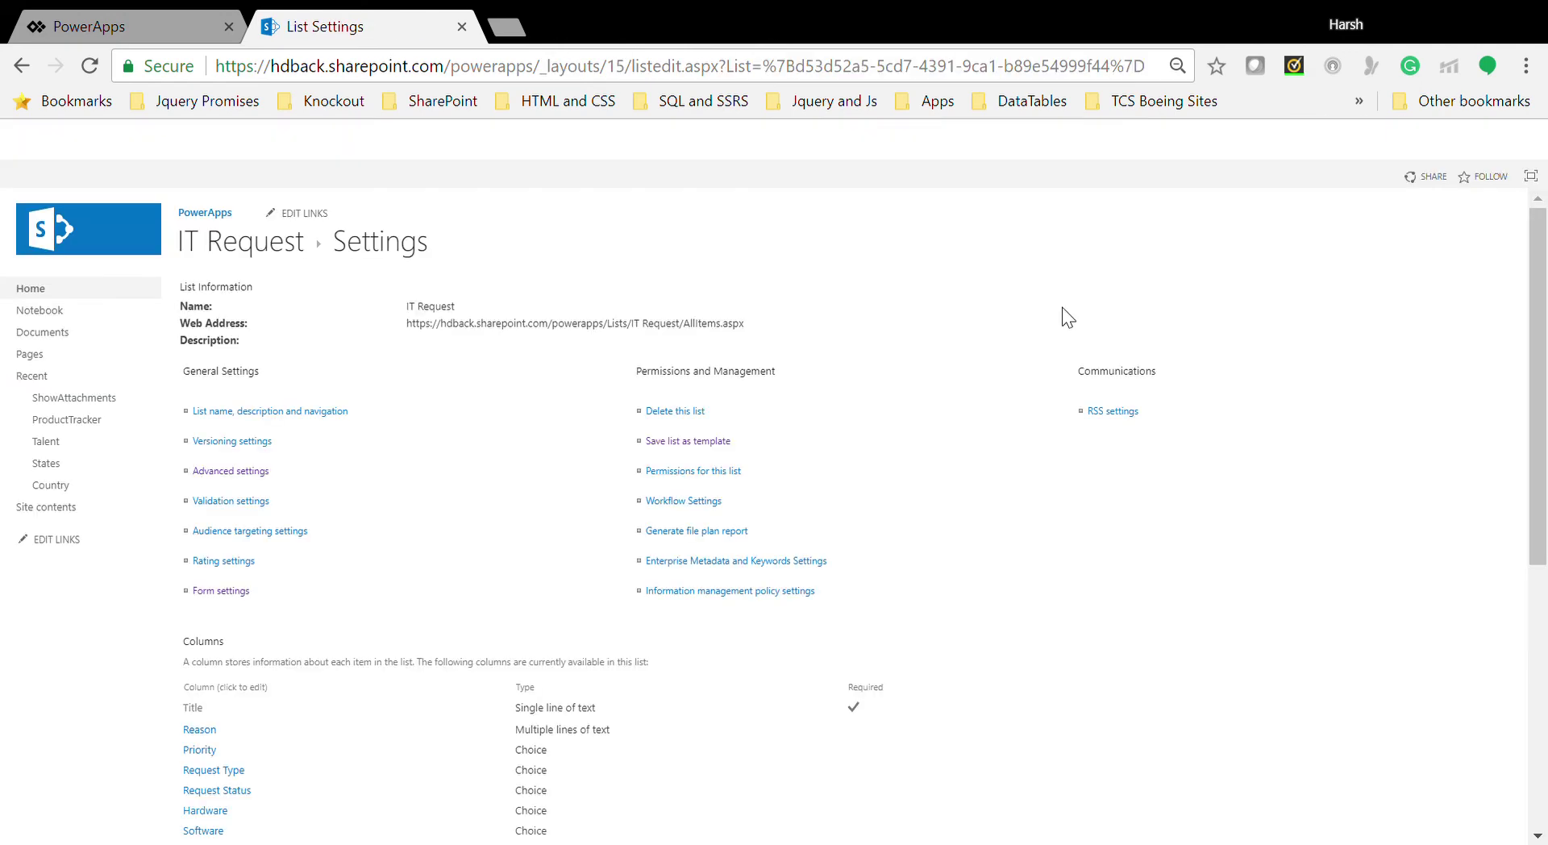
{"action": "left_click", "coordinate": [229, 475]}
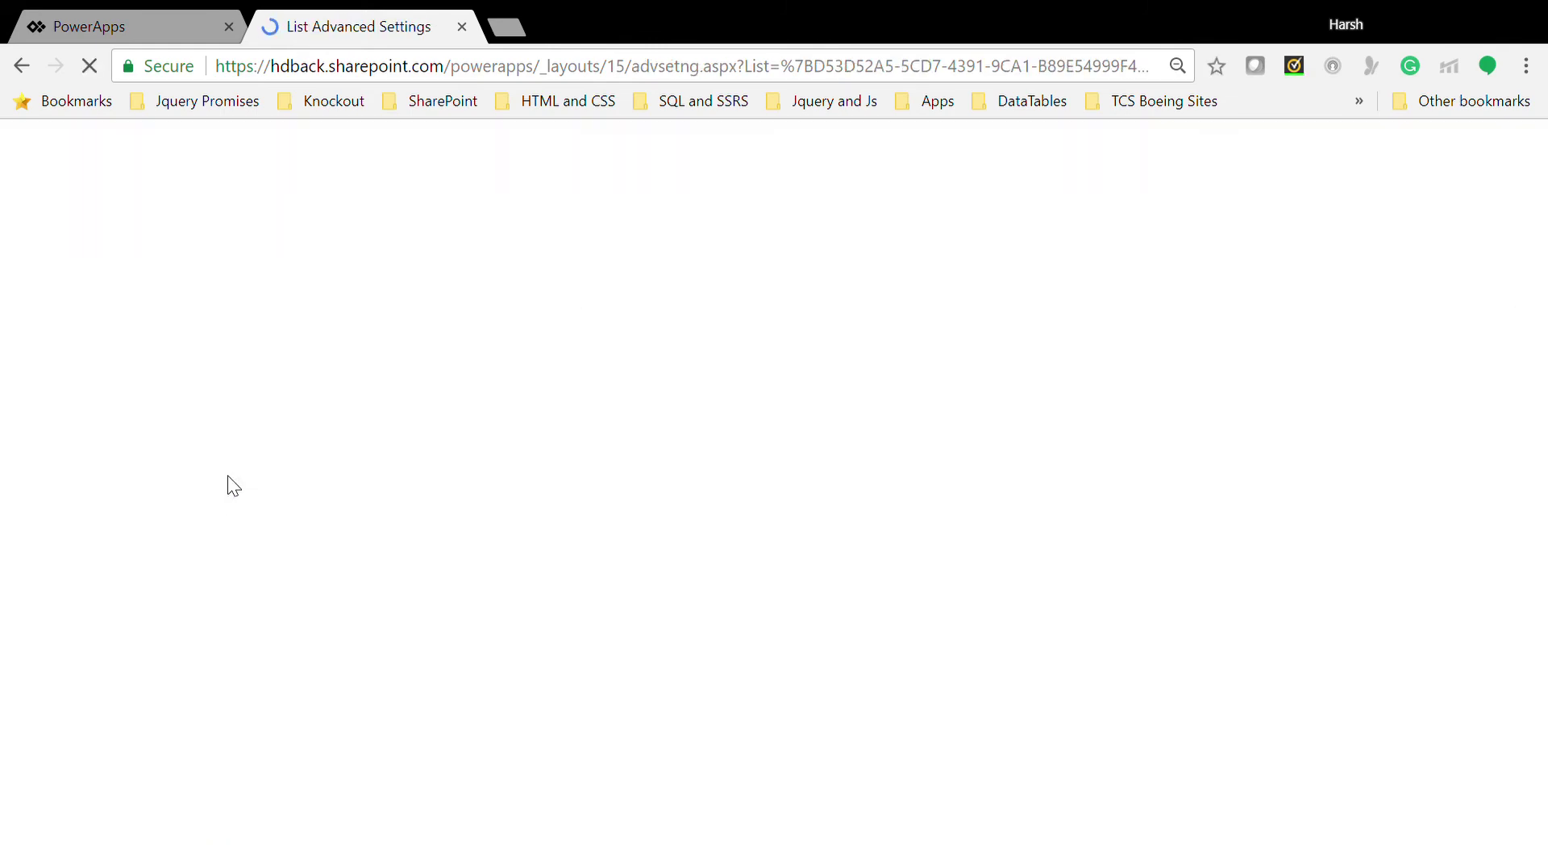
{"action": "scroll", "coordinate": [914, 497], "scroll_direction": "down", "scroll_amount": 10}
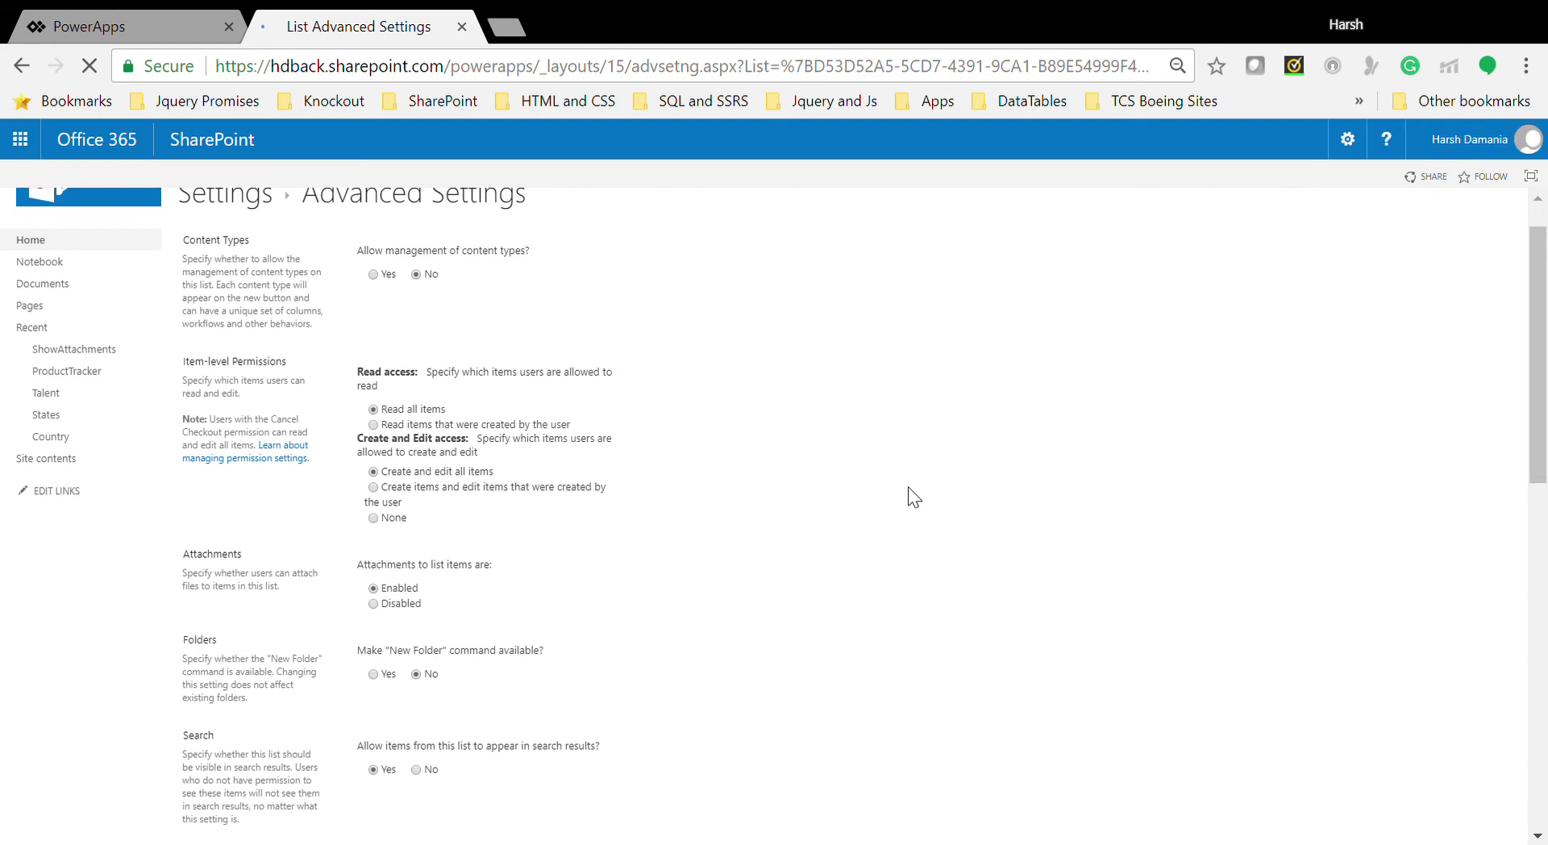
{"action": "scroll", "coordinate": [914, 497], "scroll_direction": "down", "scroll_amount": 3}
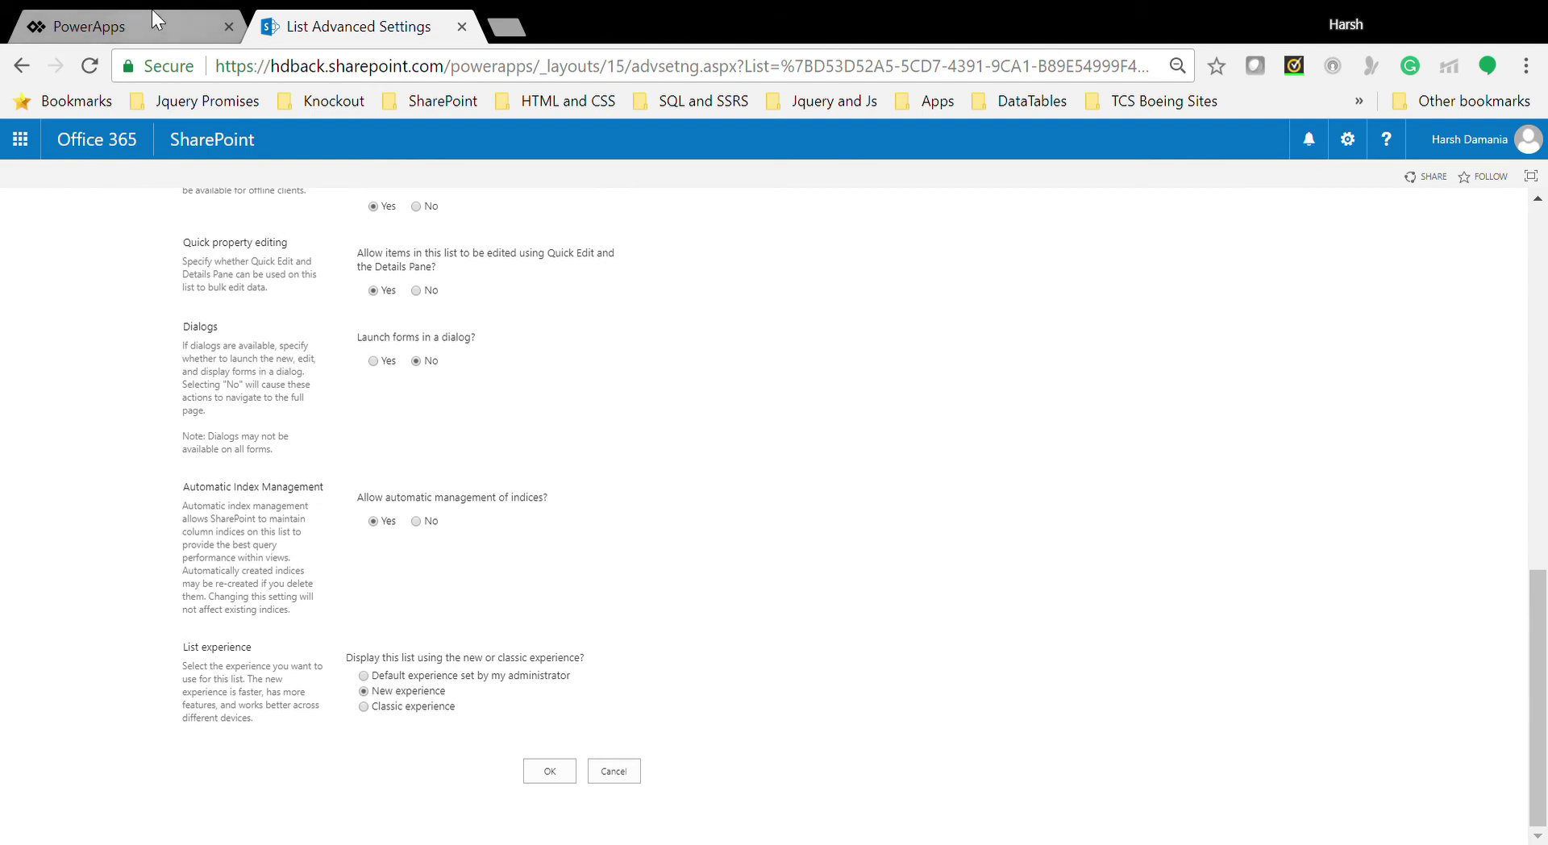
{"action": "left_click", "coordinate": [622, 769]}
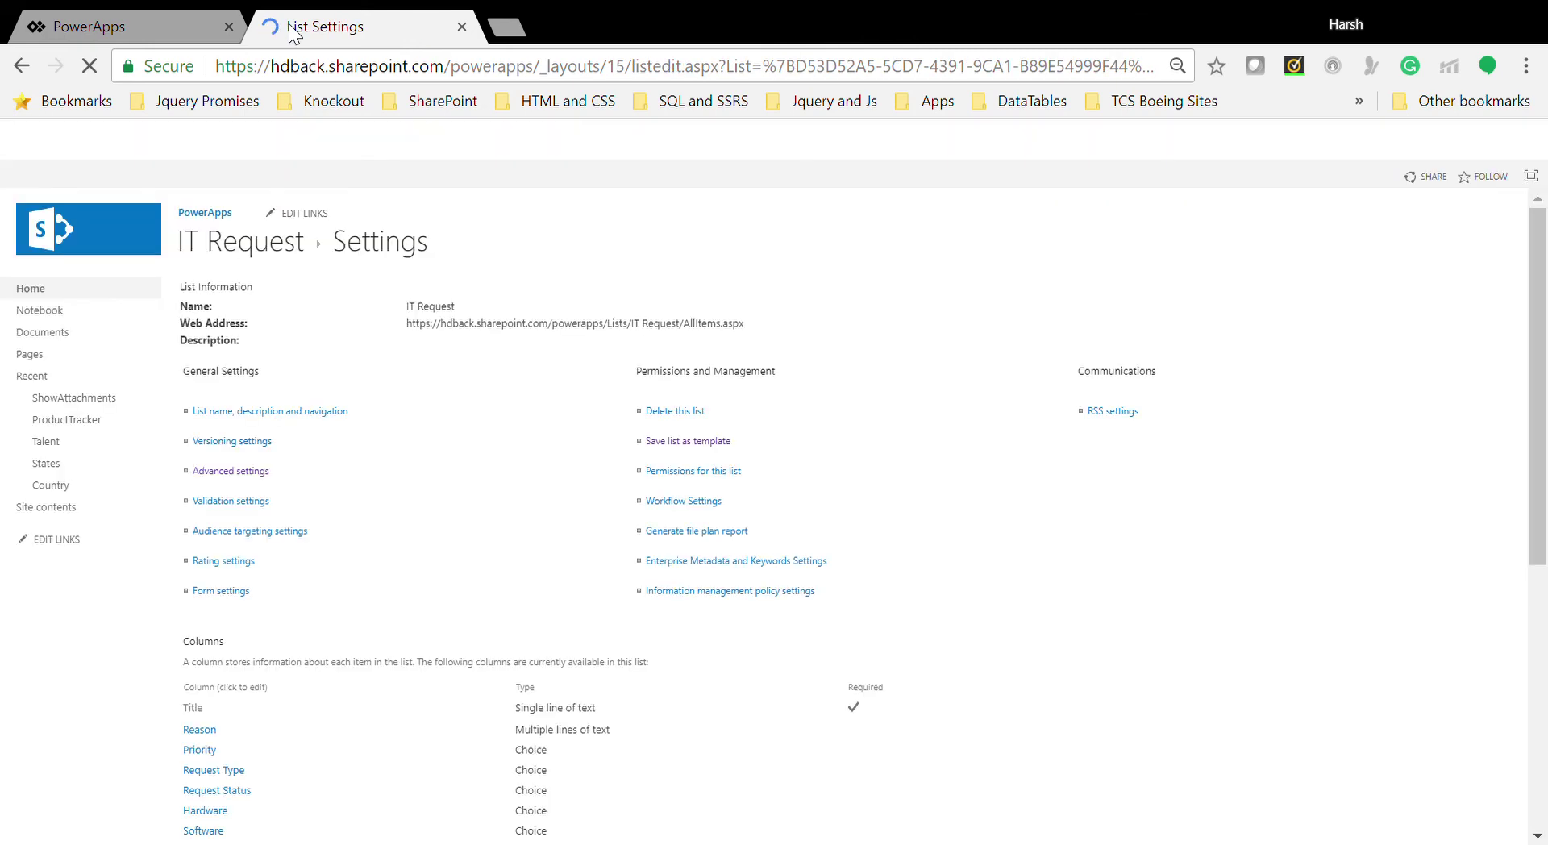
Step: Switch back to PowerApps and connect EditForm1 on Screen4 to the IT Request SharePoint list
{"action": "left_click", "coordinate": [163, 10]}
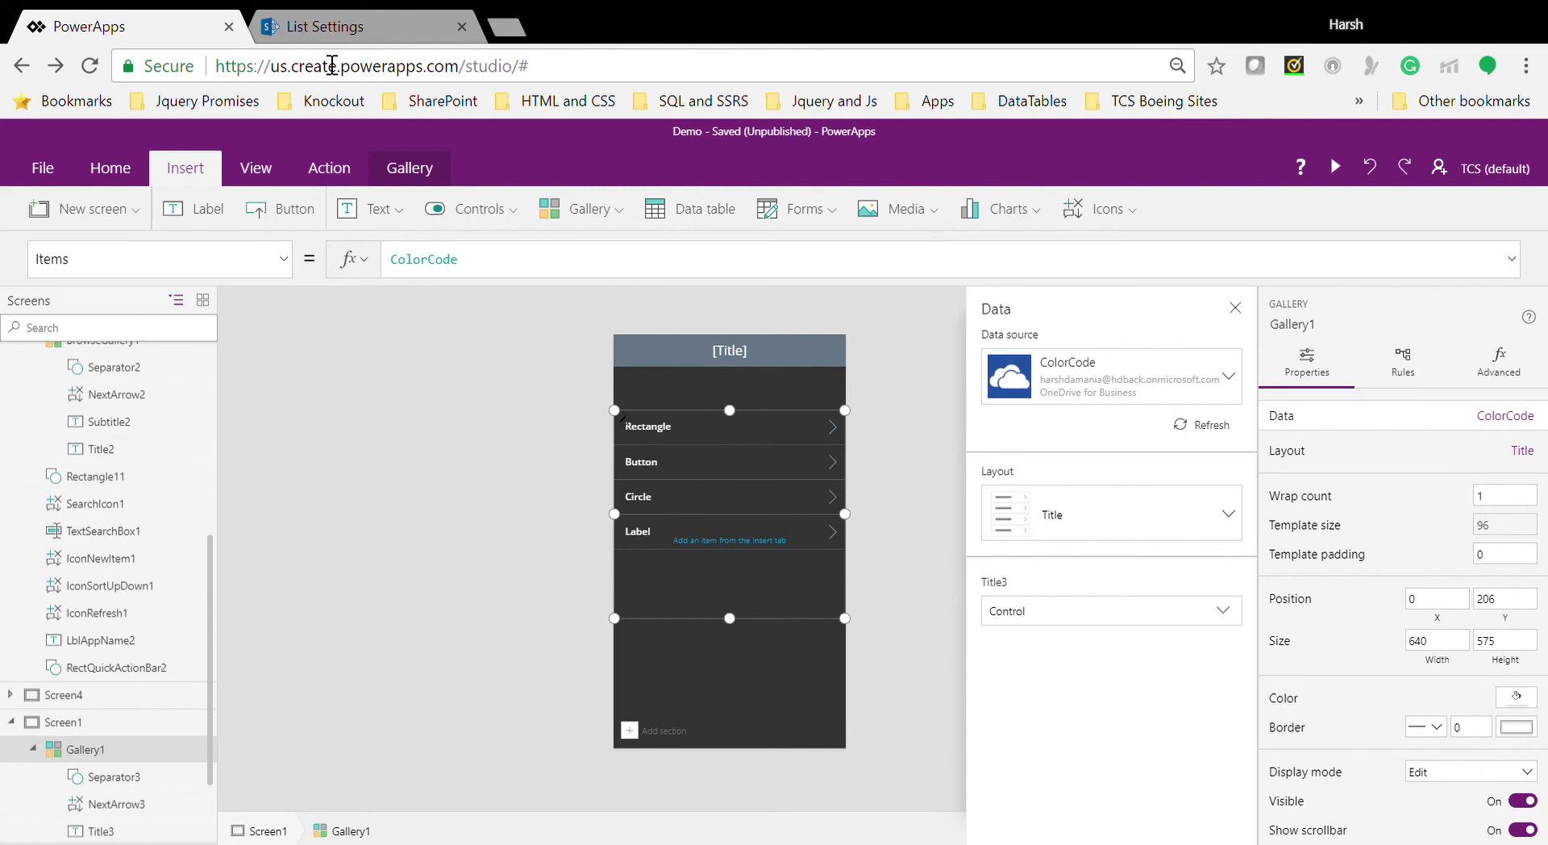
{"action": "left_click", "coordinate": [355, 26]}
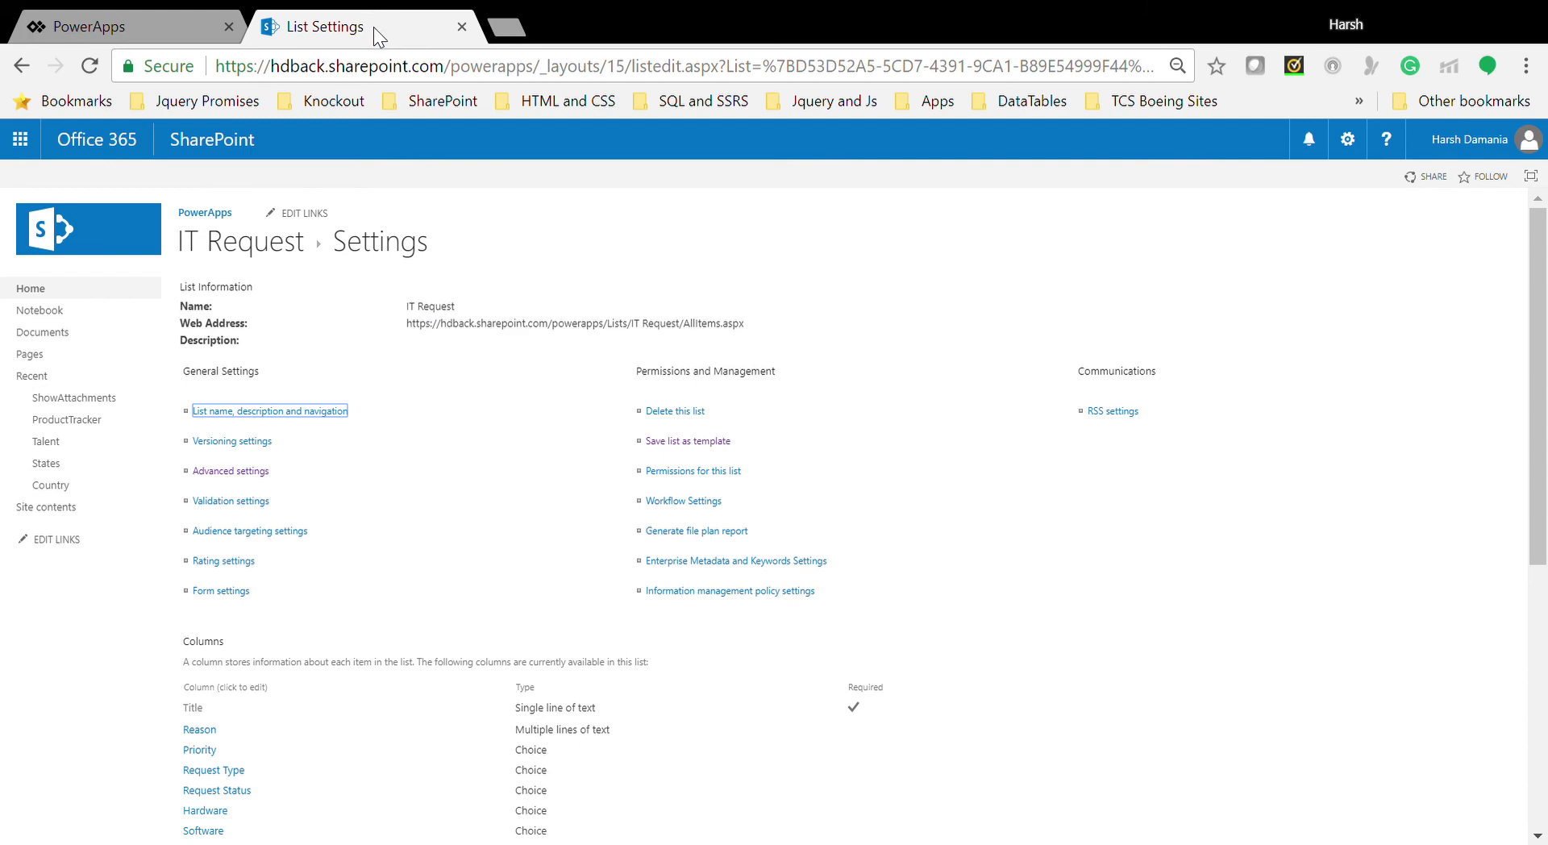
{"action": "left_click", "coordinate": [158, 20]}
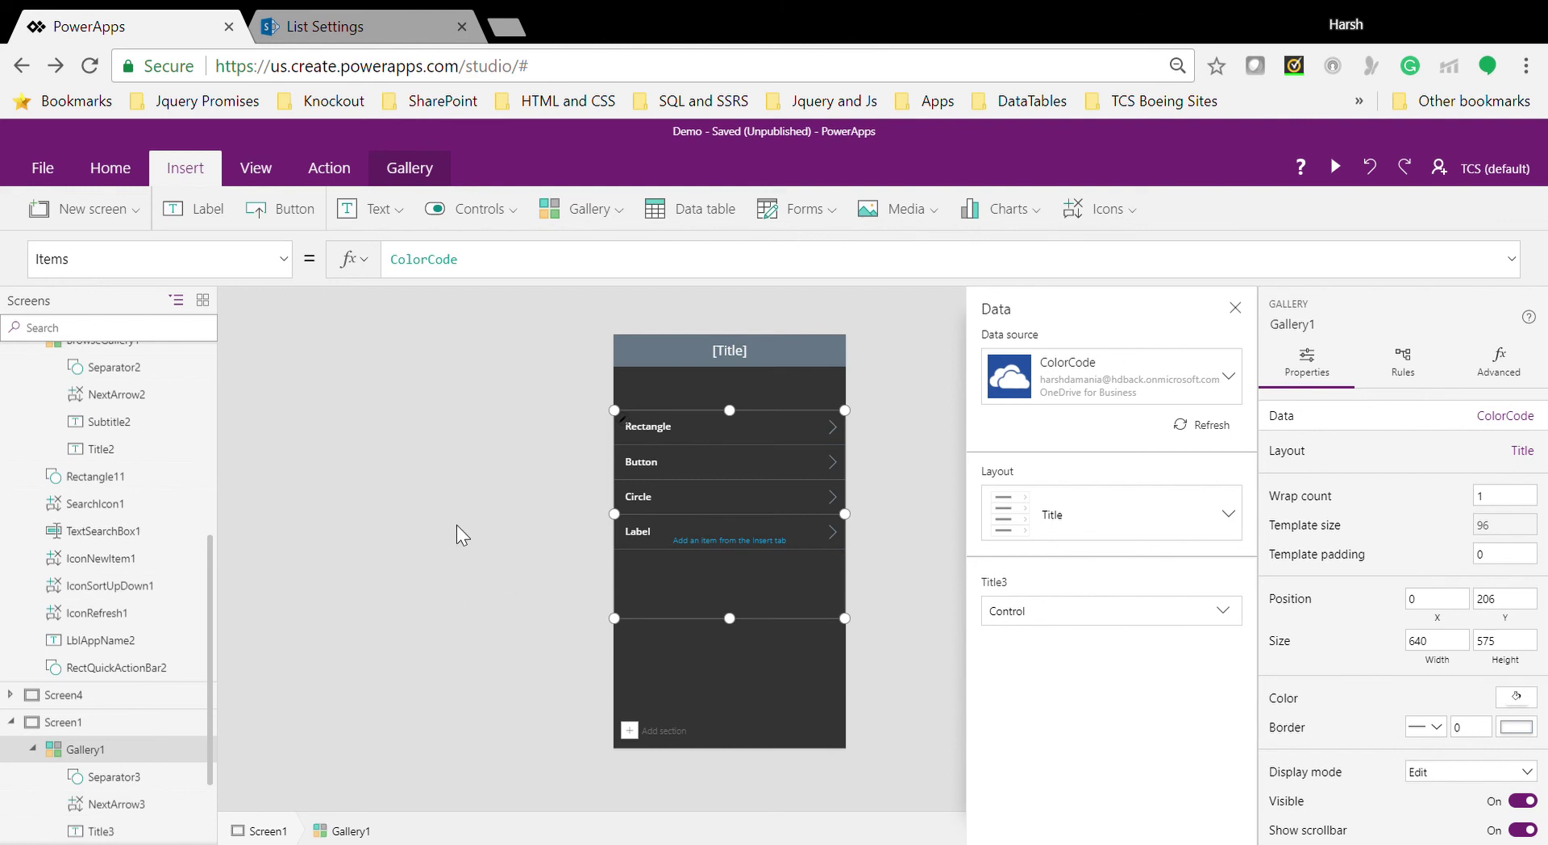
{"action": "left_click", "coordinate": [10, 694]}
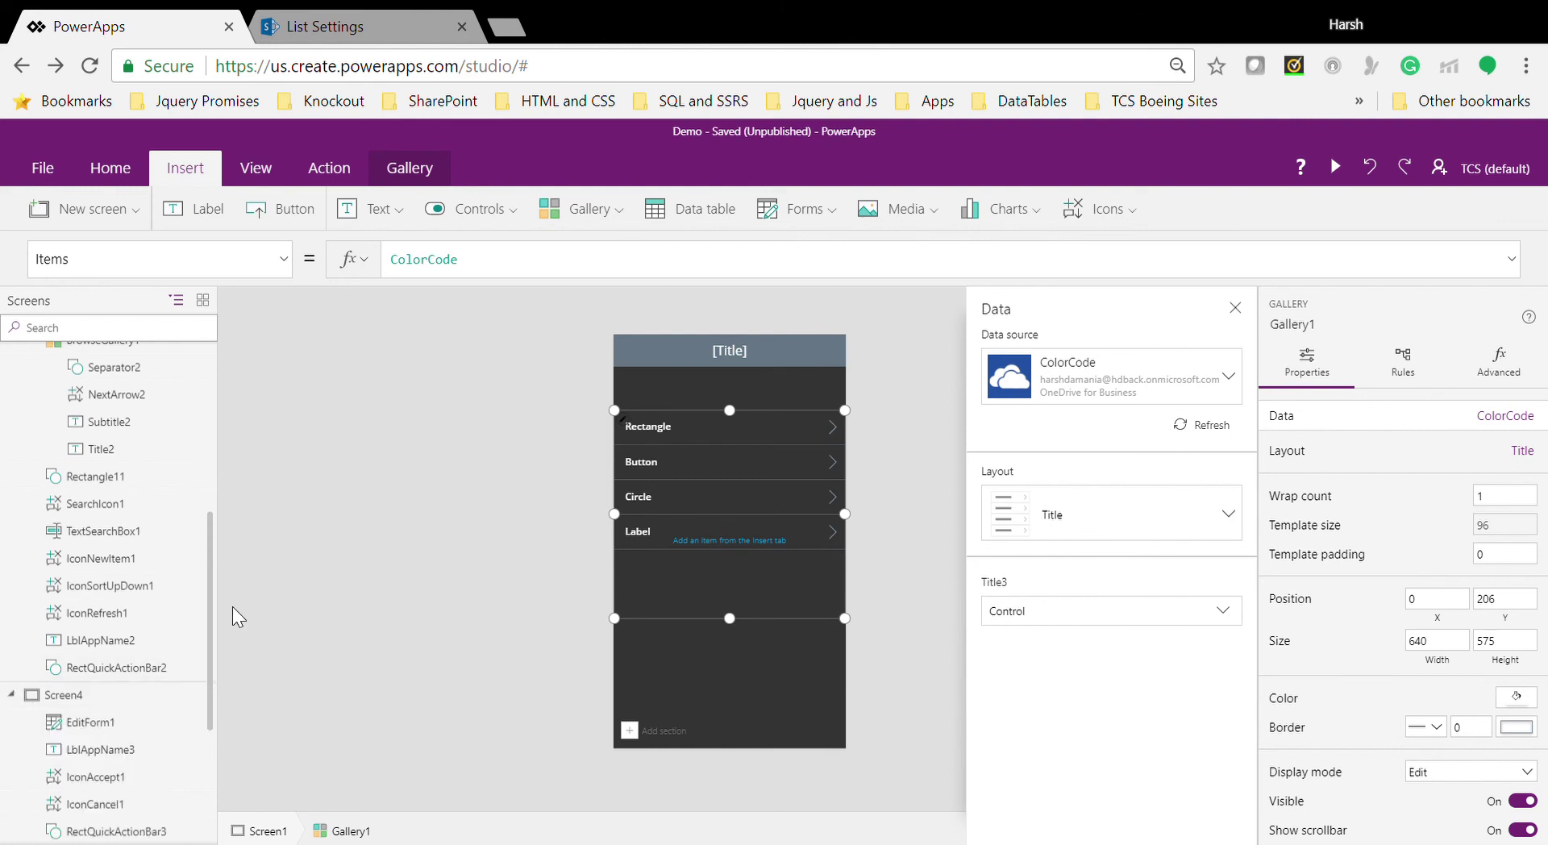
{"action": "left_click", "coordinate": [103, 723]}
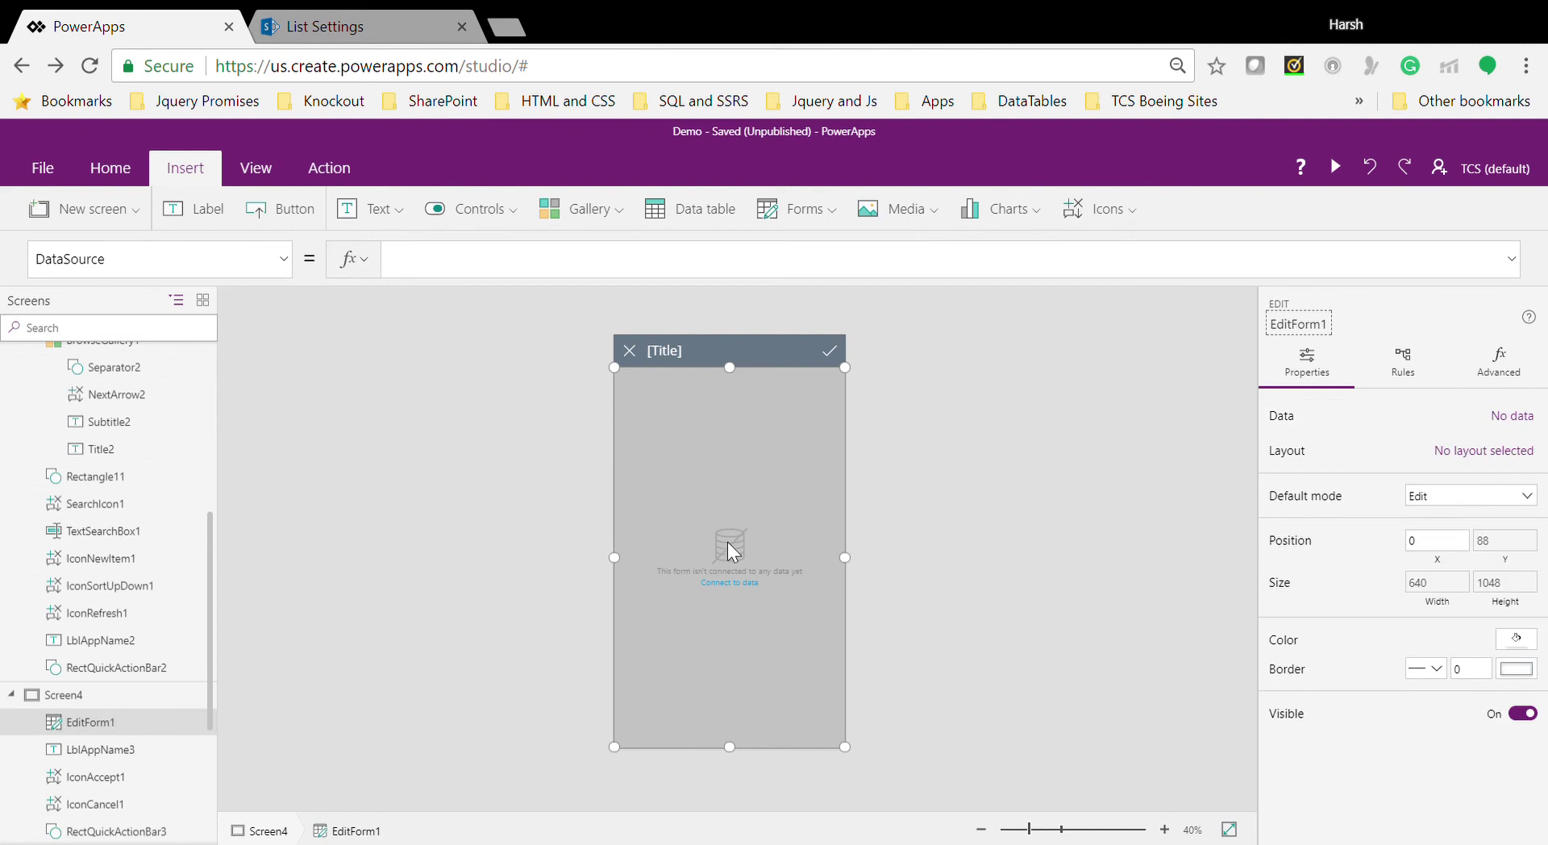
{"action": "left_click", "coordinate": [729, 582]}
{"action": "left_click", "coordinate": [1142, 395]}
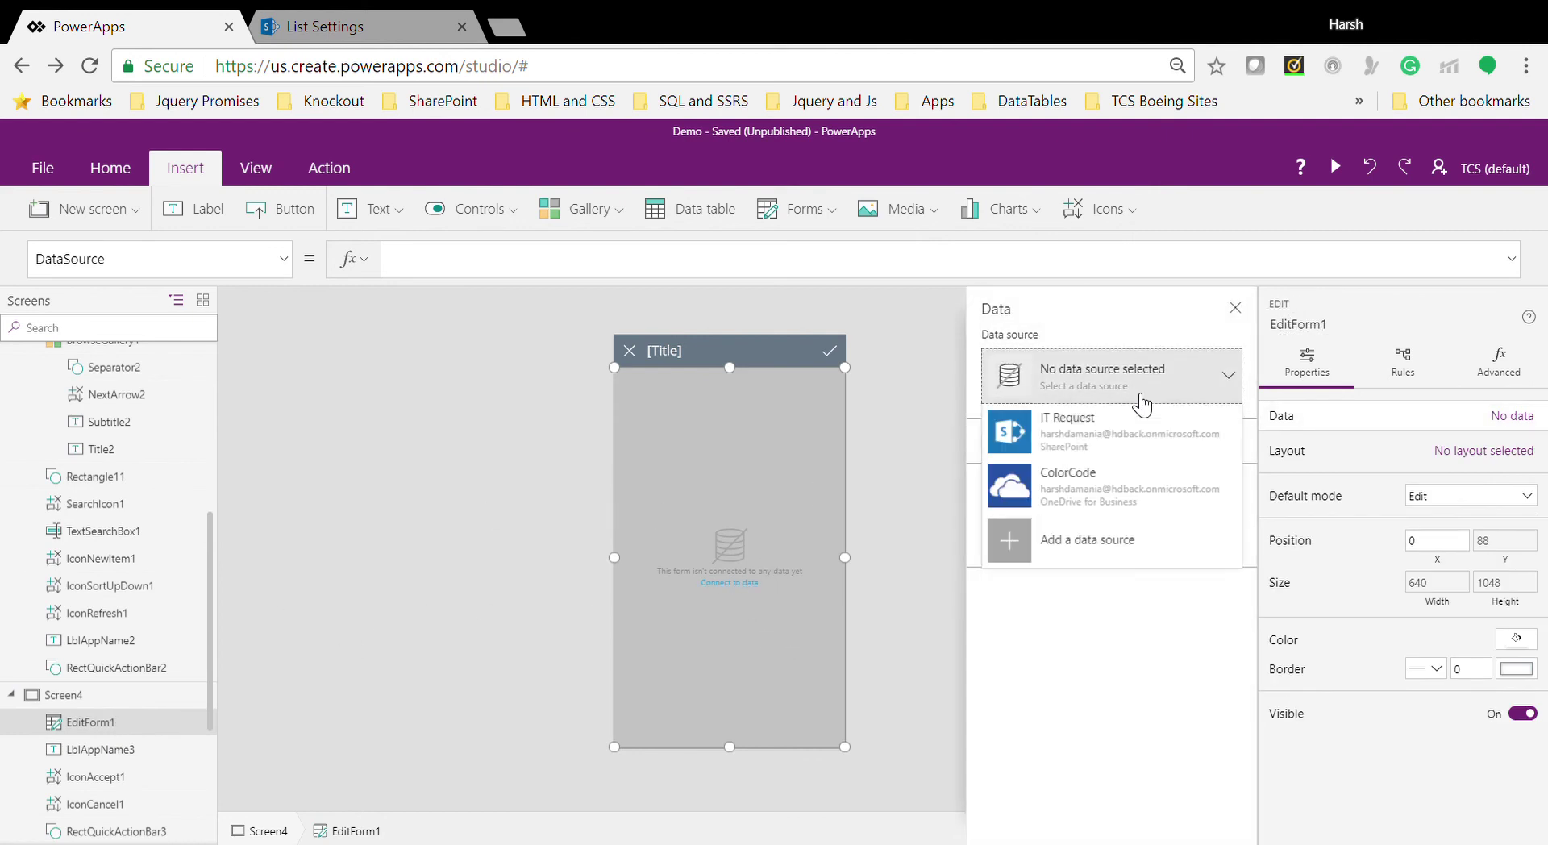
{"action": "left_click", "coordinate": [1053, 443]}
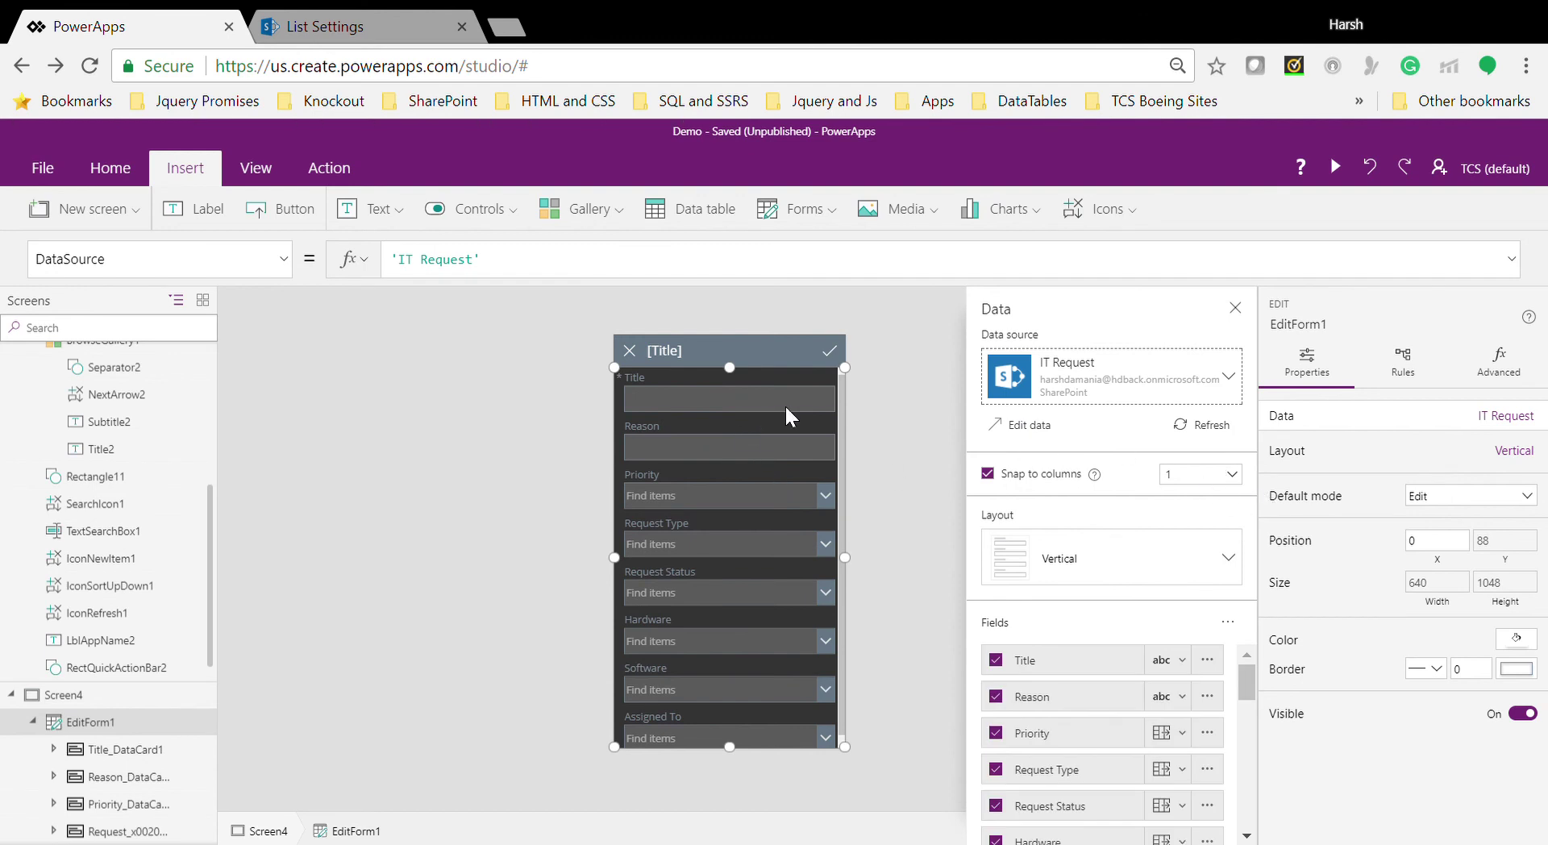
Step: Arrange the form's fields in 2 columns and move the Reason card ahead of the Title card
{"action": "left_click", "coordinate": [1198, 475]}
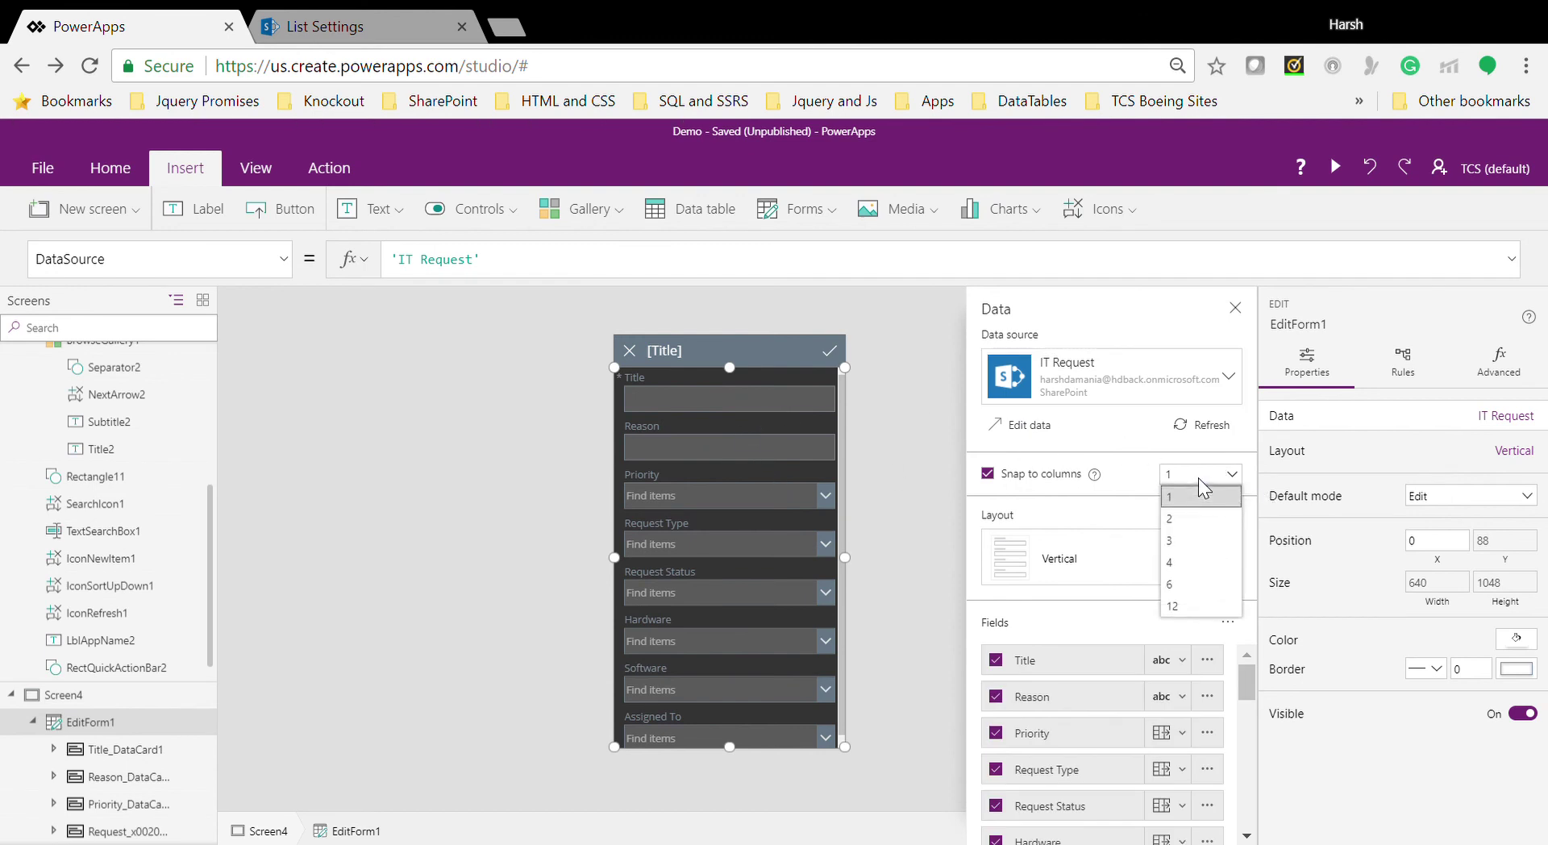
{"action": "left_click", "coordinate": [1178, 521]}
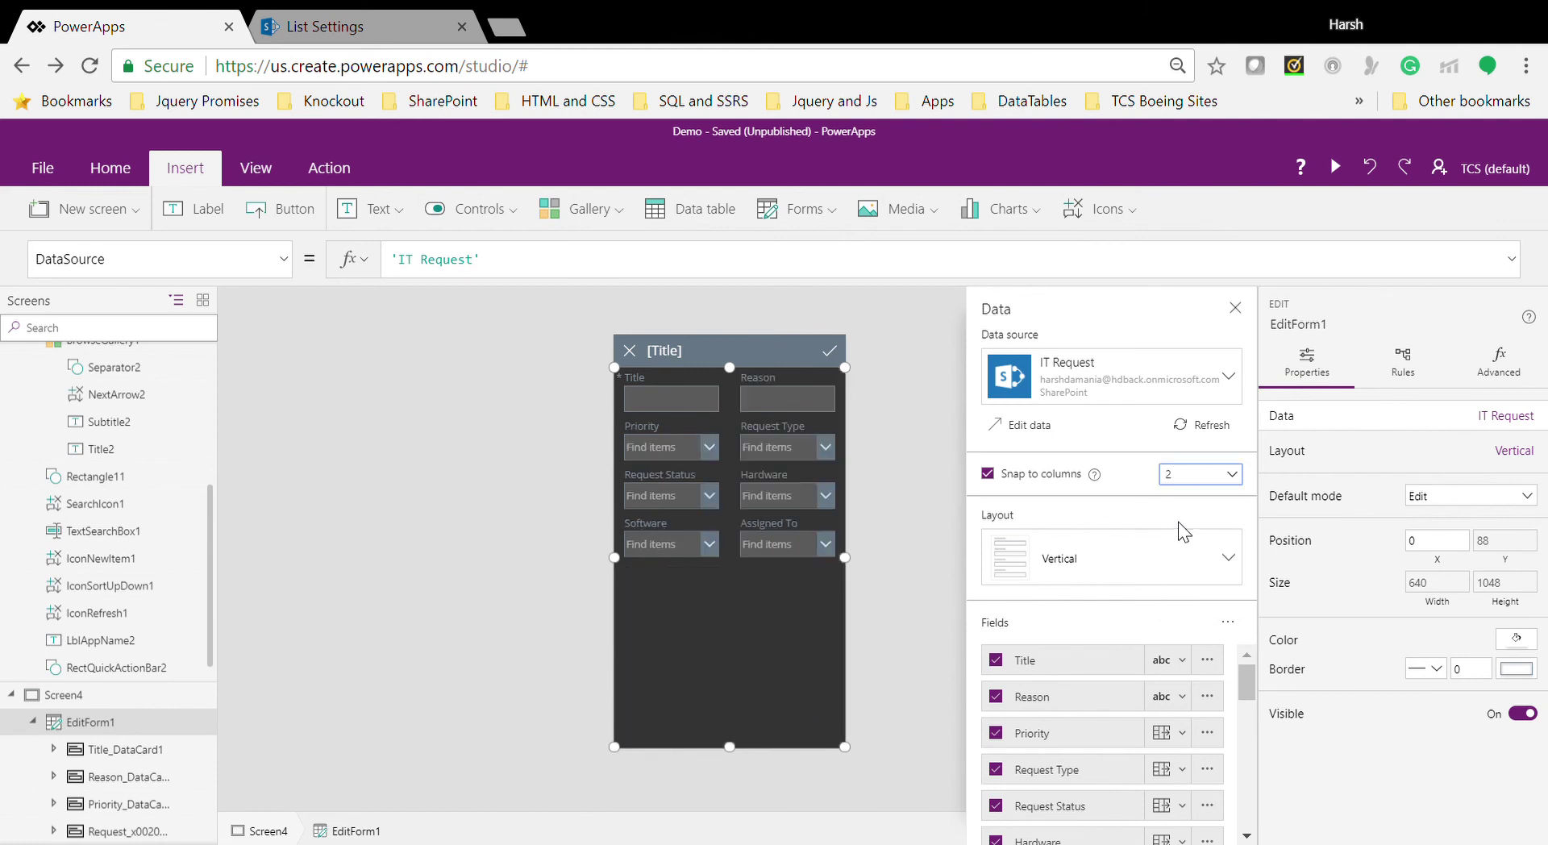
{"action": "left_click", "coordinate": [746, 391]}
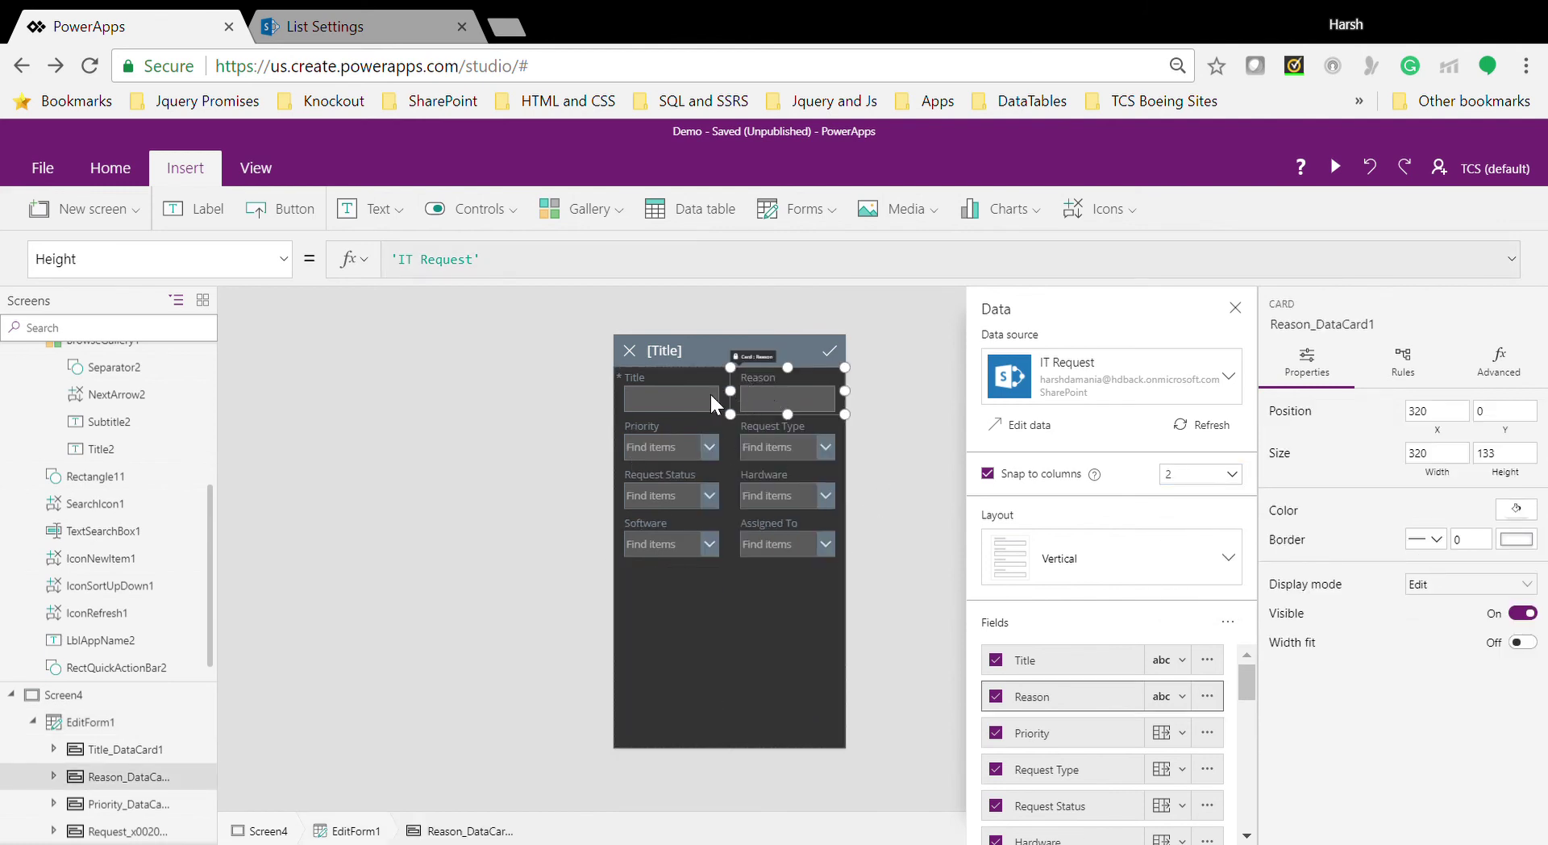
{"action": "left_click_drag", "start_coordinate": [633, 425], "coordinate": [635, 416]}
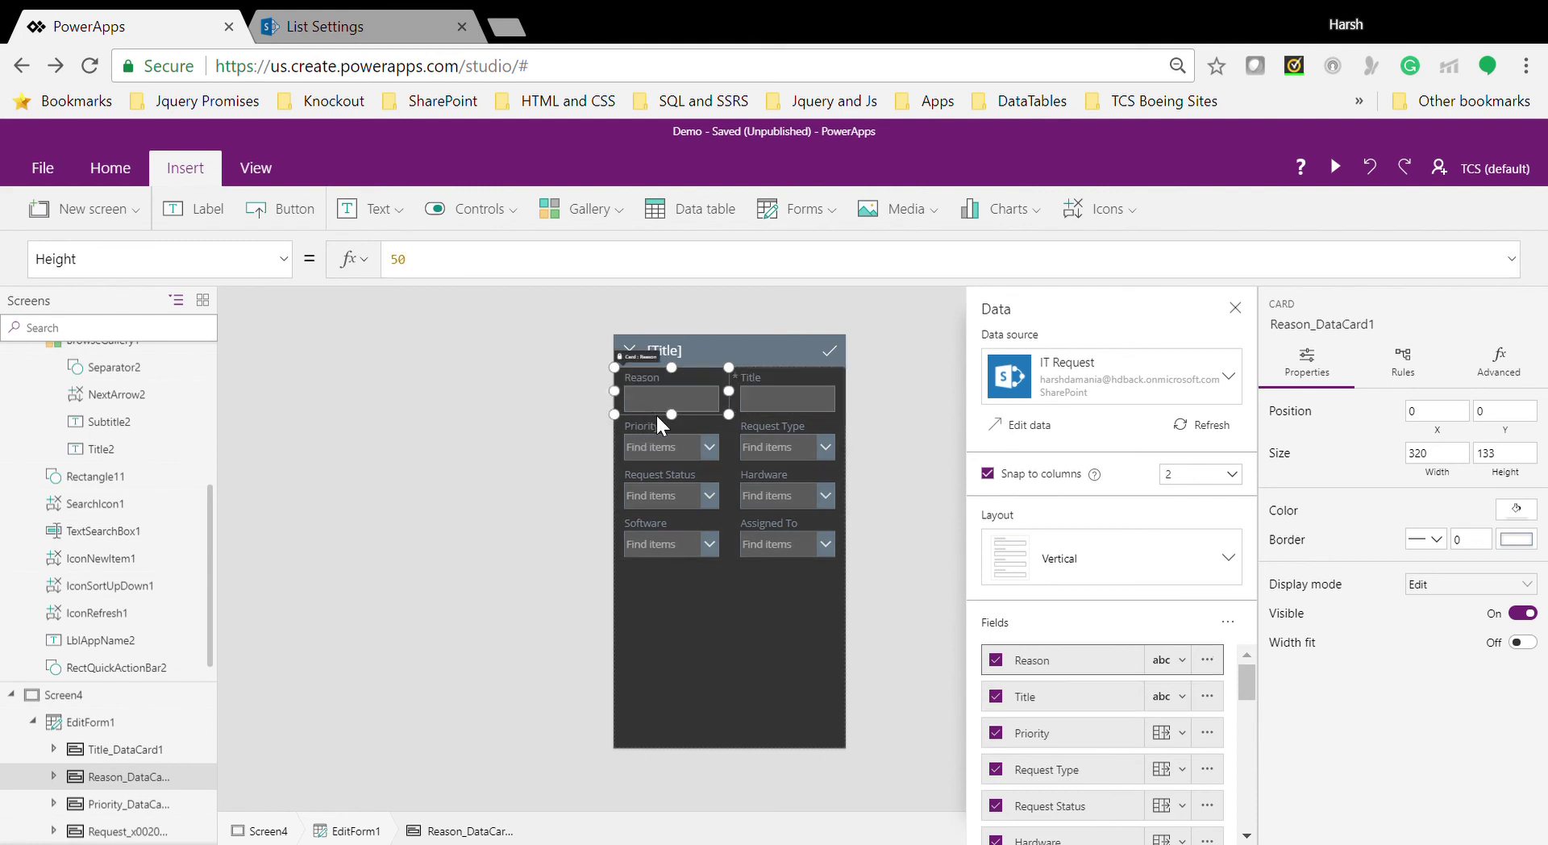
Step: Unlock the advanced properties of the Reason card on Screen4 for editing
{"action": "left_click", "coordinate": [656, 407]}
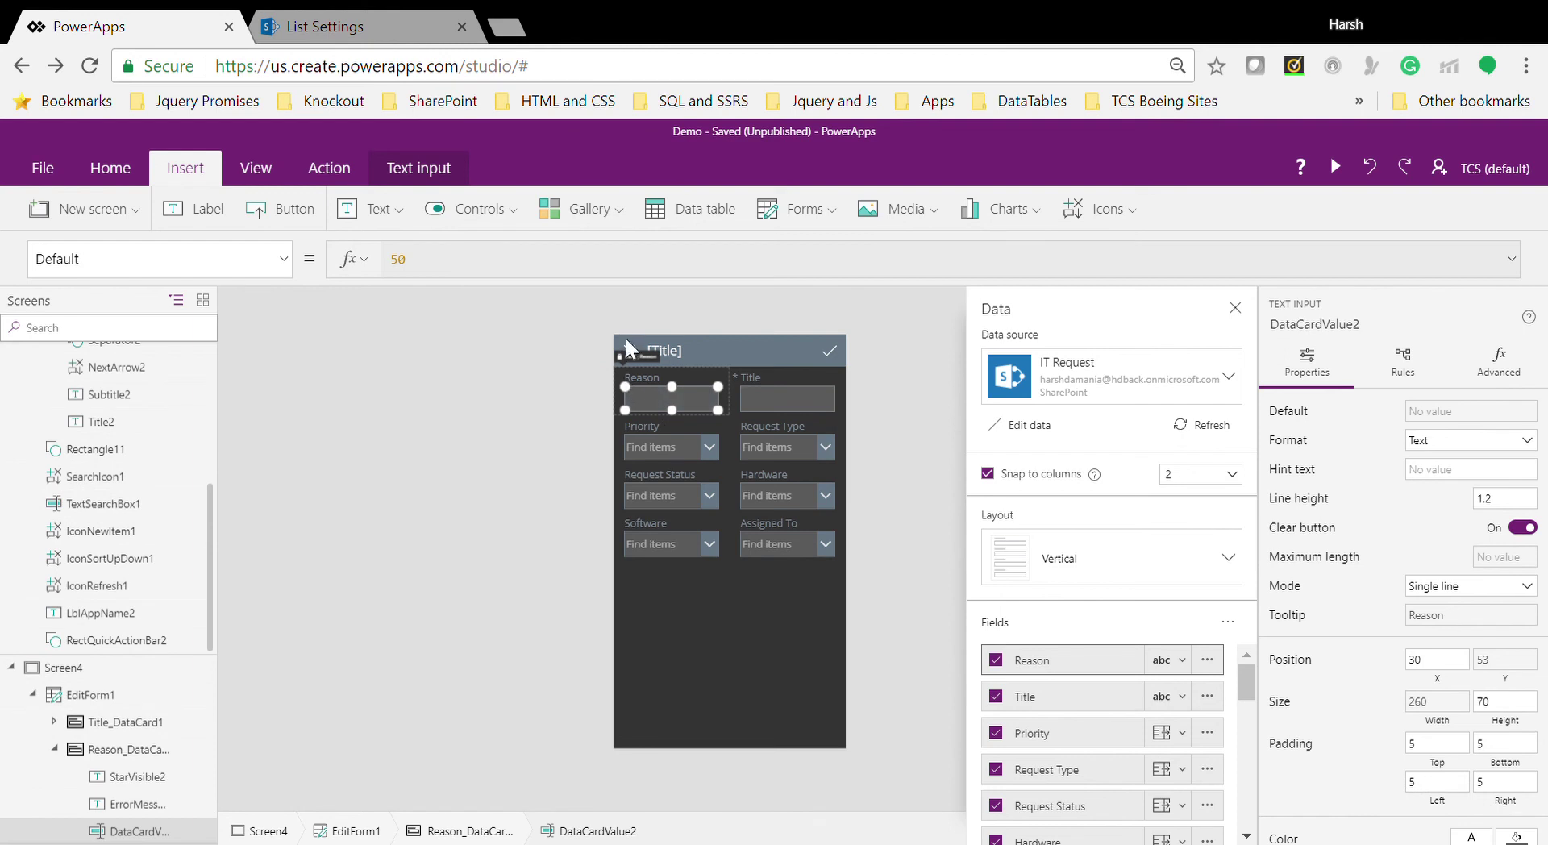
{"action": "left_click_drag", "start_coordinate": [640, 356], "coordinate": [632, 408]}
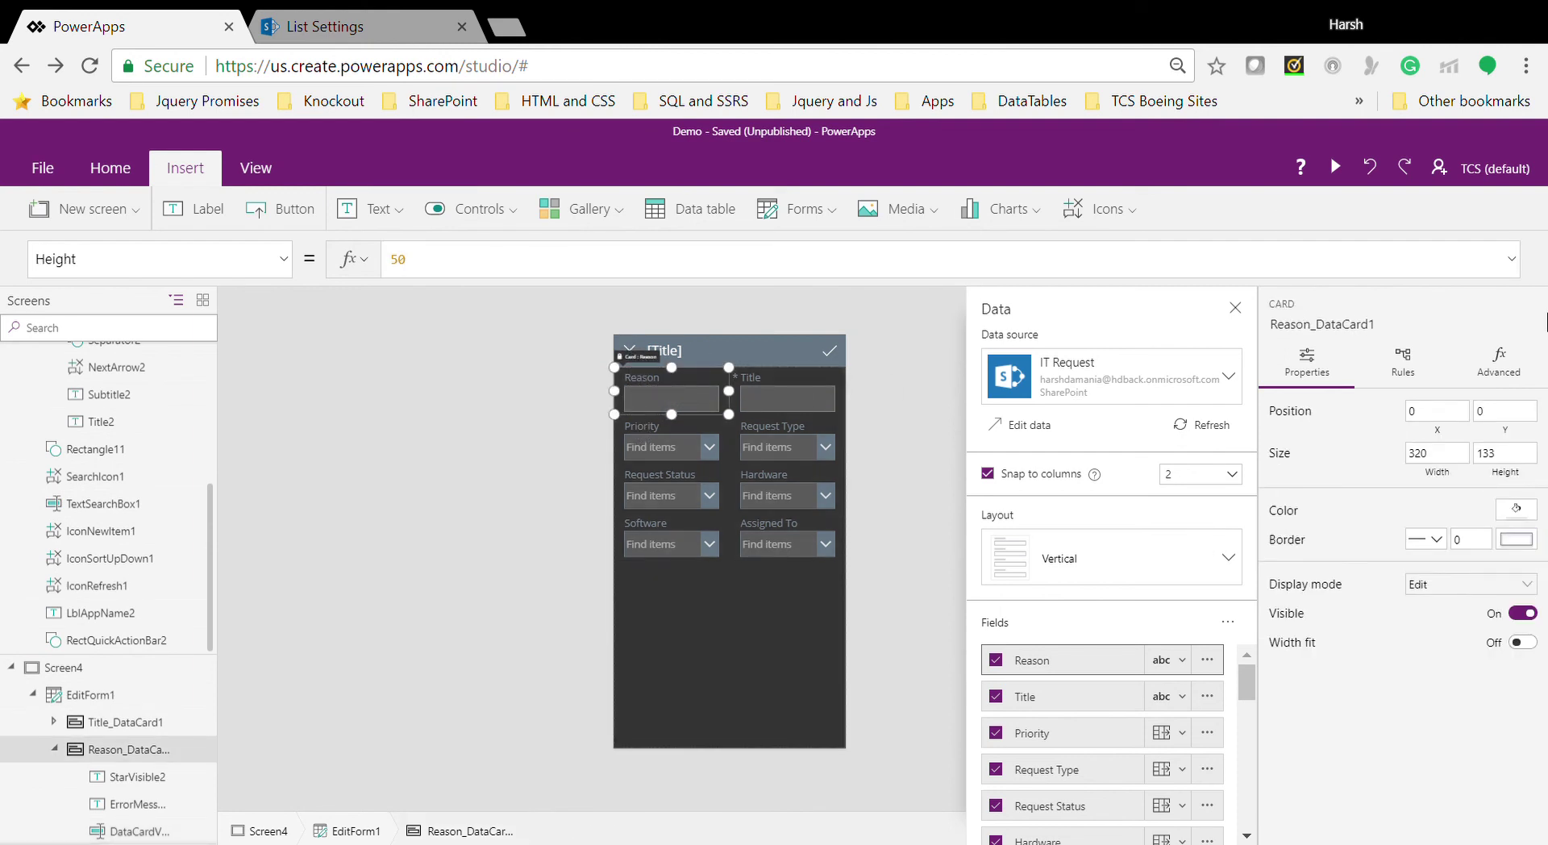
{"action": "left_click", "coordinate": [1498, 362]}
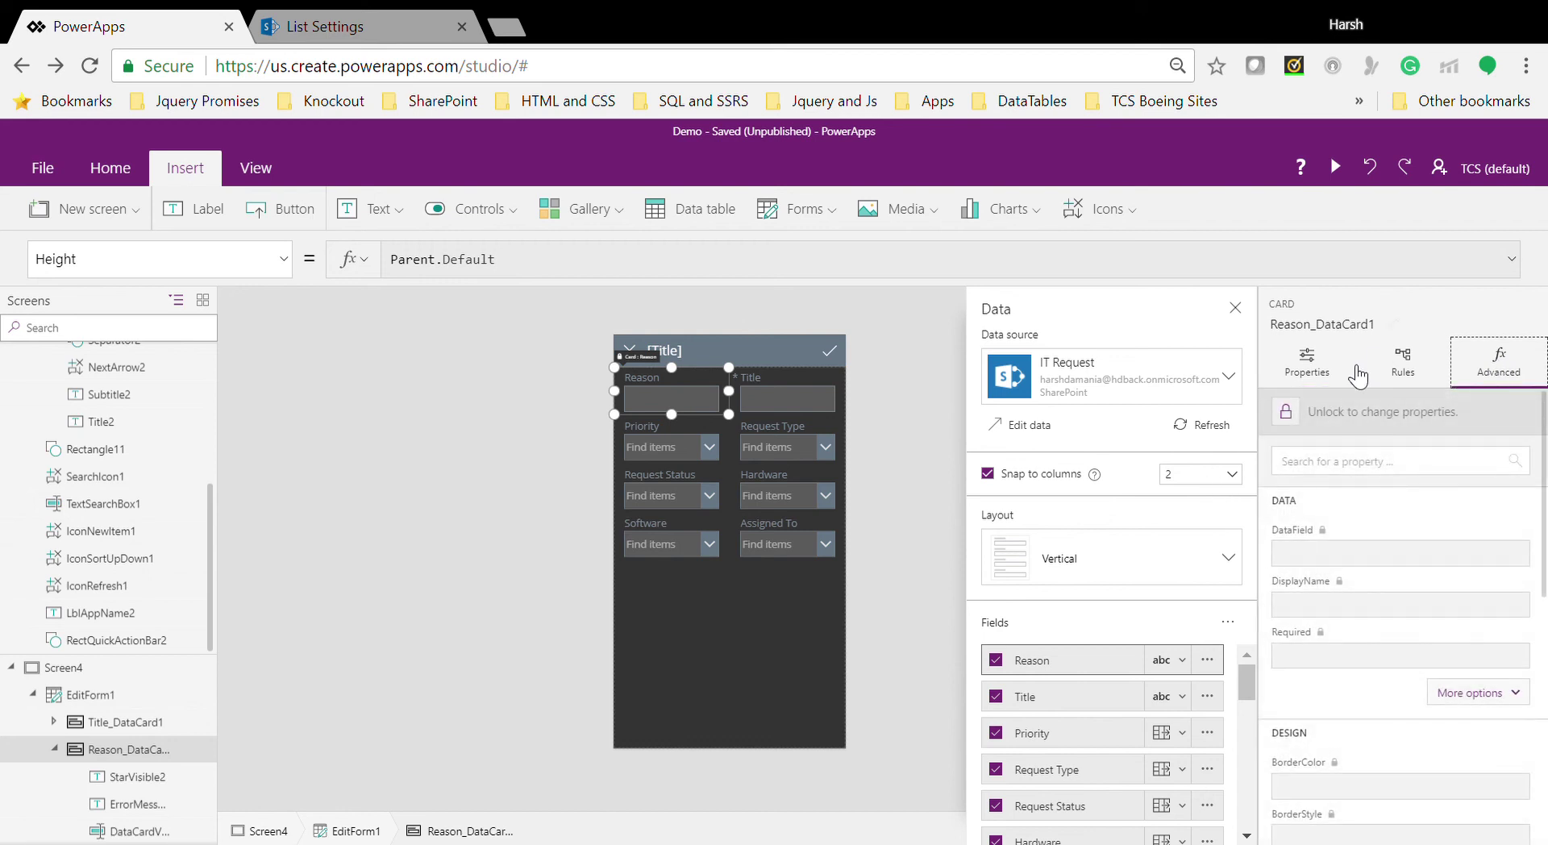
{"action": "left_click", "coordinate": [1290, 413]}
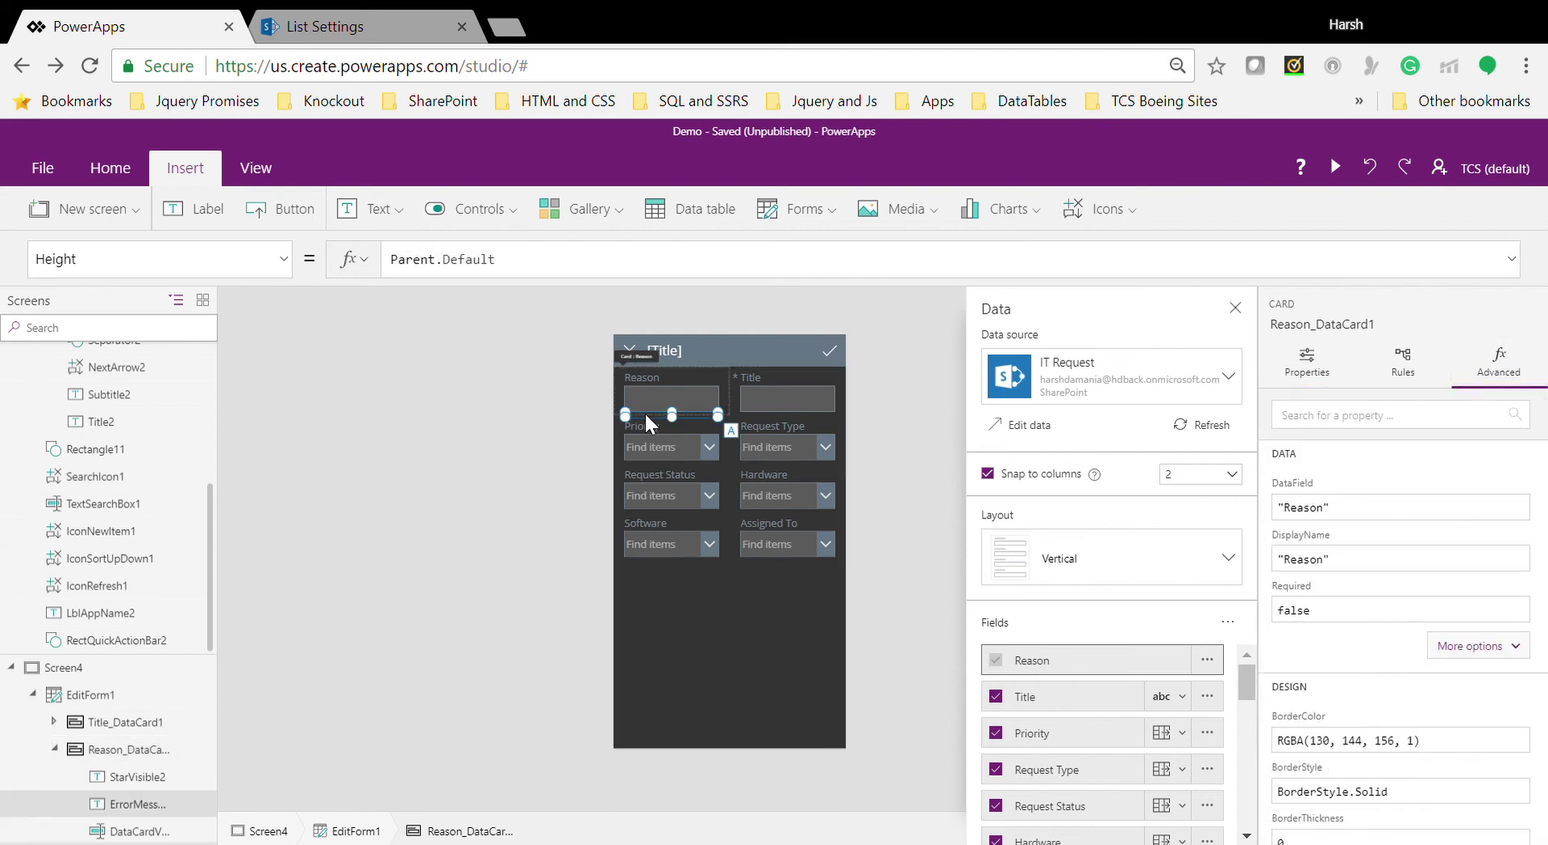
Step: Move the Reason card to the end of the form on Screen4, after the Assigned To card
{"action": "left_click", "coordinate": [629, 373]}
{"action": "left_click", "coordinate": [655, 379]}
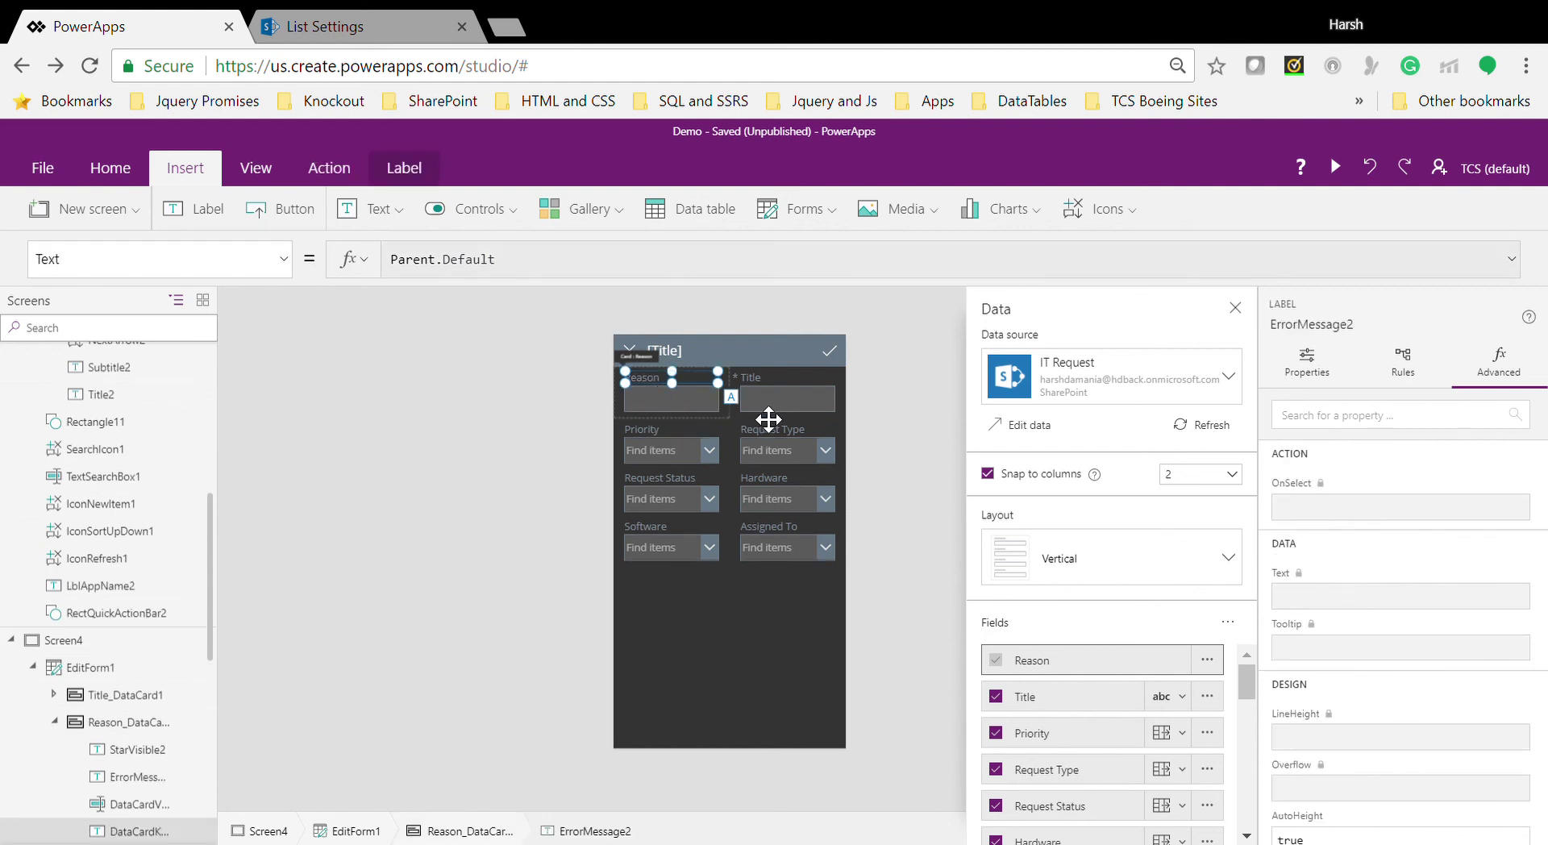
{"action": "left_click", "coordinate": [797, 409]}
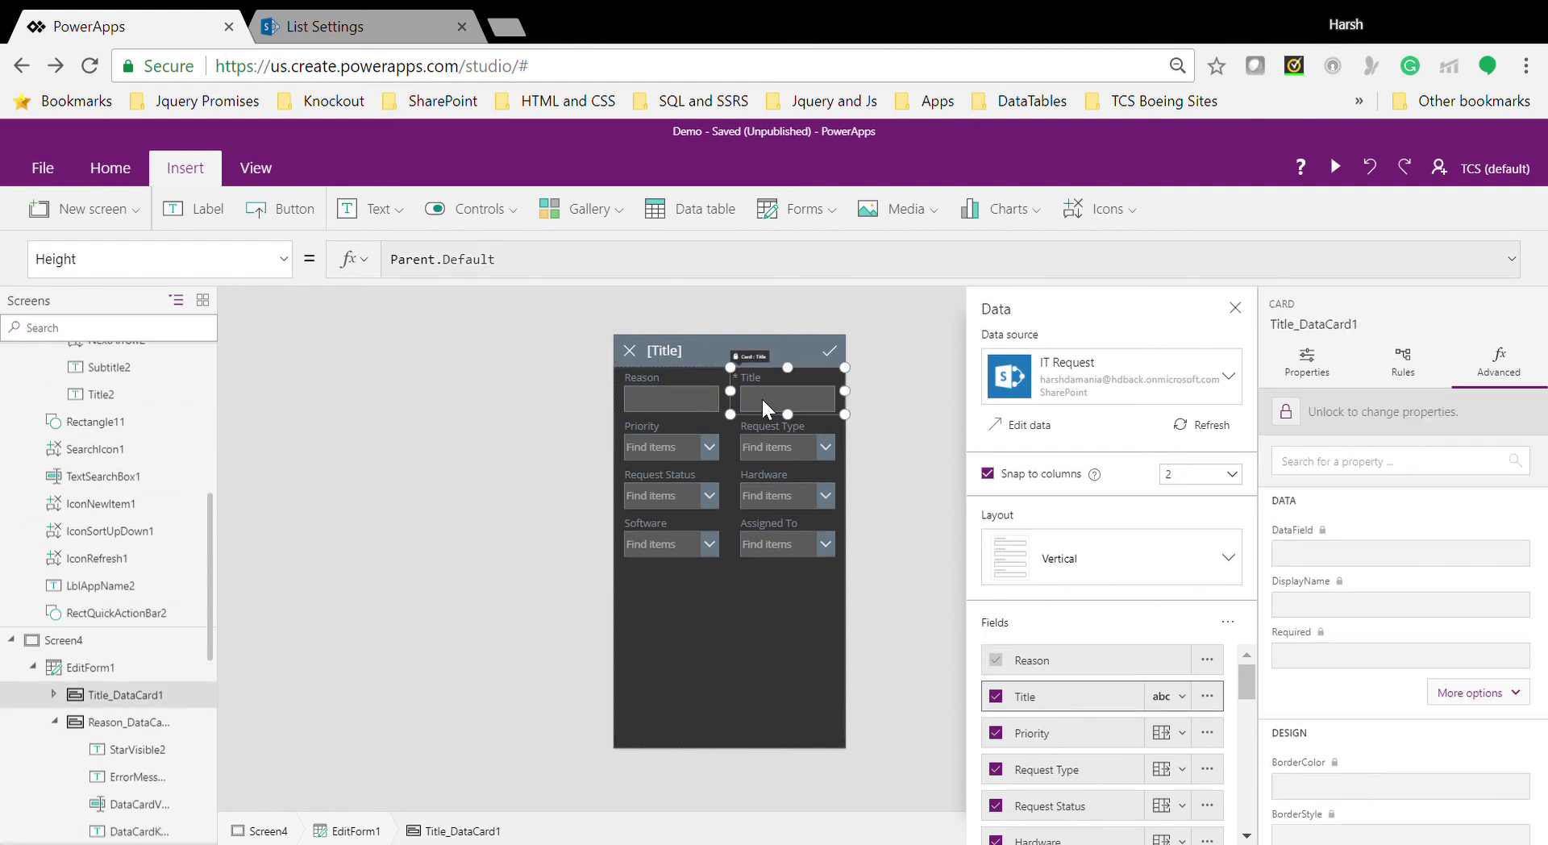
{"action": "left_click", "coordinate": [632, 400]}
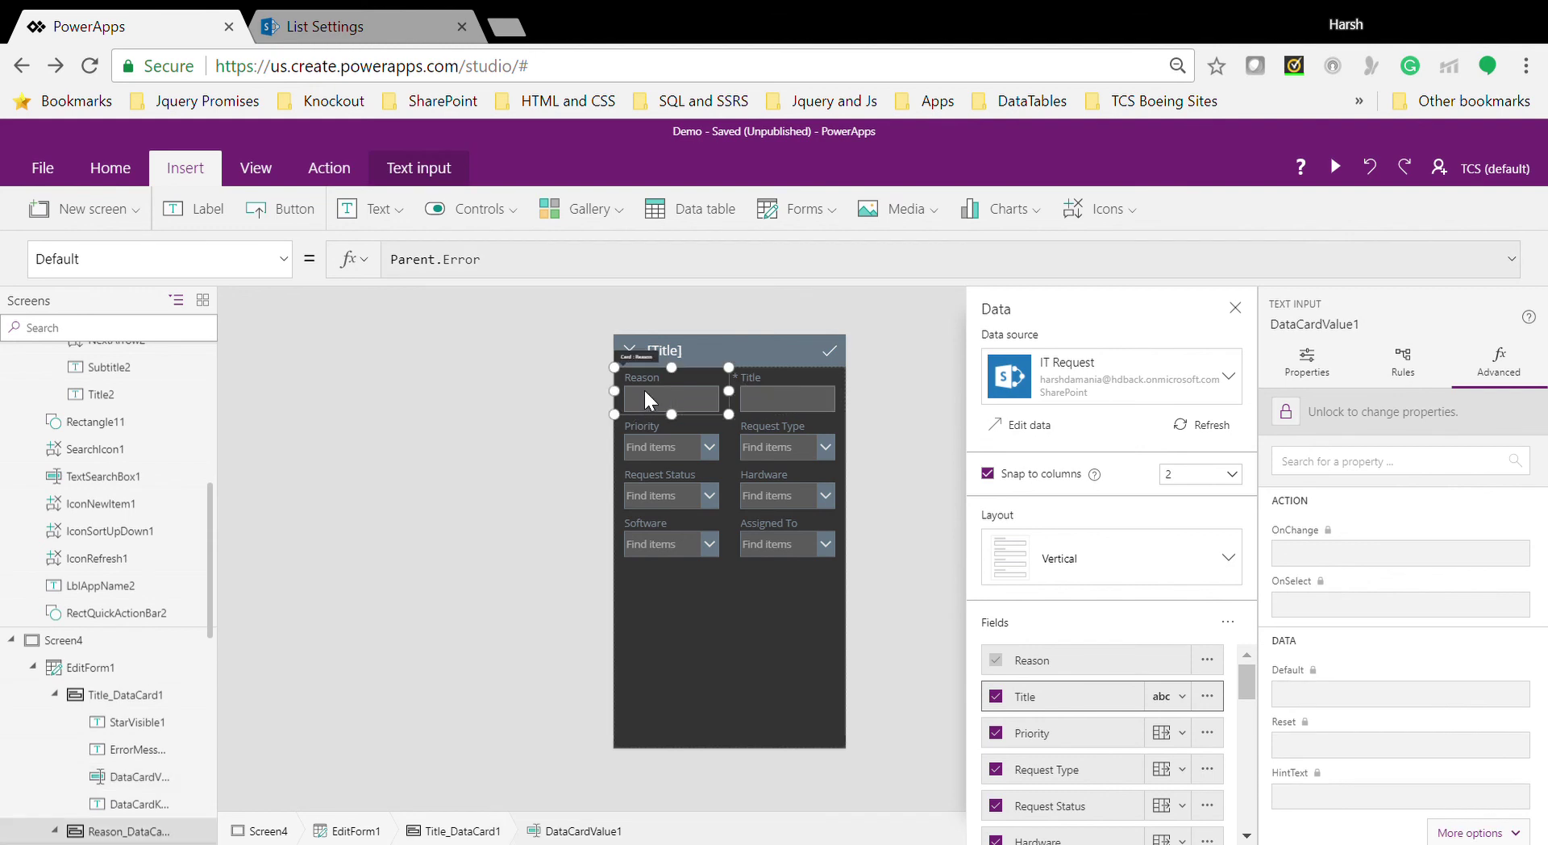
{"action": "left_click_drag", "start_coordinate": [636, 390], "coordinate": [637, 418]}
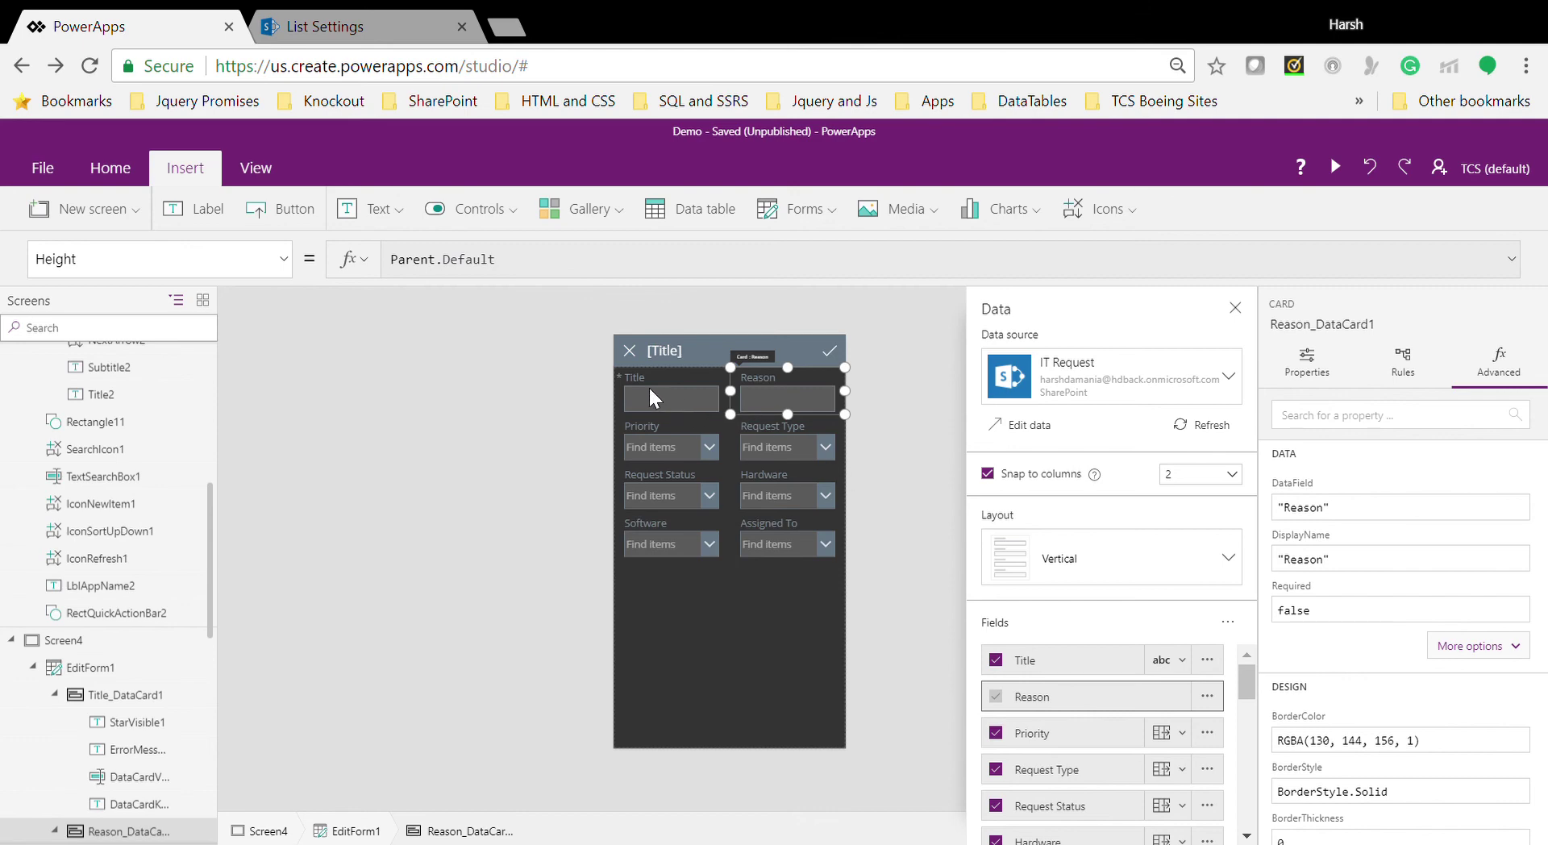
{"action": "left_click_drag", "start_coordinate": [766, 371], "coordinate": [705, 451]}
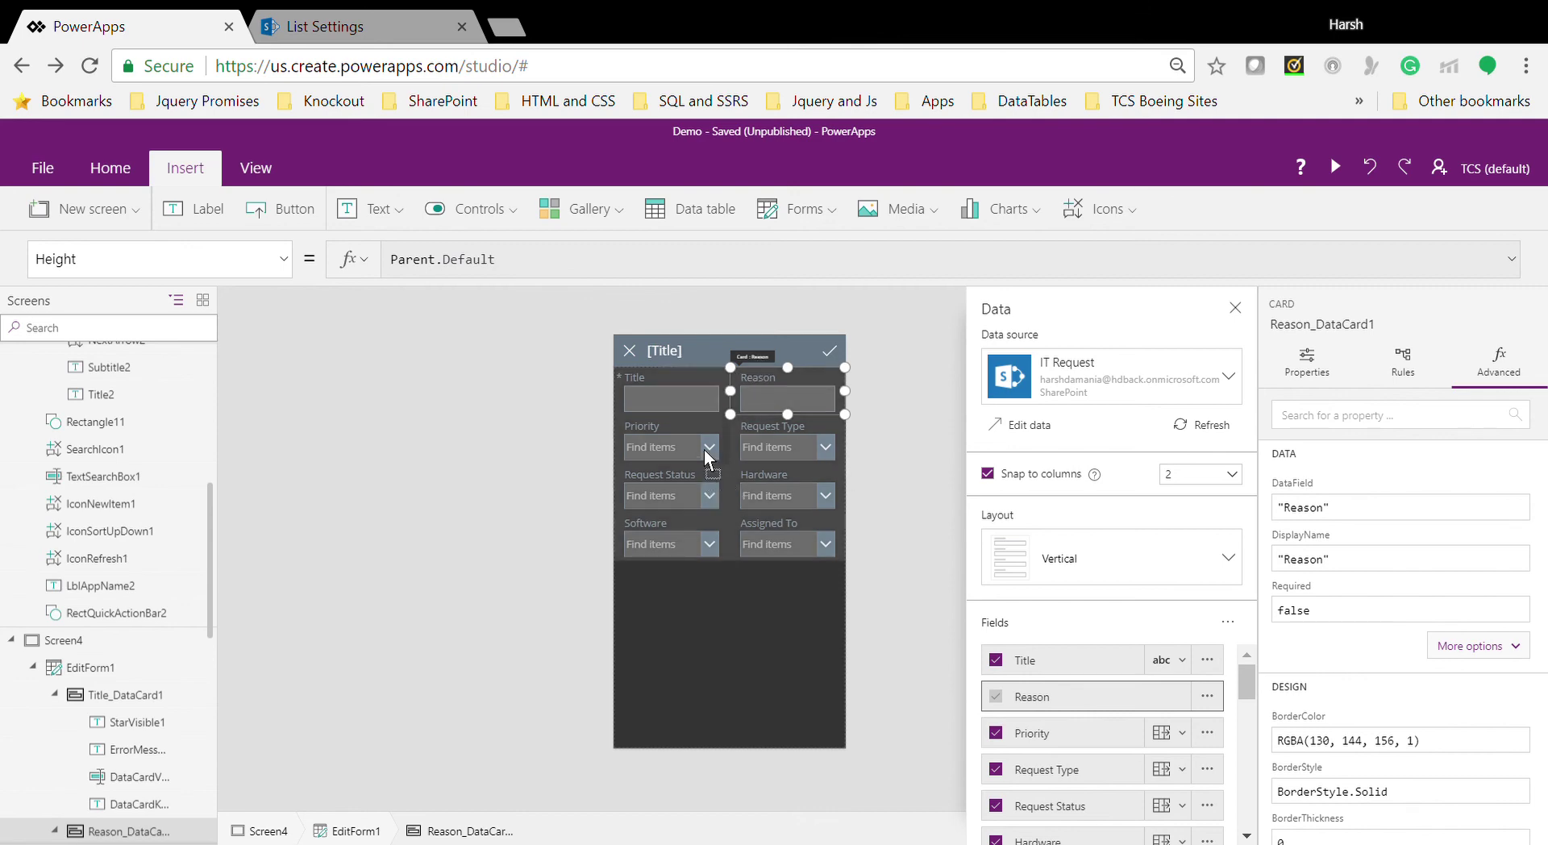
{"action": "left_click_drag", "start_coordinate": [633, 574], "coordinate": [632, 573]}
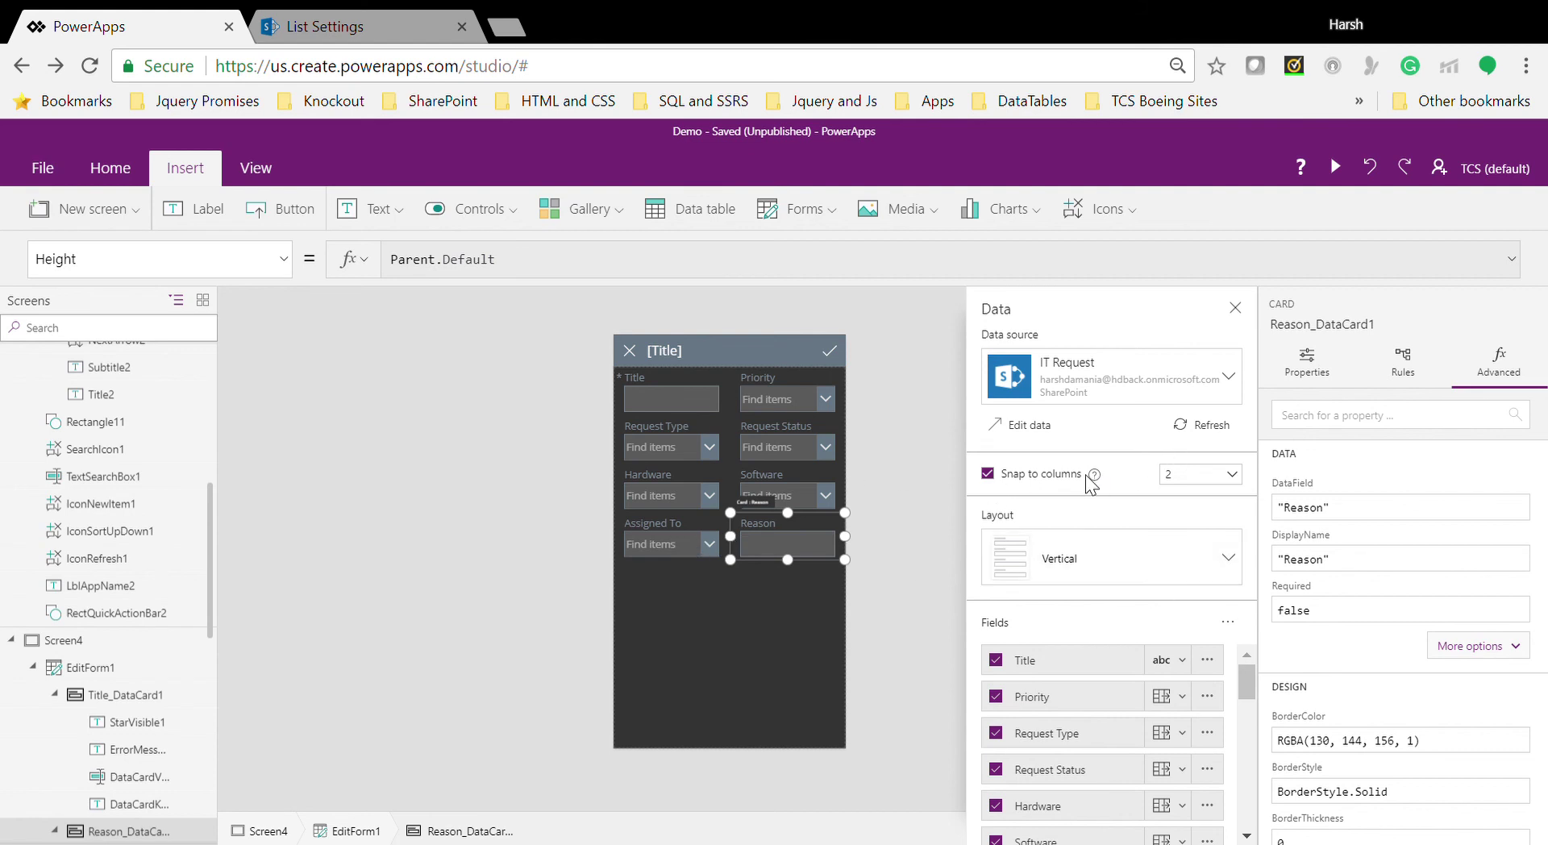
Step: Widen the Assigned To and Hardware cards so that each spans both columns of the form
{"action": "left_click", "coordinate": [668, 542]}
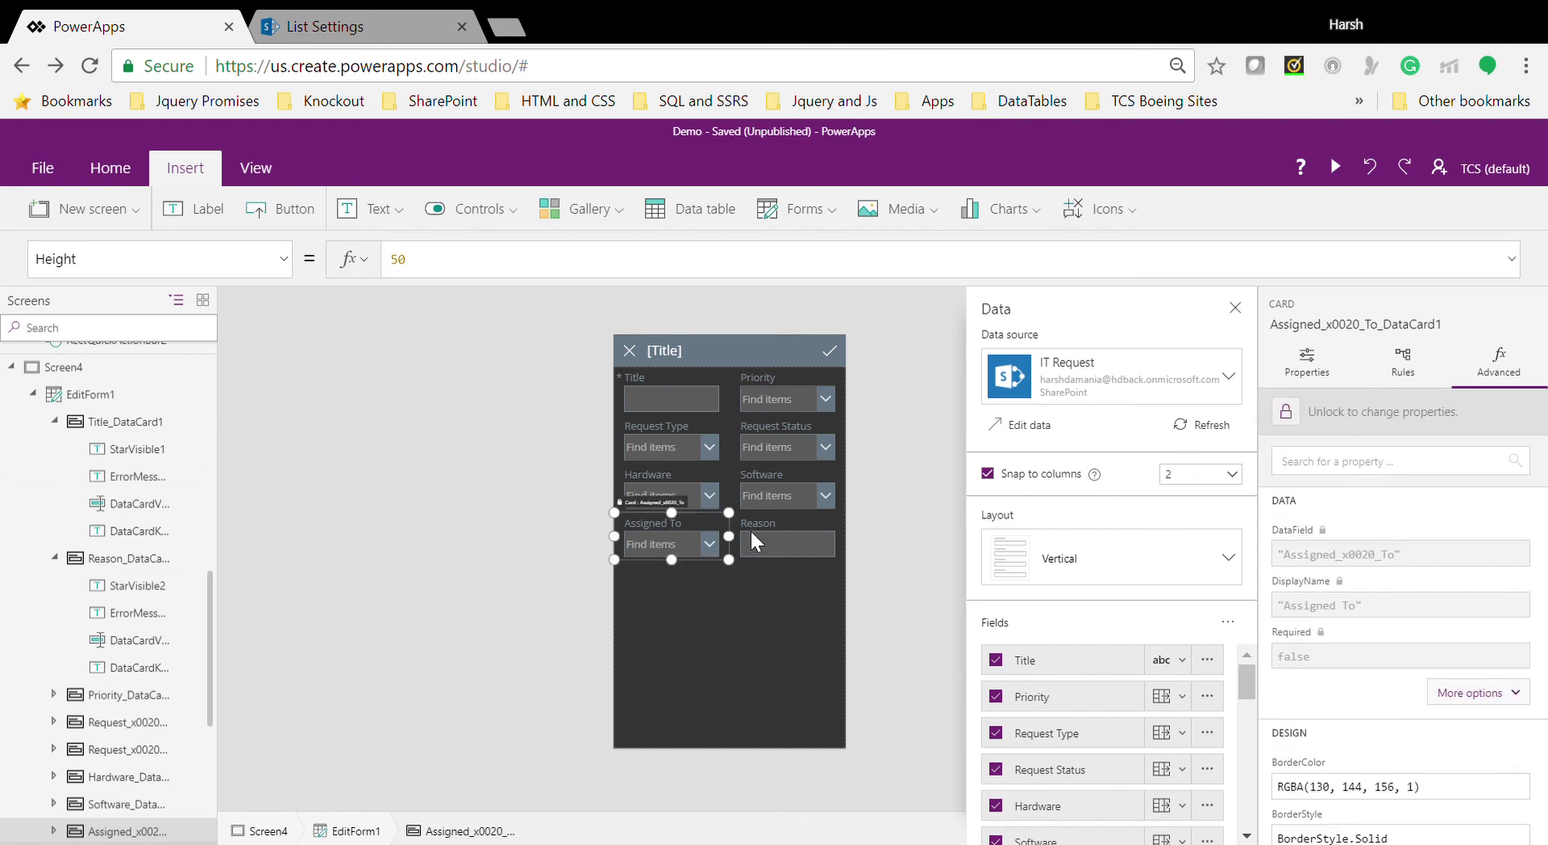
{"action": "left_click_drag", "start_coordinate": [746, 538], "coordinate": [864, 536]}
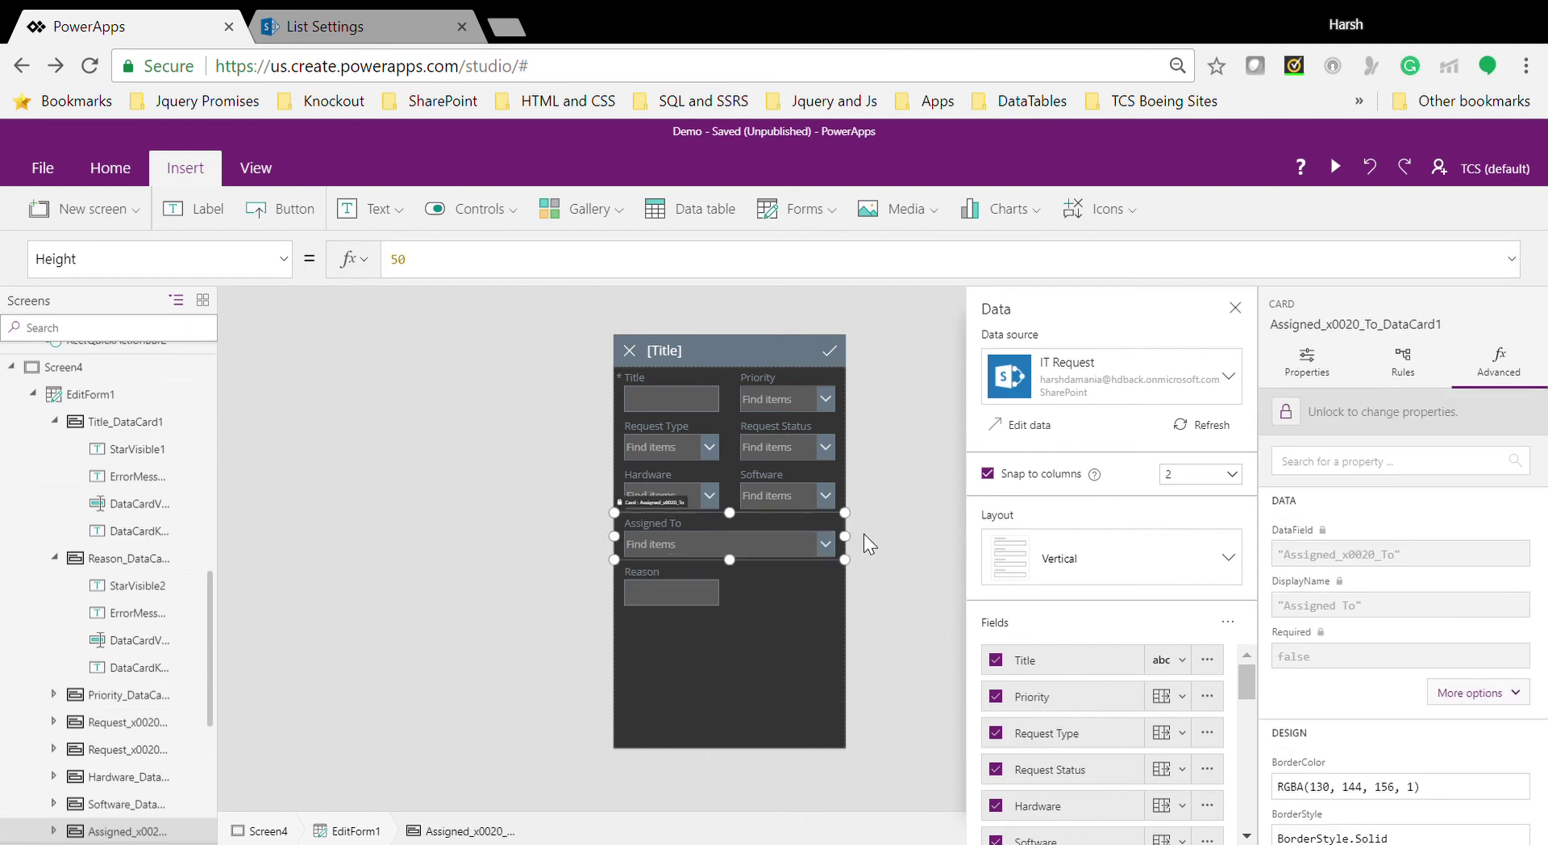
{"action": "left_click", "coordinate": [674, 495]}
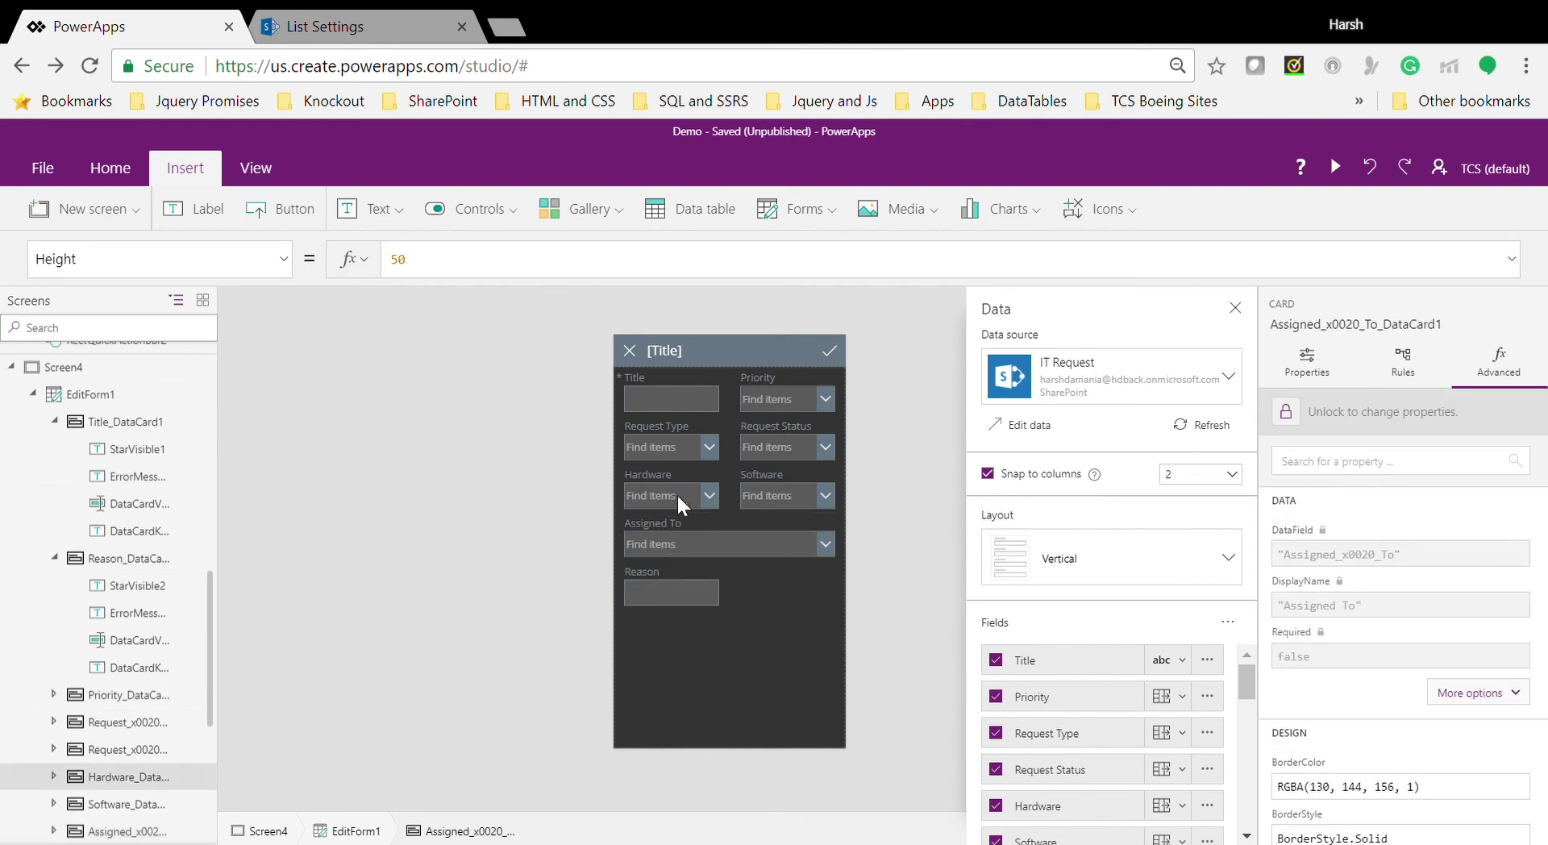
{"action": "left_click_drag", "start_coordinate": [729, 488], "coordinate": [817, 497]}
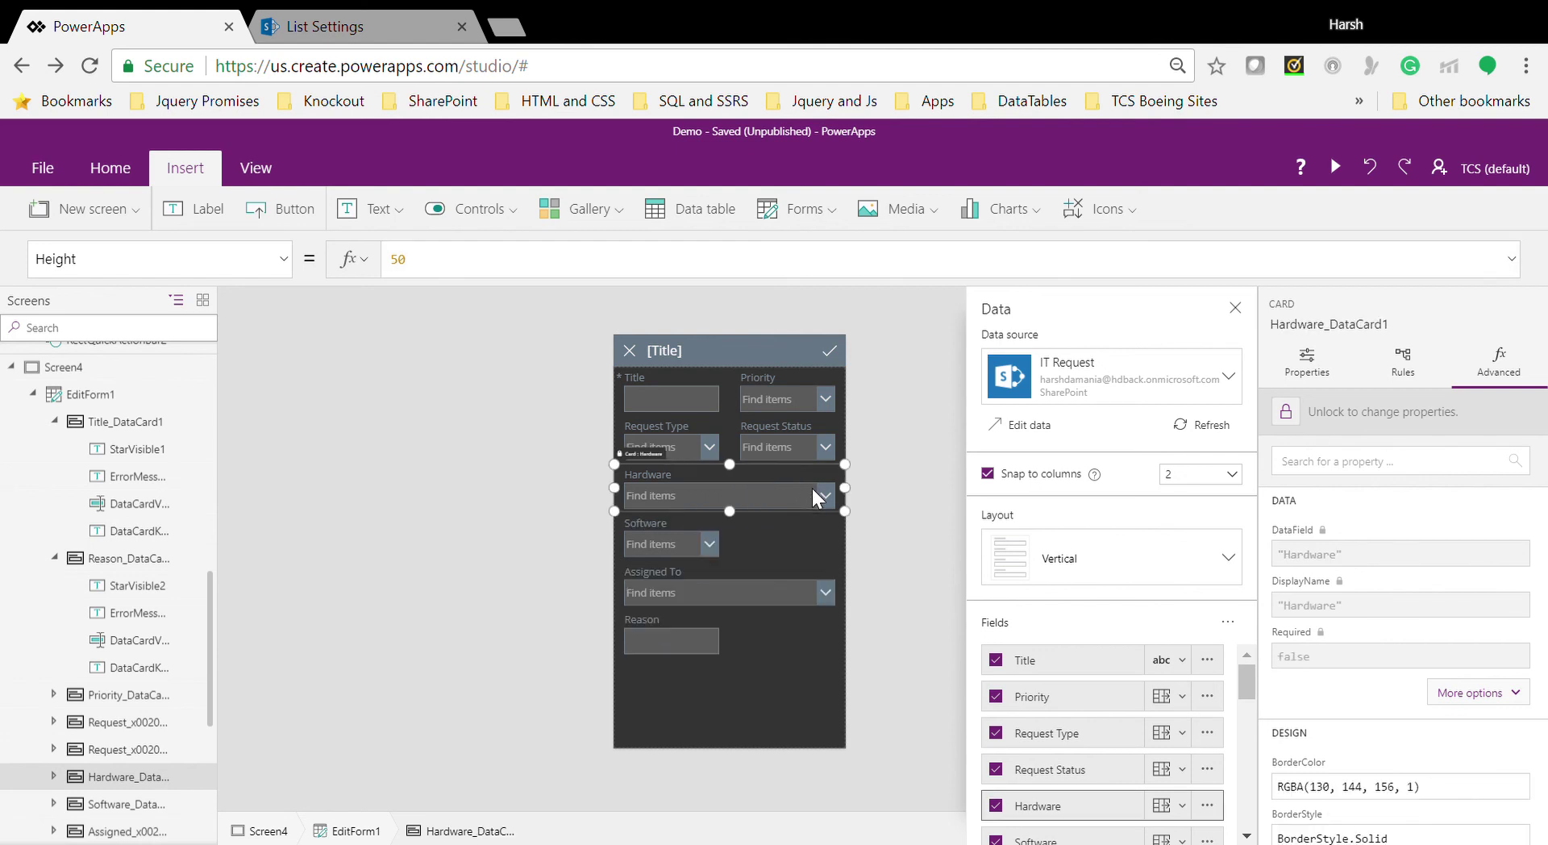
Step: Set EditForm1's layout to Horizontal and snap its fields to 1 column
{"action": "left_click", "coordinate": [903, 567]}
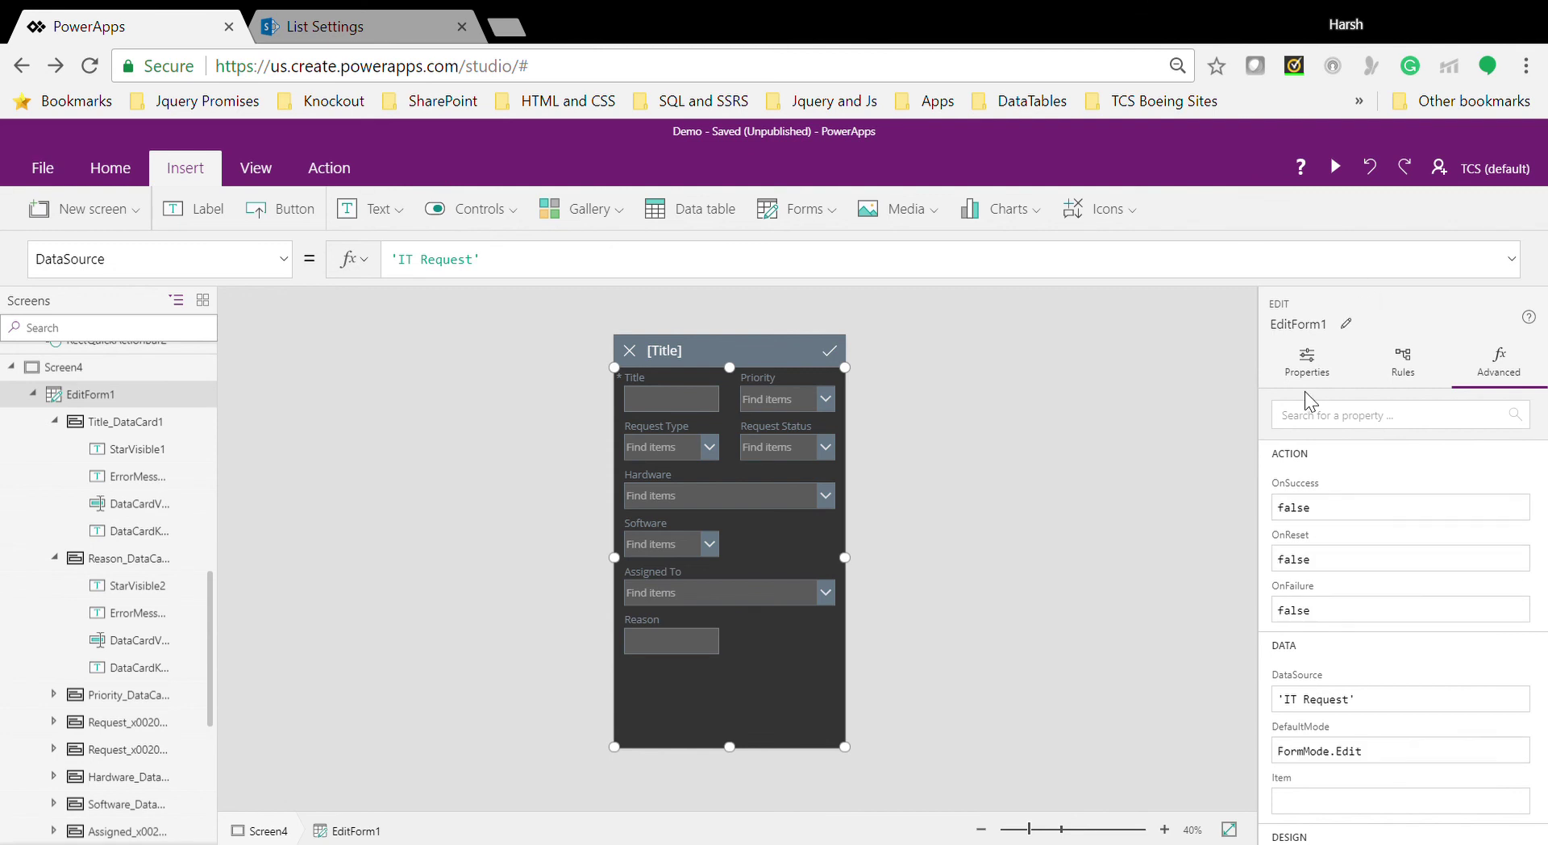
{"action": "left_click", "coordinate": [1307, 363]}
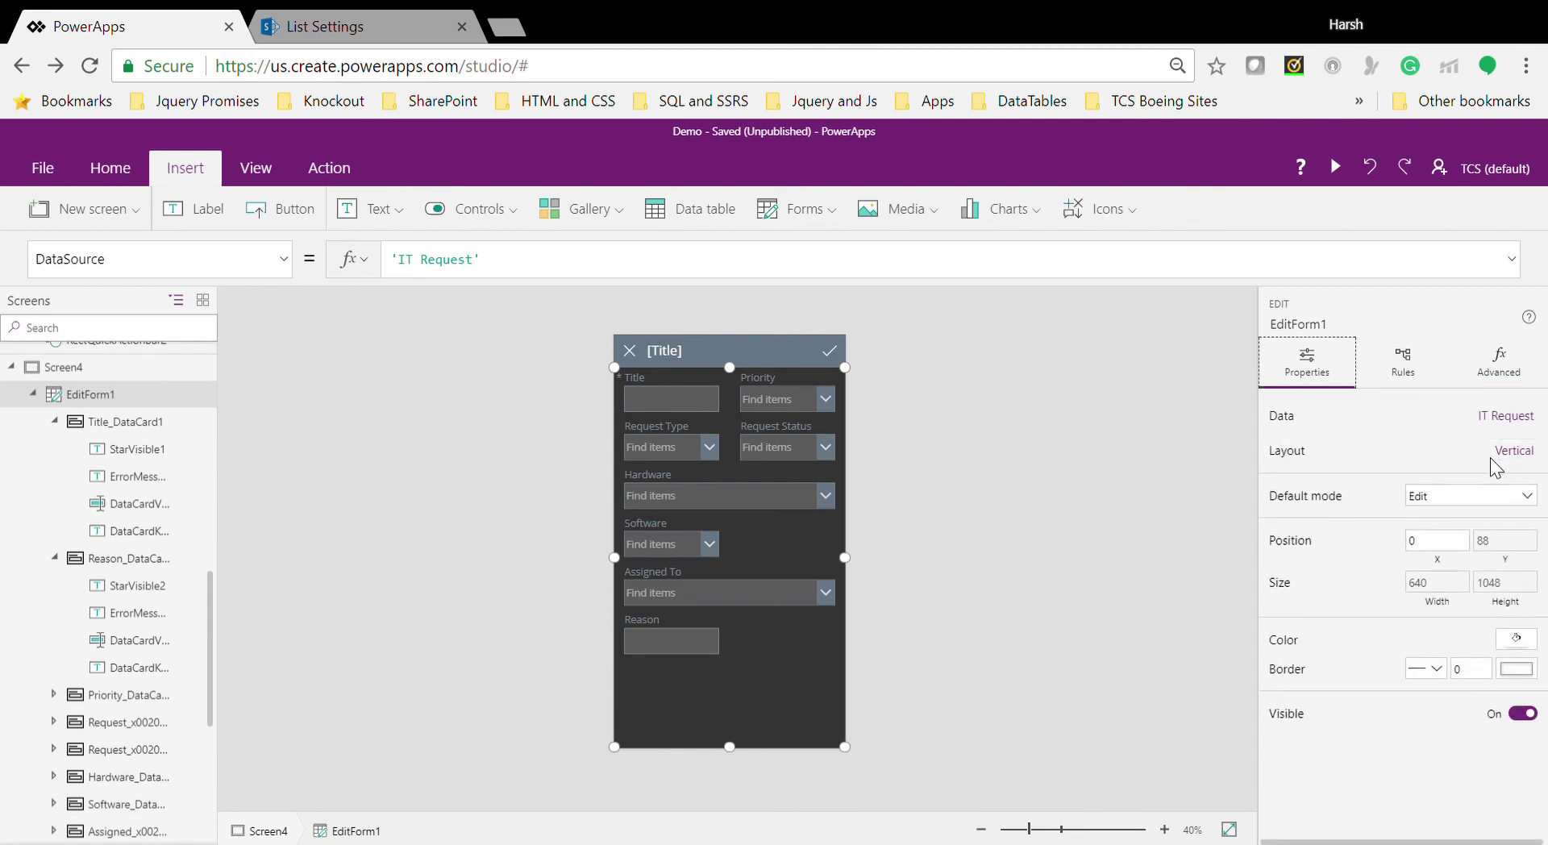
{"action": "left_click", "coordinate": [1514, 449]}
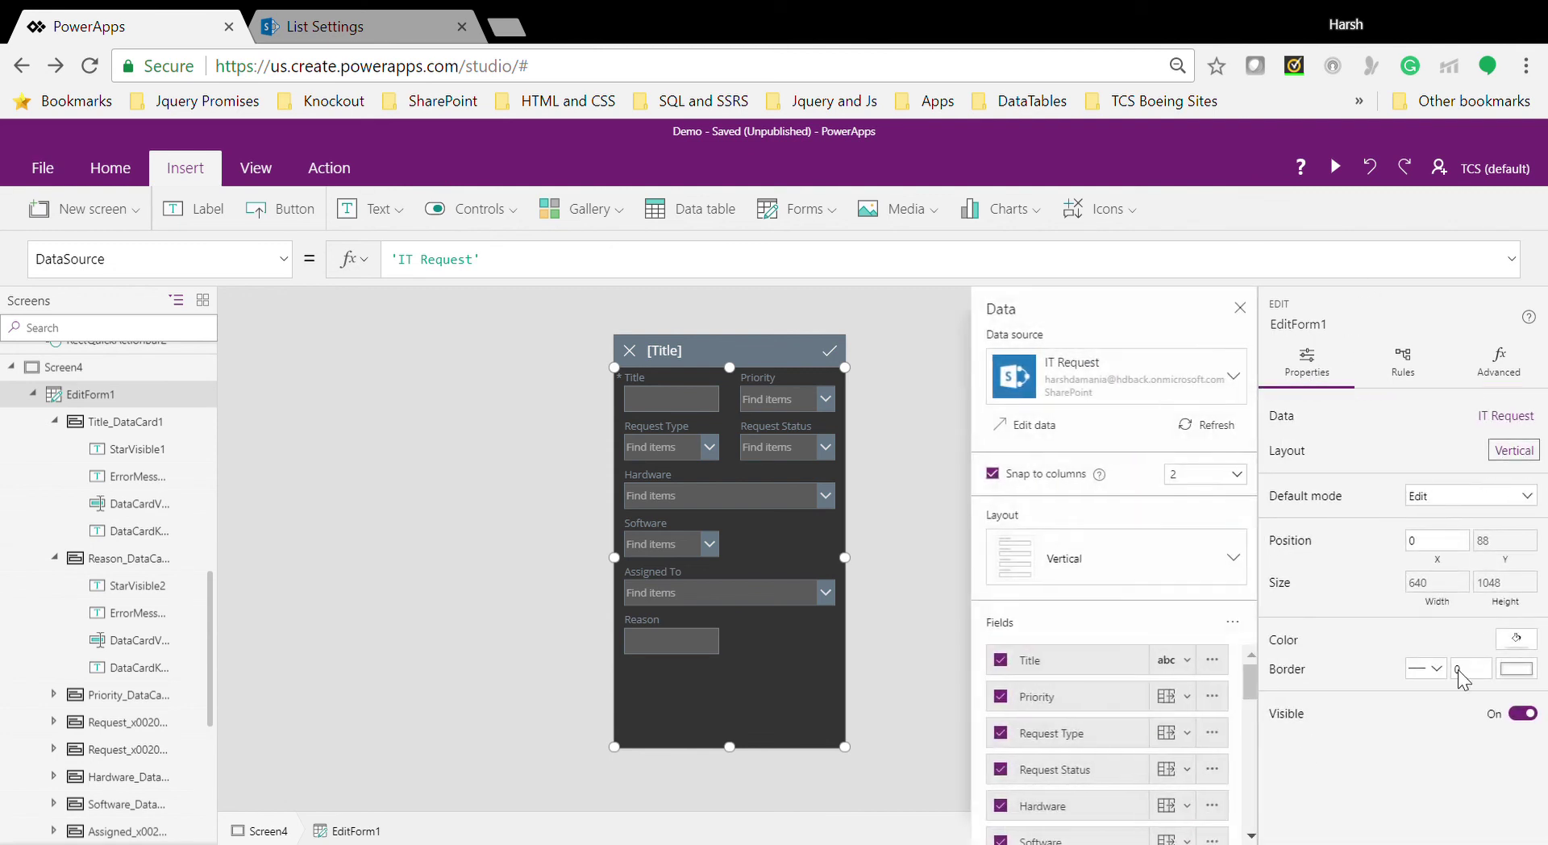
{"action": "left_click", "coordinate": [1209, 475]}
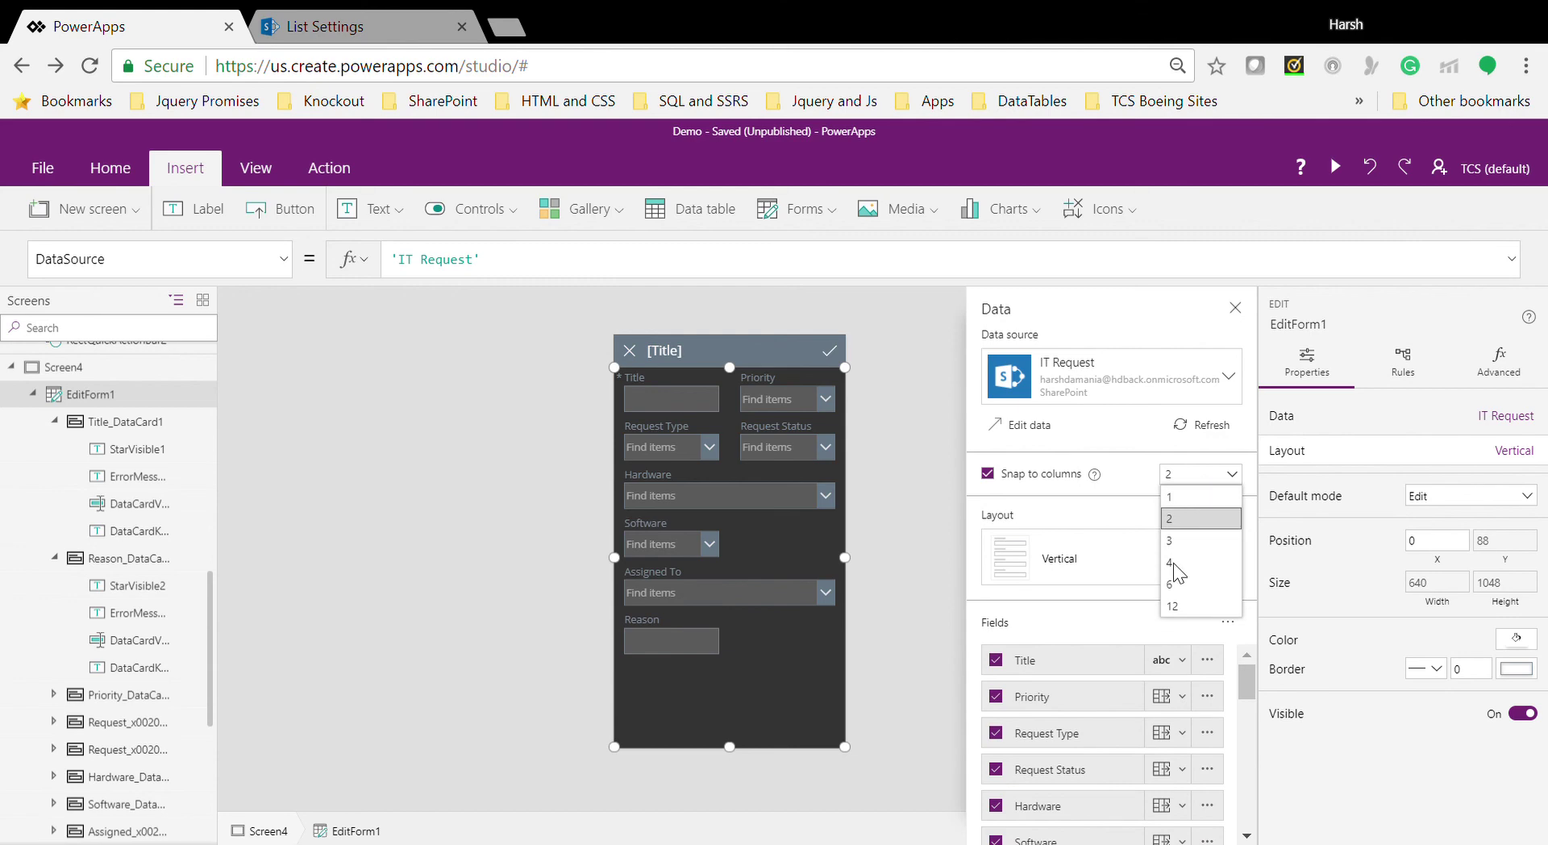
{"action": "left_click", "coordinate": [1079, 555]}
{"action": "left_click", "coordinate": [1178, 692]}
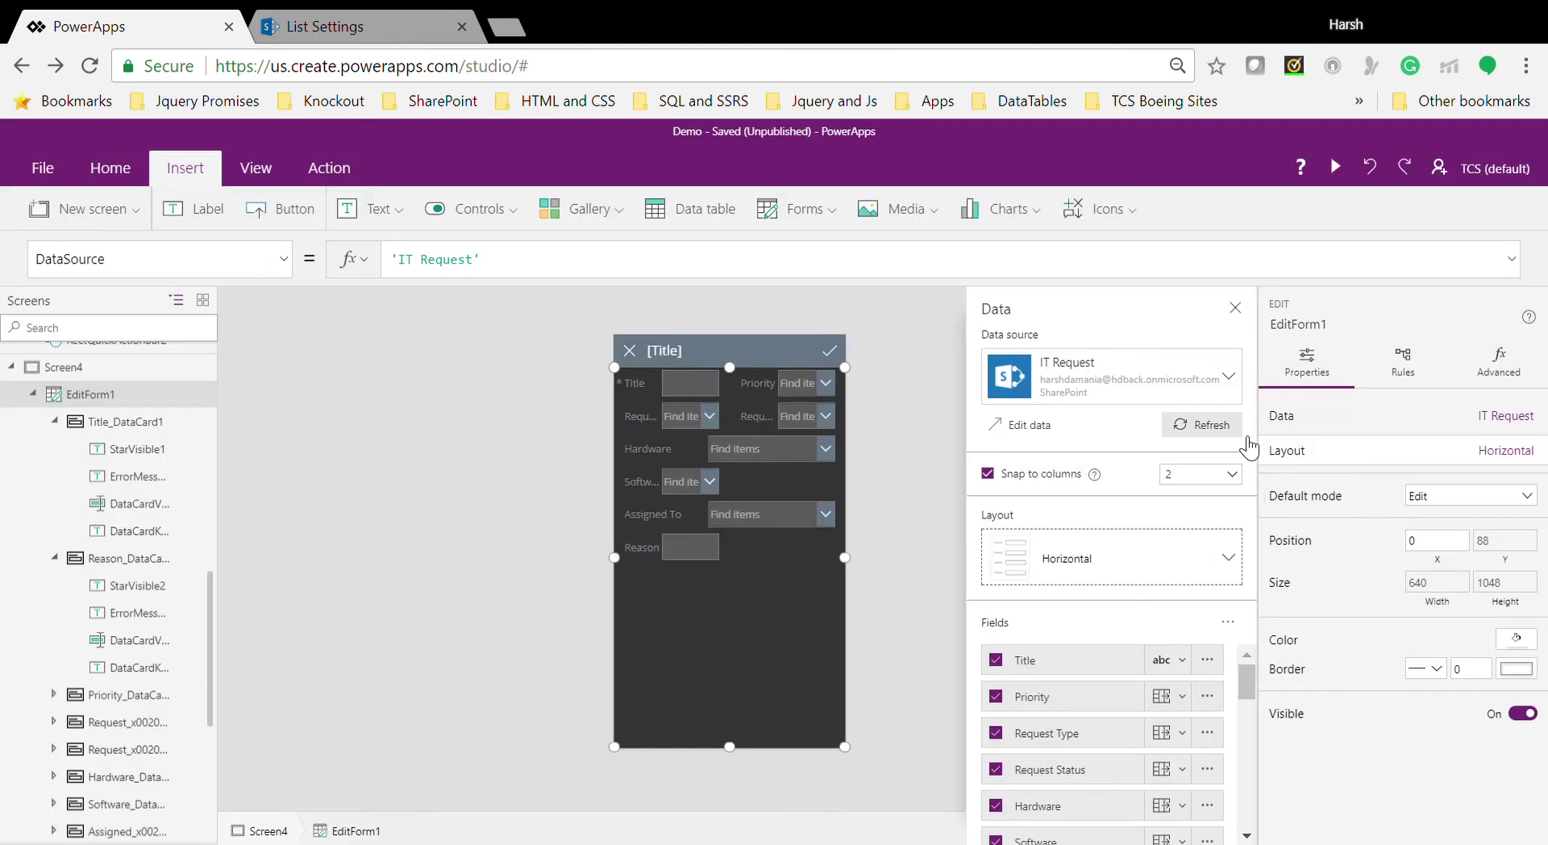
{"action": "left_click", "coordinate": [1207, 476]}
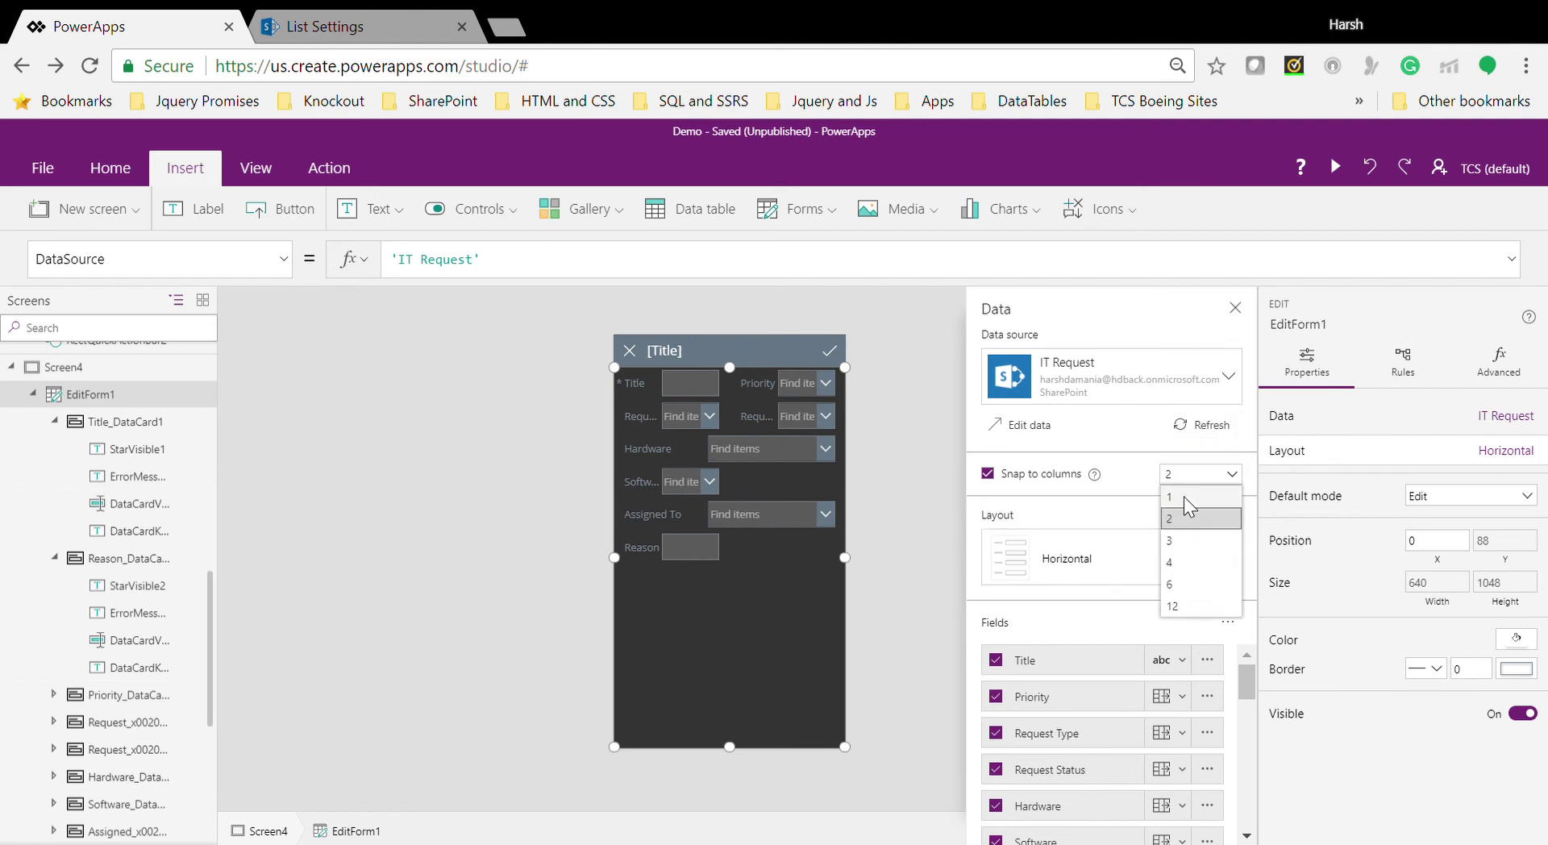
{"action": "left_click", "coordinate": [1183, 496]}
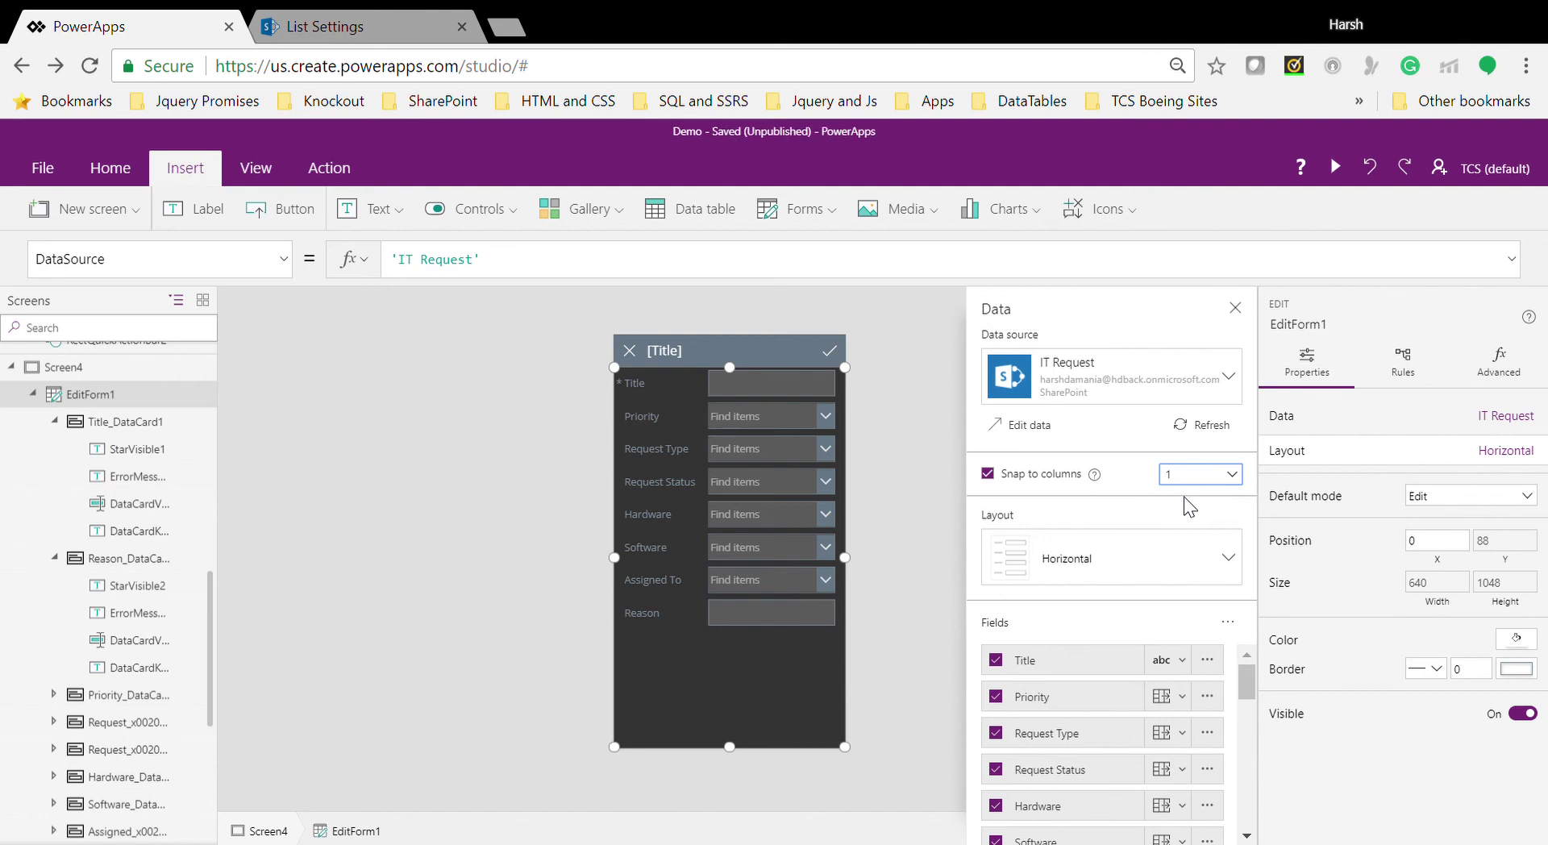
Step: Change the app's screen orientation to Landscape, apply it and return to Screen4 in the editor
{"action": "left_click", "coordinate": [52, 166]}
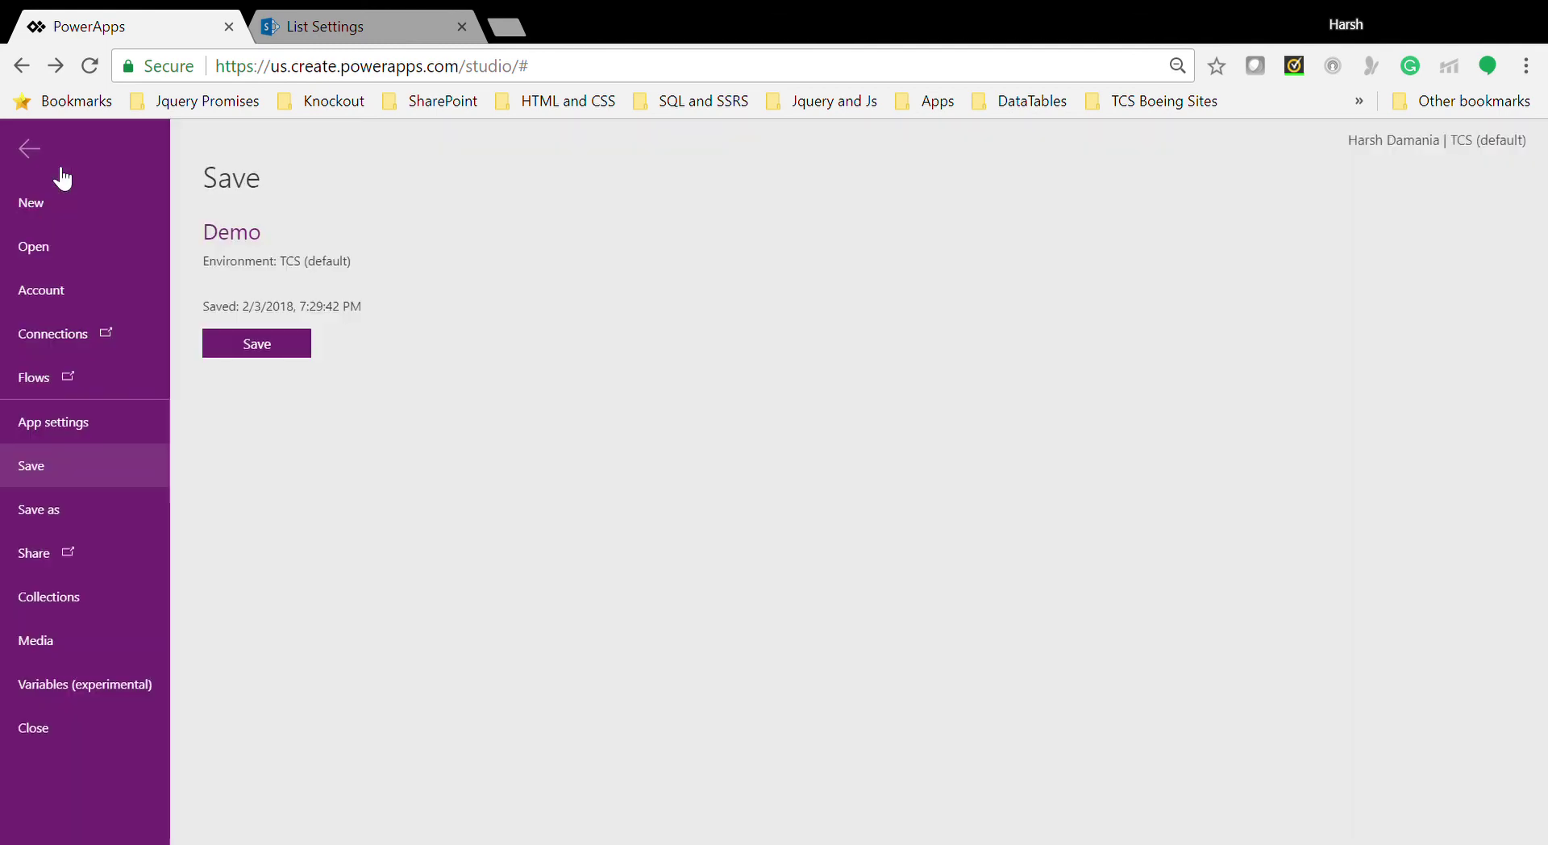
{"action": "left_click", "coordinate": [91, 436]}
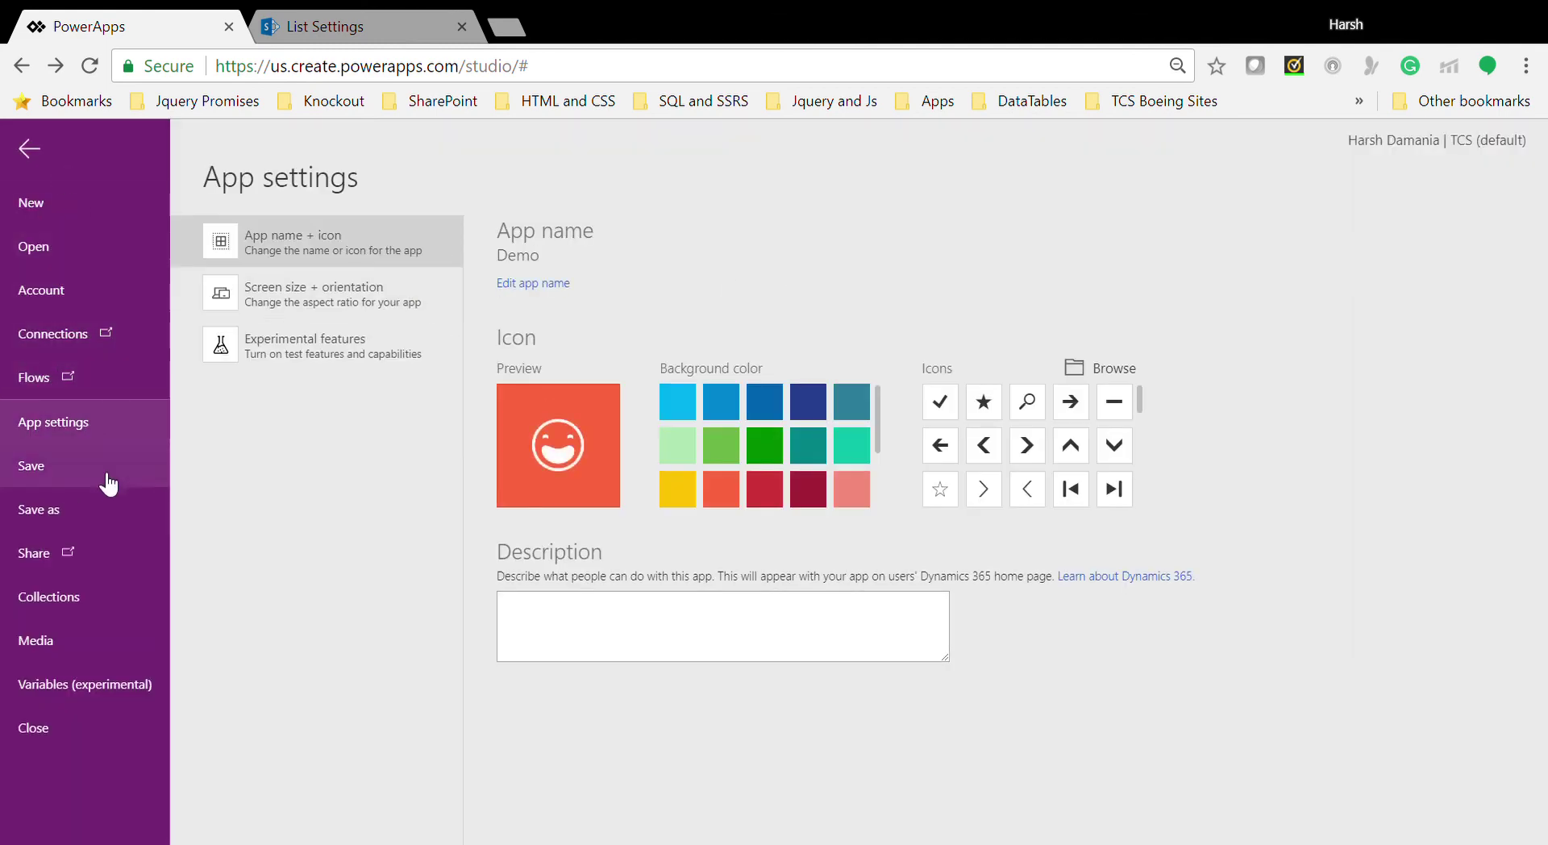
{"action": "left_click", "coordinate": [353, 303]}
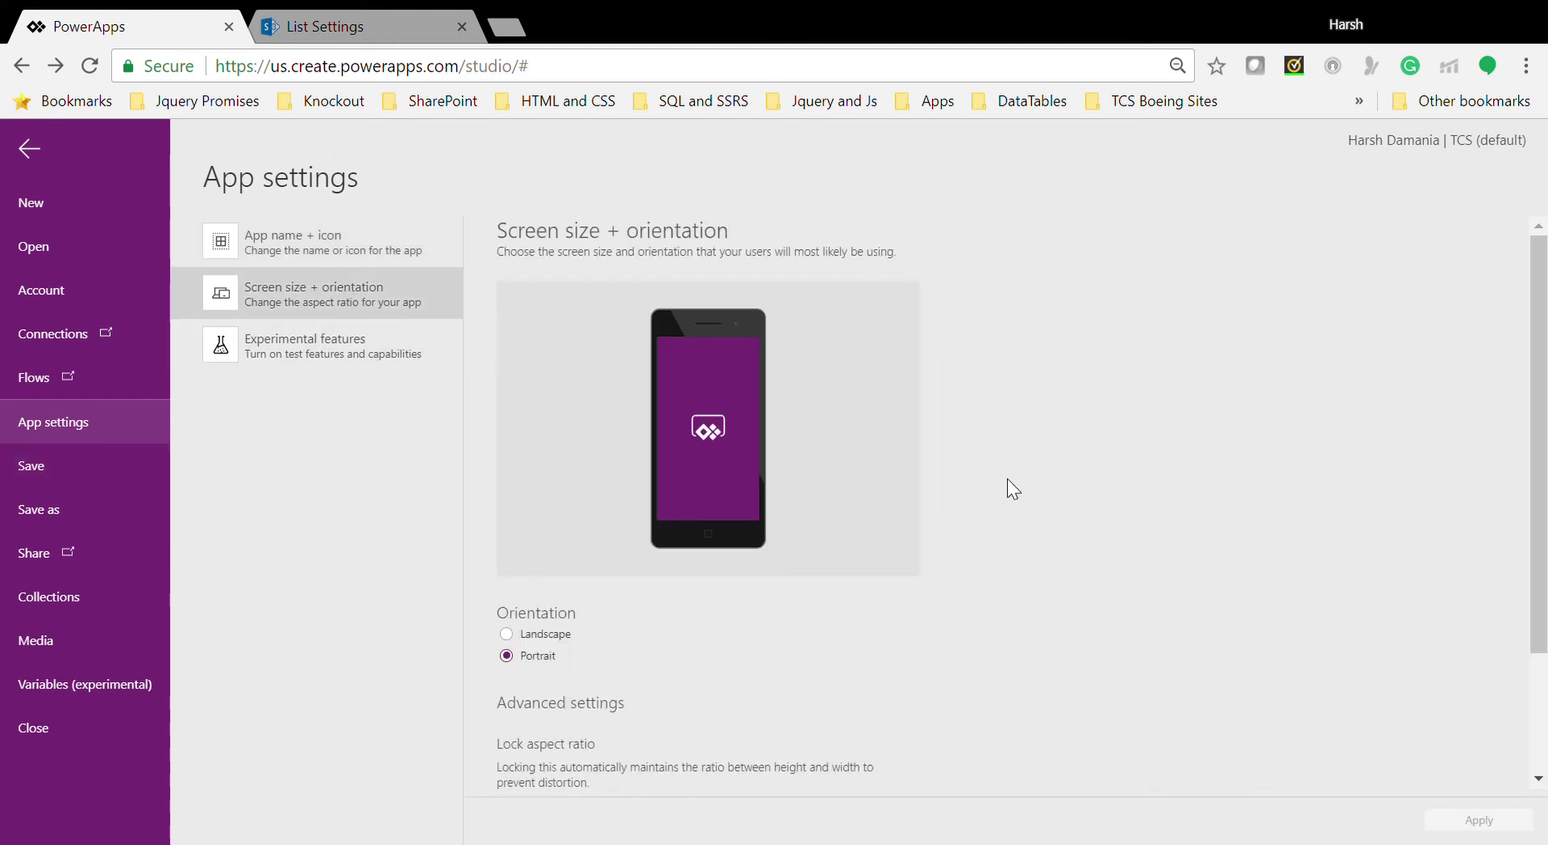
{"action": "left_click", "coordinate": [546, 634]}
{"action": "left_click", "coordinate": [1494, 817]}
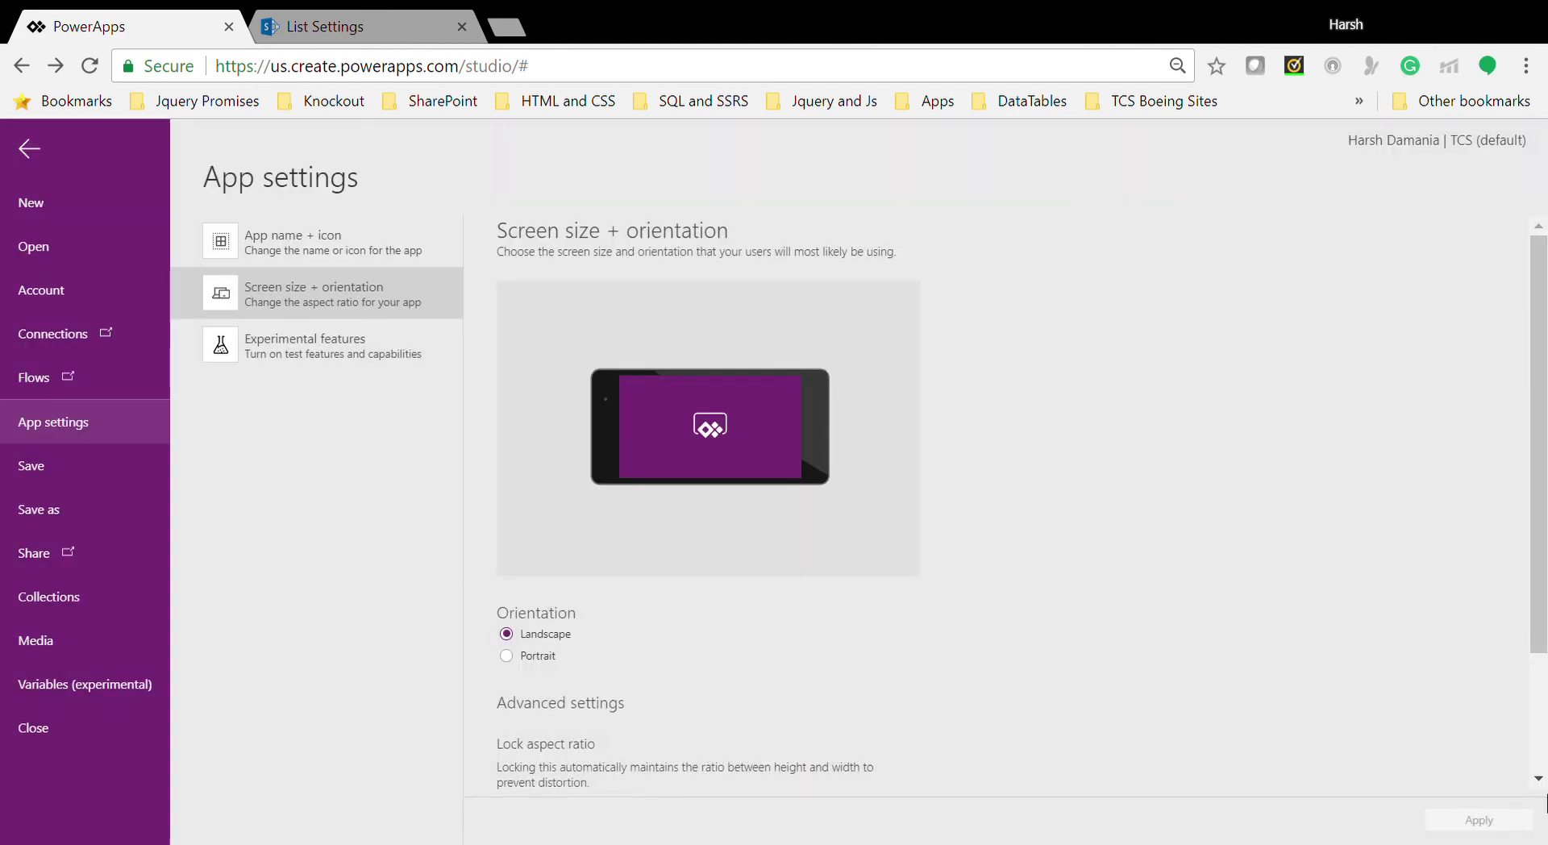
{"action": "left_click", "coordinate": [36, 151]}
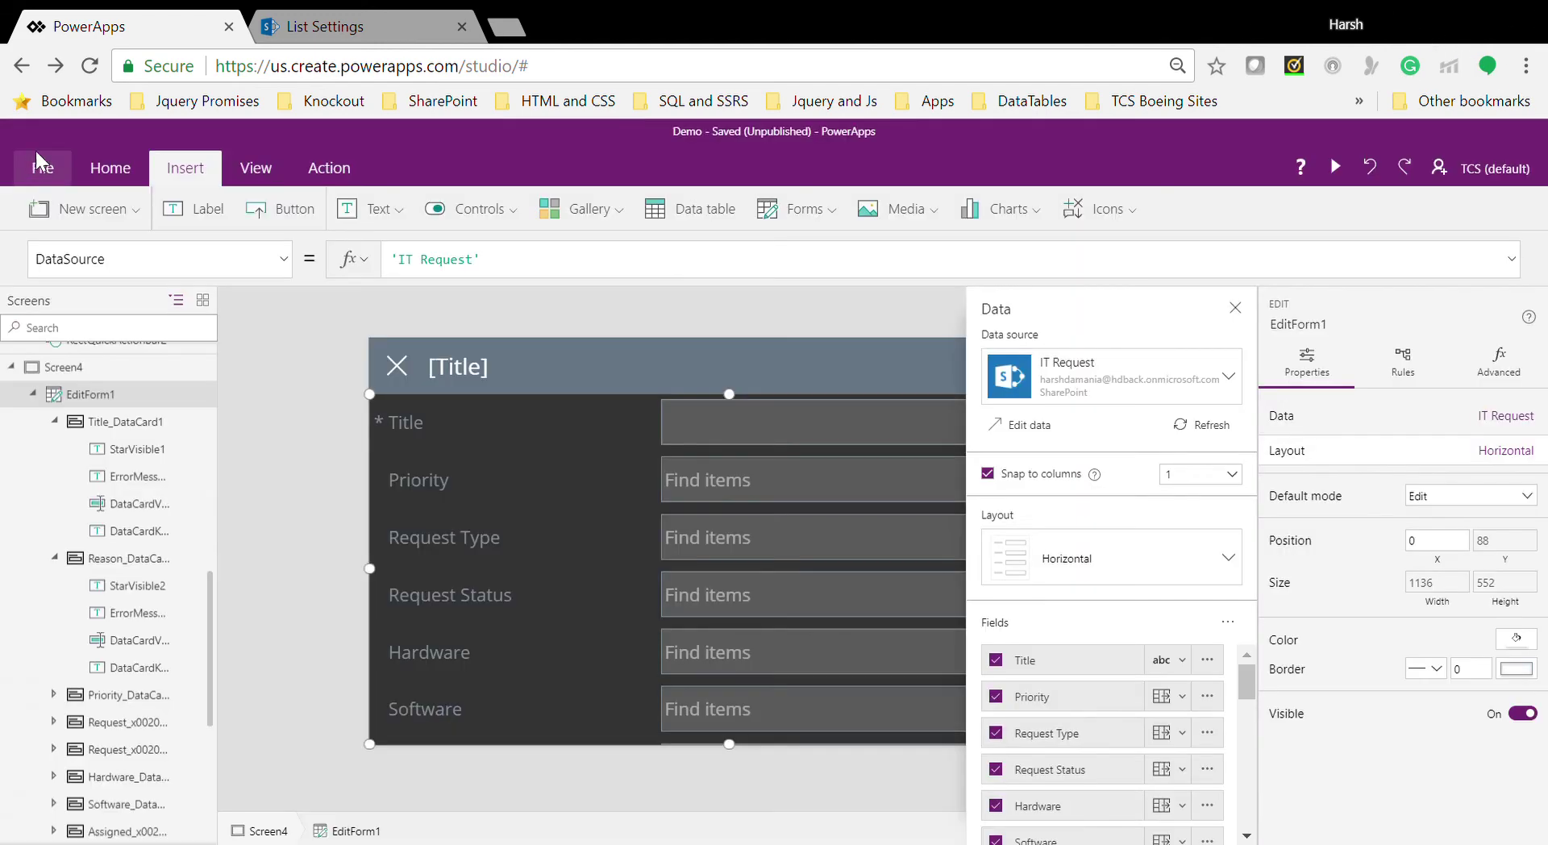
{"action": "left_click", "coordinate": [597, 544]}
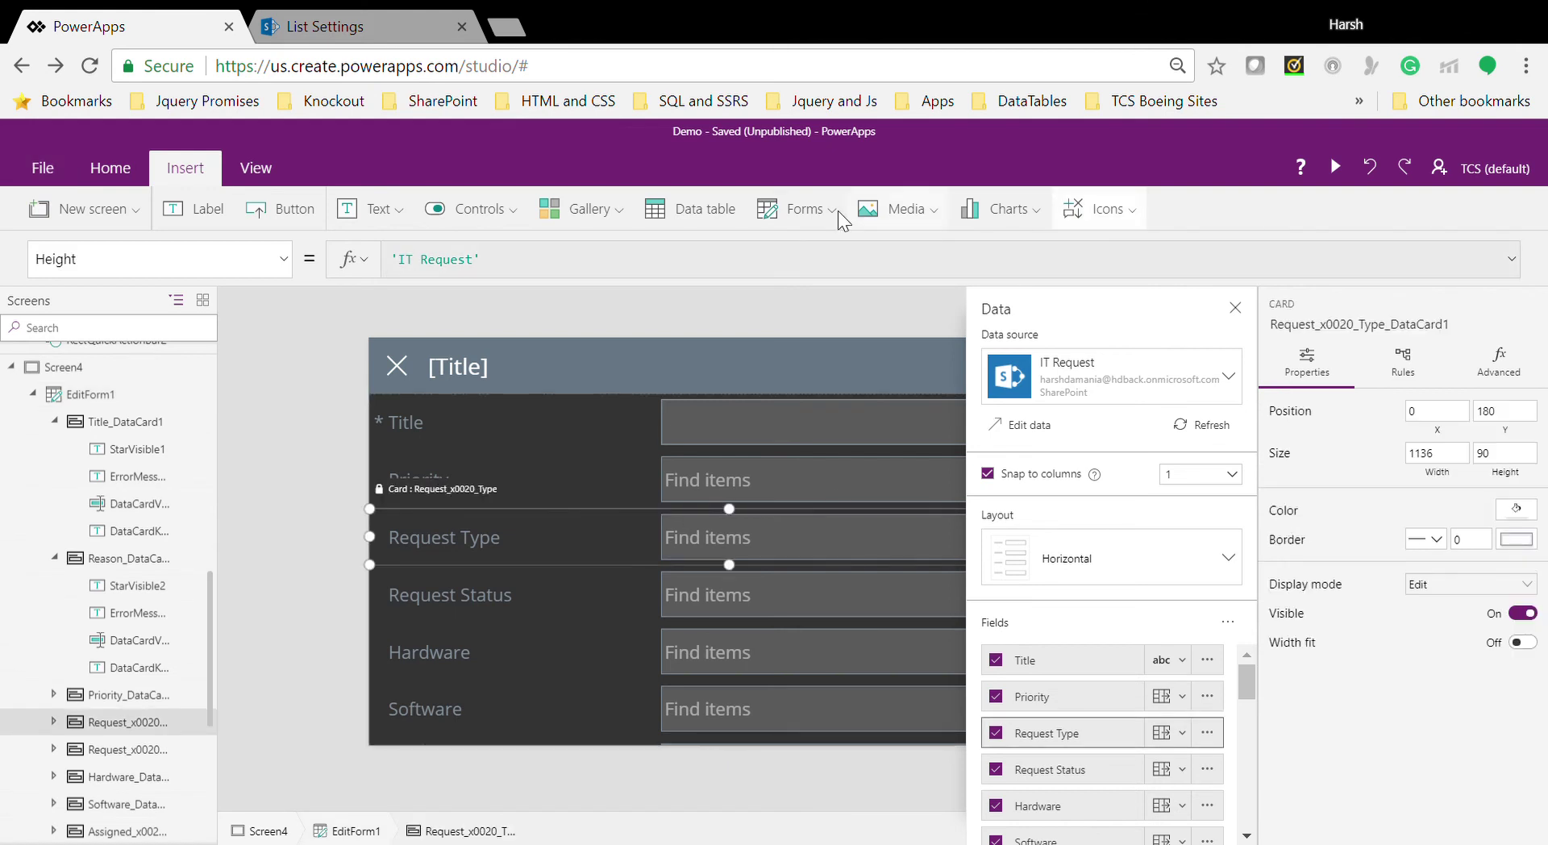
{"action": "left_click", "coordinate": [741, 308]}
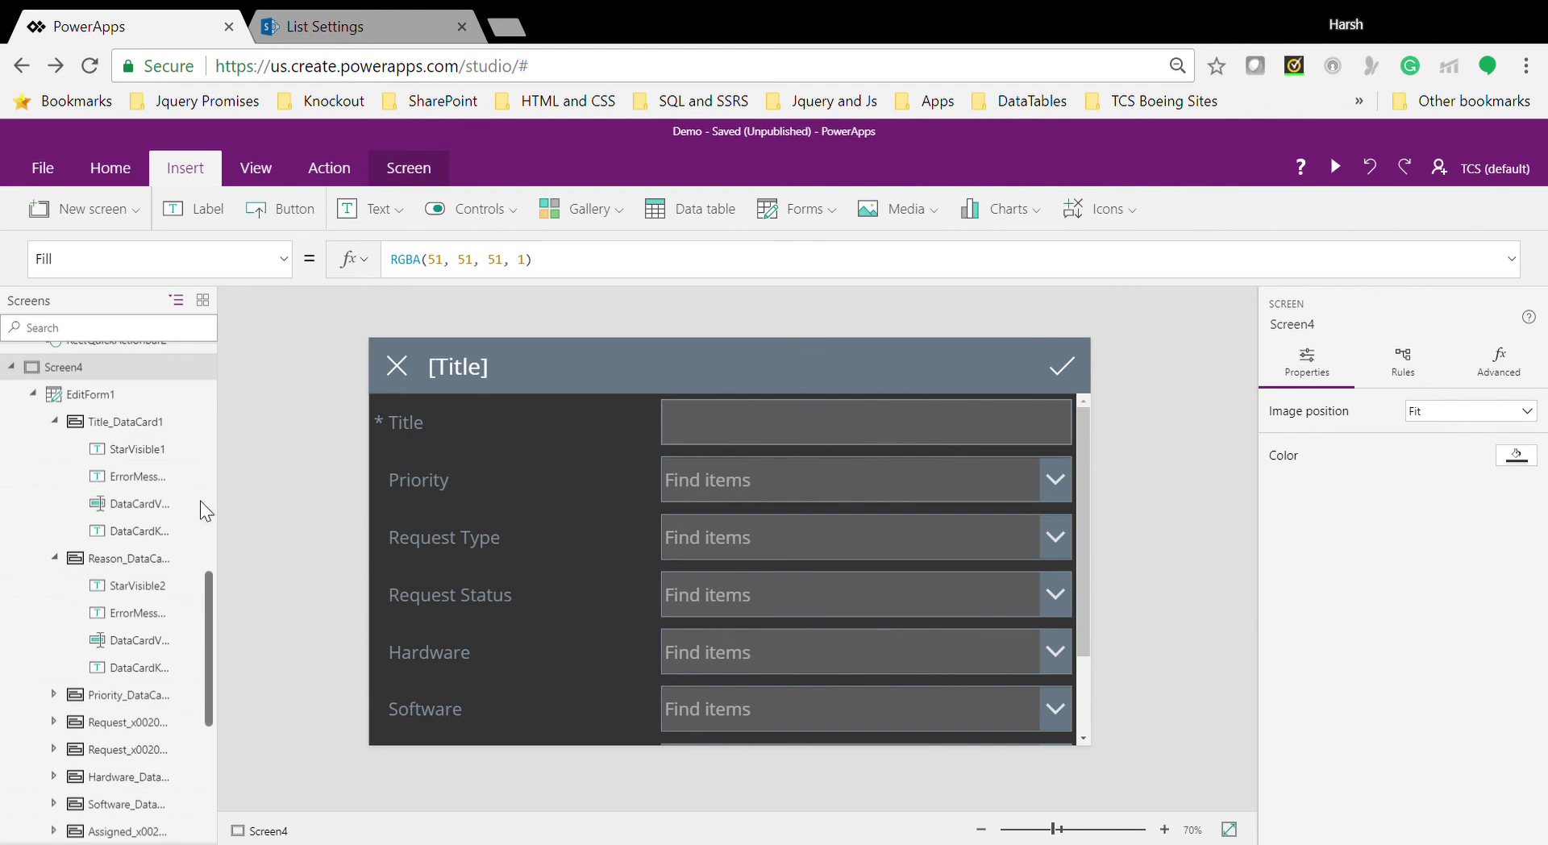
{"action": "scroll", "coordinate": [200, 501], "scroll_direction": "up", "scroll_amount": 10}
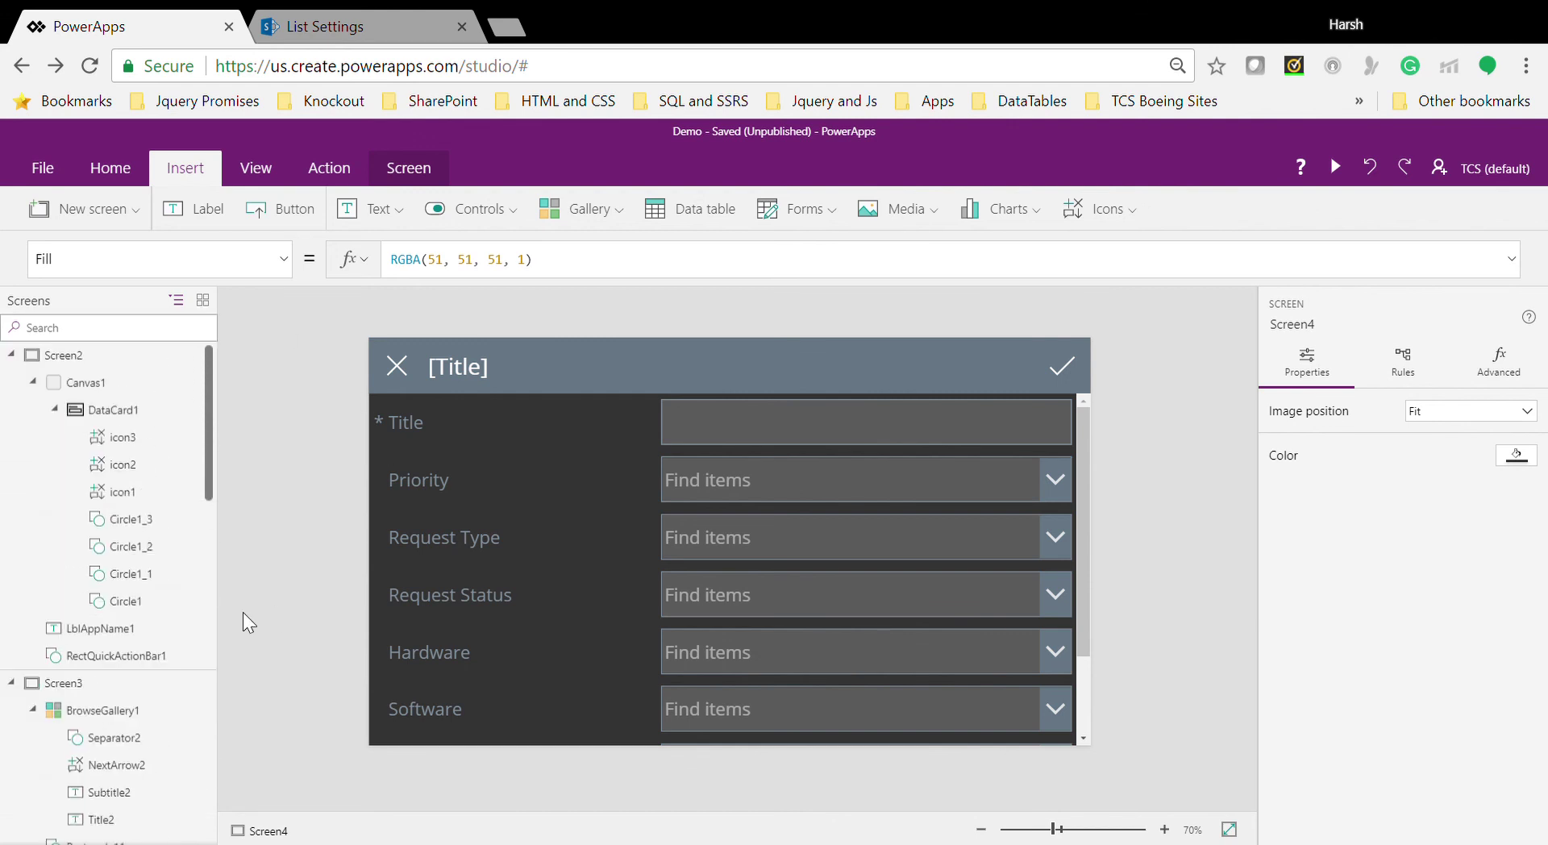
Step: Save the Demo app, publish this version and return to the editor
{"action": "left_click", "coordinate": [51, 172]}
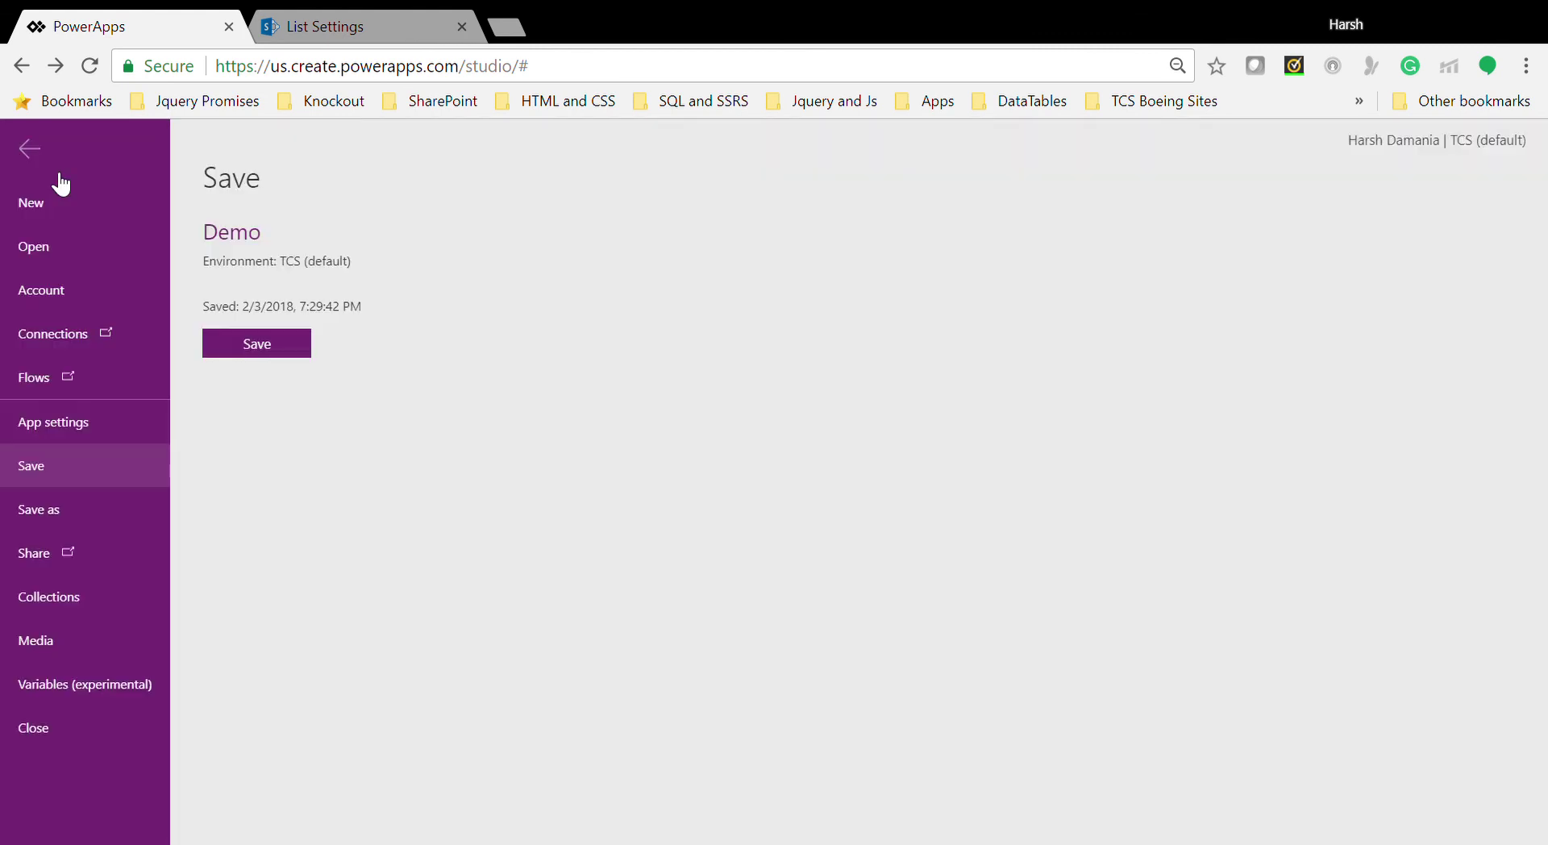
{"action": "left_click", "coordinate": [259, 344]}
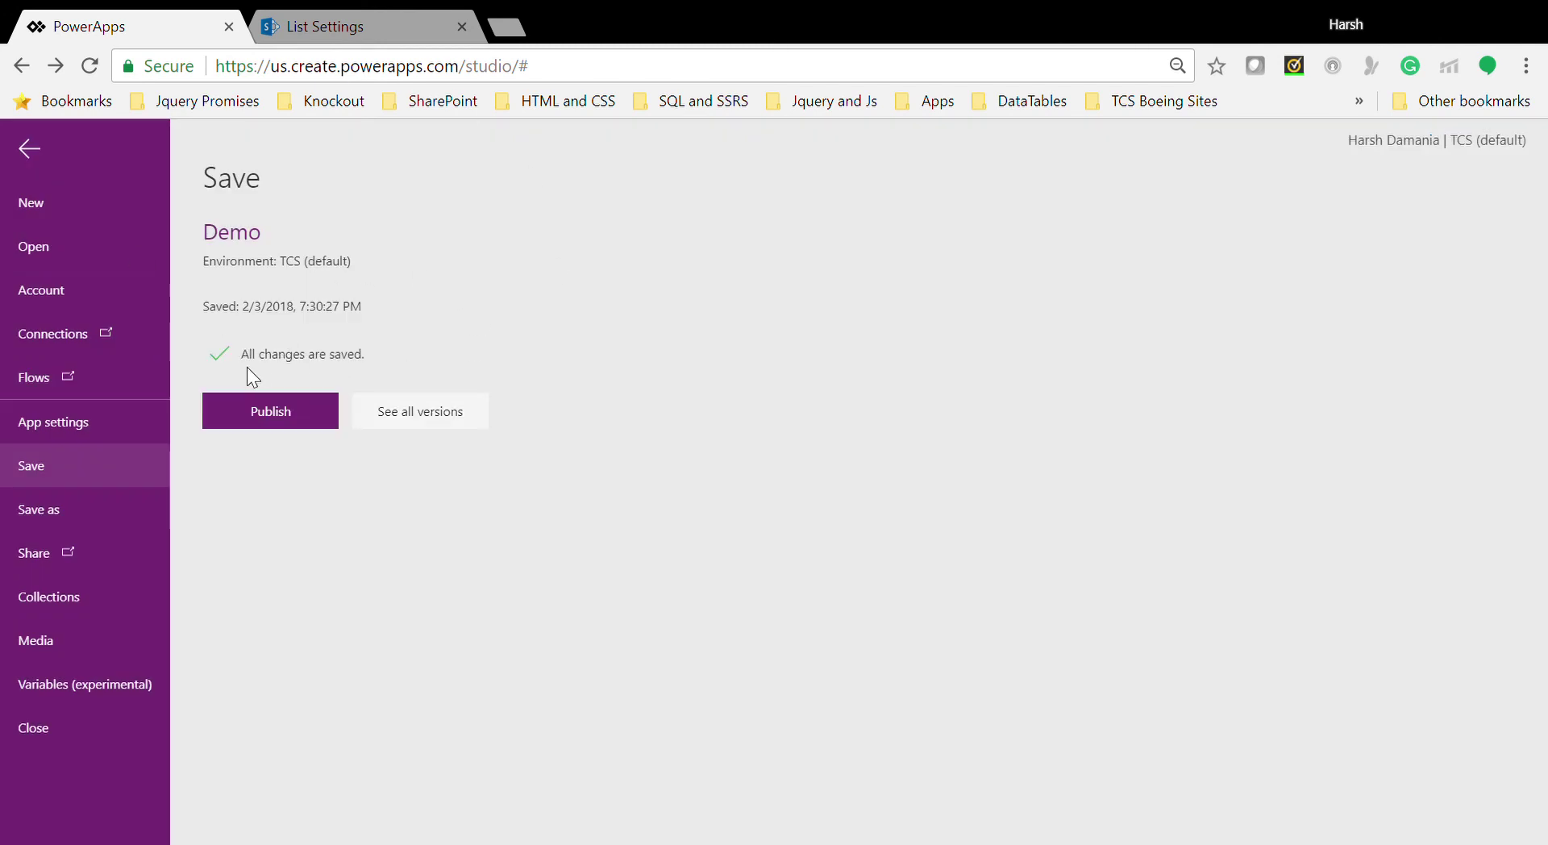
{"action": "left_click", "coordinate": [277, 413]}
{"action": "left_click", "coordinate": [783, 594]}
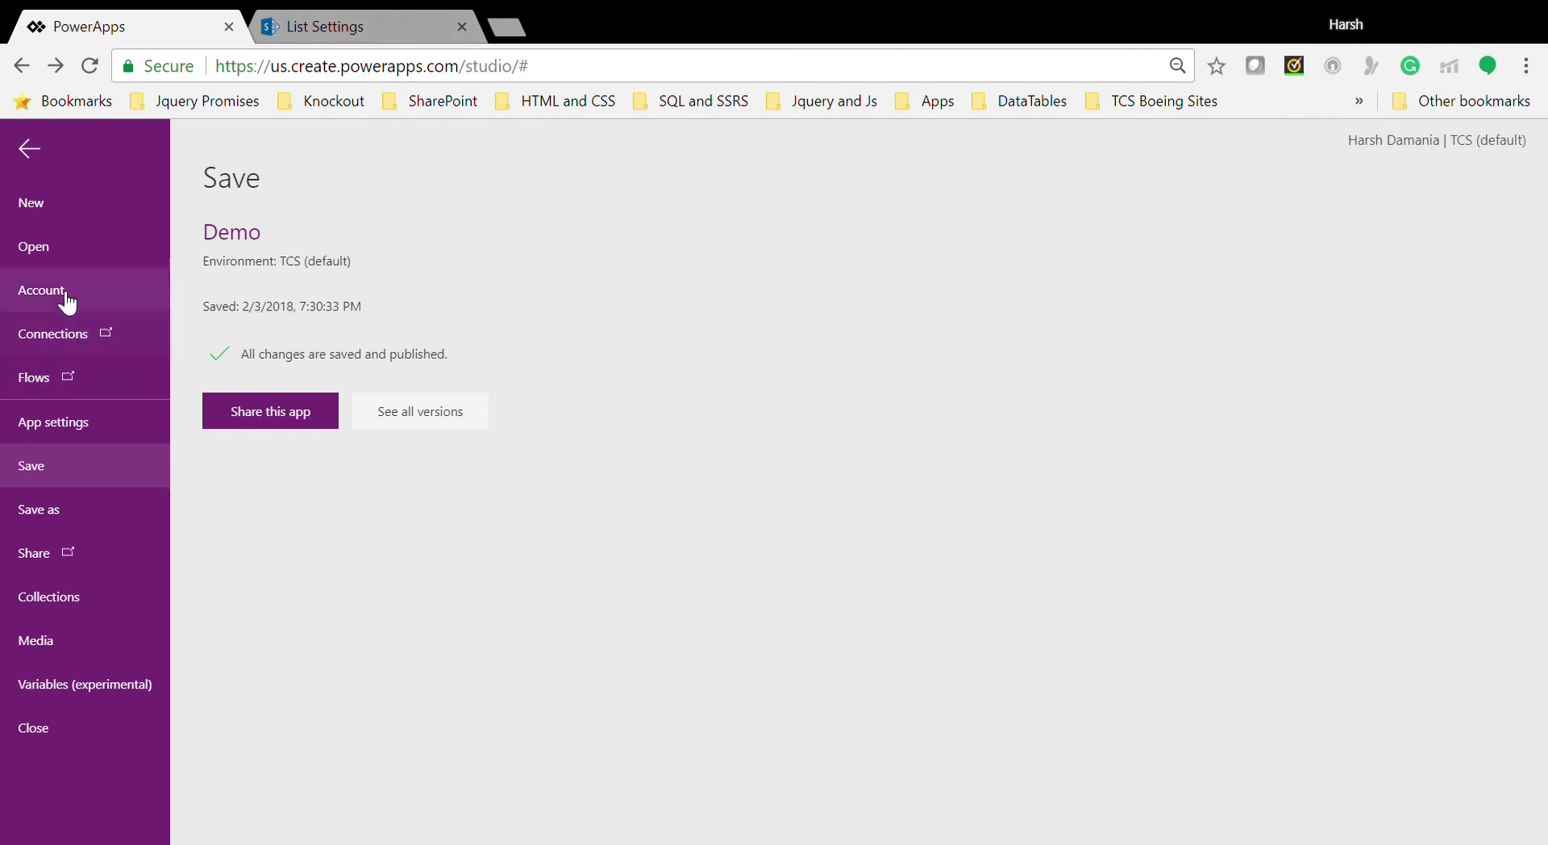
{"action": "left_click", "coordinate": [31, 150]}
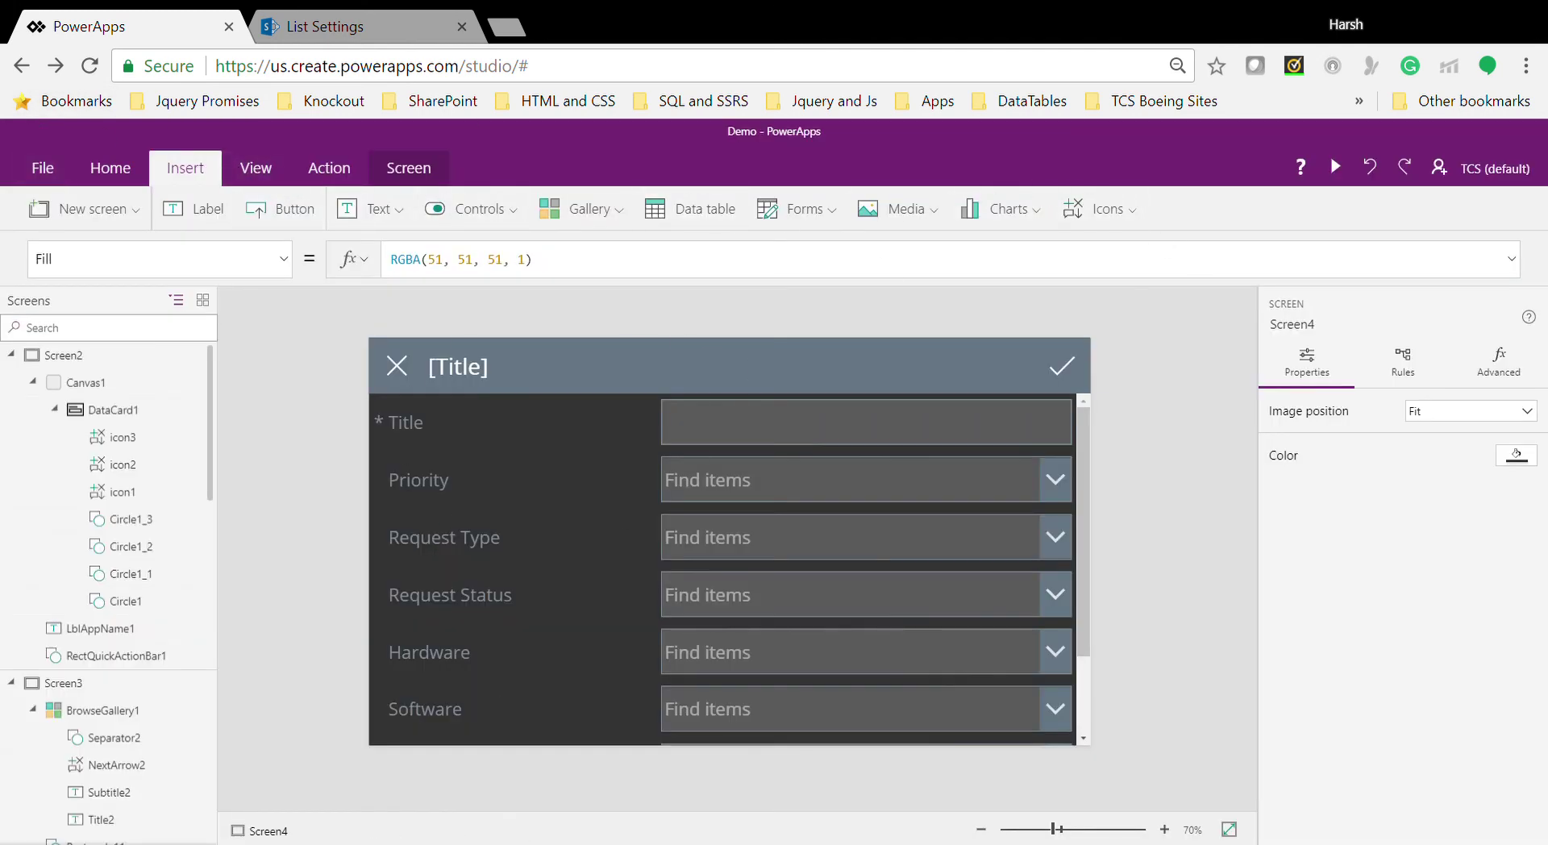
{"action": "left_click", "coordinate": [14, 355]}
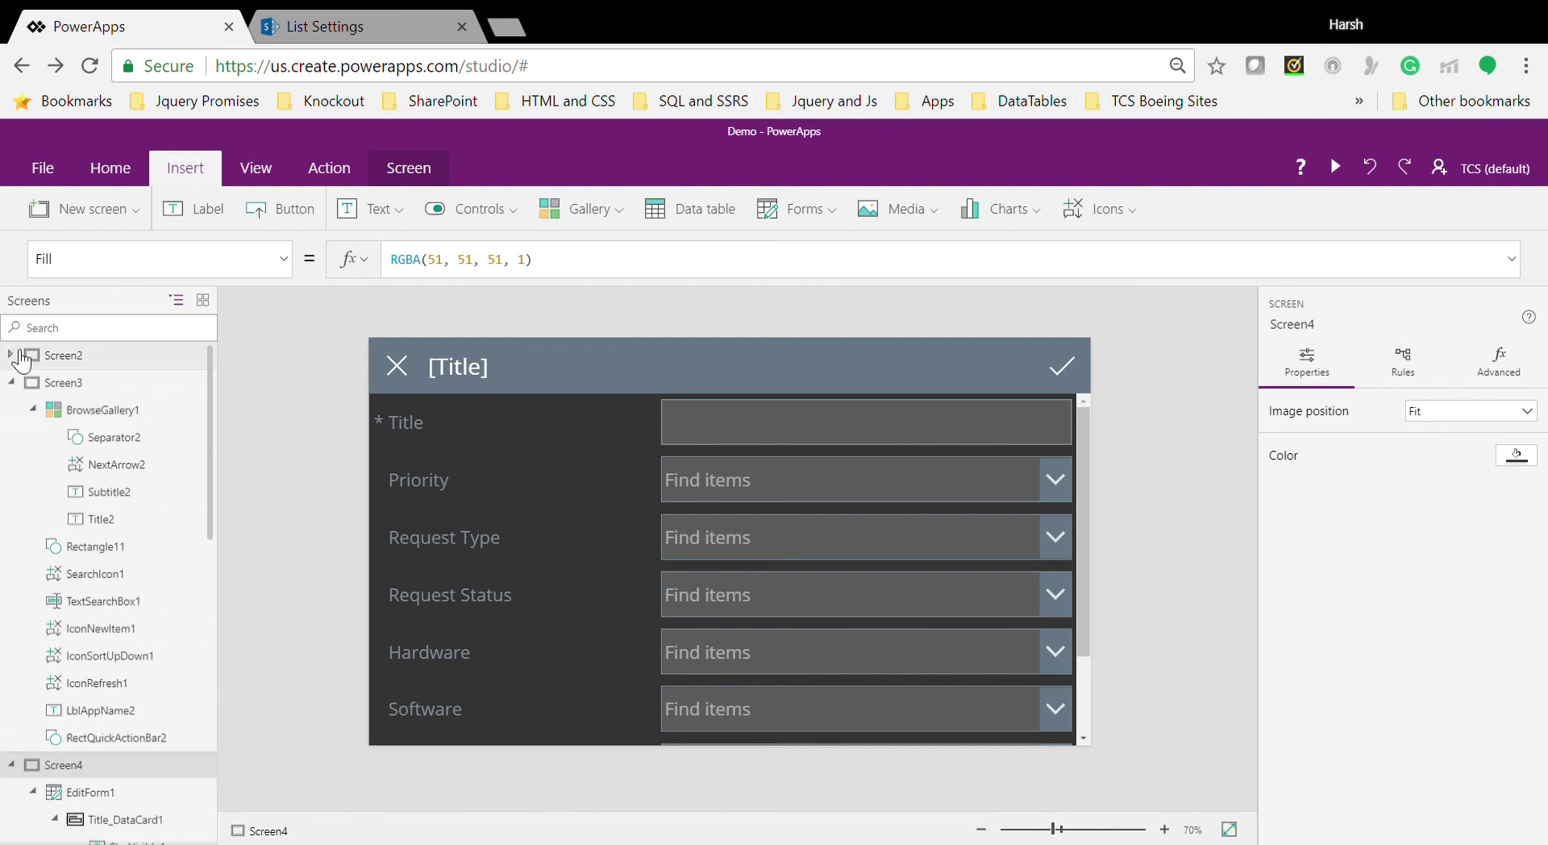
{"action": "left_click", "coordinate": [58, 167]}
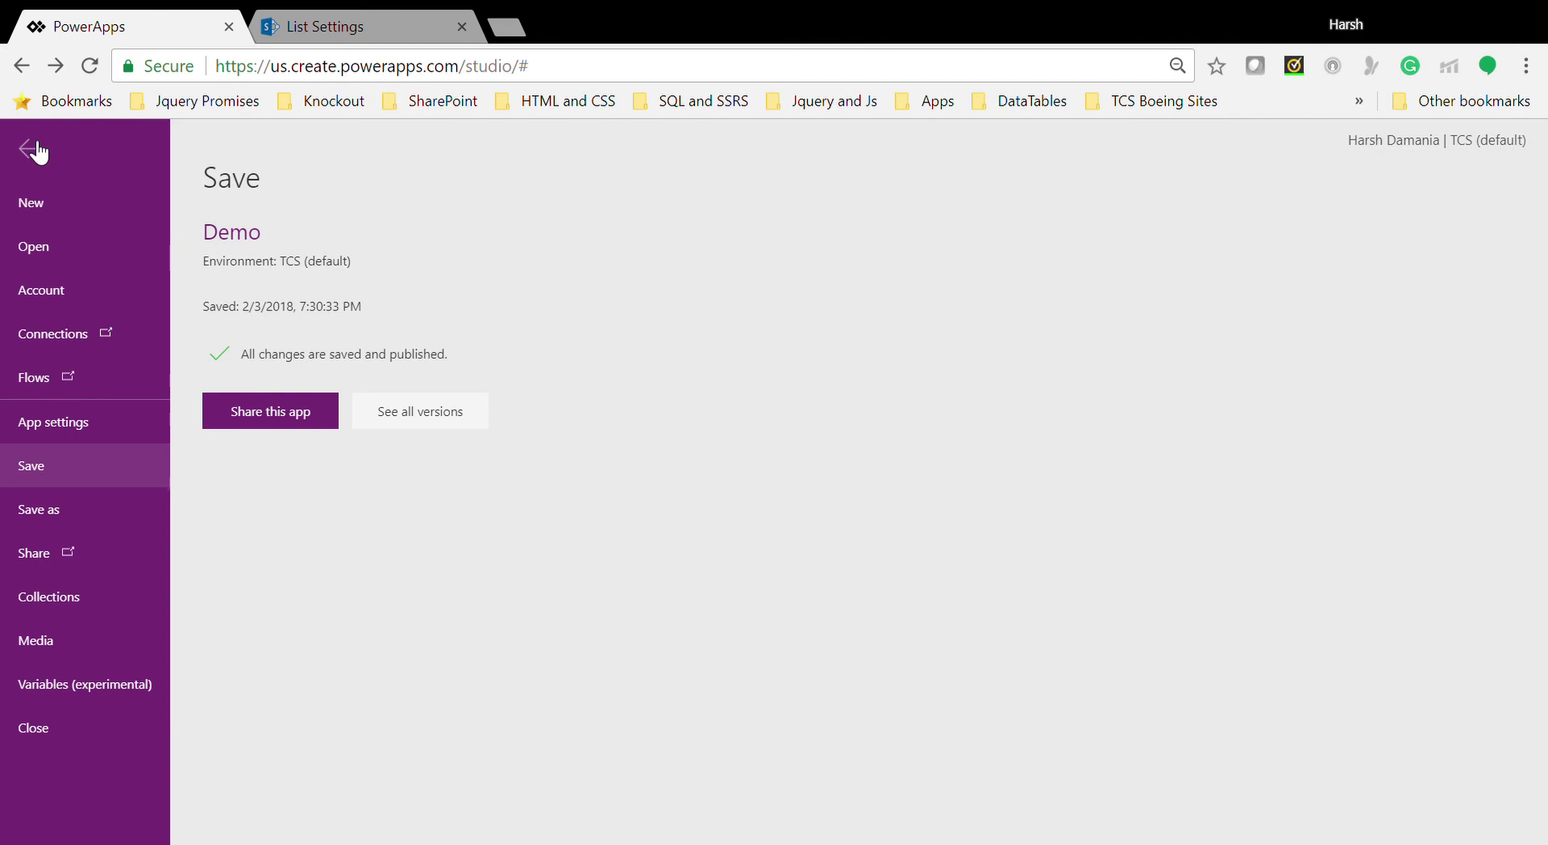
{"action": "left_click", "coordinate": [34, 149]}
{"action": "left_click", "coordinate": [48, 168]}
{"action": "left_click", "coordinate": [24, 151]}
{"action": "left_click", "coordinate": [100, 162]}
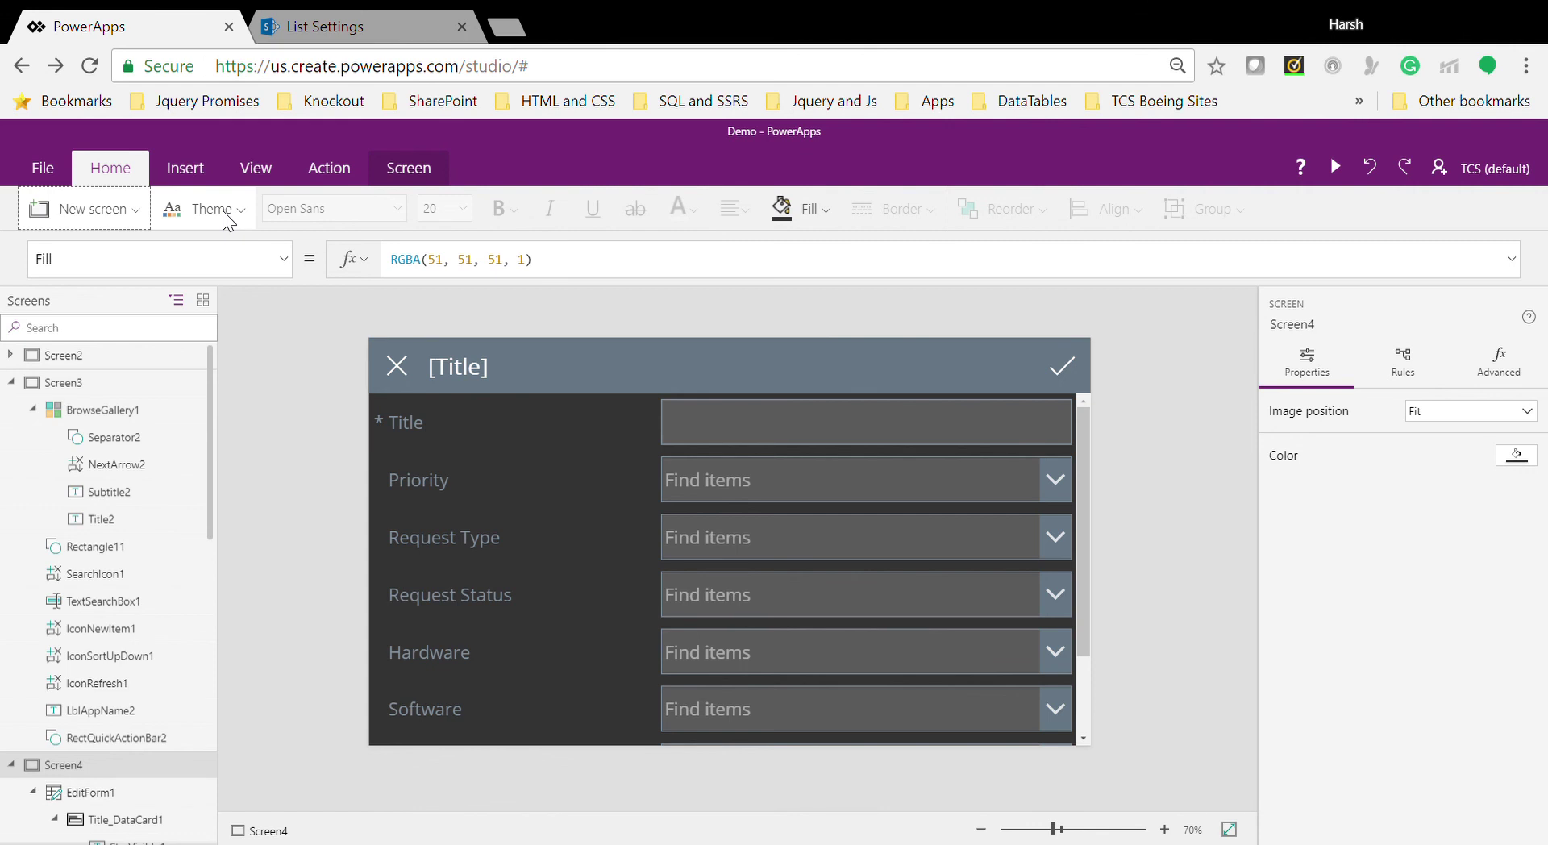
{"action": "left_click", "coordinate": [133, 211]}
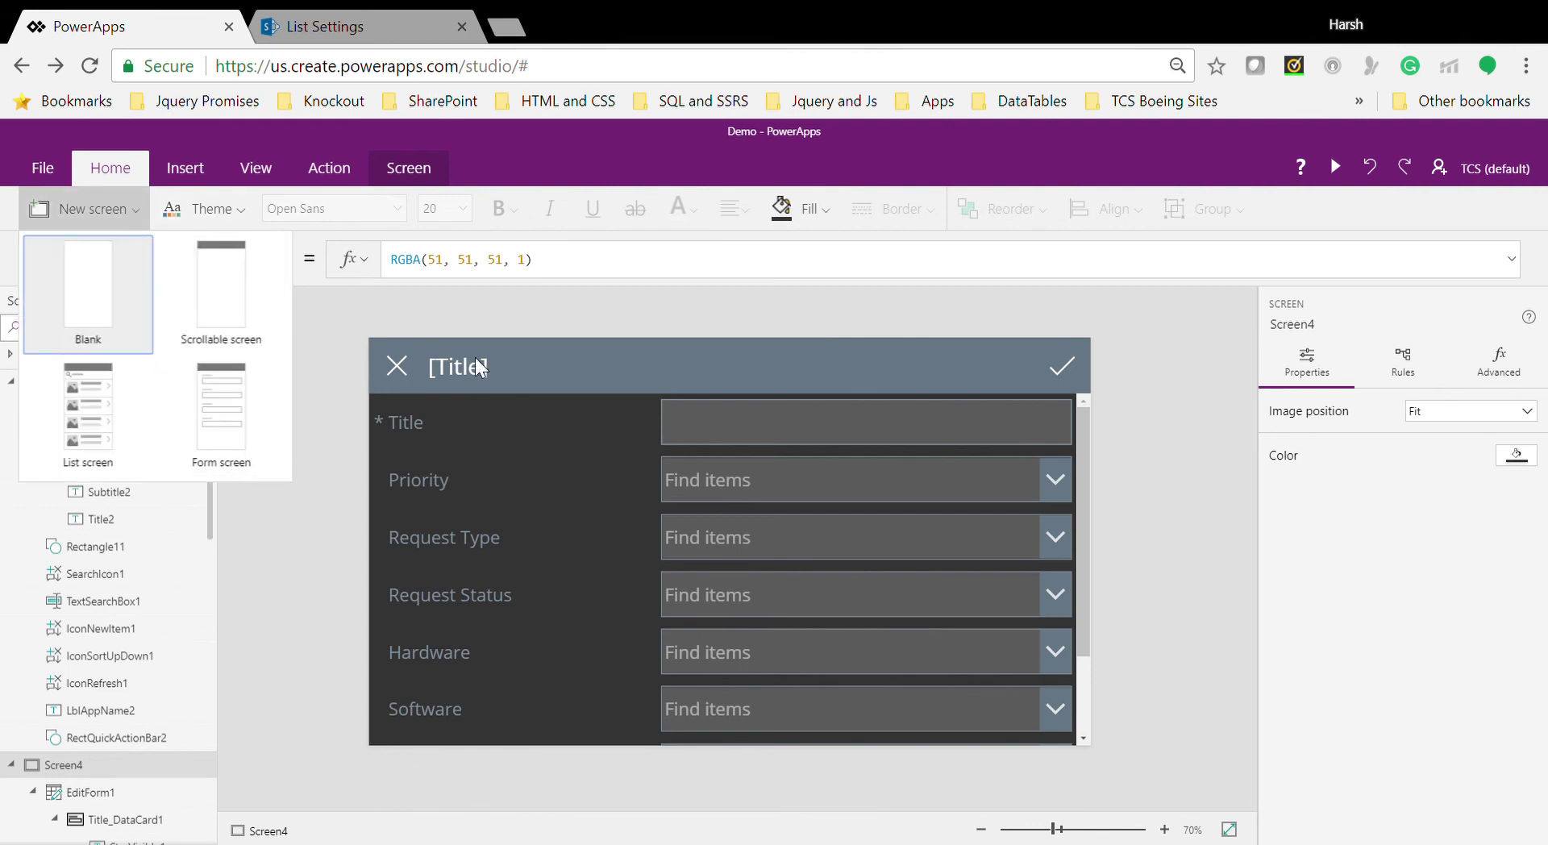
{"action": "left_click", "coordinate": [230, 534]}
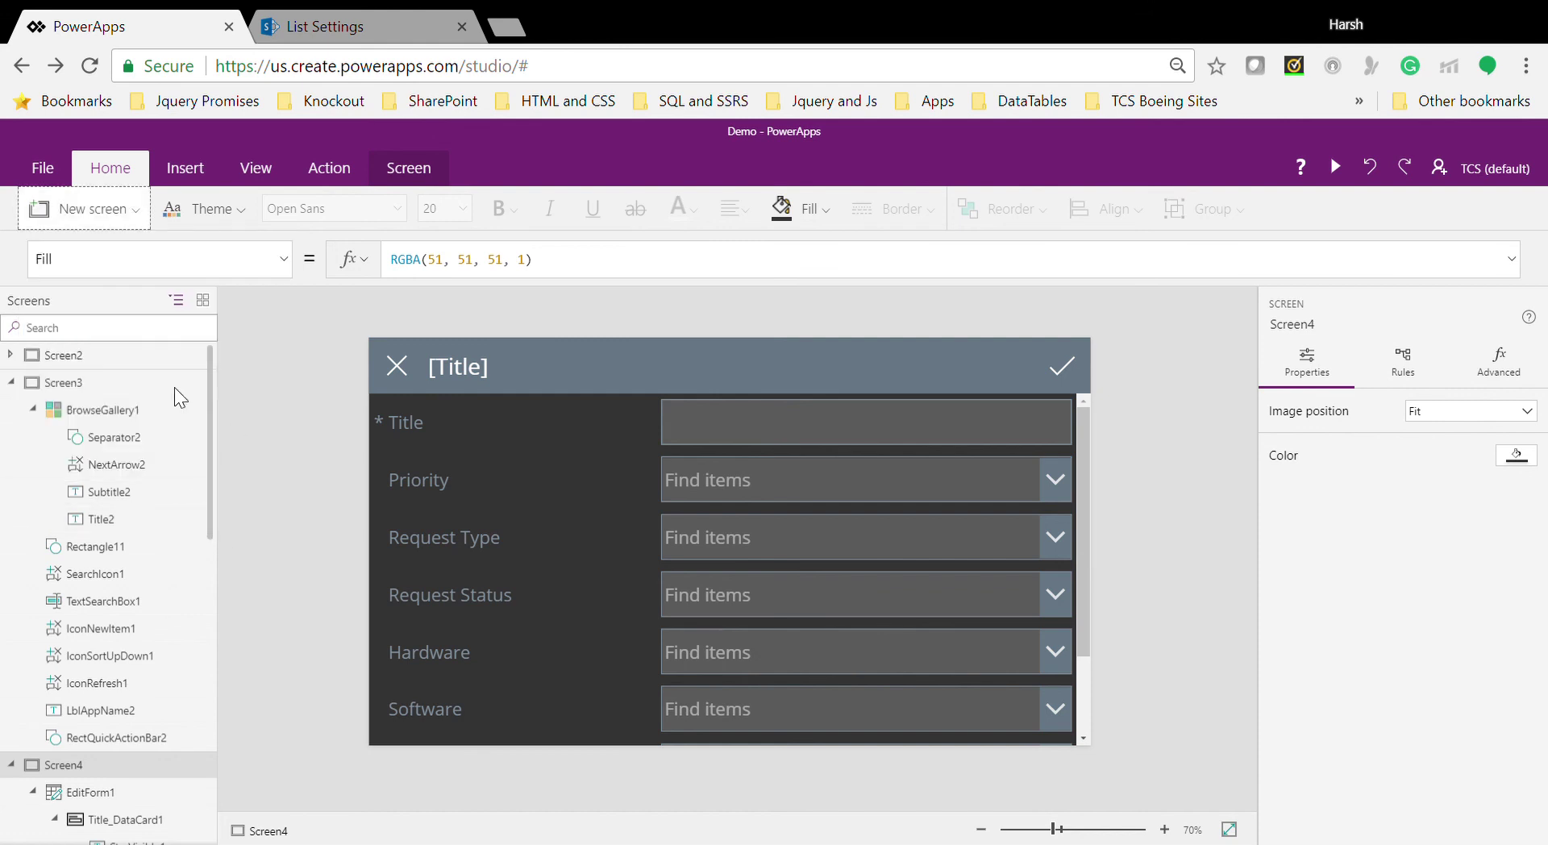
{"action": "left_click", "coordinate": [11, 356]}
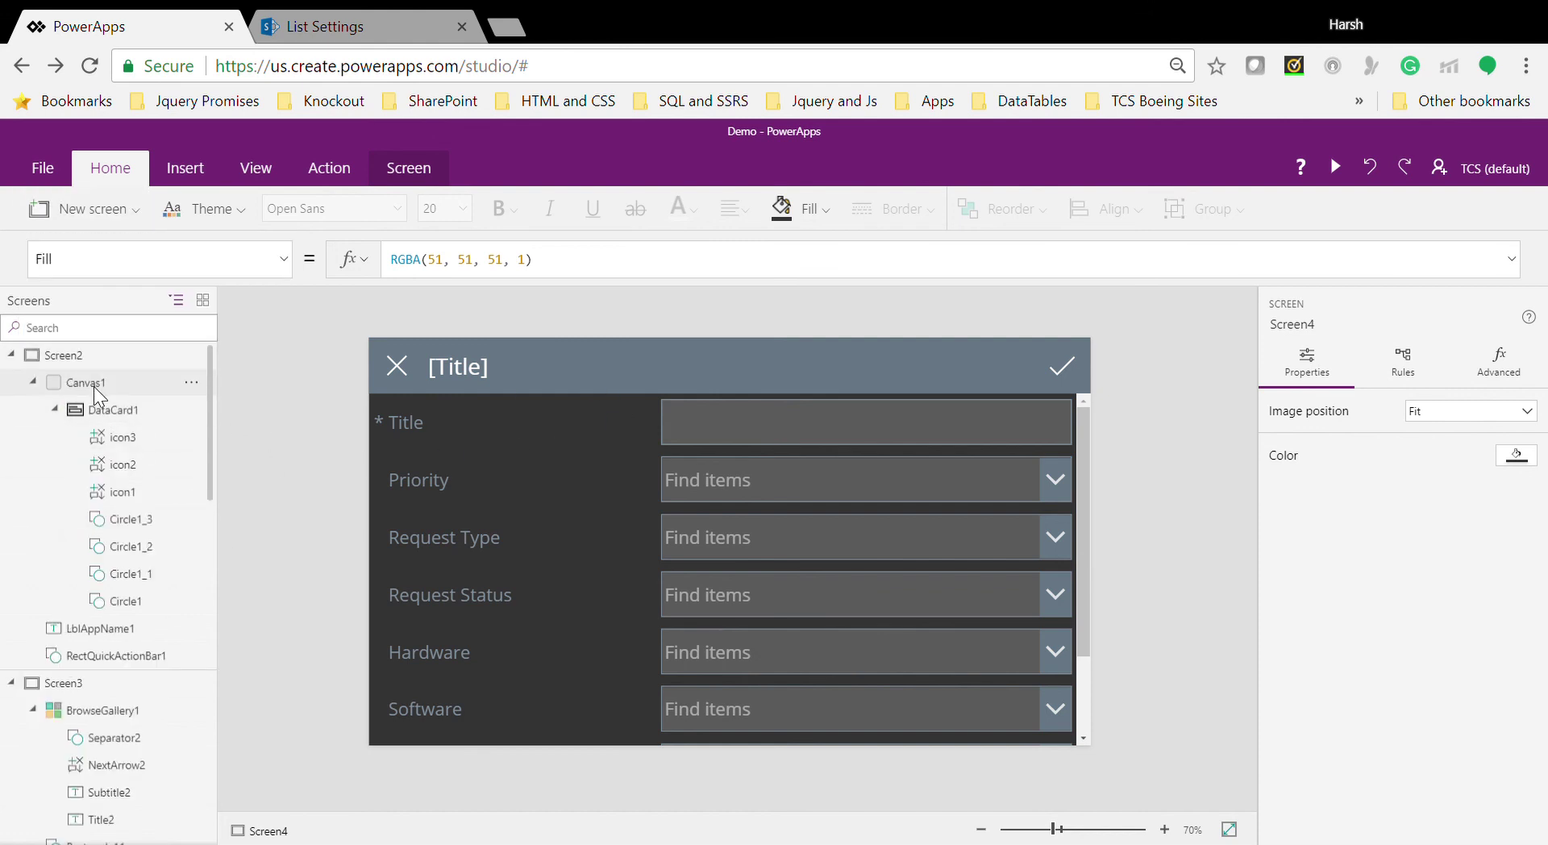
Step: Group the four circles and three icons on Screen2's card and move the group to the card's horizontal centre
{"action": "left_click", "coordinate": [104, 409]}
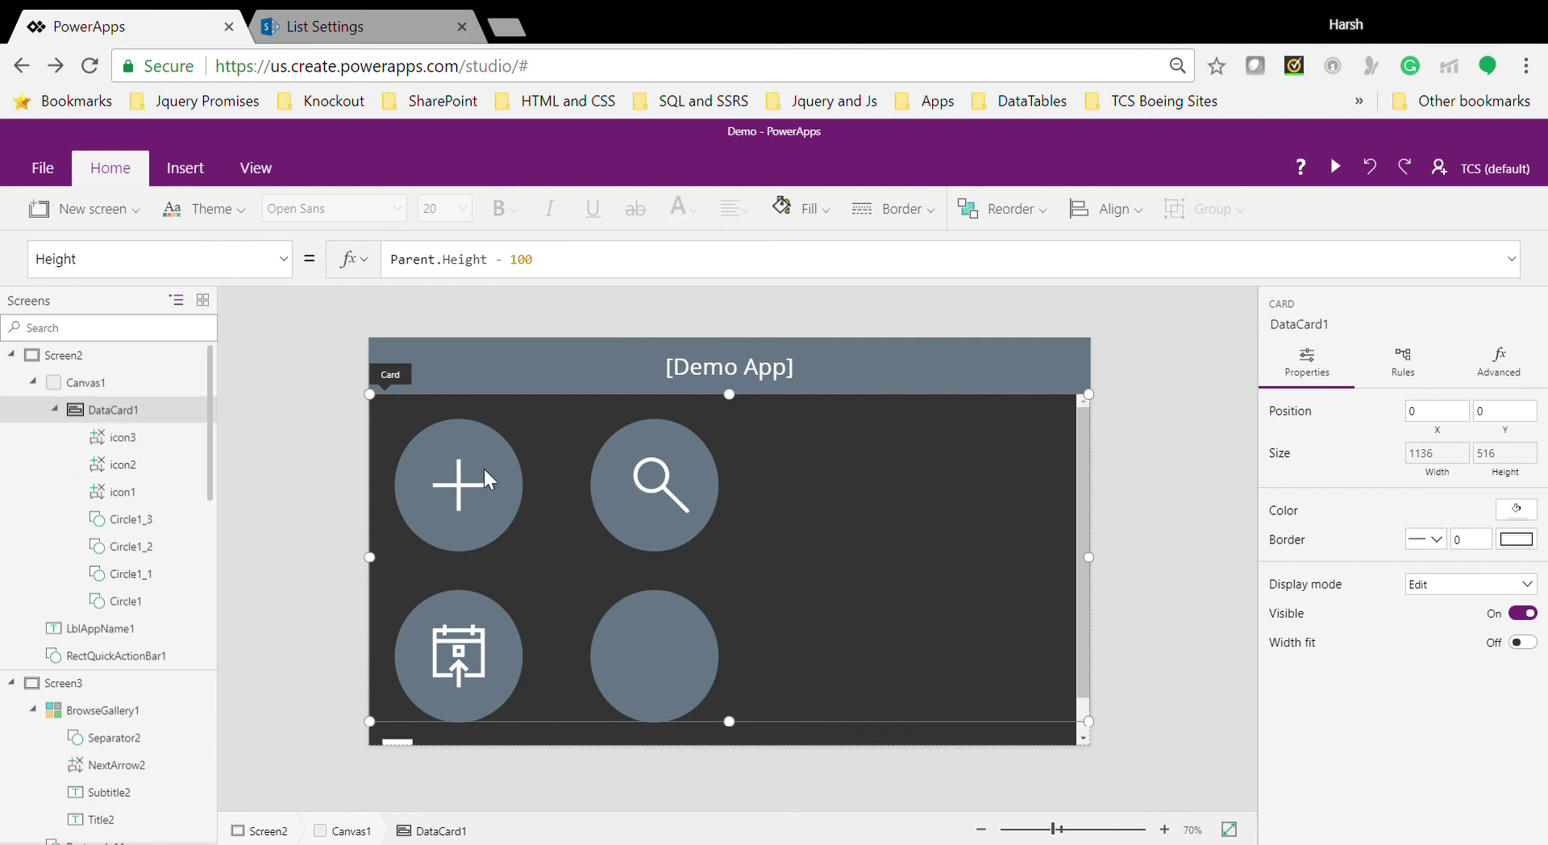
{"action": "left_click", "coordinate": [485, 471]}
{"action": "left_click", "coordinate": [510, 500], "text": "shift"}
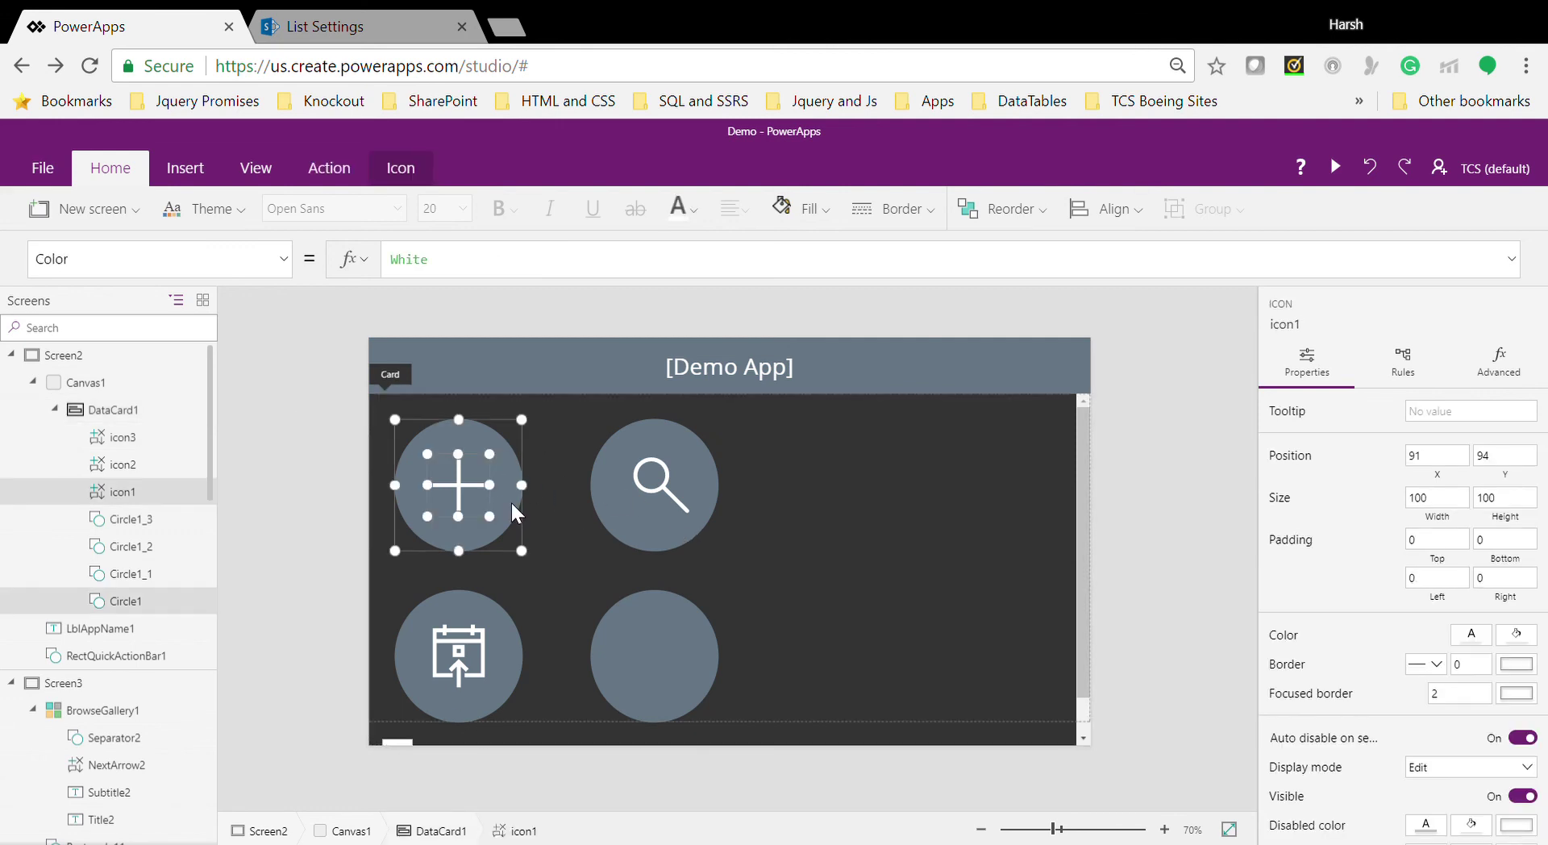
{"action": "left_click", "coordinate": [635, 530], "text": "shift"}
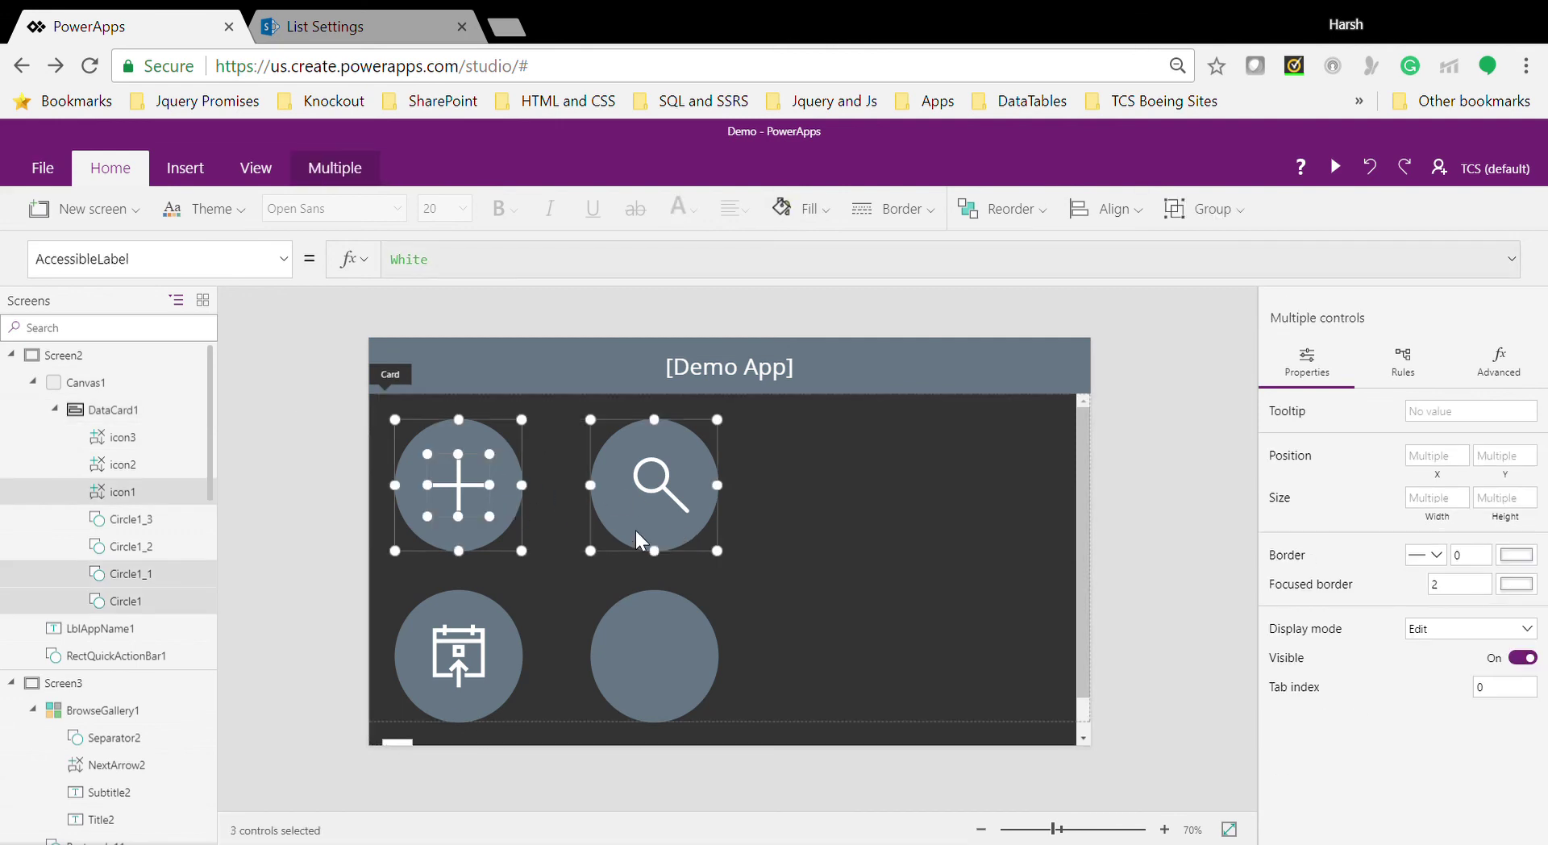
{"action": "left_click", "coordinate": [650, 487], "text": "shift"}
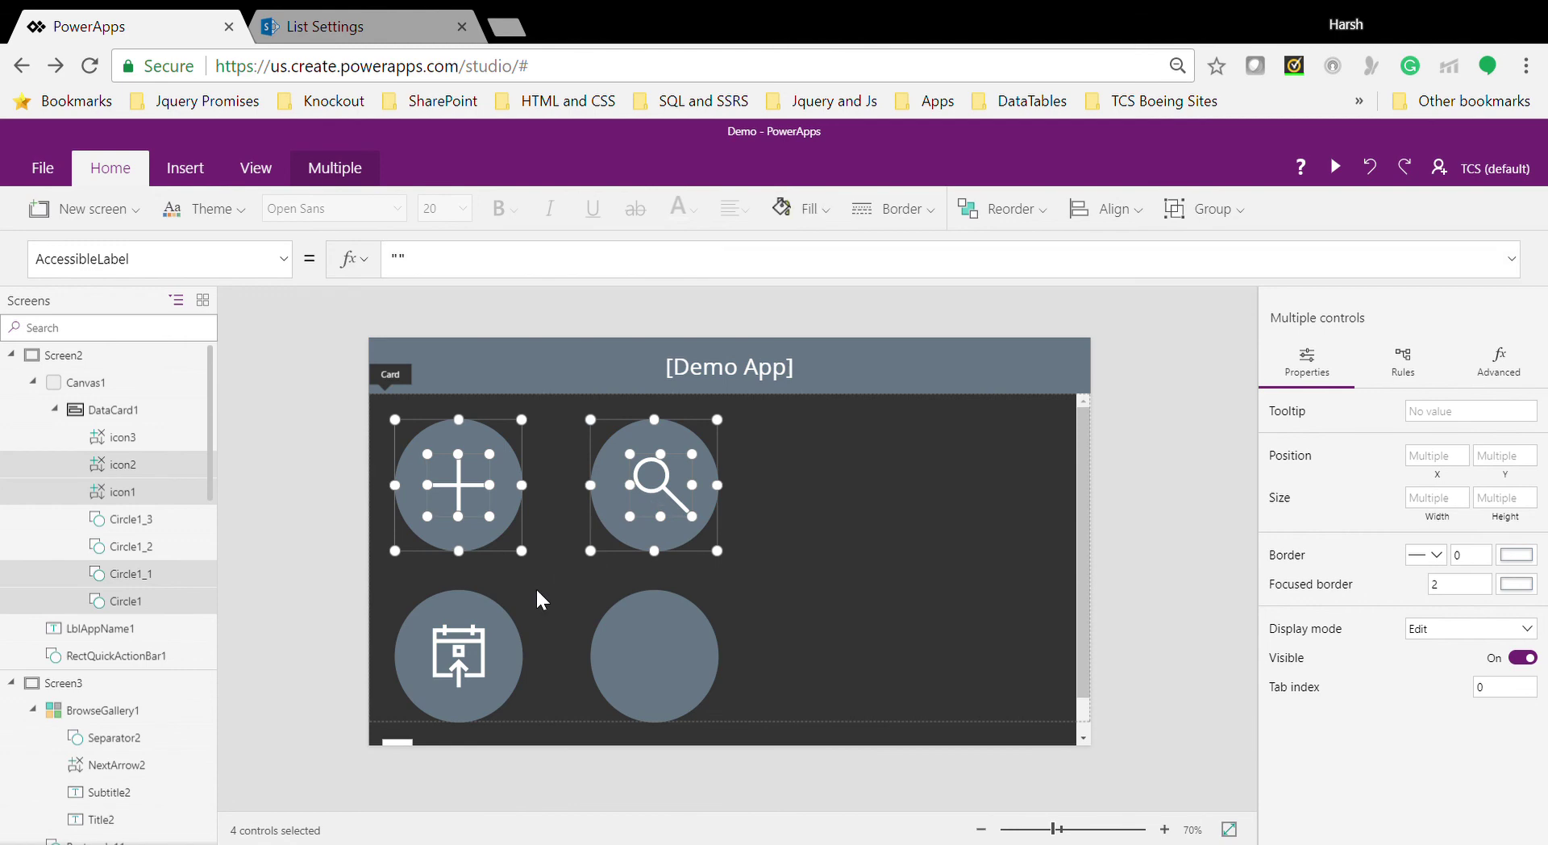
{"action": "left_click", "coordinate": [465, 669], "text": "shift"}
{"action": "left_click", "coordinate": [472, 702], "text": "shift"}
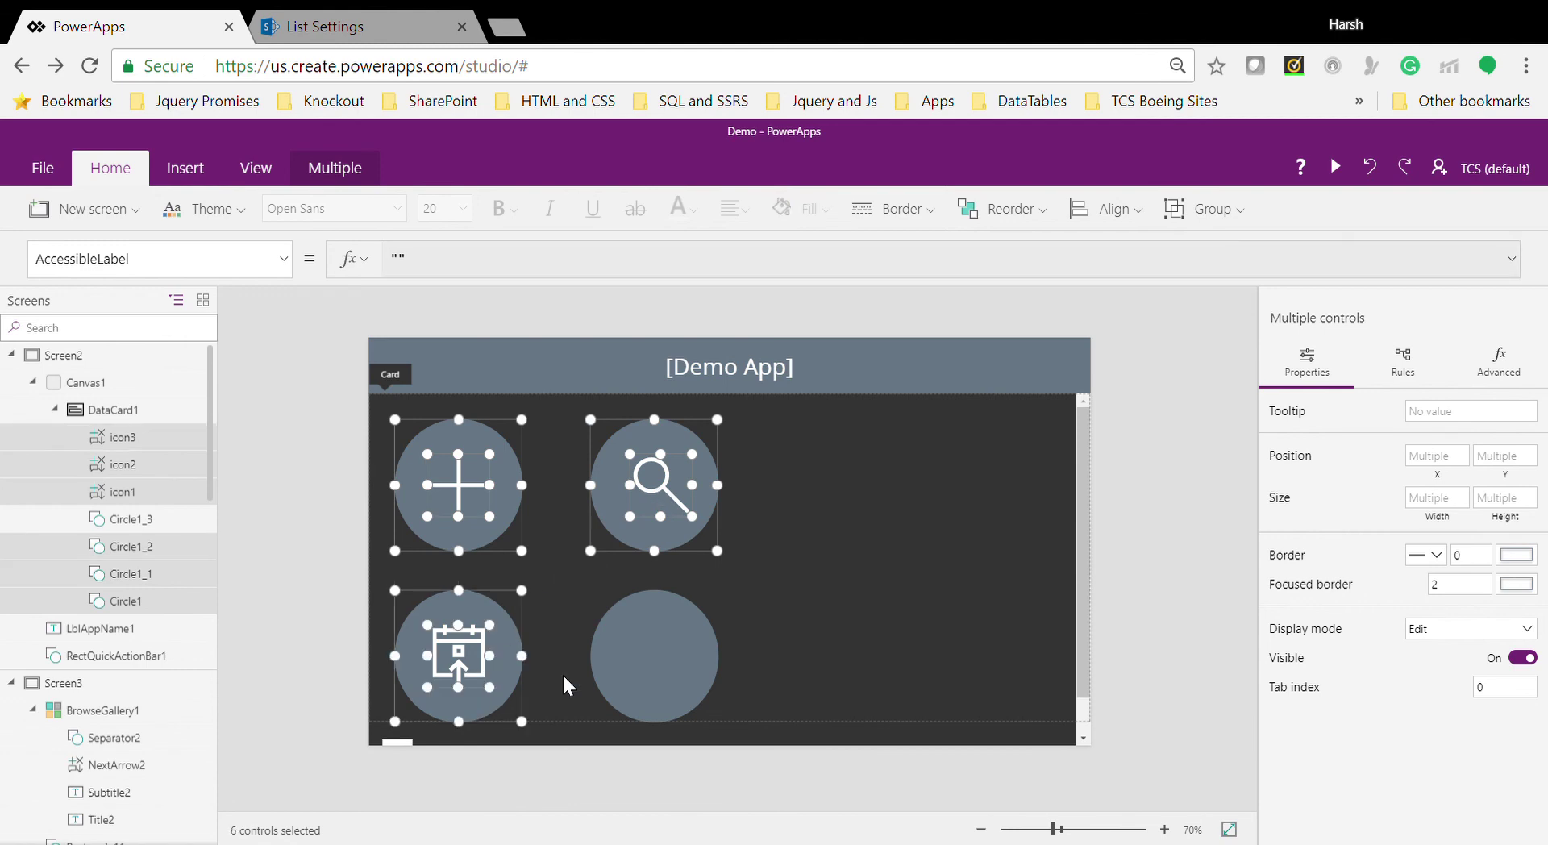
{"action": "left_click", "coordinate": [695, 684], "text": "shift"}
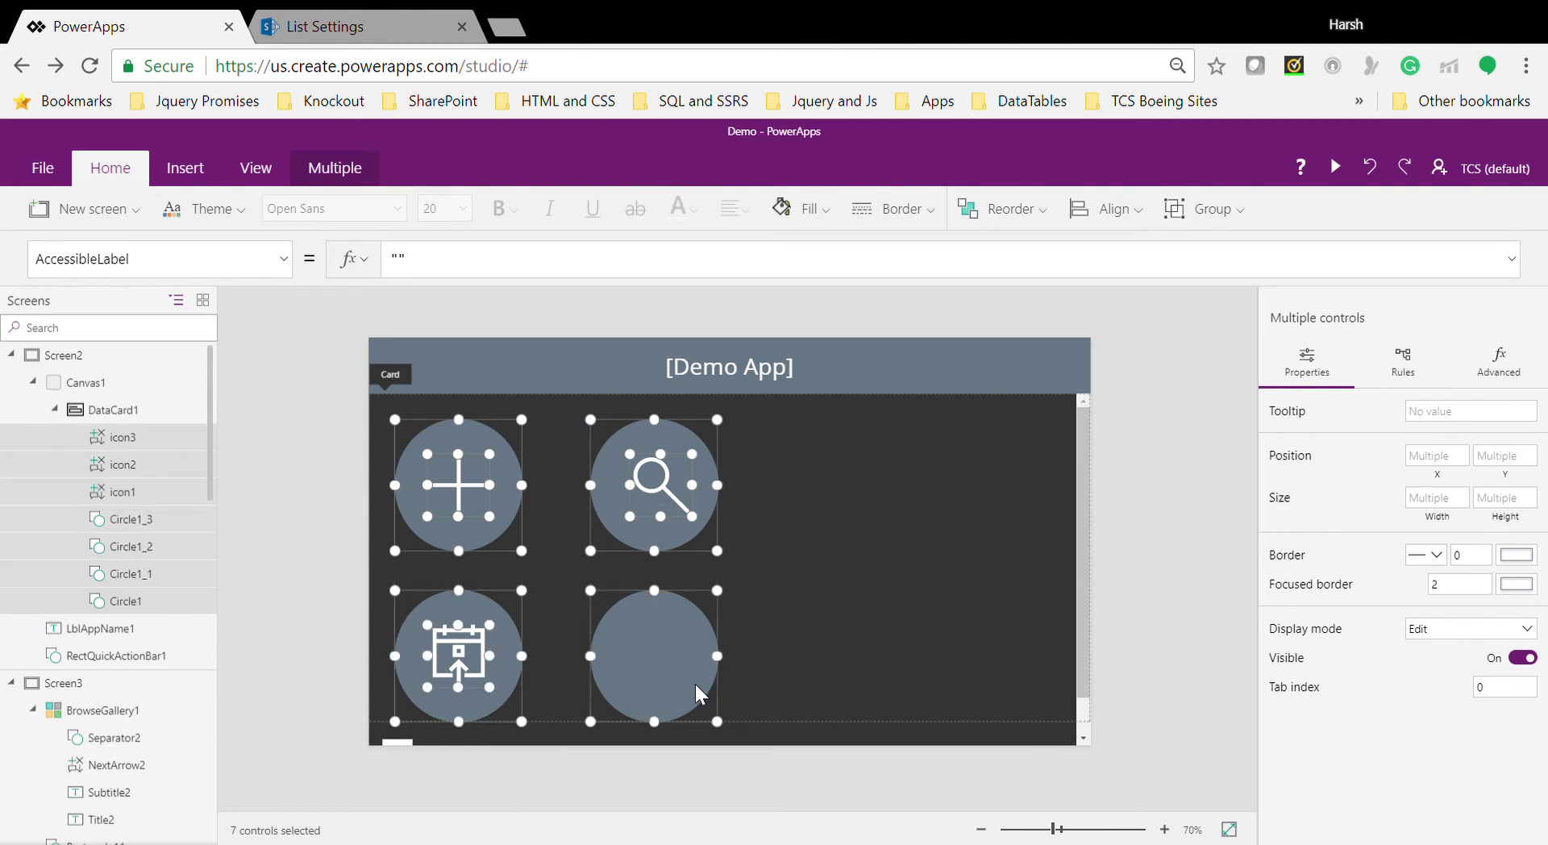
{"action": "left_click", "coordinate": [1216, 210]}
{"action": "left_click", "coordinate": [1220, 257]}
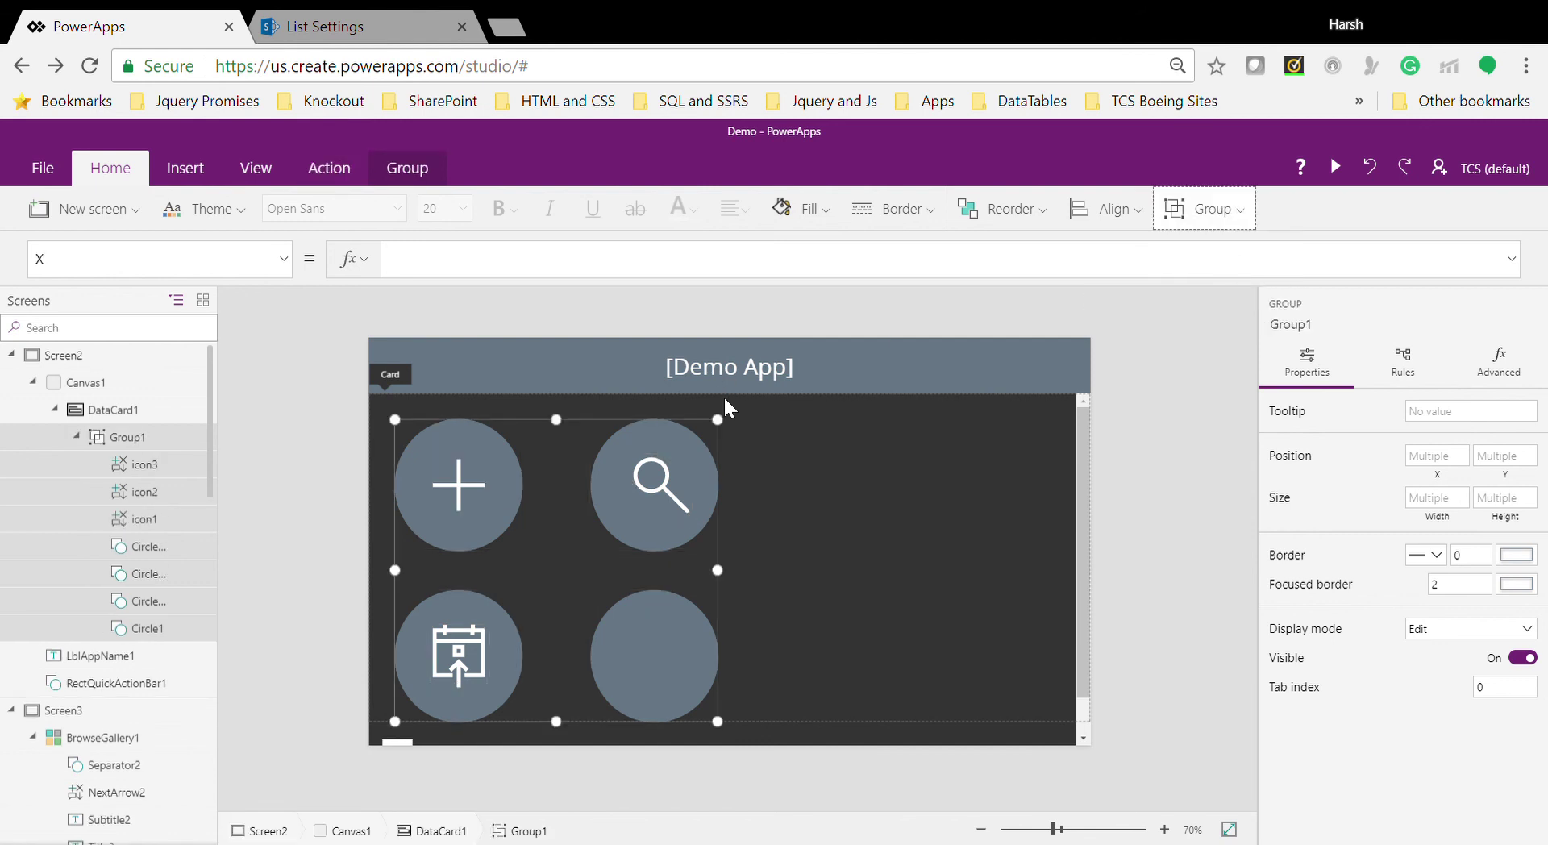
{"action": "left_click_drag", "start_coordinate": [733, 457], "coordinate": [904, 443]}
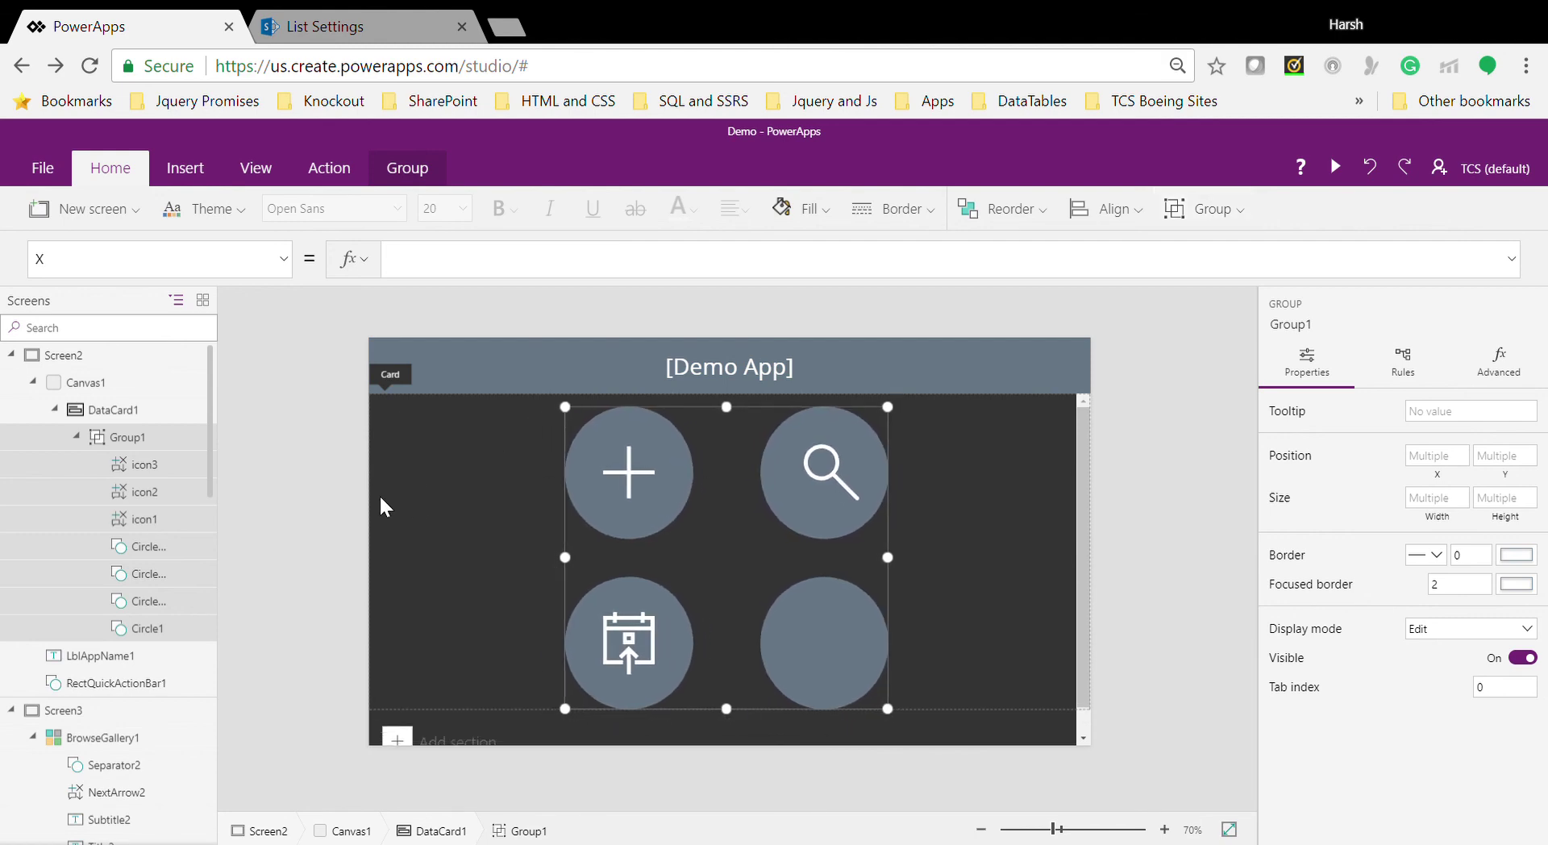
{"action": "left_click", "coordinate": [442, 534]}
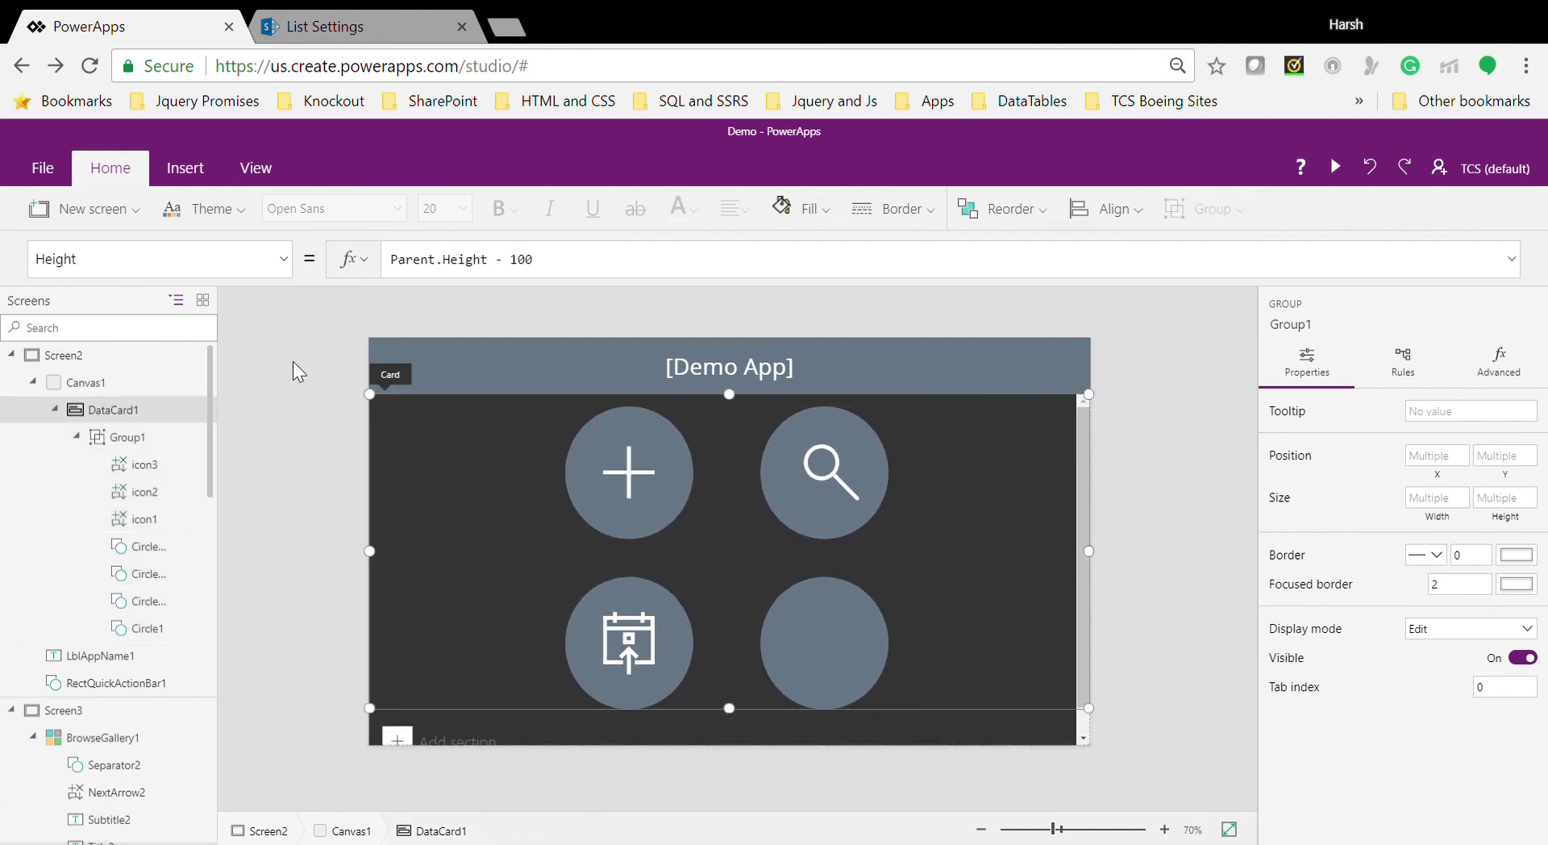
Step: Look through the app's insertable items and view its list of data sources
{"action": "left_click", "coordinate": [202, 172]}
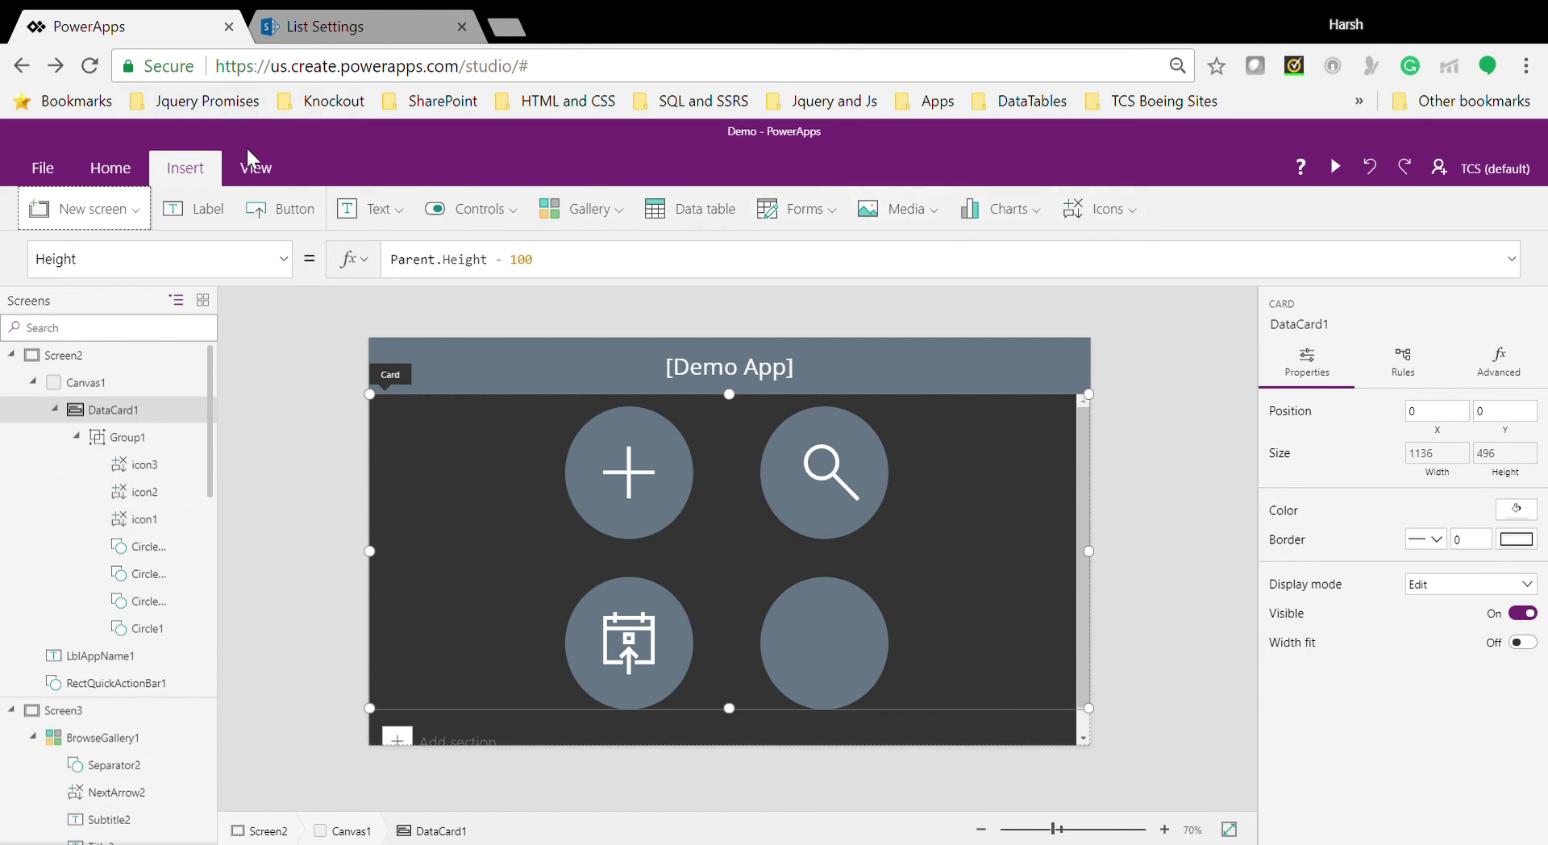
{"action": "left_click", "coordinate": [258, 171]}
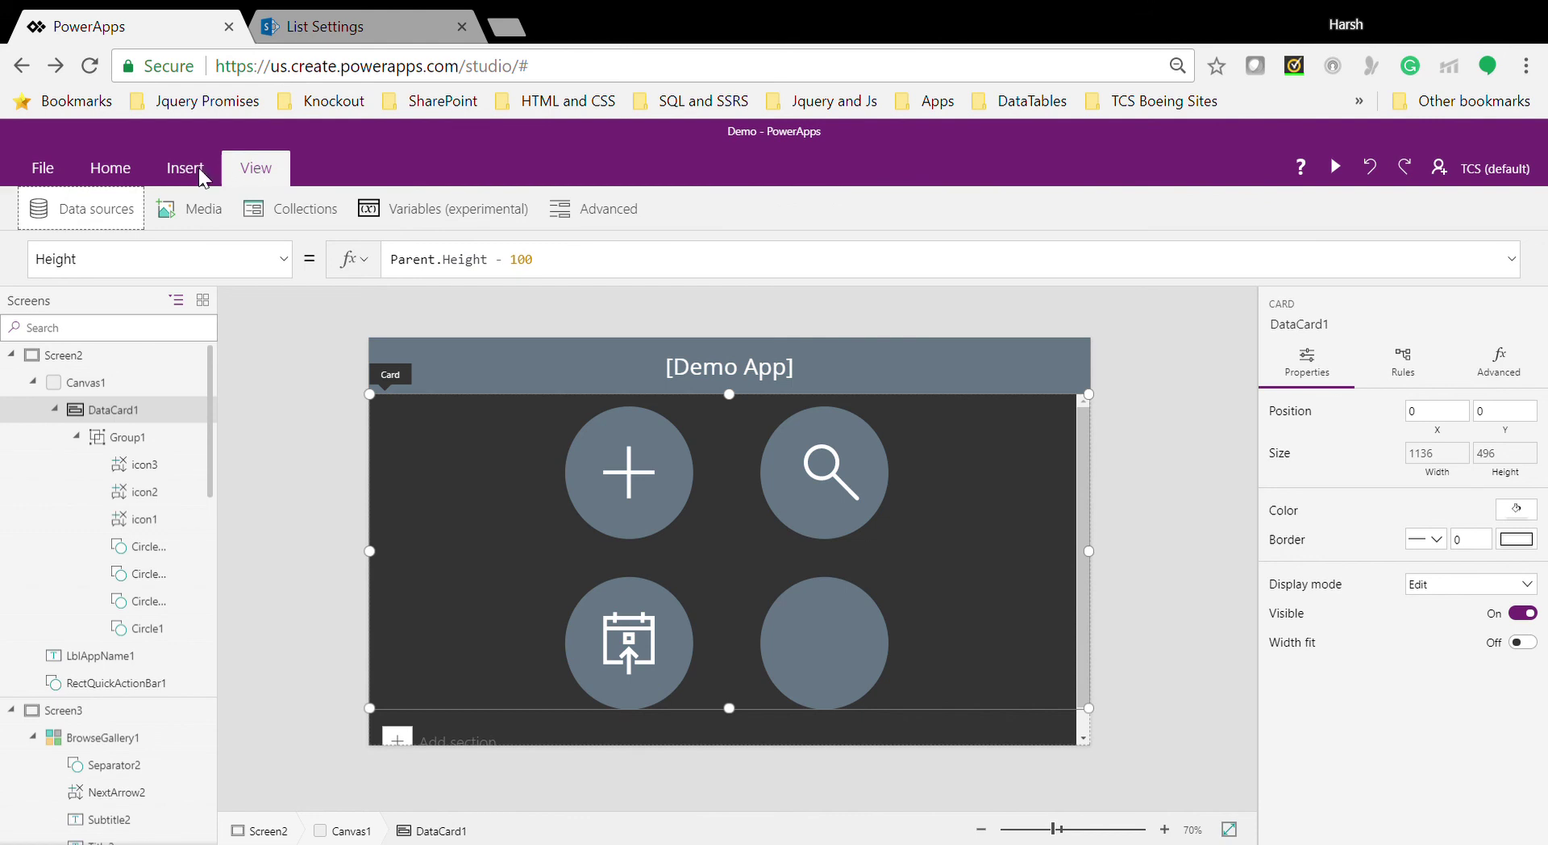
{"action": "left_click", "coordinate": [78, 215]}
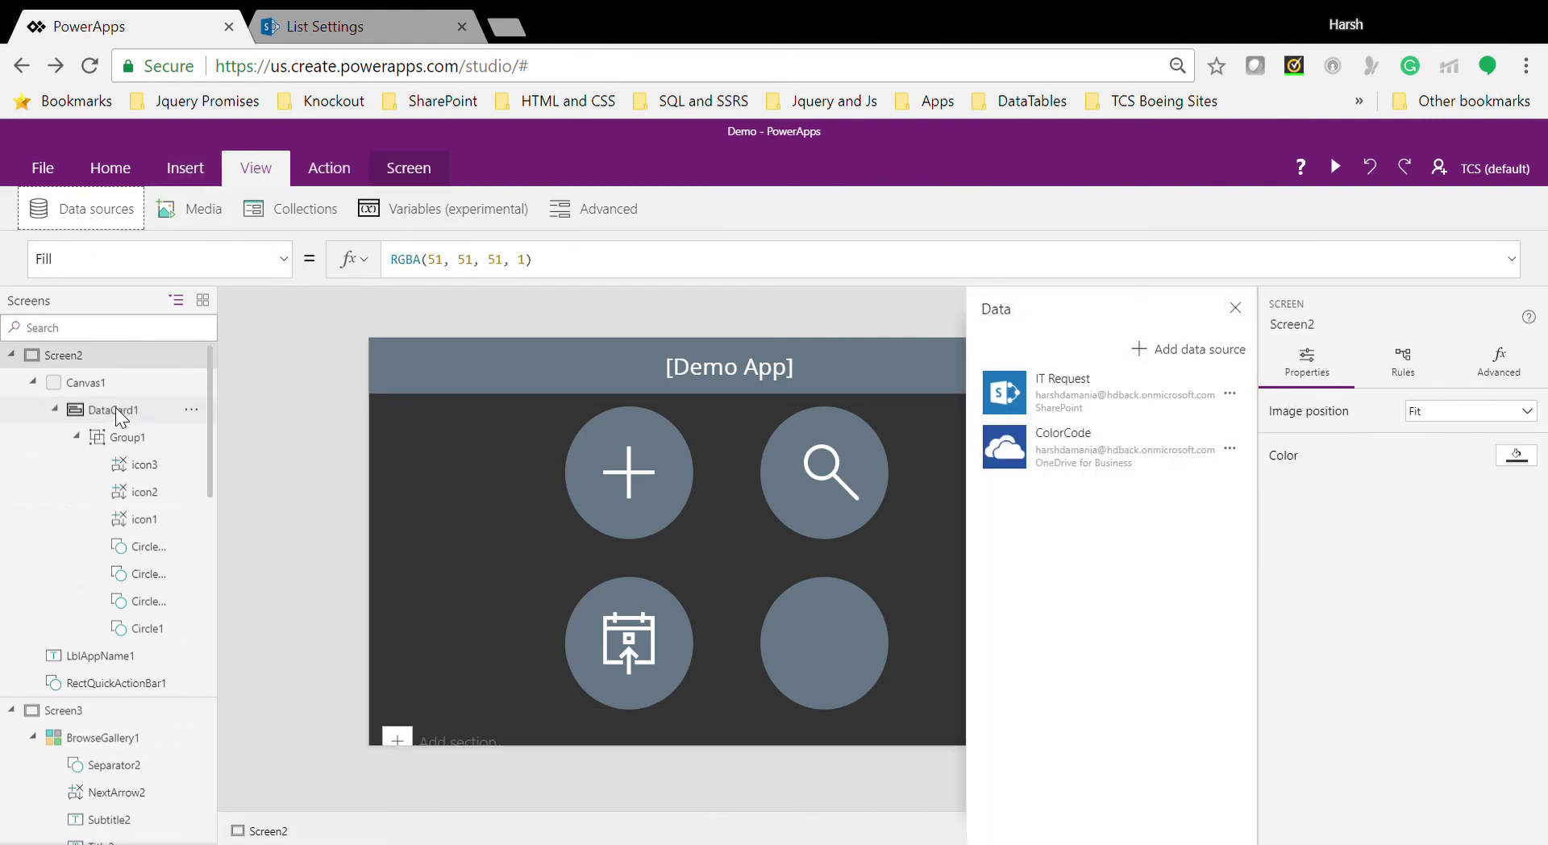
Step: Examine the OnSelect property of Screen2's Group1, along with its rules and advanced properties
{"action": "left_click", "coordinate": [121, 437]}
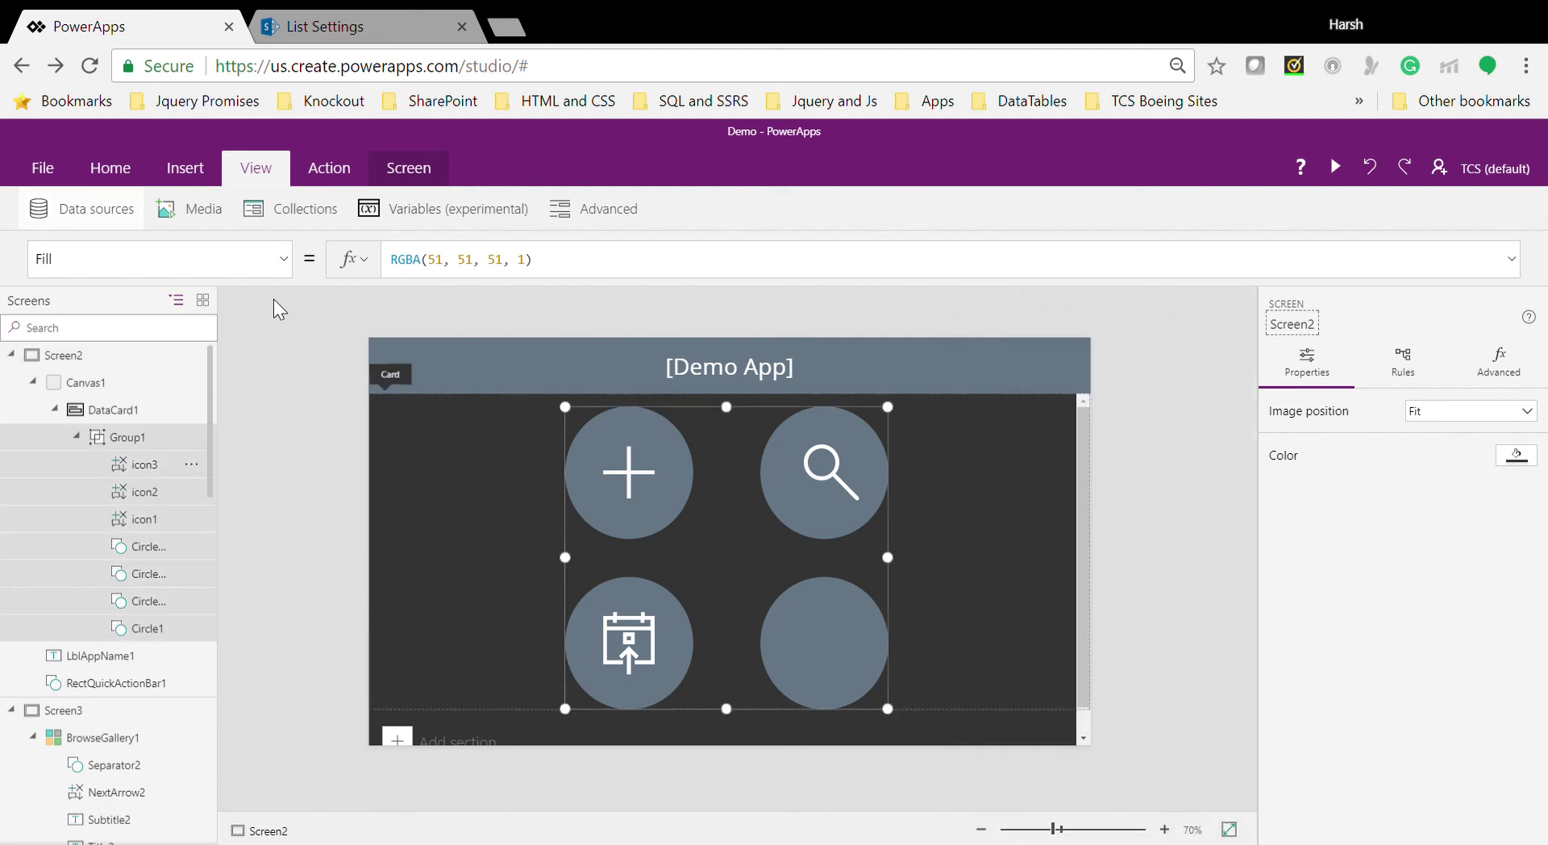
{"action": "left_click", "coordinate": [283, 259]}
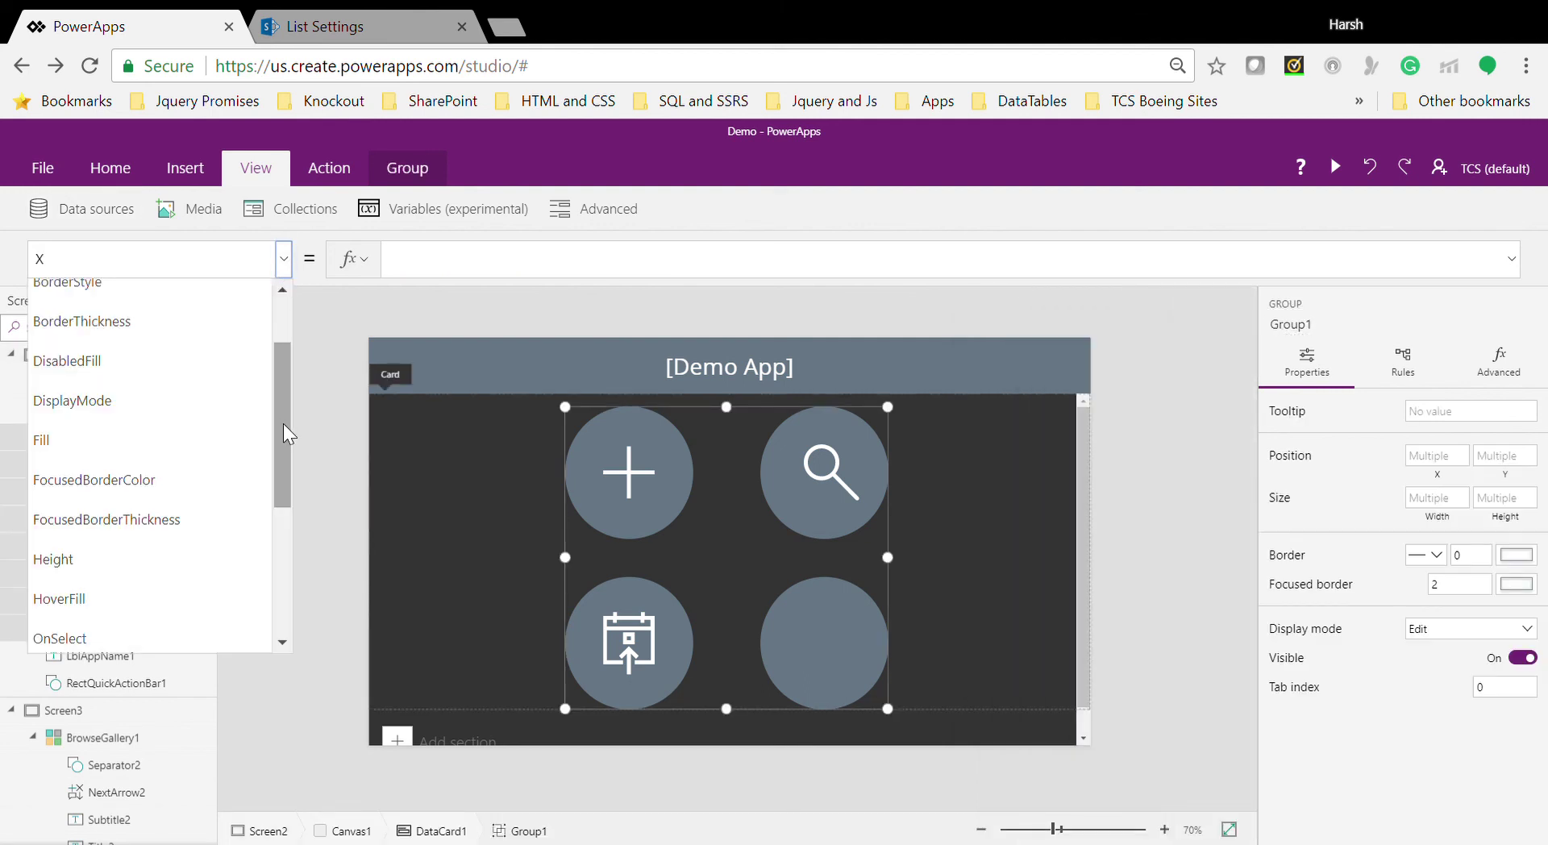
{"action": "left_click_drag", "start_coordinate": [283, 423], "coordinate": [296, 575]}
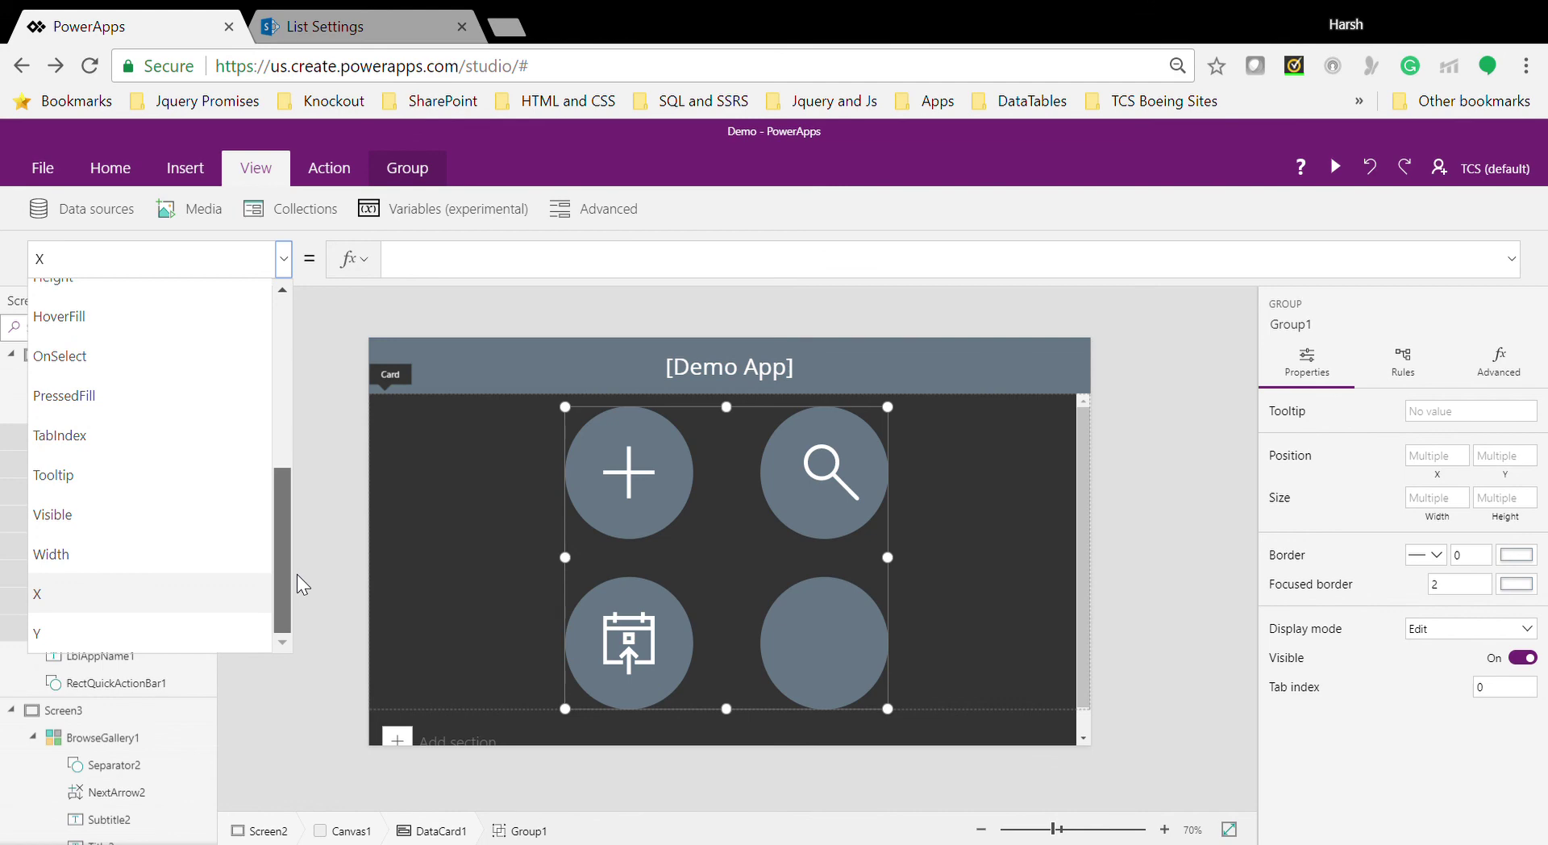
{"action": "left_click", "coordinate": [79, 355]}
{"action": "left_click", "coordinate": [424, 267]}
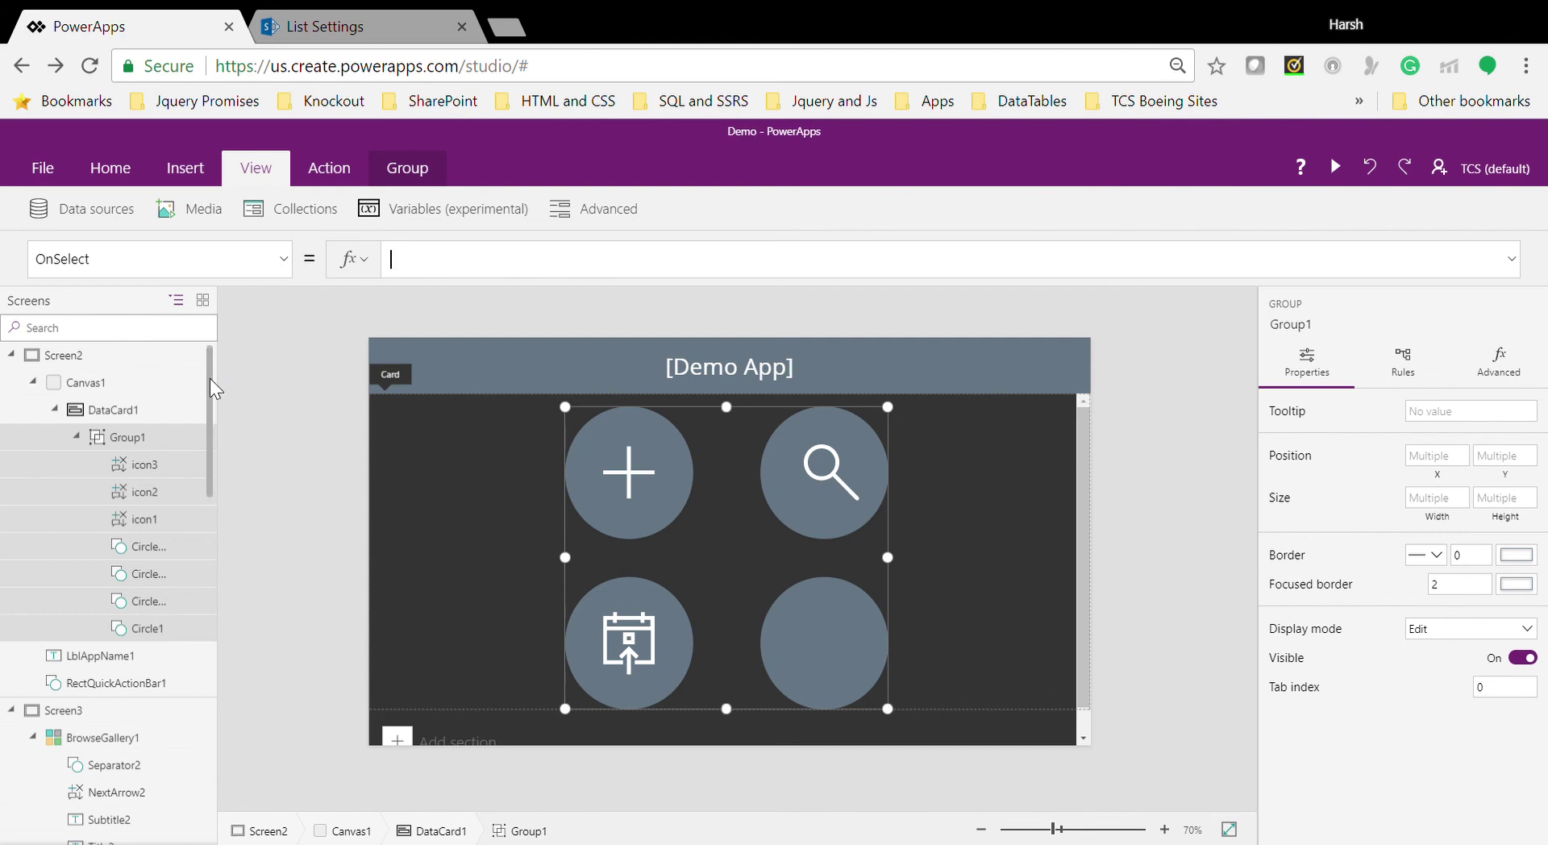
{"action": "left_click_drag", "start_coordinate": [211, 387], "coordinate": [235, 723]}
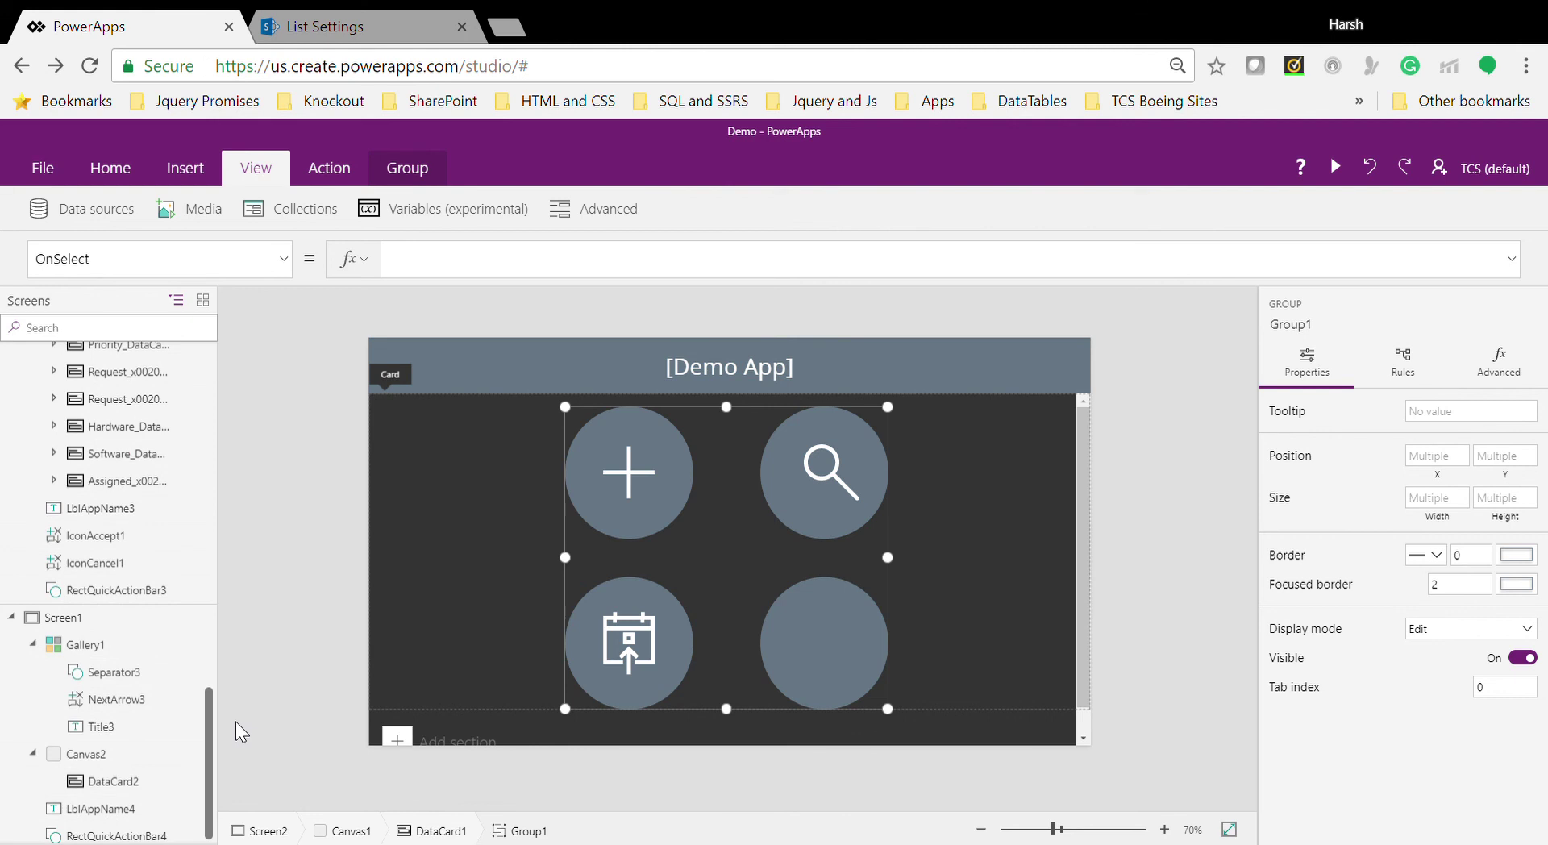
{"action": "left_click", "coordinate": [1408, 376]}
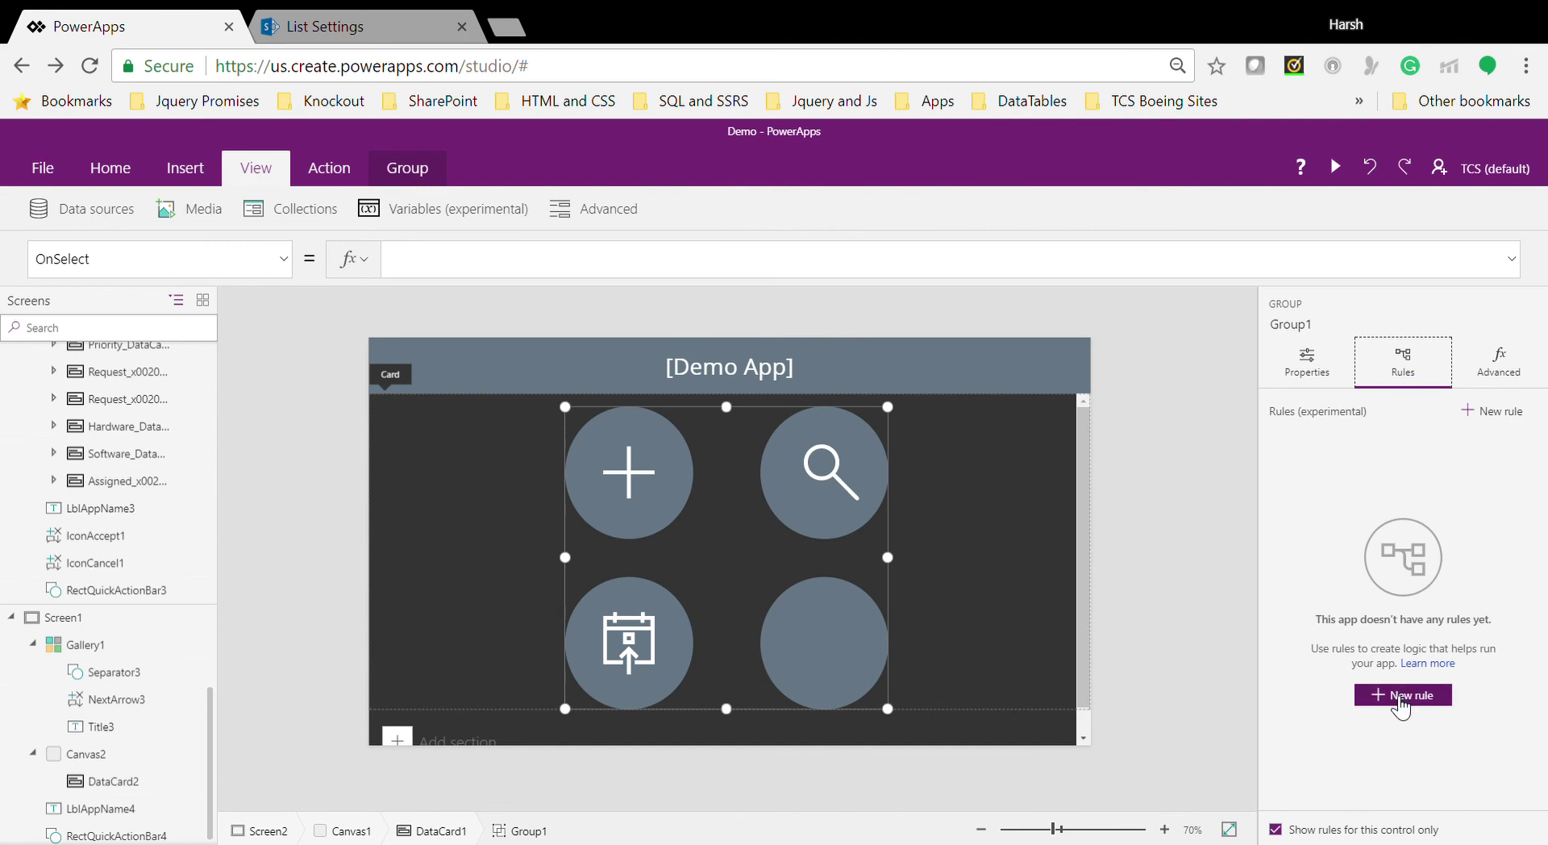
{"action": "left_click", "coordinate": [1504, 362]}
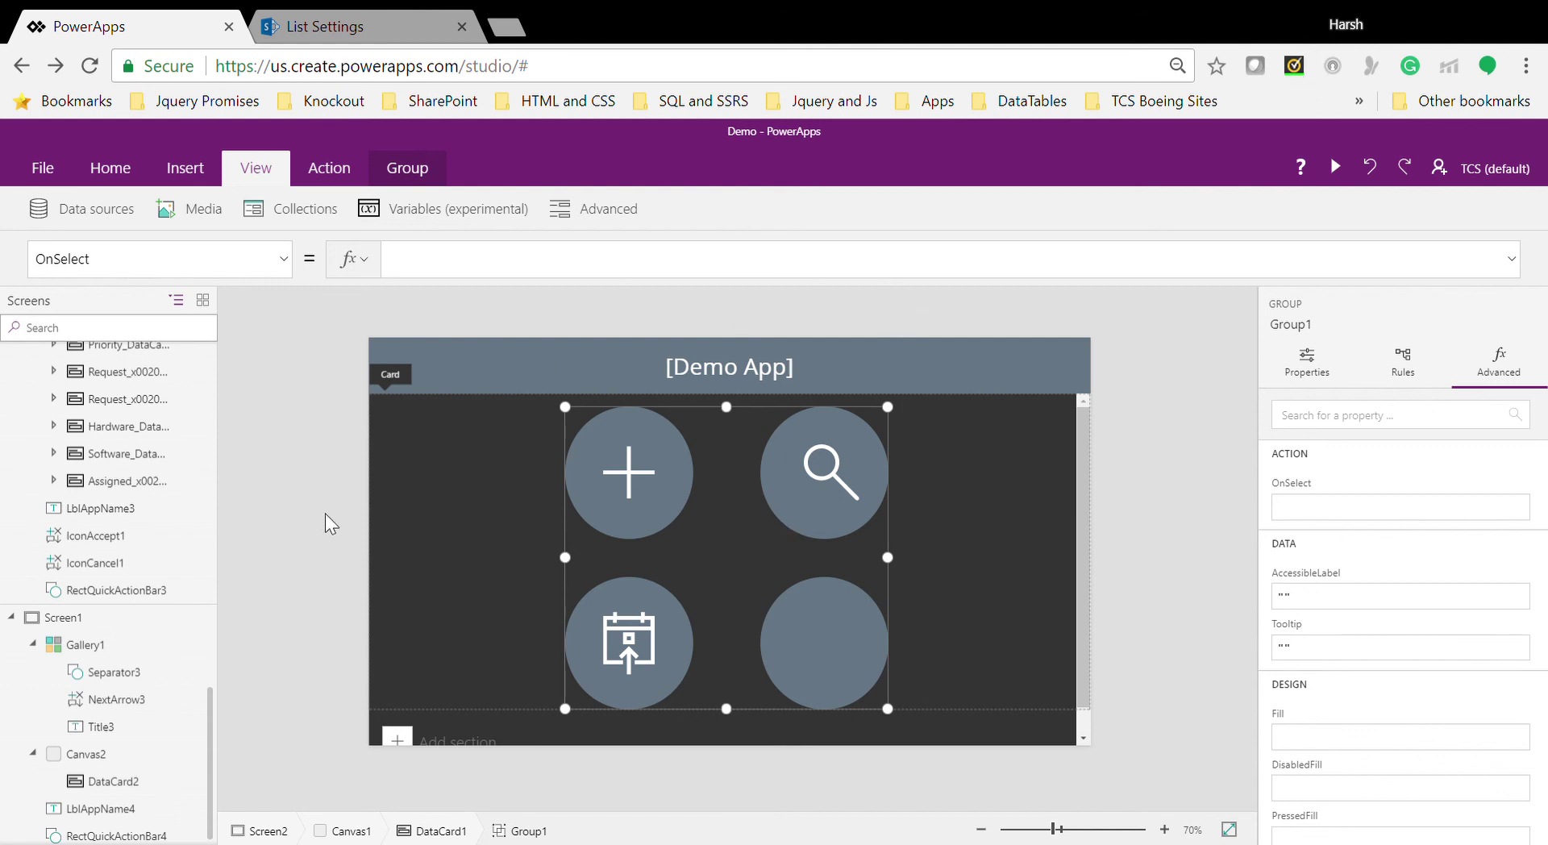
Step: Delete Screen2, the menu screen, from the app
{"action": "left_click", "coordinate": [292, 490]}
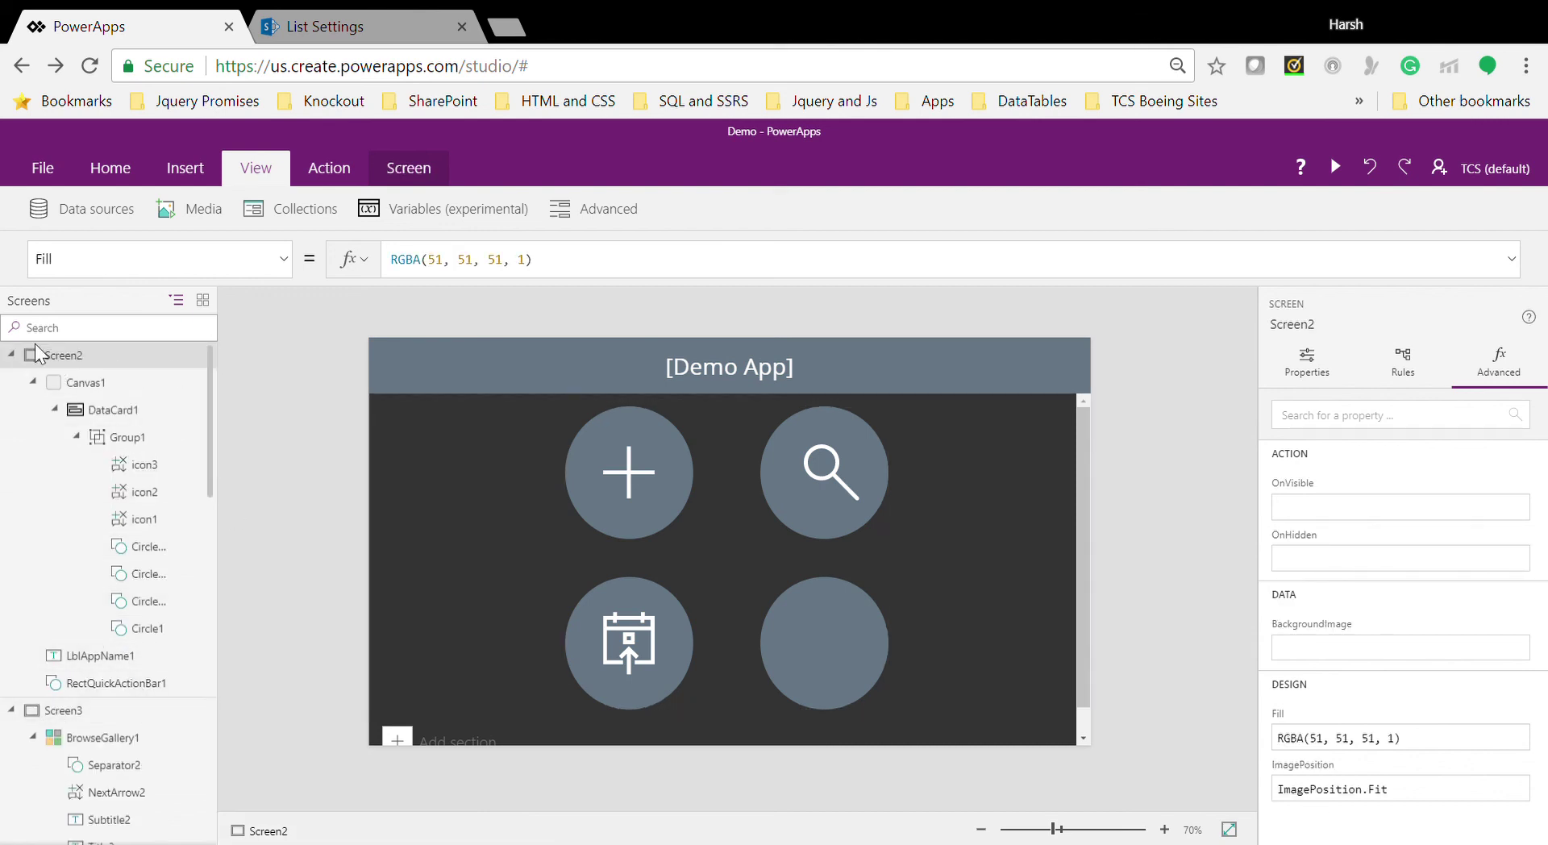
{"action": "left_click", "coordinate": [12, 354]}
{"action": "left_click", "coordinate": [207, 356]}
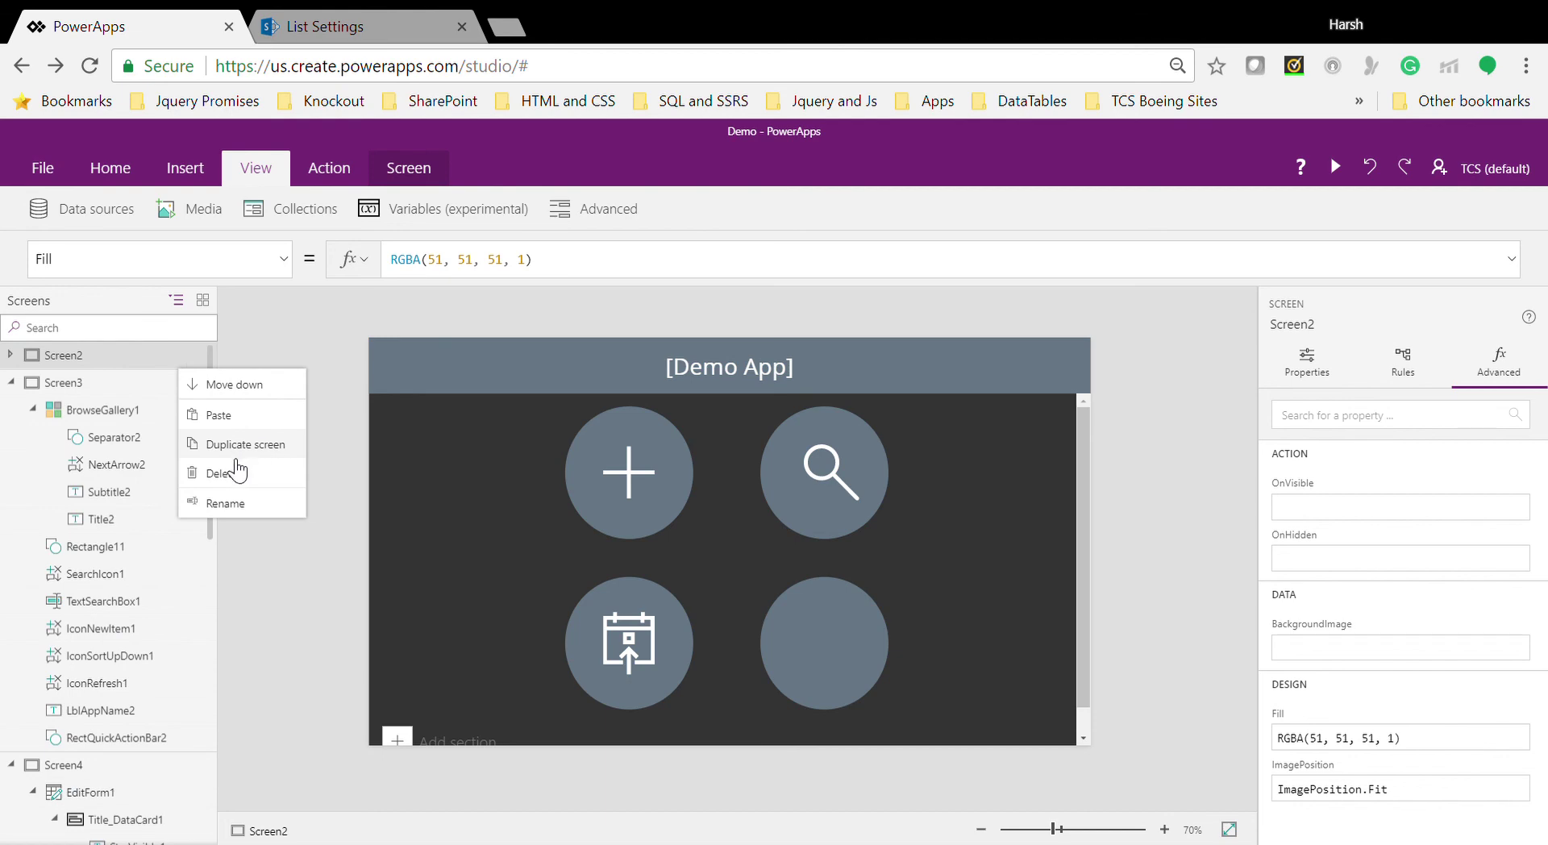
{"action": "left_click", "coordinate": [226, 473]}
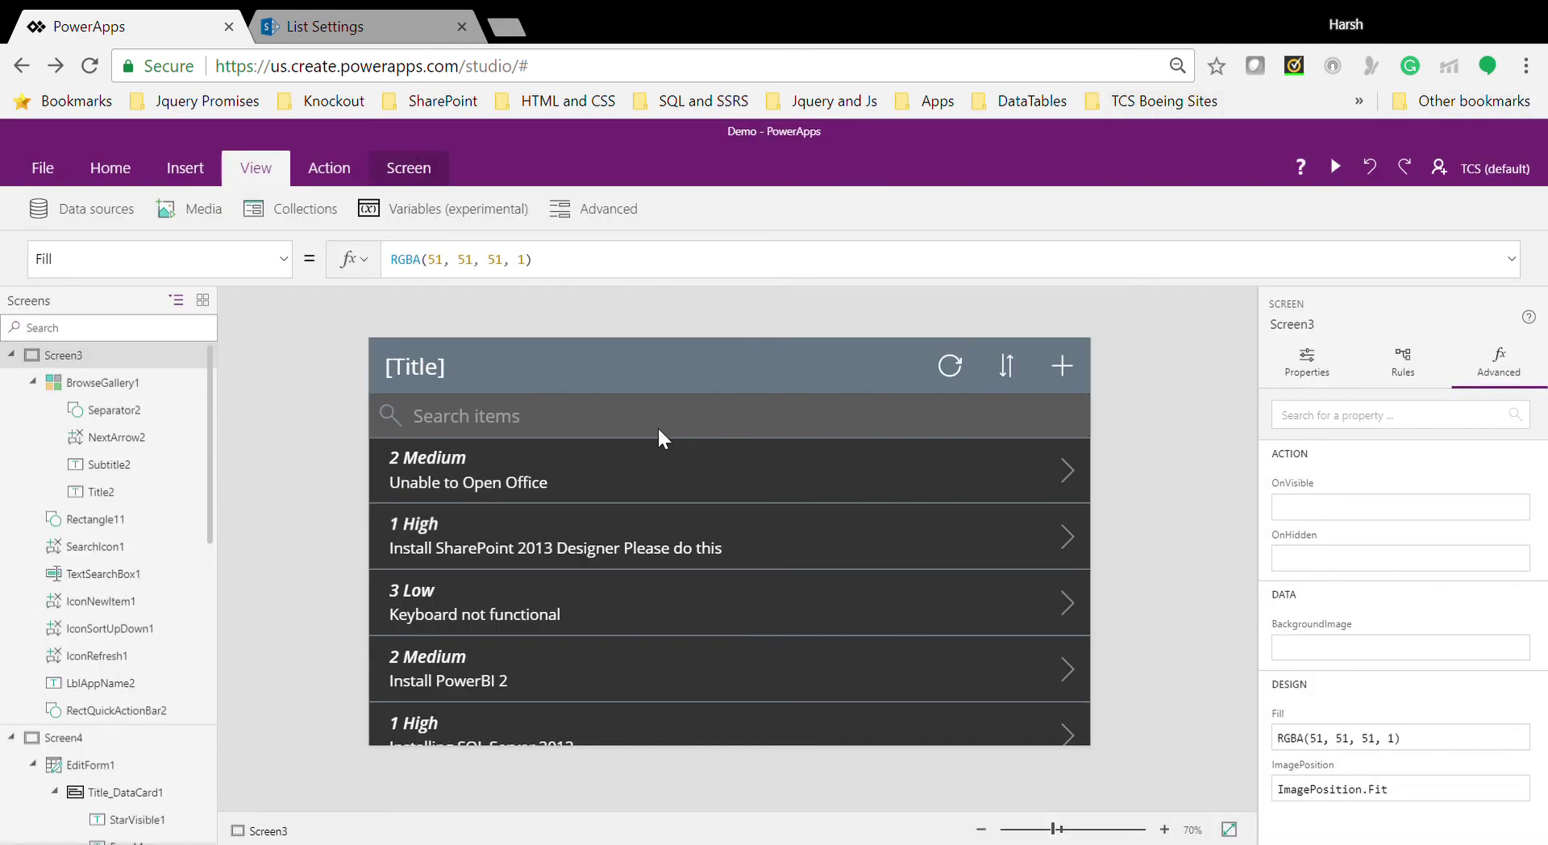
Step: Preview the app from Screen3, browse its request list from start to end, and return to the editor
{"action": "left_click", "coordinate": [1335, 167]}
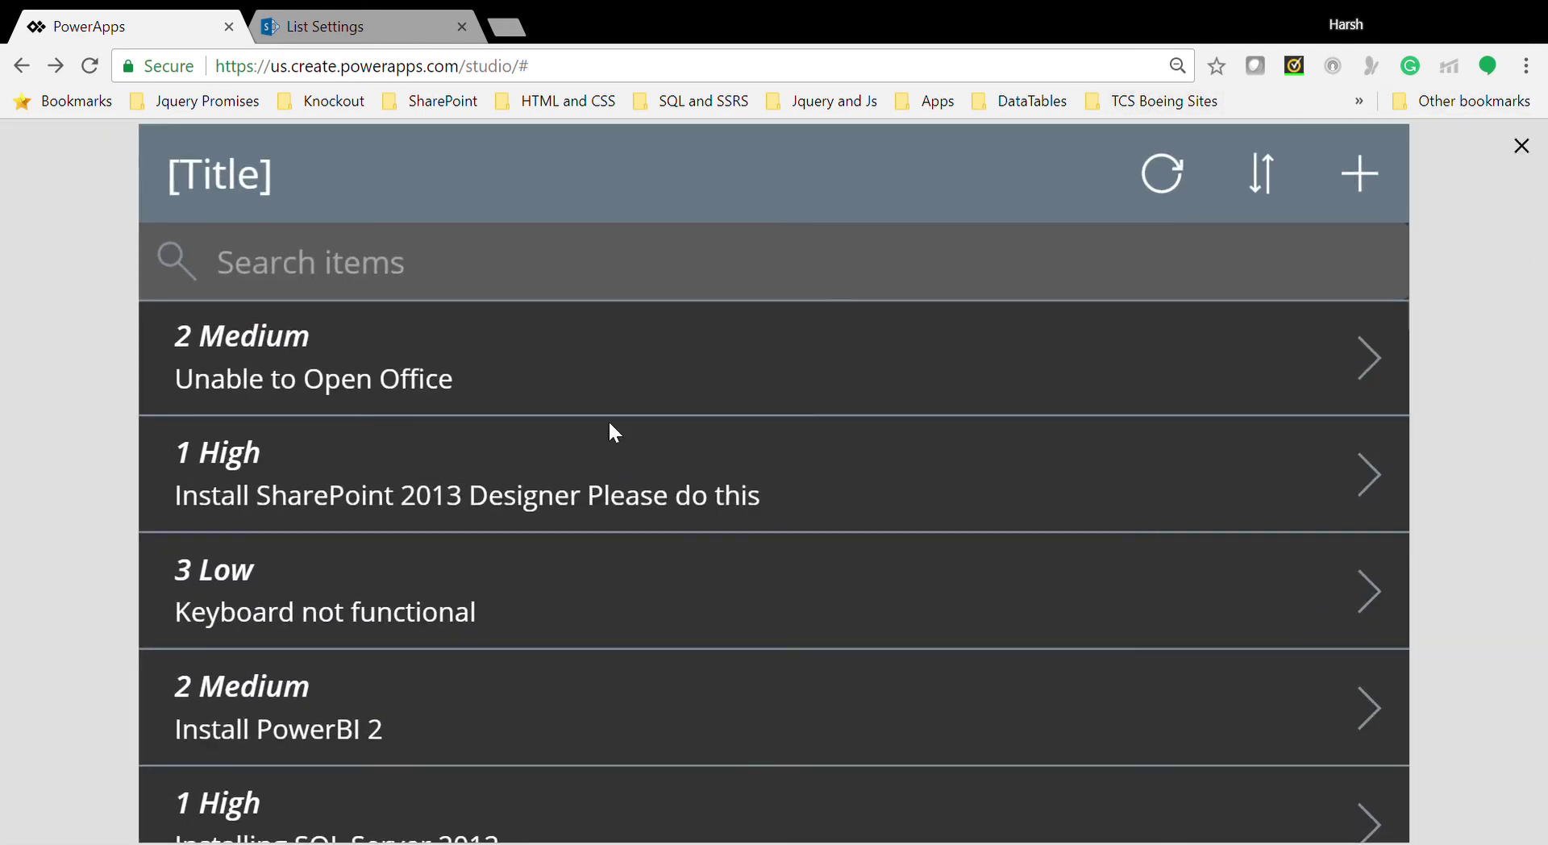
{"action": "scroll", "coordinate": [614, 433], "scroll_direction": "down", "scroll_amount": 10}
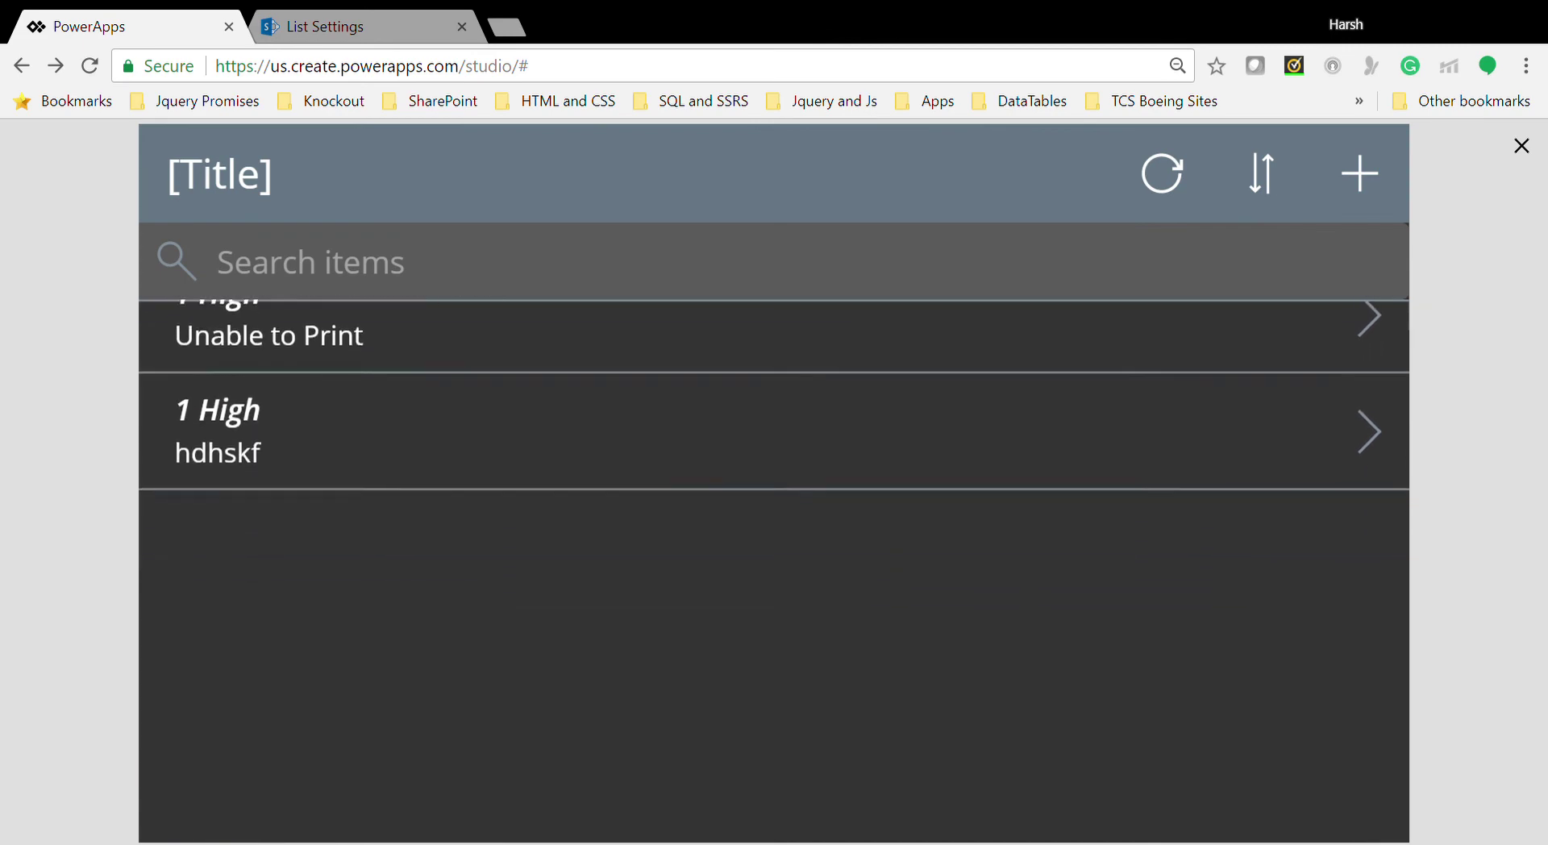
{"action": "scroll", "coordinate": [614, 433], "scroll_direction": "up", "scroll_amount": 10}
{"action": "scroll", "coordinate": [614, 433], "scroll_direction": "down", "scroll_amount": 10}
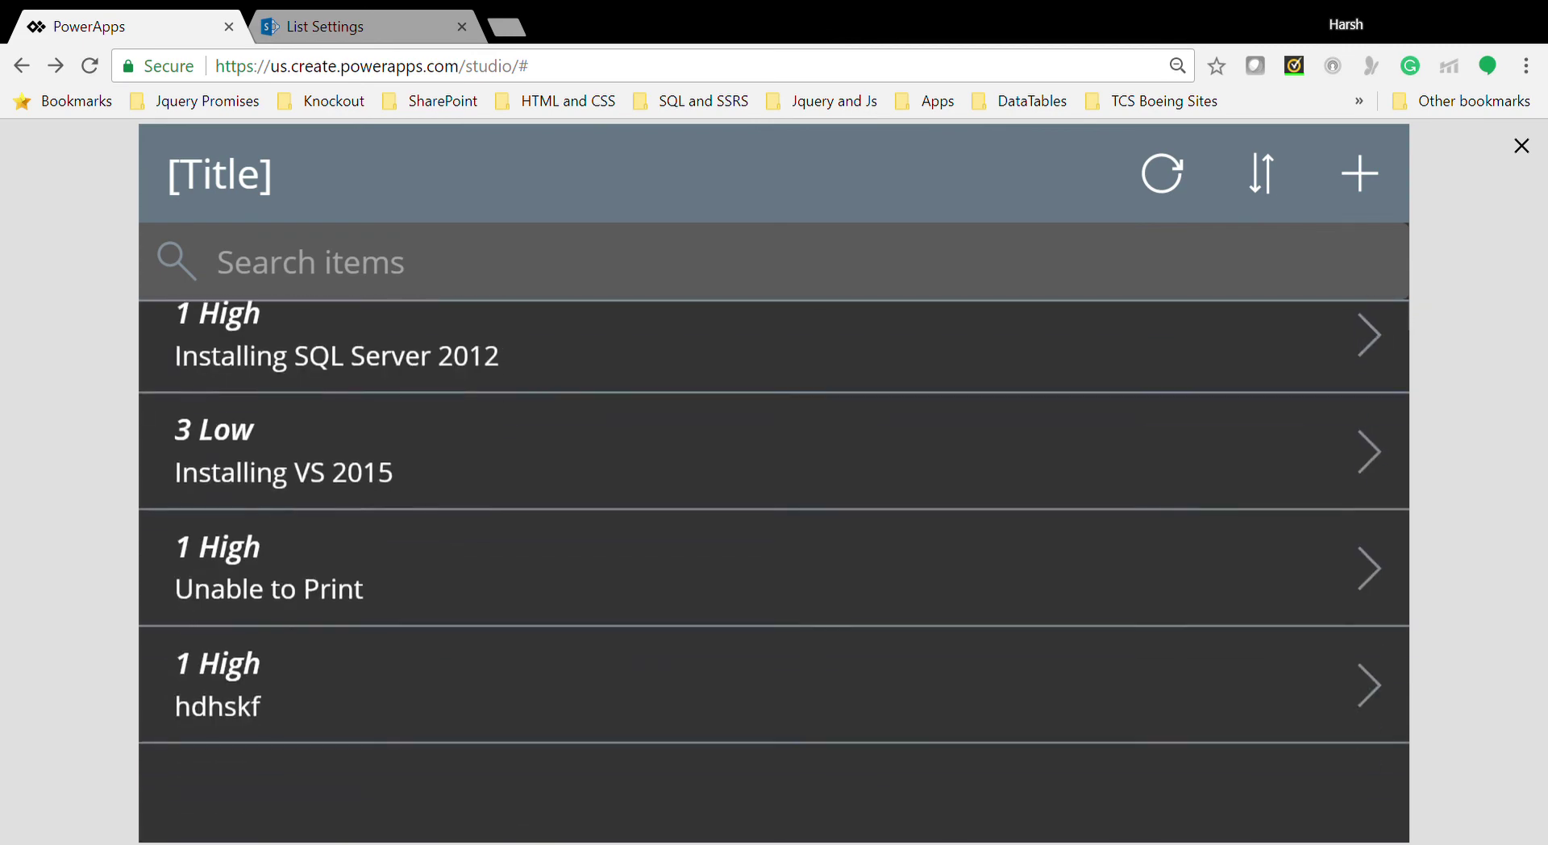
{"action": "scroll", "coordinate": [615, 433], "scroll_direction": "up", "scroll_amount": 10}
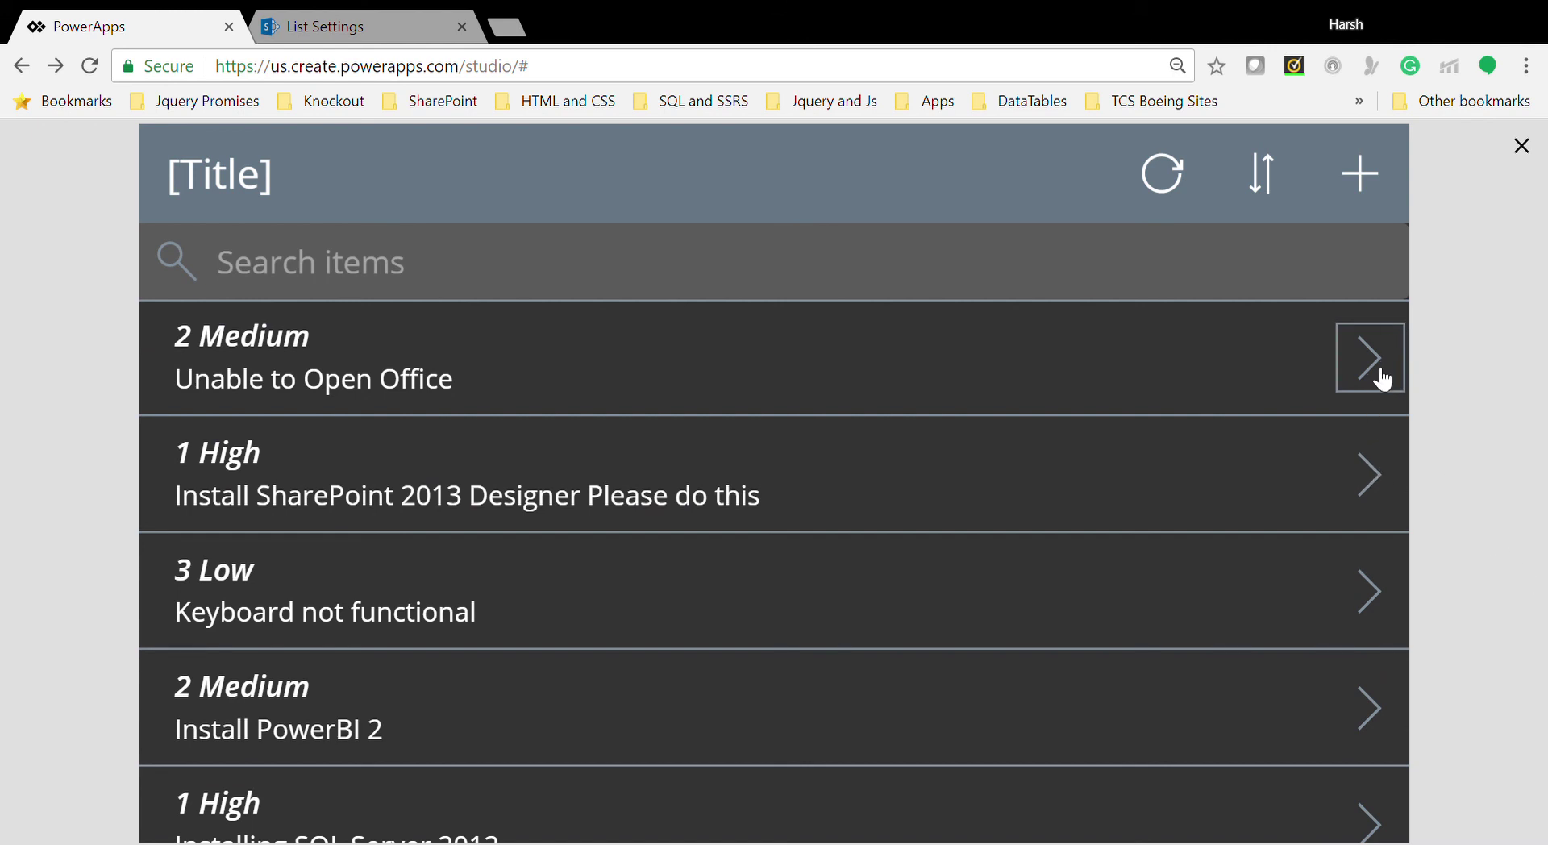
{"action": "left_click", "coordinate": [1522, 148]}
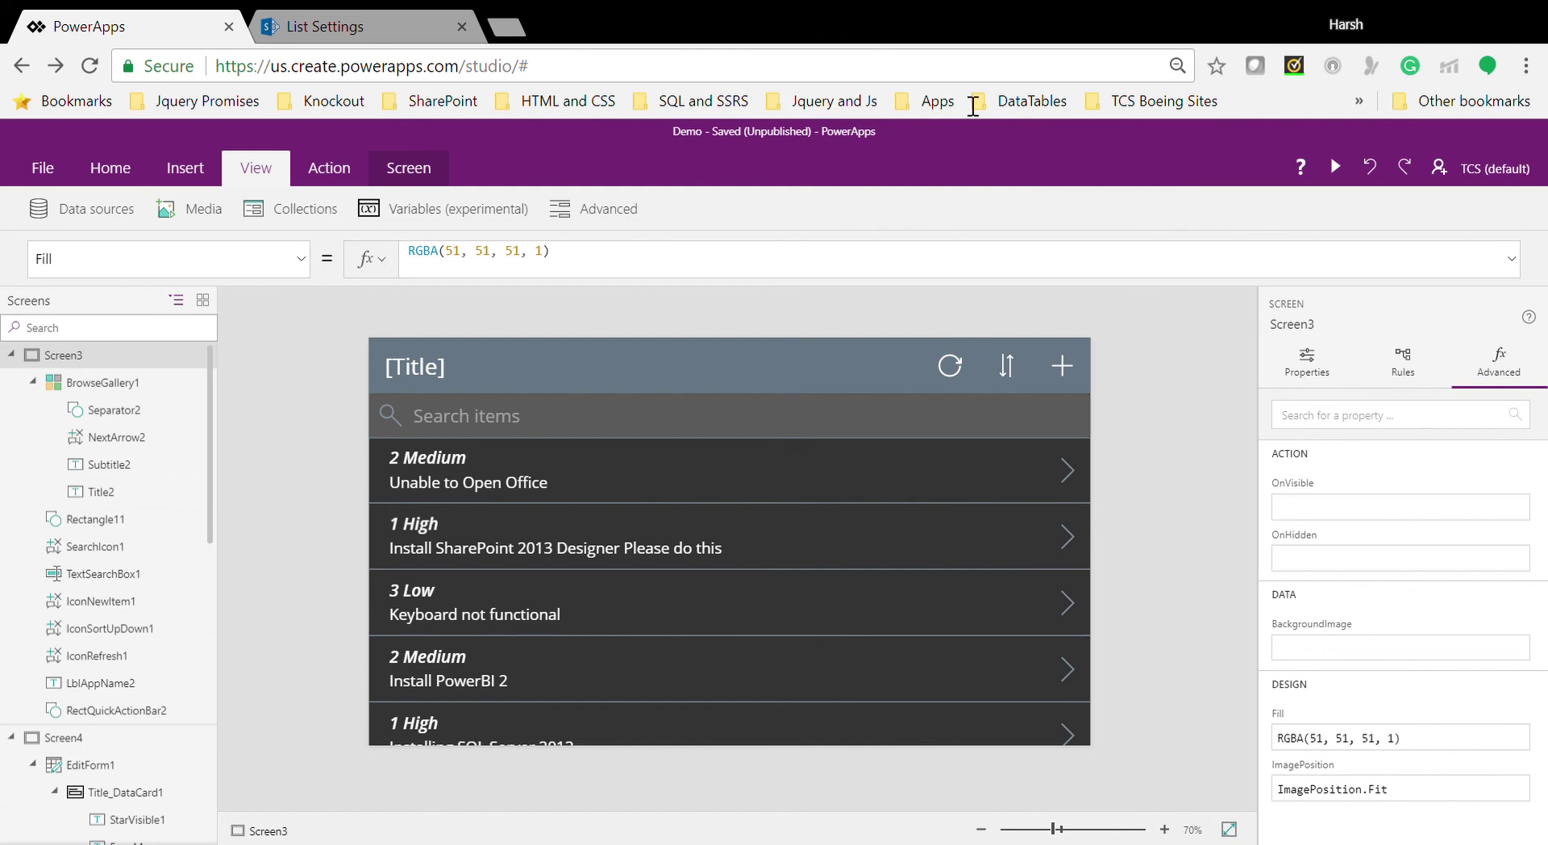
{"action": "left_click", "coordinate": [68, 328]}
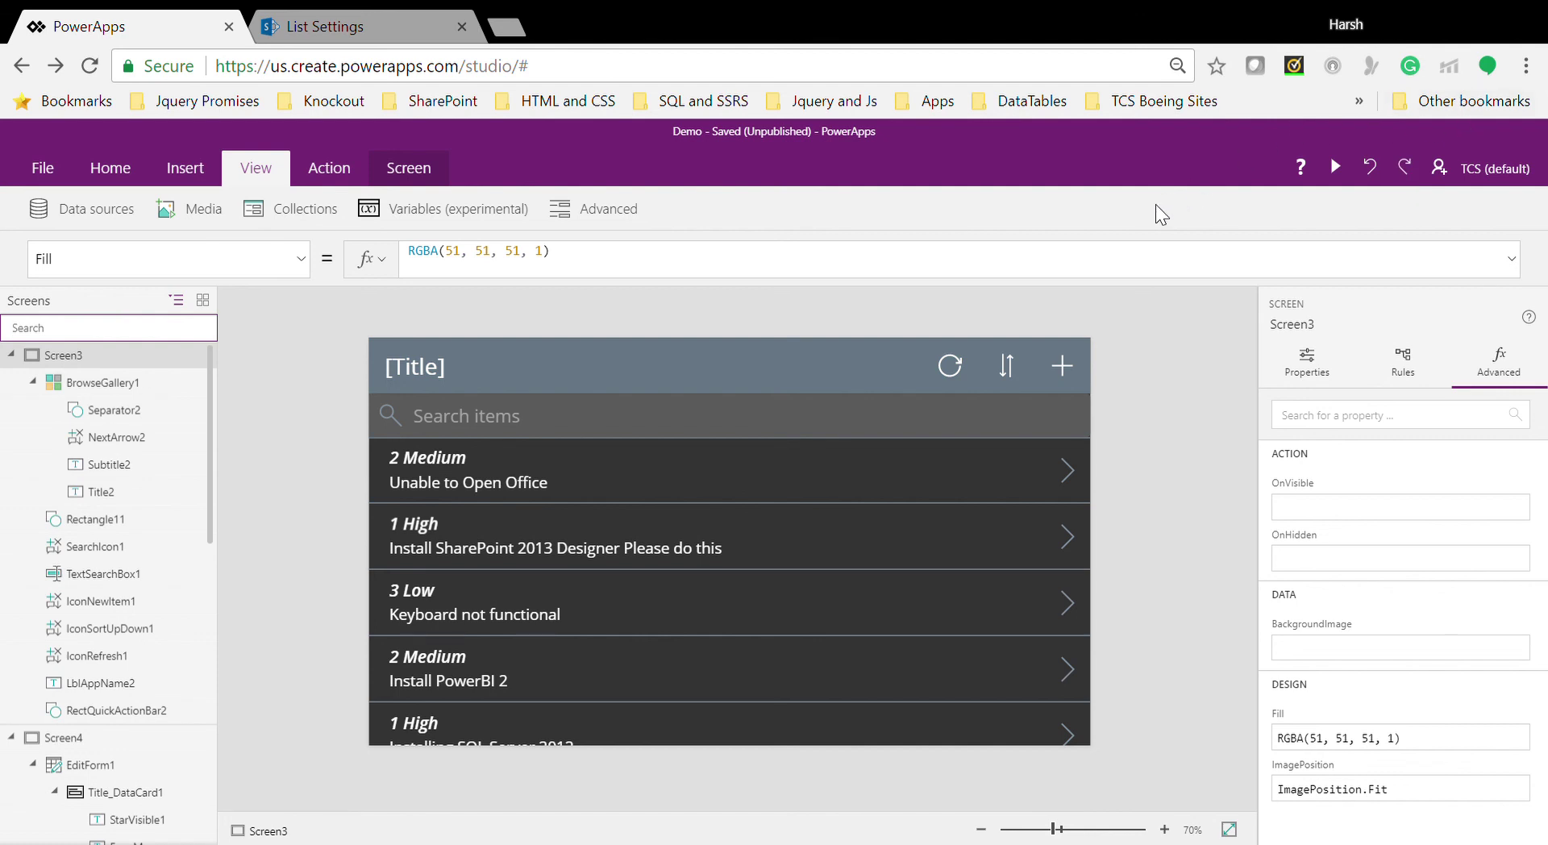
{"action": "left_click", "coordinate": [31, 171]}
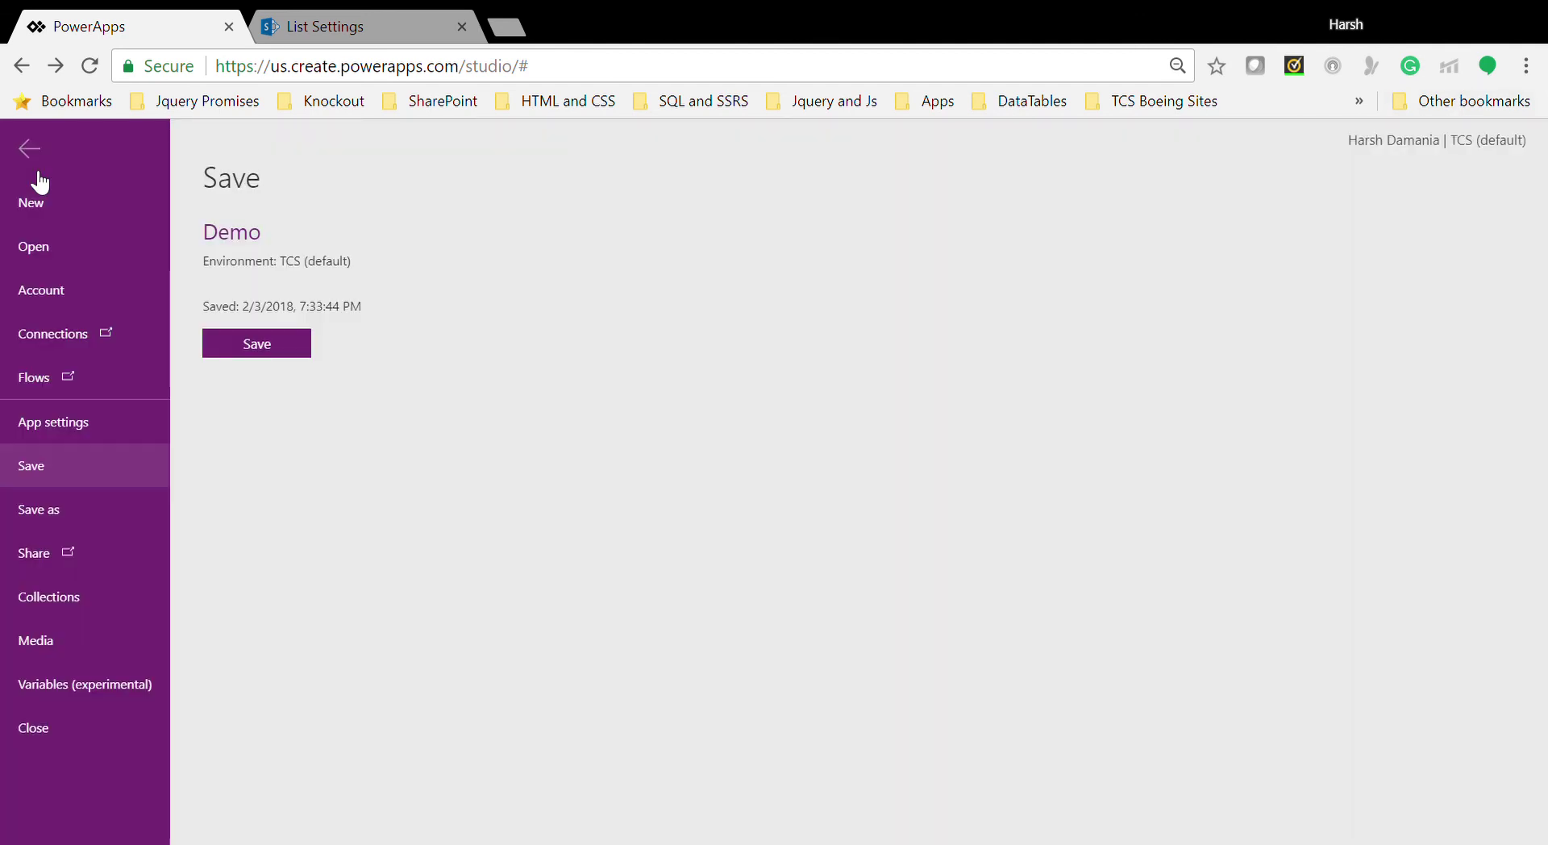
{"action": "left_click", "coordinate": [26, 150]}
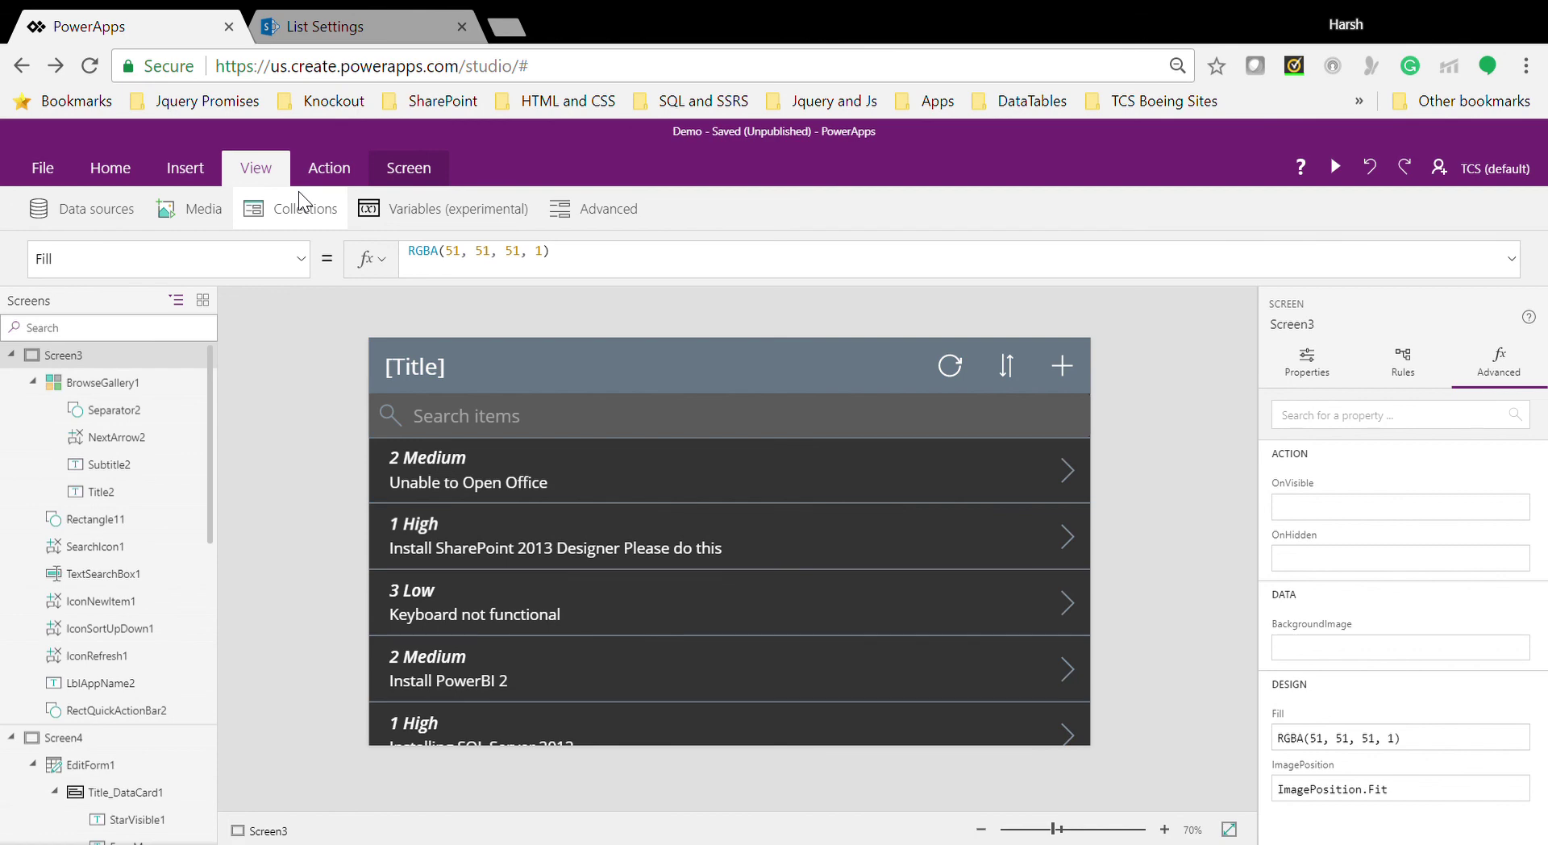
{"action": "left_click", "coordinate": [387, 26]}
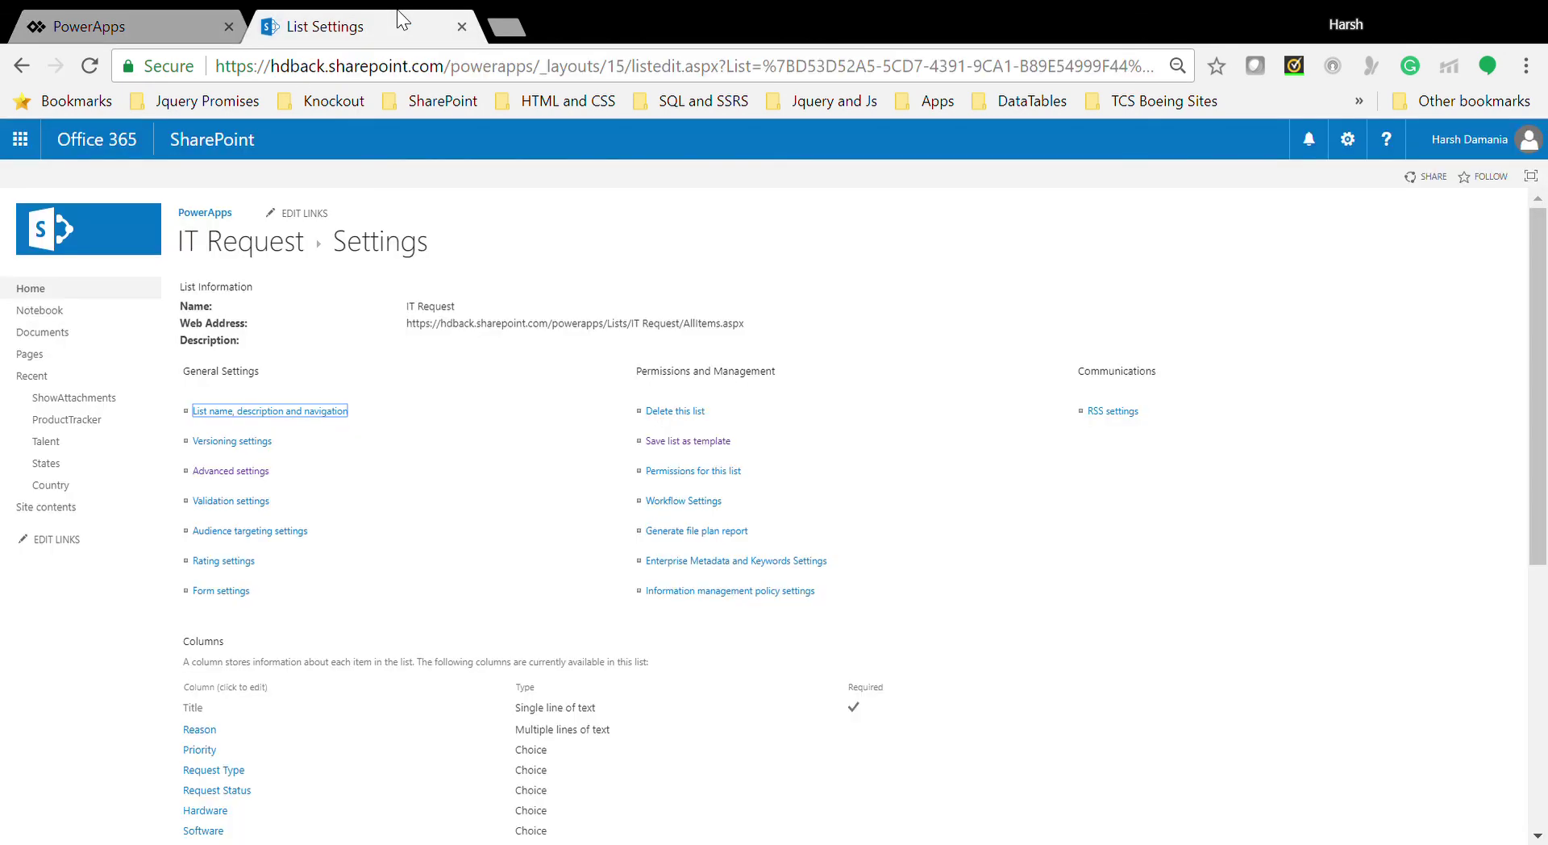
{"action": "left_click", "coordinate": [200, 19]}
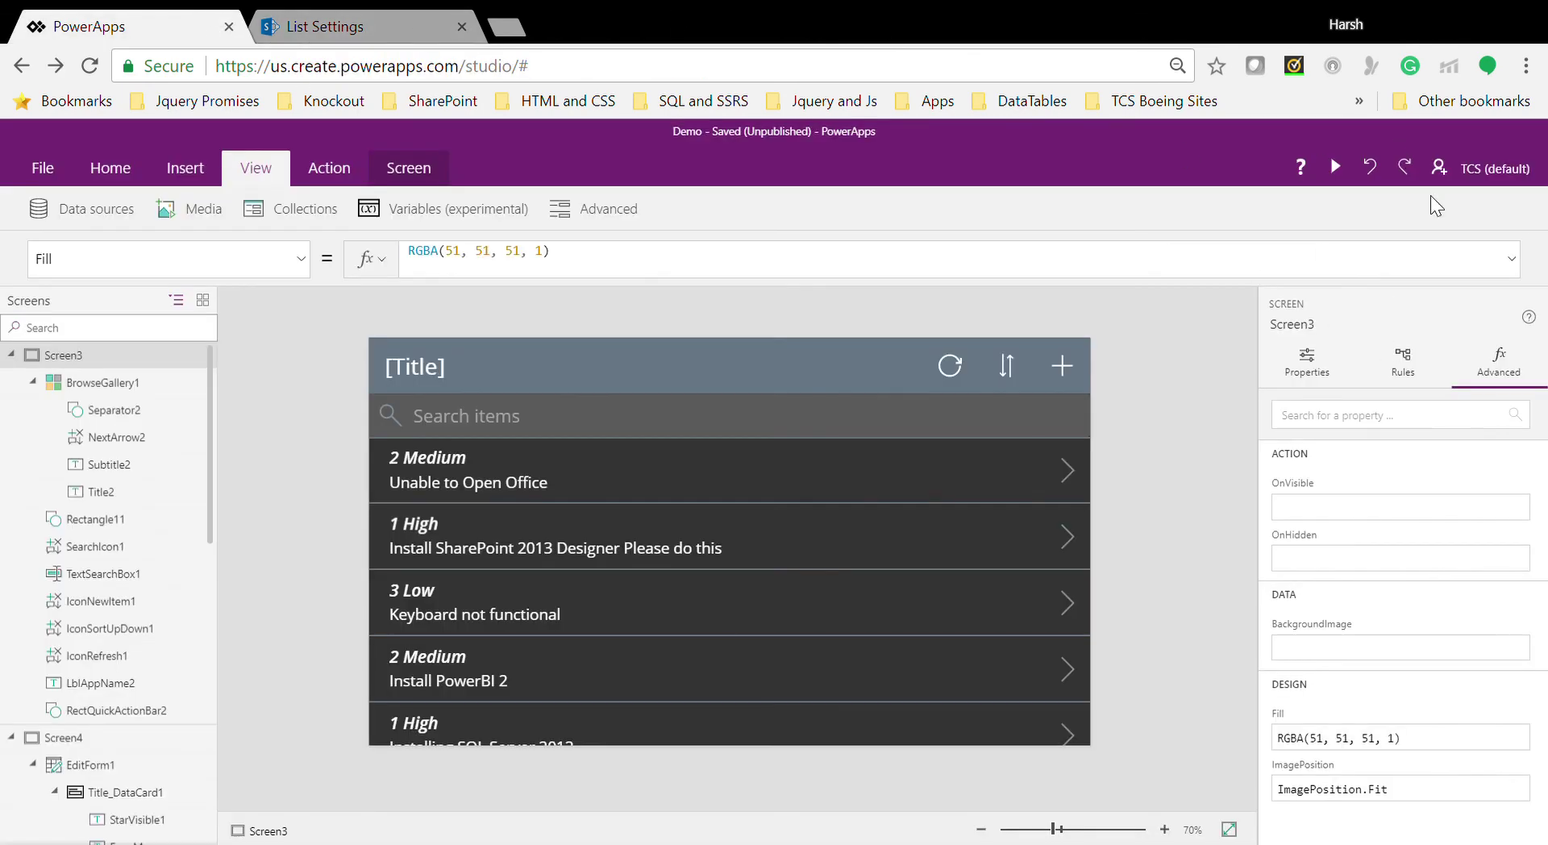